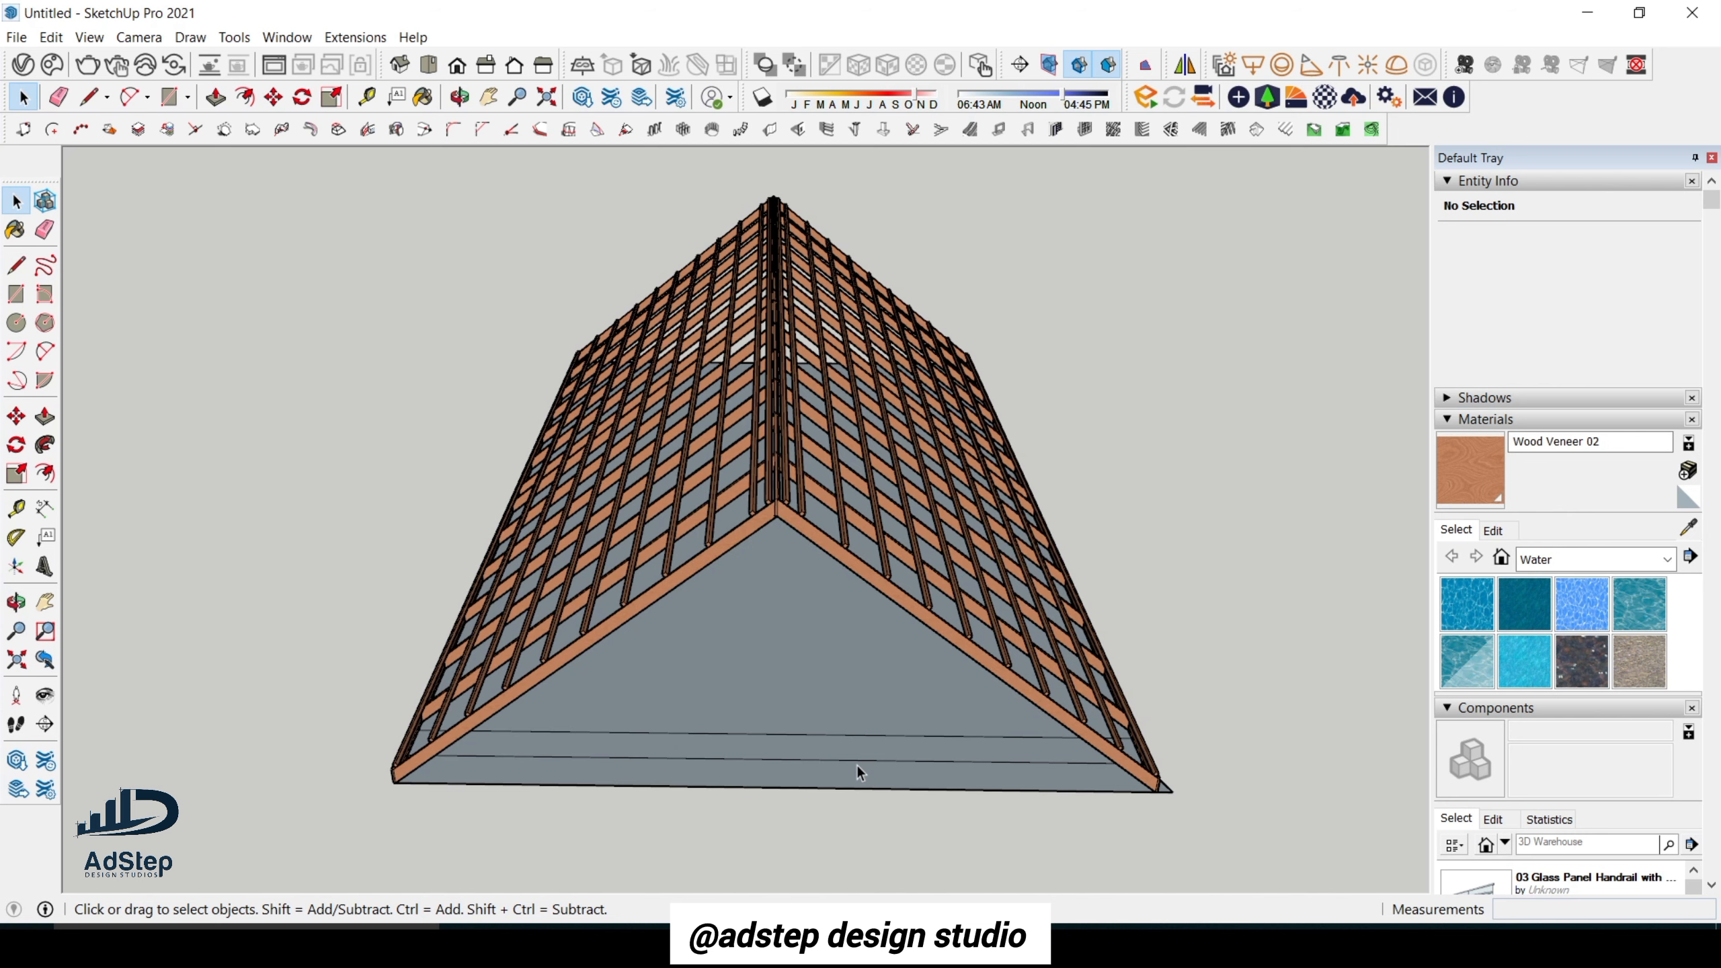
Examine the roof frame's gable end and the rafter junction under the ridge.
{"action": "scroll", "coordinate": [678, 535], "scroll_direction": "up", "scroll_amount": 8}
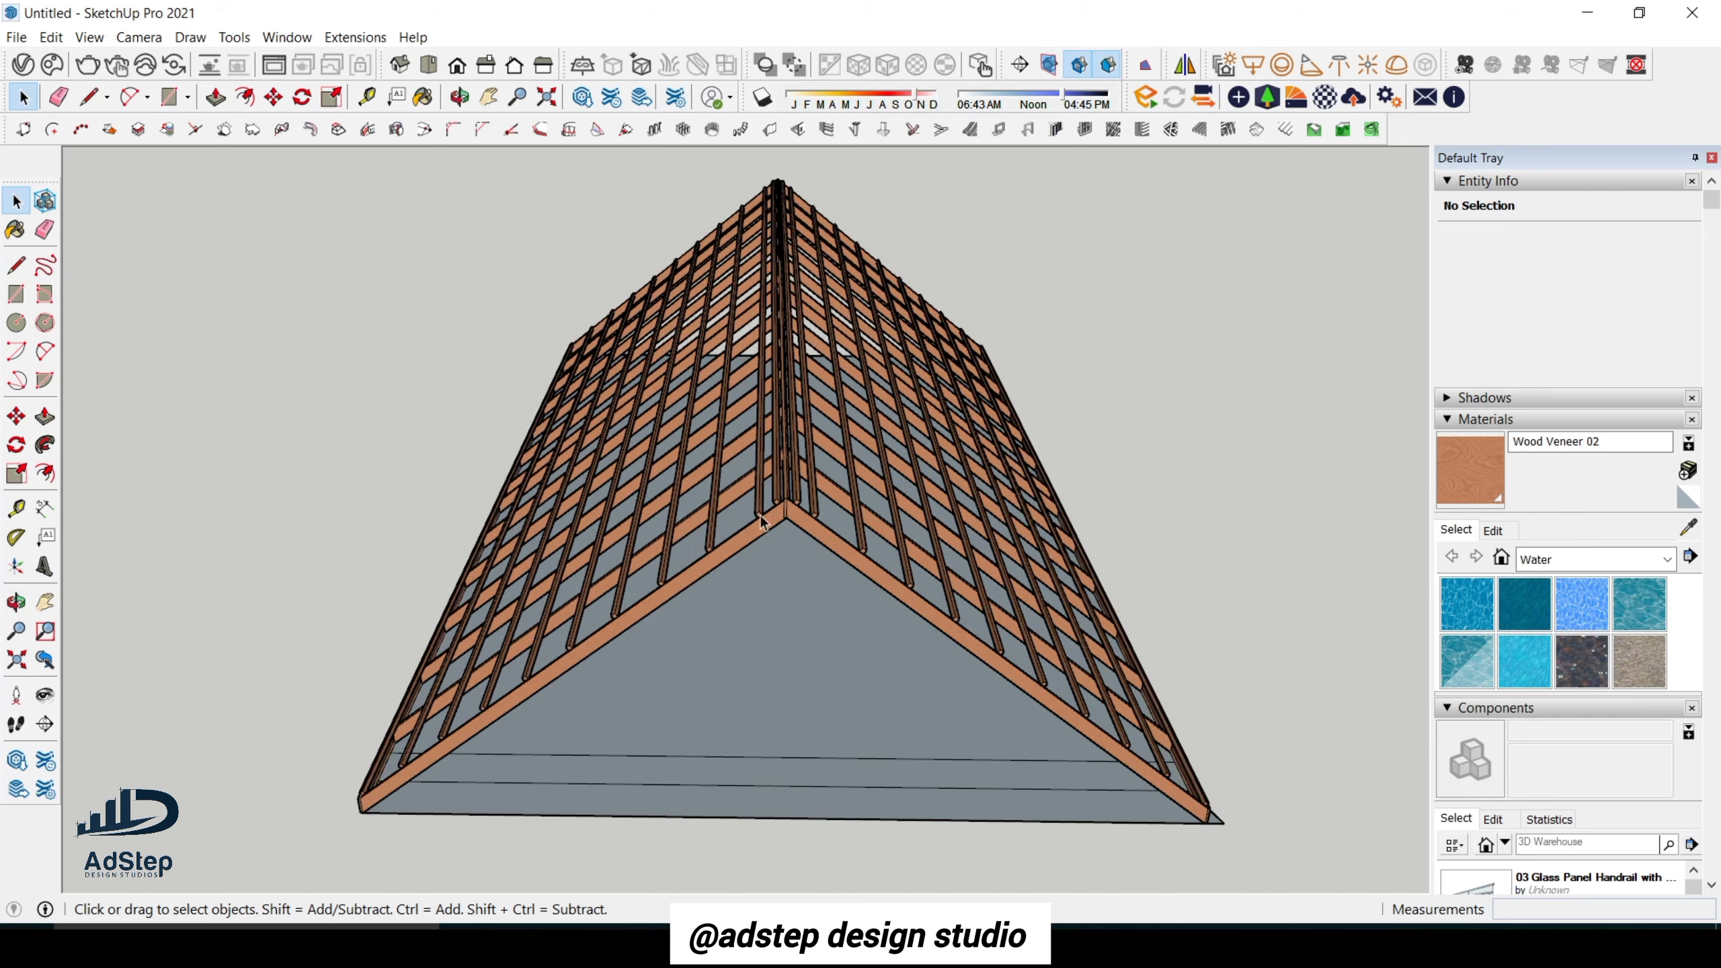
{"action": "scroll", "coordinate": [776, 445], "scroll_direction": "up", "scroll_amount": 5}
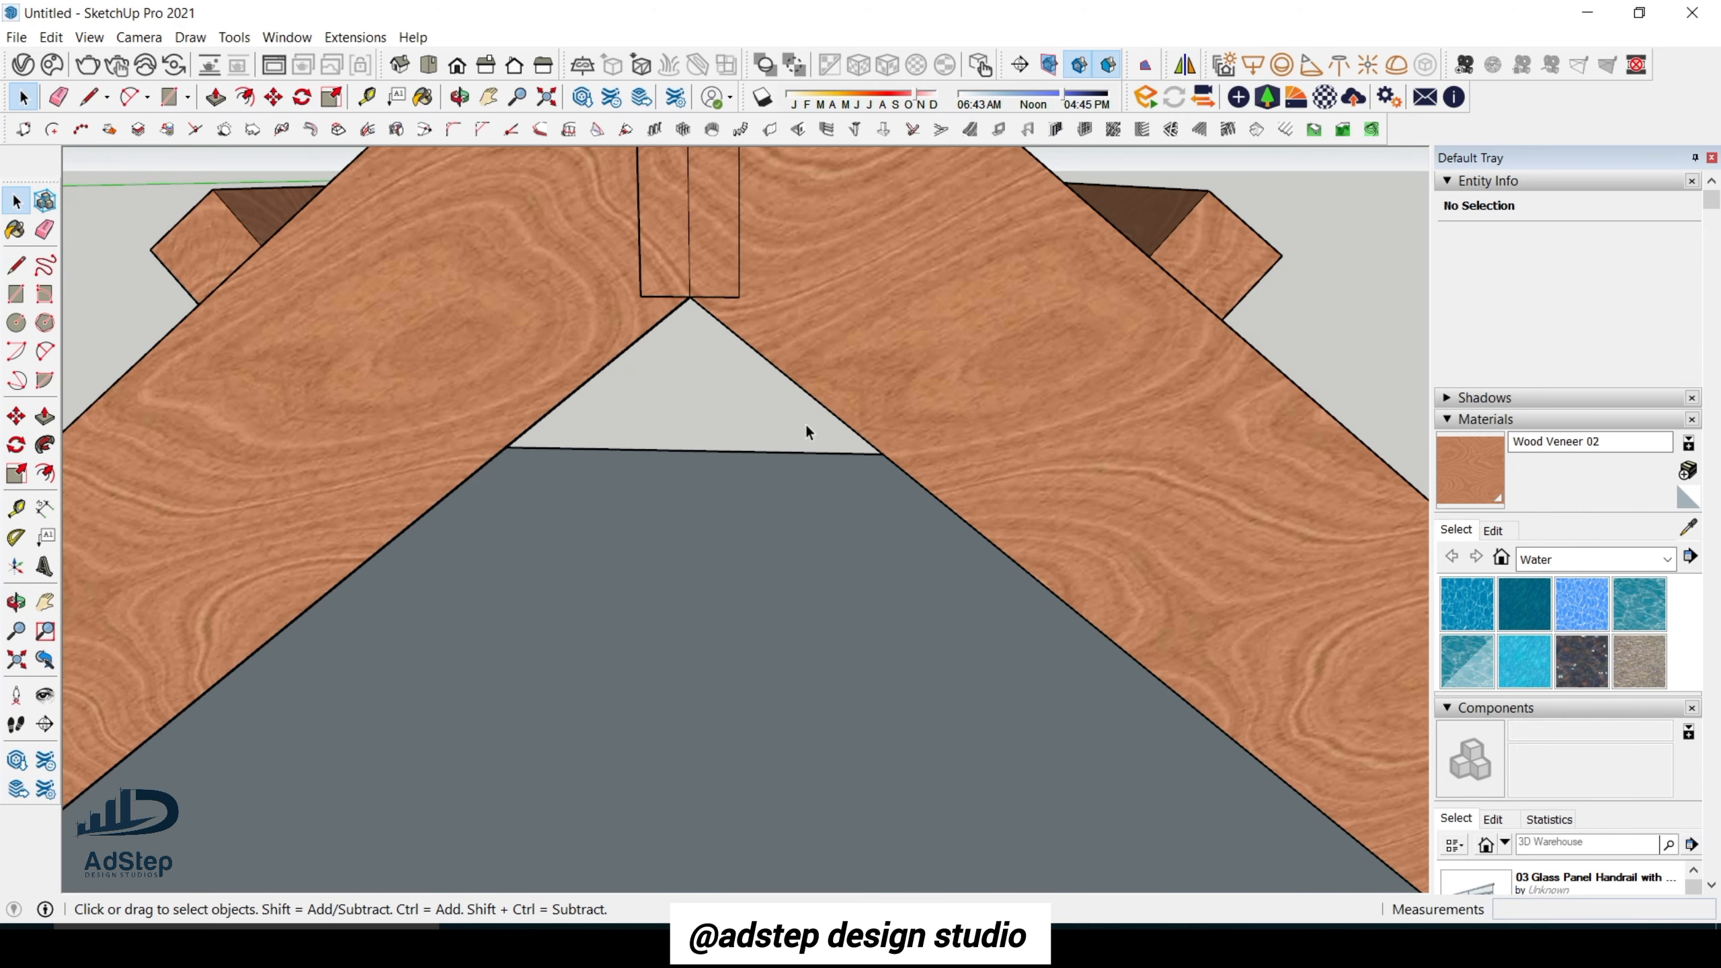
{"action": "scroll", "coordinate": [806, 424], "scroll_direction": "down", "scroll_amount": 4}
{"action": "double_click", "coordinate": [827, 401]}
{"action": "scroll", "coordinate": [839, 398], "scroll_direction": "up", "scroll_amount": 2}
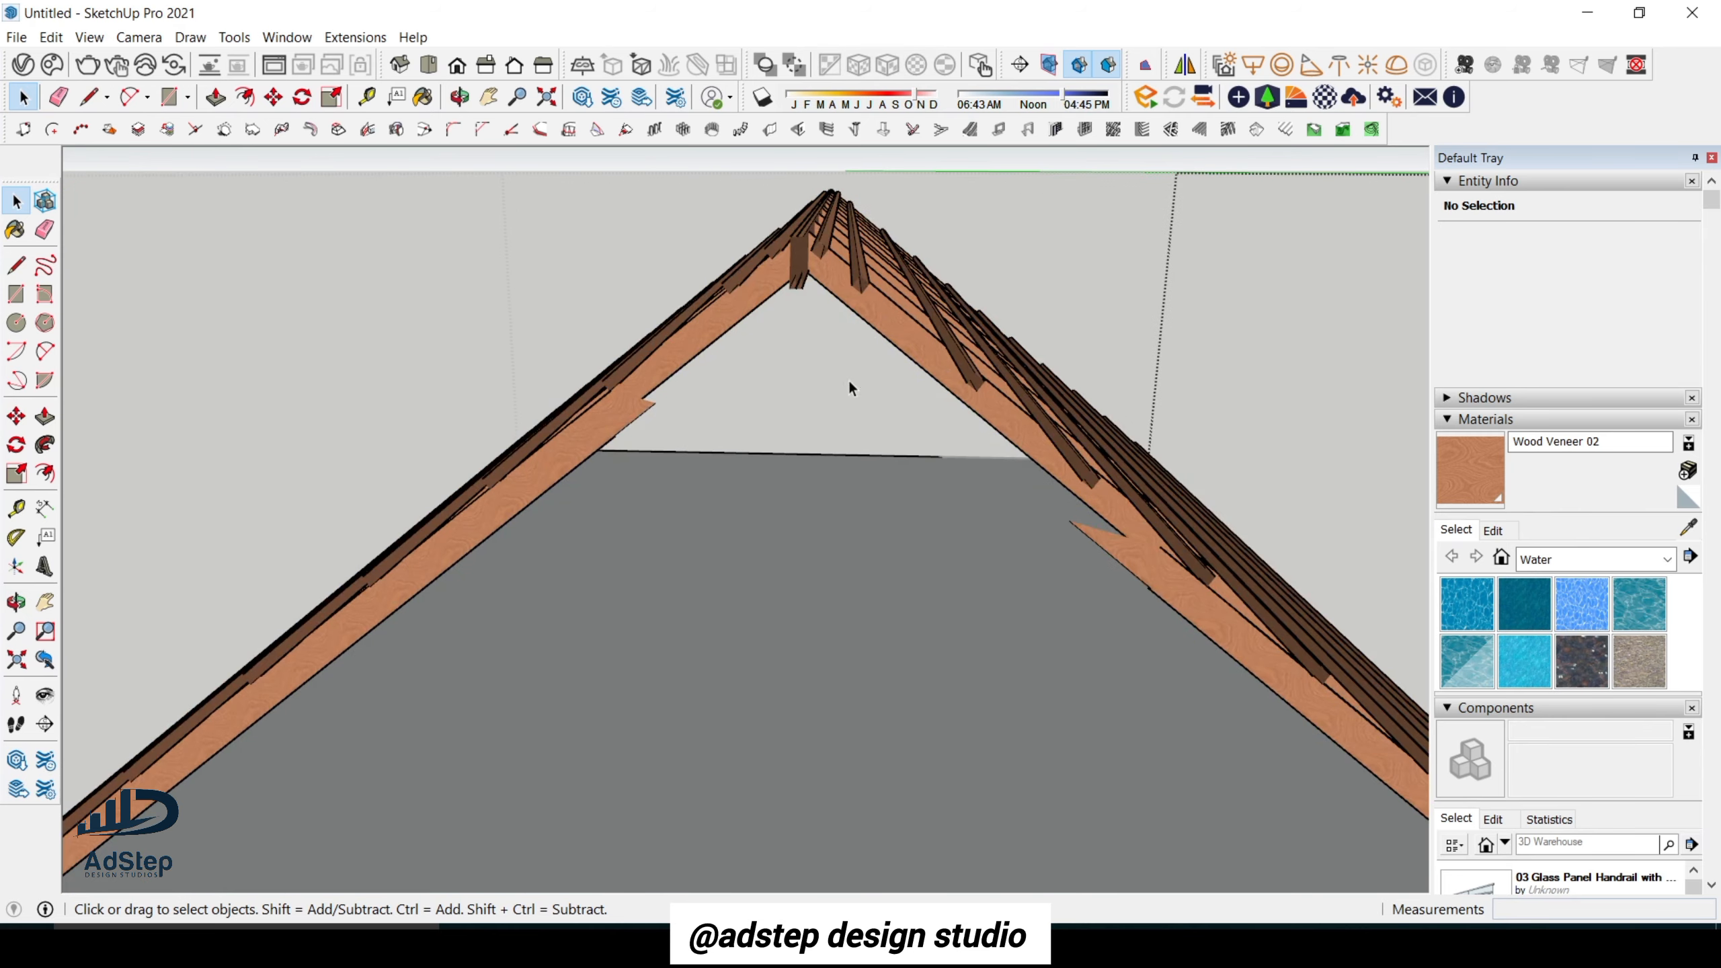
{"action": "scroll", "coordinate": [850, 384], "scroll_direction": "down", "scroll_amount": 4}
{"action": "middle_click_drag", "start_coordinate": [798, 390], "coordinate": [898, 357]}
{"action": "left_click", "coordinate": [898, 358]}
{"action": "left_click", "coordinate": [949, 340]}
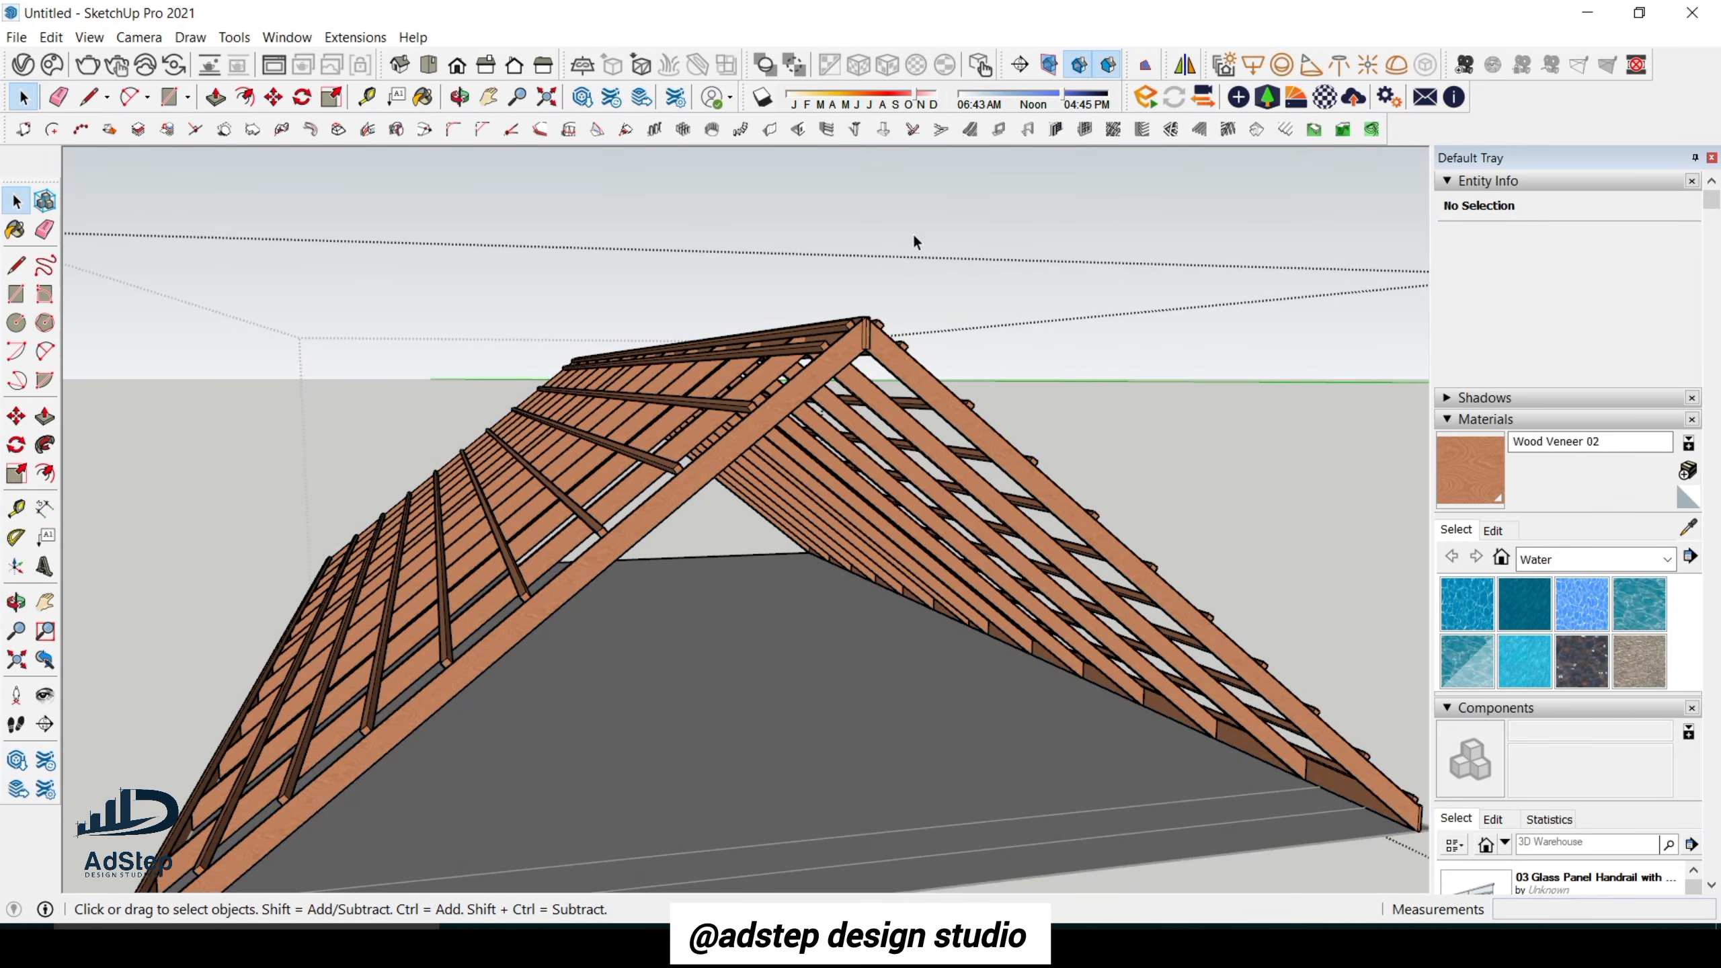
{"action": "left_click", "coordinate": [887, 374]}
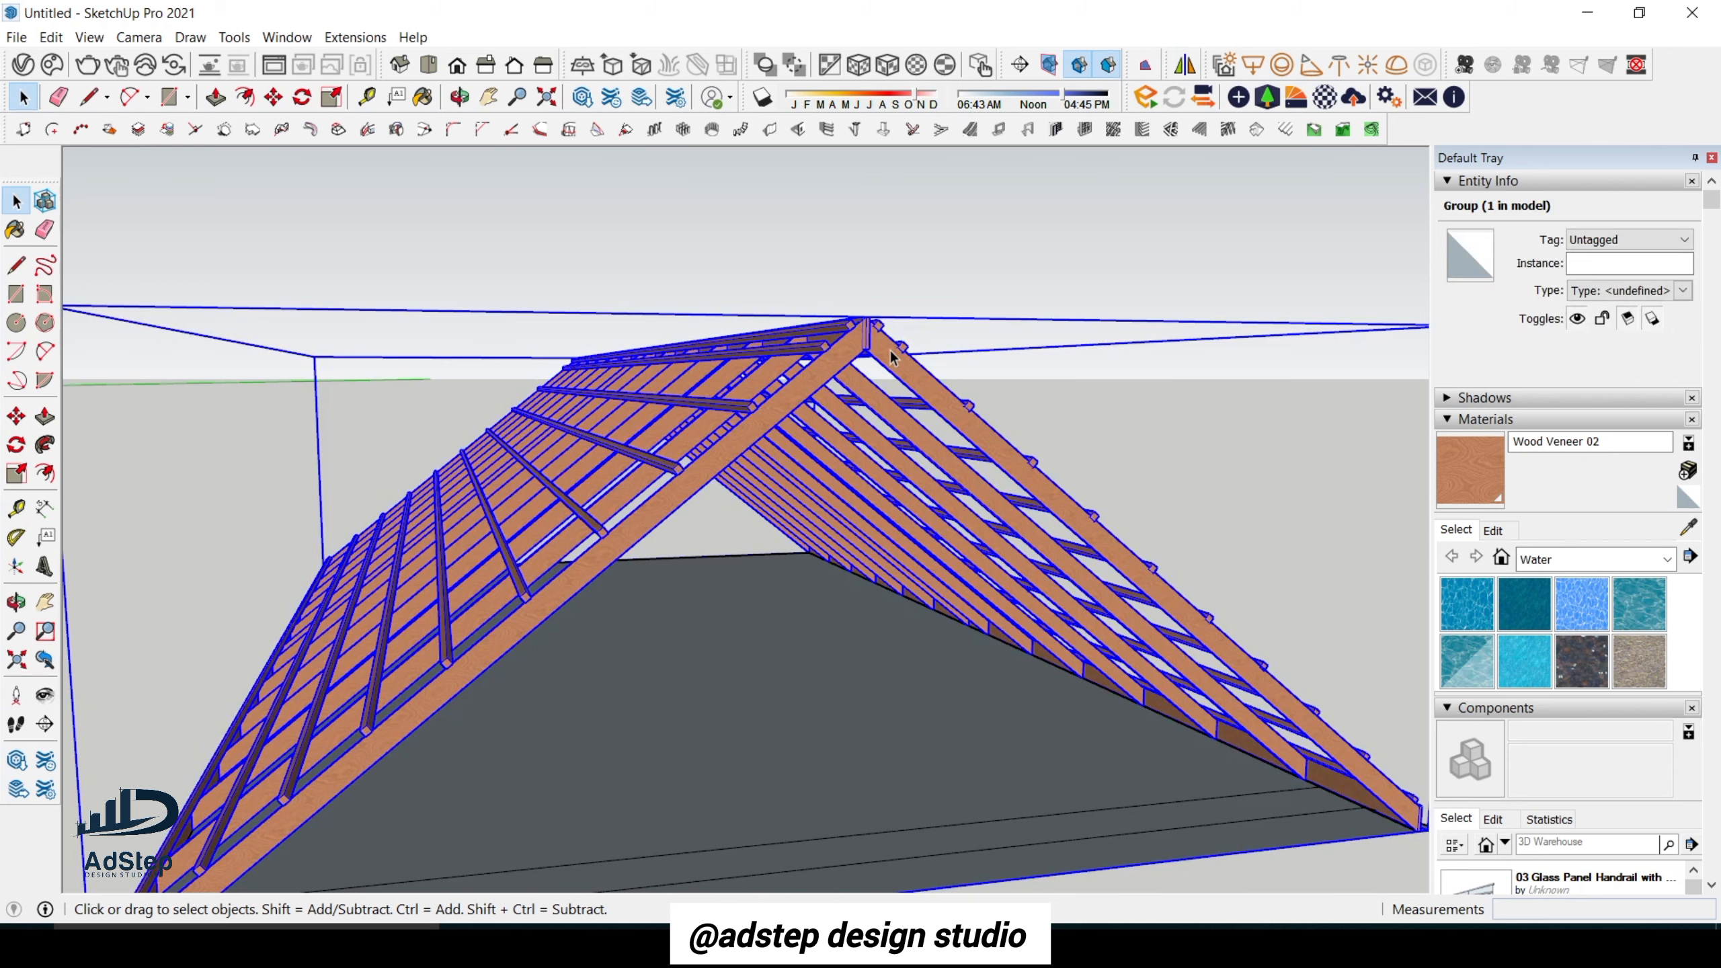
{"action": "key", "text": "l"}
{"action": "scroll", "coordinate": [869, 348], "scroll_direction": "up", "scroll_amount": 2}
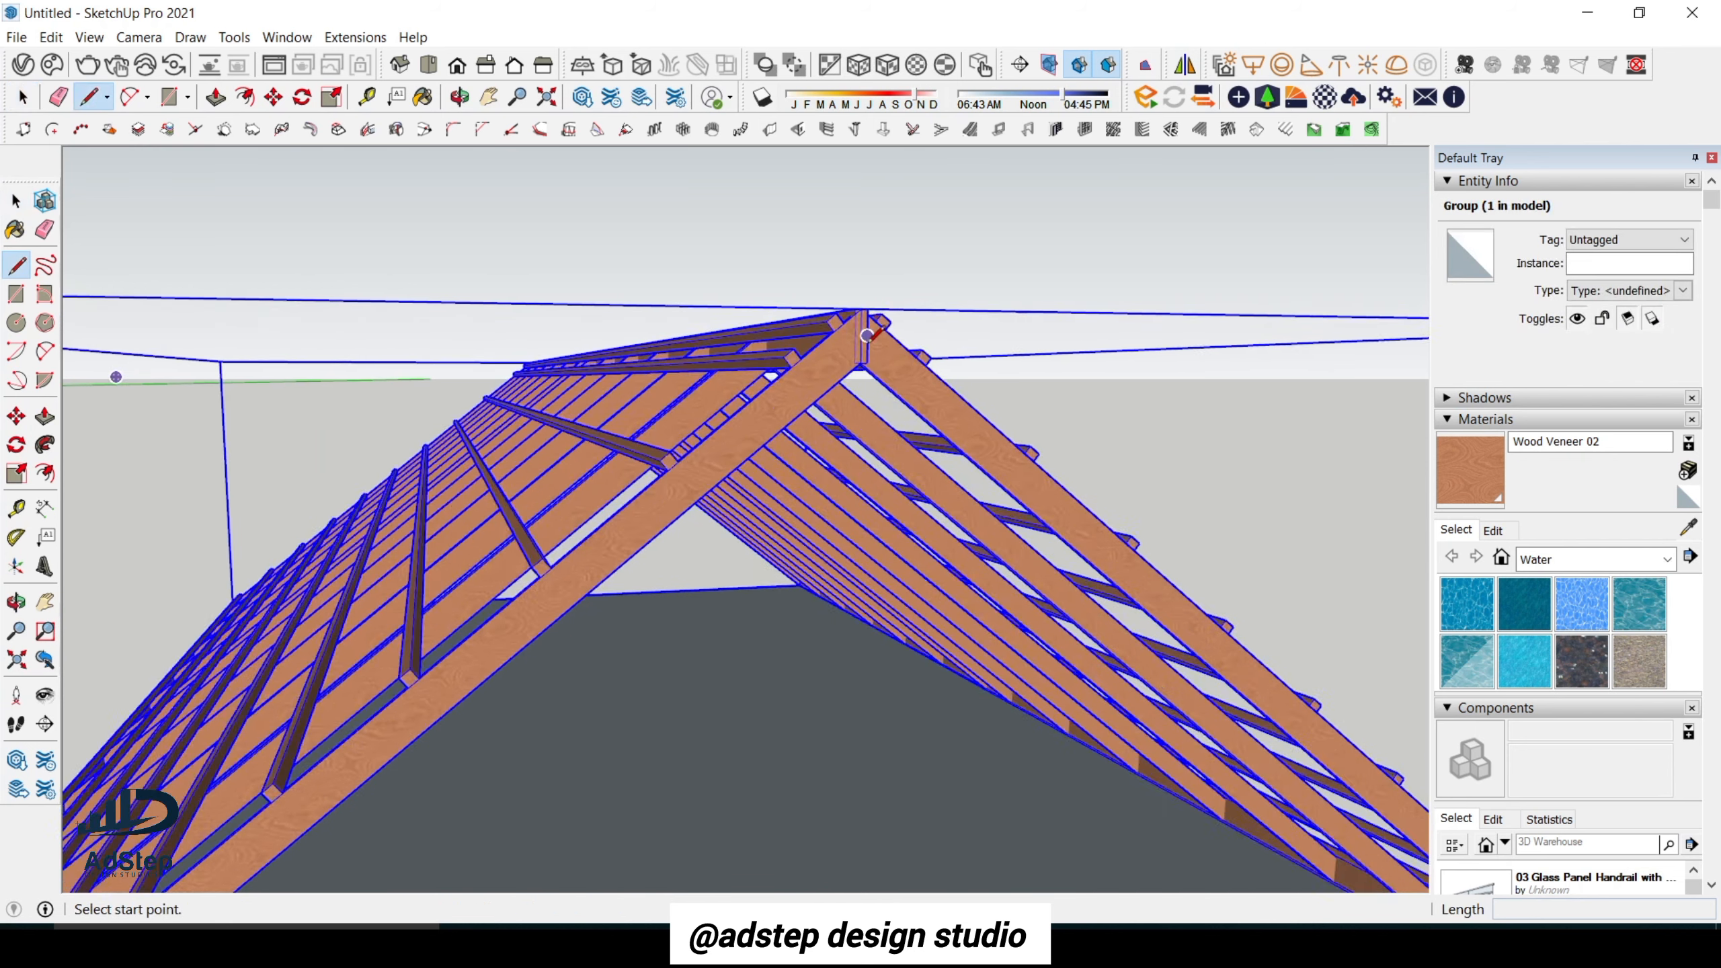
{"action": "left_click", "coordinate": [862, 353]}
{"action": "scroll", "coordinate": [860, 349], "scroll_direction": "up", "scroll_amount": 1}
{"action": "scroll", "coordinate": [862, 316], "scroll_direction": "down", "scroll_amount": 4}
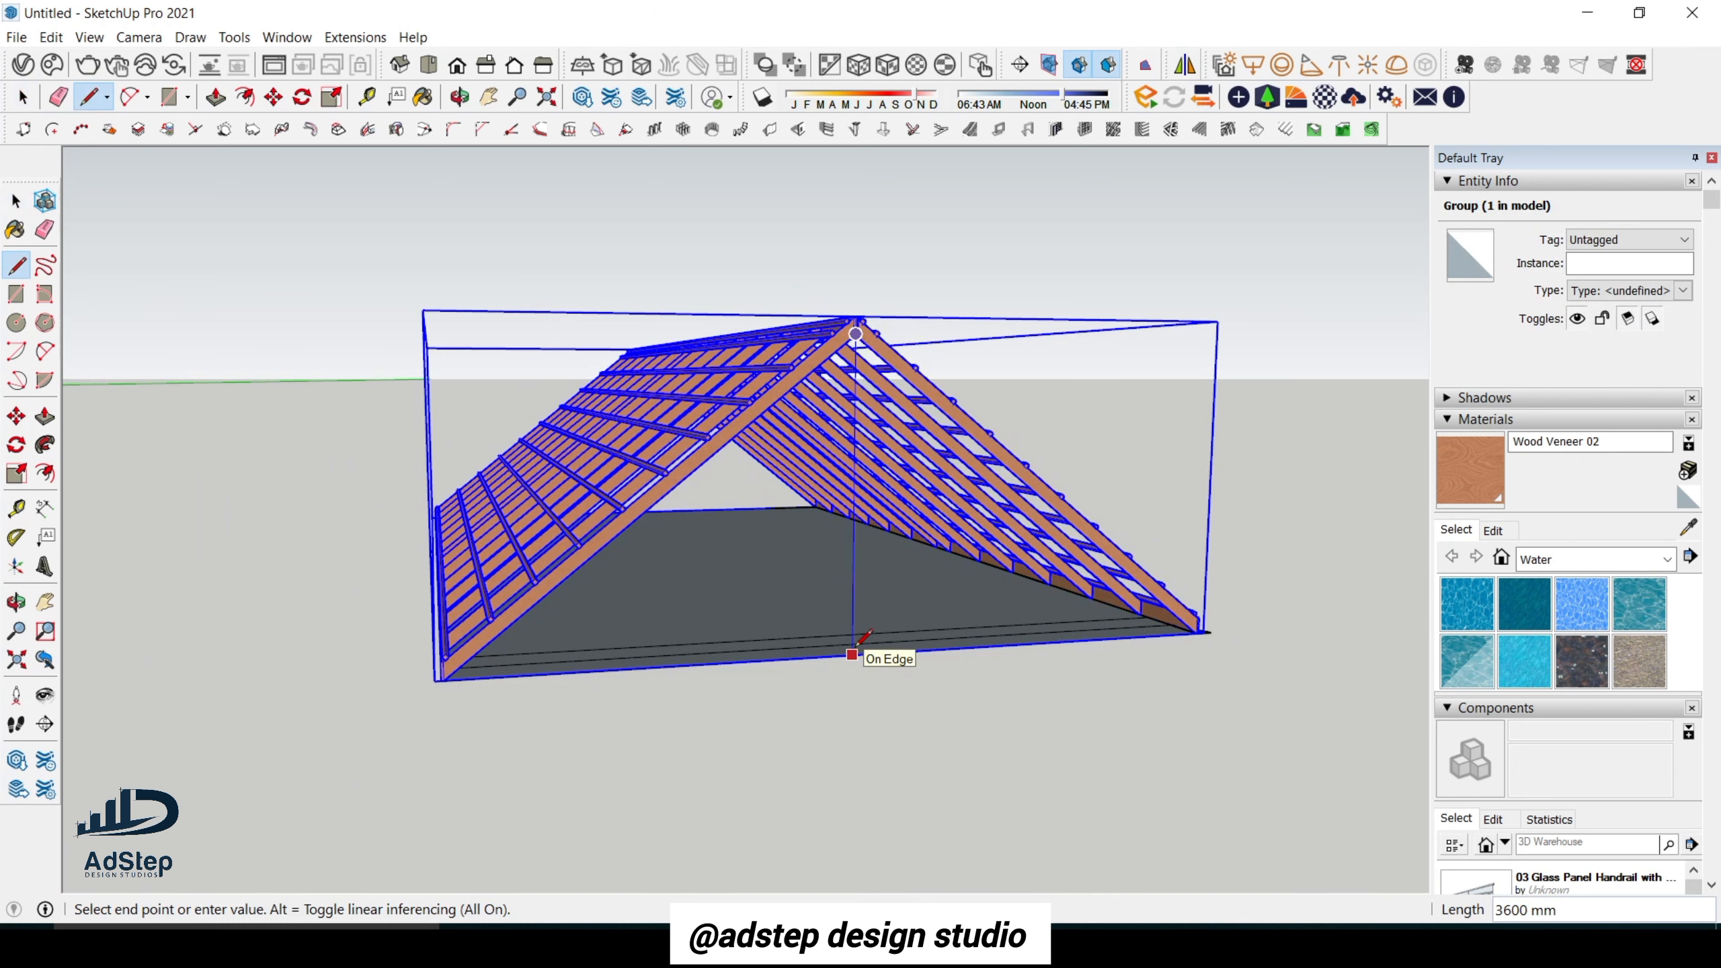
{"action": "left_click", "coordinate": [853, 654]}
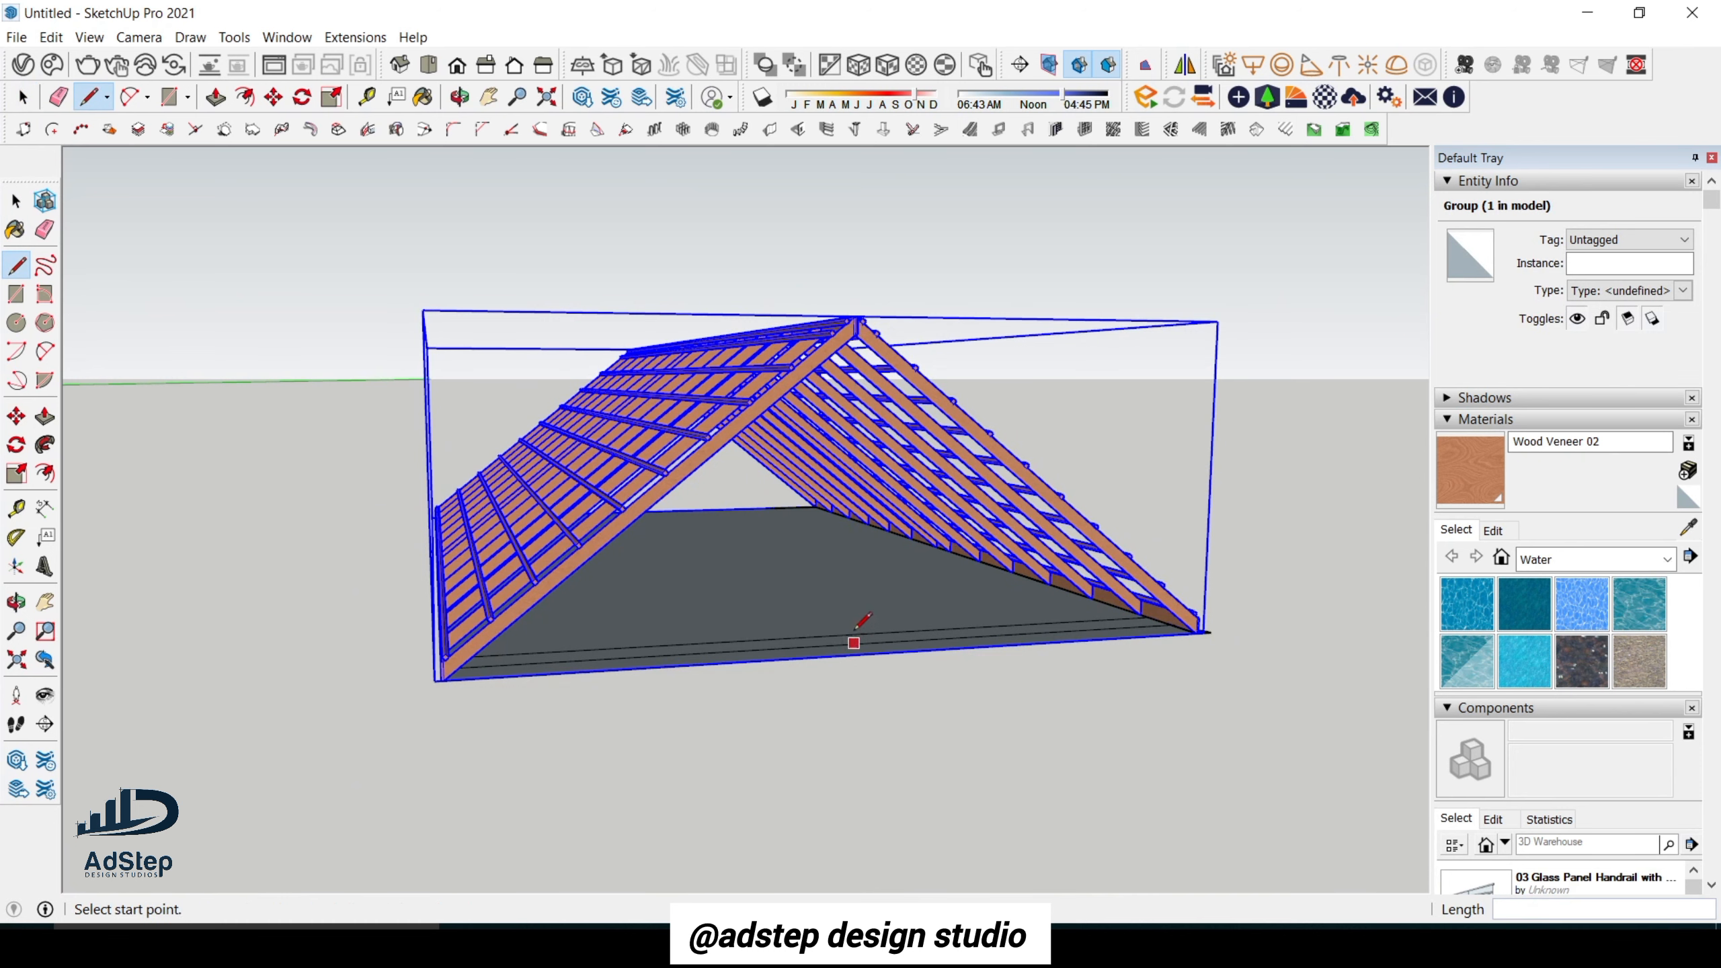
{"action": "key", "text": "space"}
{"action": "left_click", "coordinate": [912, 342]}
Draw a vertical center line from the underside of the ridge junction down to the slab's front edge.
{"action": "scroll", "coordinate": [912, 343], "scroll_direction": "up", "scroll_amount": 3}
{"action": "key", "text": "l"}
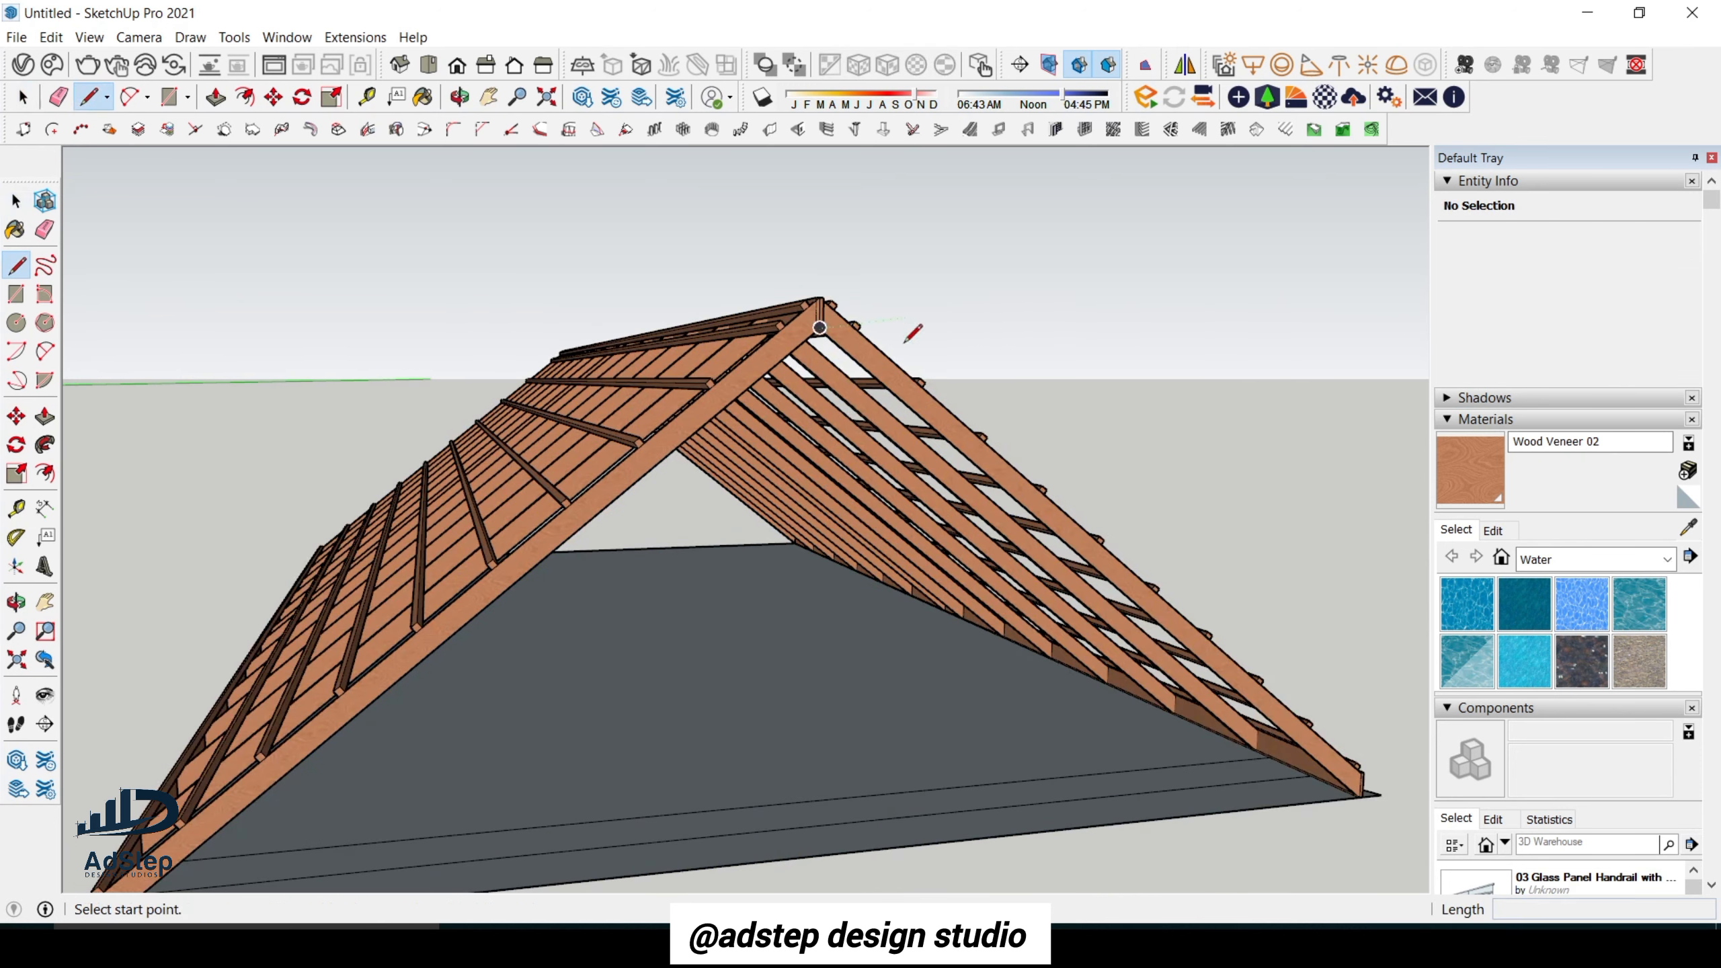
{"action": "left_click", "coordinate": [822, 326]}
{"action": "scroll", "coordinate": [837, 312], "scroll_direction": "down", "scroll_amount": 1}
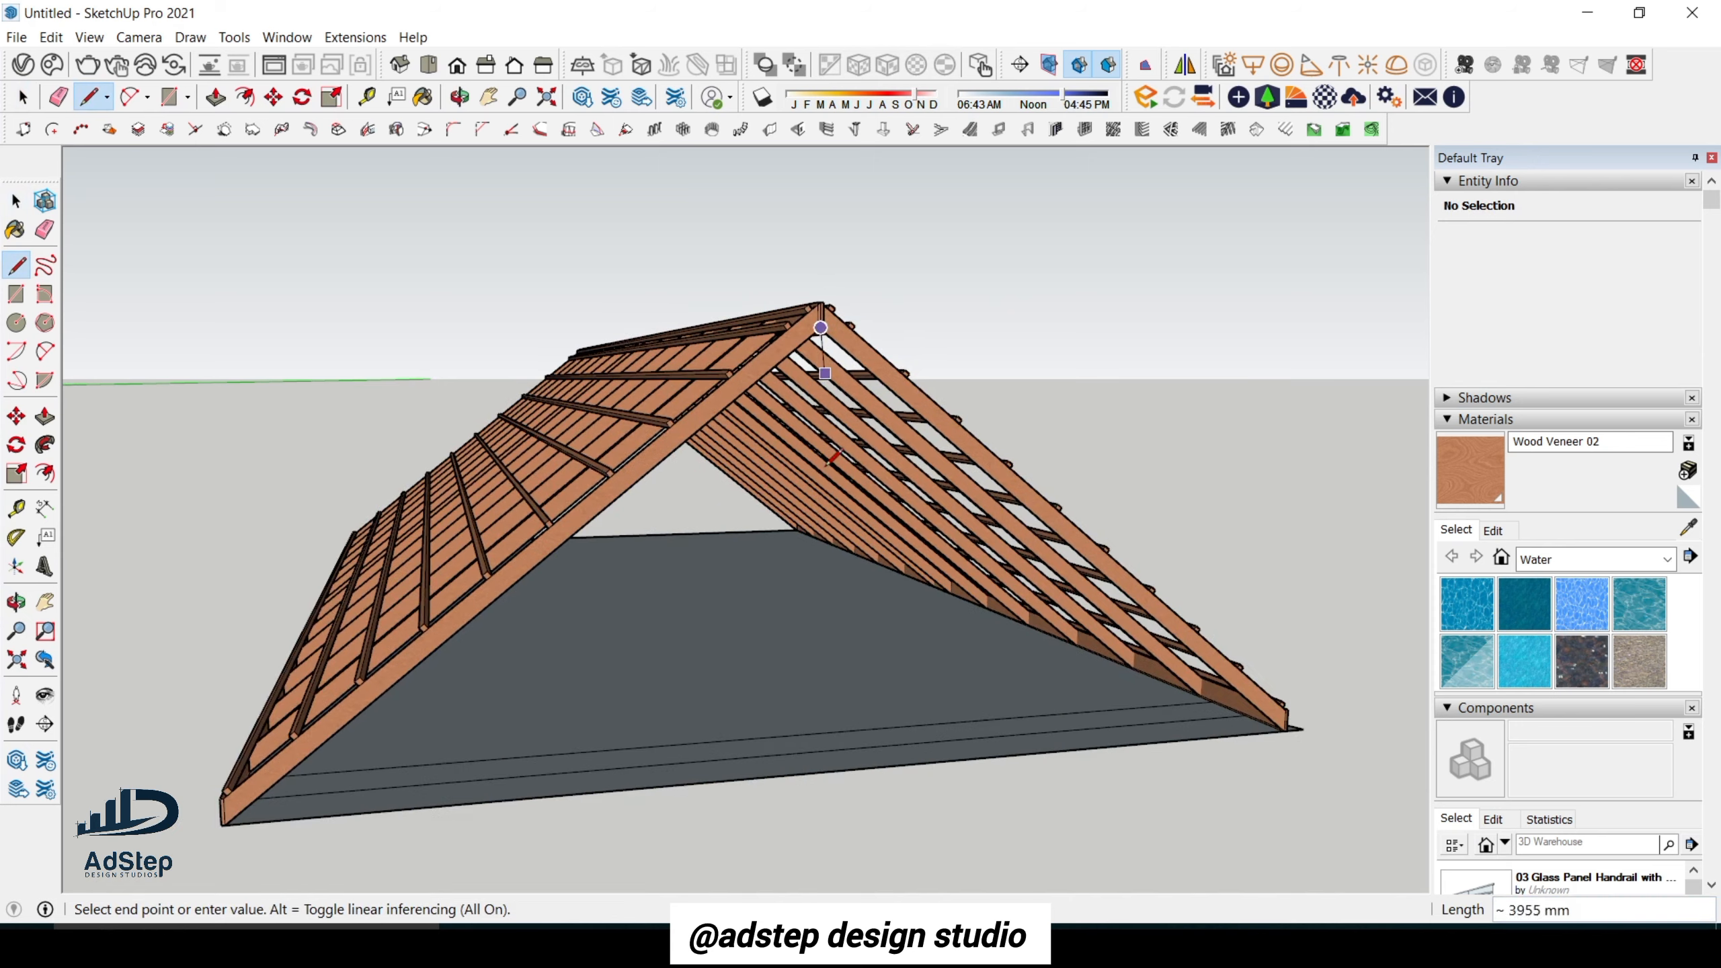
{"action": "left_click", "coordinate": [819, 772]}
{"action": "key", "text": "space"}
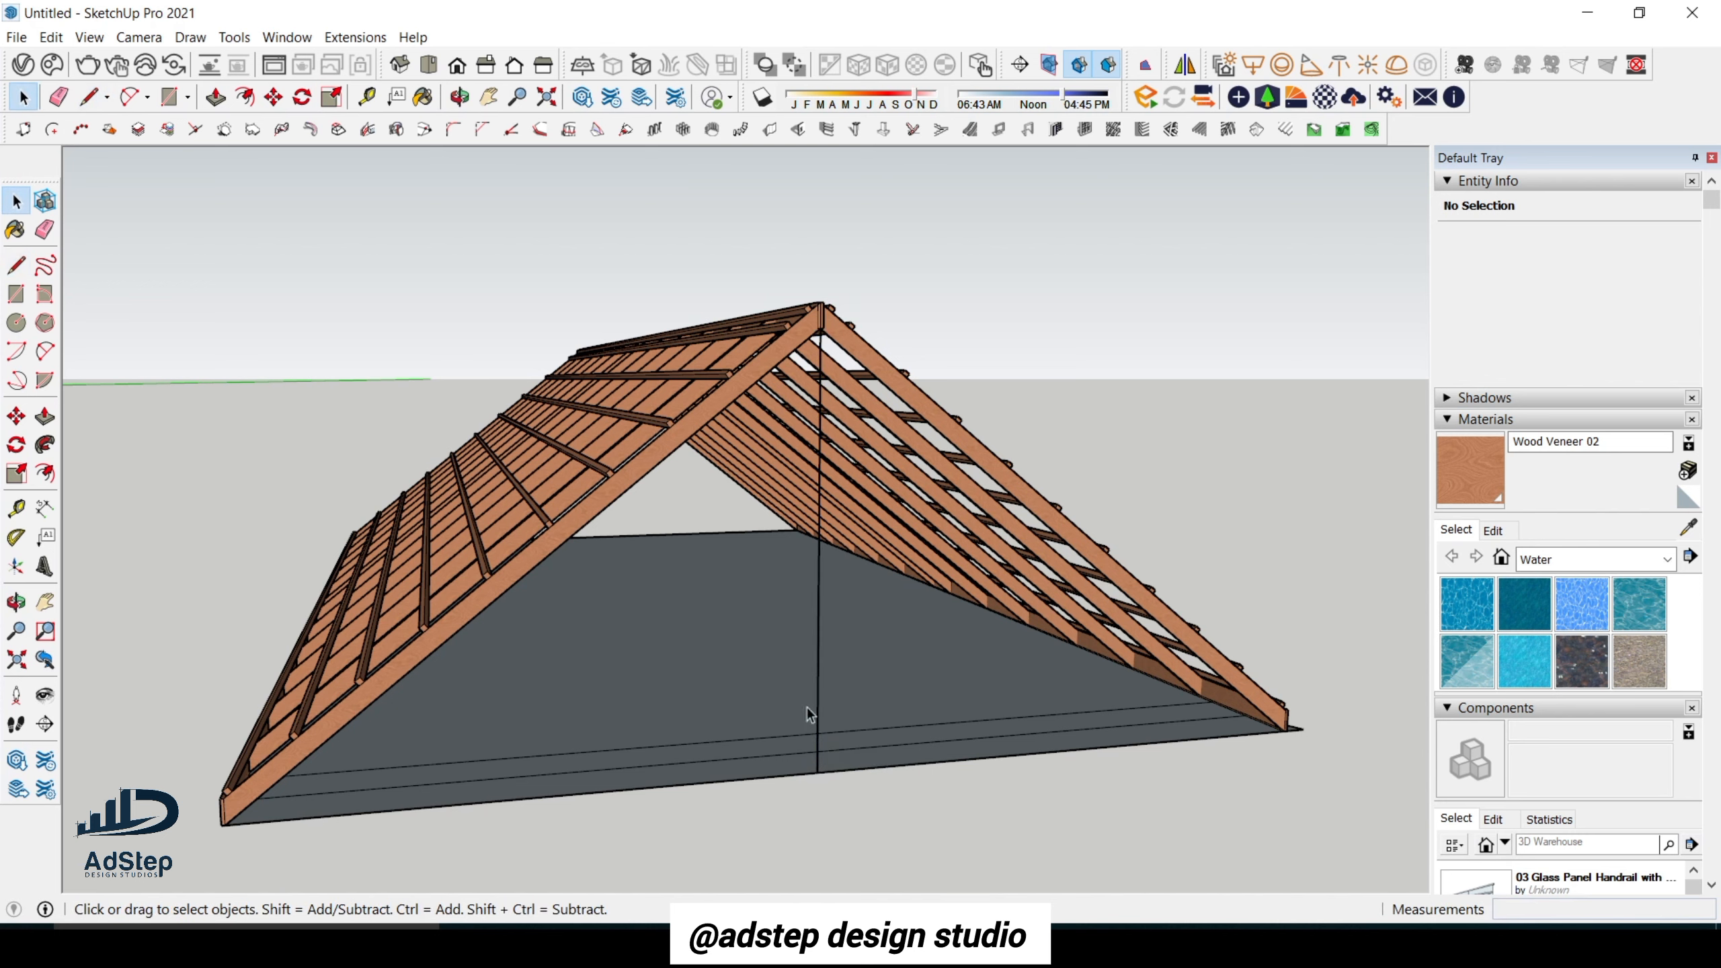
Place a vertical guide 75 mm to the left of the gable's center line.
{"action": "scroll", "coordinate": [799, 683], "scroll_direction": "down", "scroll_amount": 3}
{"action": "middle_click_drag", "start_coordinate": [799, 683], "coordinate": [602, 692]}
{"action": "scroll", "coordinate": [656, 573], "scroll_direction": "up", "scroll_amount": 4}
{"action": "scroll", "coordinate": [734, 539], "scroll_direction": "down", "scroll_amount": 3}
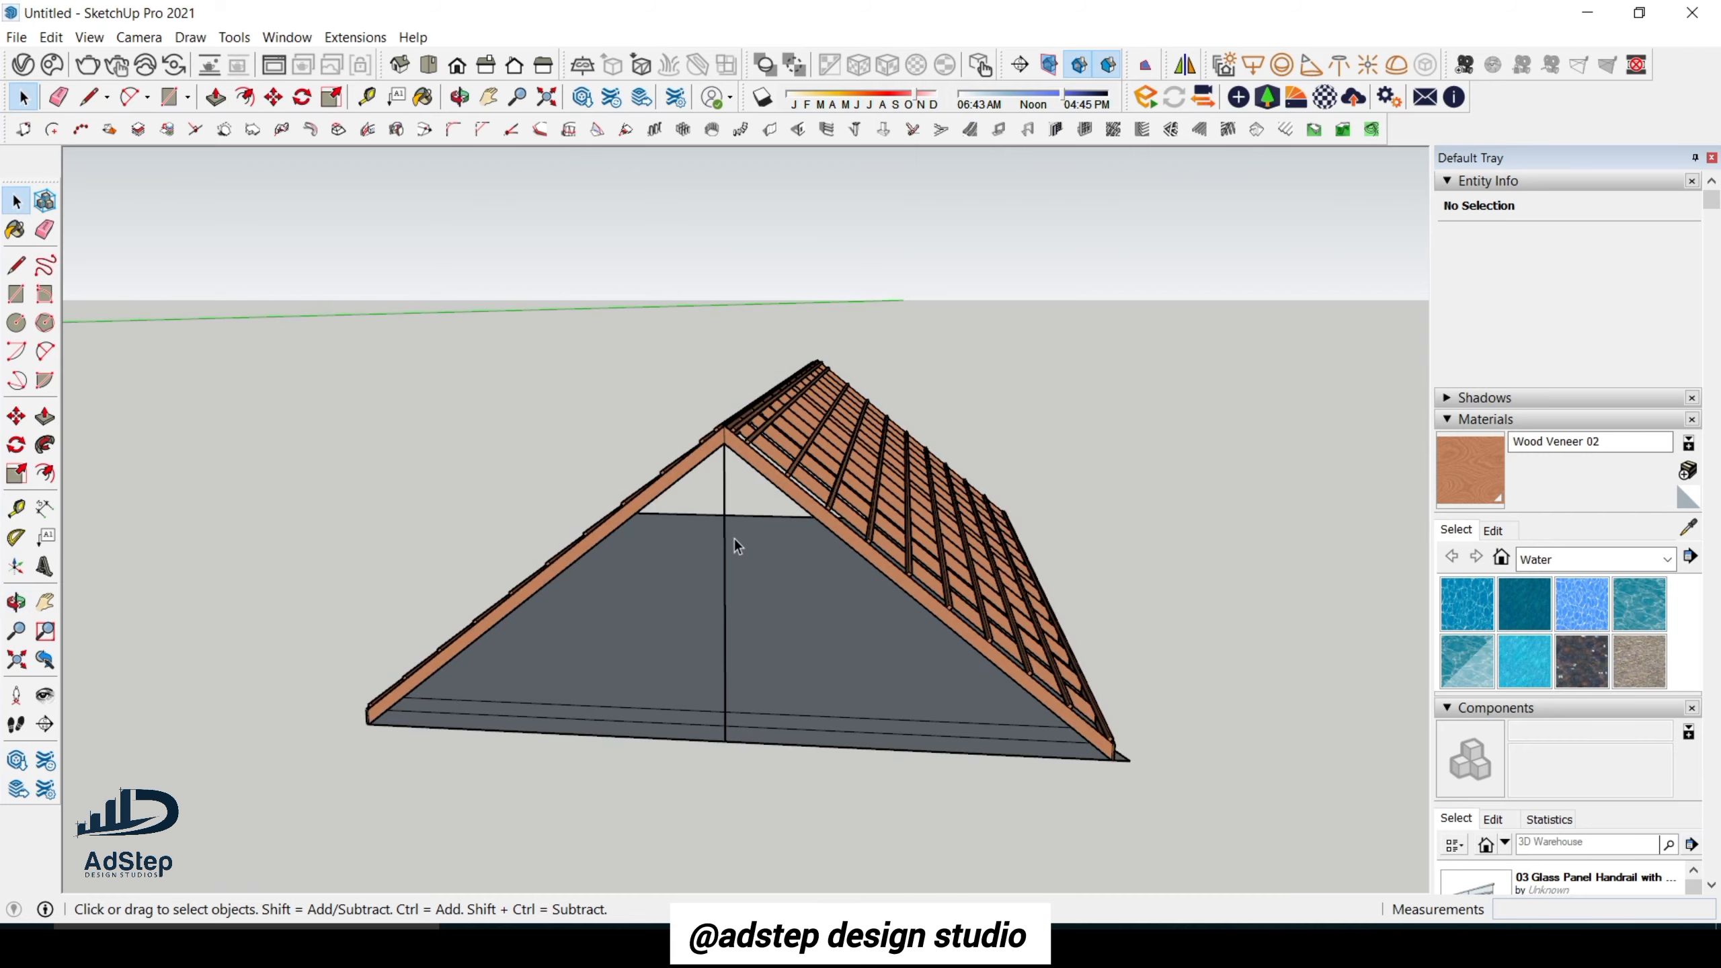
{"action": "middle_click_drag", "start_coordinate": [741, 536], "coordinate": [678, 561]}
{"action": "scroll", "coordinate": [810, 476], "scroll_direction": "up", "scroll_amount": 3}
{"action": "scroll", "coordinate": [809, 468], "scroll_direction": "down", "scroll_amount": 3}
{"action": "scroll", "coordinate": [680, 558], "scroll_direction": "up", "scroll_amount": 3}
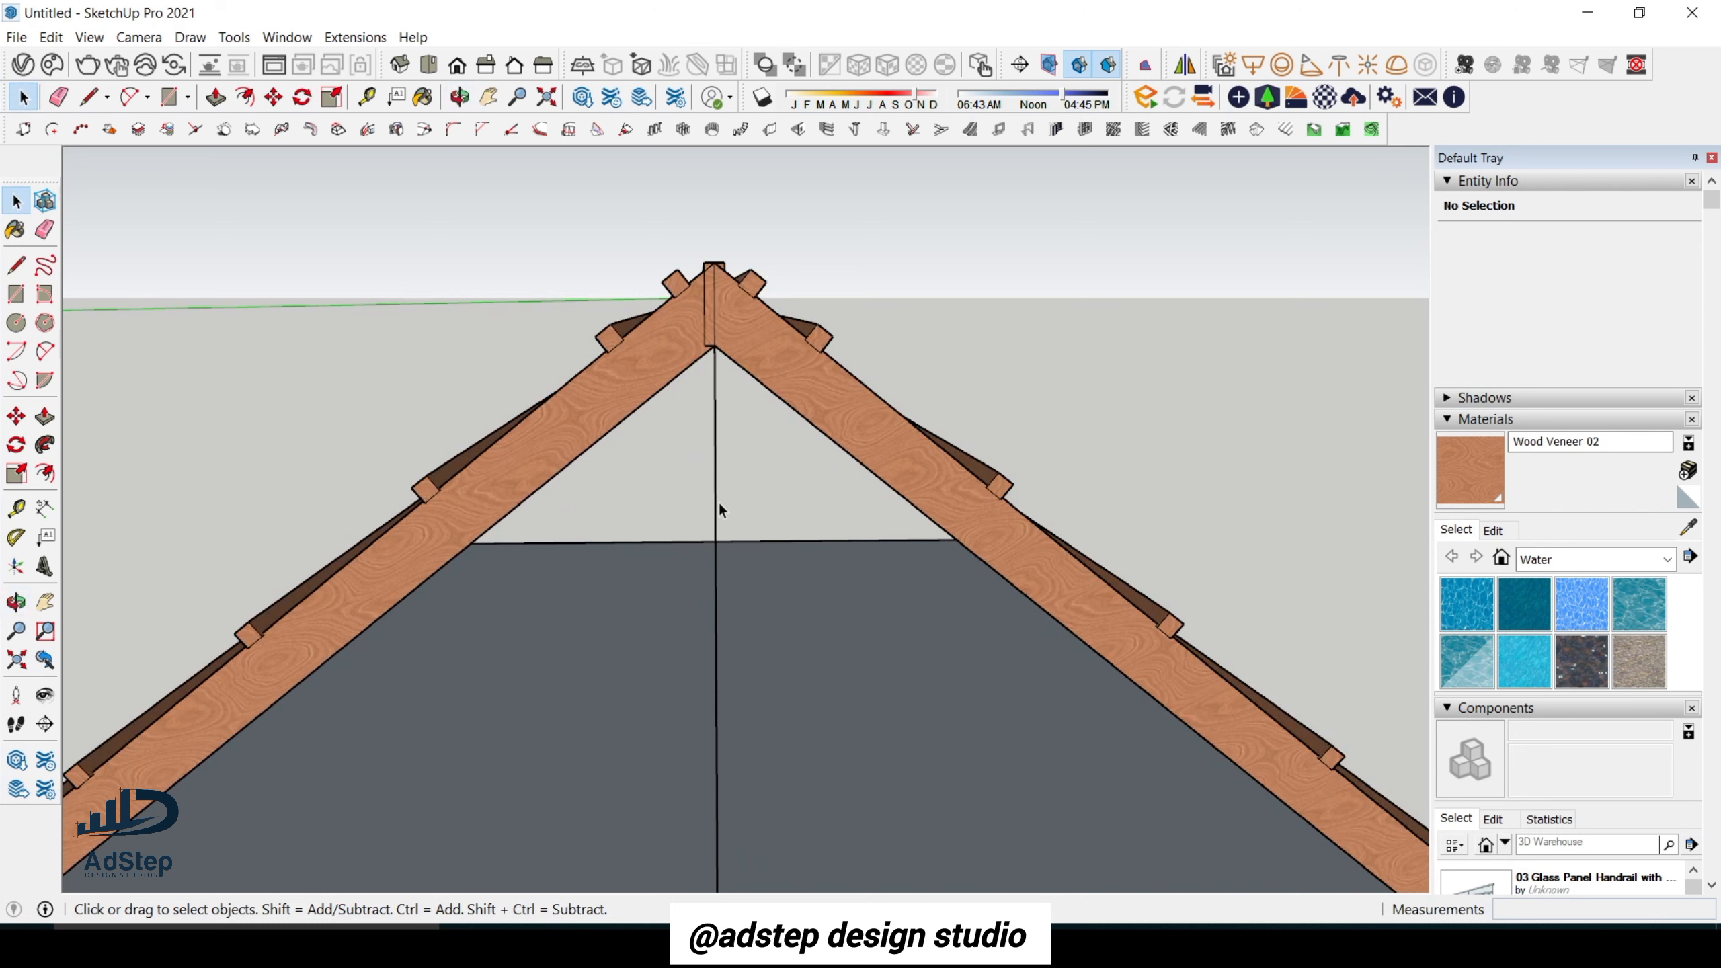
{"action": "scroll", "coordinate": [692, 543], "scroll_direction": "up", "scroll_amount": 4}
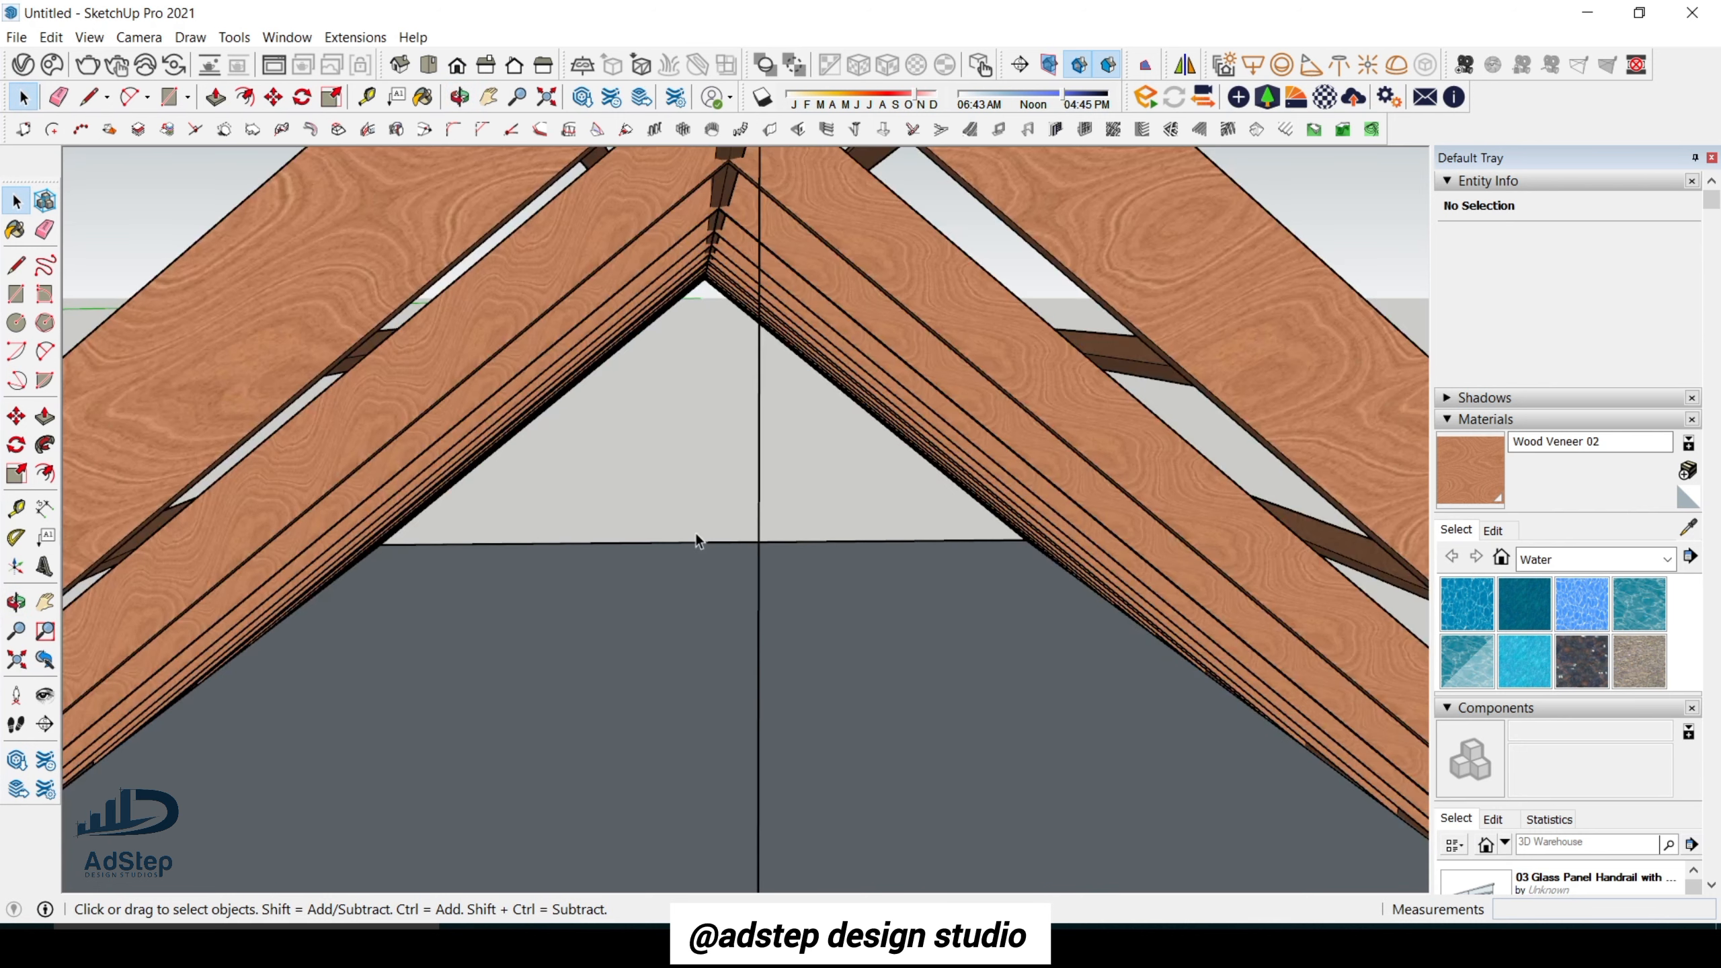
{"action": "scroll", "coordinate": [695, 533], "scroll_direction": "down", "scroll_amount": 3}
{"action": "key", "text": "t"}
{"action": "left_click", "coordinate": [710, 498]}
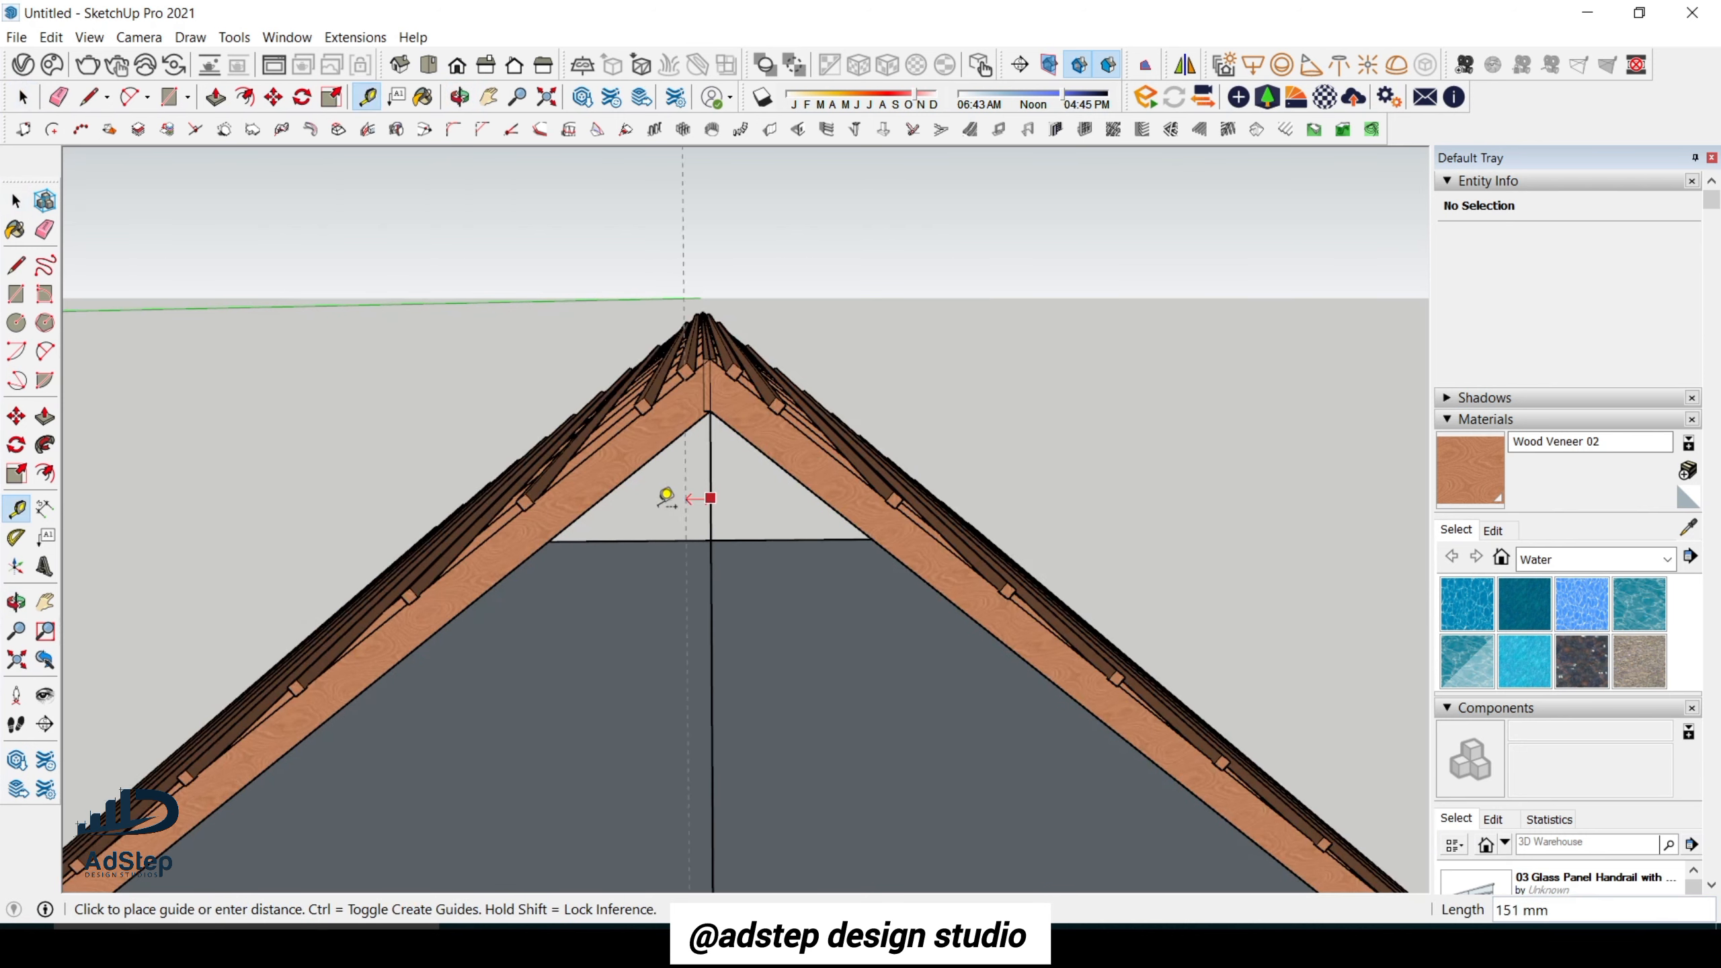
{"action": "type", "text": "75"}
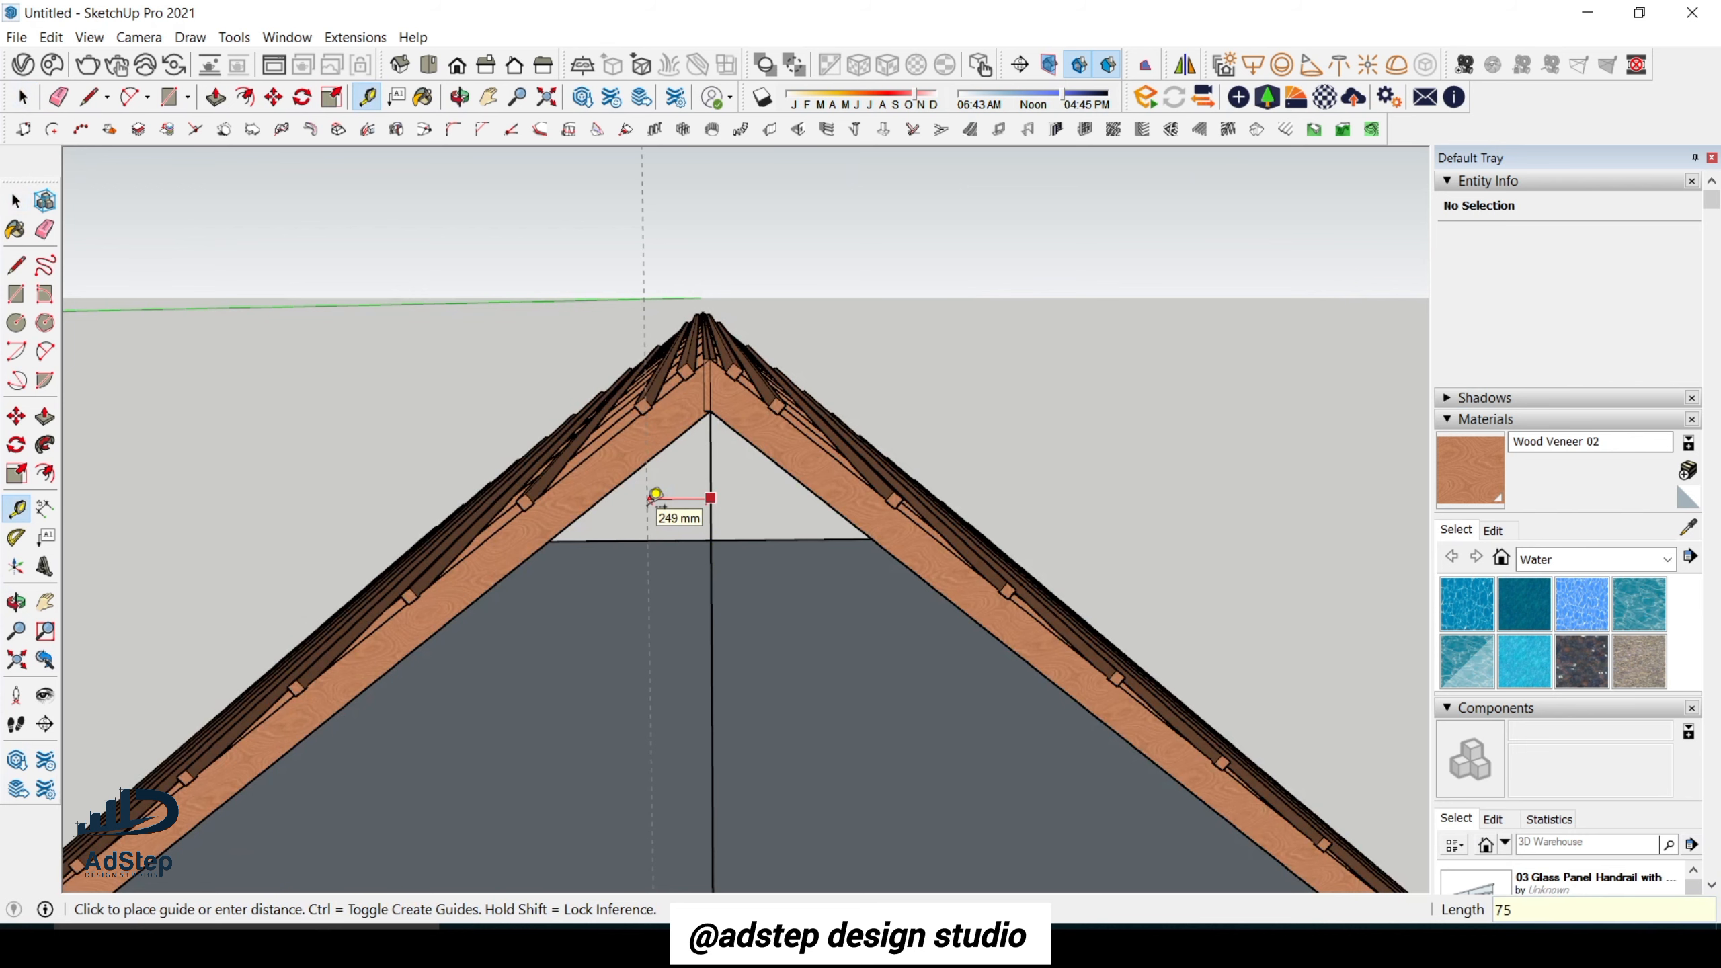
{"action": "key", "text": "Return"}
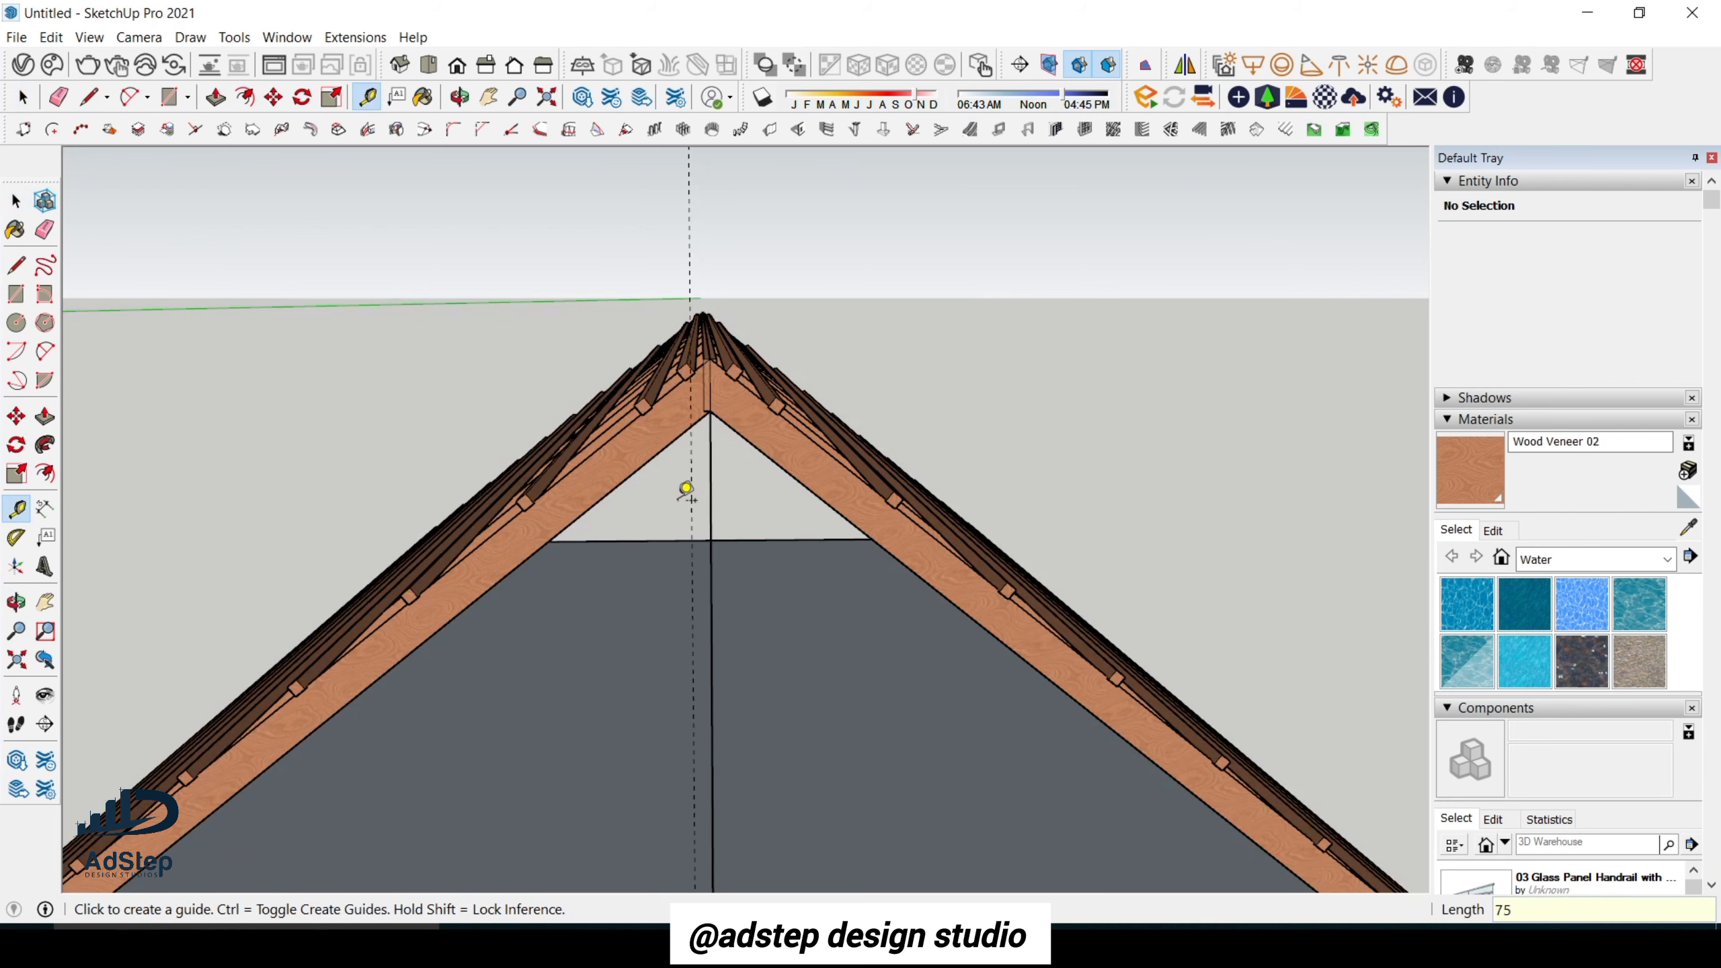
Place a second vertical guide 75 mm to the right of the gable's center line.
{"action": "scroll", "coordinate": [699, 481], "scroll_direction": "up", "scroll_amount": 5}
{"action": "scroll", "coordinate": [747, 493], "scroll_direction": "down", "scroll_amount": 5}
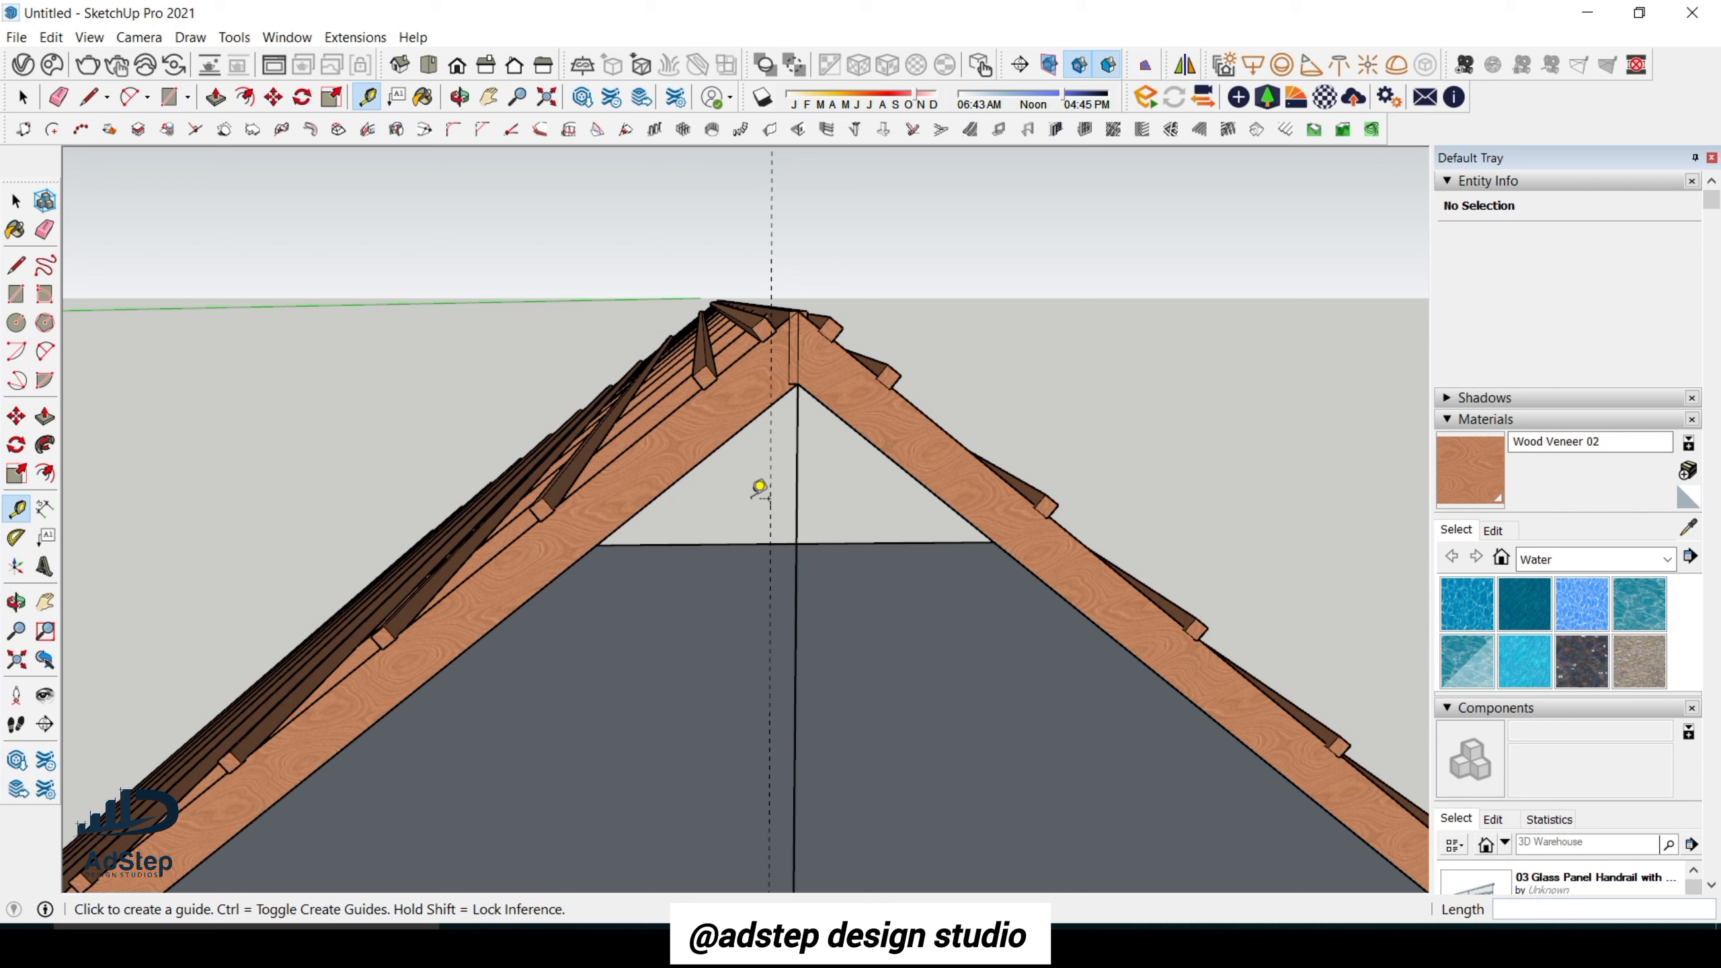
{"action": "left_click", "coordinate": [797, 476]}
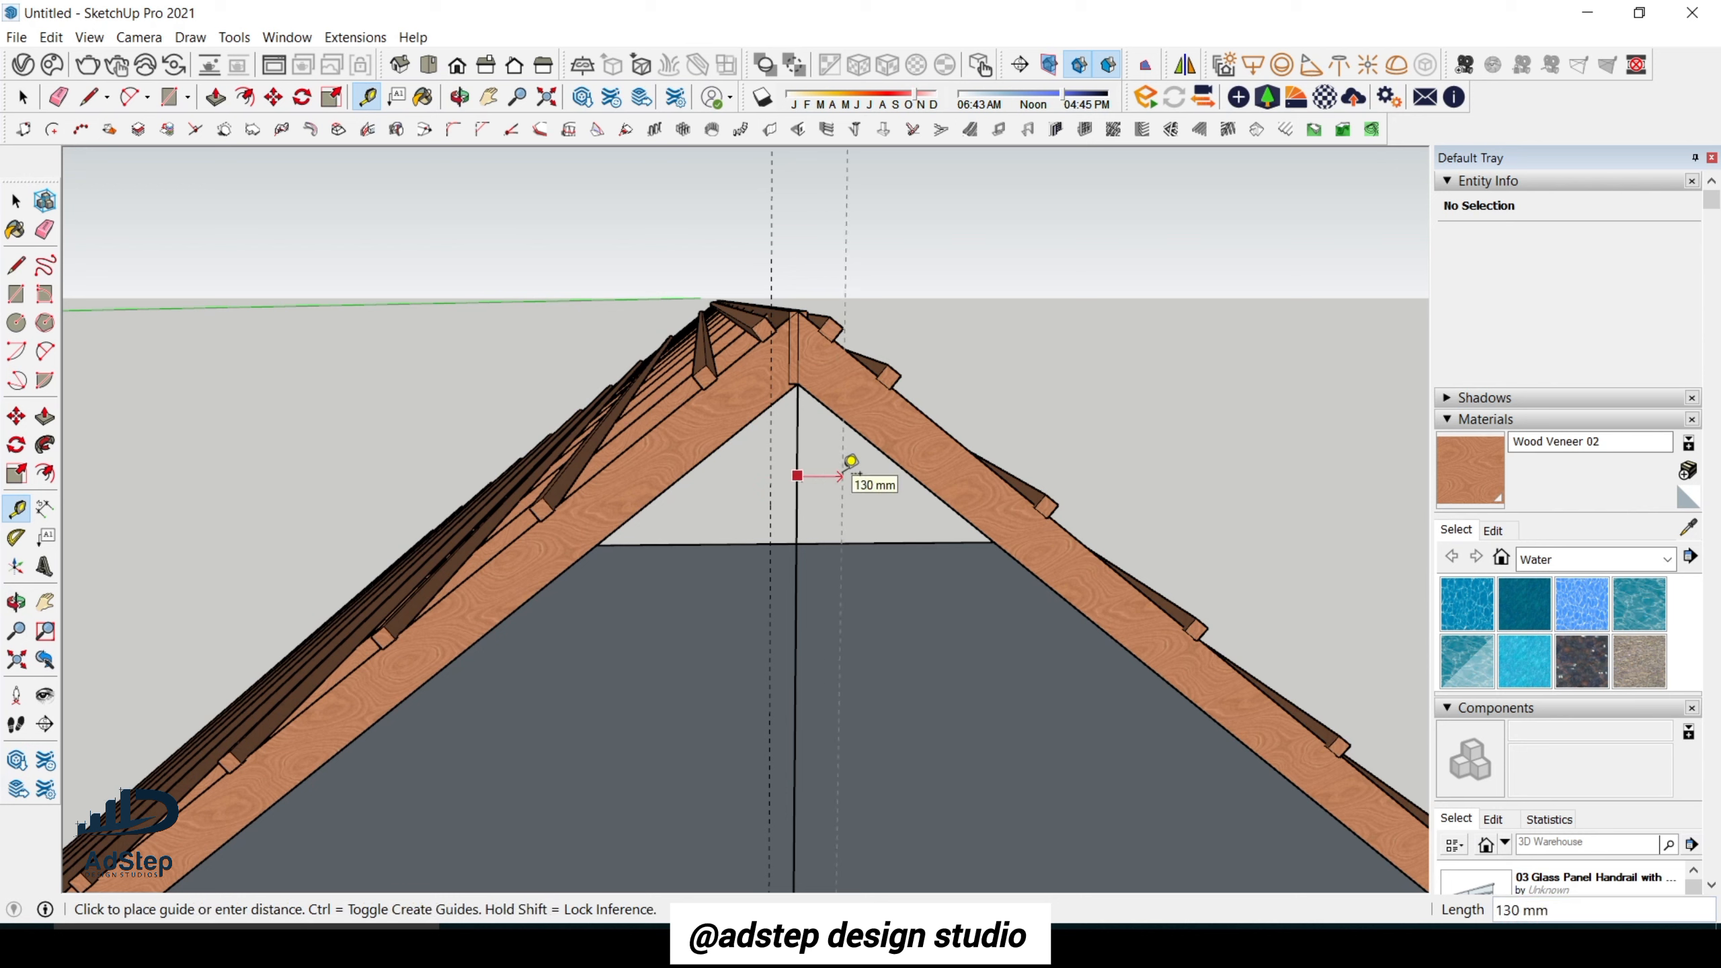
{"action": "type", "text": "75"}
{"action": "key", "text": "Return"}
{"action": "scroll", "coordinate": [786, 470], "scroll_direction": "down", "scroll_amount": 5}
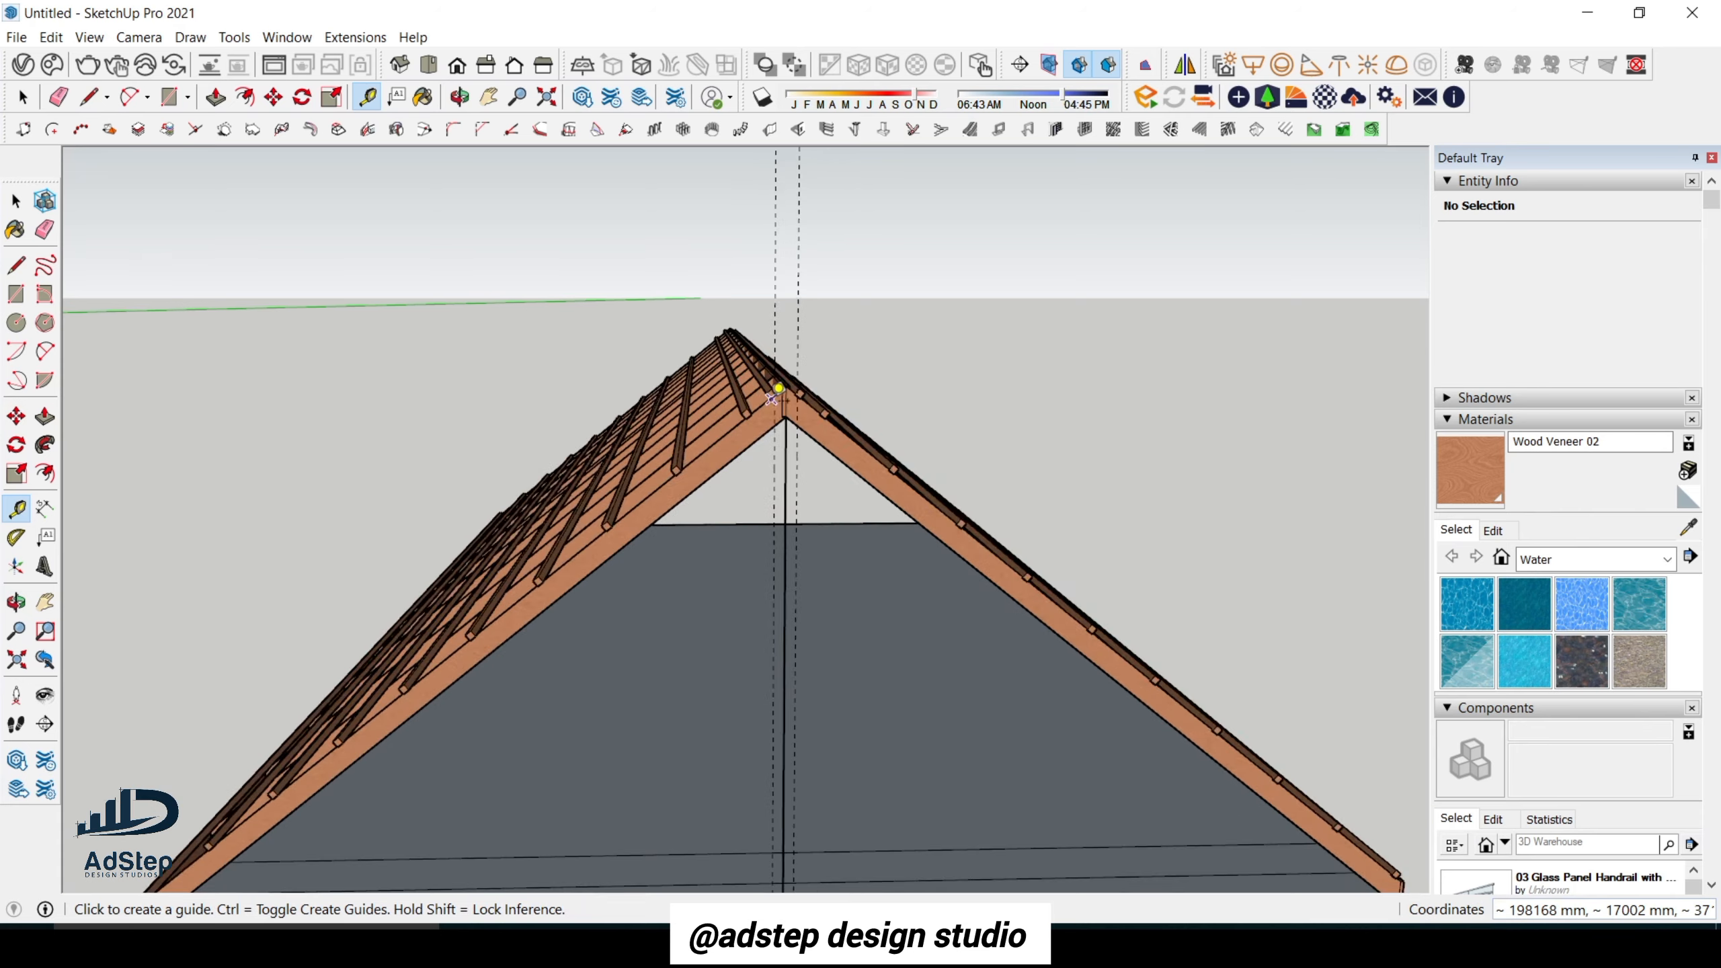
Draw a vertical line along the left guide from the slab's front edge up to the rafter.
{"action": "key", "text": "l"}
{"action": "middle_click_drag", "start_coordinate": [780, 796], "coordinate": [788, 757]}
{"action": "scroll", "coordinate": [774, 851], "scroll_direction": "up", "scroll_amount": 3}
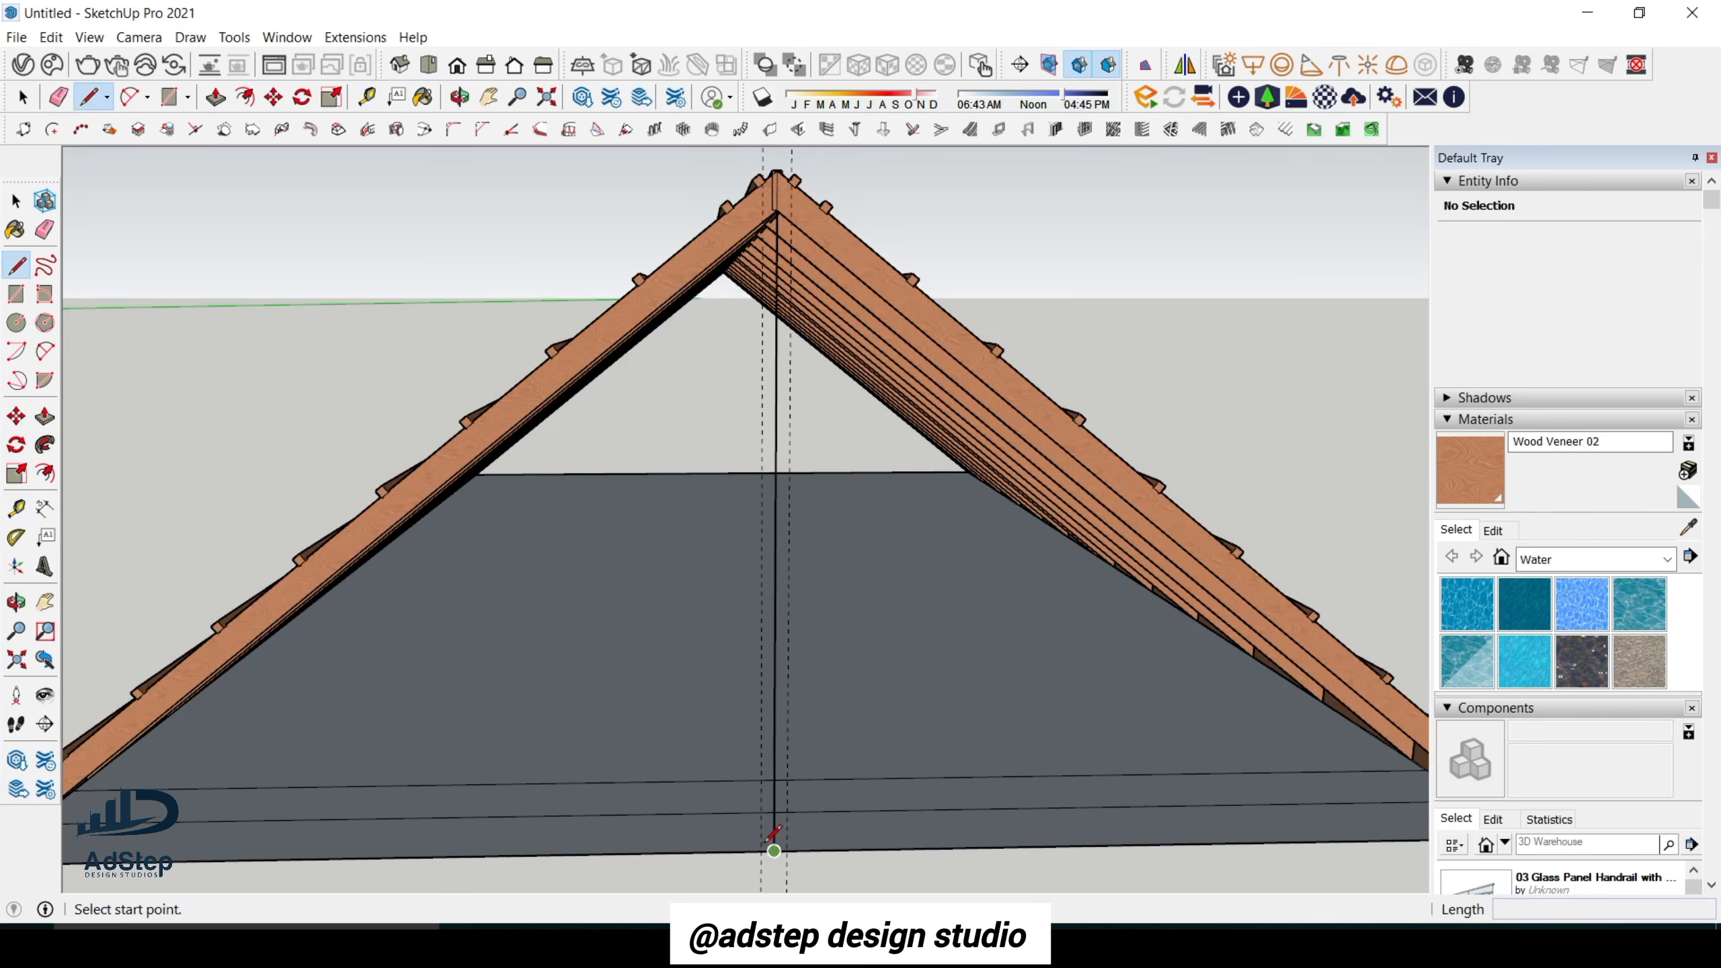
{"action": "left_click", "coordinate": [762, 852]}
{"action": "middle_click_drag", "start_coordinate": [780, 216], "coordinate": [776, 319]}
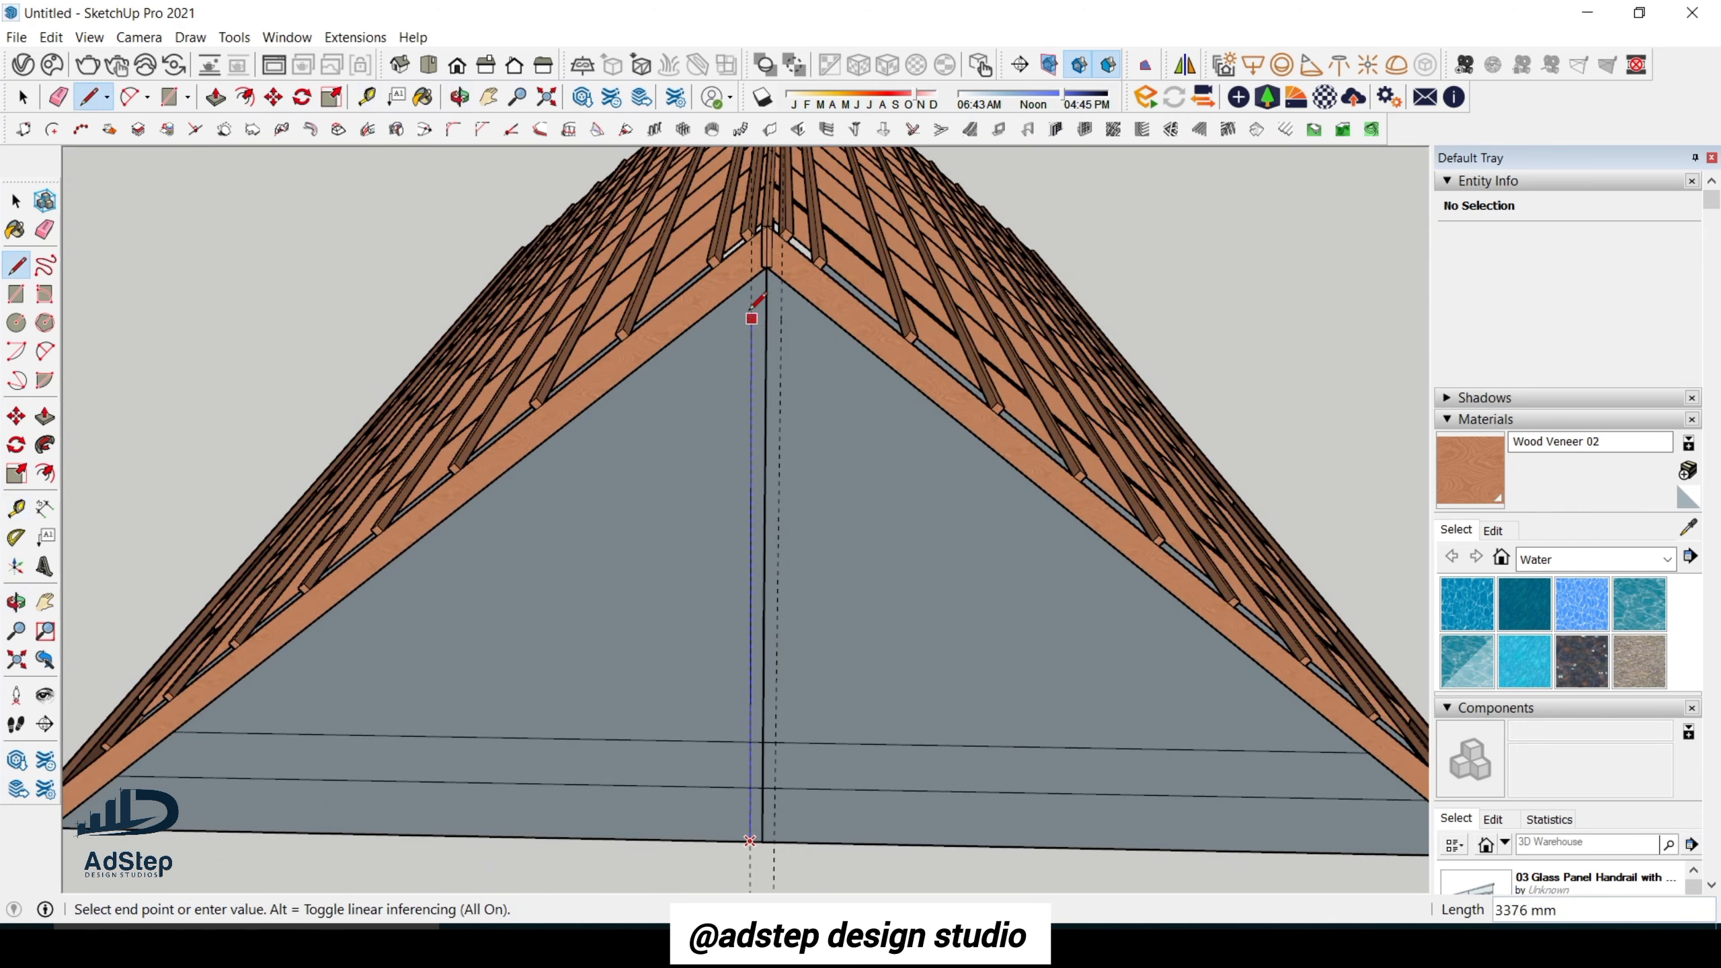
{"action": "scroll", "coordinate": [756, 304], "scroll_direction": "up", "scroll_amount": 1}
{"action": "left_click", "coordinate": [753, 264]}
{"action": "key", "text": "Escape"}
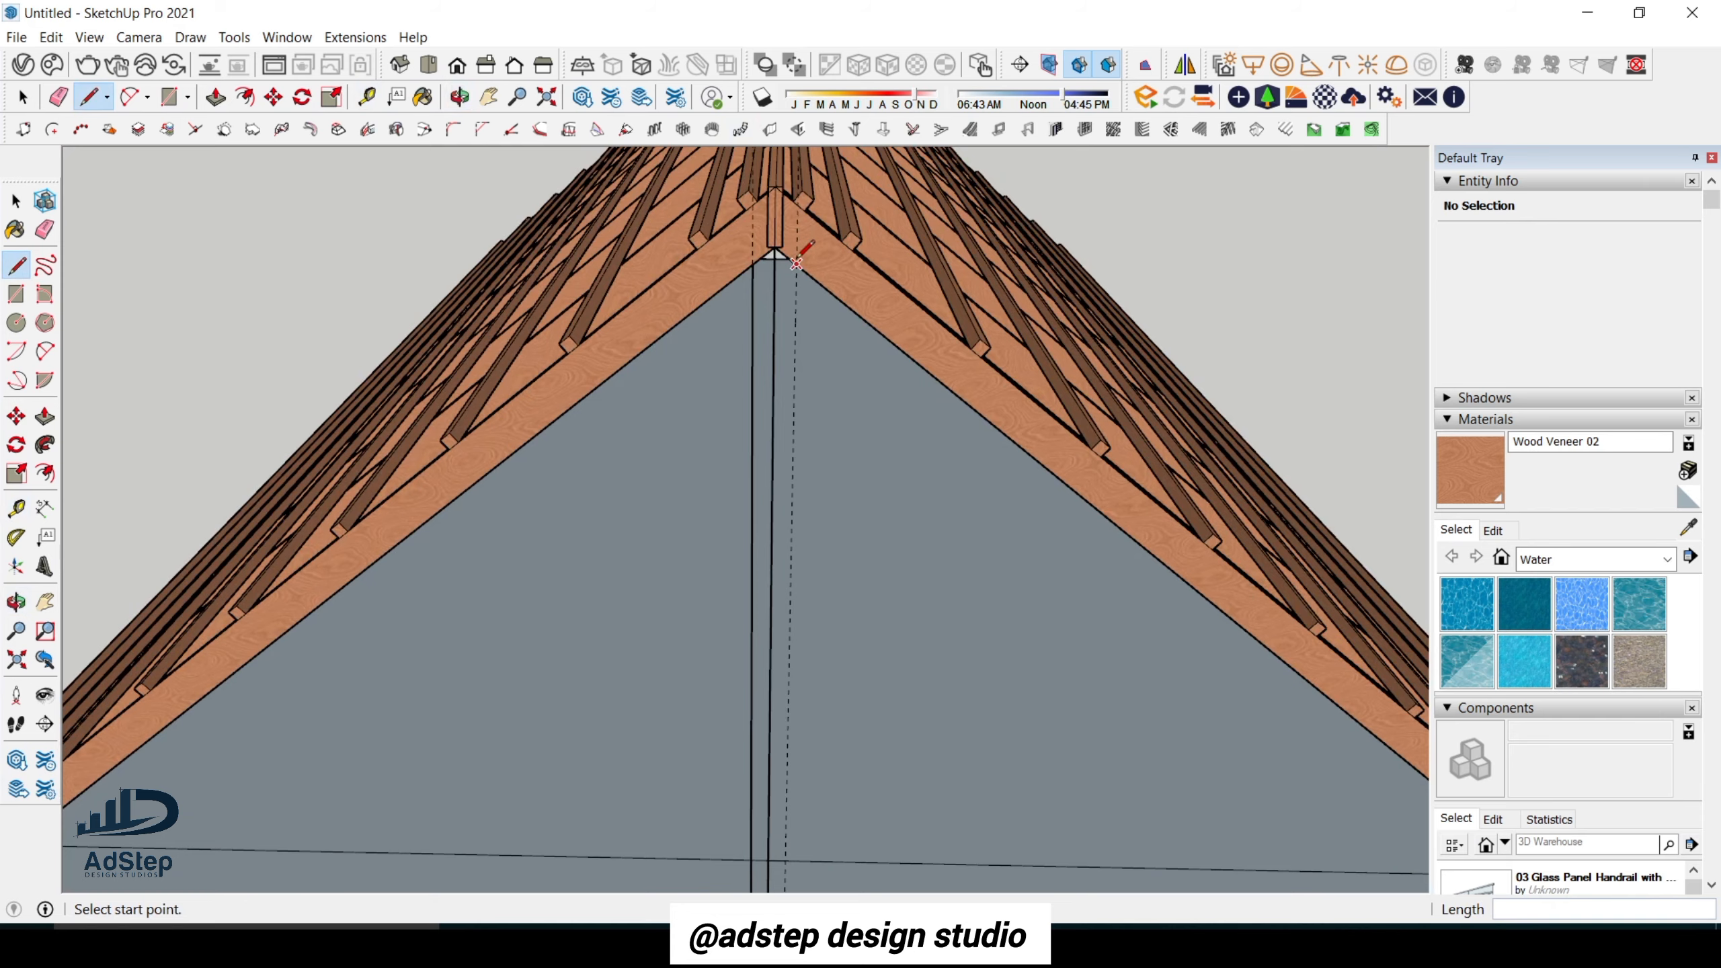
Draw a vertical line along the right guide from the rafter down to the slab's front edge.
{"action": "left_click", "coordinate": [797, 263]}
{"action": "scroll", "coordinate": [796, 263], "scroll_direction": "down", "scroll_amount": 1}
{"action": "scroll", "coordinate": [796, 263], "scroll_direction": "down", "scroll_amount": 2}
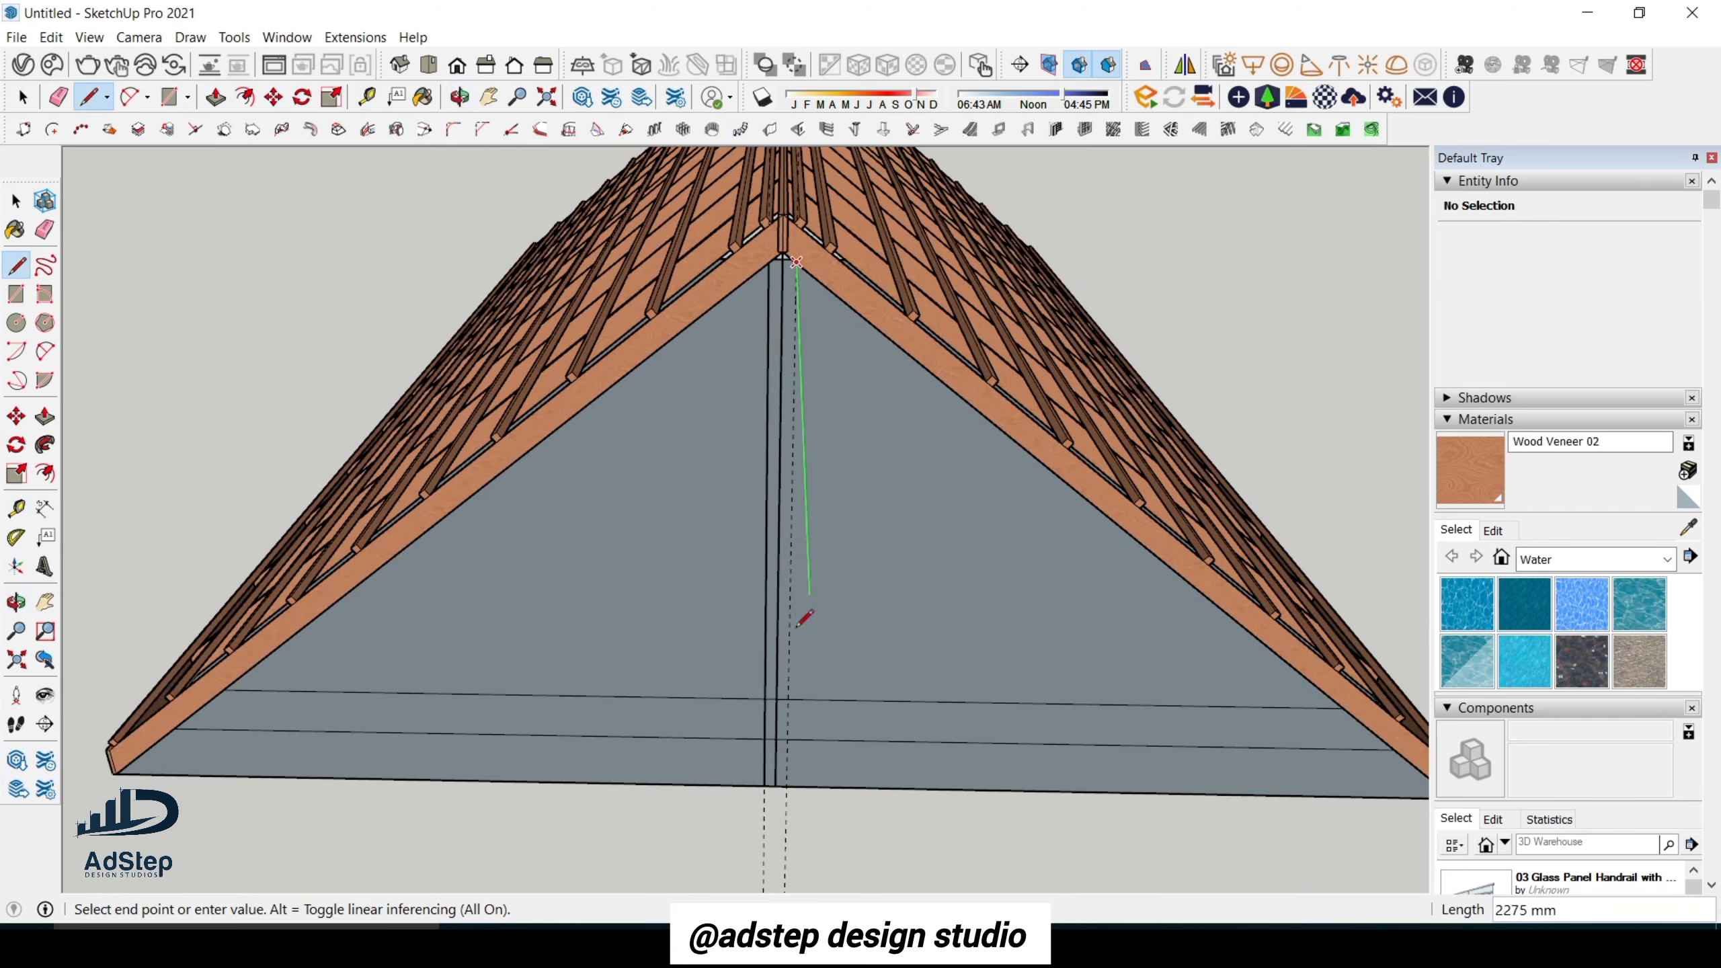
{"action": "left_click", "coordinate": [786, 786]}
{"action": "key", "text": "Escape"}
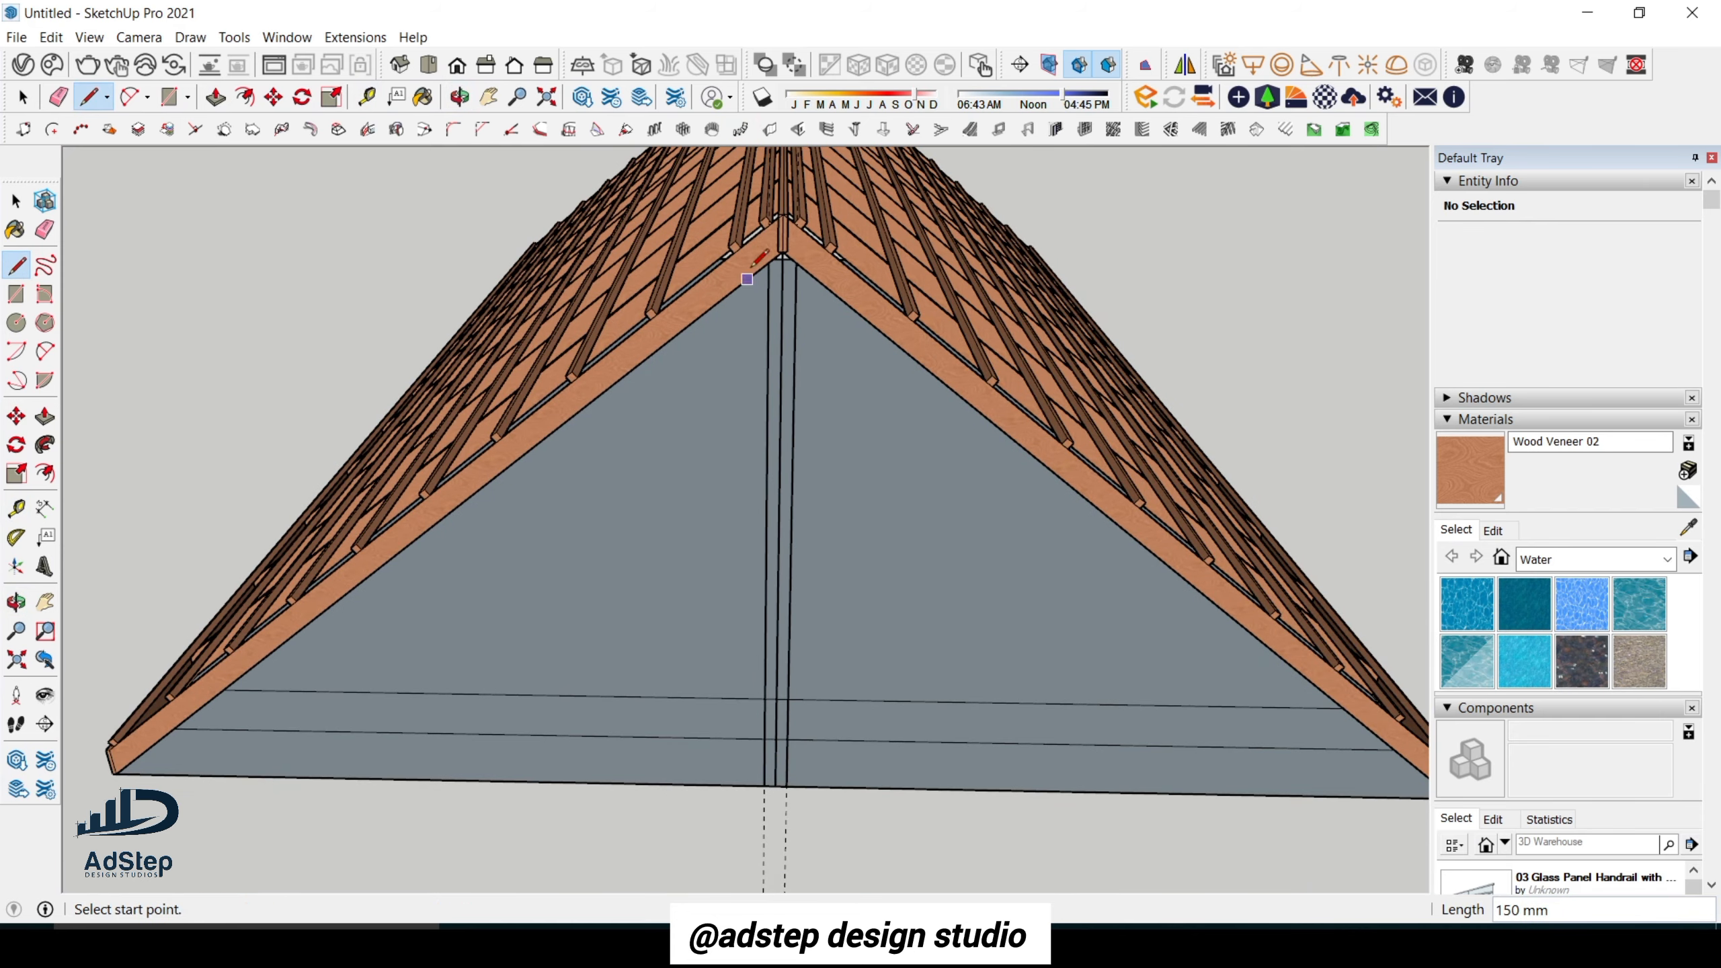
Close the post profile's top with lines along both rafter undersides meeting at the ridge junction, forming faces.
{"action": "scroll", "coordinate": [802, 224], "scroll_direction": "up", "scroll_amount": 1}
{"action": "scroll", "coordinate": [769, 267], "scroll_direction": "up", "scroll_amount": 1}
{"action": "left_click", "coordinate": [749, 286]}
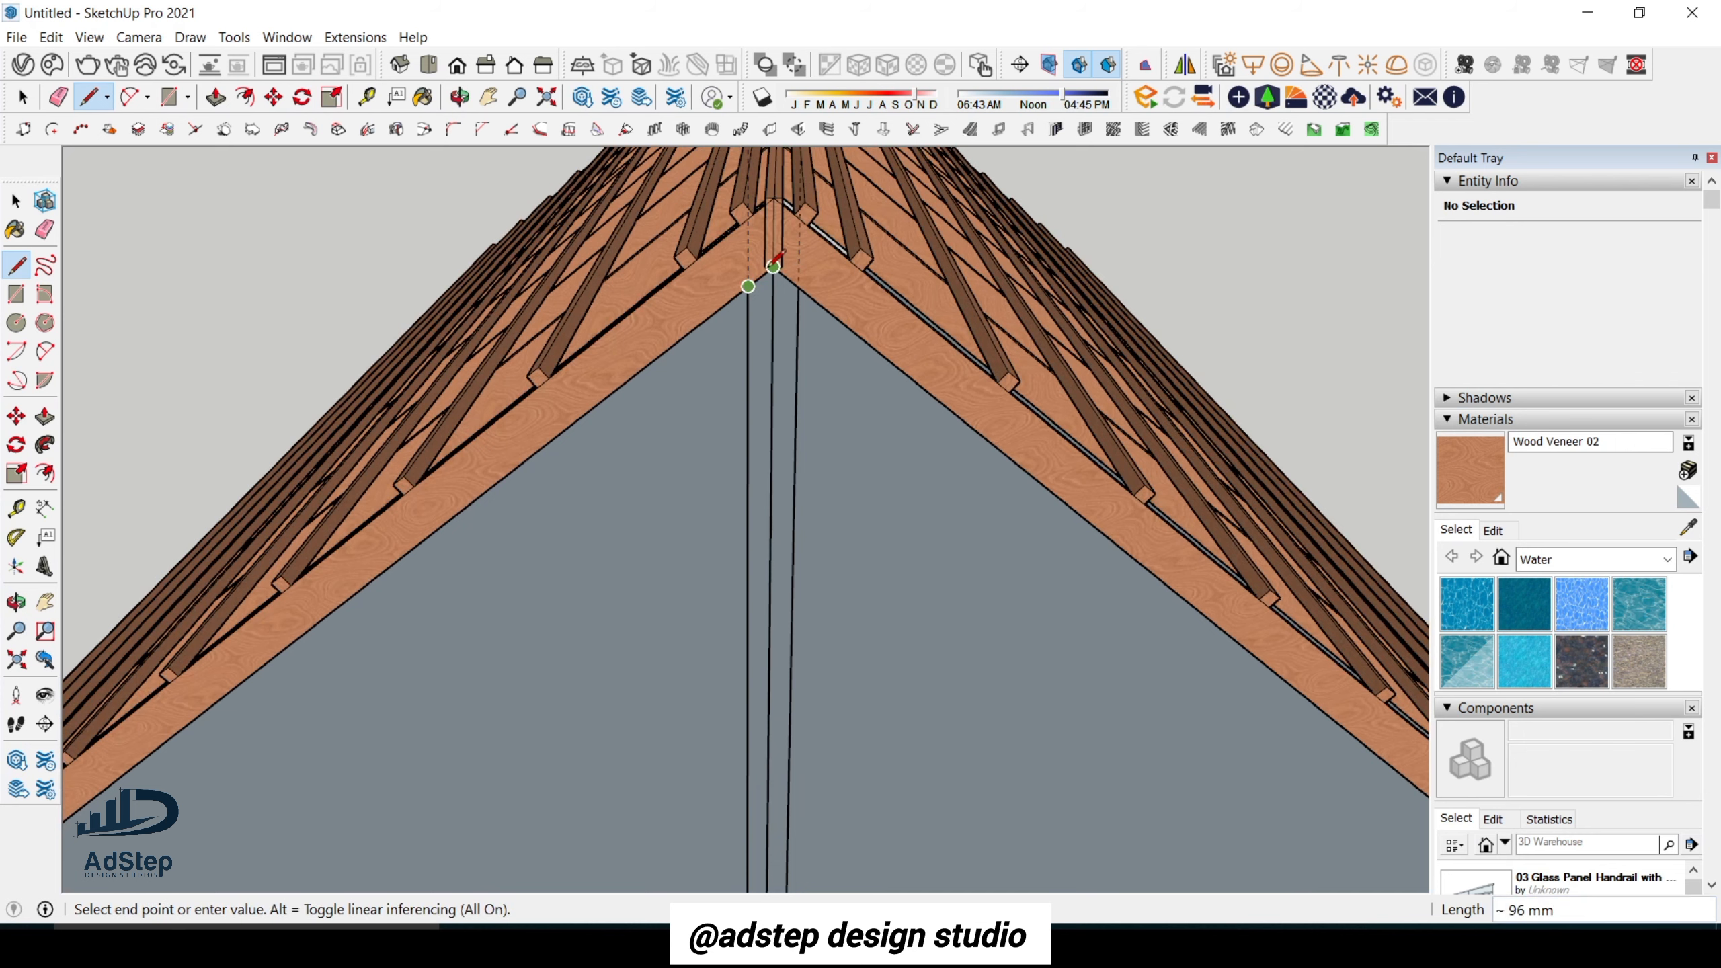
{"action": "left_click", "coordinate": [773, 269]}
{"action": "left_click", "coordinate": [799, 285]}
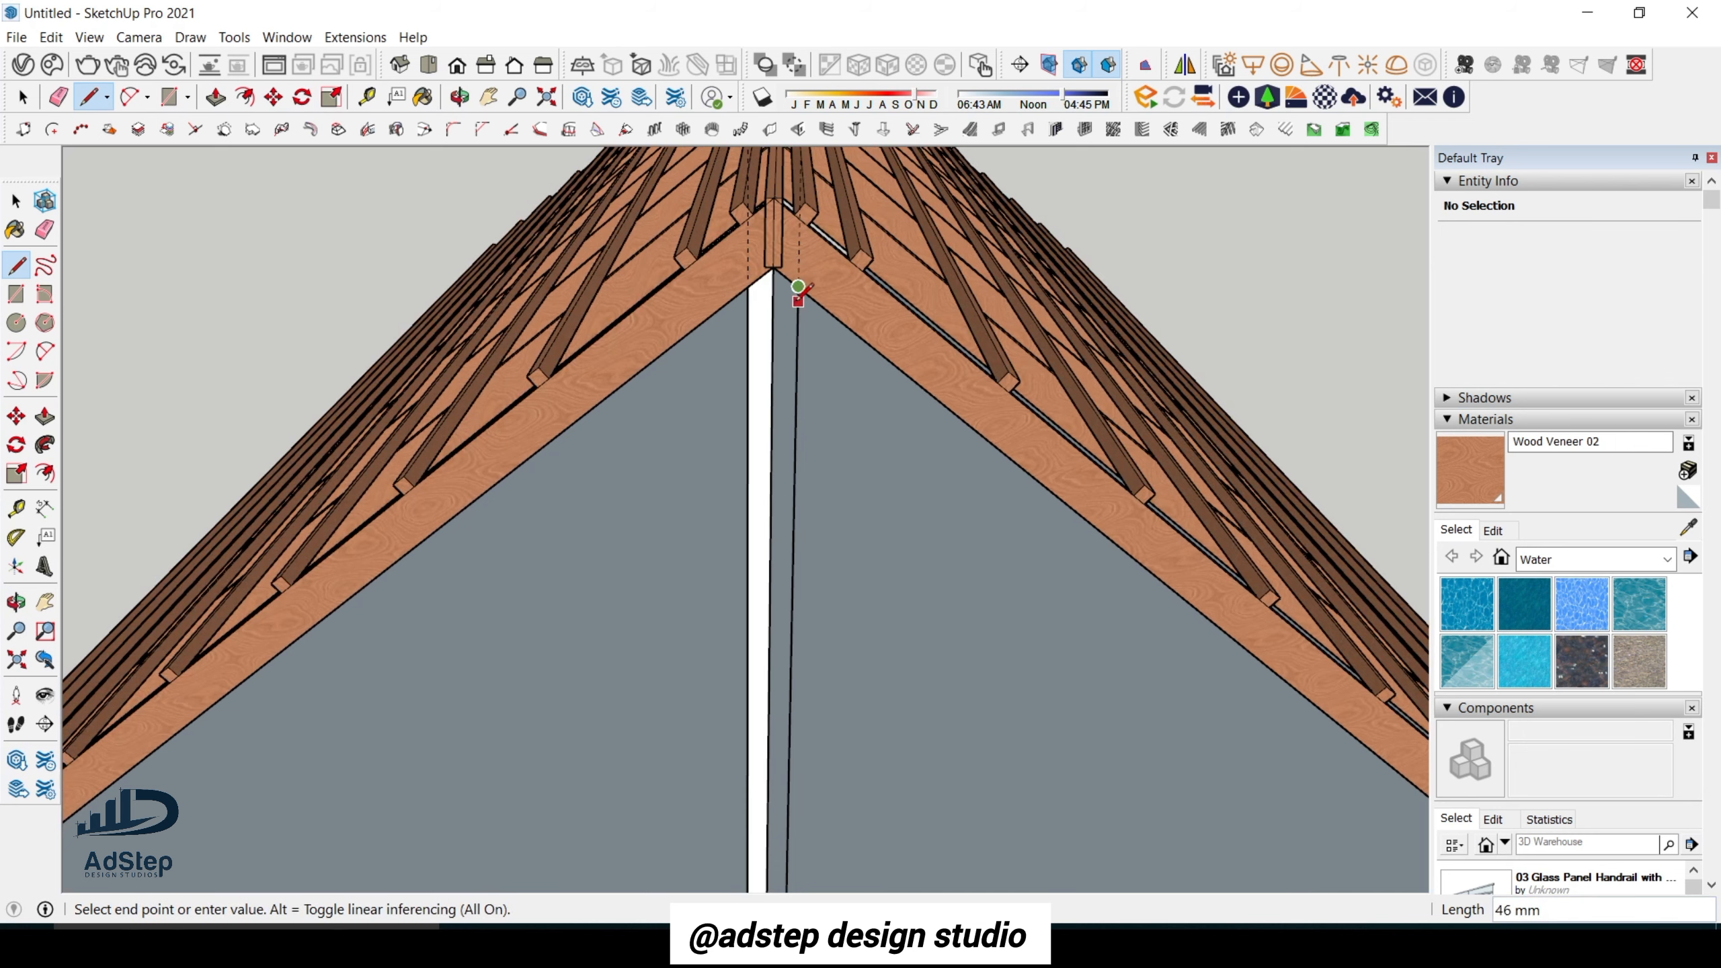
{"action": "middle_click_drag", "start_coordinate": [773, 302], "coordinate": [577, 218]}
{"action": "scroll", "coordinate": [834, 289], "scroll_direction": "up", "scroll_amount": 4}
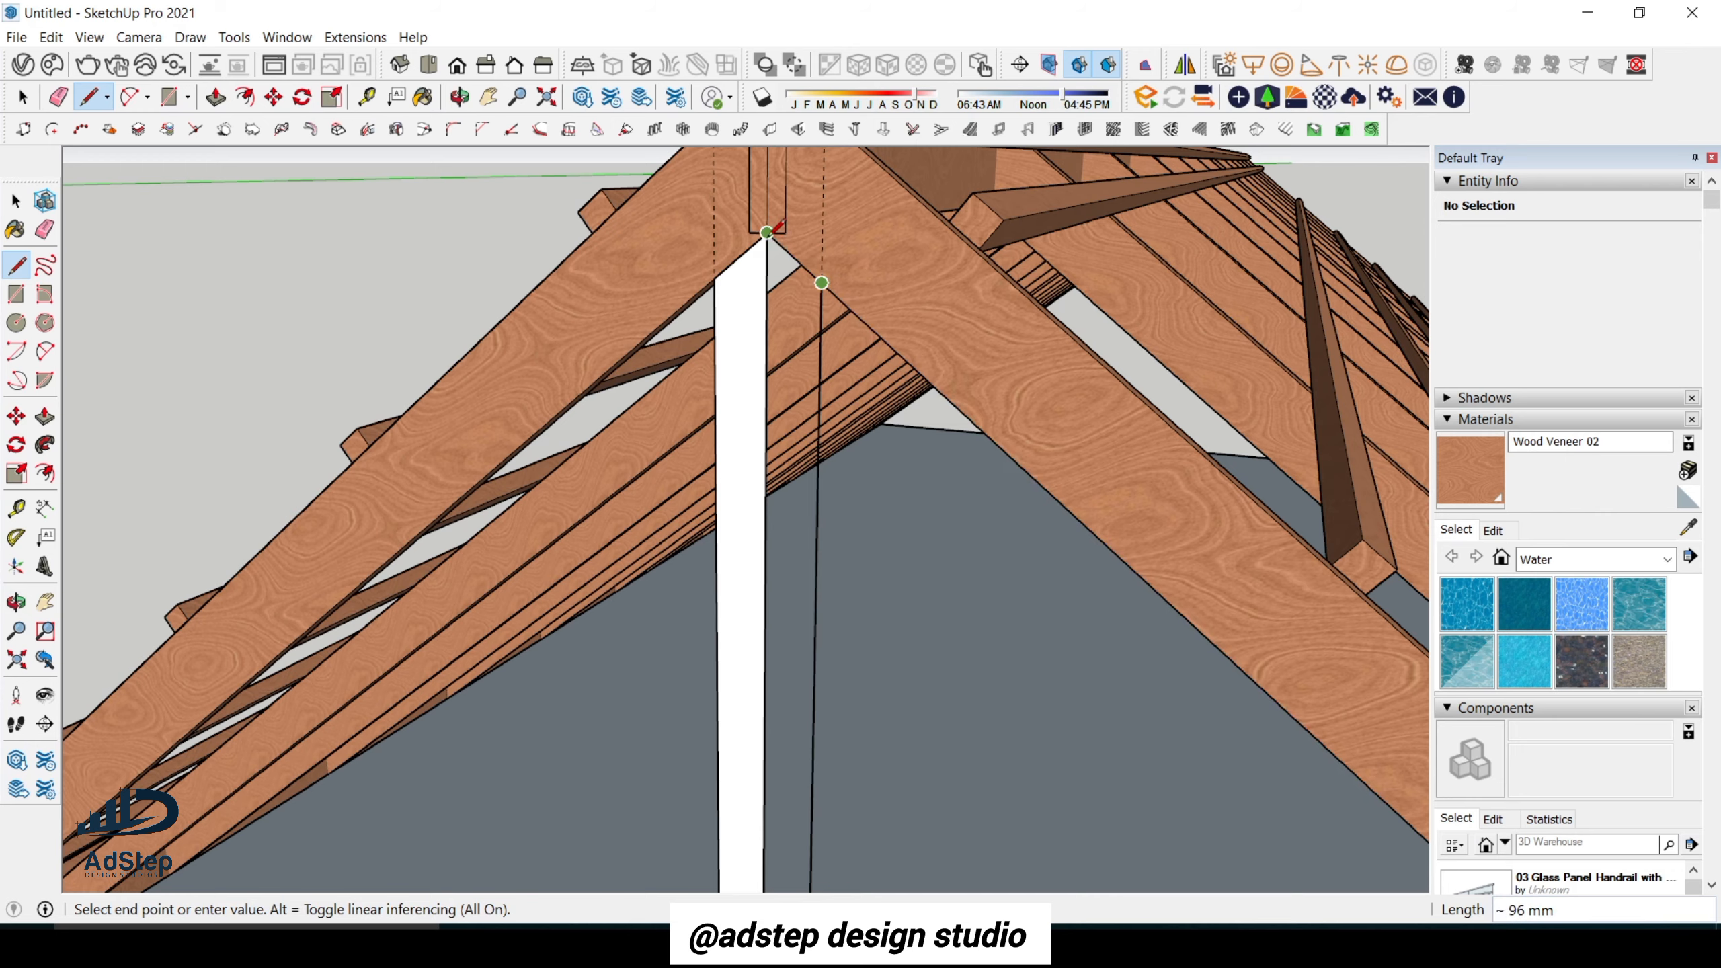
{"action": "left_click", "coordinate": [772, 238]}
{"action": "scroll", "coordinate": [772, 271], "scroll_direction": "down", "scroll_amount": 3}
Erase the center line inside the post profile and both vertical guides.
{"action": "key", "text": "e"}
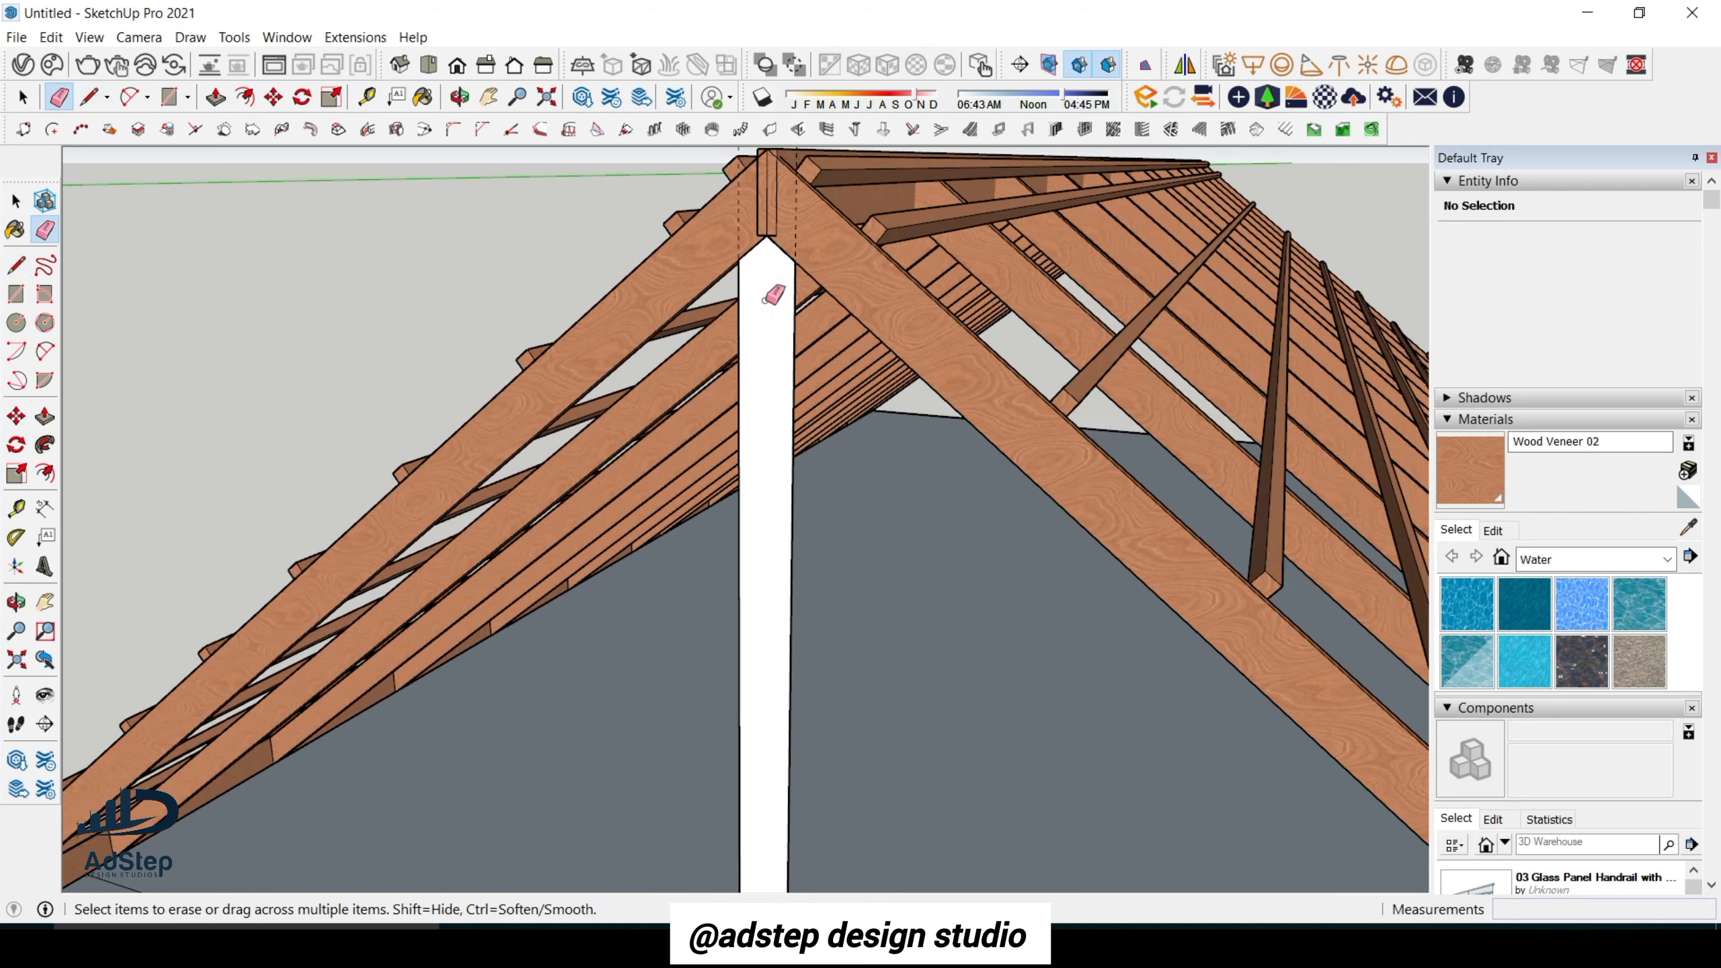
{"action": "scroll", "coordinate": [773, 289], "scroll_direction": "down", "scroll_amount": 6}
{"action": "middle_click_drag", "start_coordinate": [766, 494], "coordinate": [779, 565]}
{"action": "scroll", "coordinate": [784, 730], "scroll_direction": "up", "scroll_amount": 4}
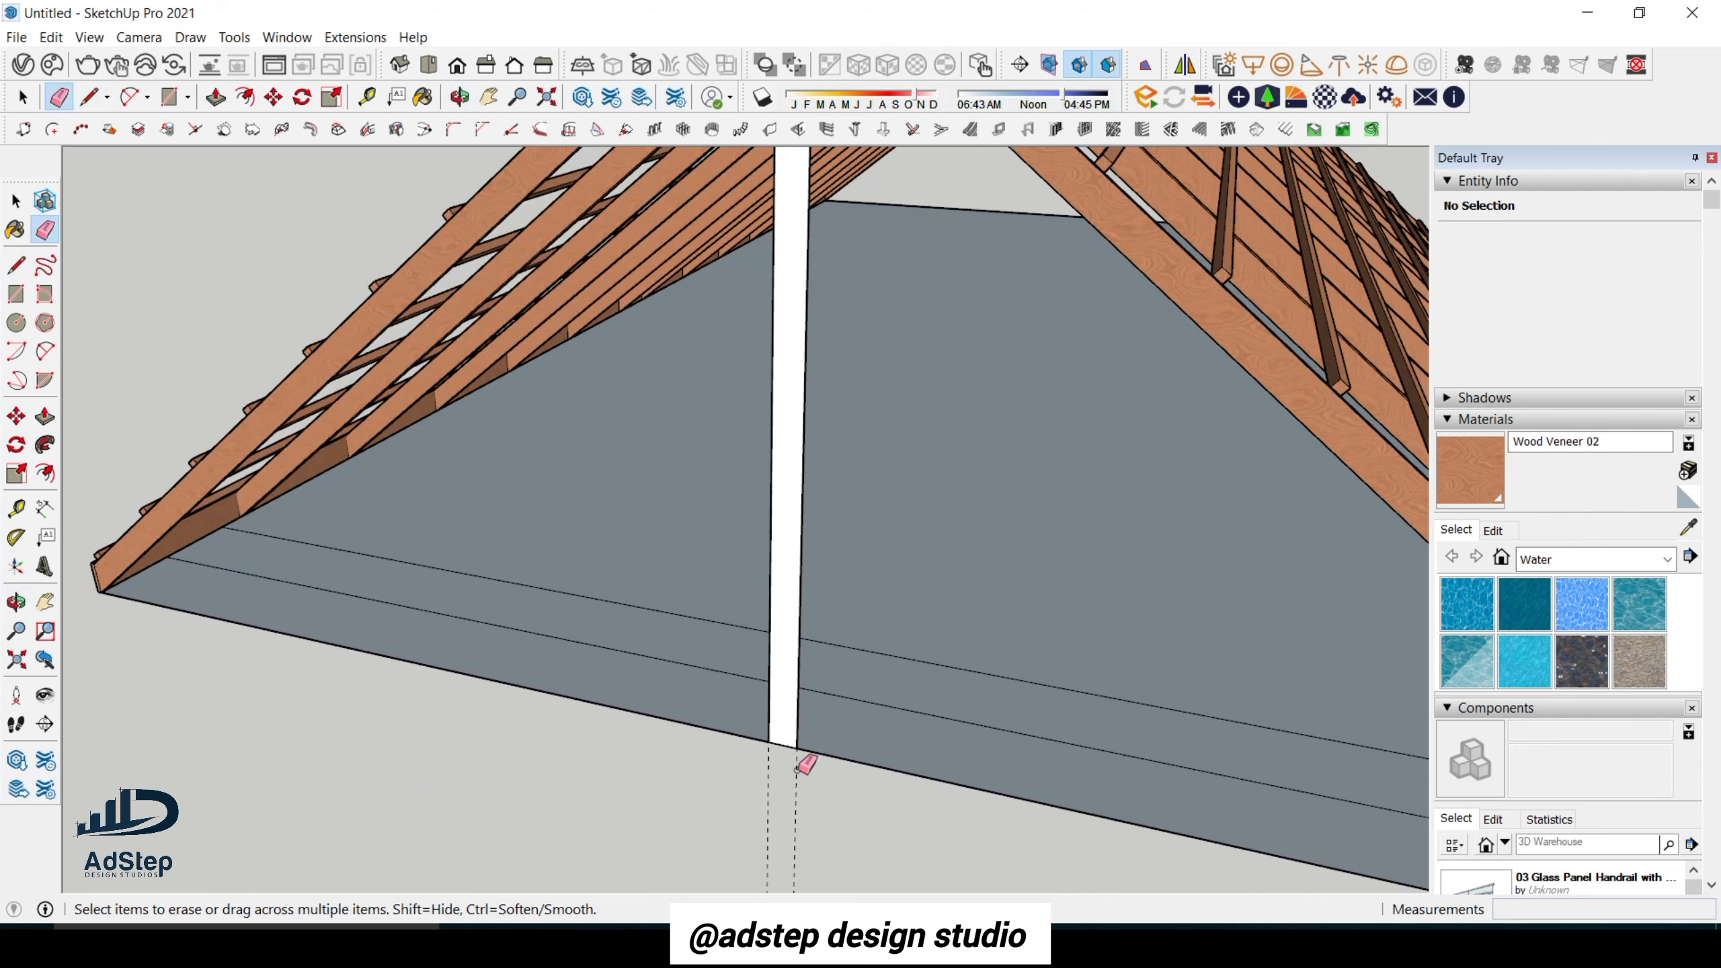
{"action": "scroll", "coordinate": [702, 656], "scroll_direction": "down", "scroll_amount": 3}
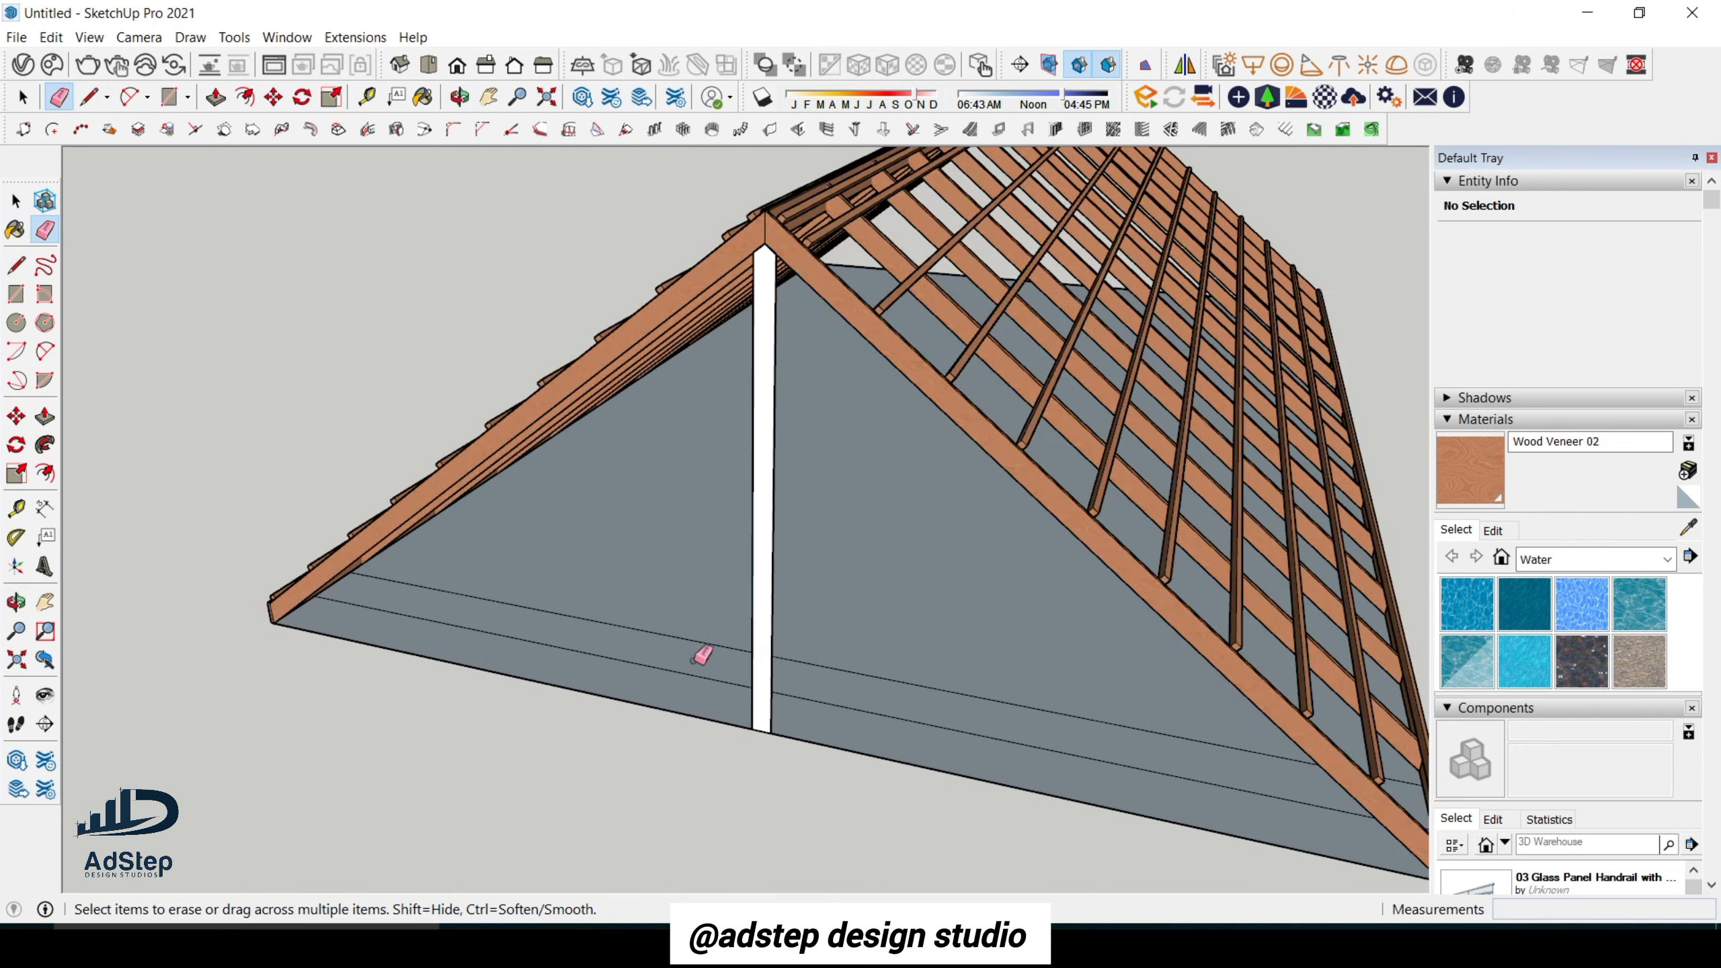
{"action": "scroll", "coordinate": [704, 650], "scroll_direction": "down", "scroll_amount": 4}
Paint the front face of the king post with the Wood Veneer 02 material sampled from the rafter framing.
{"action": "middle_click_drag", "start_coordinate": [738, 596], "coordinate": [795, 471]}
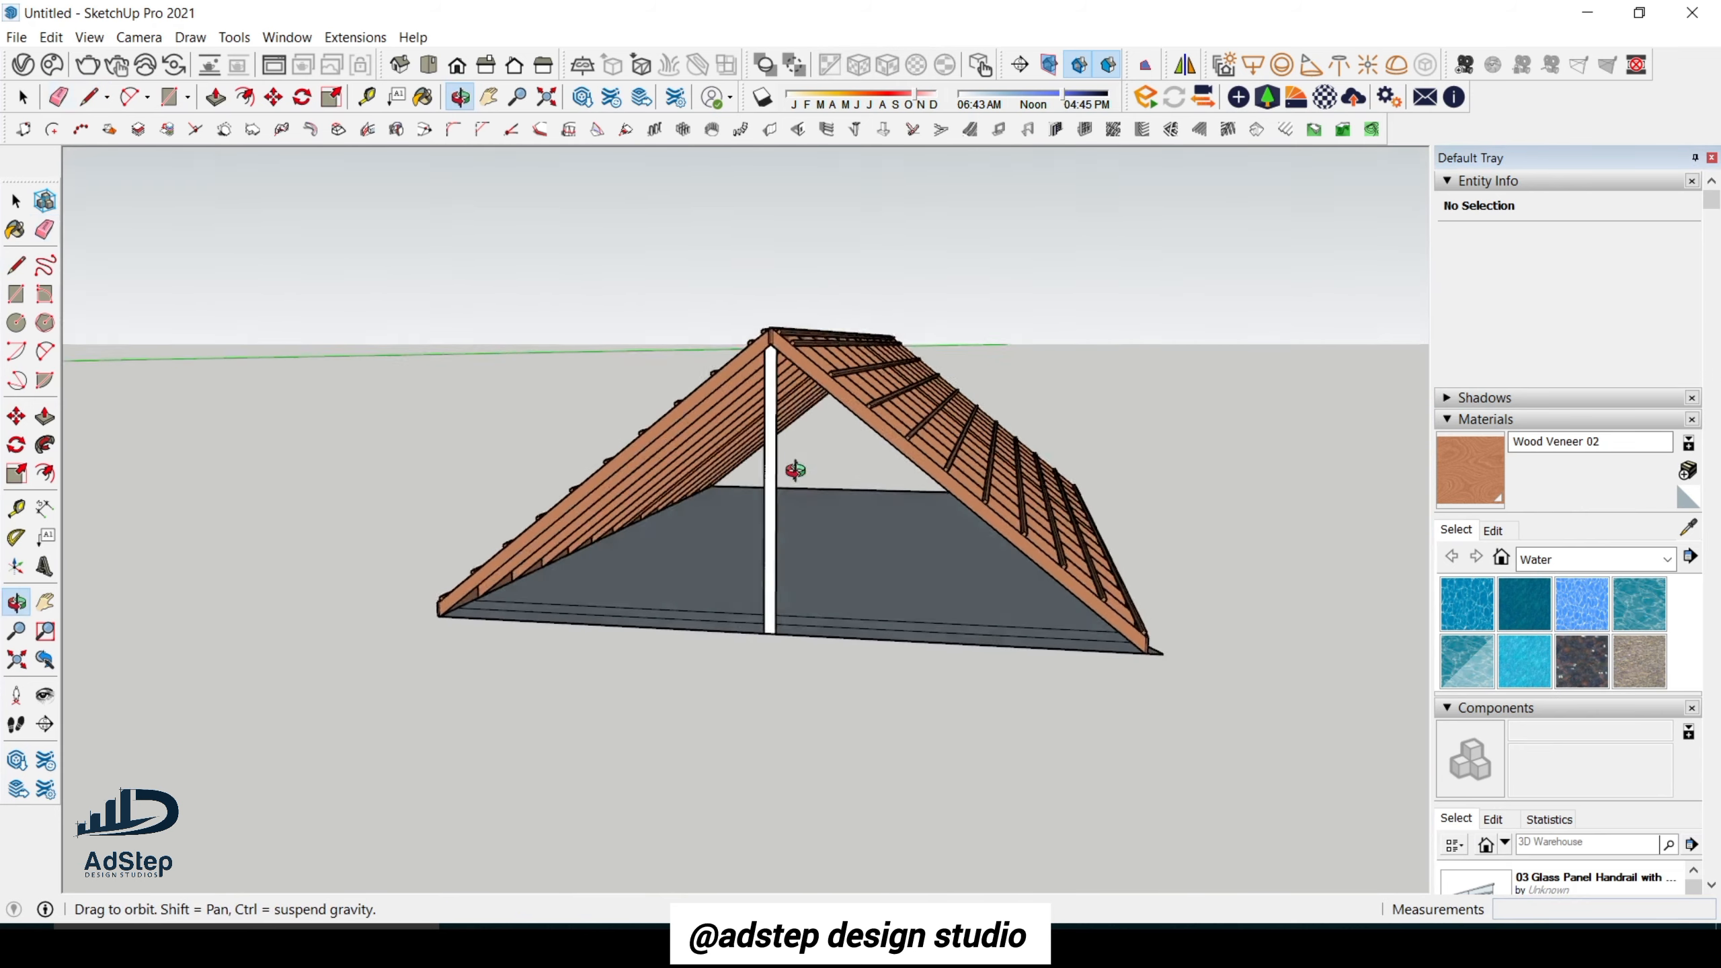
{"action": "scroll", "coordinate": [795, 470], "scroll_direction": "up", "scroll_amount": 5}
{"action": "mouse_move", "coordinate": [757, 407]}
{"action": "middle_mouse_down"}
{"action": "mouse_move", "coordinate": [755, 445]}
{"action": "mouse_move", "coordinate": [872, 465]}
{"action": "mouse_move", "coordinate": [695, 522]}
{"action": "mouse_move", "coordinate": [722, 533]}
{"action": "middle_mouse_up"}
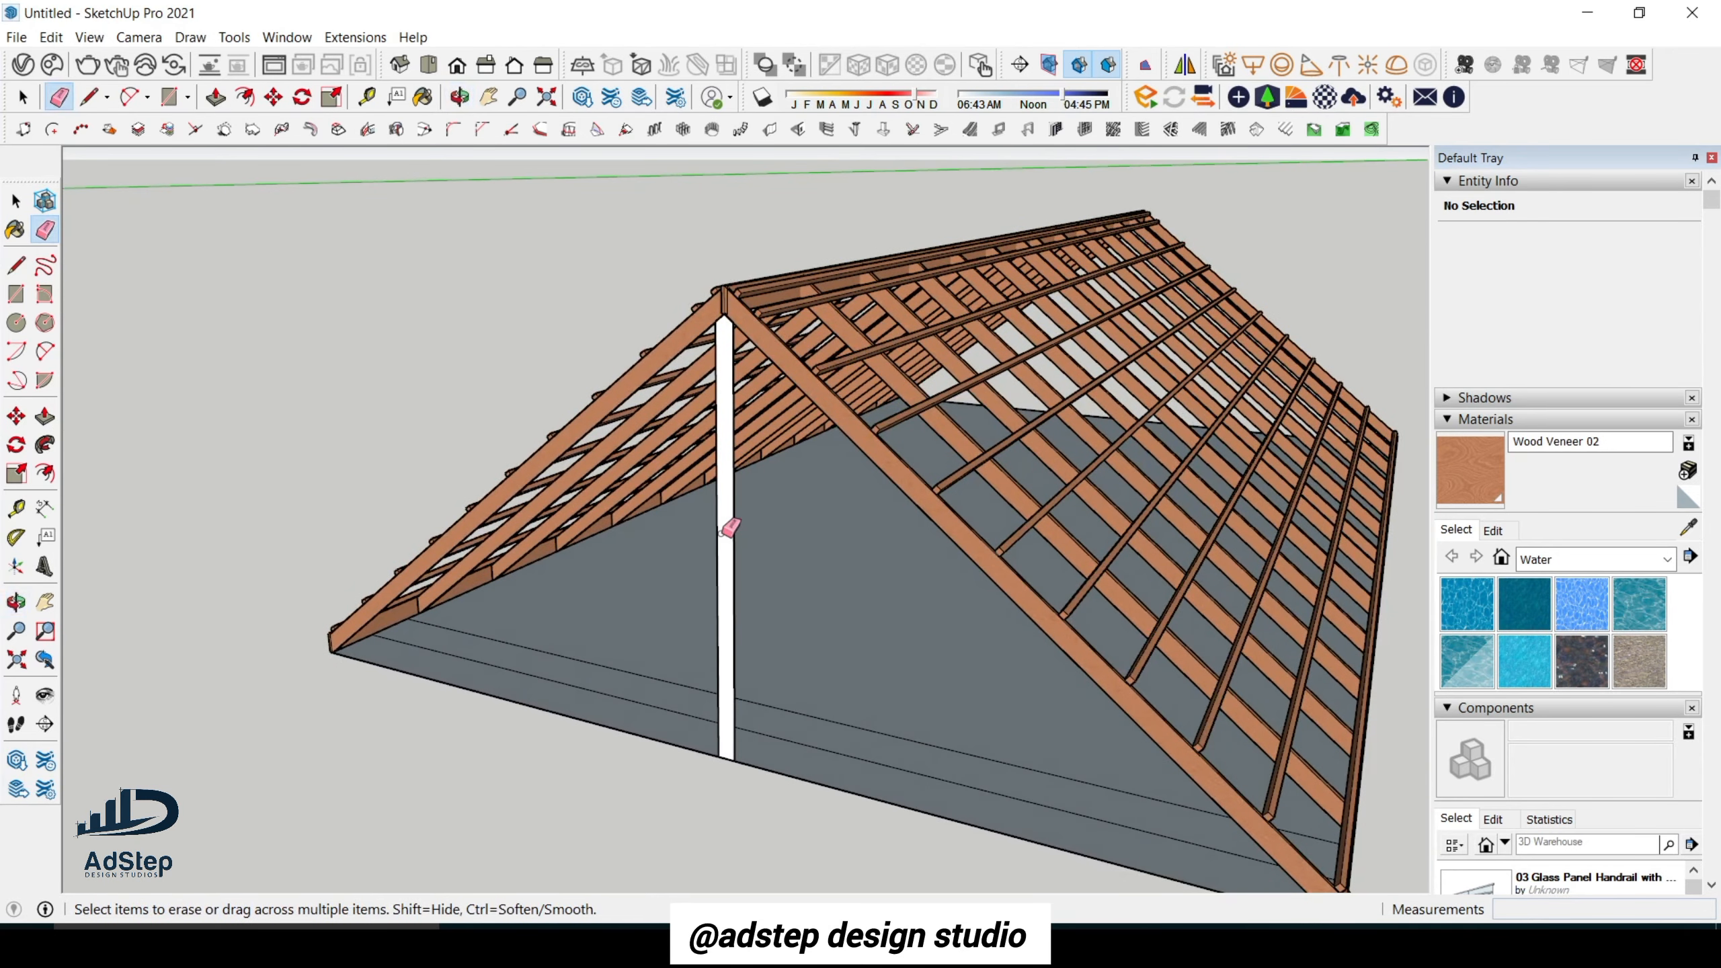
{"action": "scroll", "coordinate": [722, 534], "scroll_direction": "up", "scroll_amount": 2}
{"action": "key", "text": "space"}
{"action": "left_click", "coordinate": [1471, 458]}
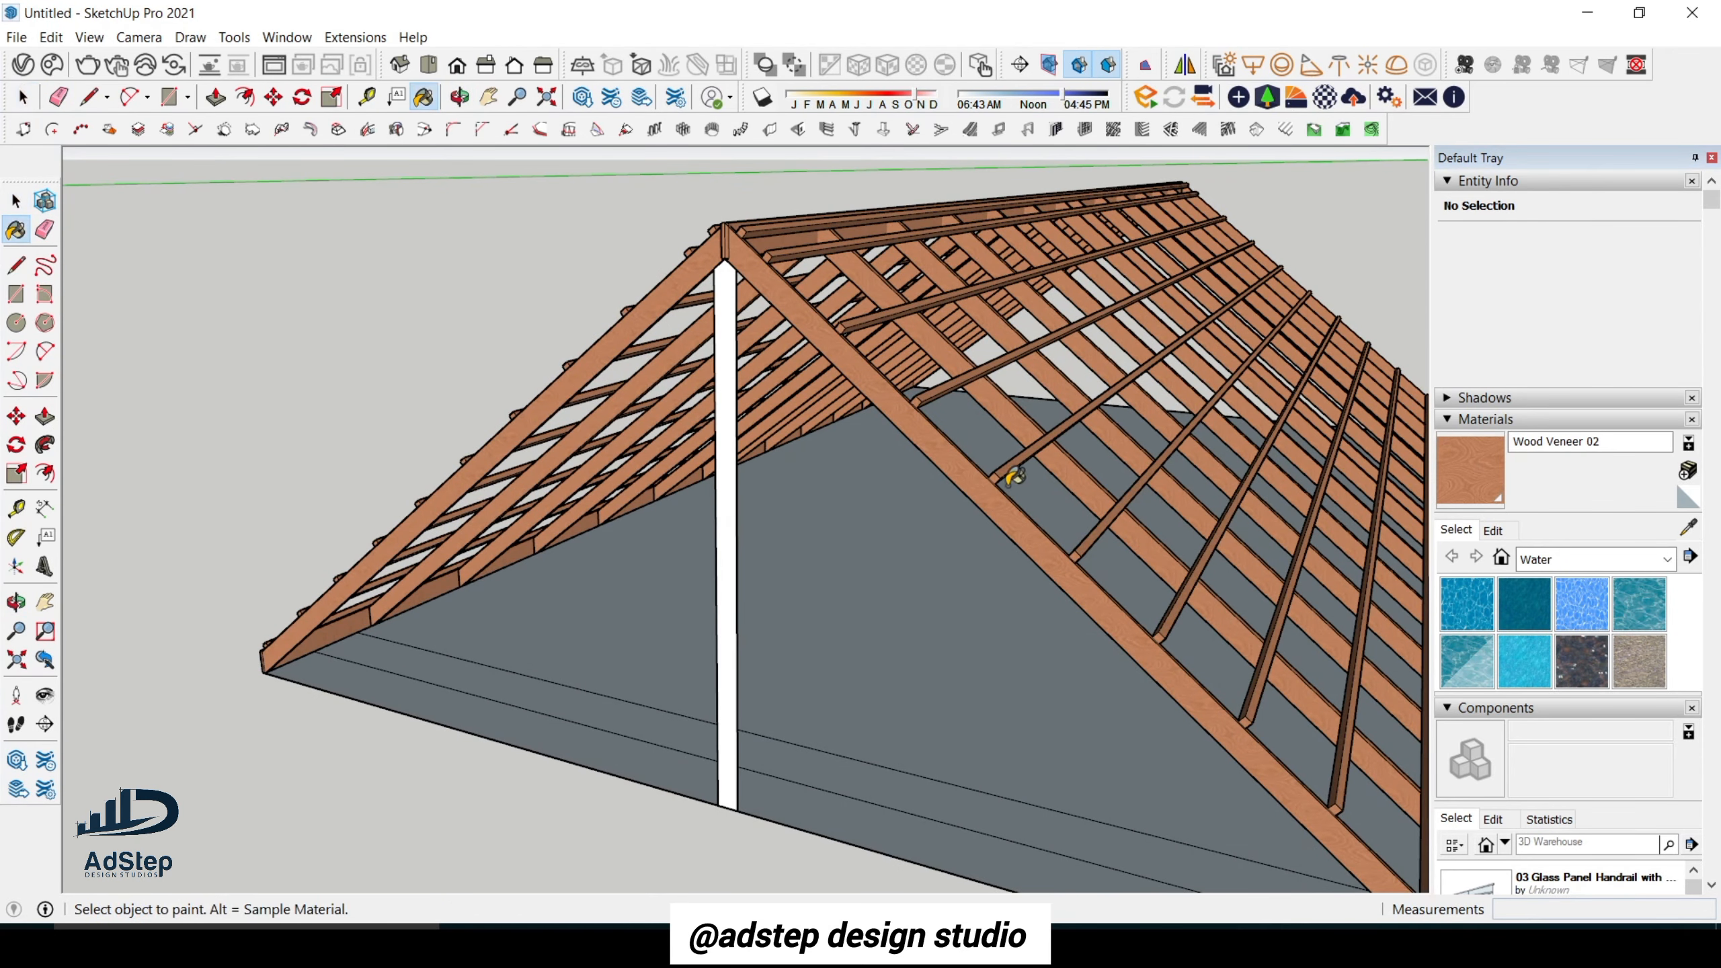
{"action": "left_click", "coordinate": [1688, 528]}
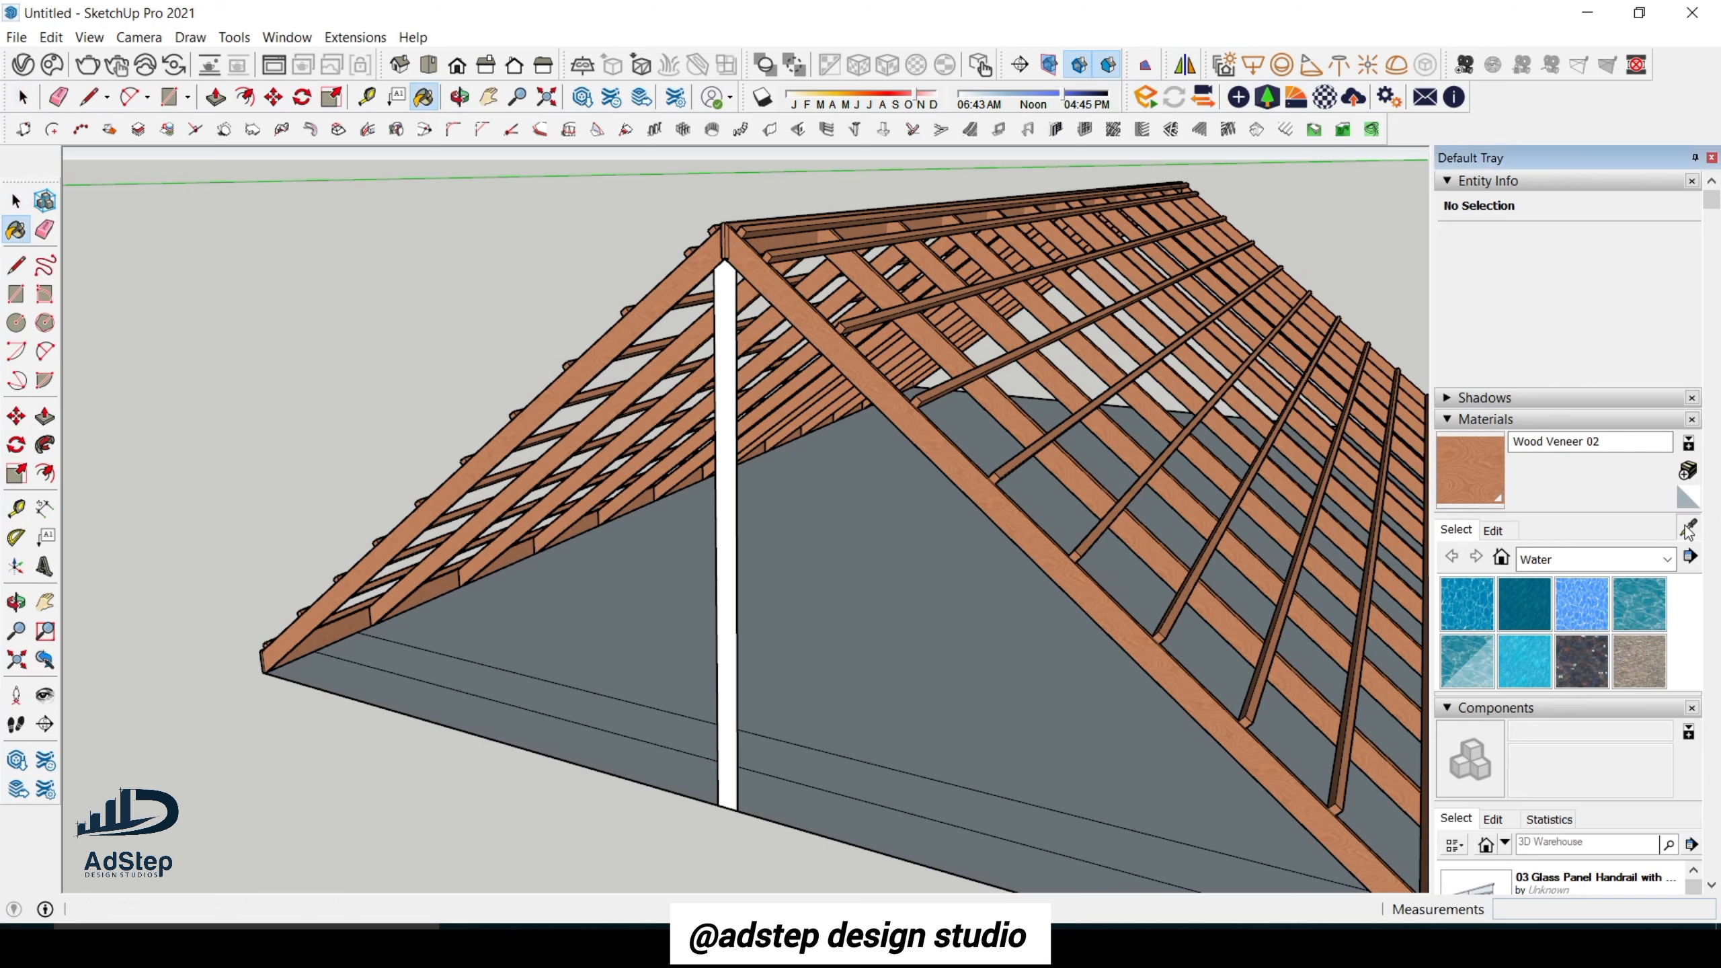
{"action": "left_click", "coordinate": [1078, 562]}
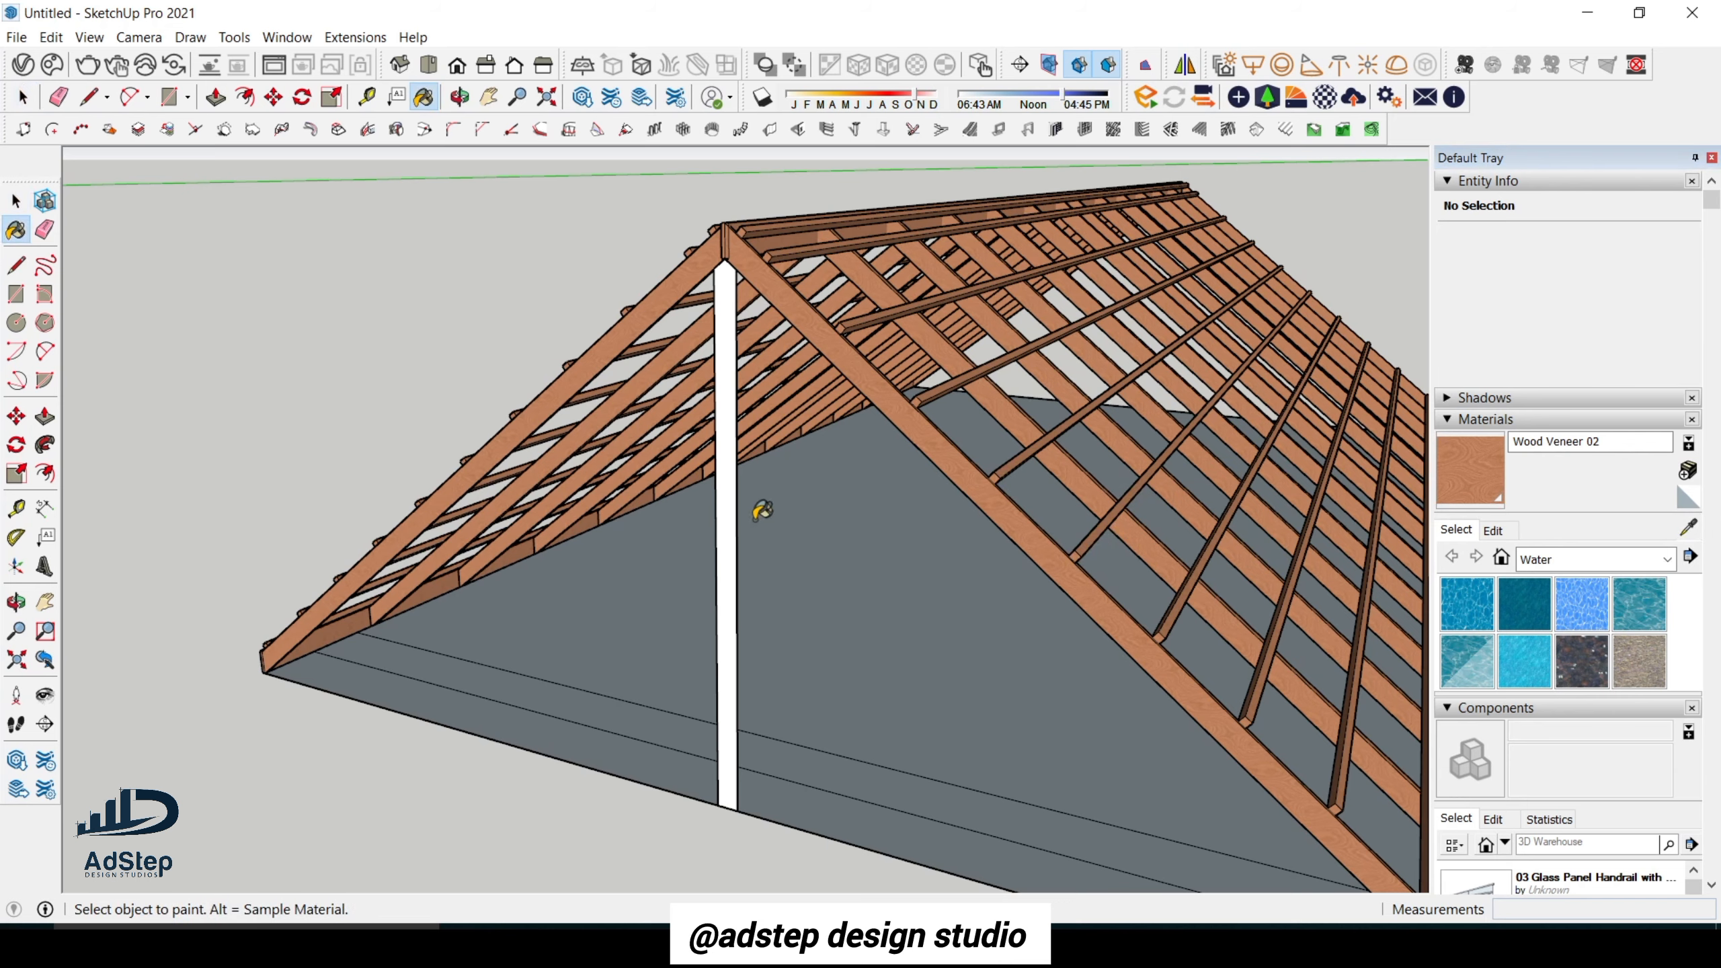
{"action": "left_click", "coordinate": [730, 526]}
Make a group from the king post face and its edges.
{"action": "key", "text": "space"}
{"action": "mouse_move", "coordinate": [721, 586]}
{"action": "middle_mouse_down"}
{"action": "mouse_move", "coordinate": [573, 661]}
{"action": "mouse_move", "coordinate": [623, 714]}
{"action": "middle_mouse_up"}
{"action": "double_click", "coordinate": [639, 699]}
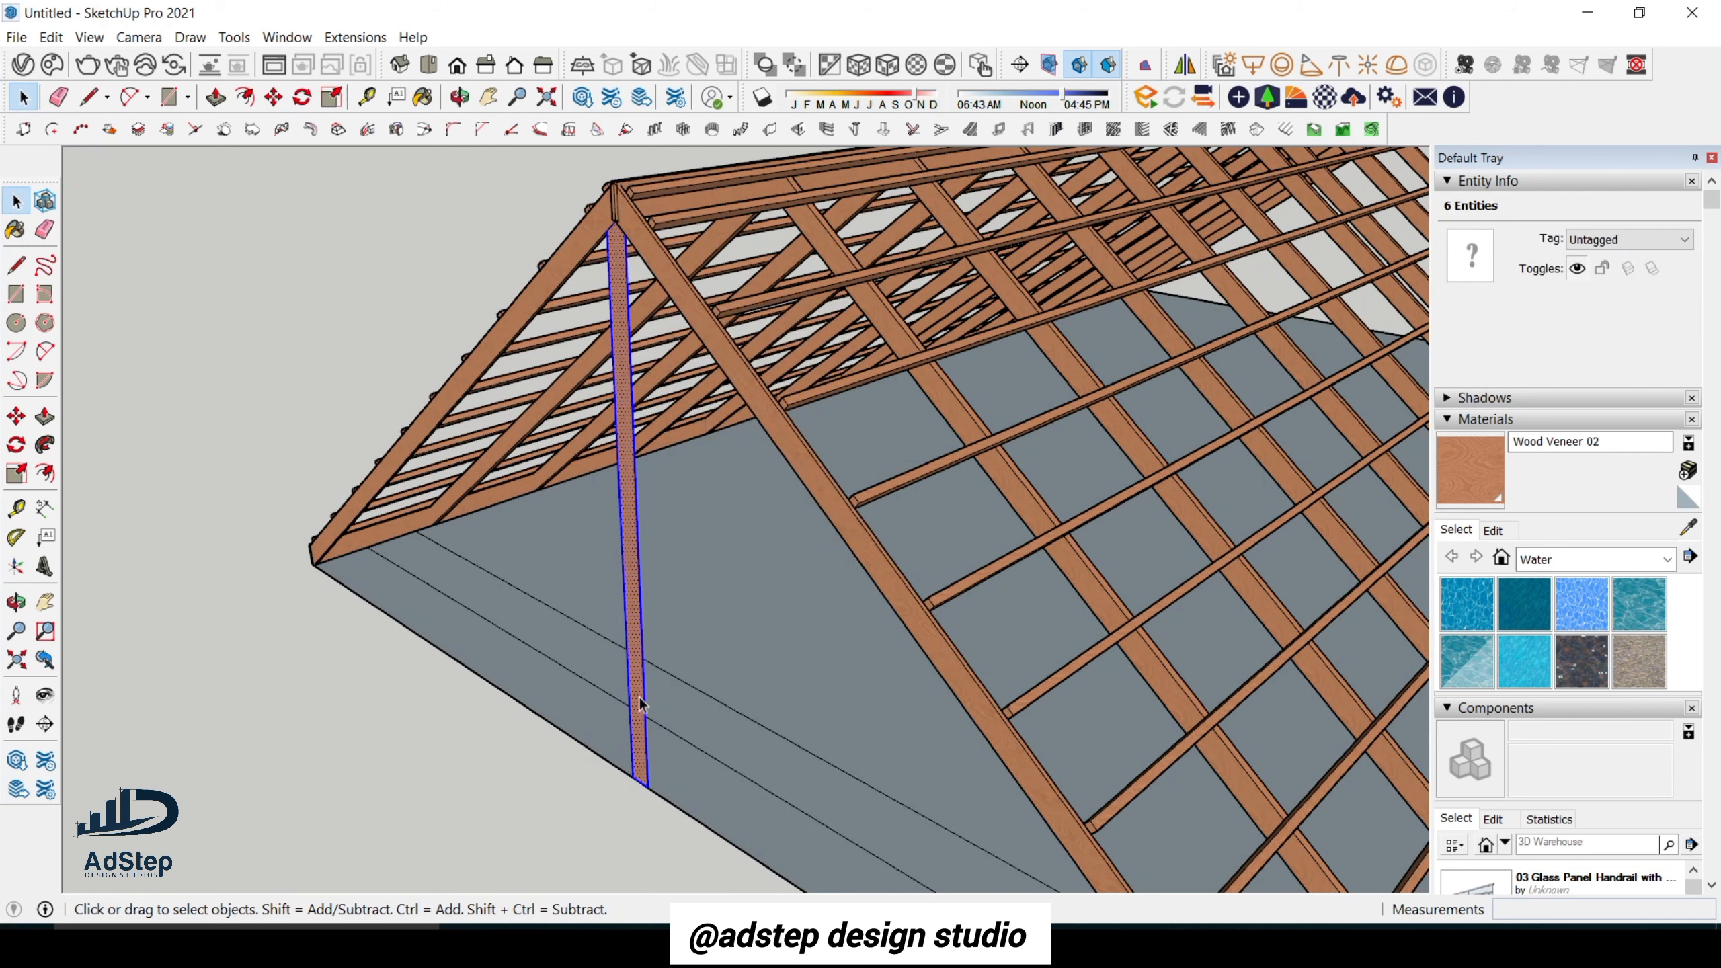
{"action": "right_click", "coordinate": [639, 699]}
{"action": "key", "text": "Escape"}
{"action": "right_click", "coordinate": [640, 702]}
{"action": "left_click", "coordinate": [780, 474]}
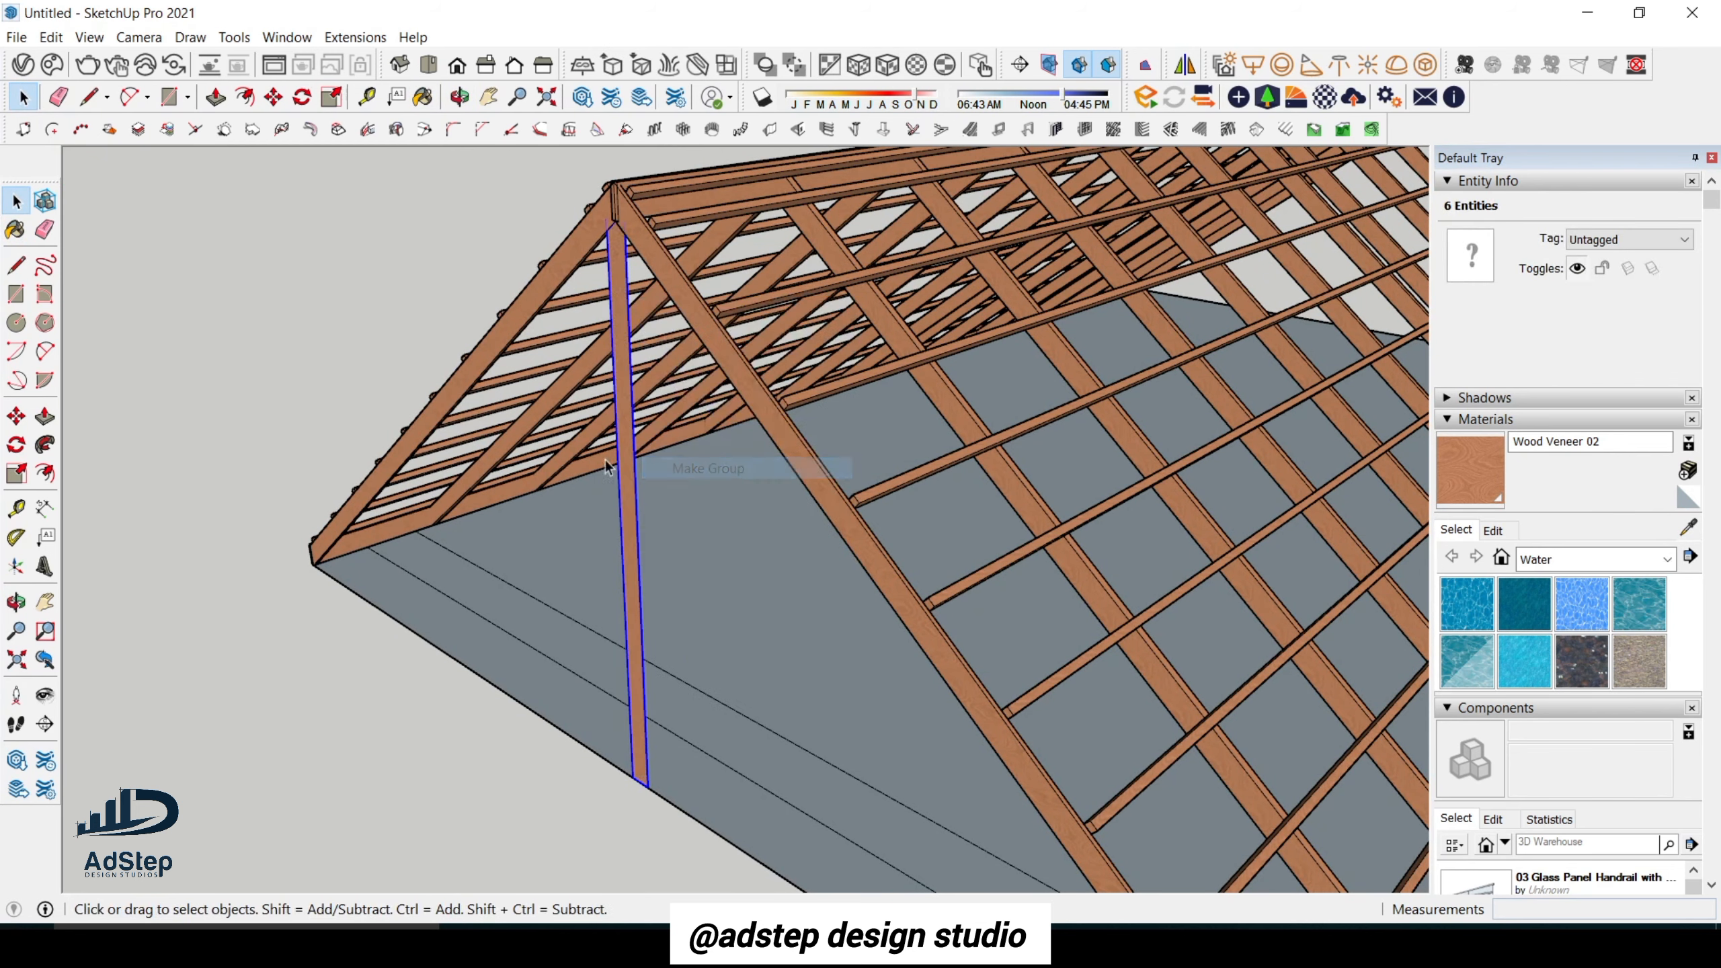
Open the king post group for editing and try to extrude its front face.
{"action": "middle_click_drag", "start_coordinate": [651, 631], "coordinate": [565, 740]}
{"action": "scroll", "coordinate": [627, 671], "scroll_direction": "up", "scroll_amount": 3}
{"action": "double_click", "coordinate": [631, 697]}
{"action": "left_click", "coordinate": [638, 704]}
{"action": "scroll", "coordinate": [579, 739], "scroll_direction": "up", "scroll_amount": 2}
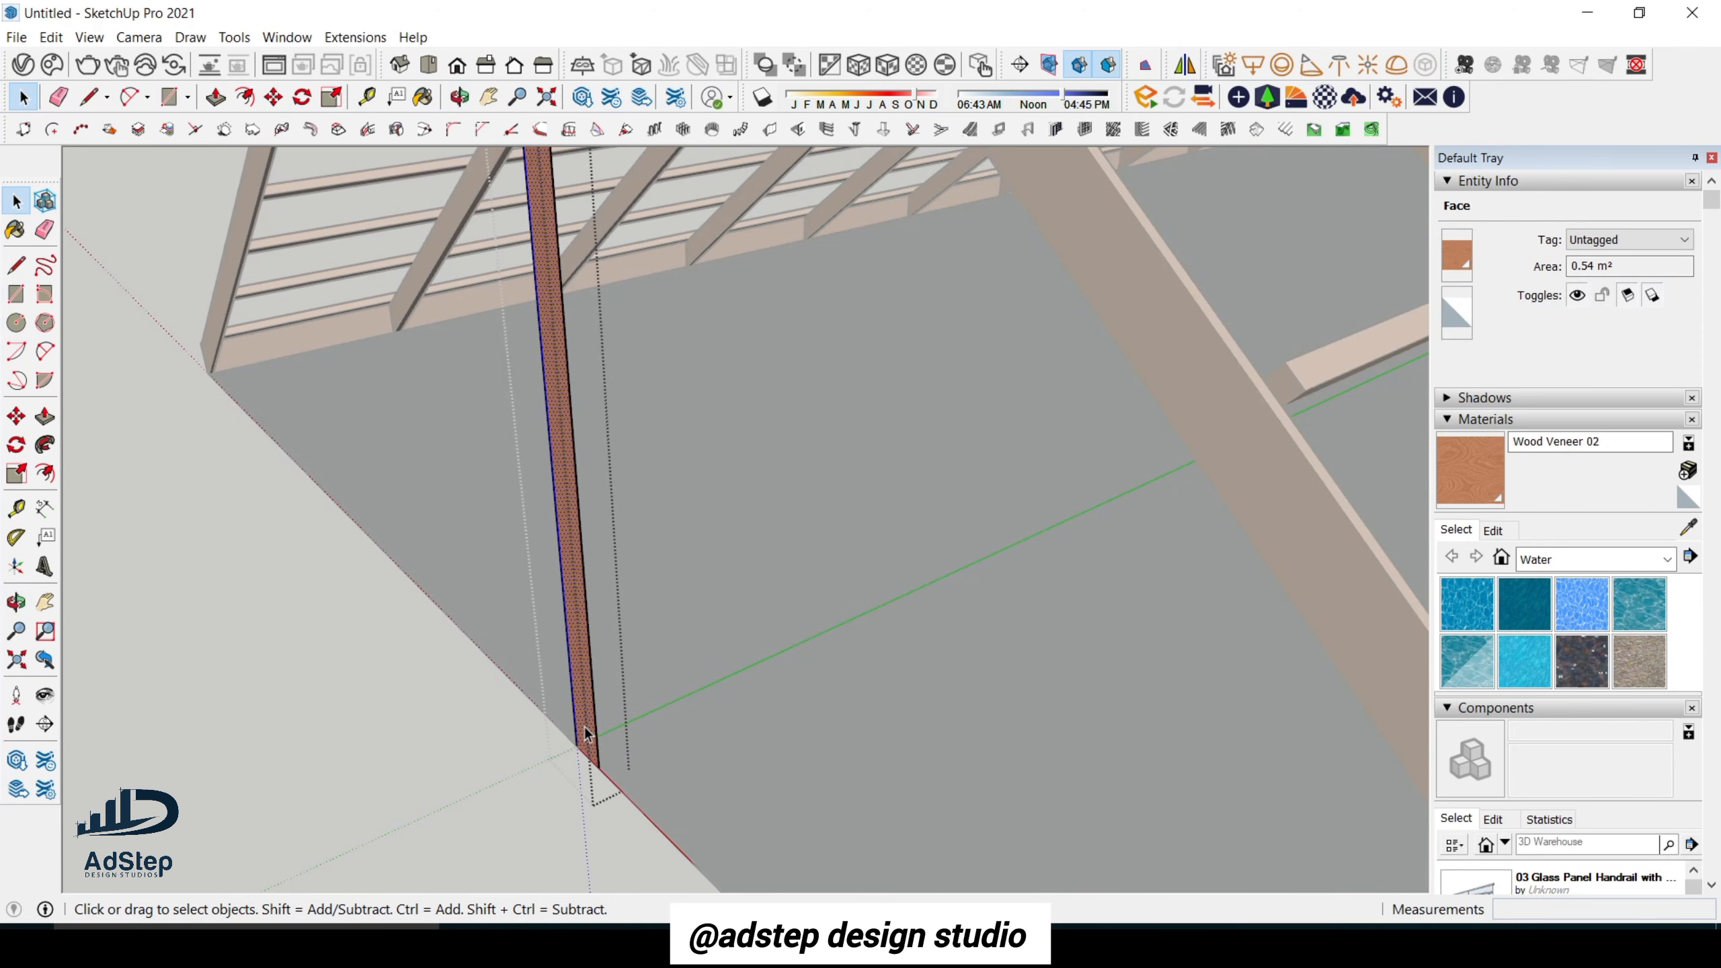
{"action": "key", "text": "p"}
{"action": "left_click_drag", "start_coordinate": [587, 733], "coordinate": [597, 731]}
Paint the back face of the king post with Wood Veneer 02.
{"action": "mouse_move", "coordinate": [596, 730]}
{"action": "middle_mouse_down"}
{"action": "mouse_move", "coordinate": [585, 715]}
{"action": "mouse_move", "coordinate": [461, 751]}
{"action": "mouse_move", "coordinate": [314, 727]}
{"action": "mouse_move", "coordinate": [300, 569]}
{"action": "mouse_move", "coordinate": [379, 502]}
{"action": "middle_mouse_up"}
{"action": "key", "text": "space"}
{"action": "key", "text": "b"}
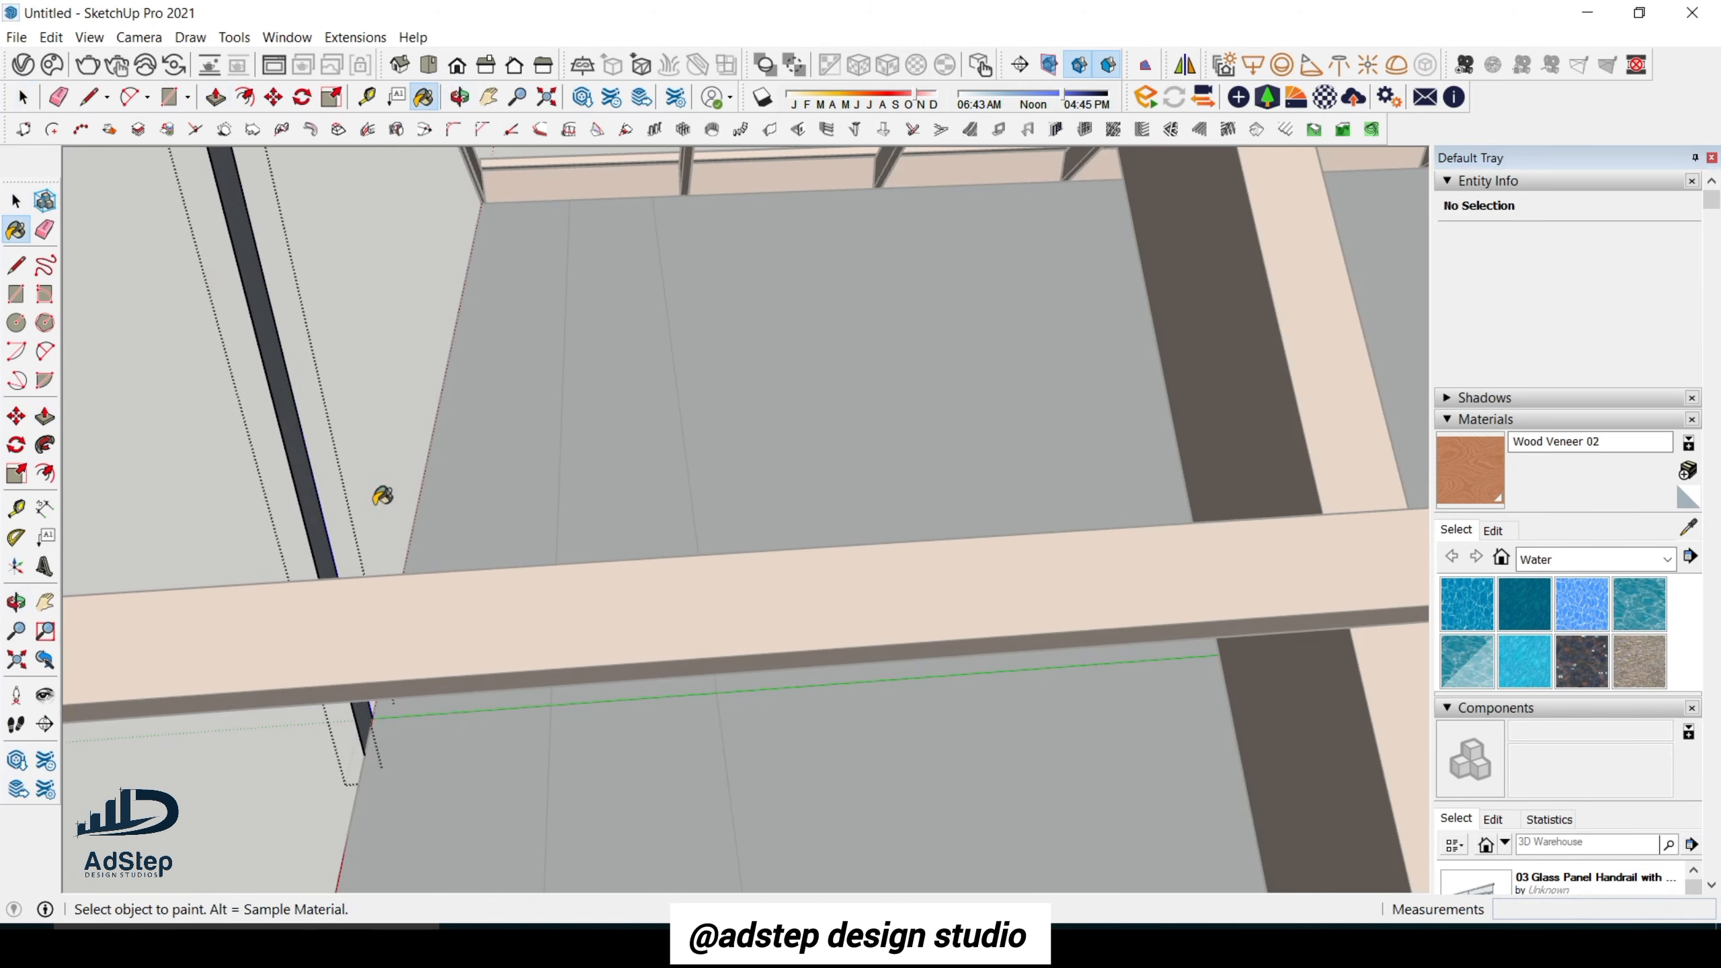
{"action": "left_click", "coordinate": [326, 540]}
Extrude the king post's back face to give the post thickness, and close the group.
{"action": "key", "text": "space"}
{"action": "left_click", "coordinate": [321, 551]}
{"action": "key", "text": "p"}
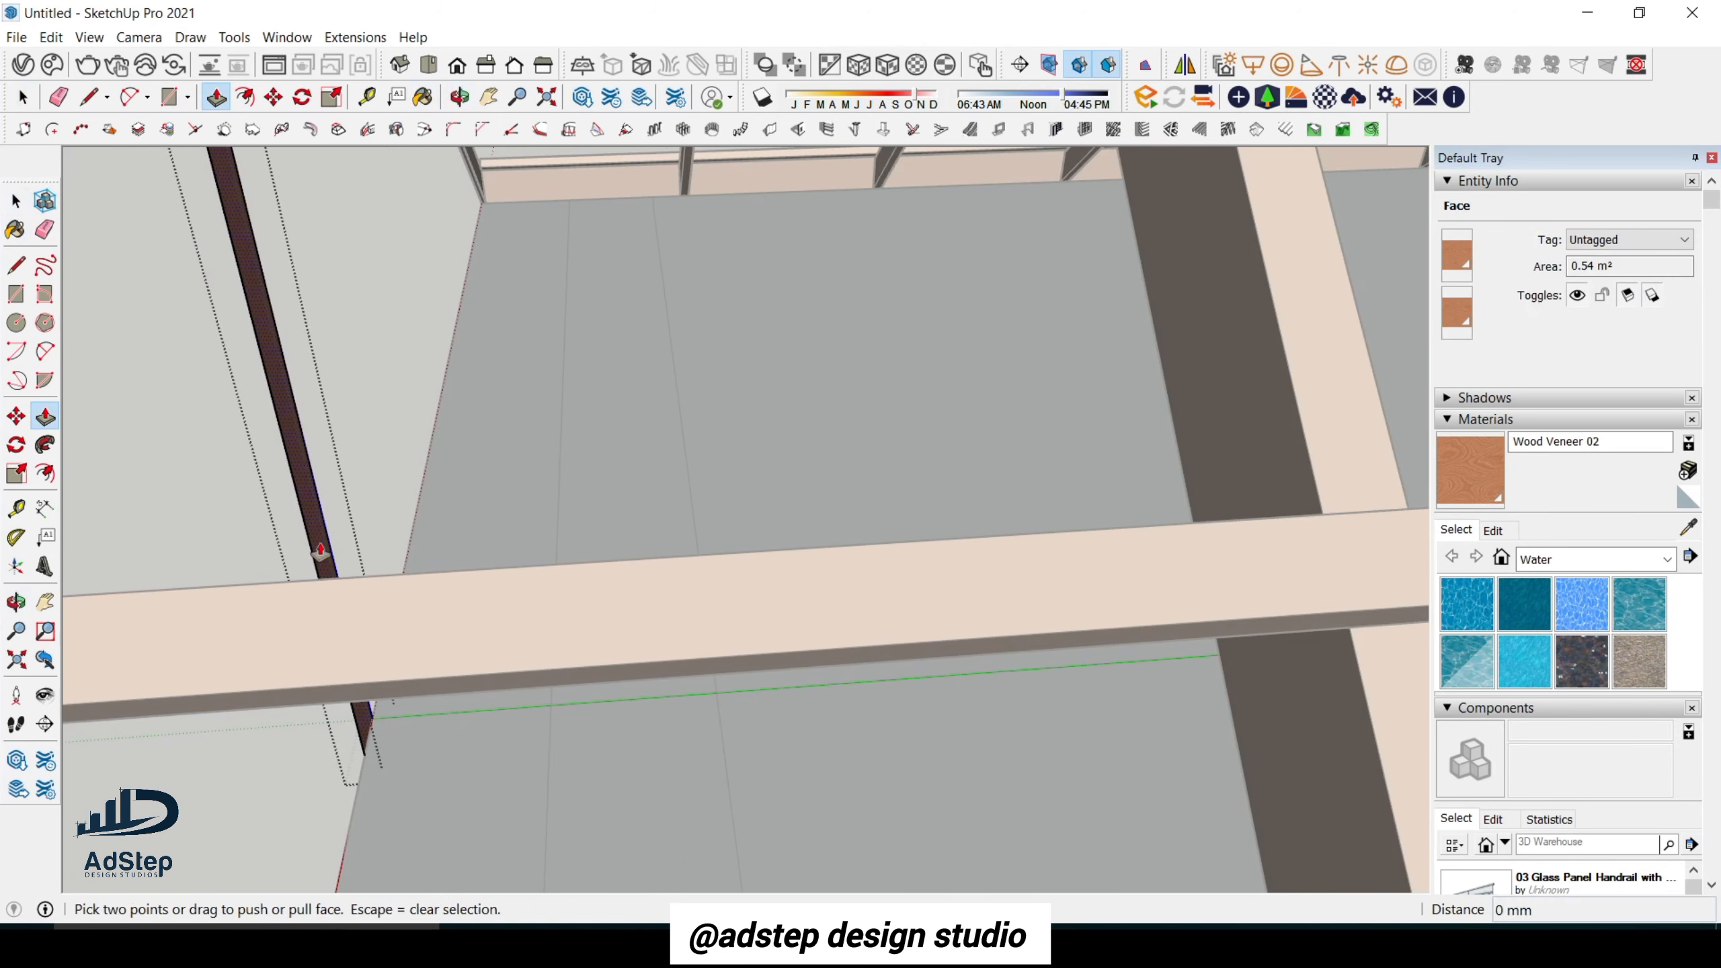
{"action": "left_click_drag", "start_coordinate": [321, 551], "coordinate": [441, 588]}
{"action": "scroll", "coordinate": [673, 511], "scroll_direction": "down", "scroll_amount": 5}
{"action": "middle_click_drag", "start_coordinate": [650, 599], "coordinate": [1326, 546]}
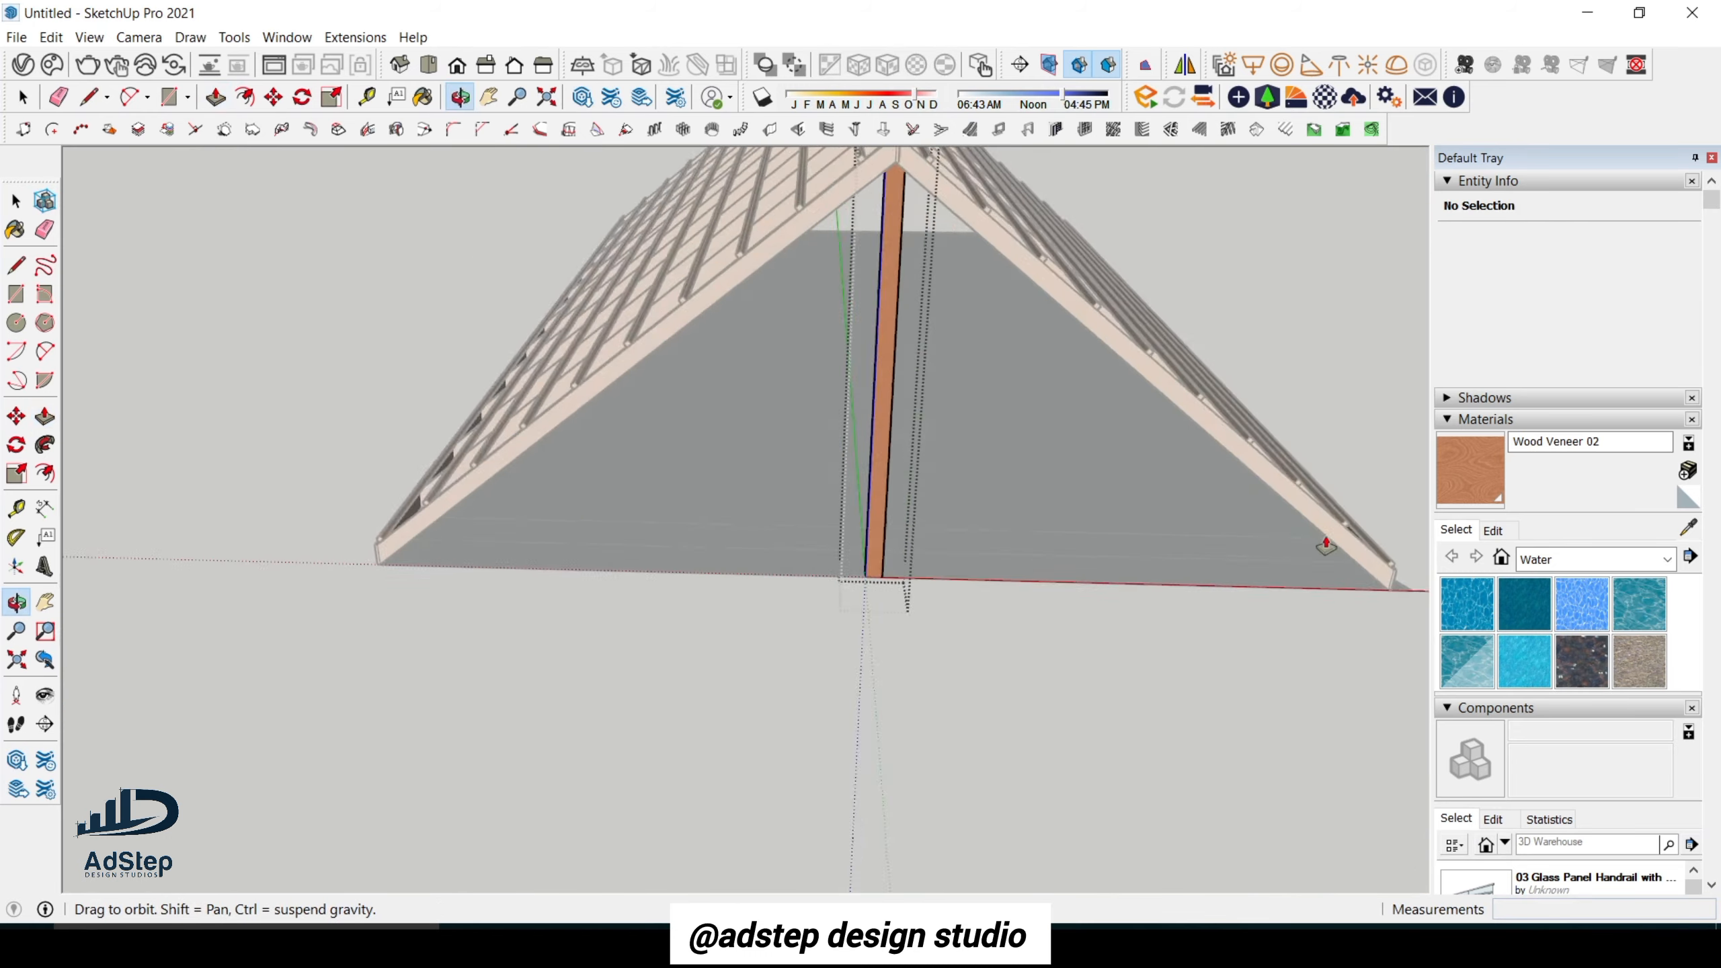
{"action": "scroll", "coordinate": [860, 486], "scroll_direction": "down", "scroll_amount": 3}
{"action": "key", "text": "space"}
{"action": "scroll", "coordinate": [1064, 383], "scroll_direction": "up", "scroll_amount": 3}
{"action": "left_click", "coordinate": [1080, 370]}
{"action": "scroll", "coordinate": [788, 361], "scroll_direction": "up", "scroll_amount": 2}
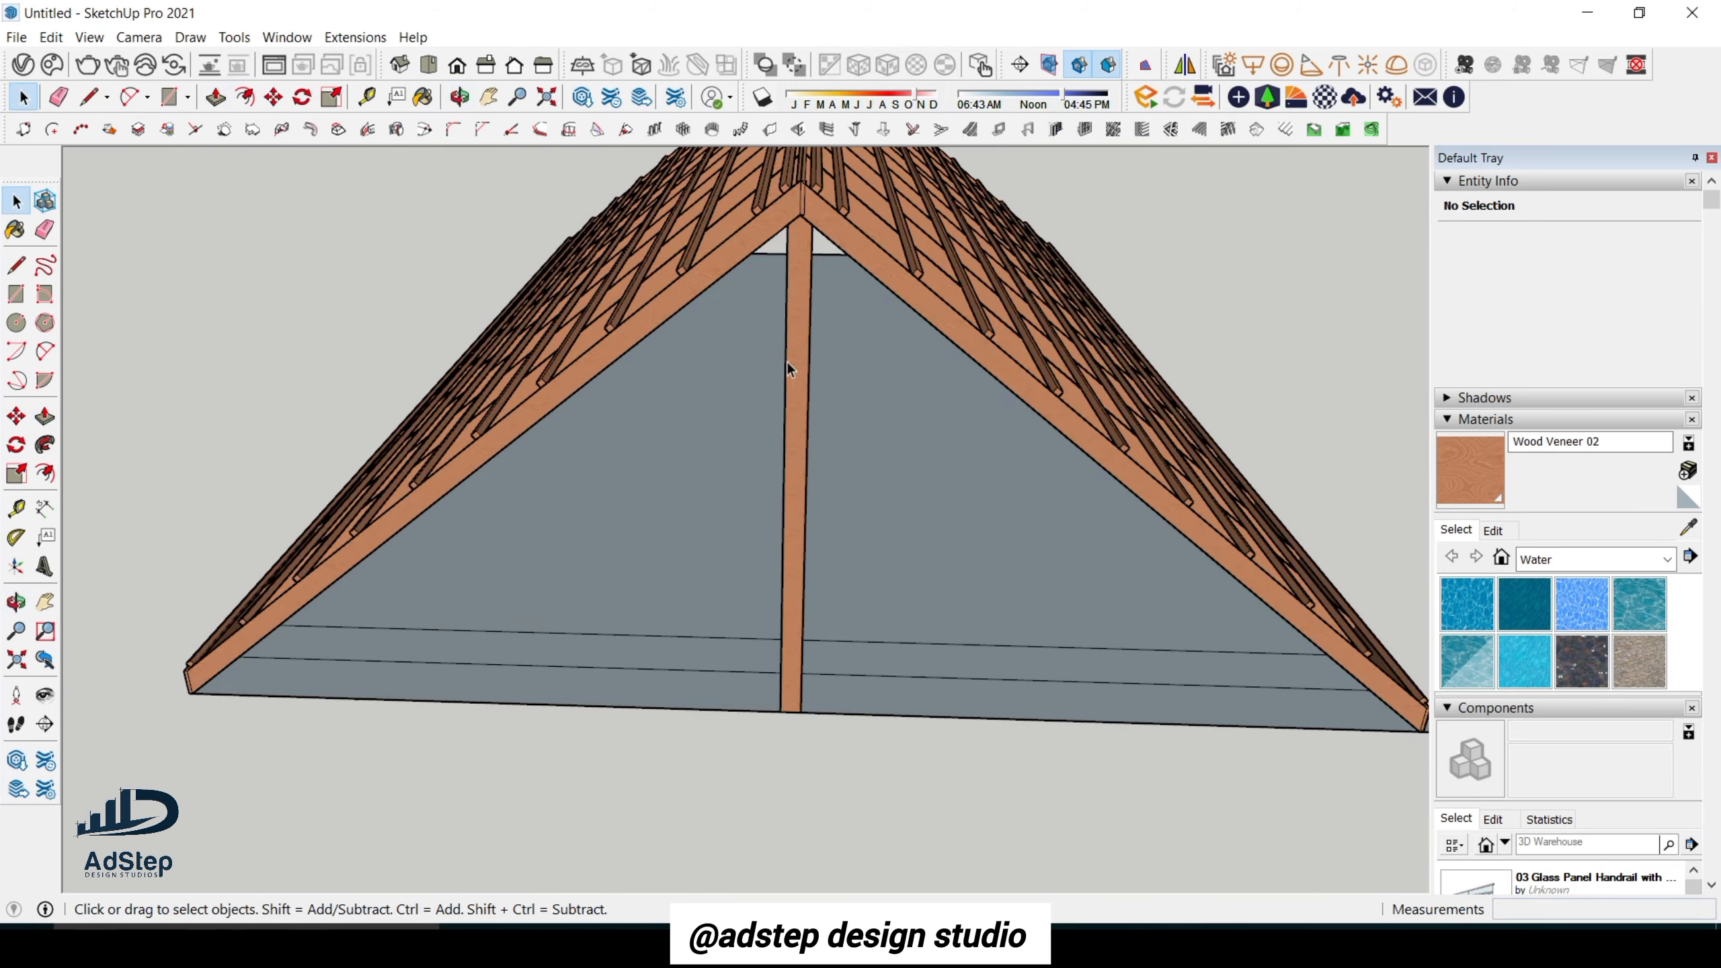
Examine the king post and the gable end of the roof frame from the front and both sides.
{"action": "scroll", "coordinate": [788, 393], "scroll_direction": "down", "scroll_amount": 2}
{"action": "middle_click_drag", "start_coordinate": [788, 475], "coordinate": [865, 518]}
{"action": "scroll", "coordinate": [777, 366], "scroll_direction": "up", "scroll_amount": 1}
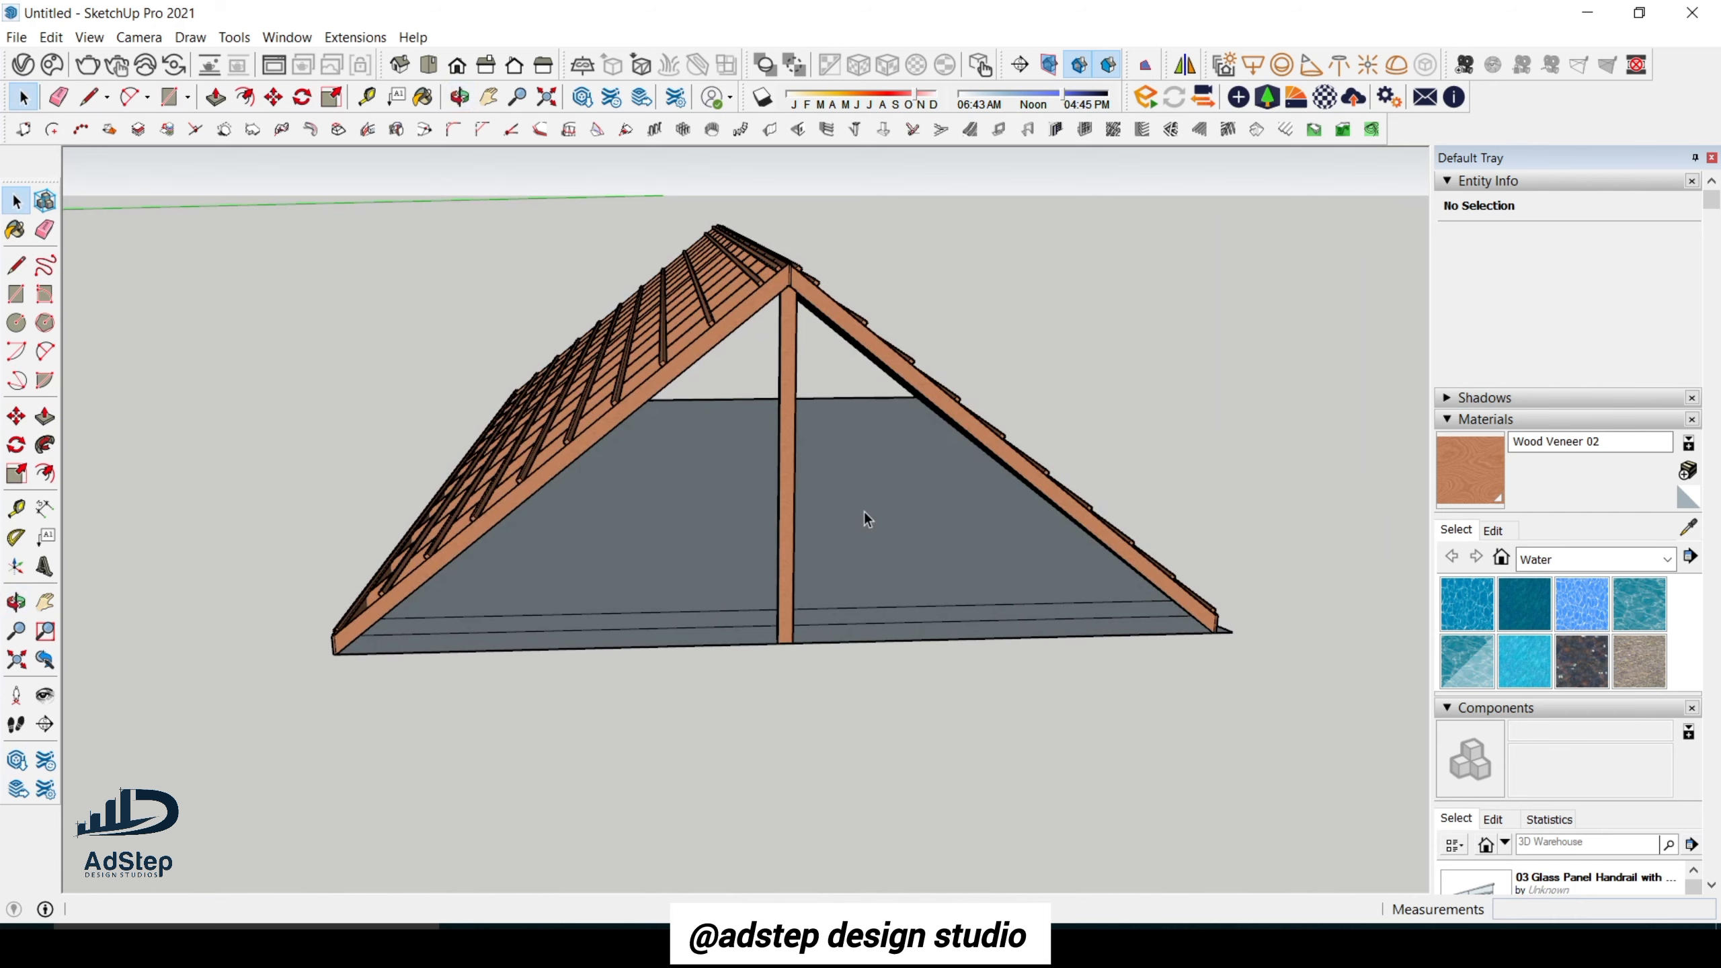
{"action": "scroll", "coordinate": [796, 466], "scroll_direction": "up", "scroll_amount": 2}
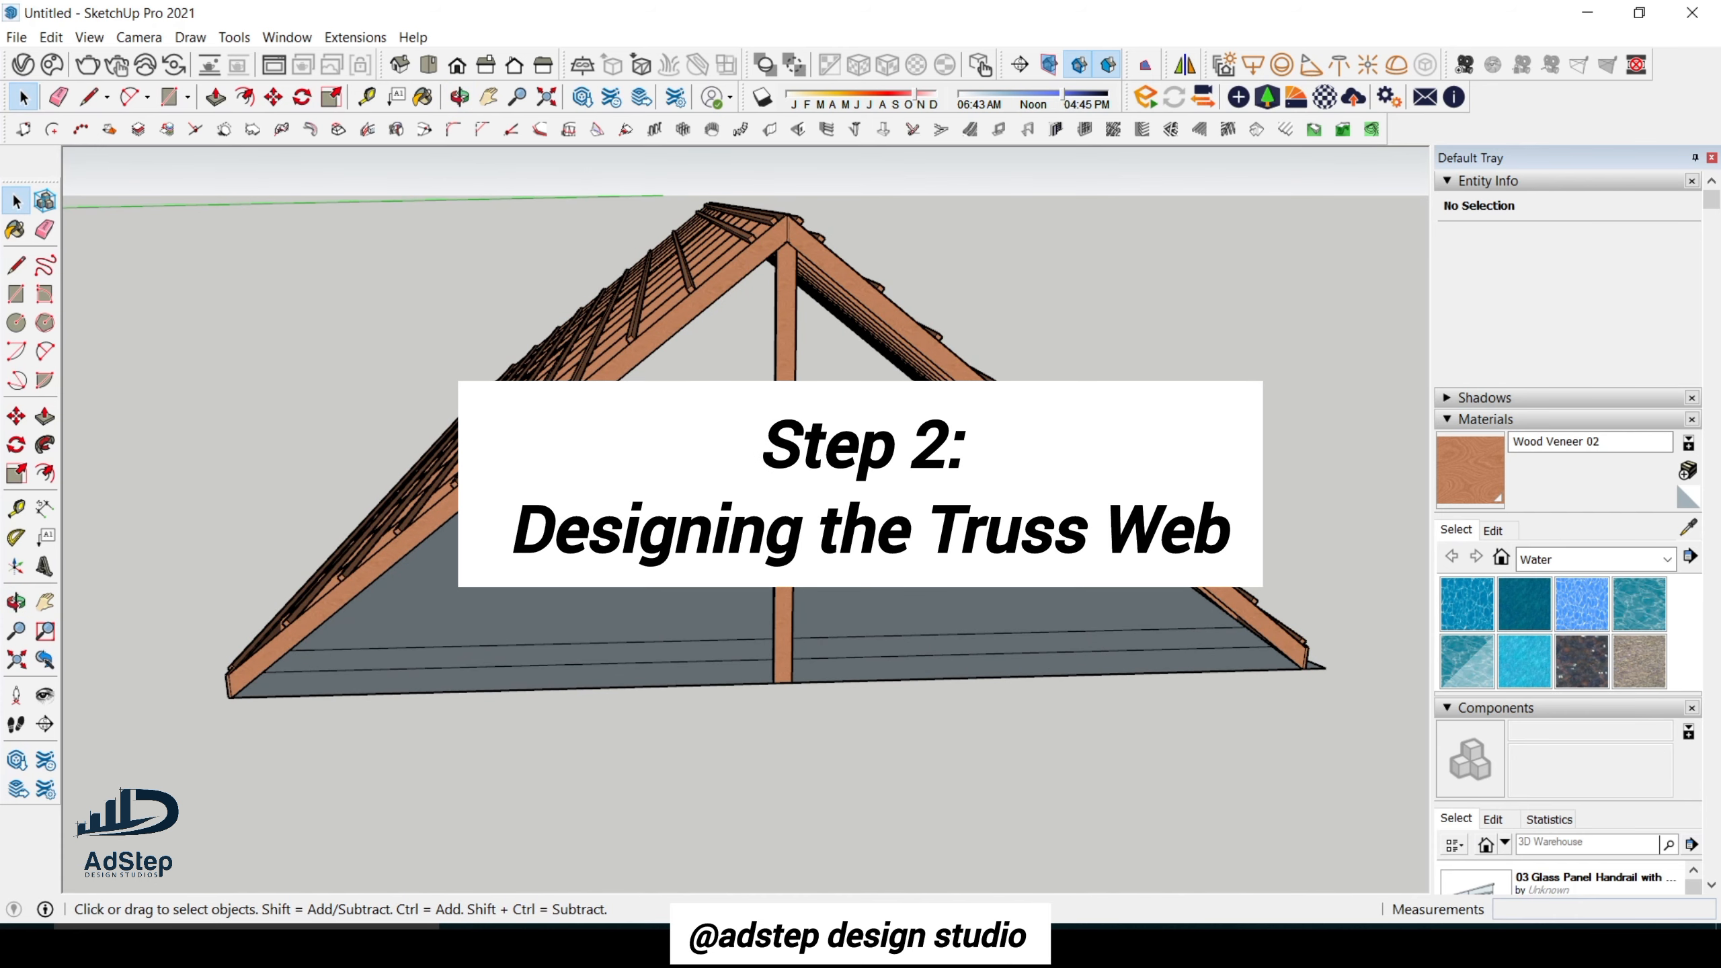
{"action": "mouse_move", "coordinate": [796, 466]}
{"action": "middle_mouse_down"}
{"action": "mouse_move", "coordinate": [711, 560]}
{"action": "mouse_move", "coordinate": [788, 495]}
{"action": "middle_mouse_up"}
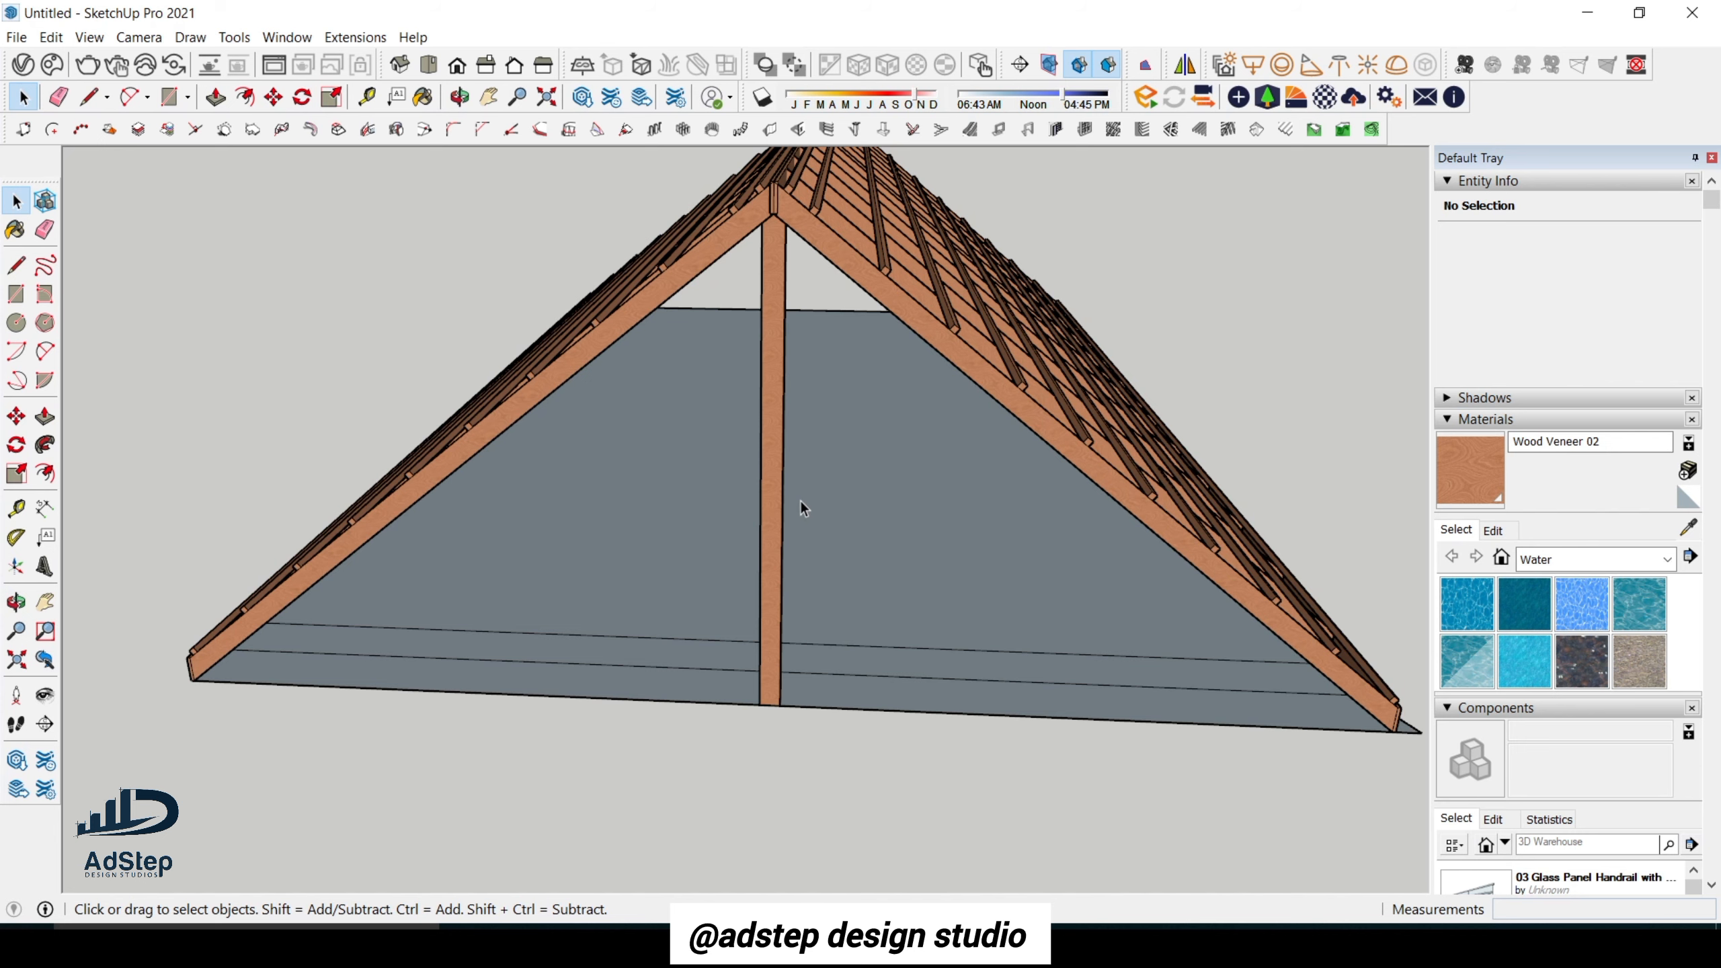
{"action": "middle_click_drag", "start_coordinate": [802, 503], "coordinate": [783, 608]}
{"action": "scroll", "coordinate": [757, 549], "scroll_direction": "up", "scroll_amount": 5}
{"action": "scroll", "coordinate": [724, 597], "scroll_direction": "down", "scroll_amount": 5}
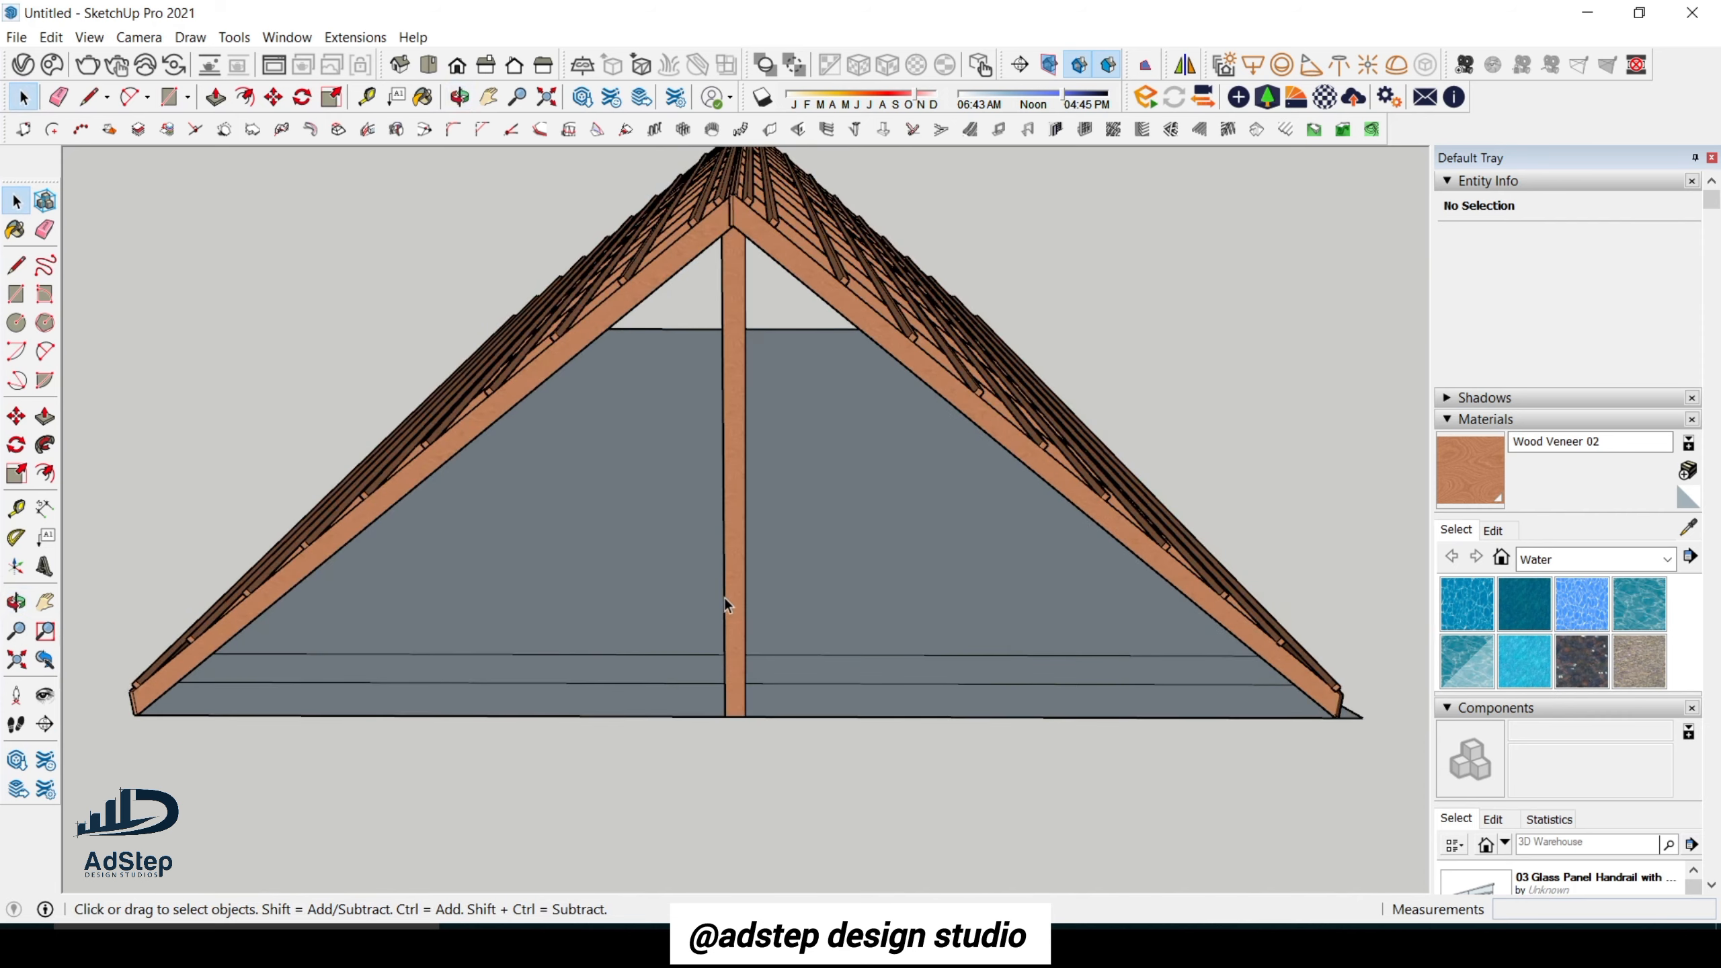
Place a vertical guide 1200 mm to the right of the king post's right edge.
{"action": "left_click", "coordinate": [739, 656]}
{"action": "scroll", "coordinate": [738, 684], "scroll_direction": "up", "scroll_amount": 2}
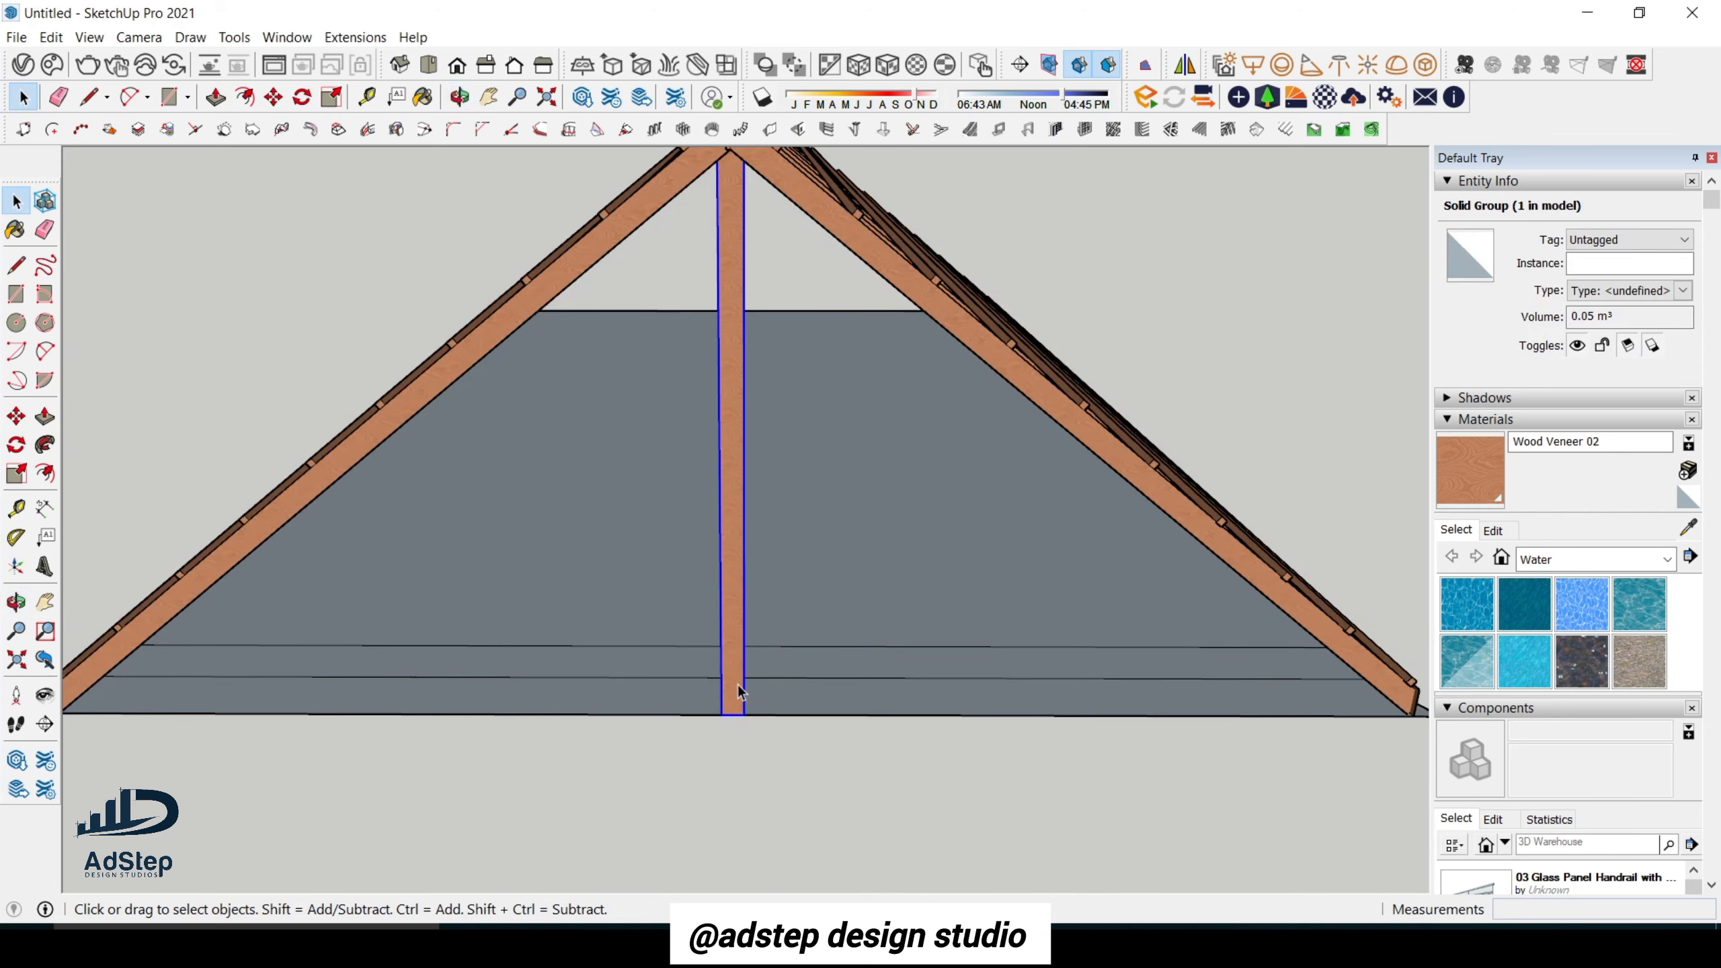
{"action": "scroll", "coordinate": [737, 681], "scroll_direction": "down", "scroll_amount": 3}
{"action": "scroll", "coordinate": [724, 670], "scroll_direction": "up", "scroll_amount": 2}
{"action": "mouse_move", "coordinate": [737, 681]}
{"action": "middle_mouse_down"}
{"action": "mouse_move", "coordinate": [638, 692]}
{"action": "mouse_move", "coordinate": [719, 693]}
{"action": "middle_mouse_up"}
{"action": "scroll", "coordinate": [719, 694], "scroll_direction": "up", "scroll_amount": 3}
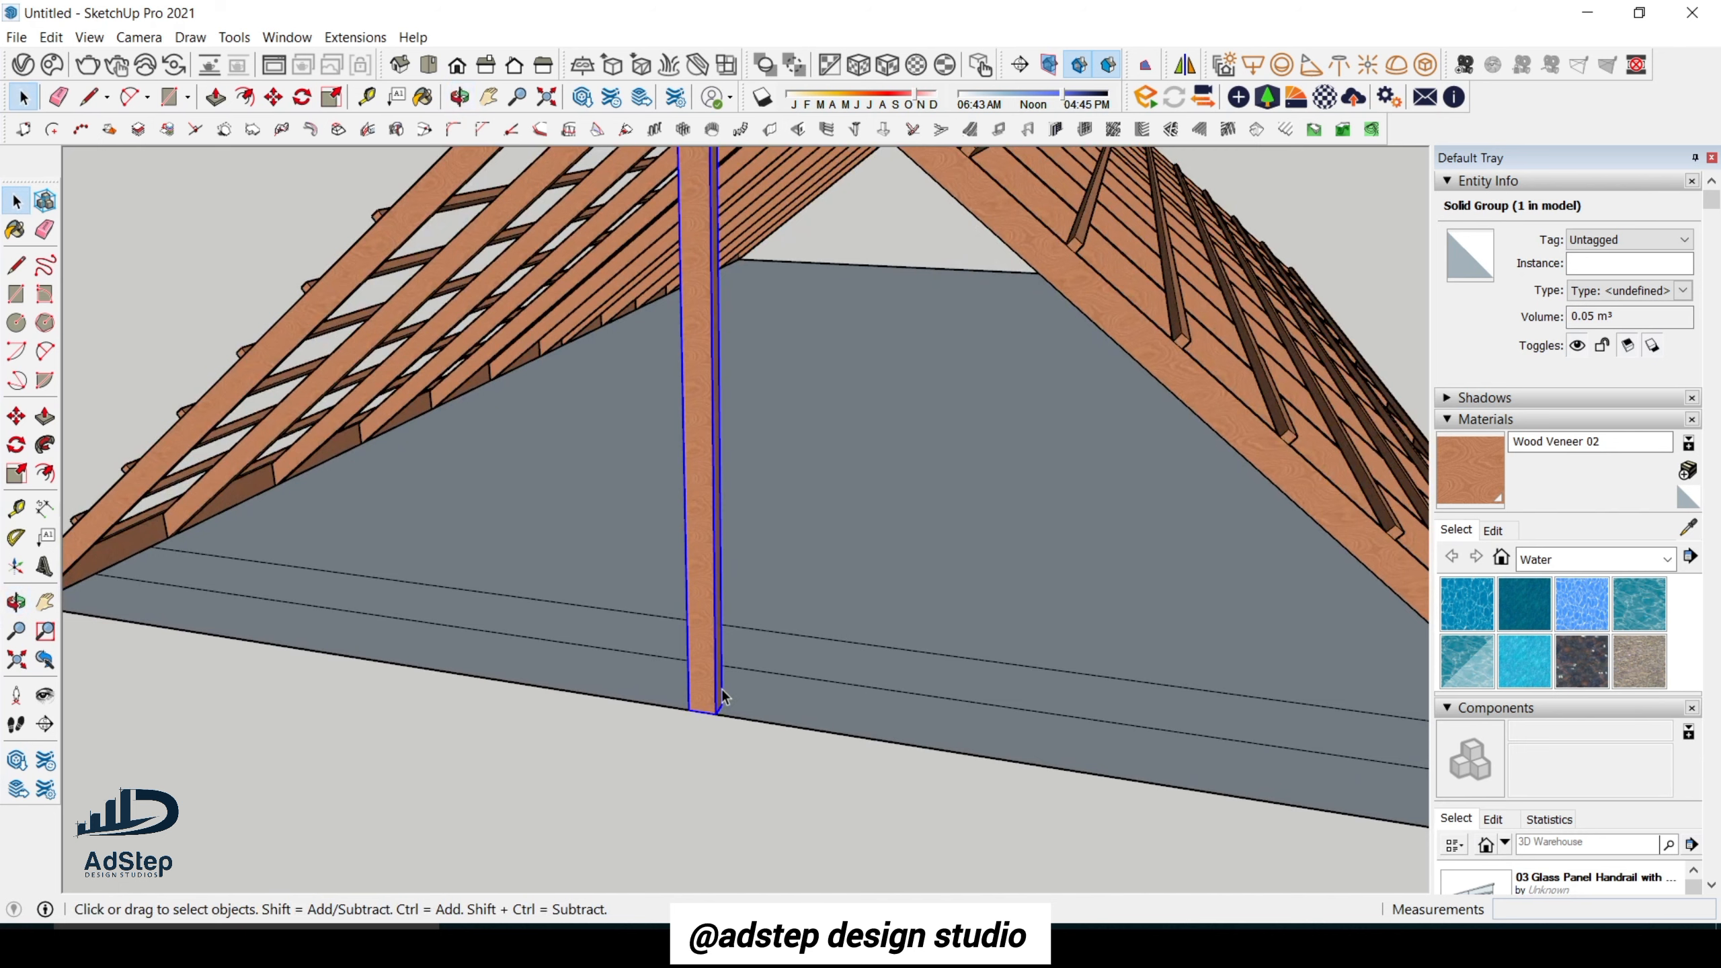
{"action": "key", "text": "t"}
{"action": "left_click", "coordinate": [715, 668]}
{"action": "type", "text": "1"}
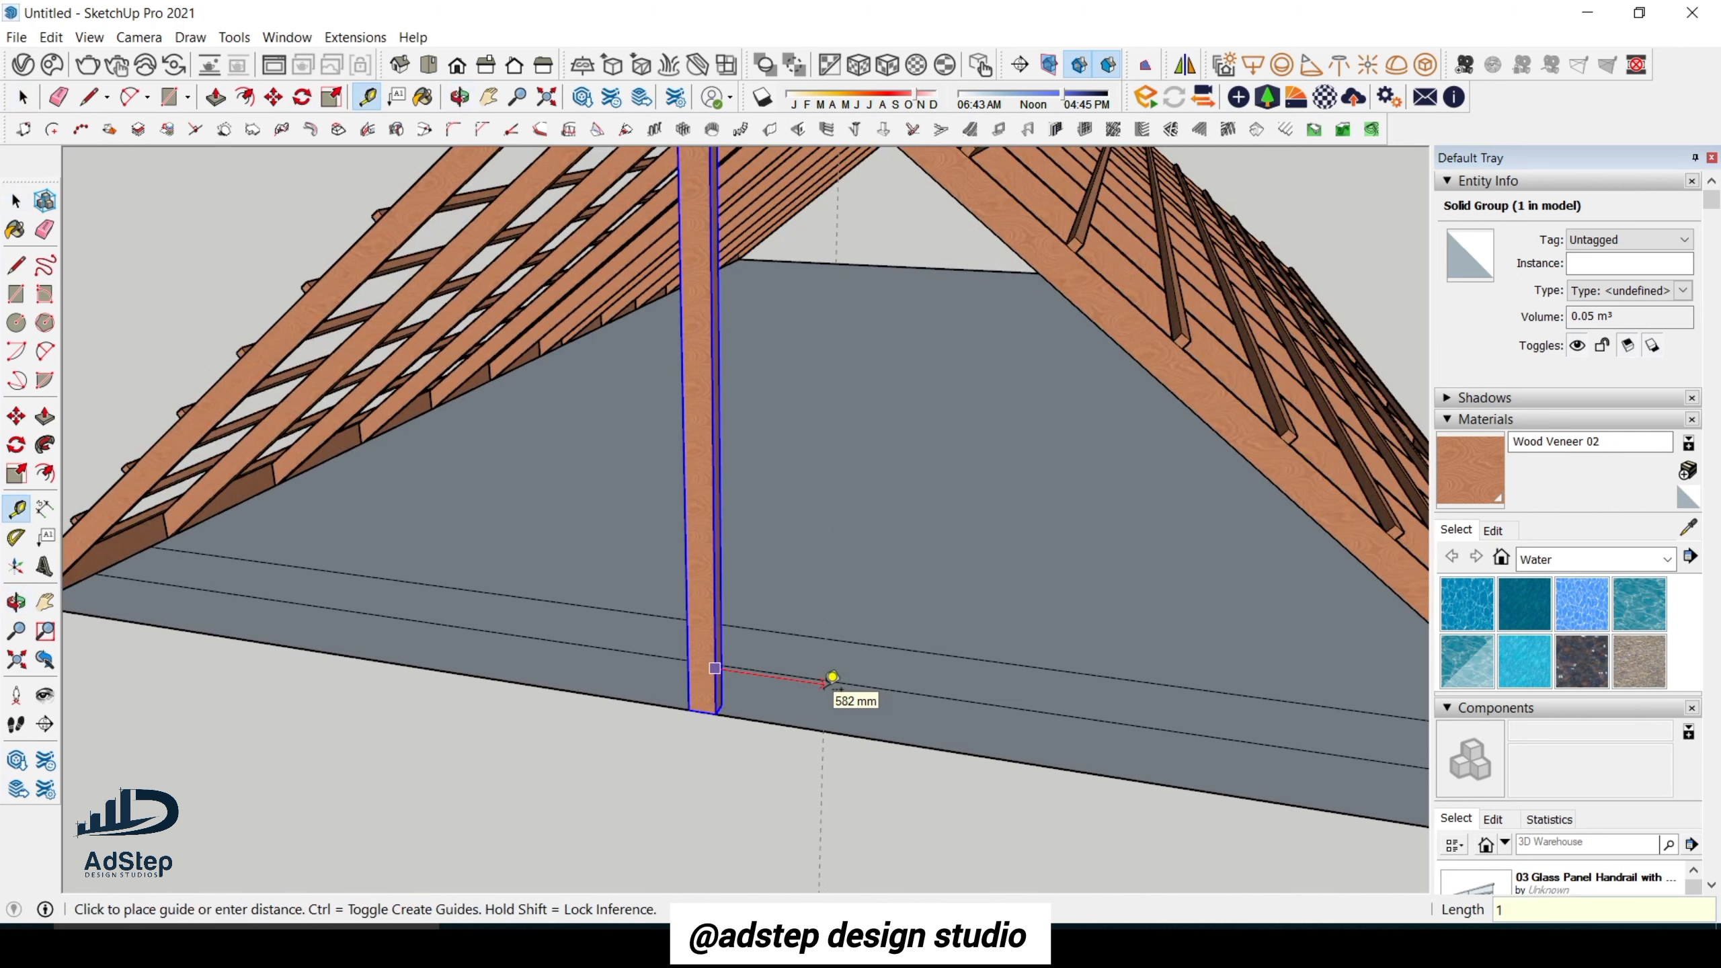
{"action": "type", "text": "200"}
{"action": "key", "text": "Return"}
{"action": "scroll", "coordinate": [827, 688], "scroll_direction": "down", "scroll_amount": 5}
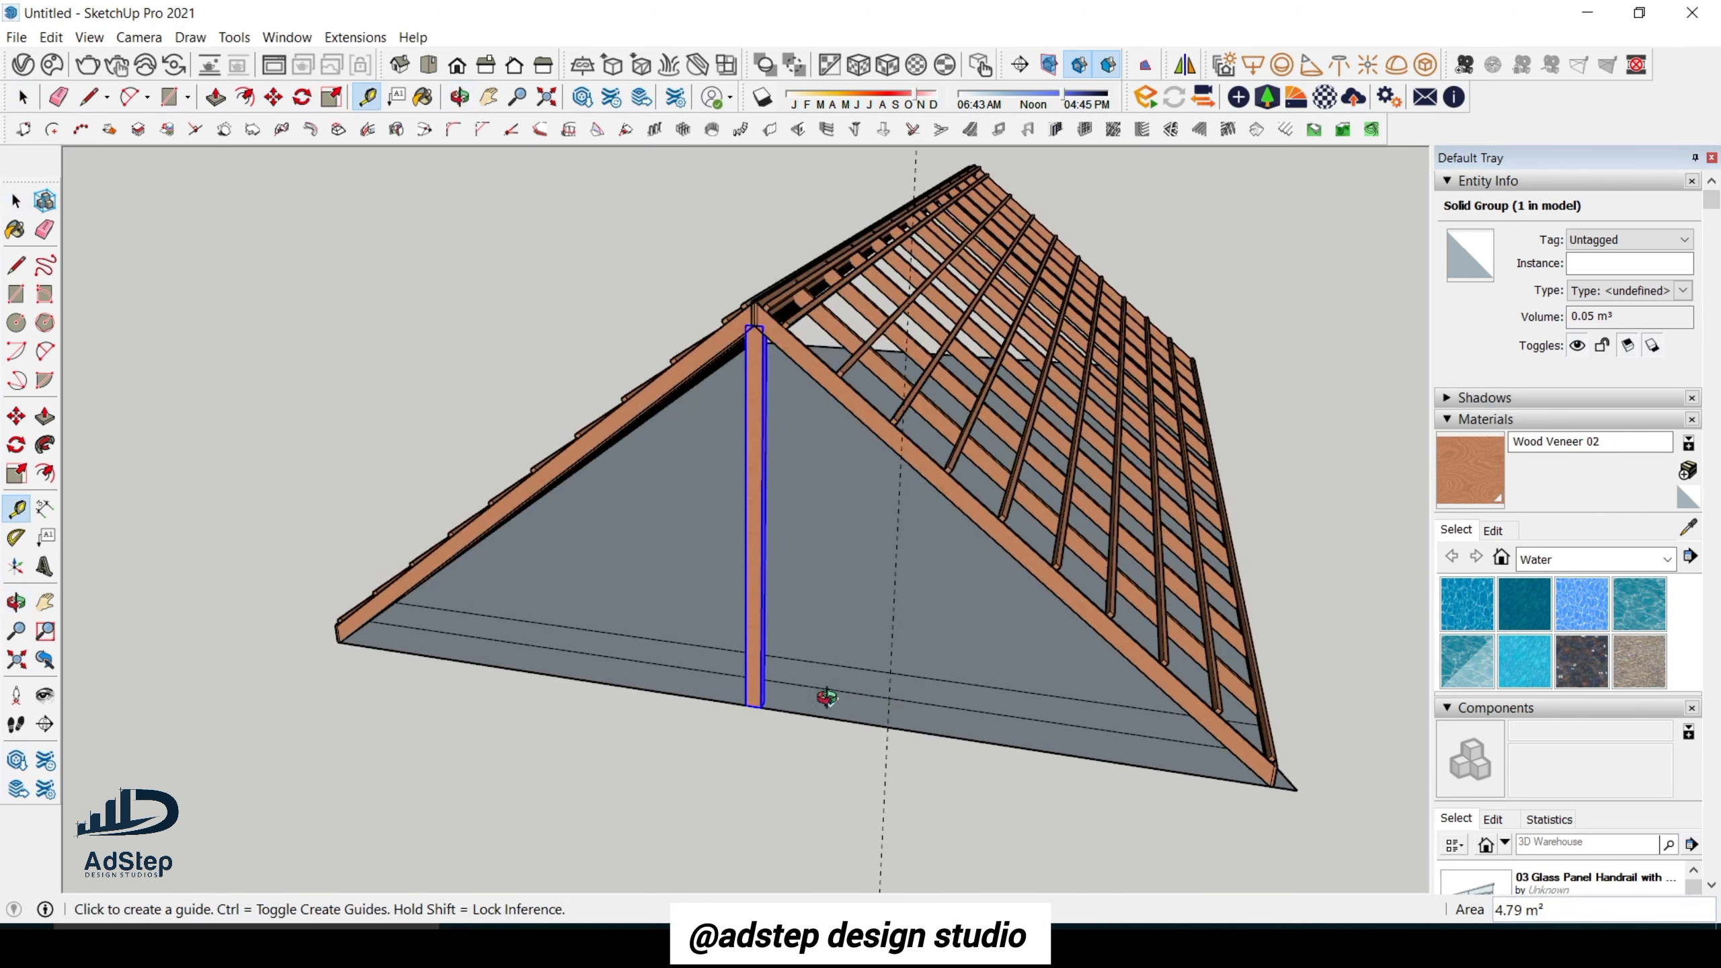
Draw a vertical line along the guide from the slab's front edge up to the underside of the right rafter.
{"action": "key", "text": "space"}
{"action": "scroll", "coordinate": [894, 687], "scroll_direction": "up", "scroll_amount": 5}
{"action": "scroll", "coordinate": [874, 695], "scroll_direction": "up", "scroll_amount": 1}
{"action": "key", "text": "l"}
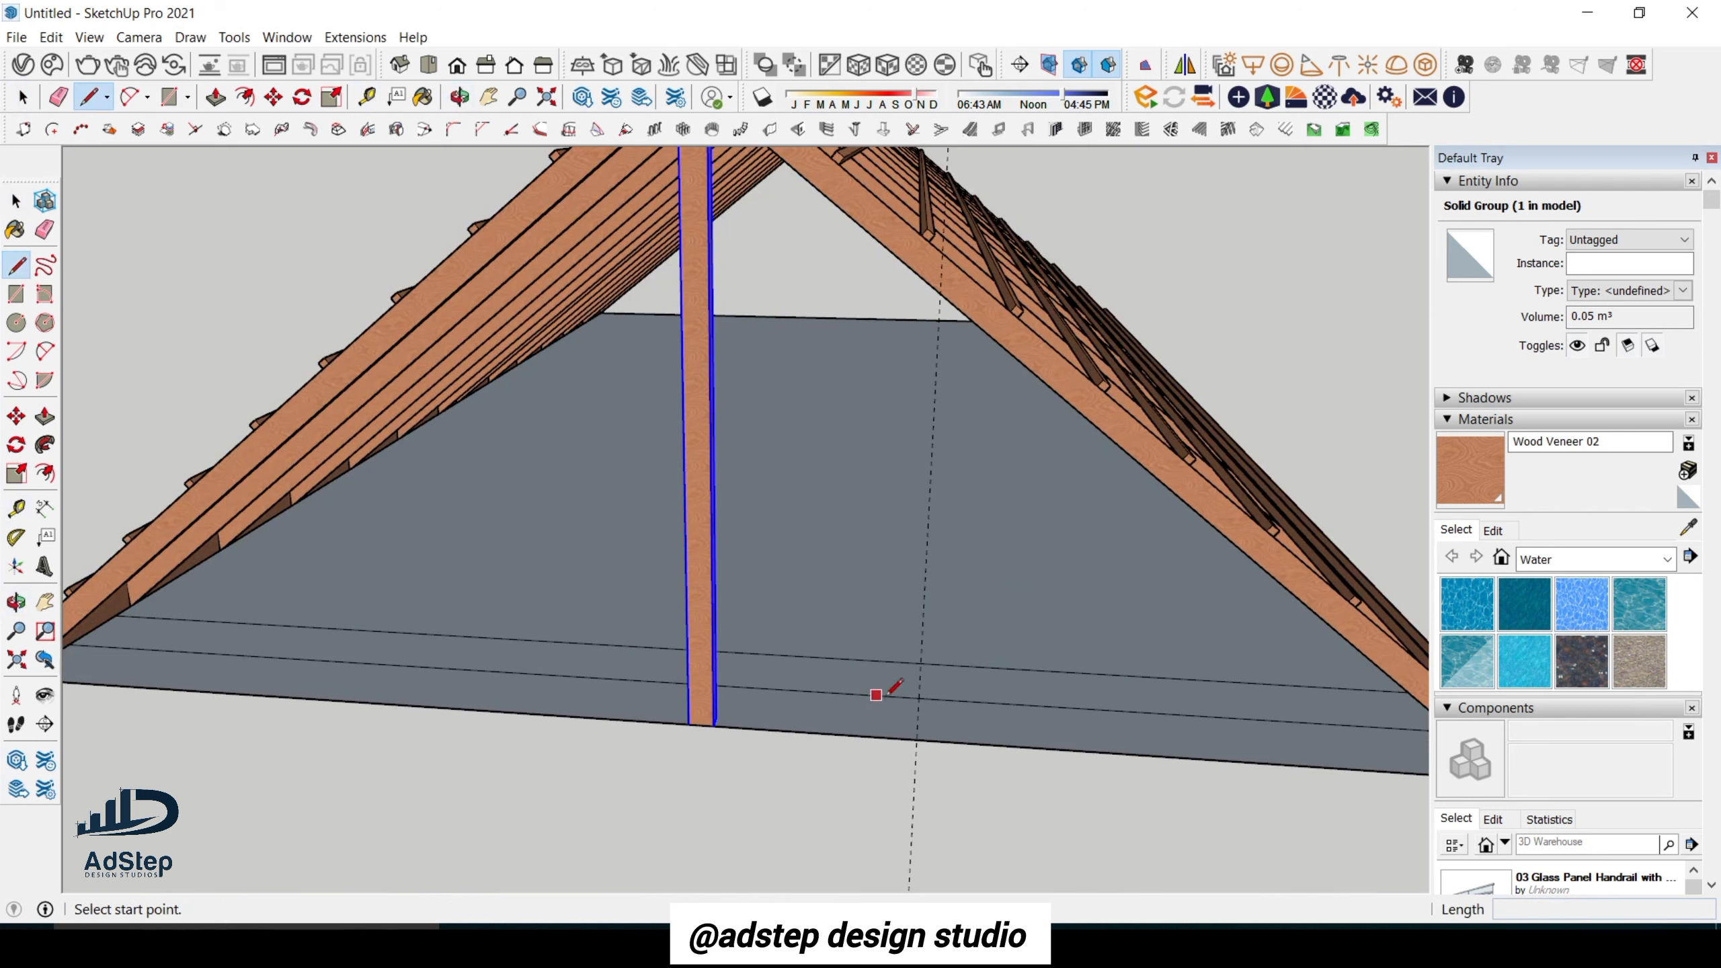
{"action": "left_click", "coordinate": [916, 738]}
{"action": "scroll", "coordinate": [922, 731], "scroll_direction": "down", "scroll_amount": 2}
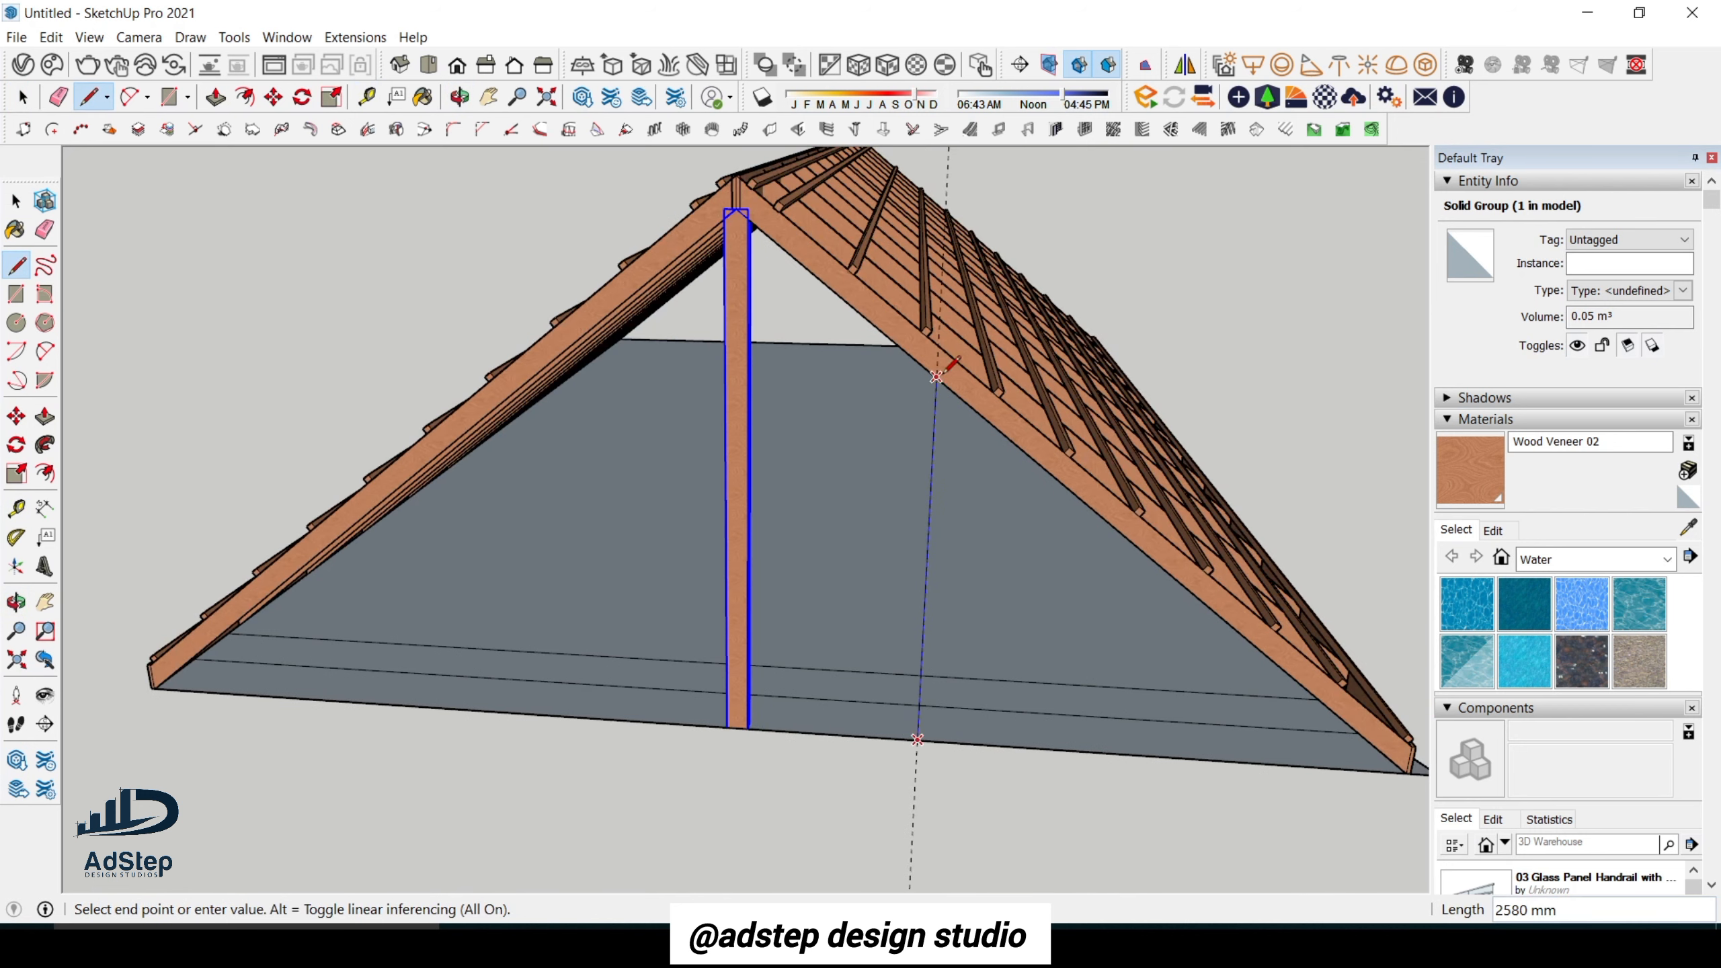
{"action": "scroll", "coordinate": [936, 377], "scroll_direction": "up", "scroll_amount": 1}
{"action": "left_click", "coordinate": [936, 378]}
{"action": "key", "text": "space"}
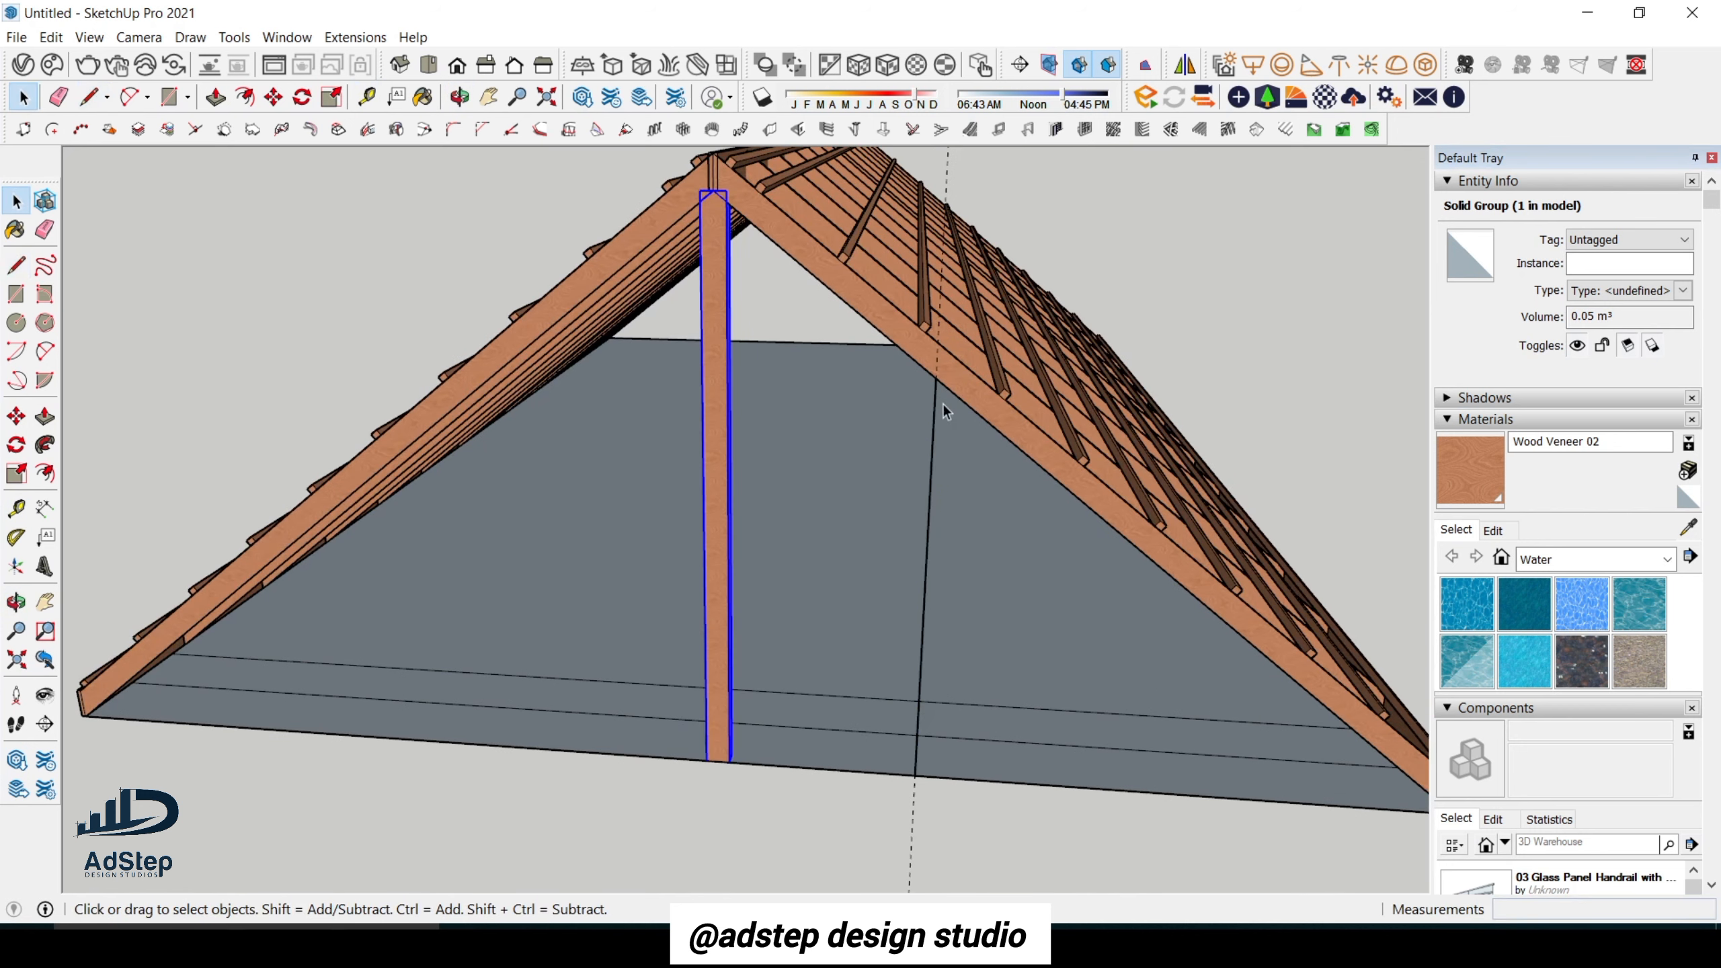
Try to place a second vertical guide about 208 mm to the right of the vertical line.
{"action": "scroll", "coordinate": [942, 404], "scroll_direction": "up", "scroll_amount": 2}
{"action": "key", "text": "t"}
{"action": "left_click", "coordinate": [932, 428]}
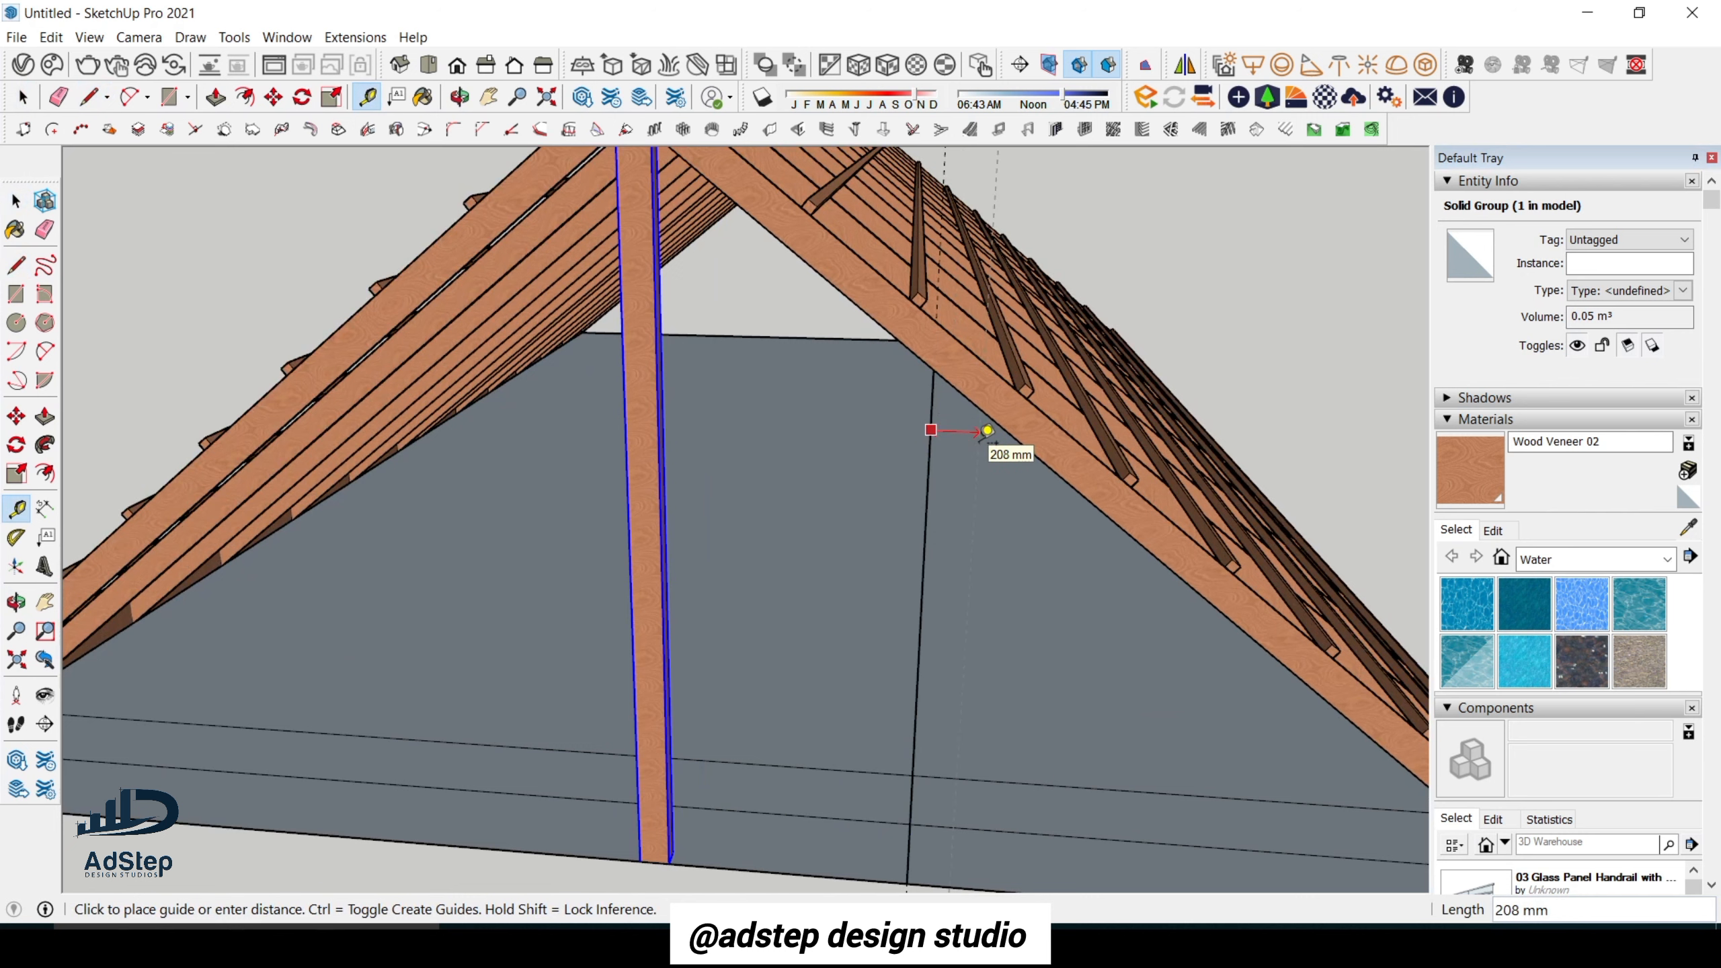
{"action": "left_click", "coordinate": [987, 431]}
{"action": "scroll", "coordinate": [938, 415], "scroll_direction": "down", "scroll_amount": 2}
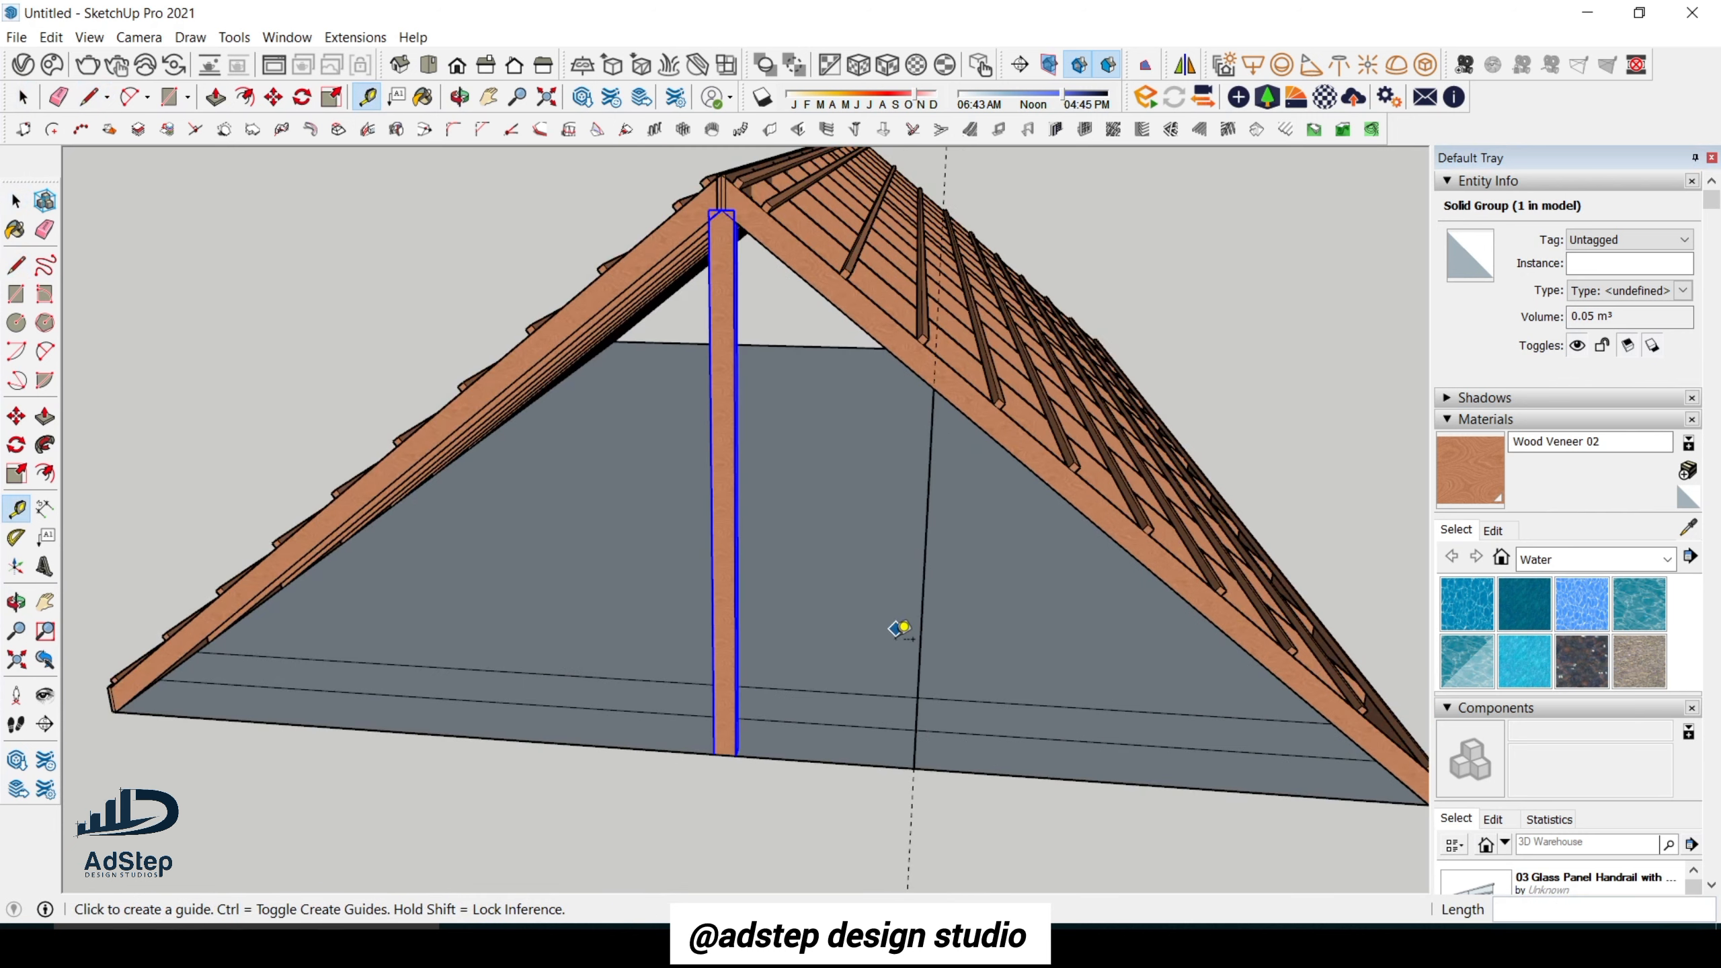
Erase the vertical line and its guide to the right of the king post.
{"action": "scroll", "coordinate": [918, 638], "scroll_direction": "up", "scroll_amount": 2}
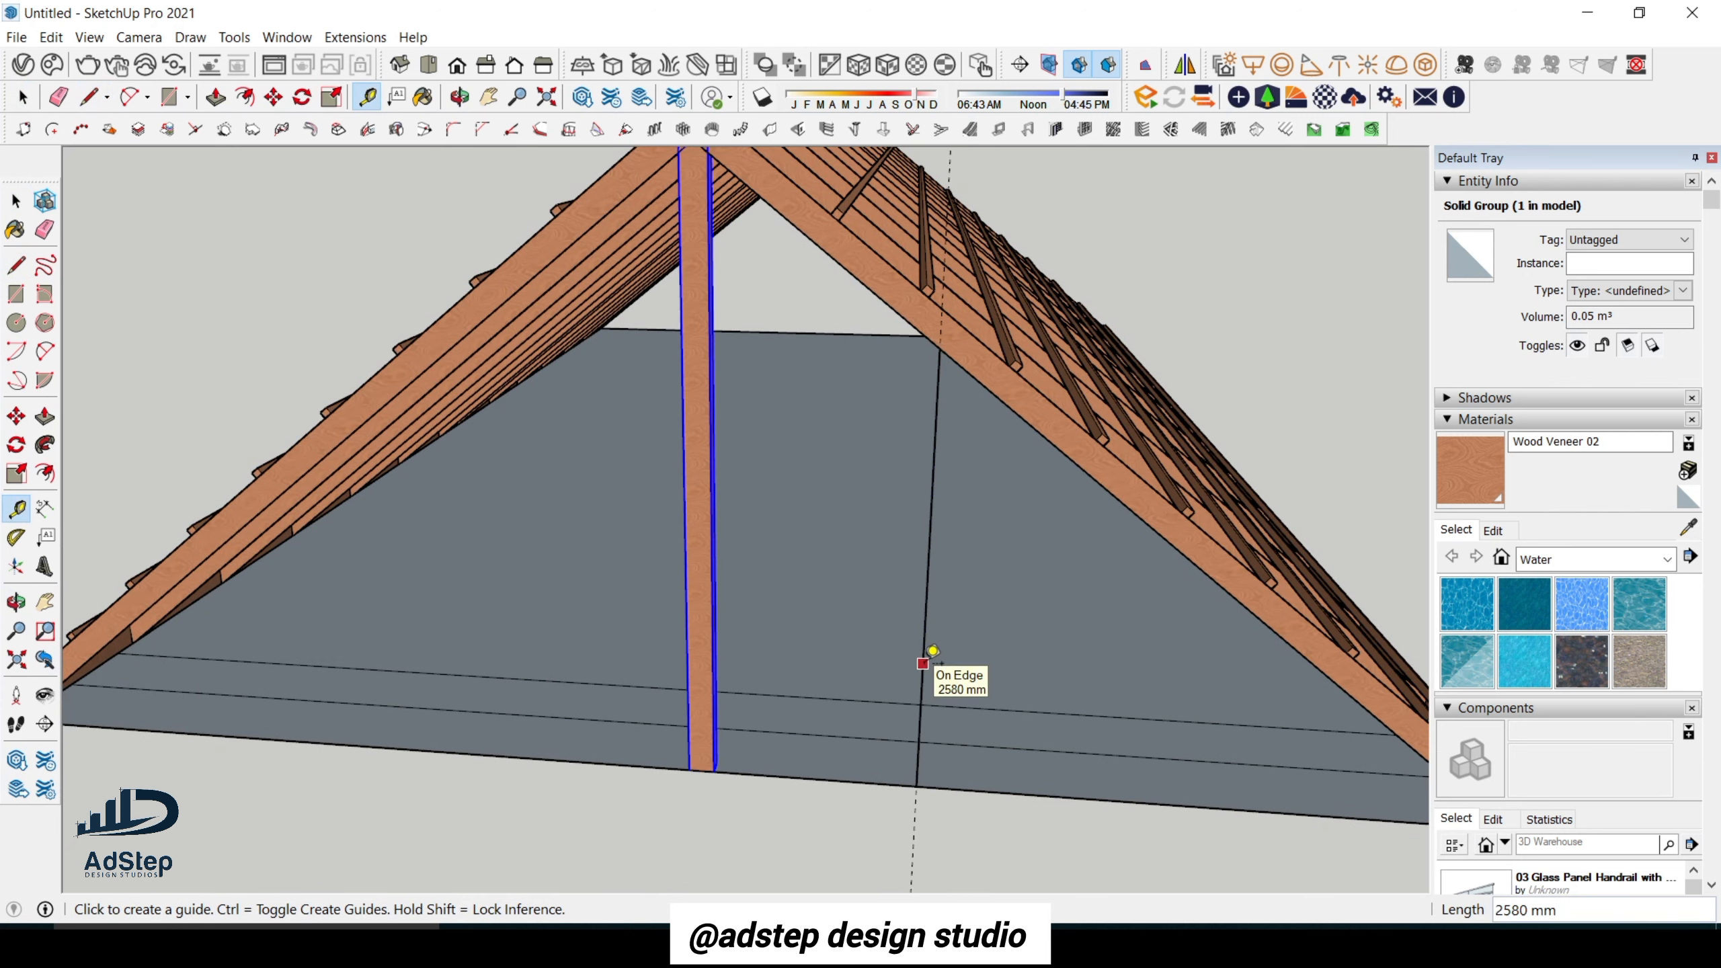
{"action": "key", "text": "e"}
{"action": "left_click", "coordinate": [930, 656]}
Offset a new vertical guide 1200 mm to the right from the king post's right edge.
{"action": "key", "text": "t"}
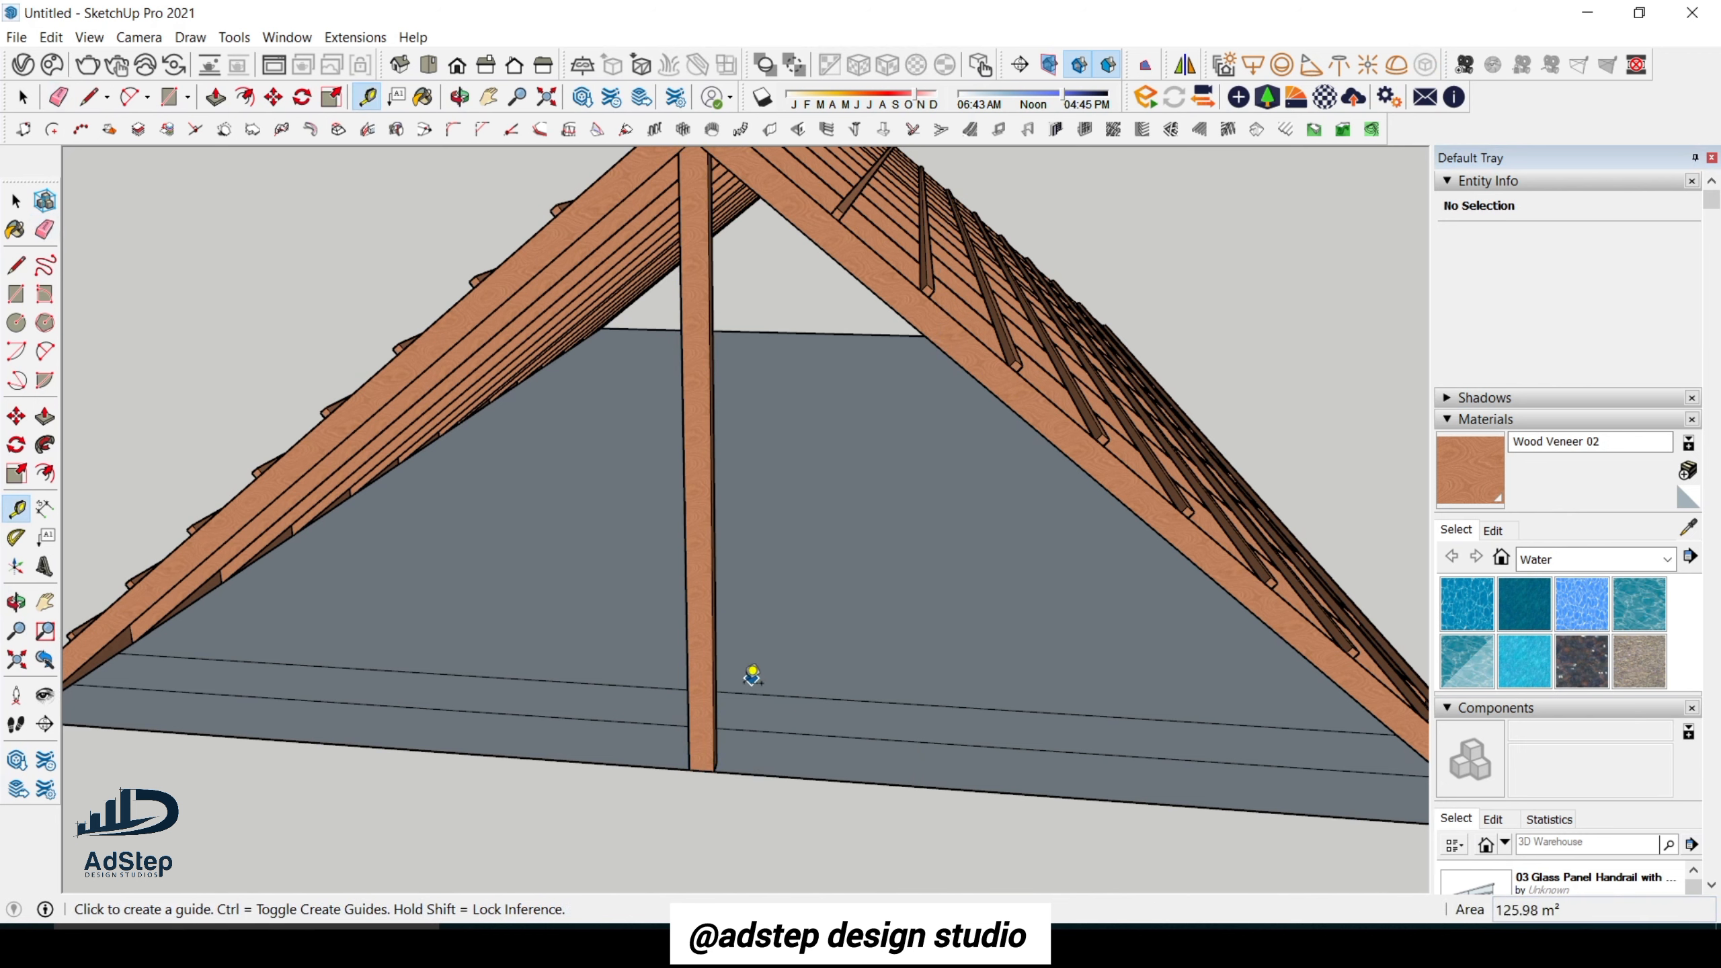
{"action": "left_click", "coordinate": [713, 702]}
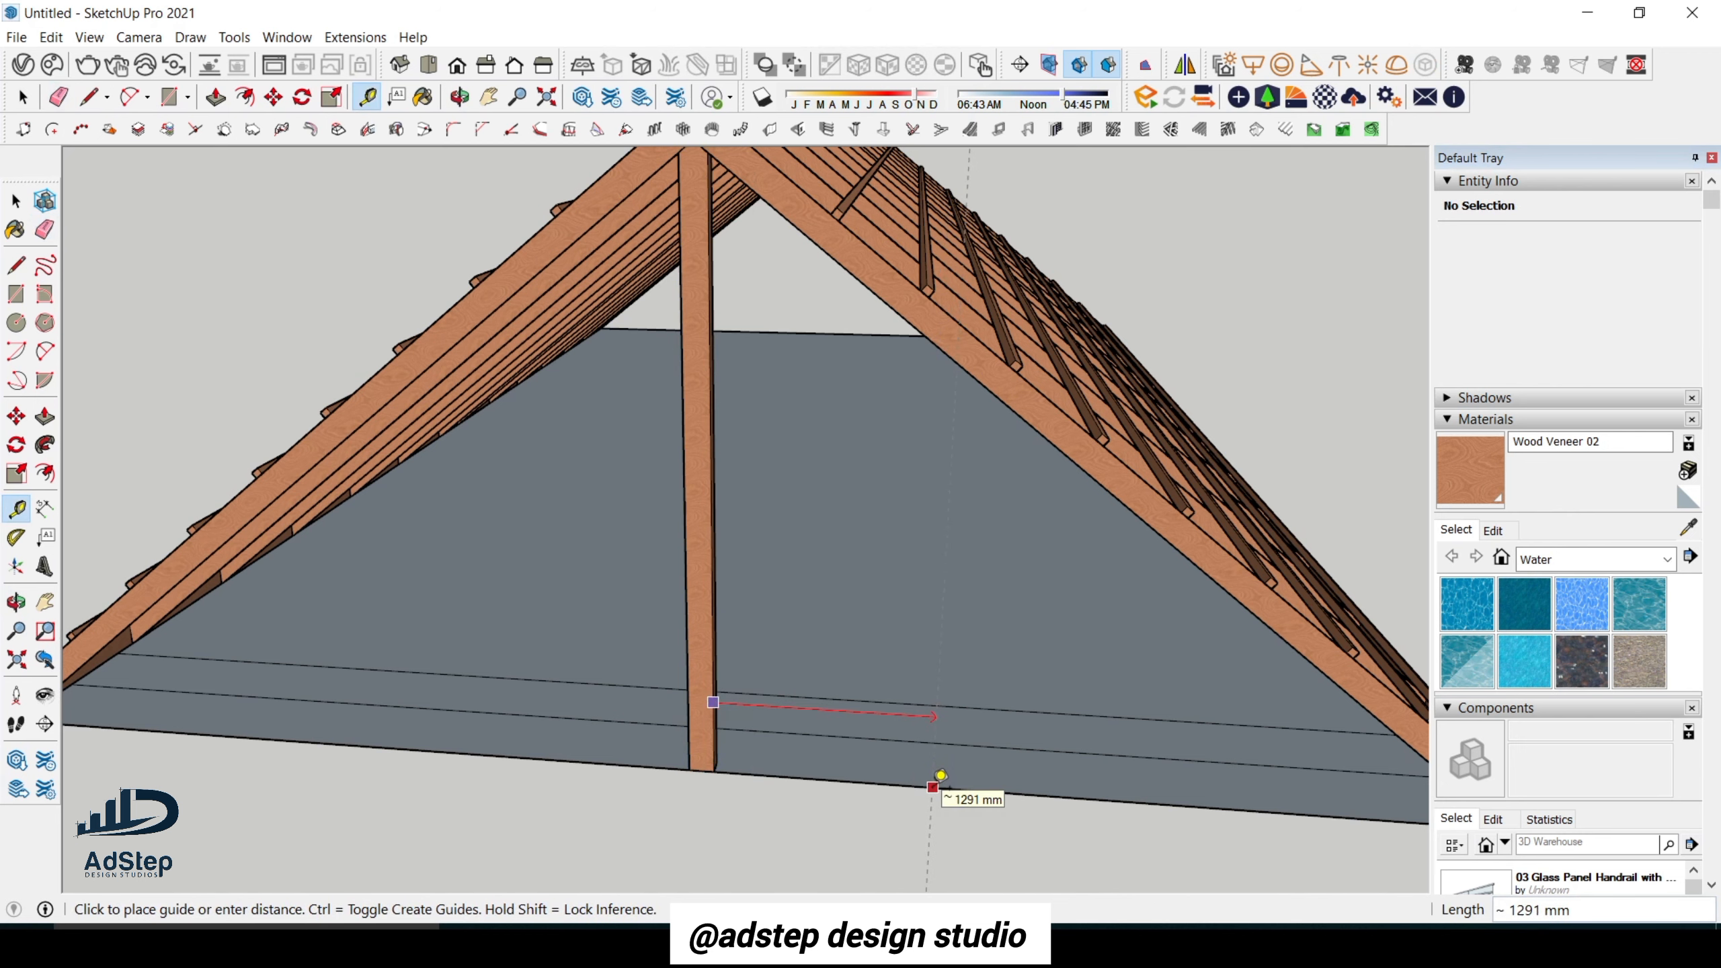
{"action": "type", "text": "1200"}
{"action": "key", "text": "Return"}
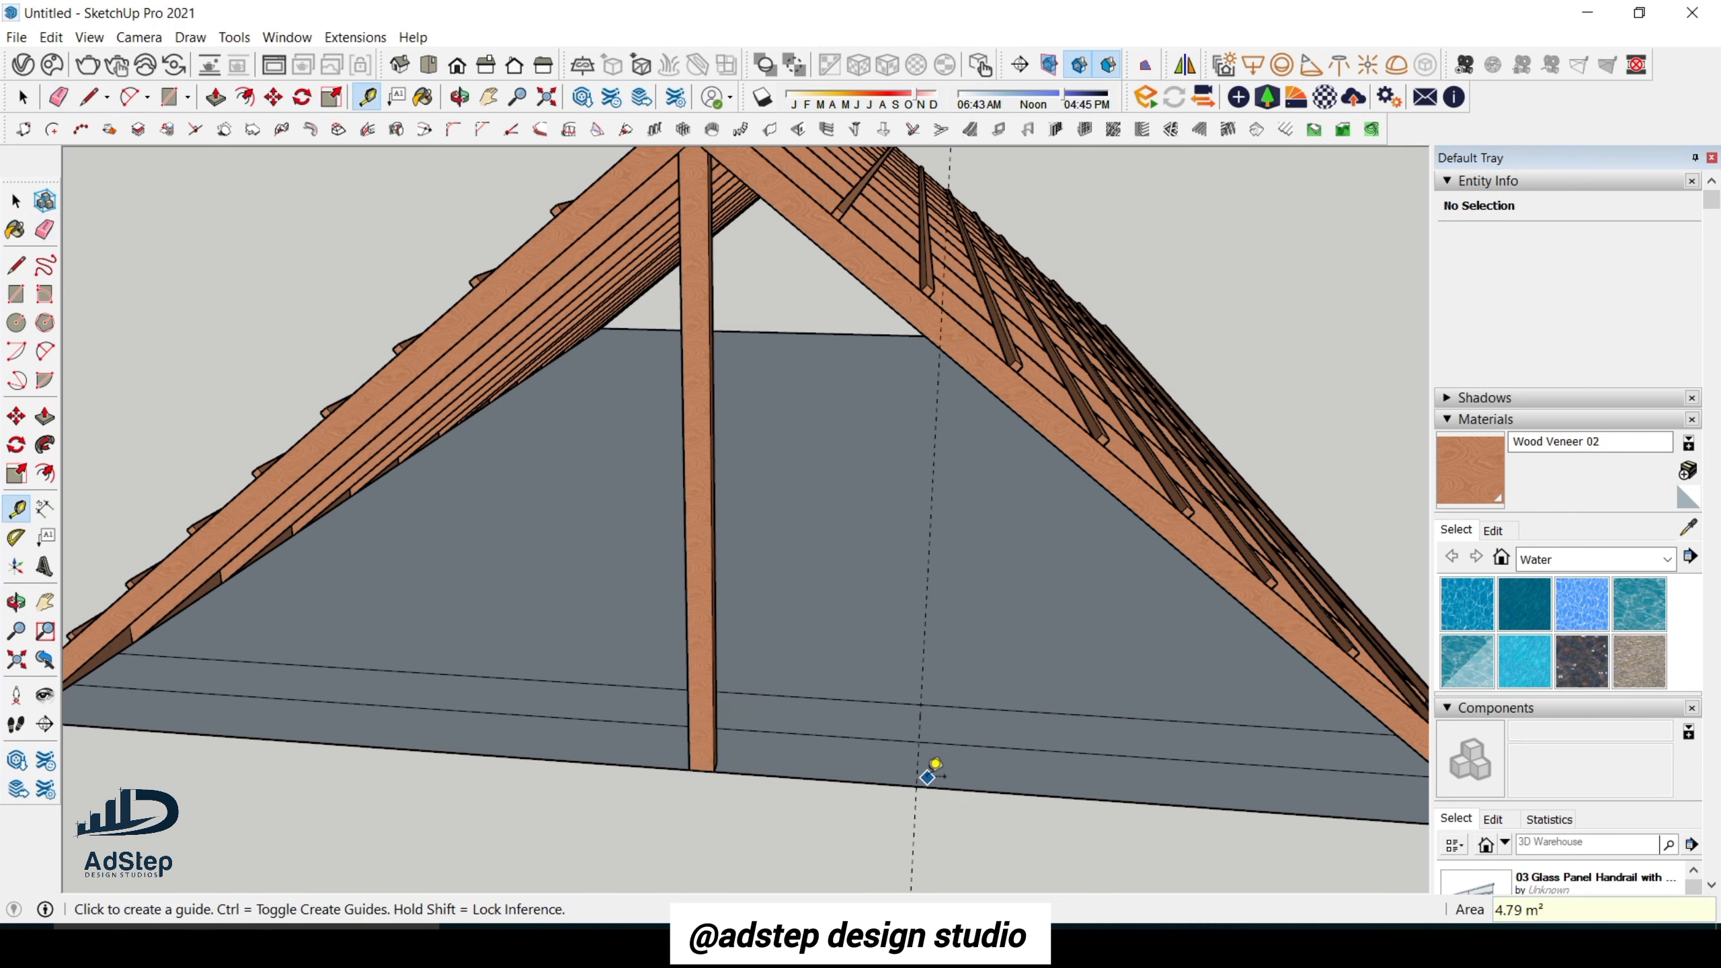
Place a second vertical guide 100 mm to the right of the first one.
{"action": "scroll", "coordinate": [923, 777], "scroll_direction": "up", "scroll_amount": 1}
{"action": "left_click", "coordinate": [916, 762]}
{"action": "type", "text": "1"}
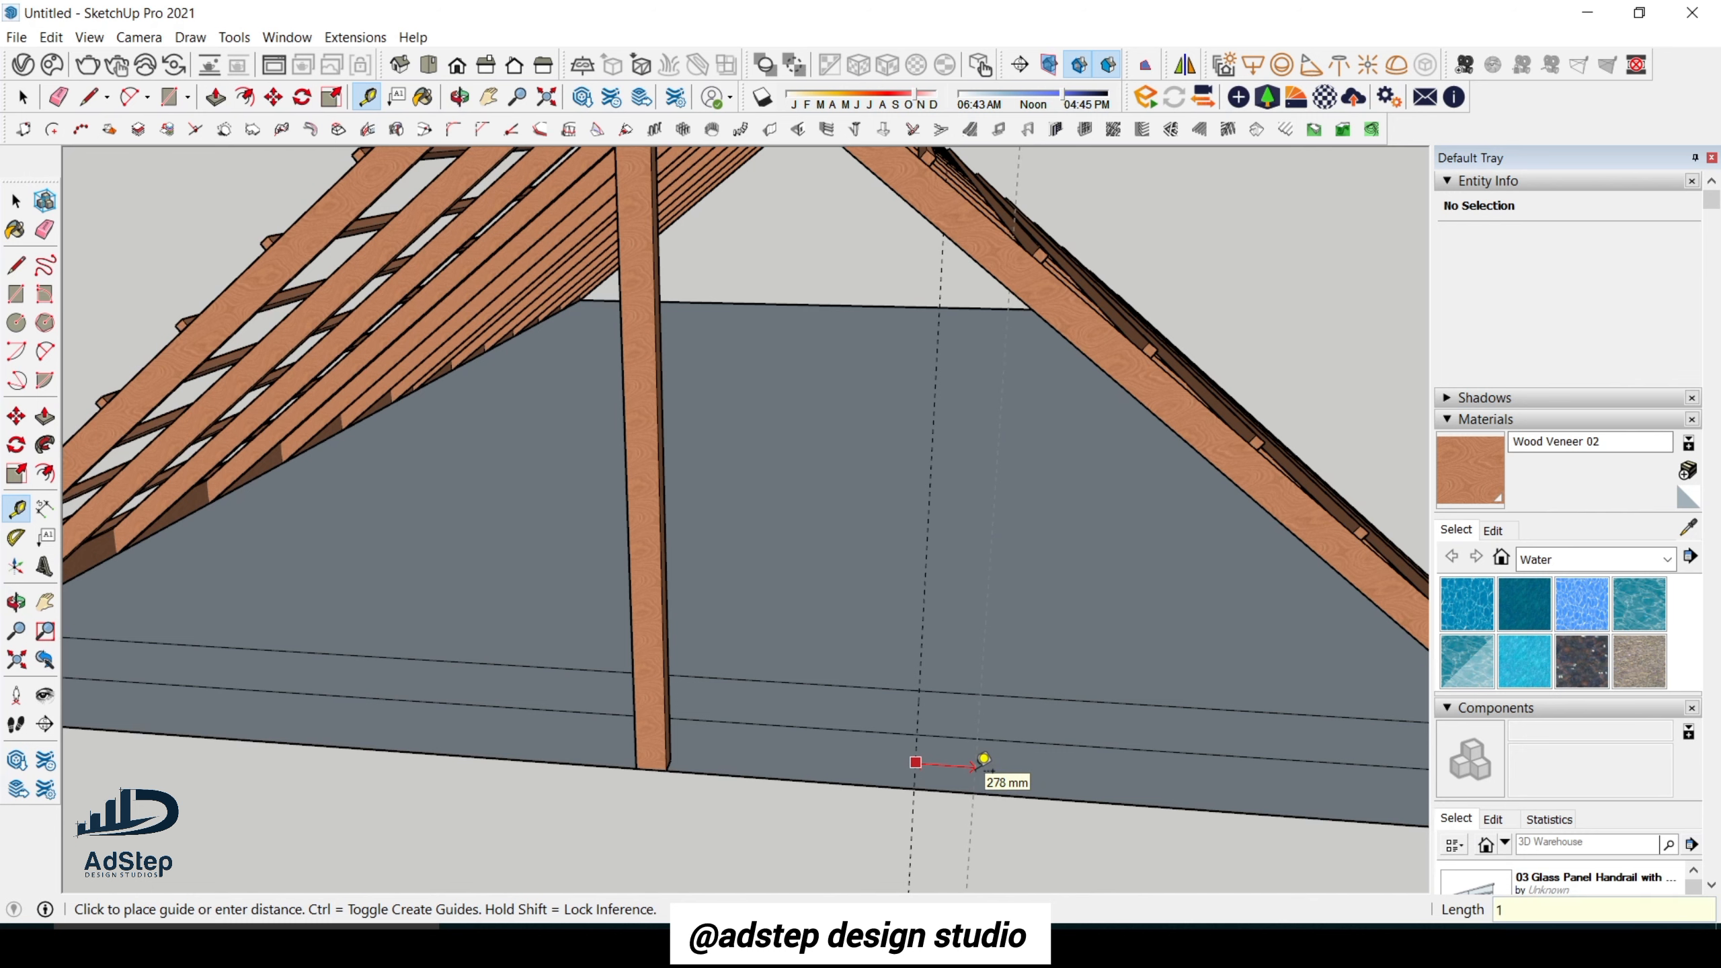
{"action": "type", "text": "00"}
{"action": "key", "text": "Return"}
{"action": "scroll", "coordinate": [934, 715], "scroll_direction": "down", "scroll_amount": 3}
Draw a diagonal line from the king post's bottom-right corner to where the outer guide meets the right rafter's underside.
{"action": "key", "text": "l"}
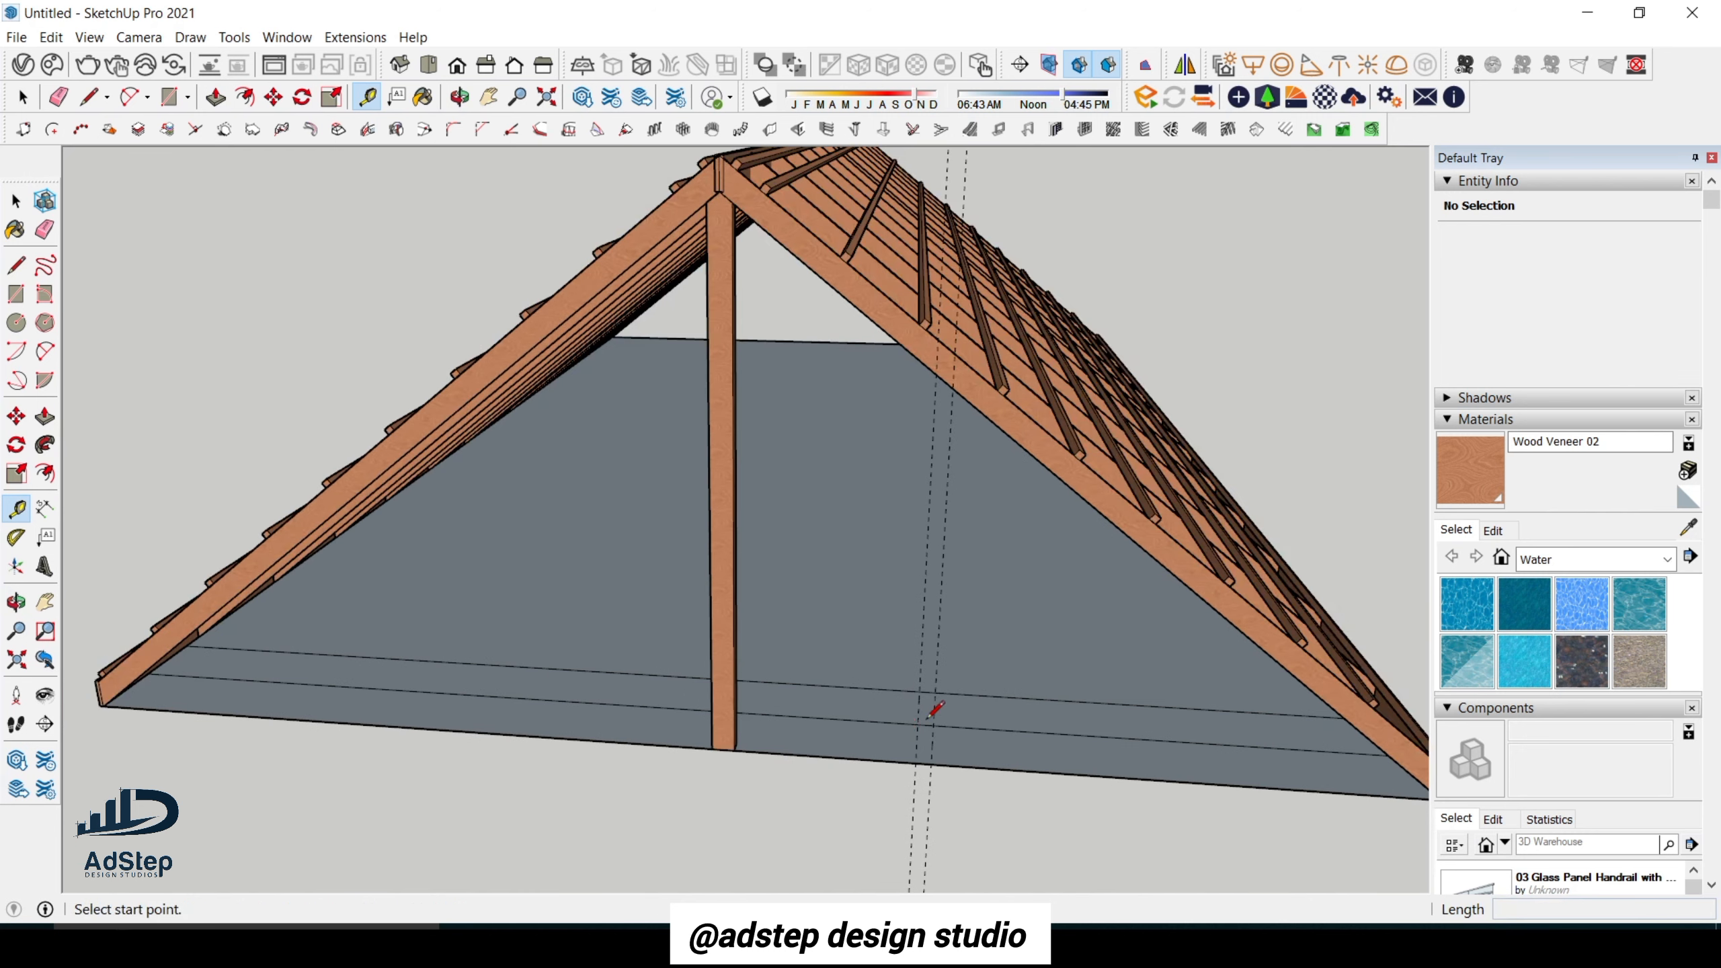
{"action": "left_click", "coordinate": [735, 750]}
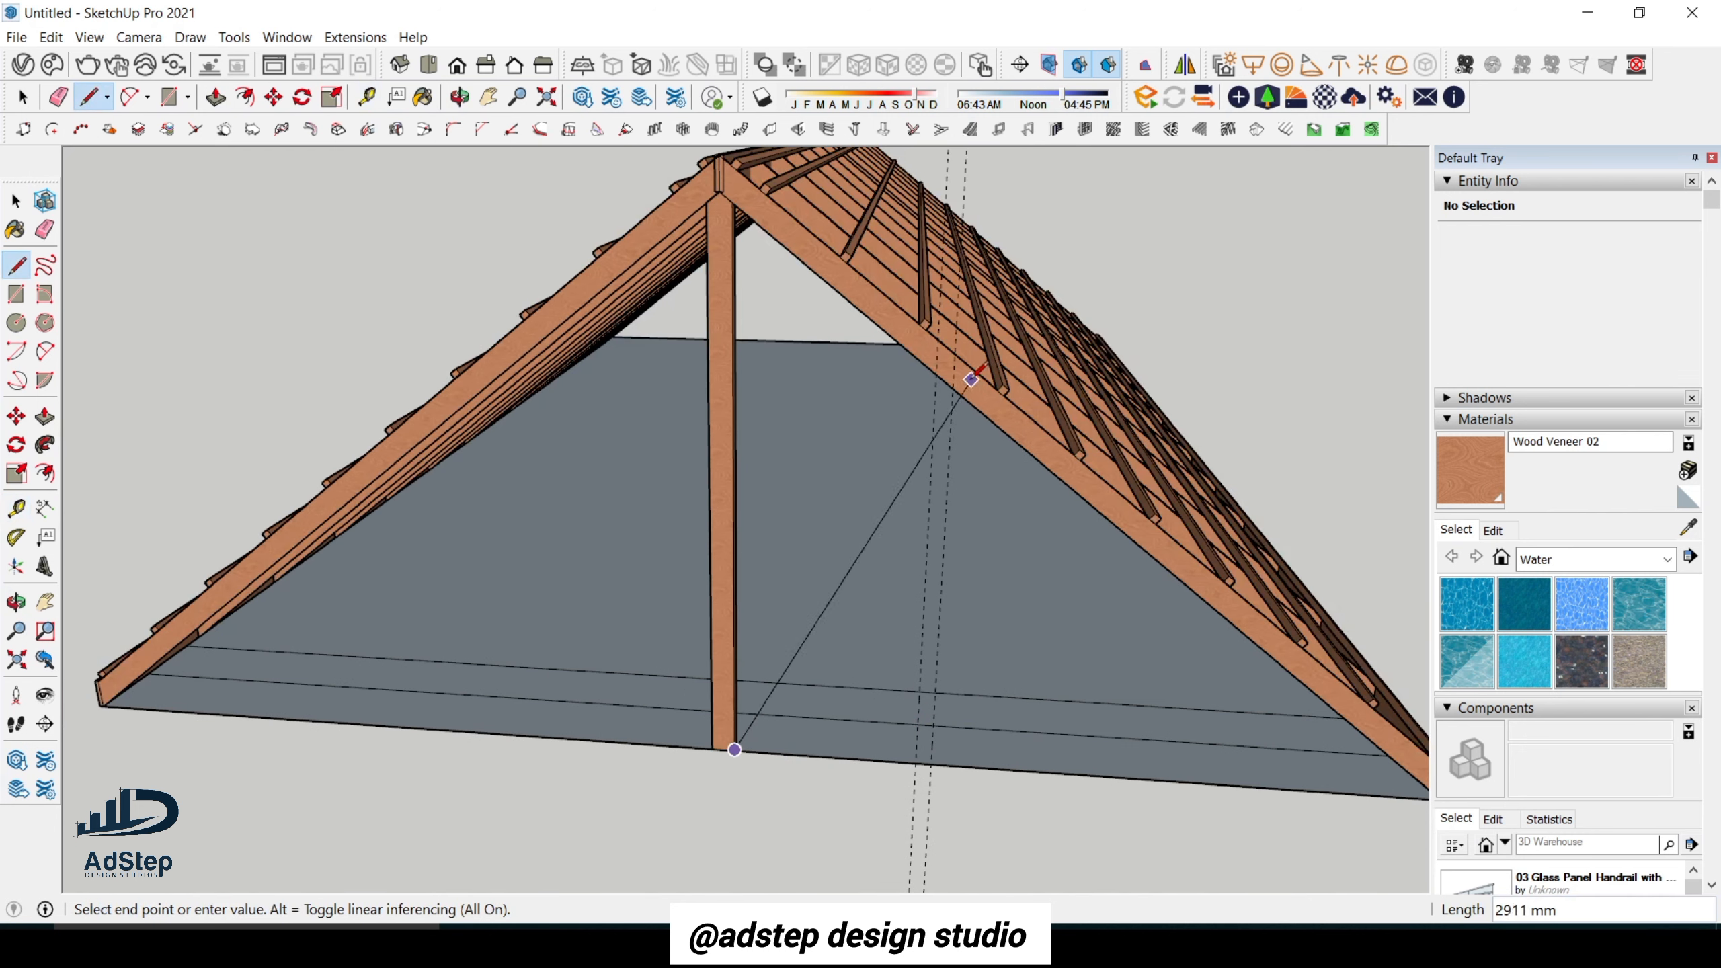
{"action": "left_click", "coordinate": [953, 388]}
Offset a parallel guide 100 mm from the diagonal line, on its king-post side.
{"action": "scroll", "coordinate": [753, 709], "scroll_direction": "up", "scroll_amount": 5}
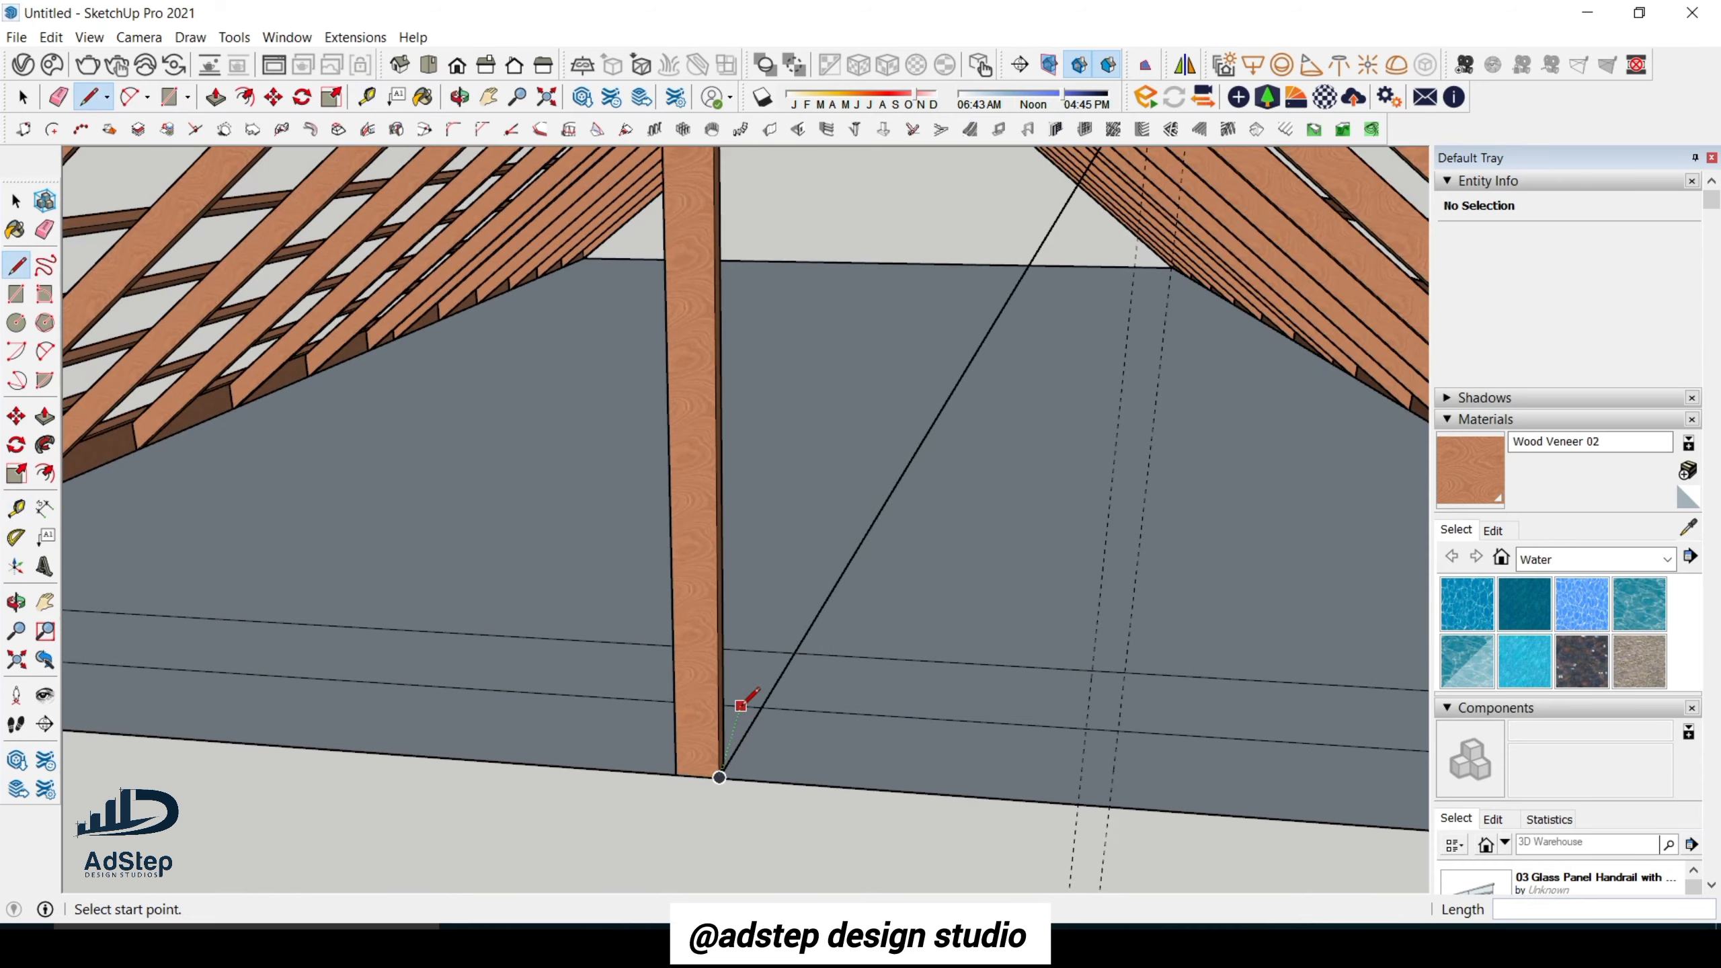
{"action": "key", "text": "t"}
{"action": "scroll", "coordinate": [741, 643], "scroll_direction": "down", "scroll_amount": 3}
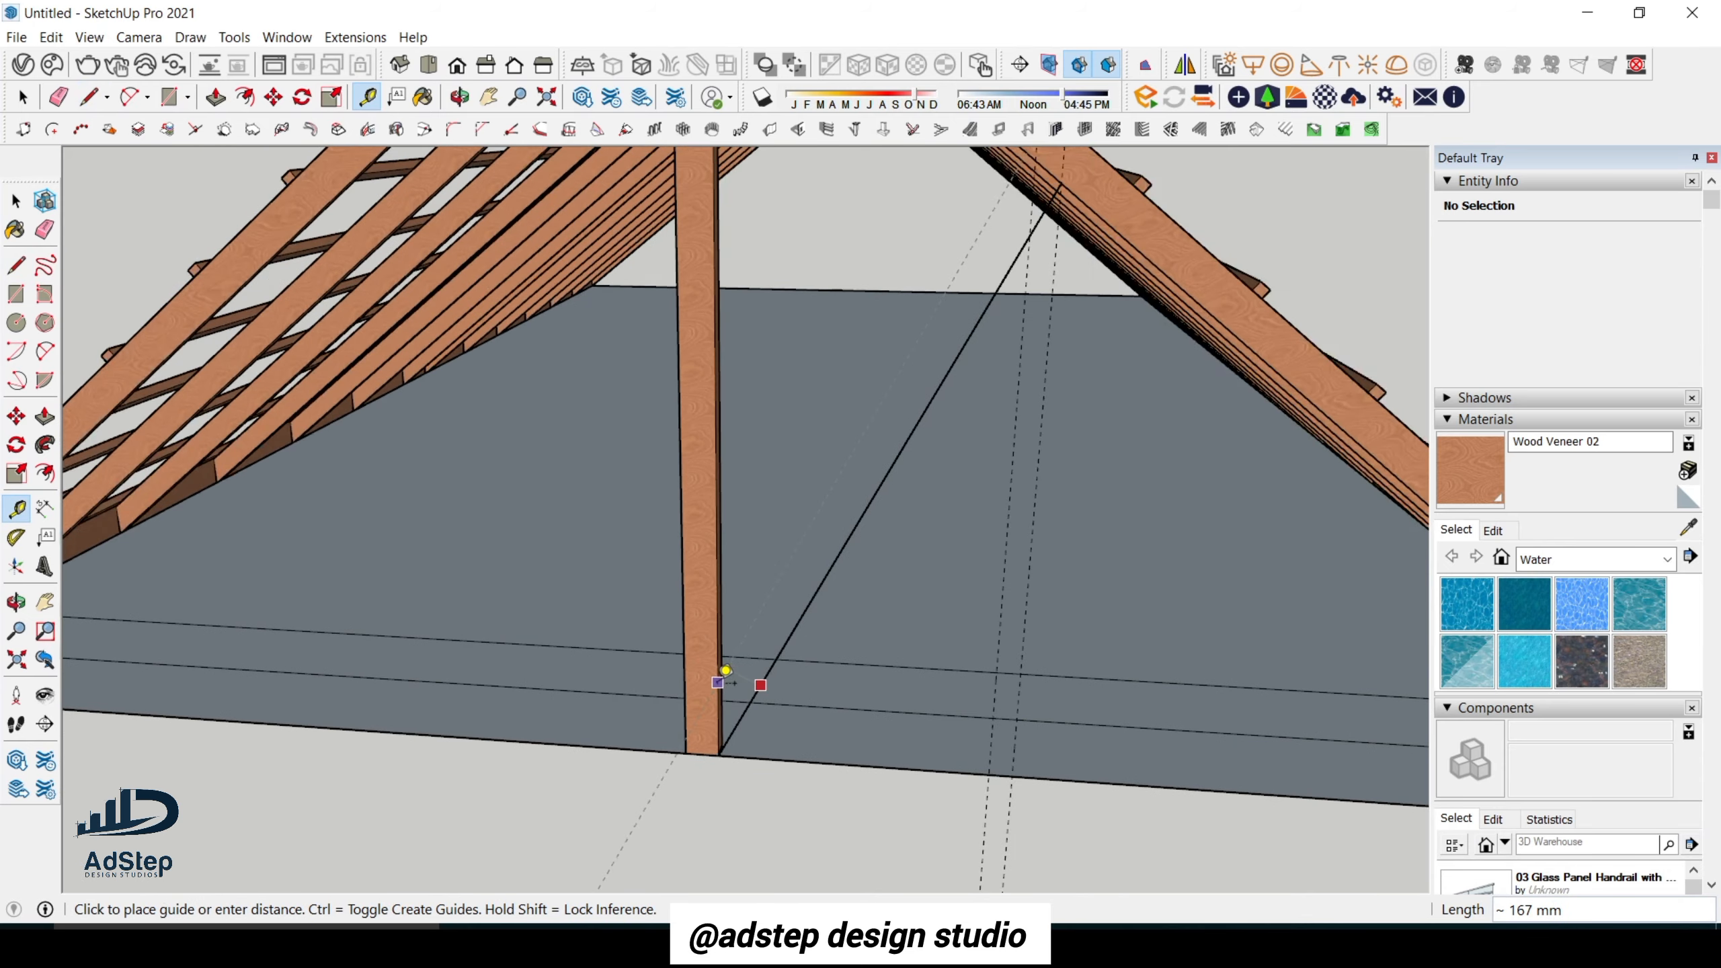
{"action": "scroll", "coordinate": [911, 301], "scroll_direction": "up", "scroll_amount": 1}
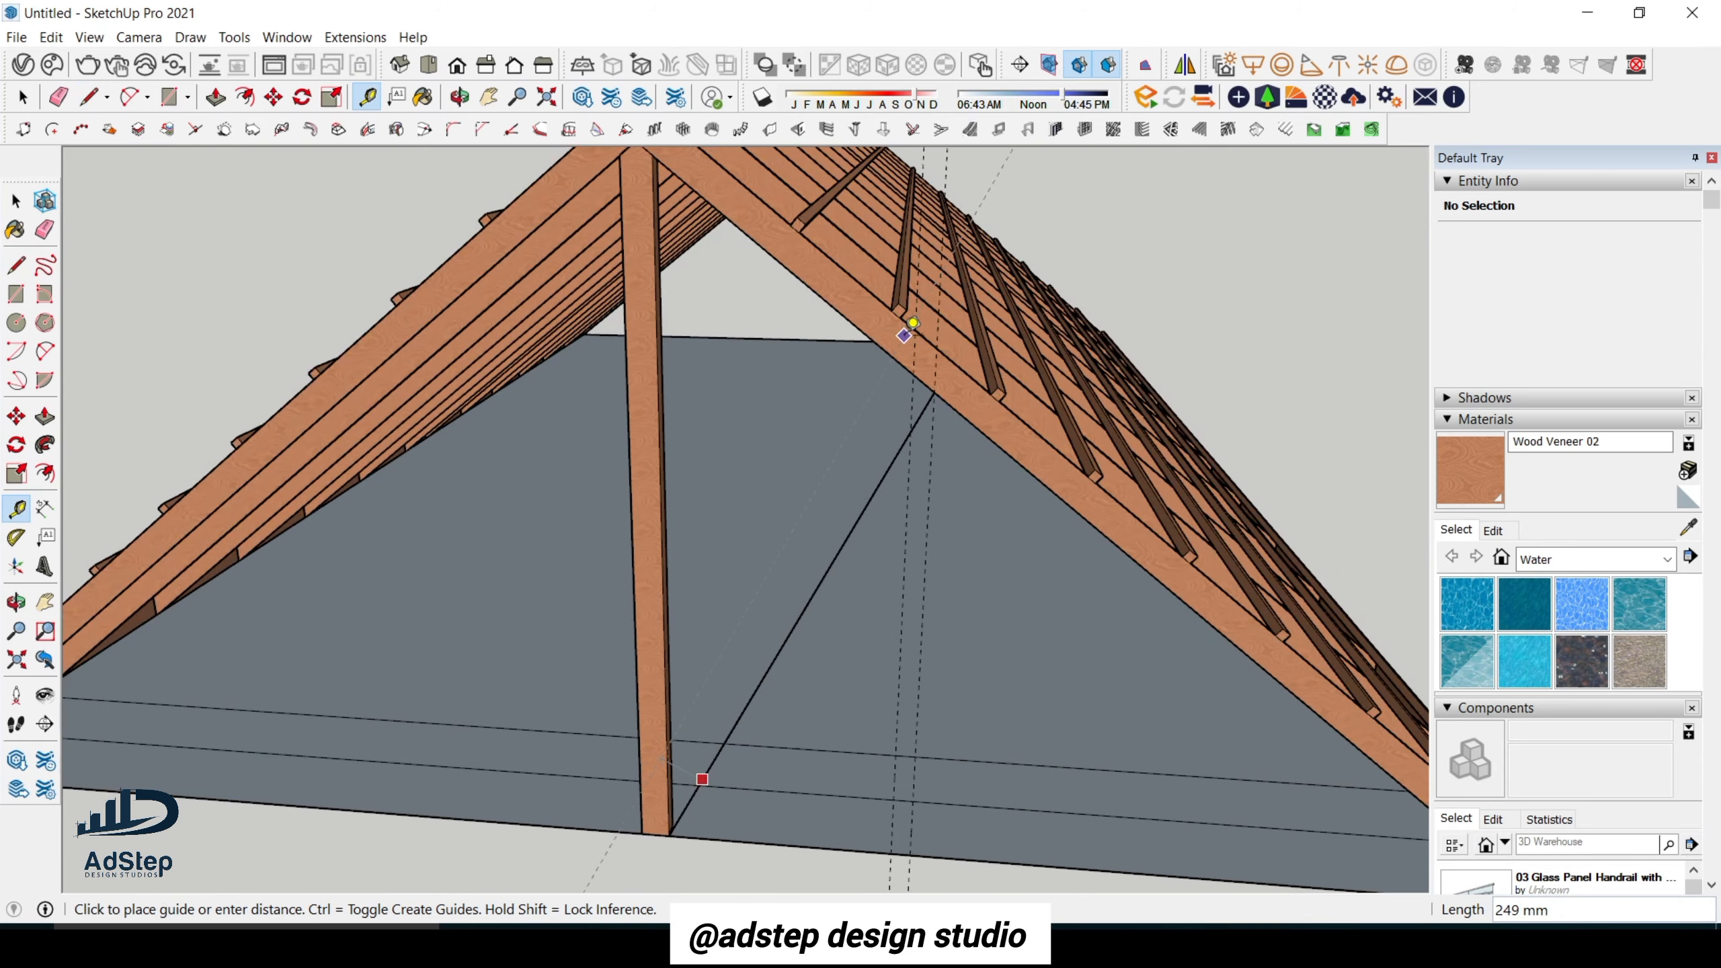
{"action": "type", "text": "100"}
{"action": "key", "text": "Return"}
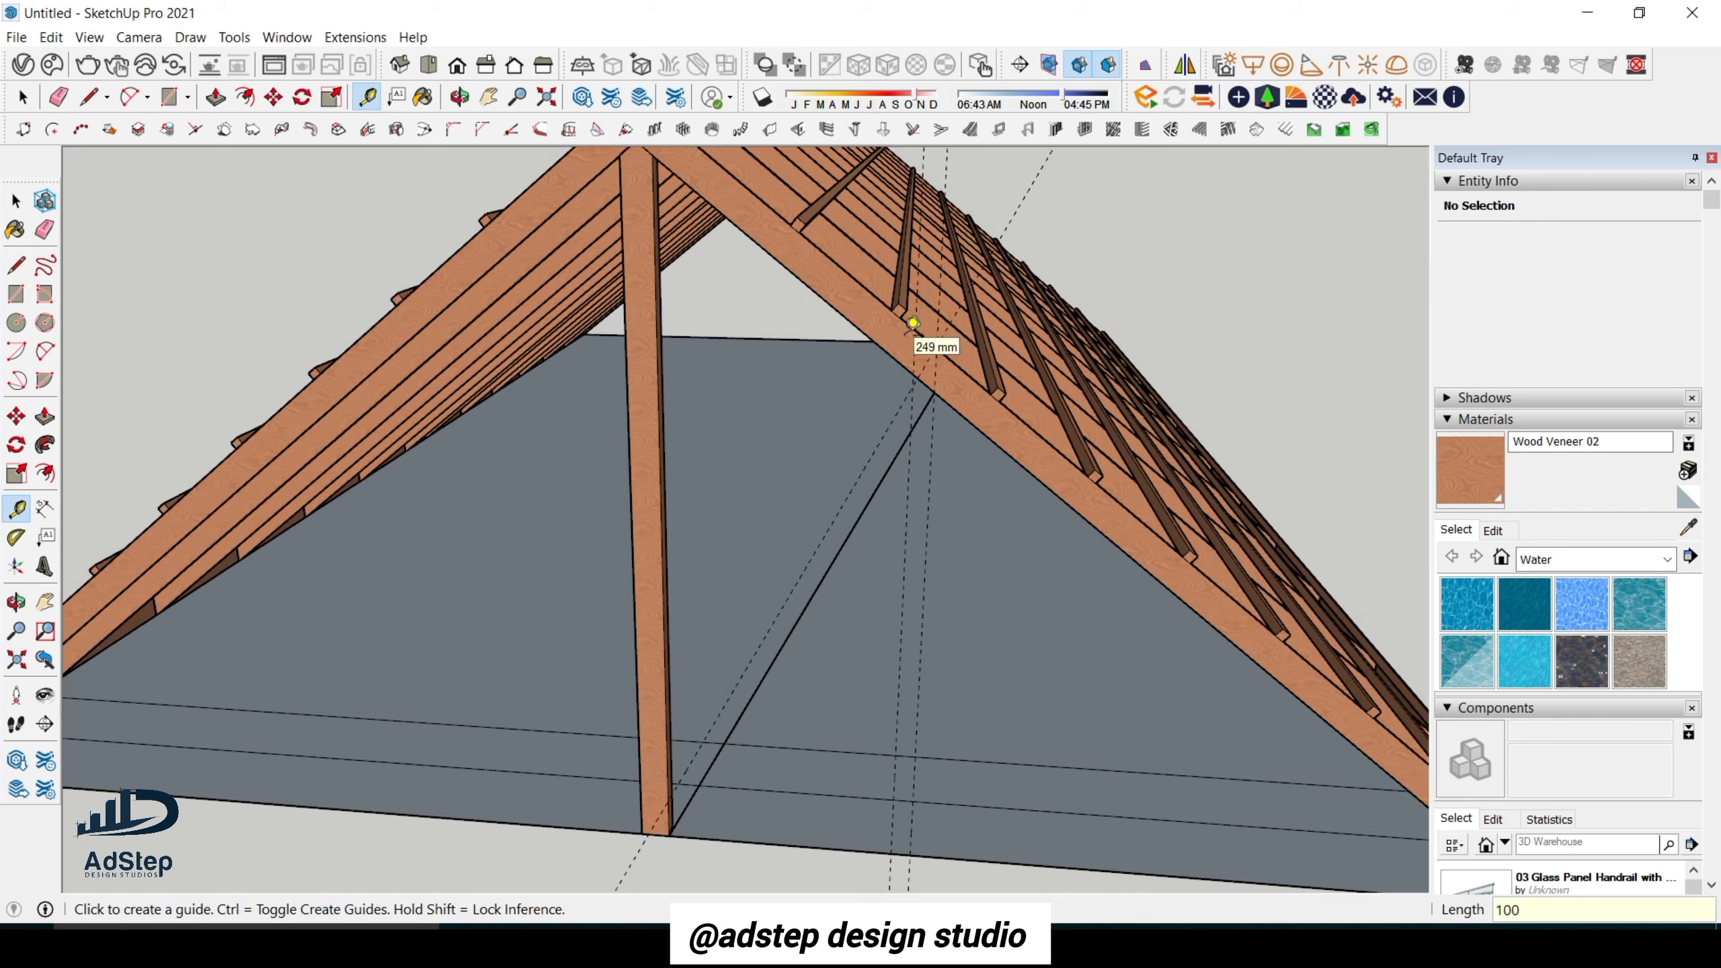
Draw a second diagonal line along the parallel guide from the king post's right edge to the right rafter's underside.
{"action": "scroll", "coordinate": [905, 335], "scroll_direction": "down", "scroll_amount": 1}
{"action": "scroll", "coordinate": [763, 656], "scroll_direction": "up", "scroll_amount": 3}
{"action": "key", "text": "l"}
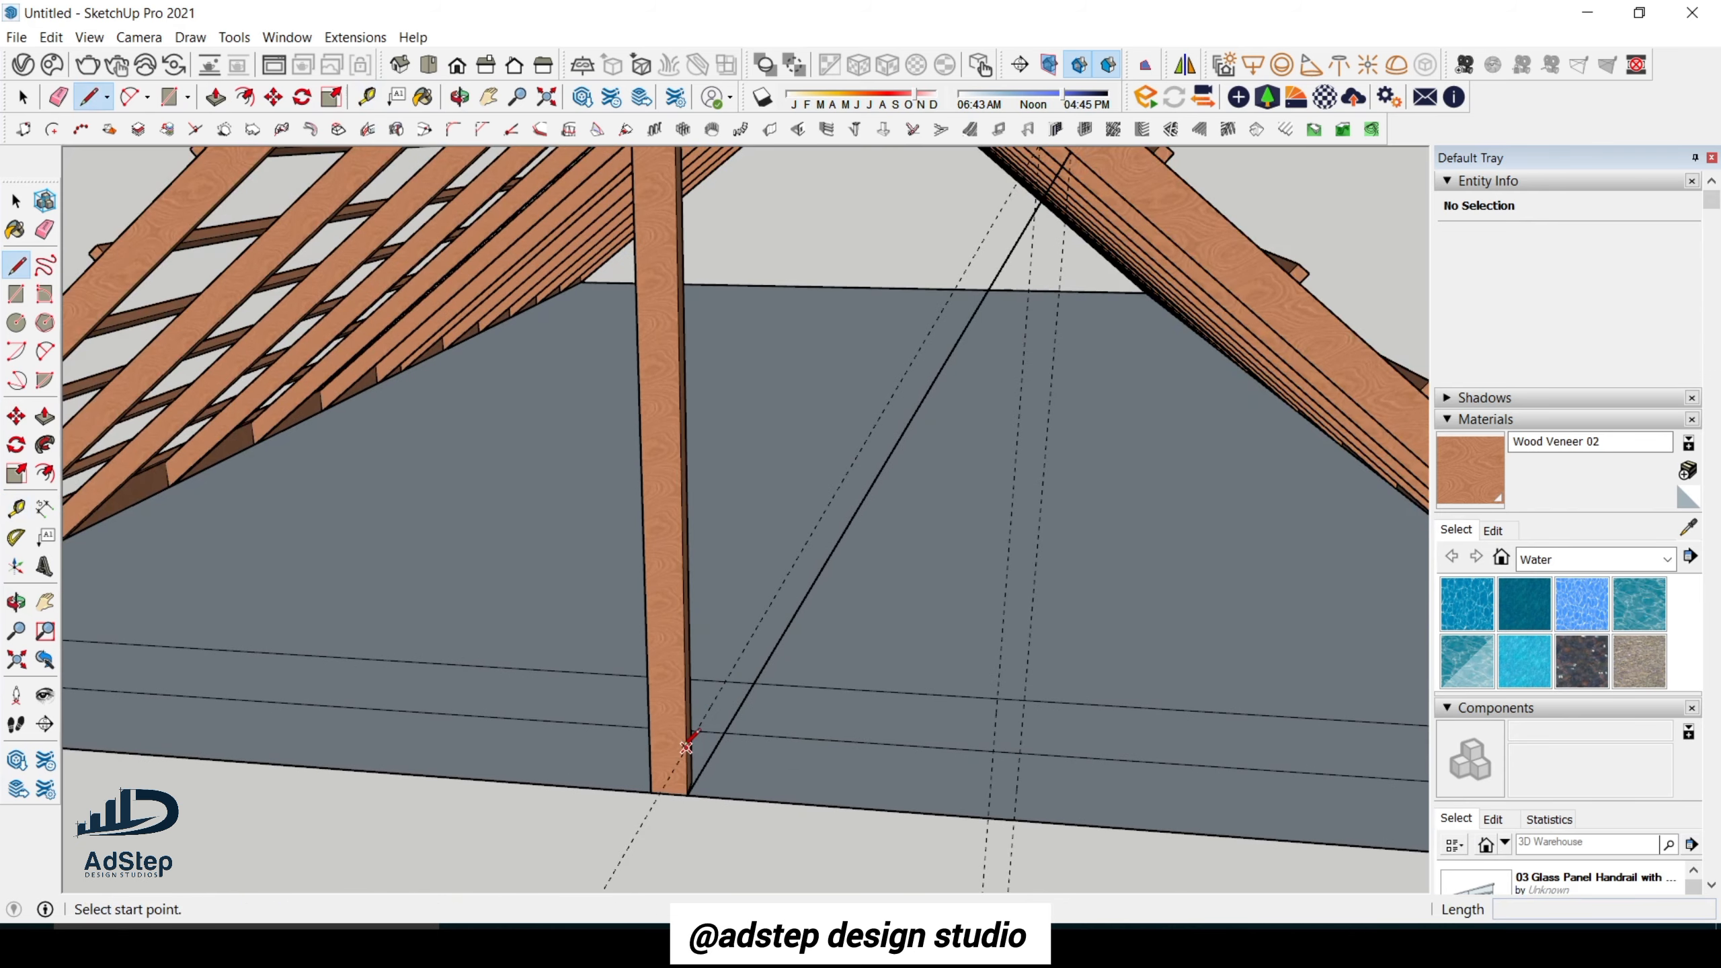
{"action": "left_click", "coordinate": [687, 748]}
{"action": "scroll", "coordinate": [688, 742], "scroll_direction": "down", "scroll_amount": 1}
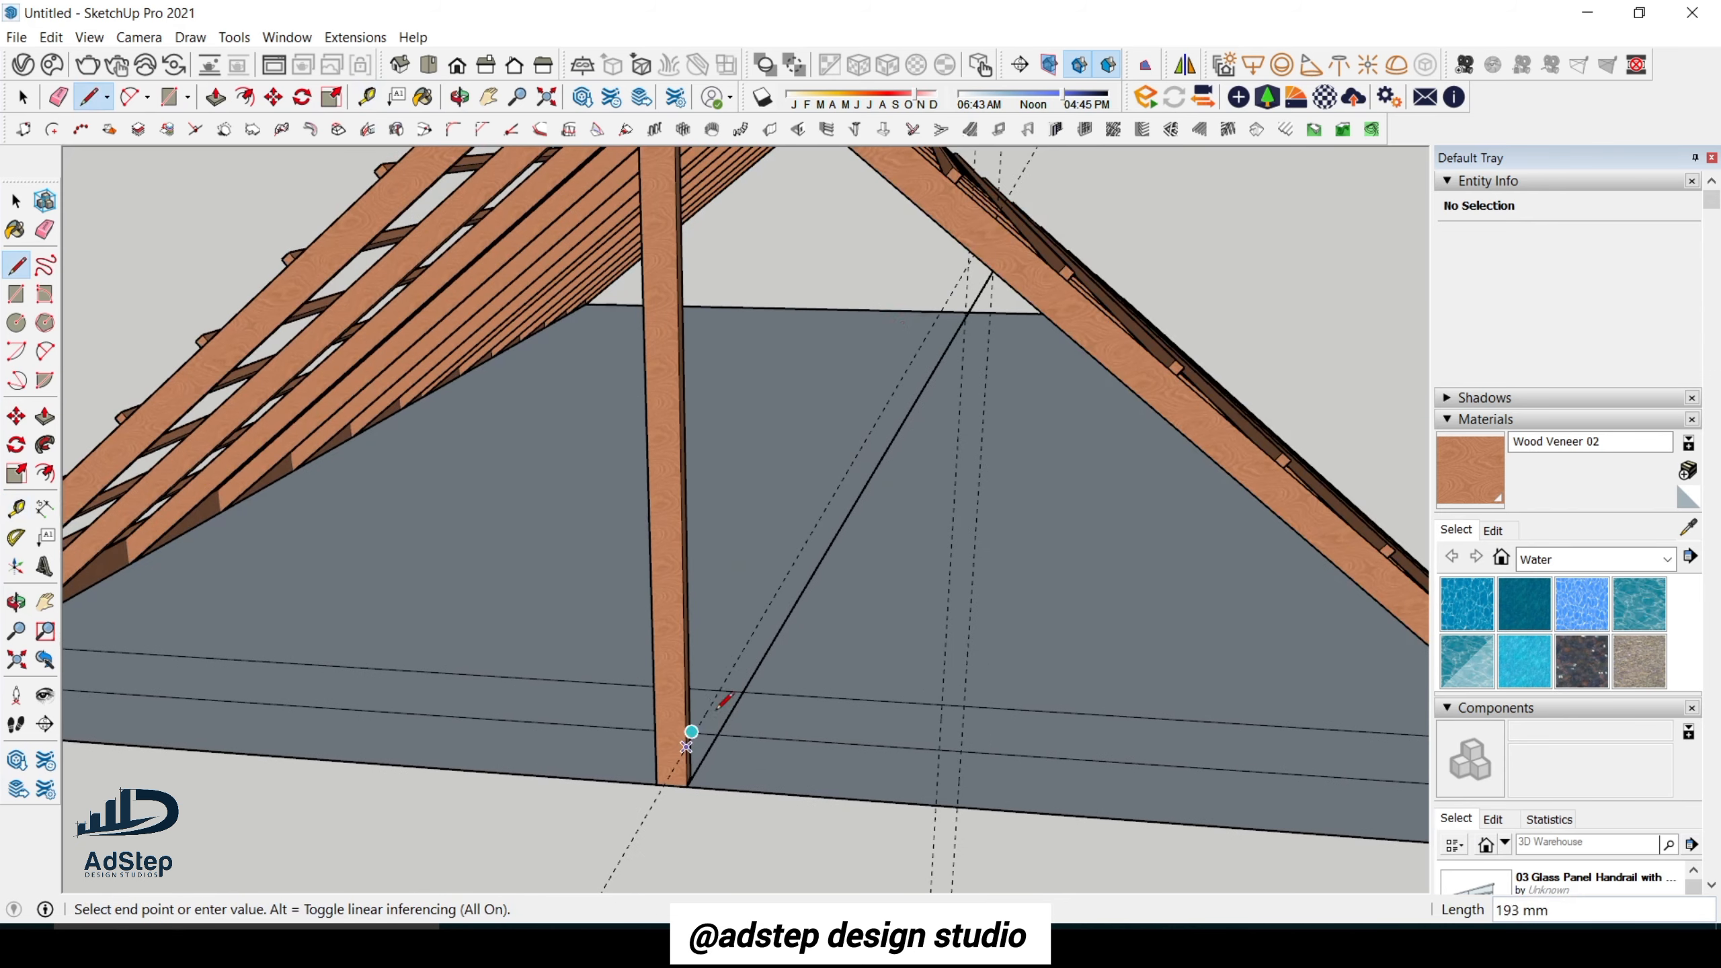
{"action": "left_click", "coordinate": [970, 250]}
{"action": "key", "text": "Escape"}
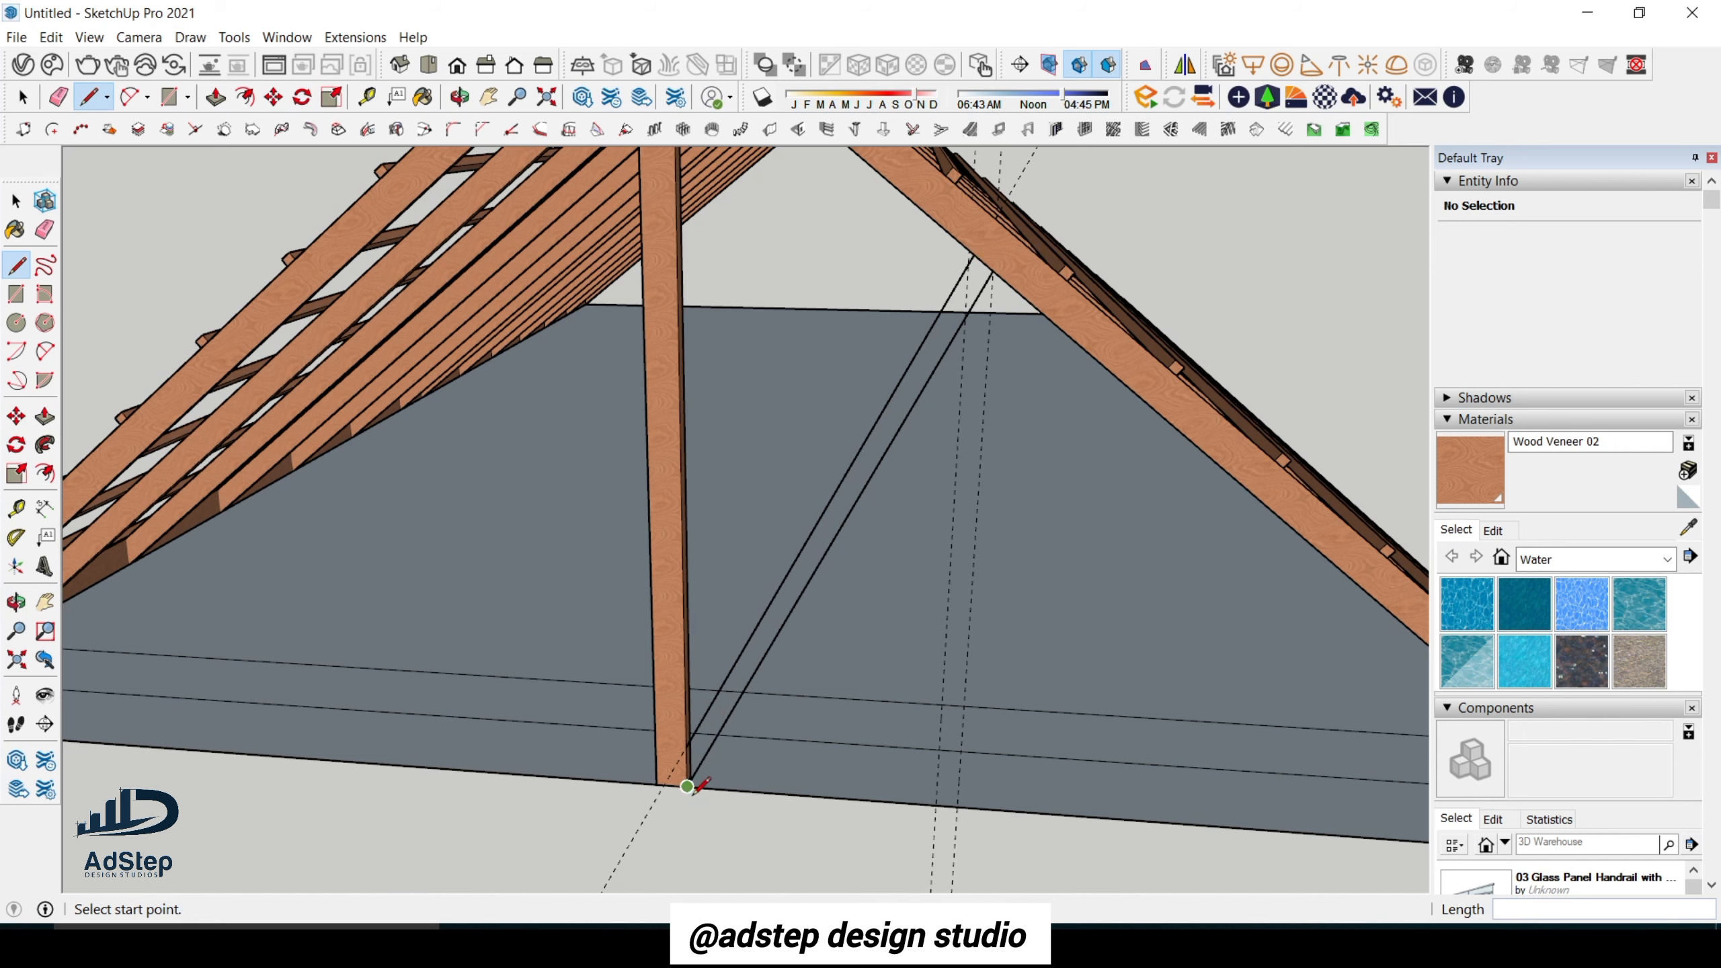
Close both ends between the two diagonal lines, along the king post and the rafter, to form the web member's face.
{"action": "left_click", "coordinate": [687, 786]}
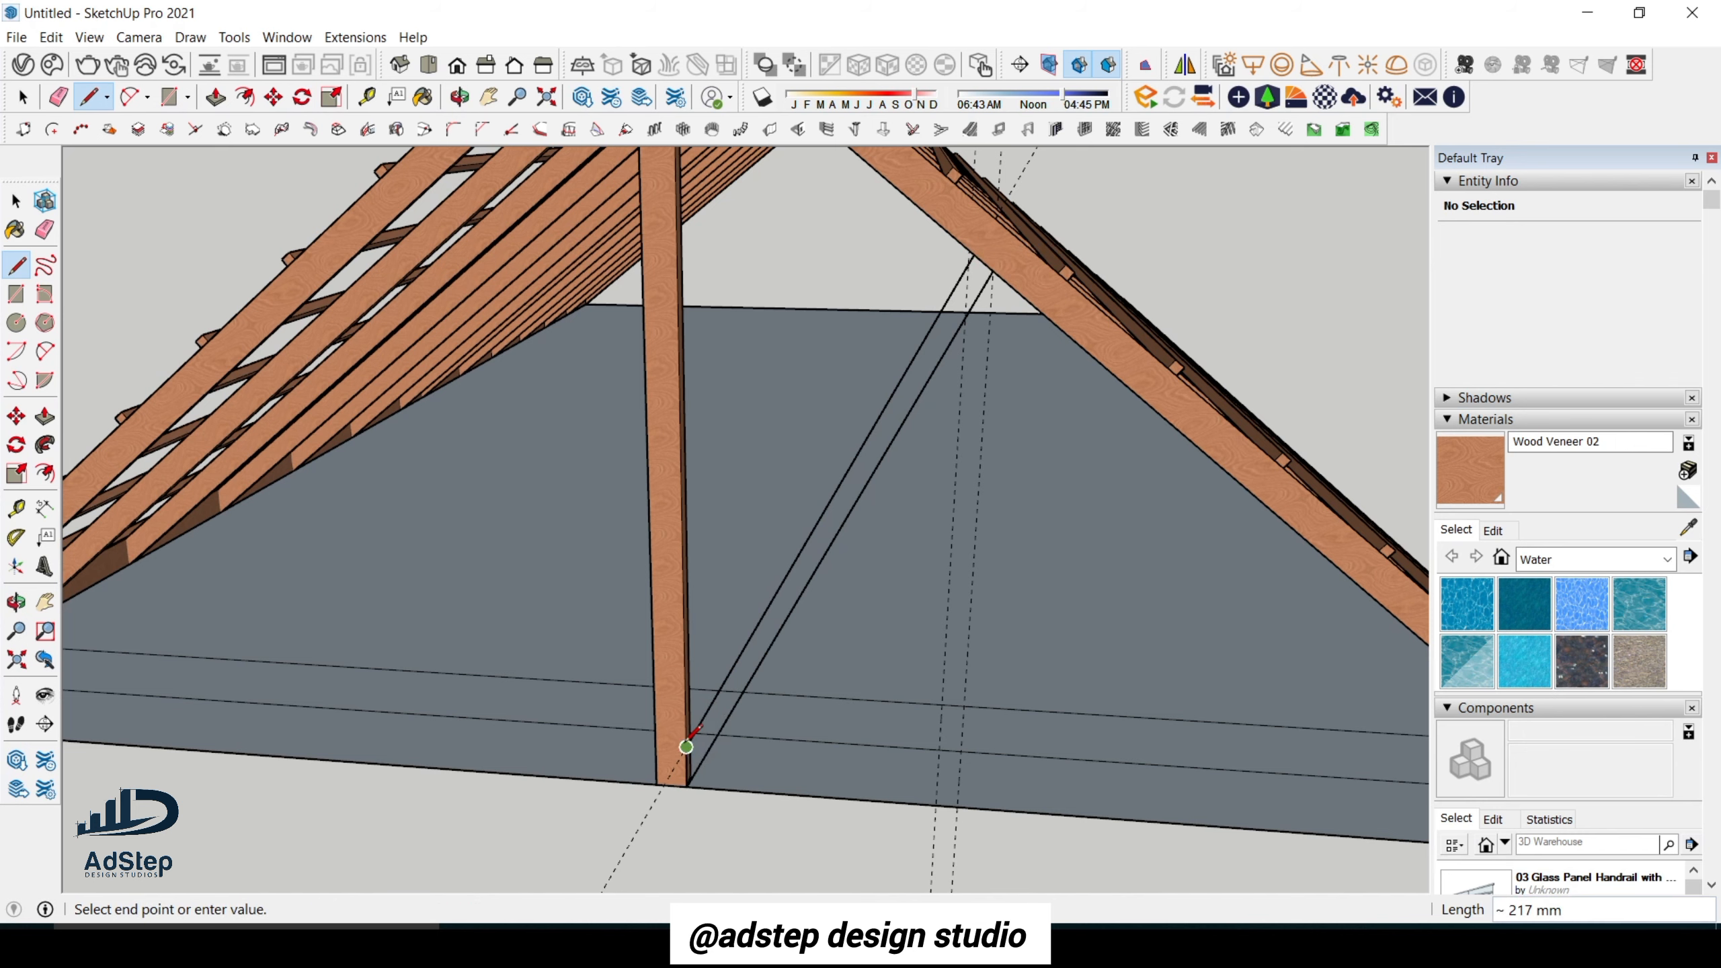
{"action": "left_click", "coordinate": [686, 746]}
{"action": "left_click", "coordinate": [974, 255]}
{"action": "left_click", "coordinate": [992, 269]}
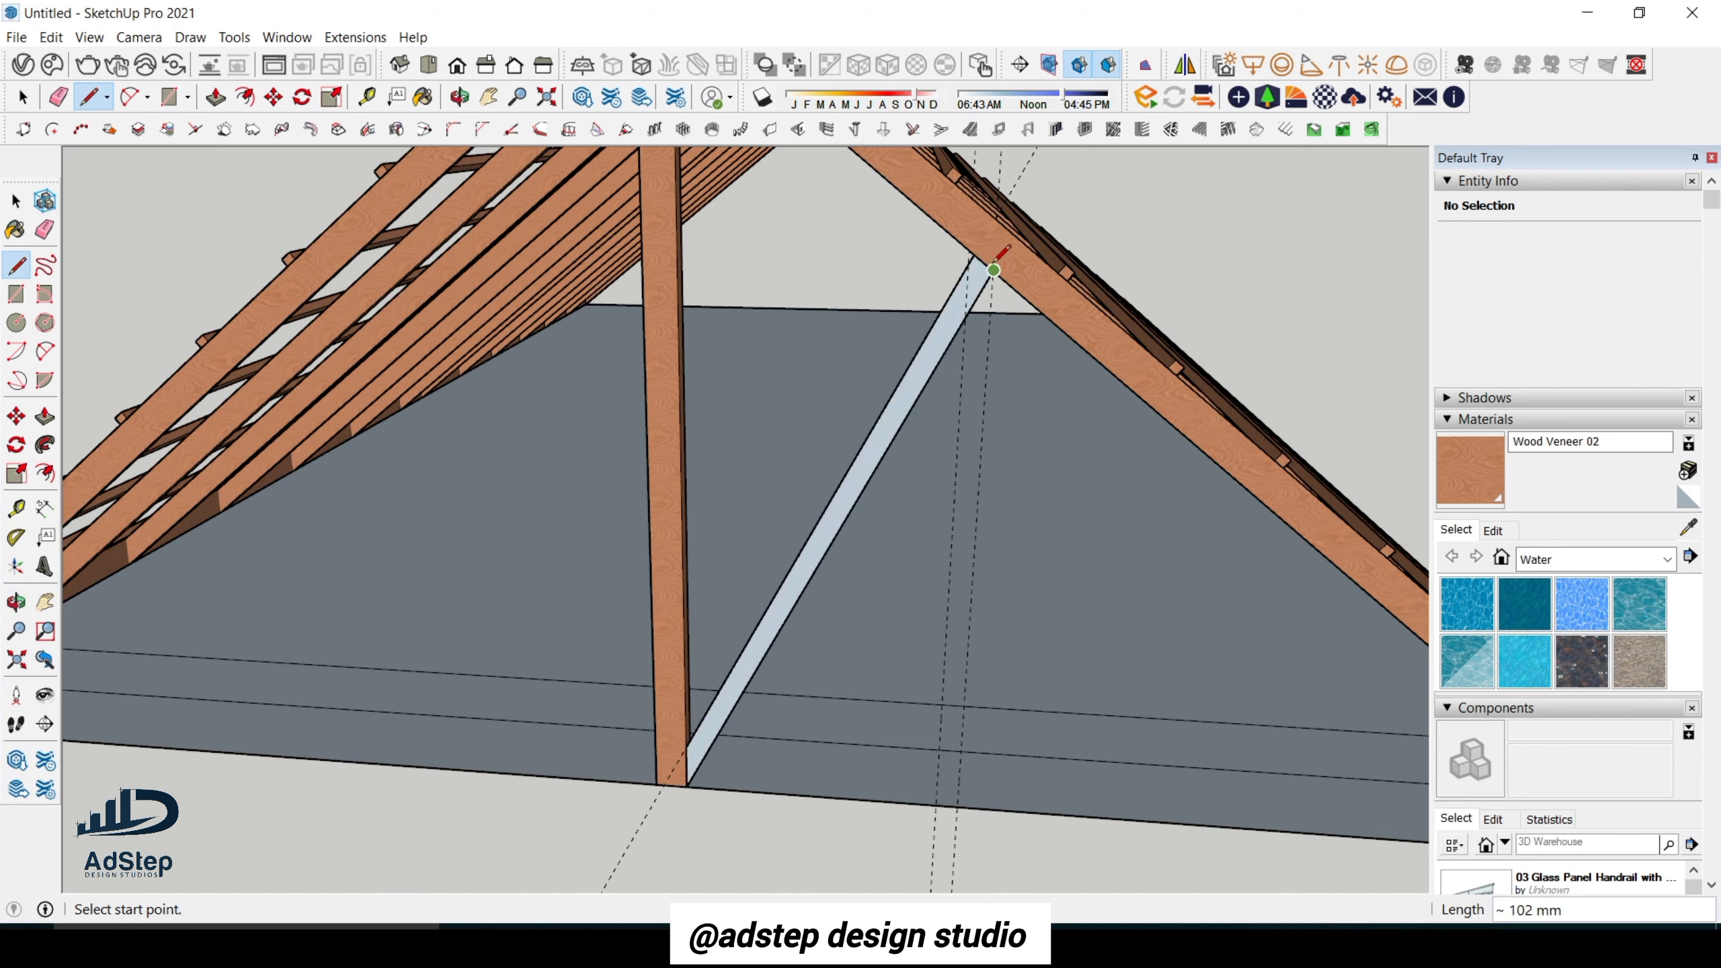
Examine the diagonal web face and where it meets the king post and the right rafter.
{"action": "scroll", "coordinate": [991, 299], "scroll_direction": "down", "scroll_amount": 2}
{"action": "key", "text": "space"}
{"action": "middle_click_drag", "start_coordinate": [906, 378], "coordinate": [807, 507]}
{"action": "scroll", "coordinate": [898, 476], "scroll_direction": "up", "scroll_amount": 3}
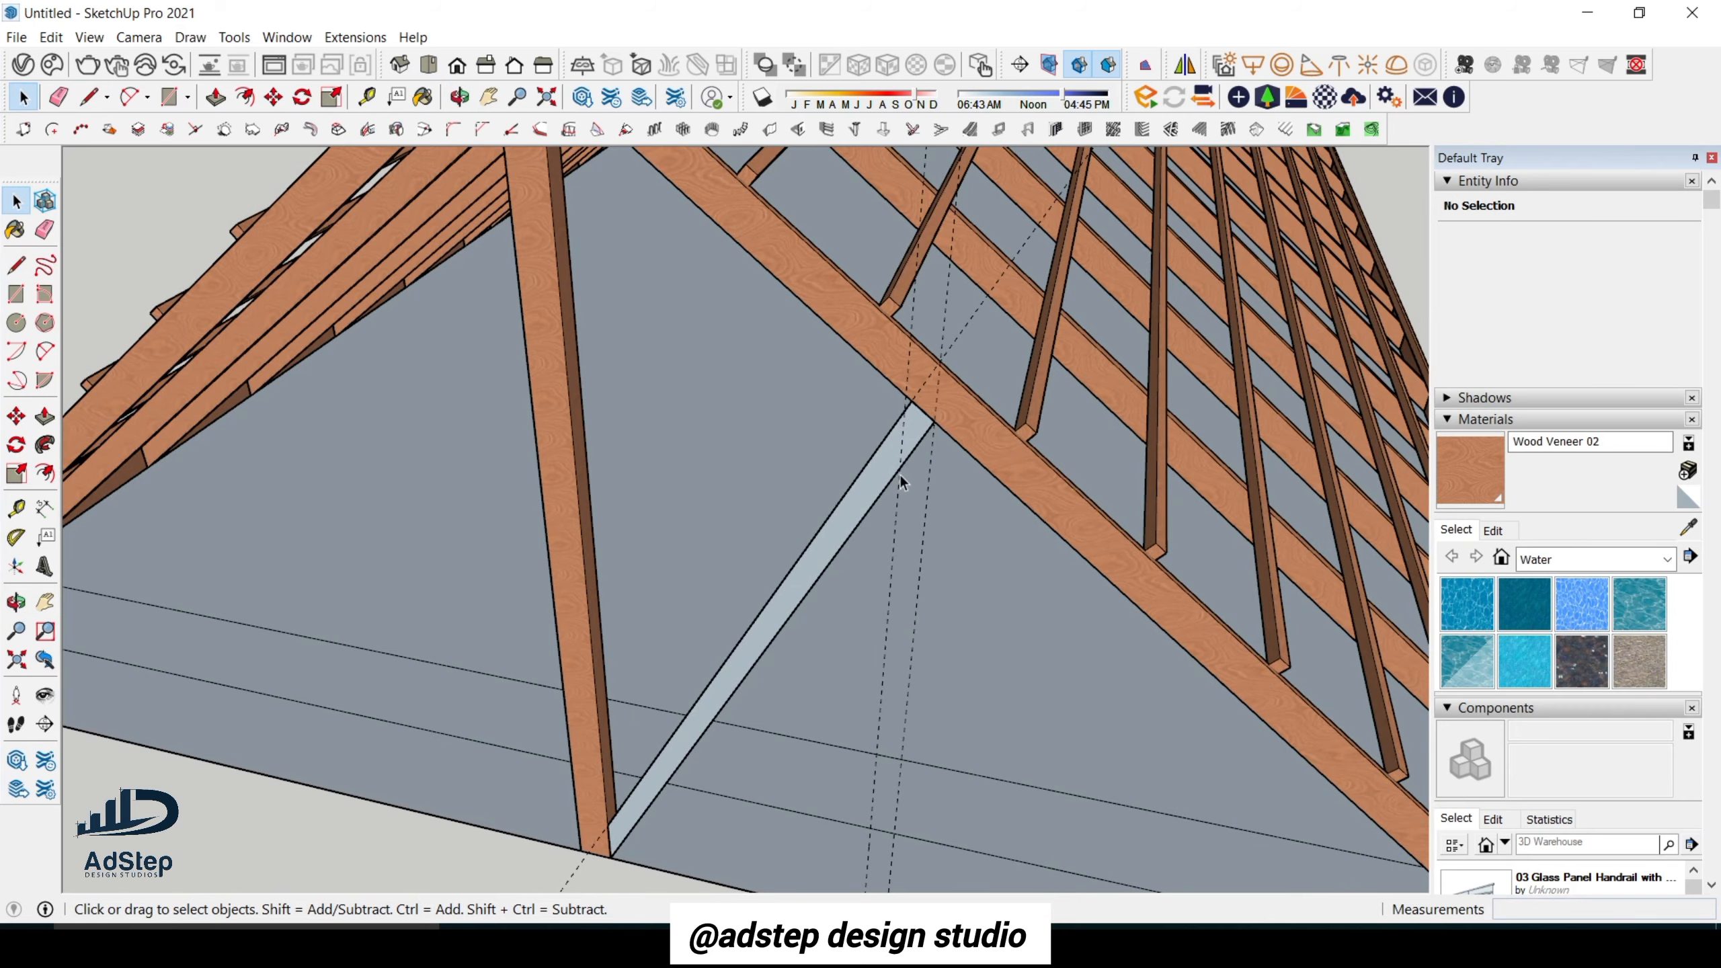
{"action": "scroll", "coordinate": [901, 473], "scroll_direction": "up", "scroll_amount": 1}
{"action": "middle_click_drag", "start_coordinate": [901, 473], "coordinate": [988, 371]}
{"action": "scroll", "coordinate": [926, 411], "scroll_direction": "up", "scroll_amount": 1}
{"action": "scroll", "coordinate": [928, 418], "scroll_direction": "down", "scroll_amount": 2}
{"action": "scroll", "coordinate": [753, 535], "scroll_direction": "down", "scroll_amount": 3}
{"action": "middle_click_drag", "start_coordinate": [753, 536], "coordinate": [871, 423]}
{"action": "scroll", "coordinate": [863, 394], "scroll_direction": "up", "scroll_amount": 2}
{"action": "scroll", "coordinate": [868, 387], "scroll_direction": "up", "scroll_amount": 2}
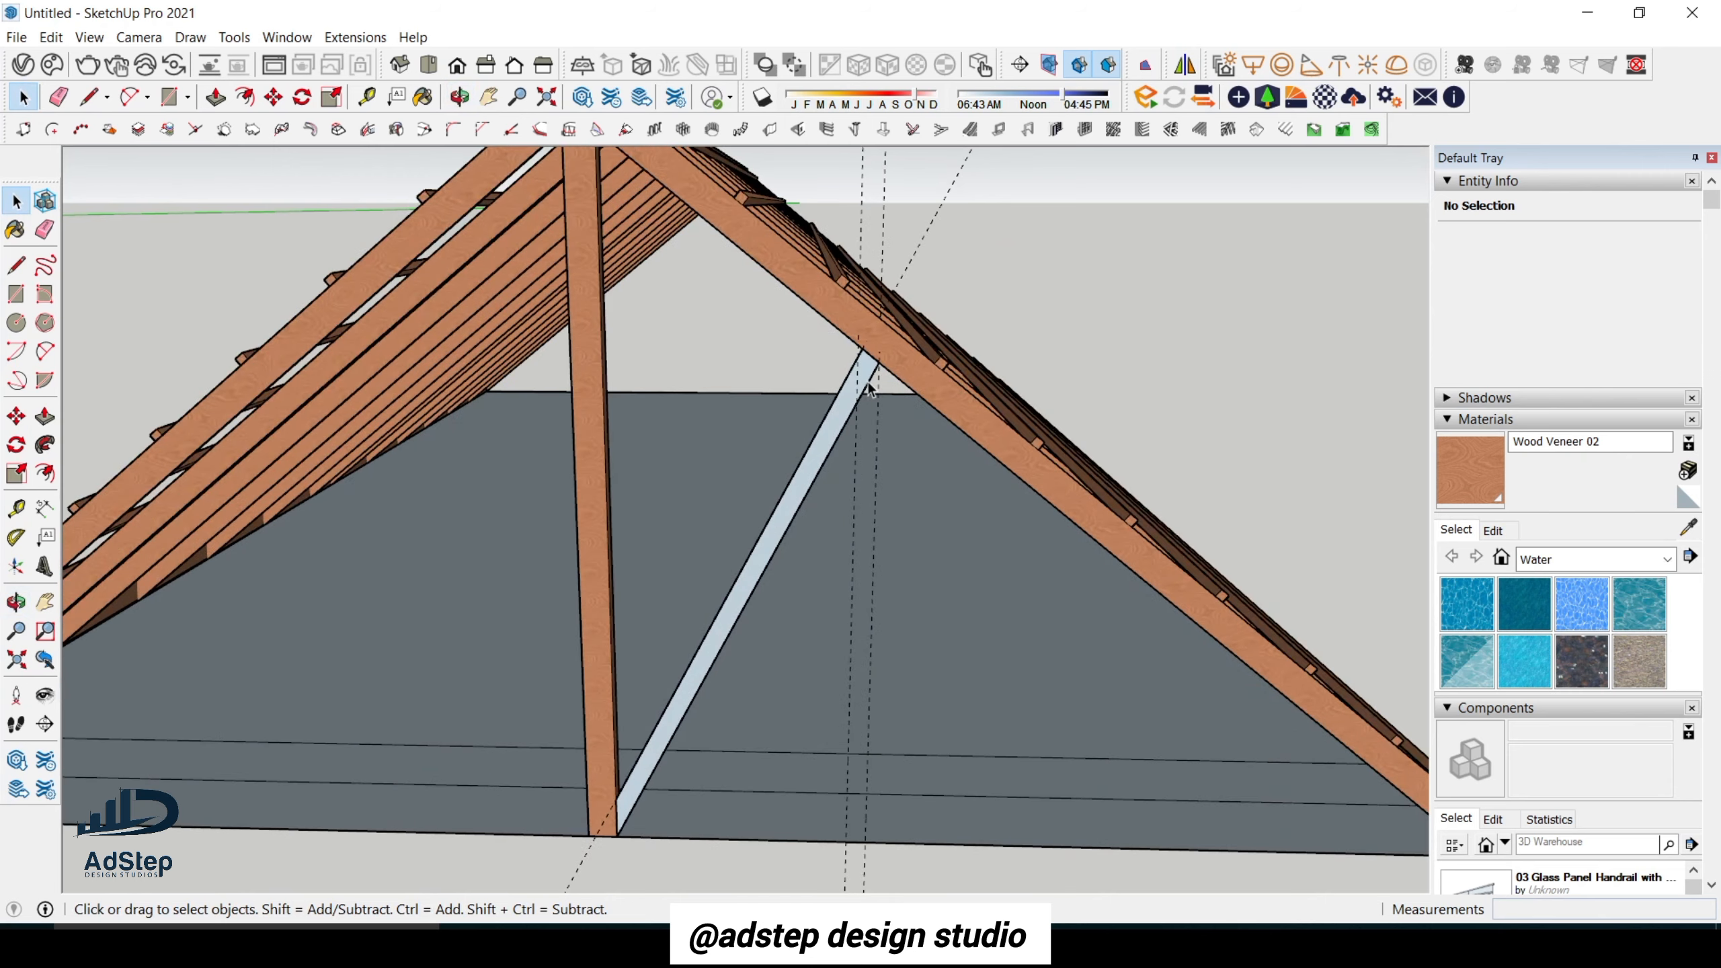
{"action": "scroll", "coordinate": [863, 364], "scroll_direction": "down", "scroll_amount": 1}
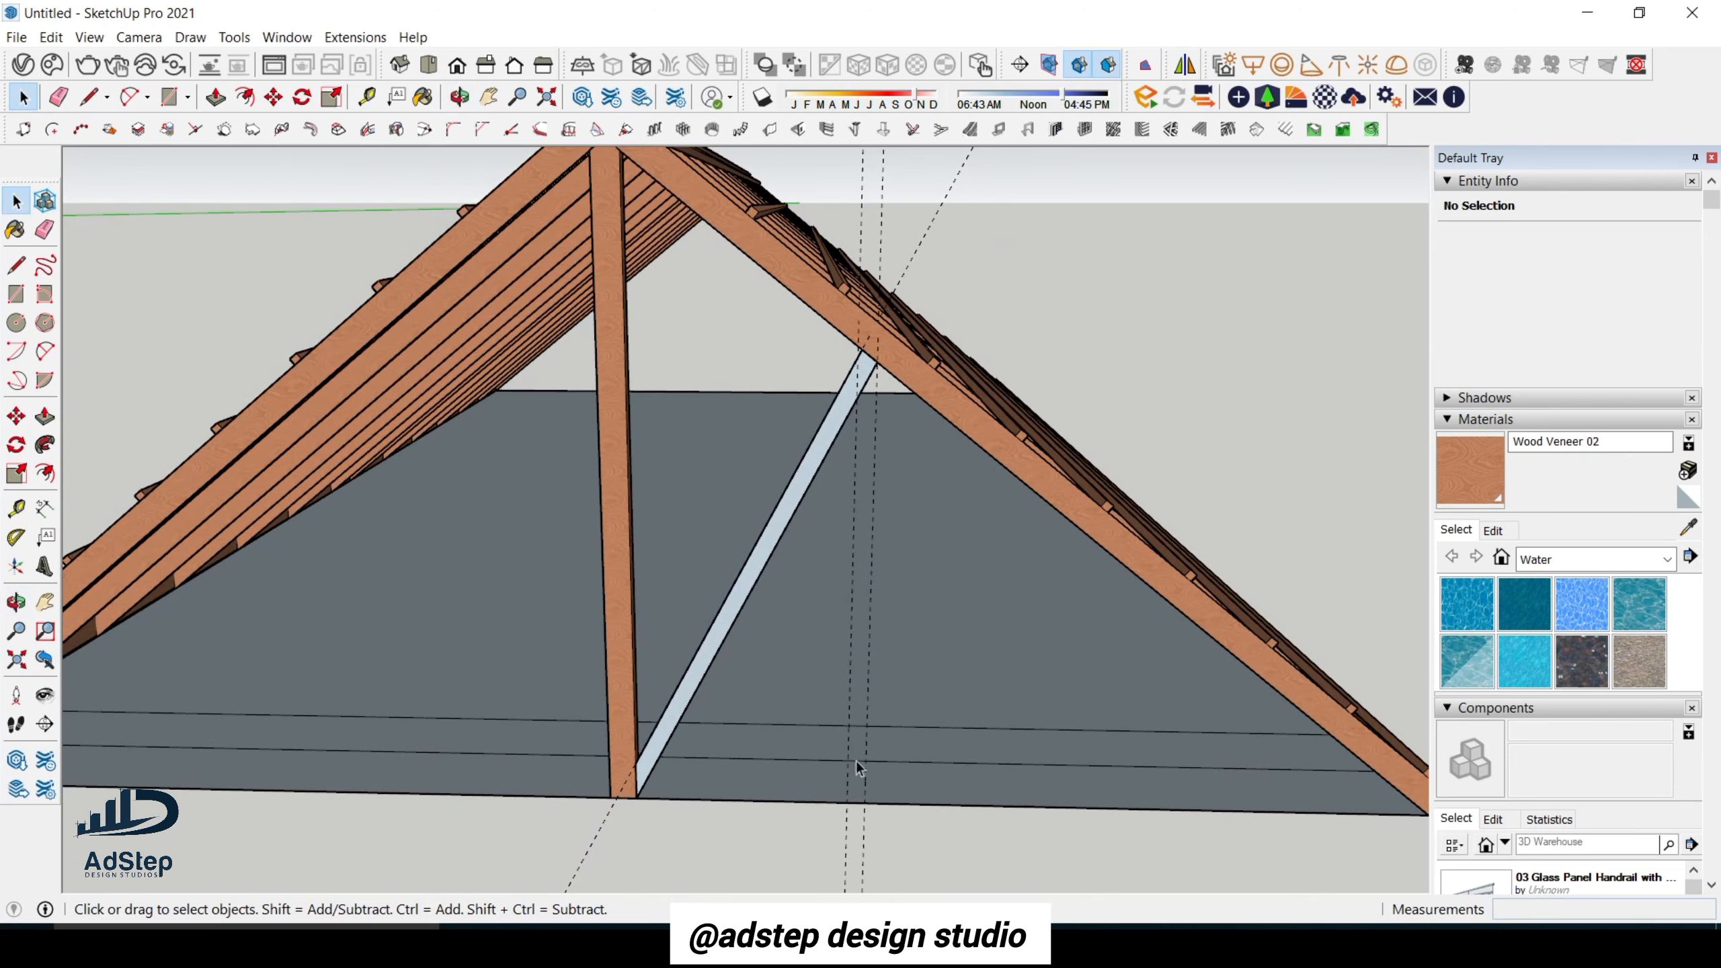
{"action": "scroll", "coordinate": [715, 331], "scroll_direction": "down", "scroll_amount": 3}
{"action": "scroll", "coordinate": [761, 331], "scroll_direction": "up", "scroll_amount": 4}
{"action": "scroll", "coordinate": [785, 329], "scroll_direction": "down", "scroll_amount": 1}
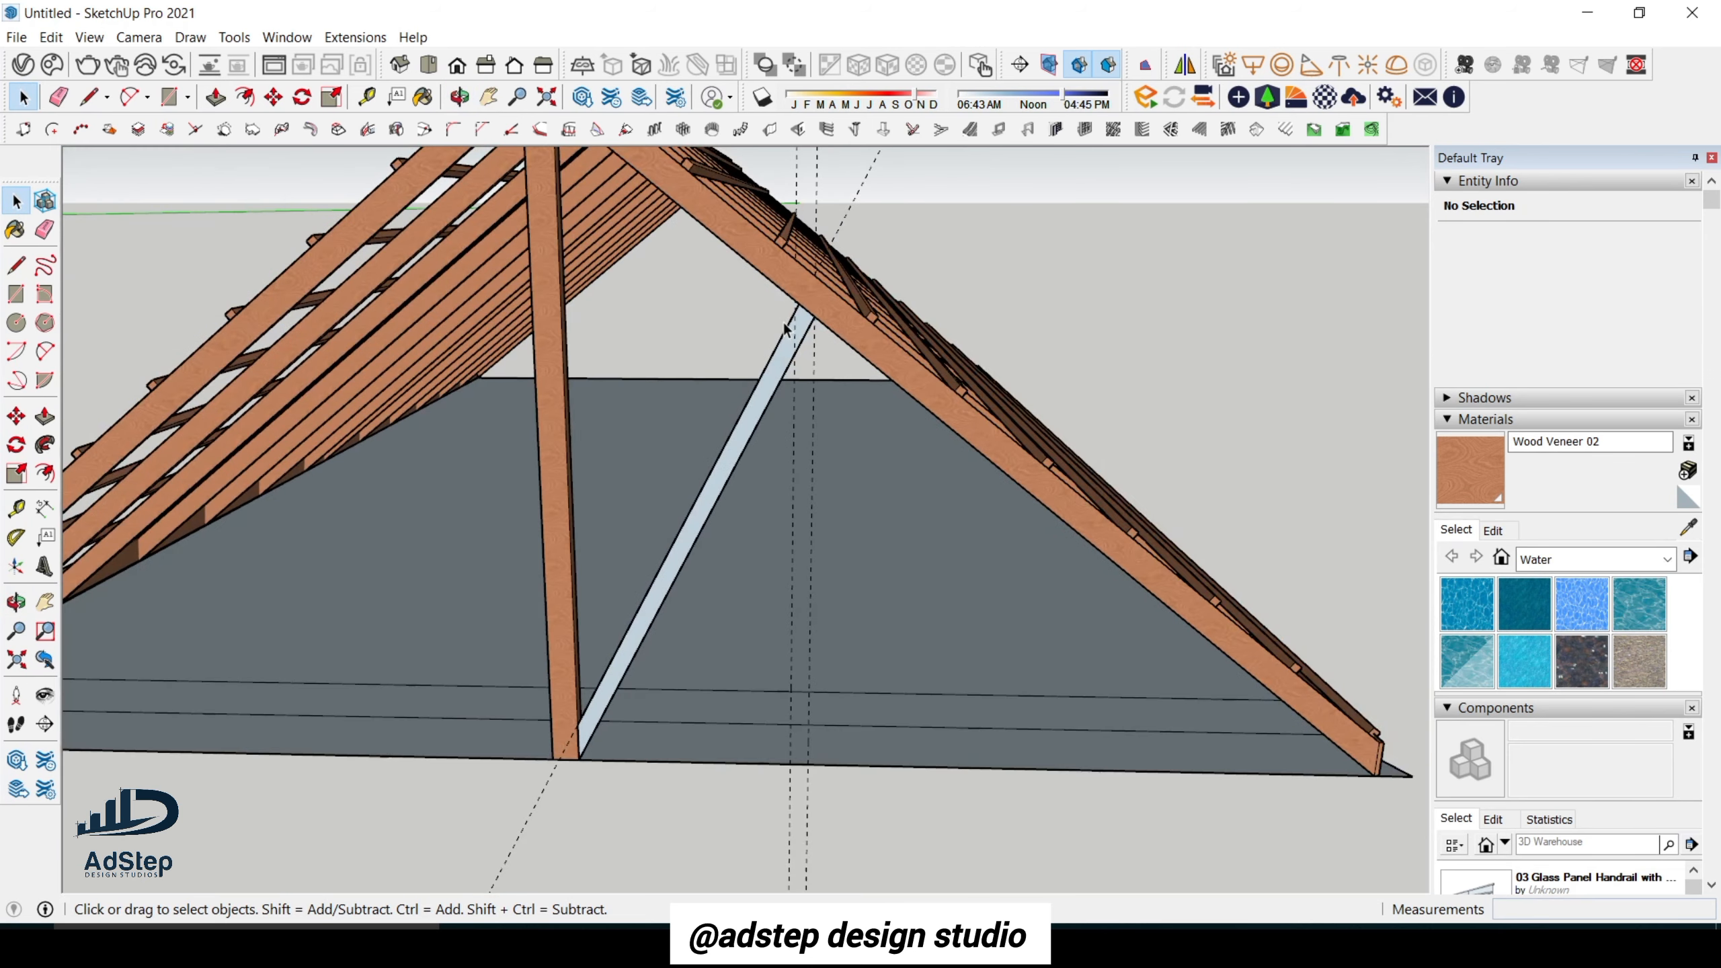
{"action": "key", "text": "l"}
{"action": "left_click", "coordinate": [800, 298]}
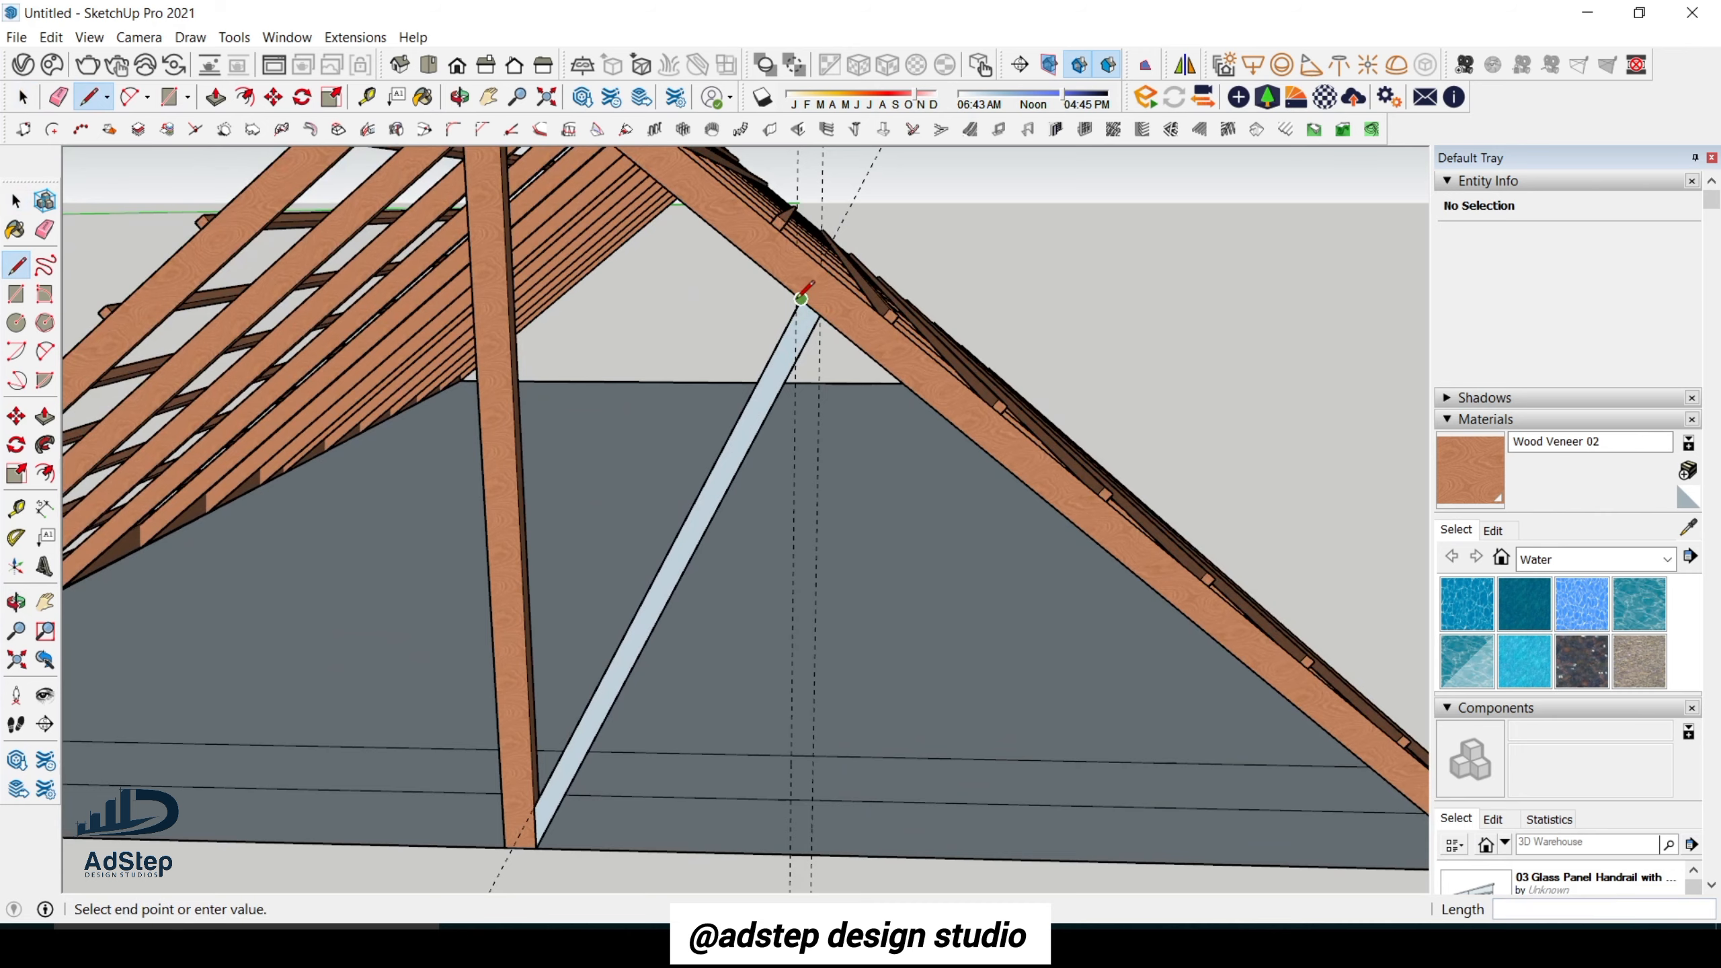
{"action": "key", "text": "Escape"}
Erase the two vertical guides at the diagonal web member's upper end.
{"action": "scroll", "coordinate": [803, 339], "scroll_direction": "up", "scroll_amount": 4}
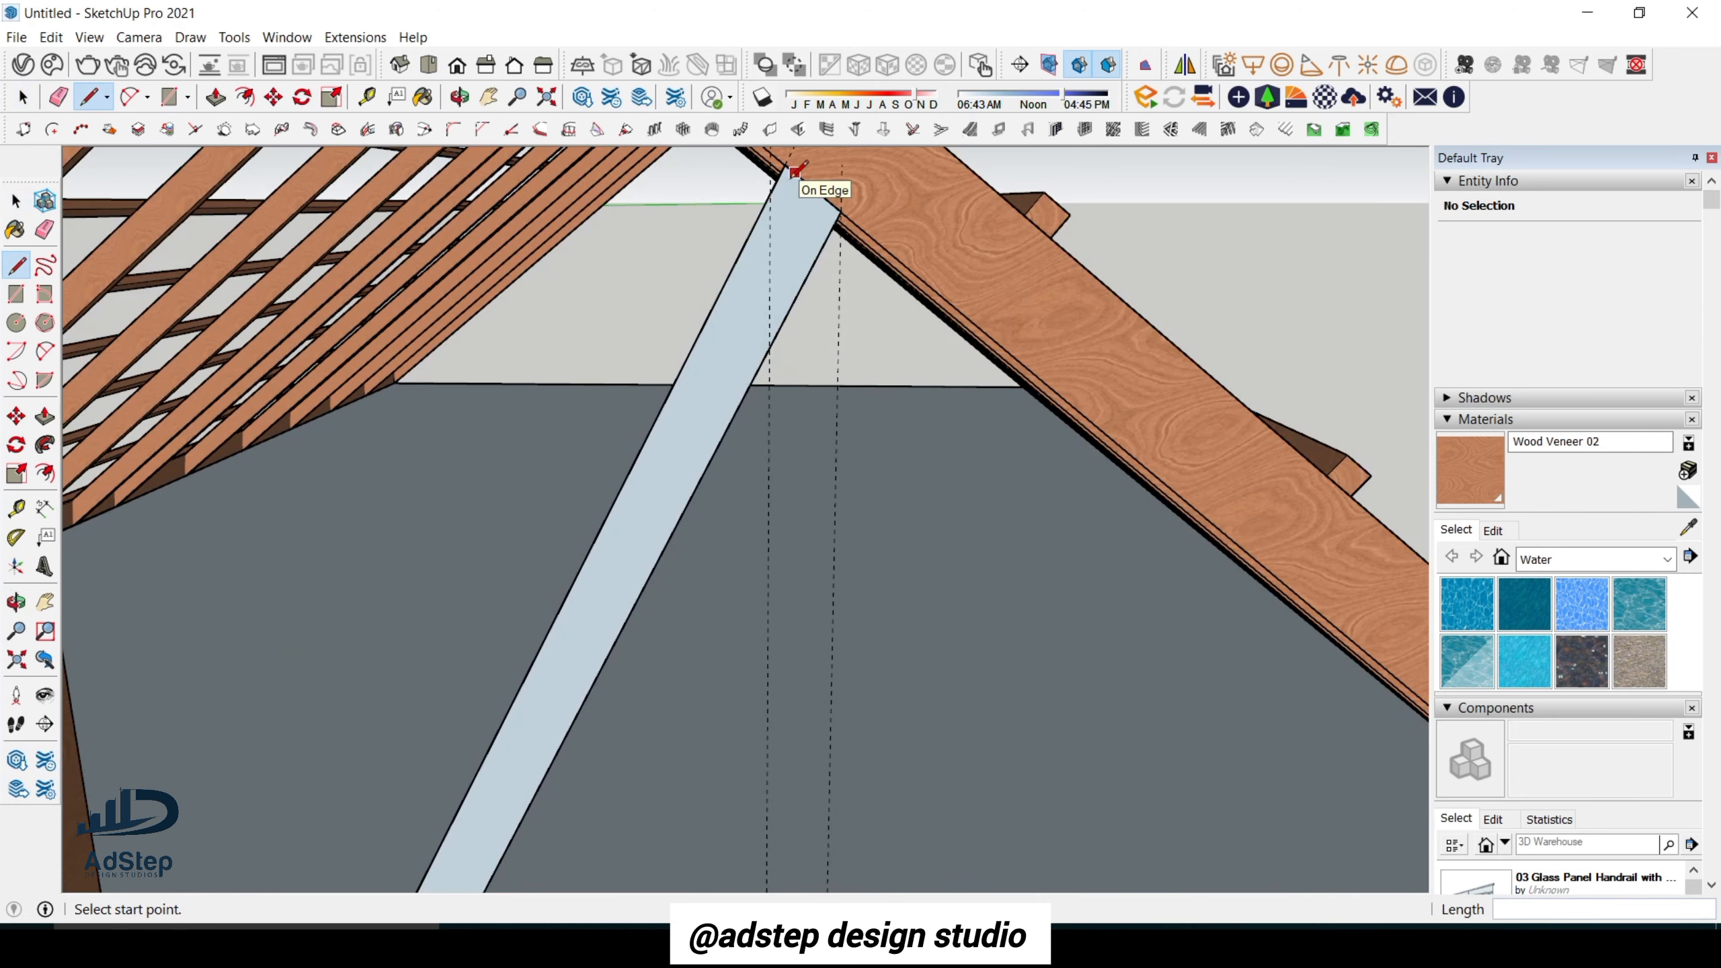
{"action": "key", "text": "e"}
{"action": "left_click", "coordinate": [771, 307]}
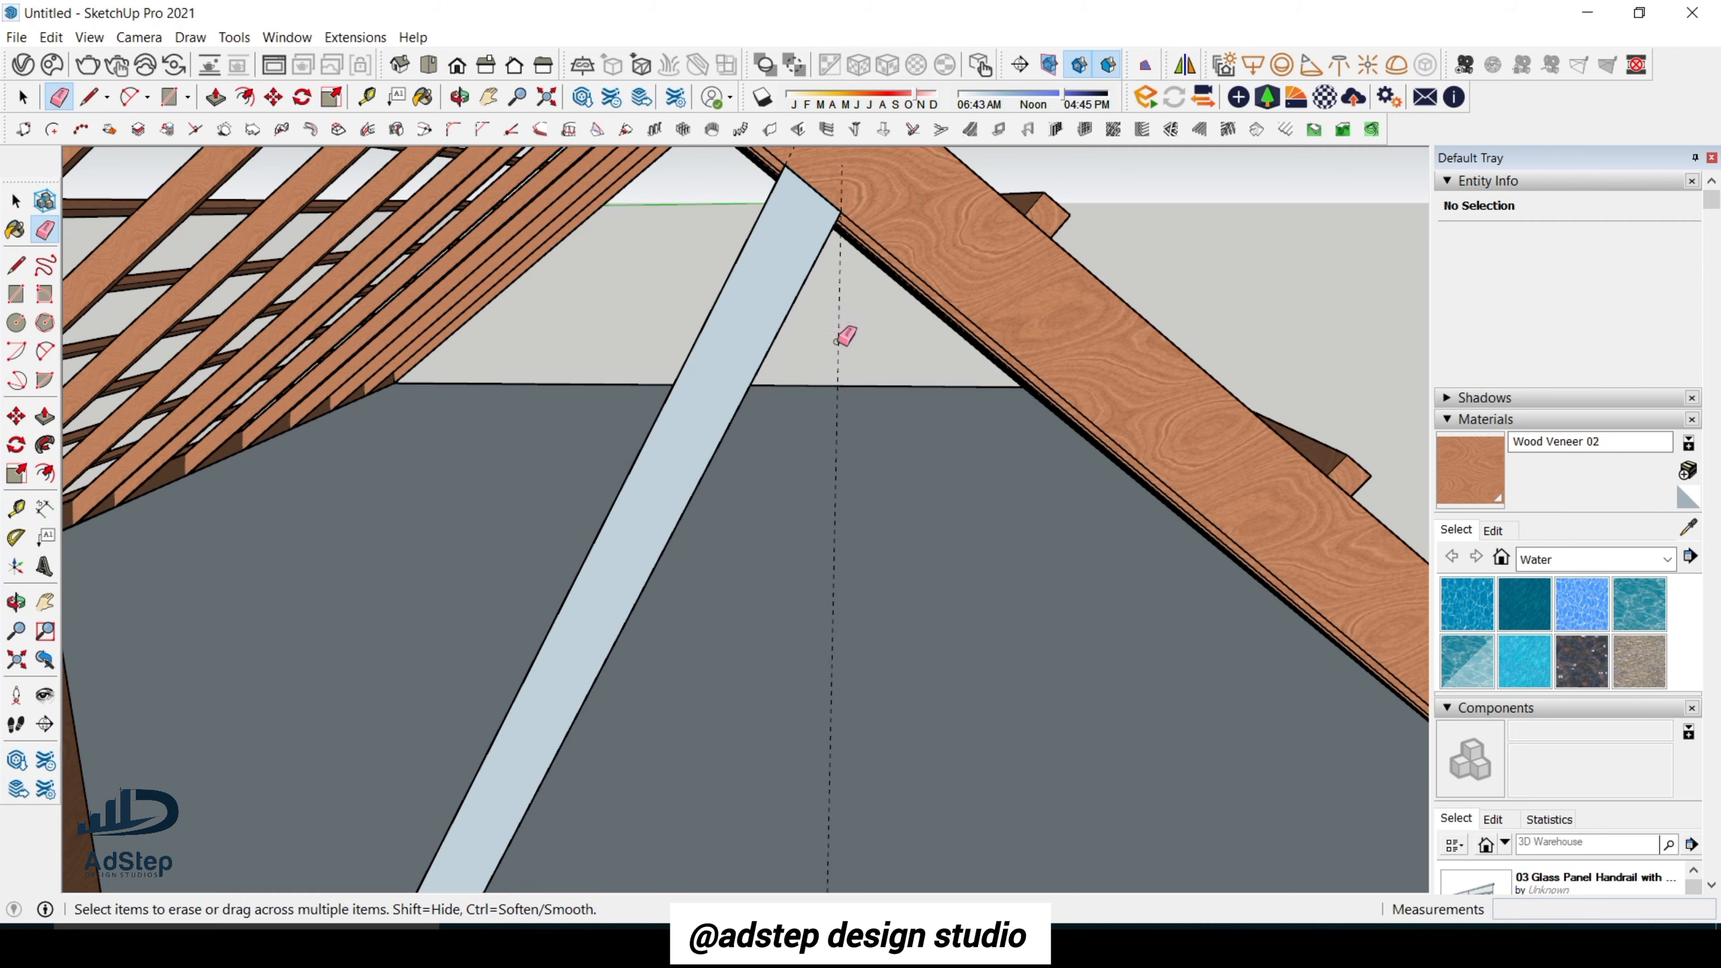
Try a vertical line from the diagonal web's upper-left corner down to the base edge, and undo it.
{"action": "scroll", "coordinate": [847, 342], "scroll_direction": "down", "scroll_amount": 3}
{"action": "key", "text": "l"}
{"action": "left_click", "coordinate": [820, 276]}
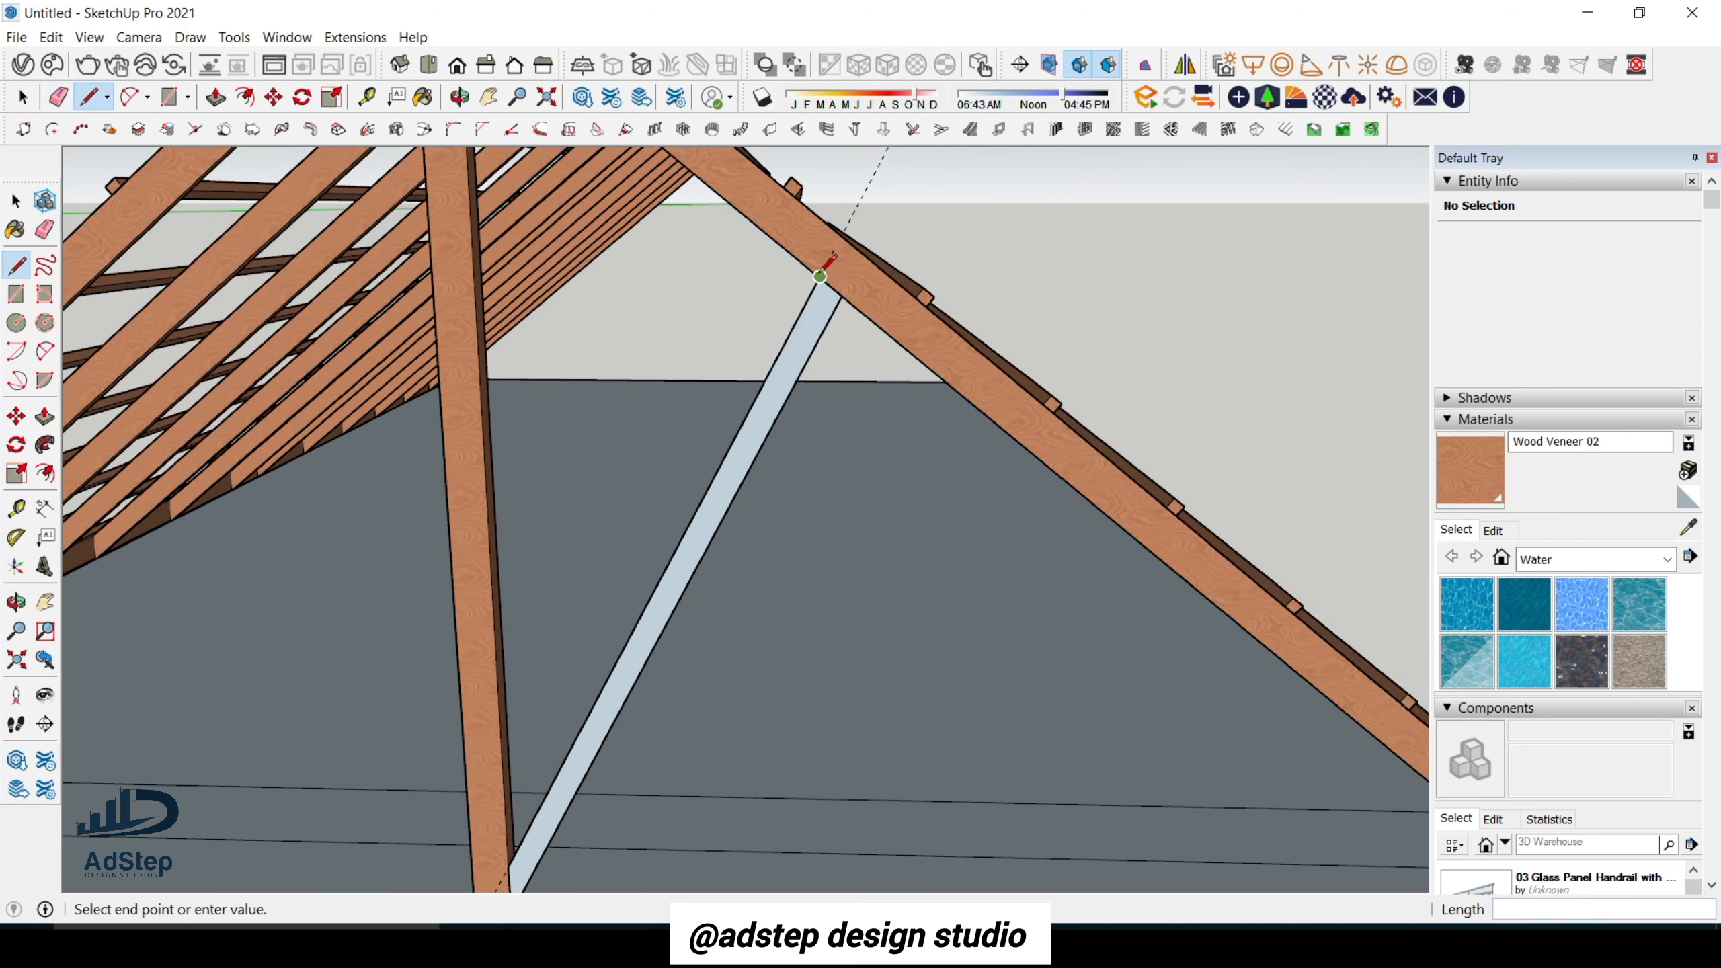
{"action": "scroll", "coordinate": [820, 275], "scroll_direction": "down", "scroll_amount": 4}
{"action": "left_click", "coordinate": [812, 681]}
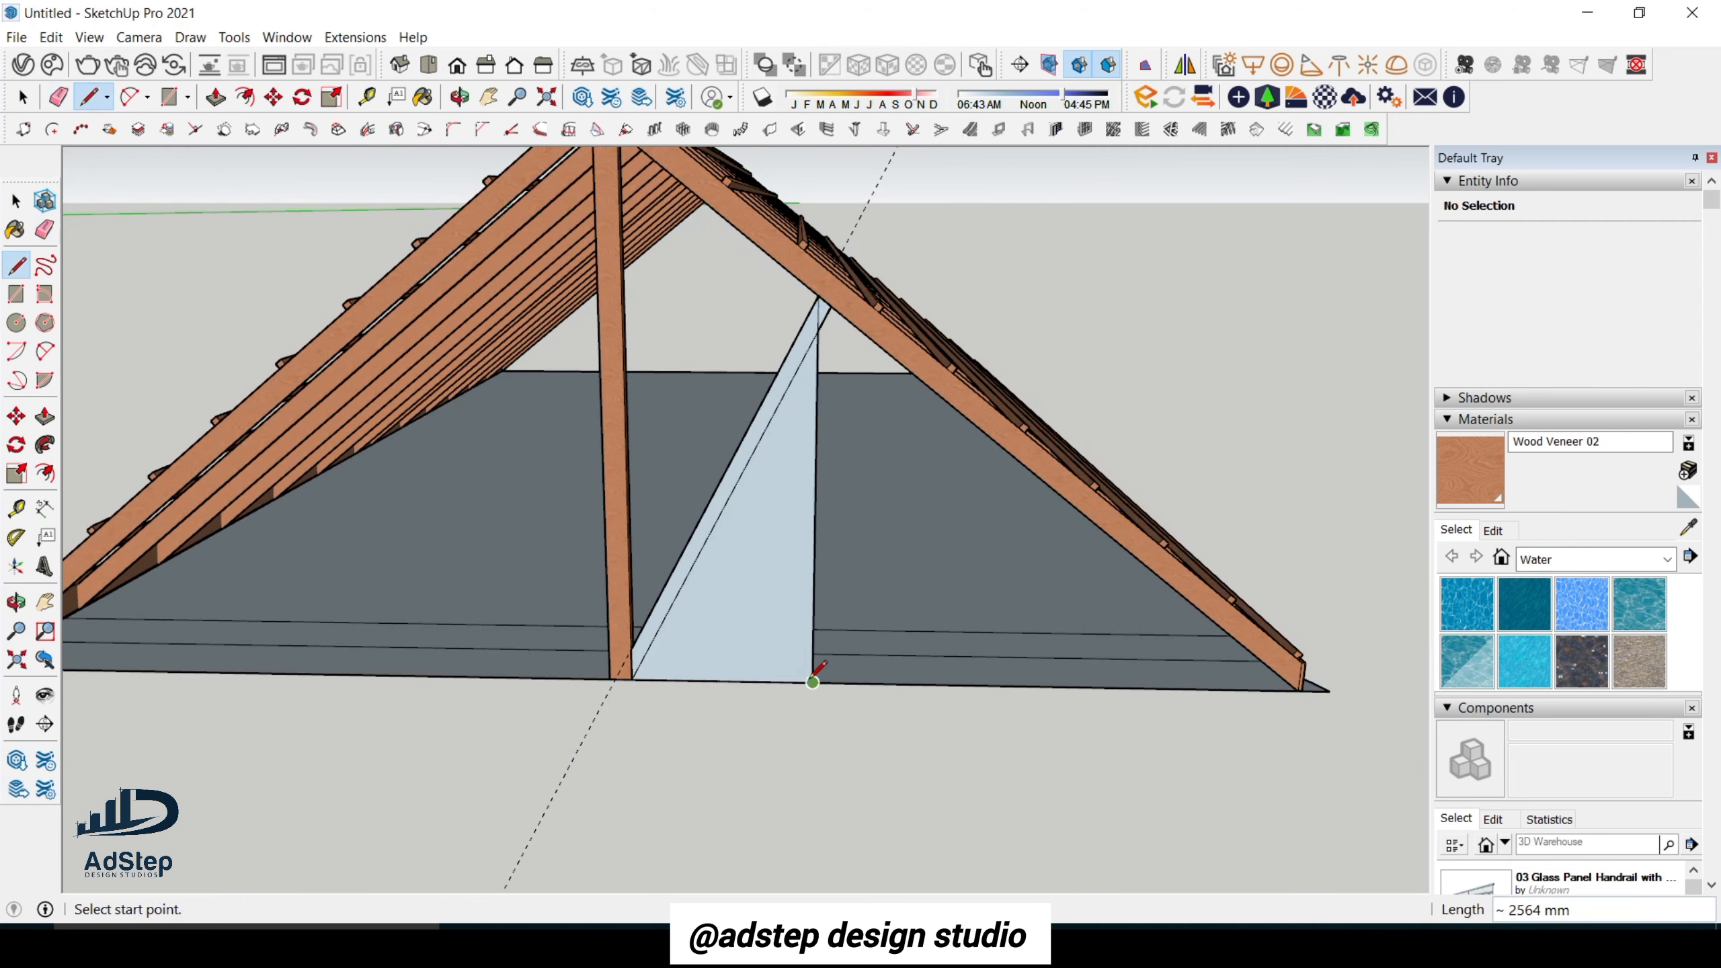
{"action": "scroll", "coordinate": [820, 413], "scroll_direction": "up", "scroll_amount": 2}
{"action": "key", "text": "t"}
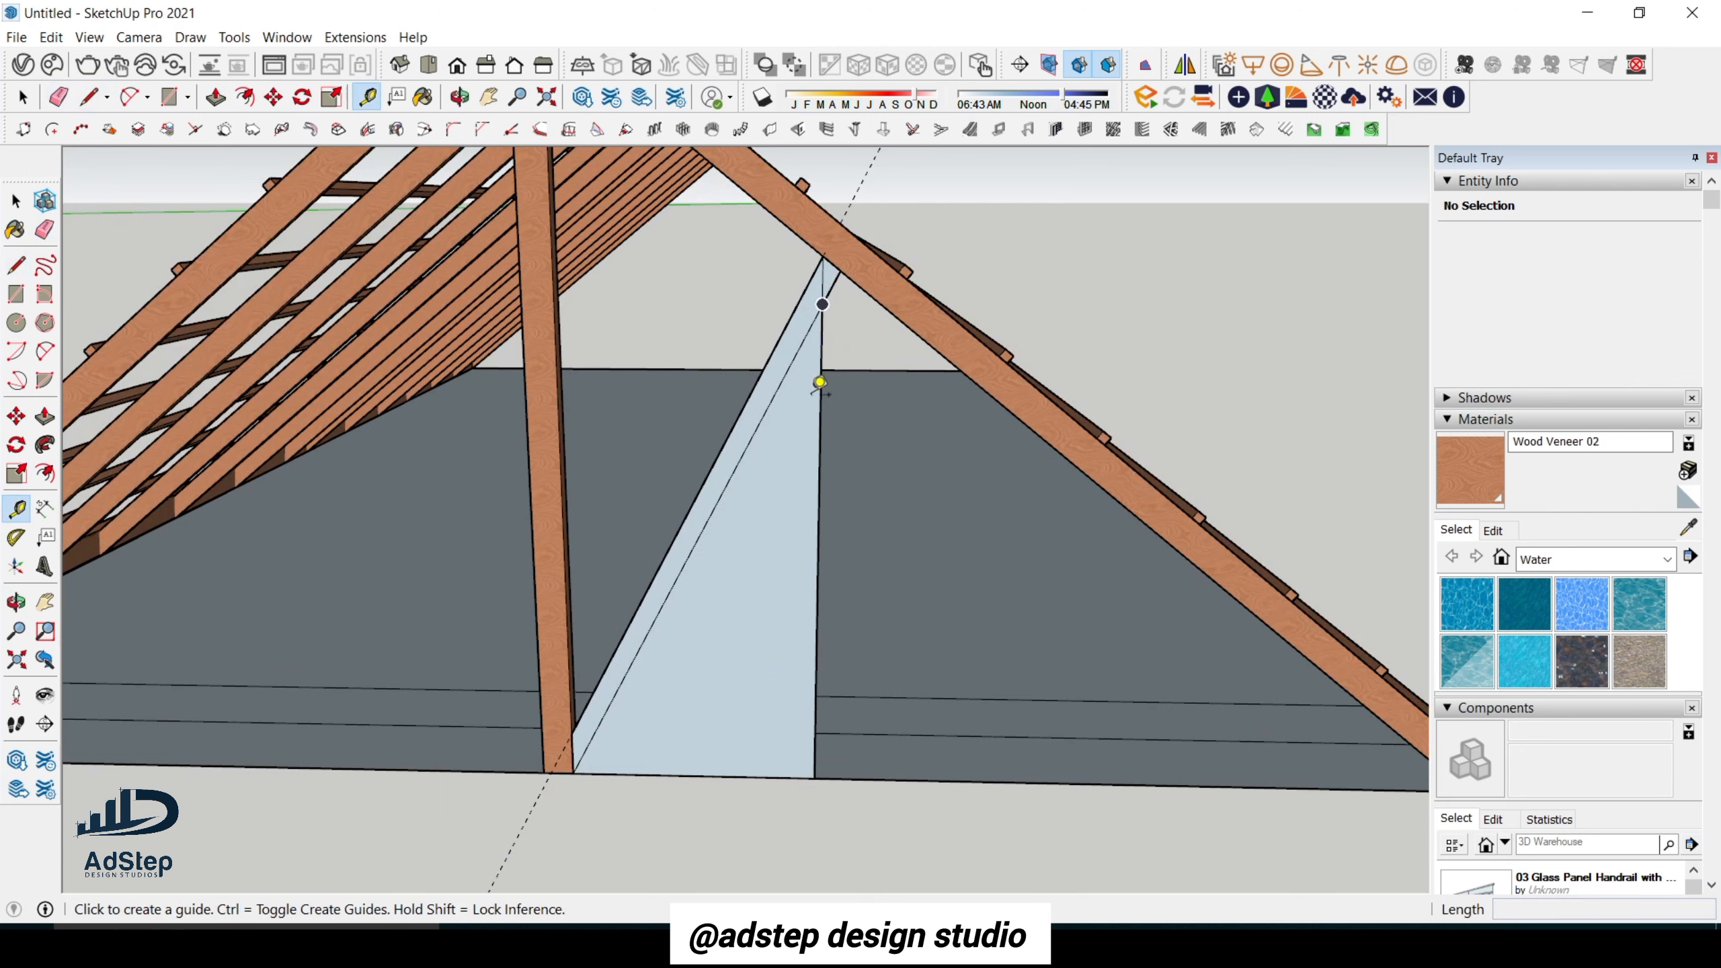
{"action": "key", "text": "ctrl+z"}
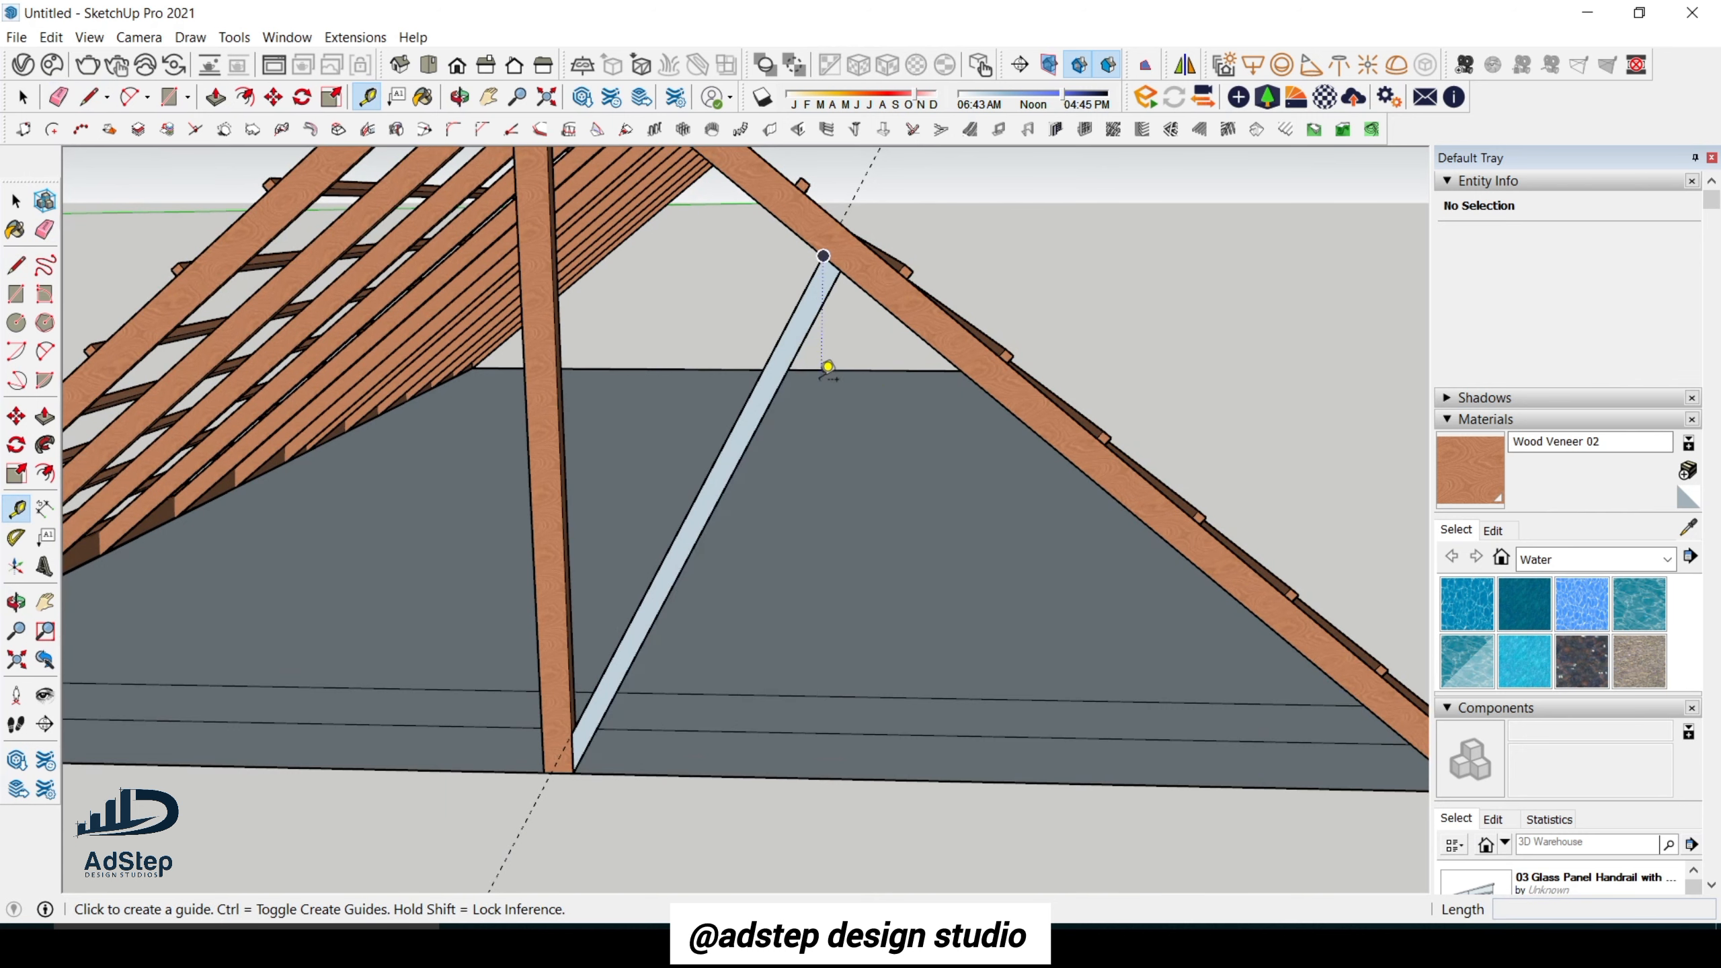
Group the diagonal web face with its edges and open the group for editing.
{"action": "key", "text": "space"}
{"action": "double_click", "coordinate": [797, 345]}
{"action": "right_click", "coordinate": [795, 338]}
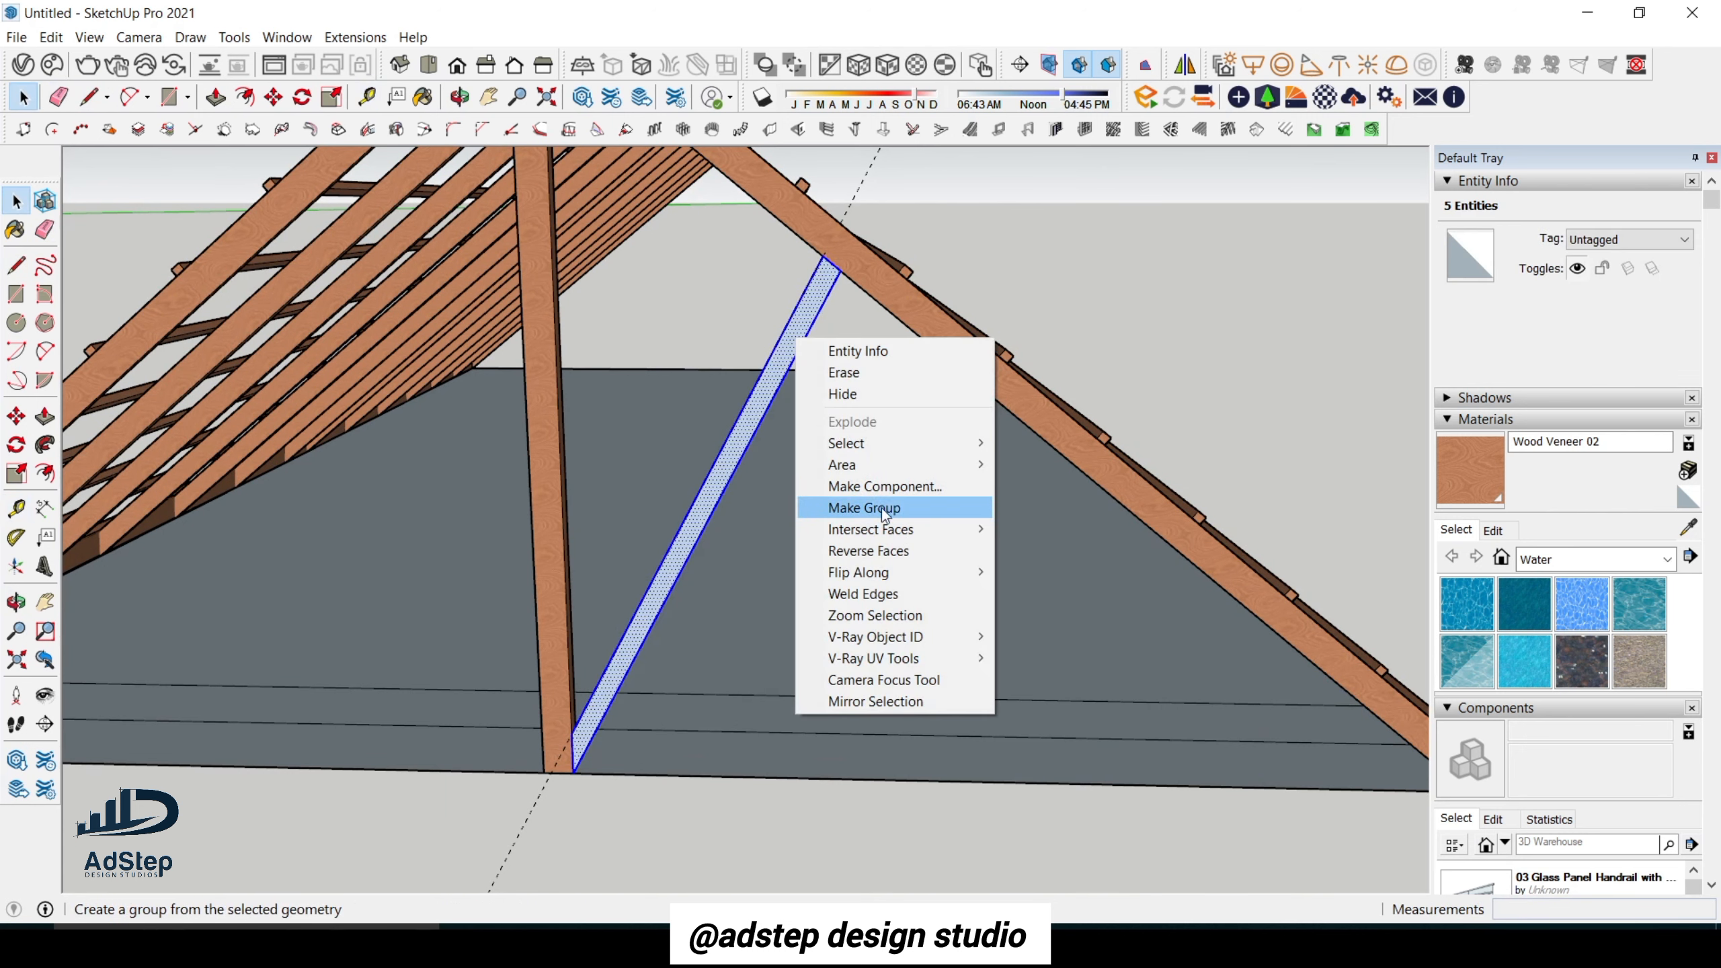
{"action": "left_click", "coordinate": [884, 509]}
{"action": "scroll", "coordinate": [726, 446], "scroll_direction": "up", "scroll_amount": 1}
{"action": "double_click", "coordinate": [751, 449]}
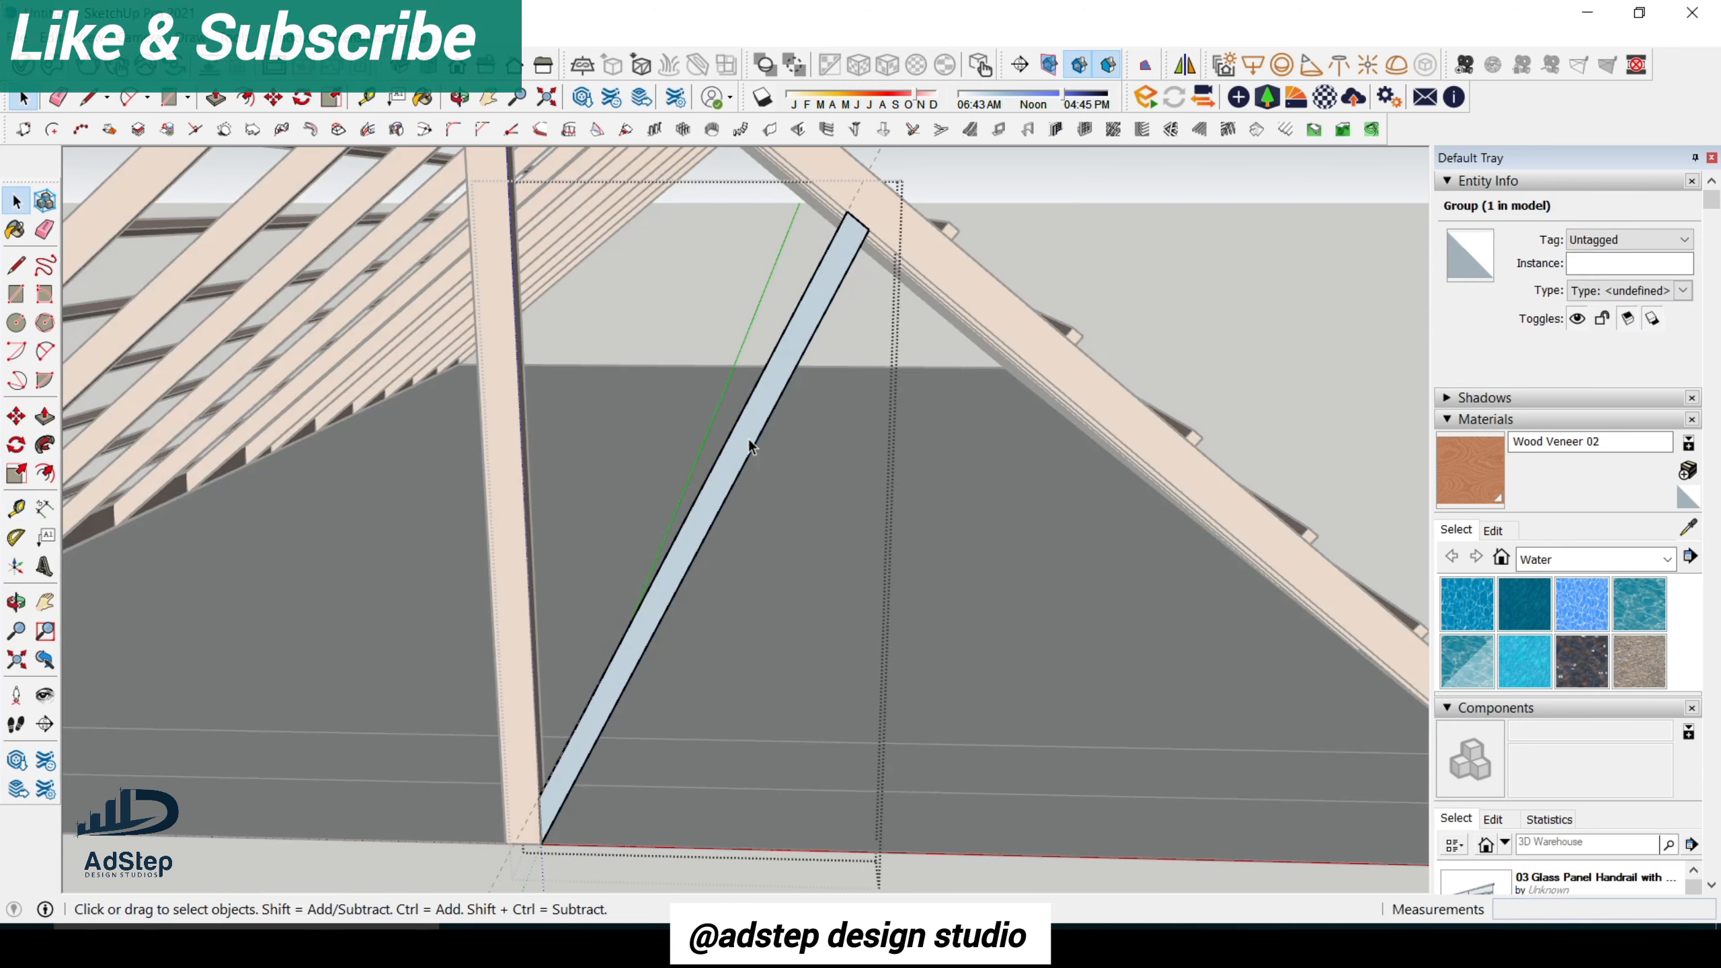
Draw a vertical line inside the group from the diagonal web's upper-left corner down to the base edge.
{"action": "left_click", "coordinate": [755, 421]}
{"action": "key", "text": "l"}
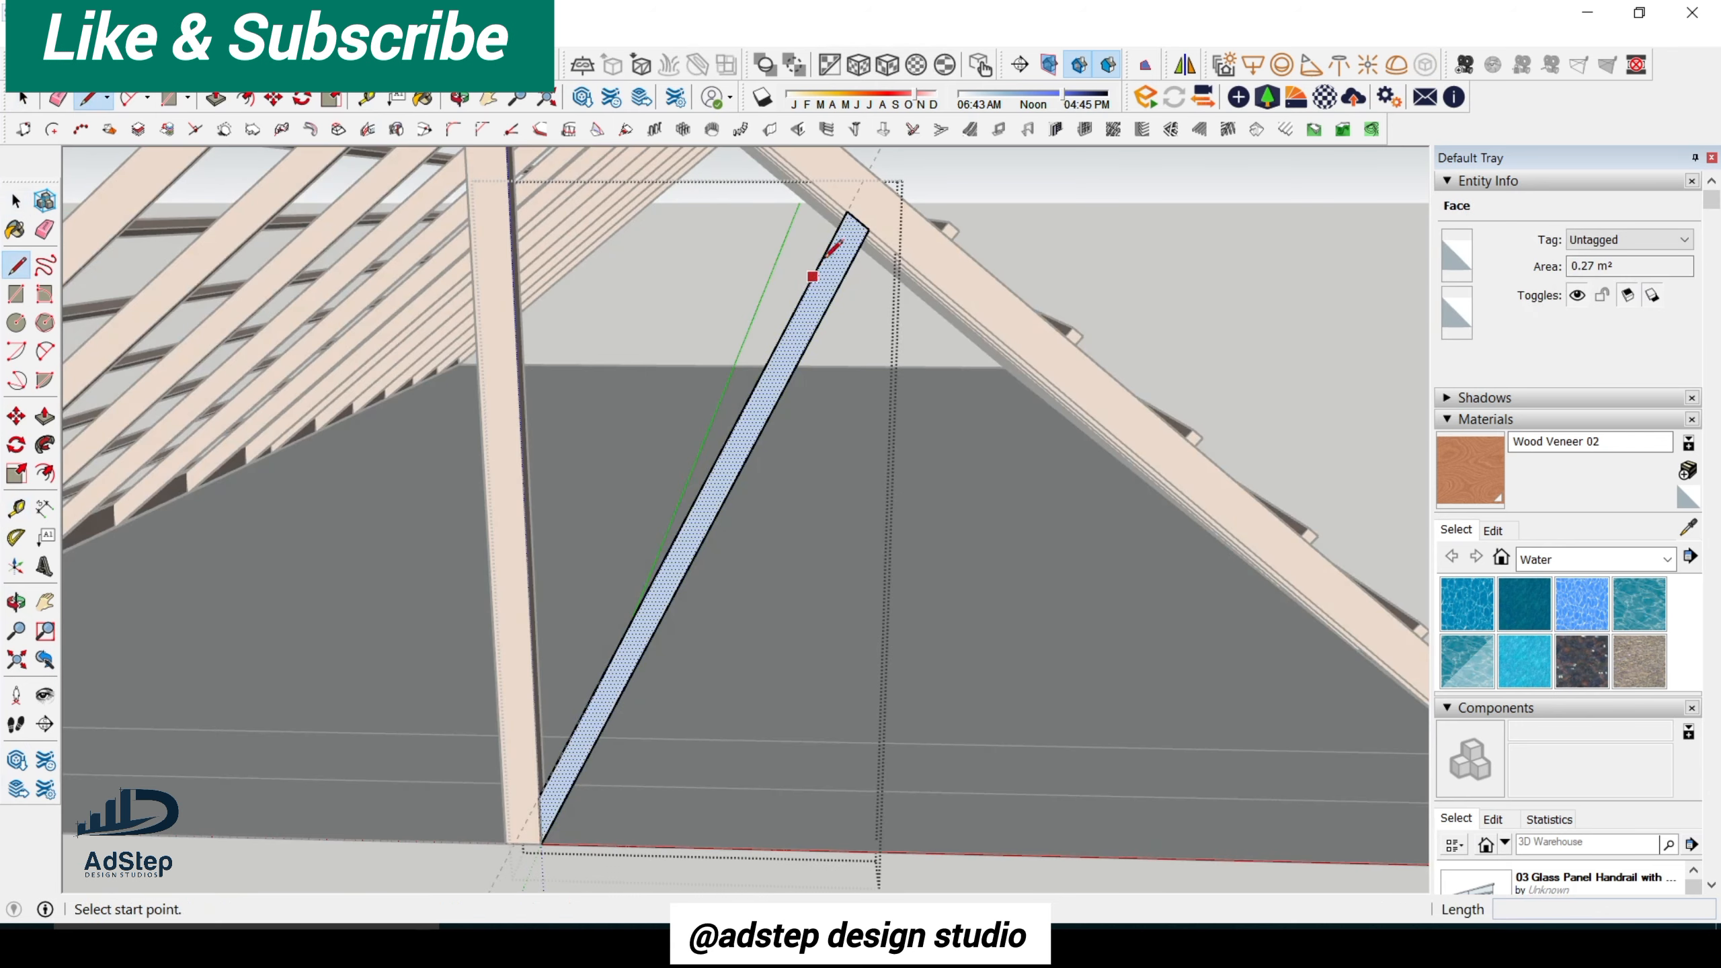
{"action": "left_click", "coordinate": [847, 214]}
{"action": "scroll", "coordinate": [847, 214], "scroll_direction": "down", "scroll_amount": 1}
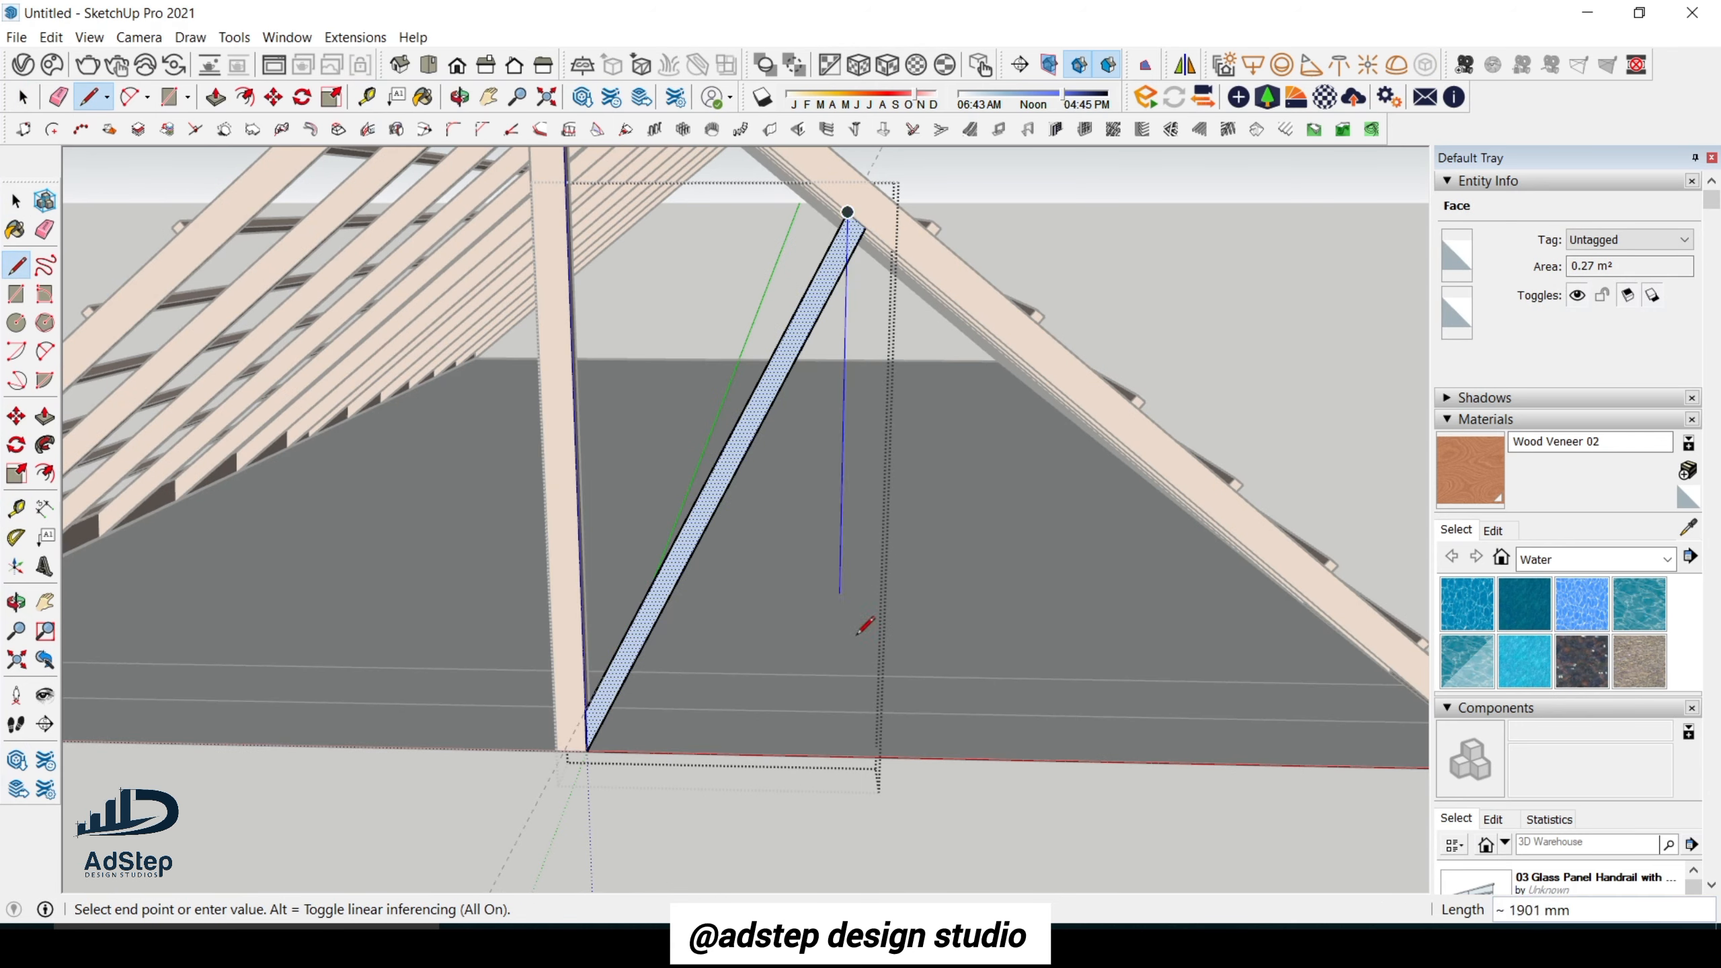
{"action": "left_click", "coordinate": [837, 756]}
{"action": "key", "text": "Escape"}
Offset a vertical guide 100 mm to the right of the new vertical line.
{"action": "scroll", "coordinate": [842, 553], "scroll_direction": "up", "scroll_amount": 1}
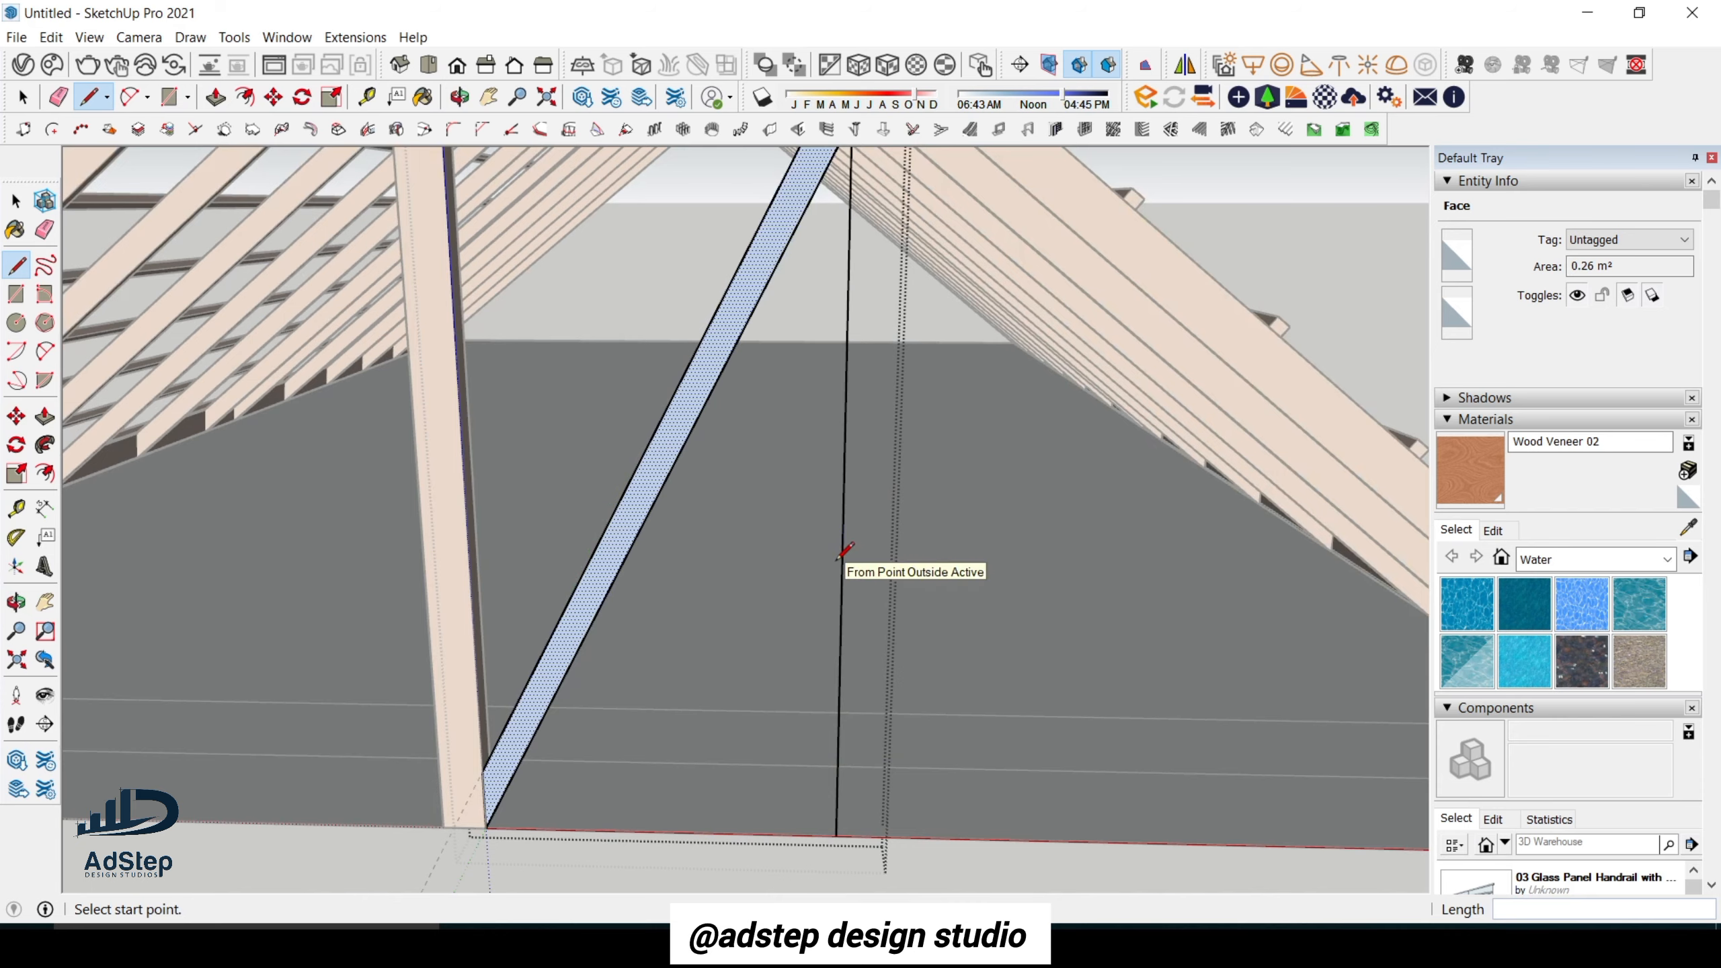
{"action": "scroll", "coordinate": [838, 560], "scroll_direction": "down", "scroll_amount": 1}
{"action": "key", "text": "t"}
{"action": "left_click", "coordinate": [841, 572]}
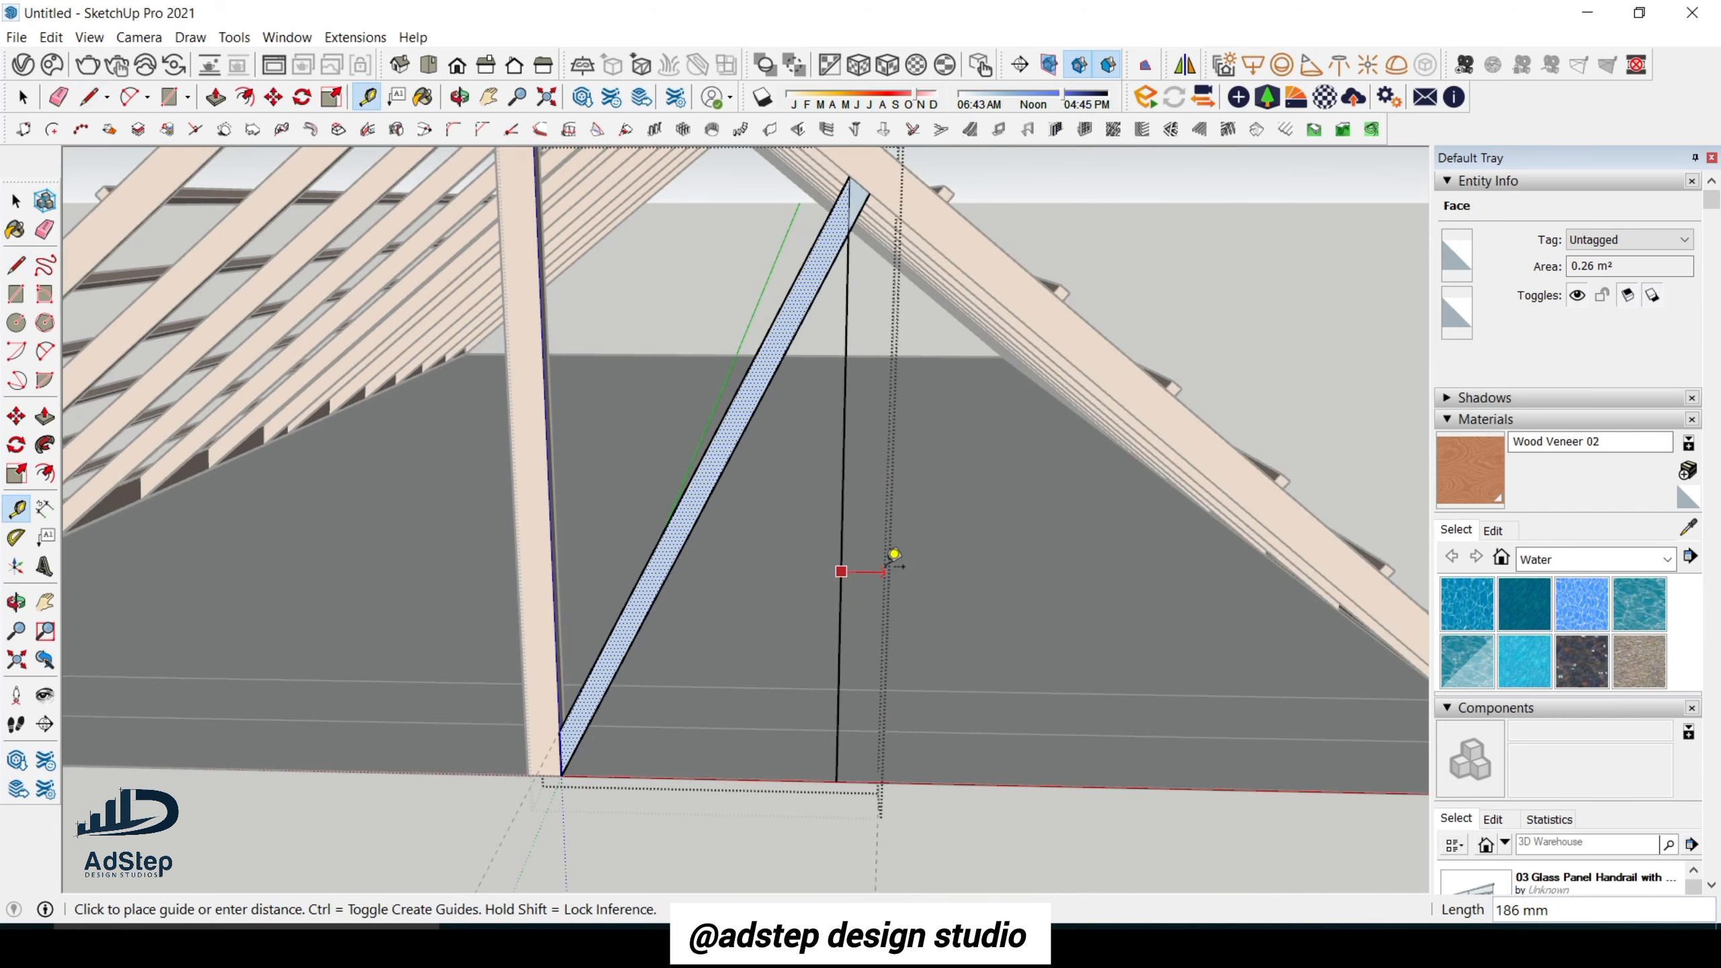
{"action": "key", "text": "Return"}
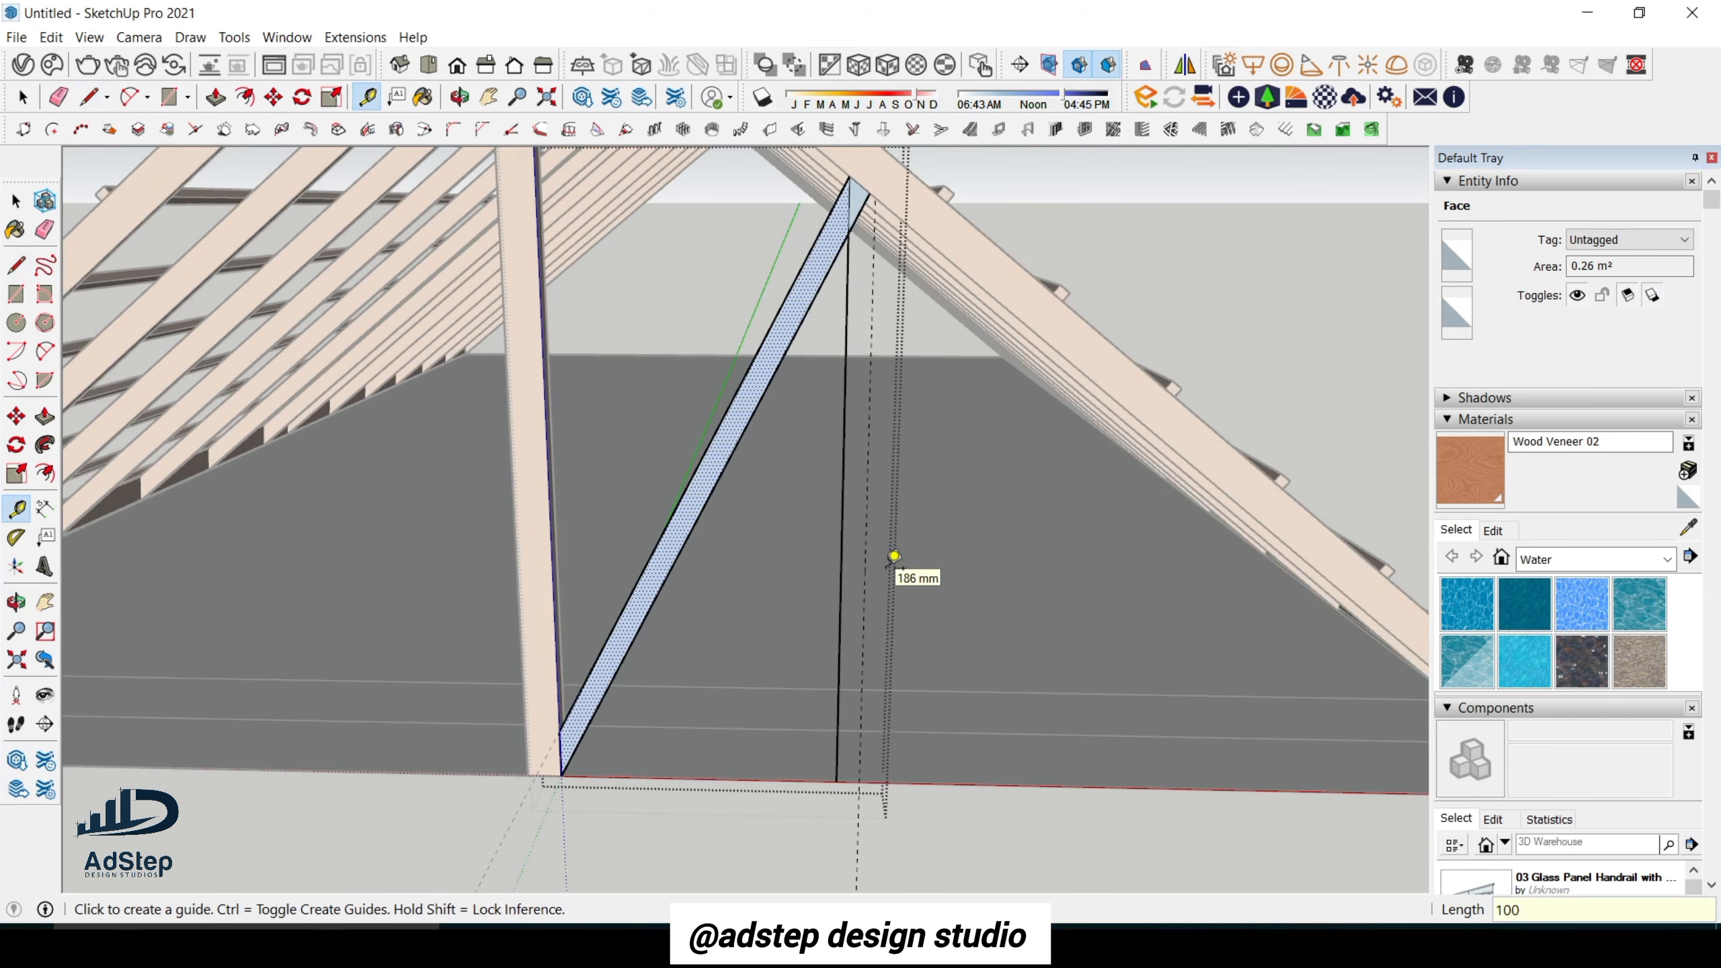
Draw a second vertical line along the guide from the rafter's underside to the base, and close the bottom end between both lines.
{"action": "scroll", "coordinate": [888, 564], "scroll_direction": "down", "scroll_amount": 2}
{"action": "scroll", "coordinate": [862, 378], "scroll_direction": "up", "scroll_amount": 2}
{"action": "key", "text": "space"}
{"action": "key", "text": "l"}
{"action": "scroll", "coordinate": [870, 354], "scroll_direction": "up", "scroll_amount": 2}
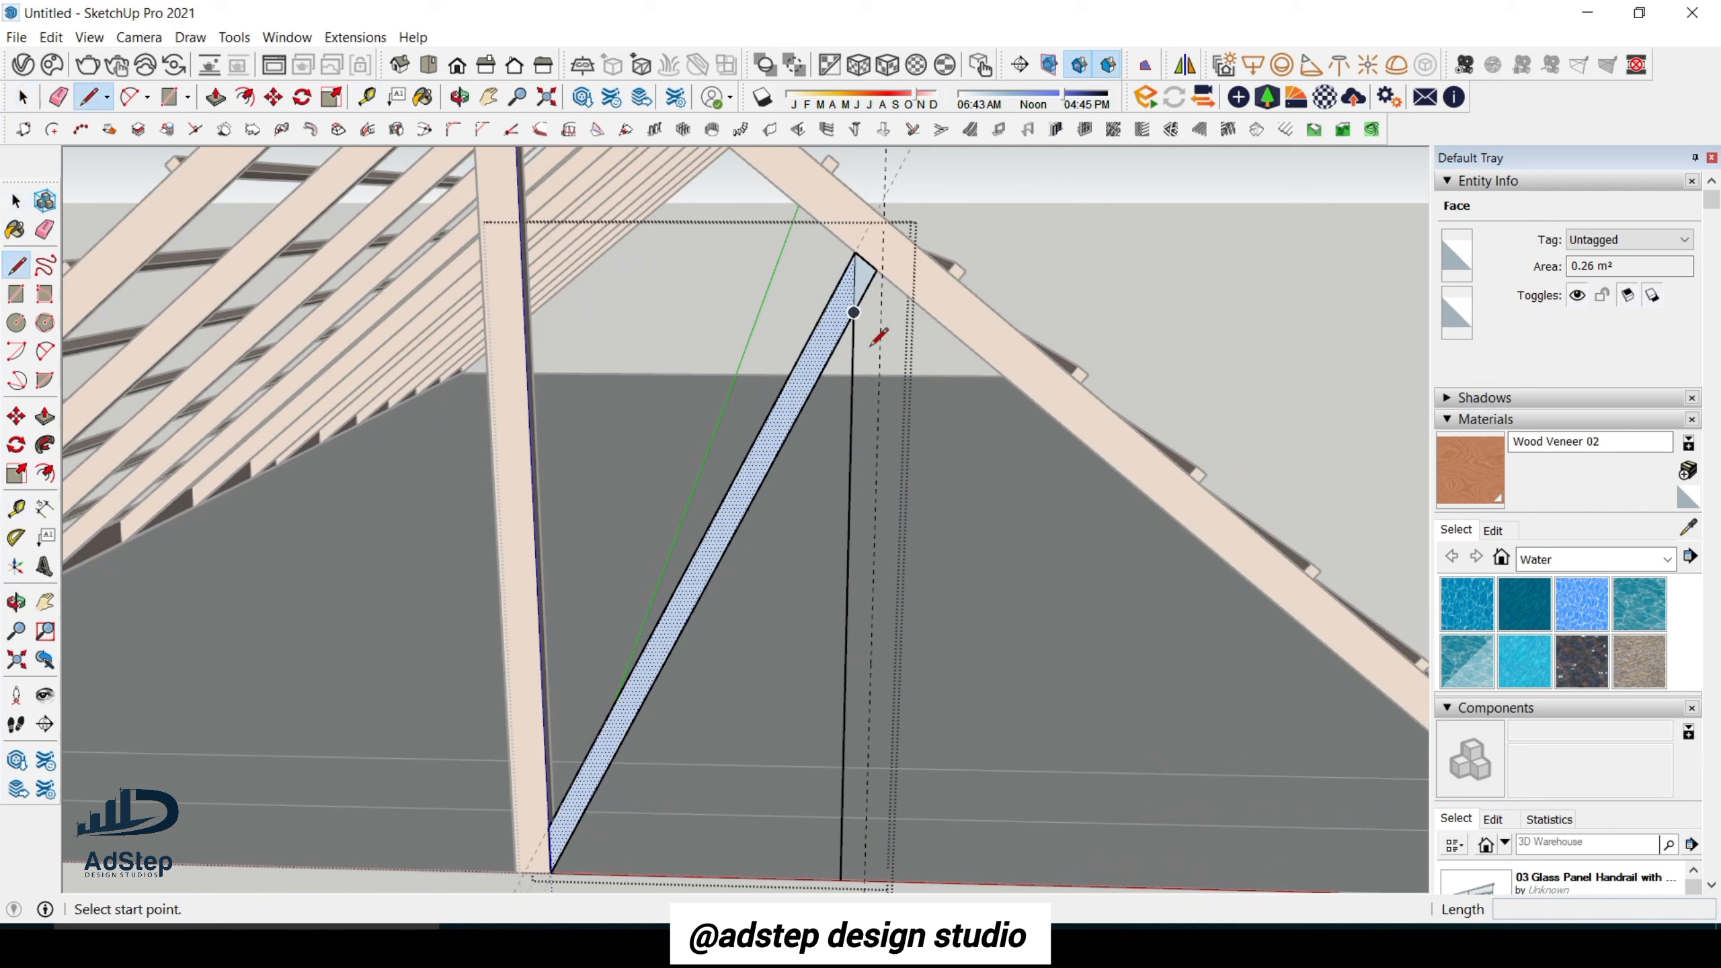
{"action": "left_click", "coordinate": [883, 273]}
{"action": "scroll", "coordinate": [883, 272], "scroll_direction": "down", "scroll_amount": 1}
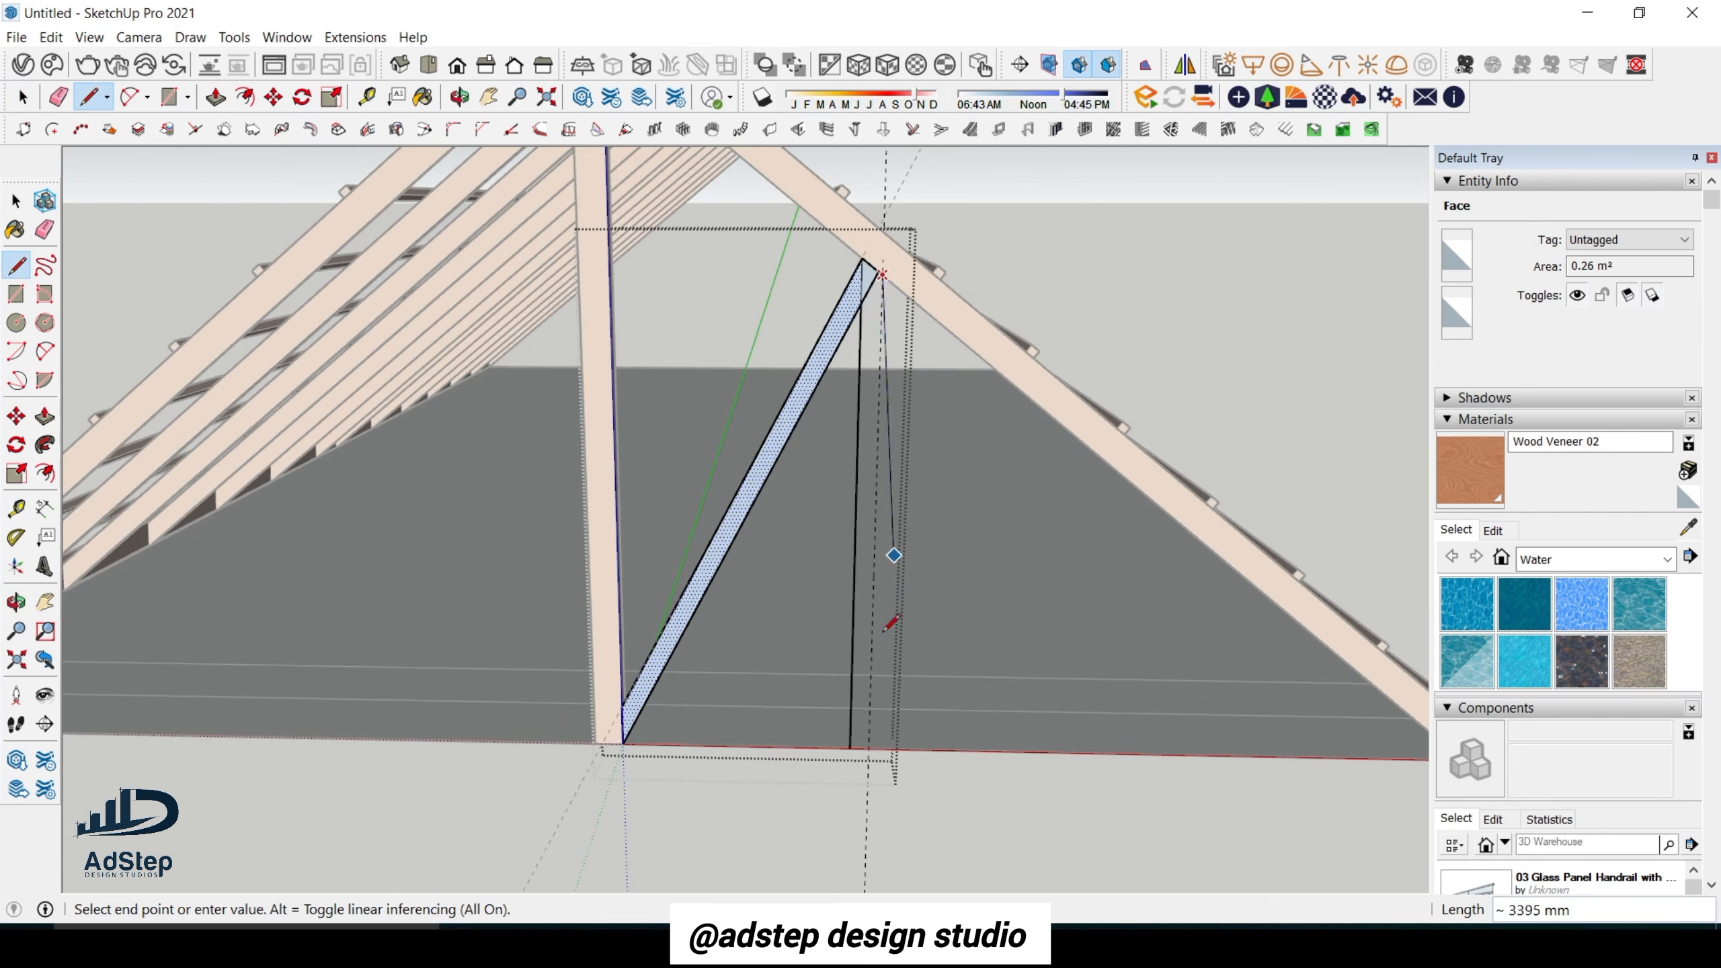
{"action": "left_click", "coordinate": [870, 748]}
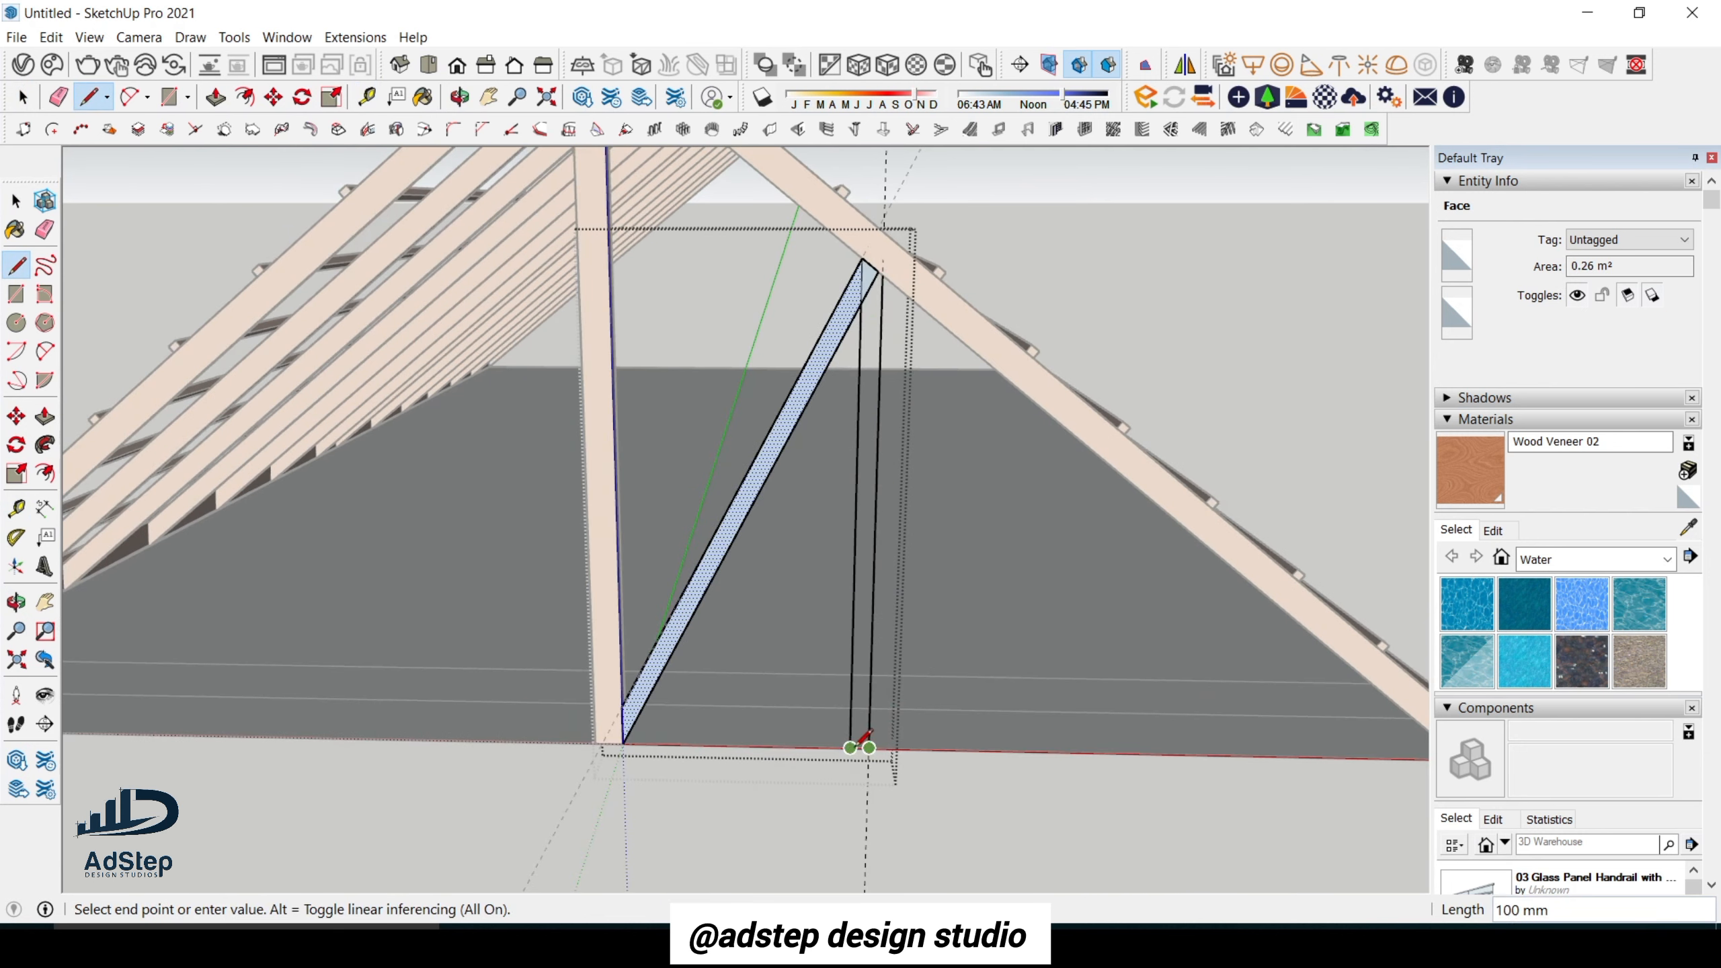
{"action": "key", "text": "Escape"}
Close the top of the vertical member along the rafter's underside to form its face.
{"action": "scroll", "coordinate": [846, 234], "scroll_direction": "up", "scroll_amount": 2}
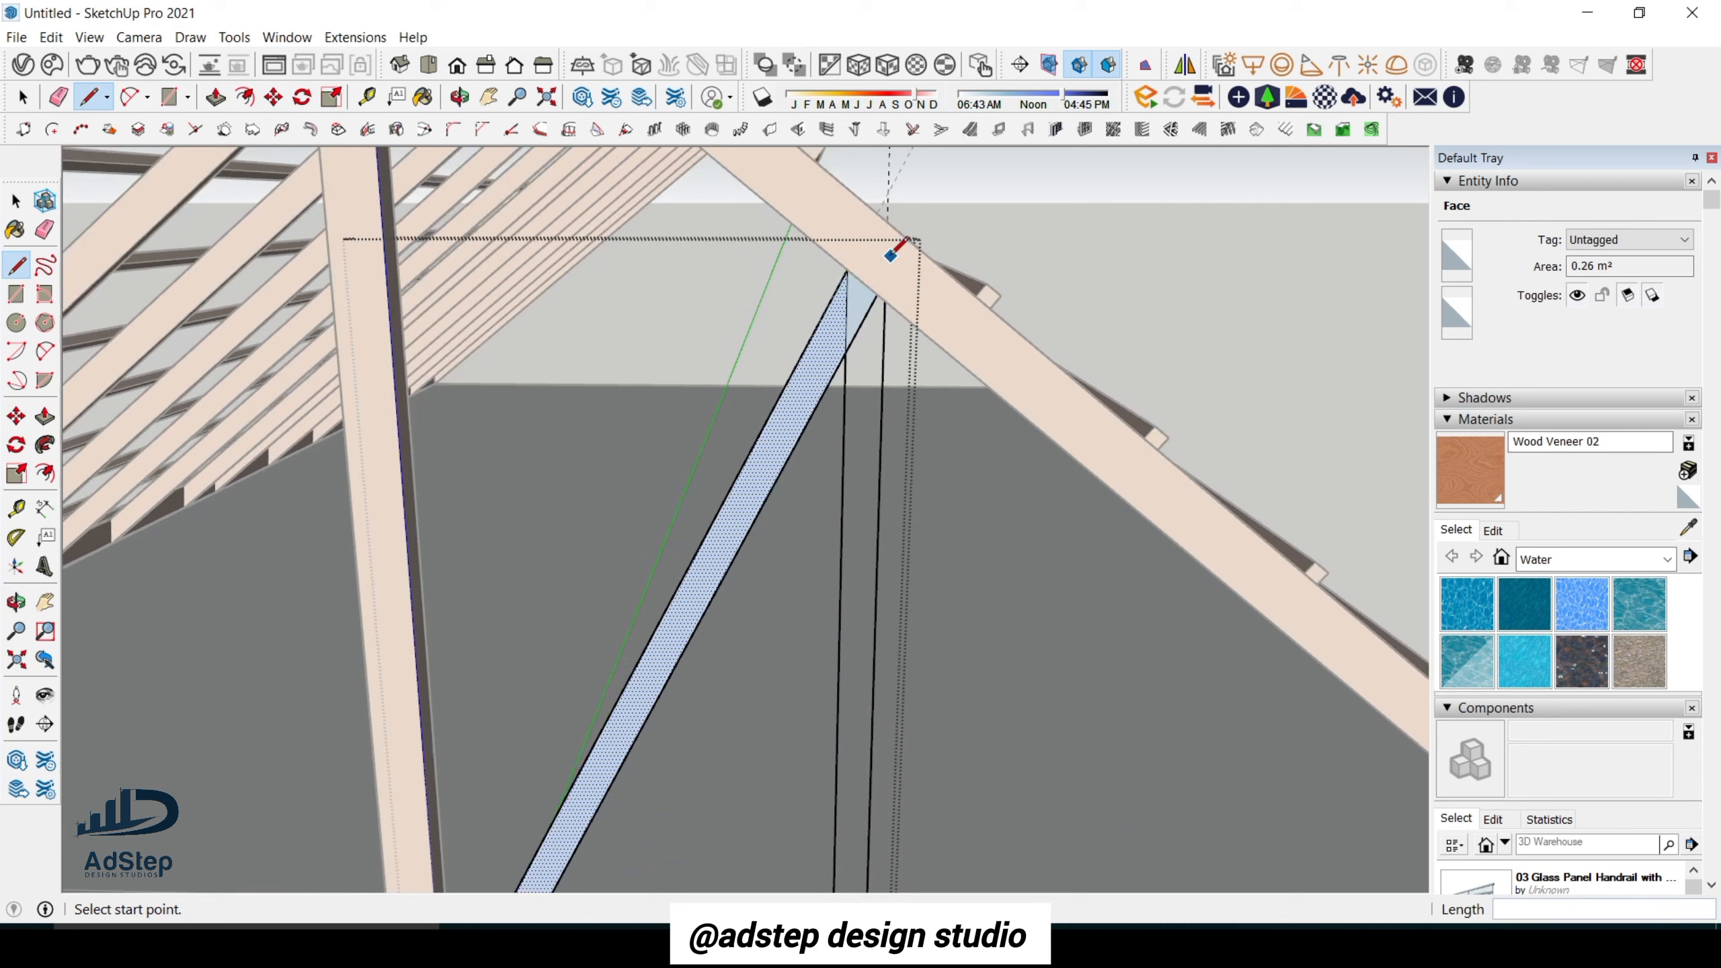
{"action": "left_click", "coordinate": [885, 299]}
{"action": "left_click", "coordinate": [861, 270]}
{"action": "key", "text": "space"}
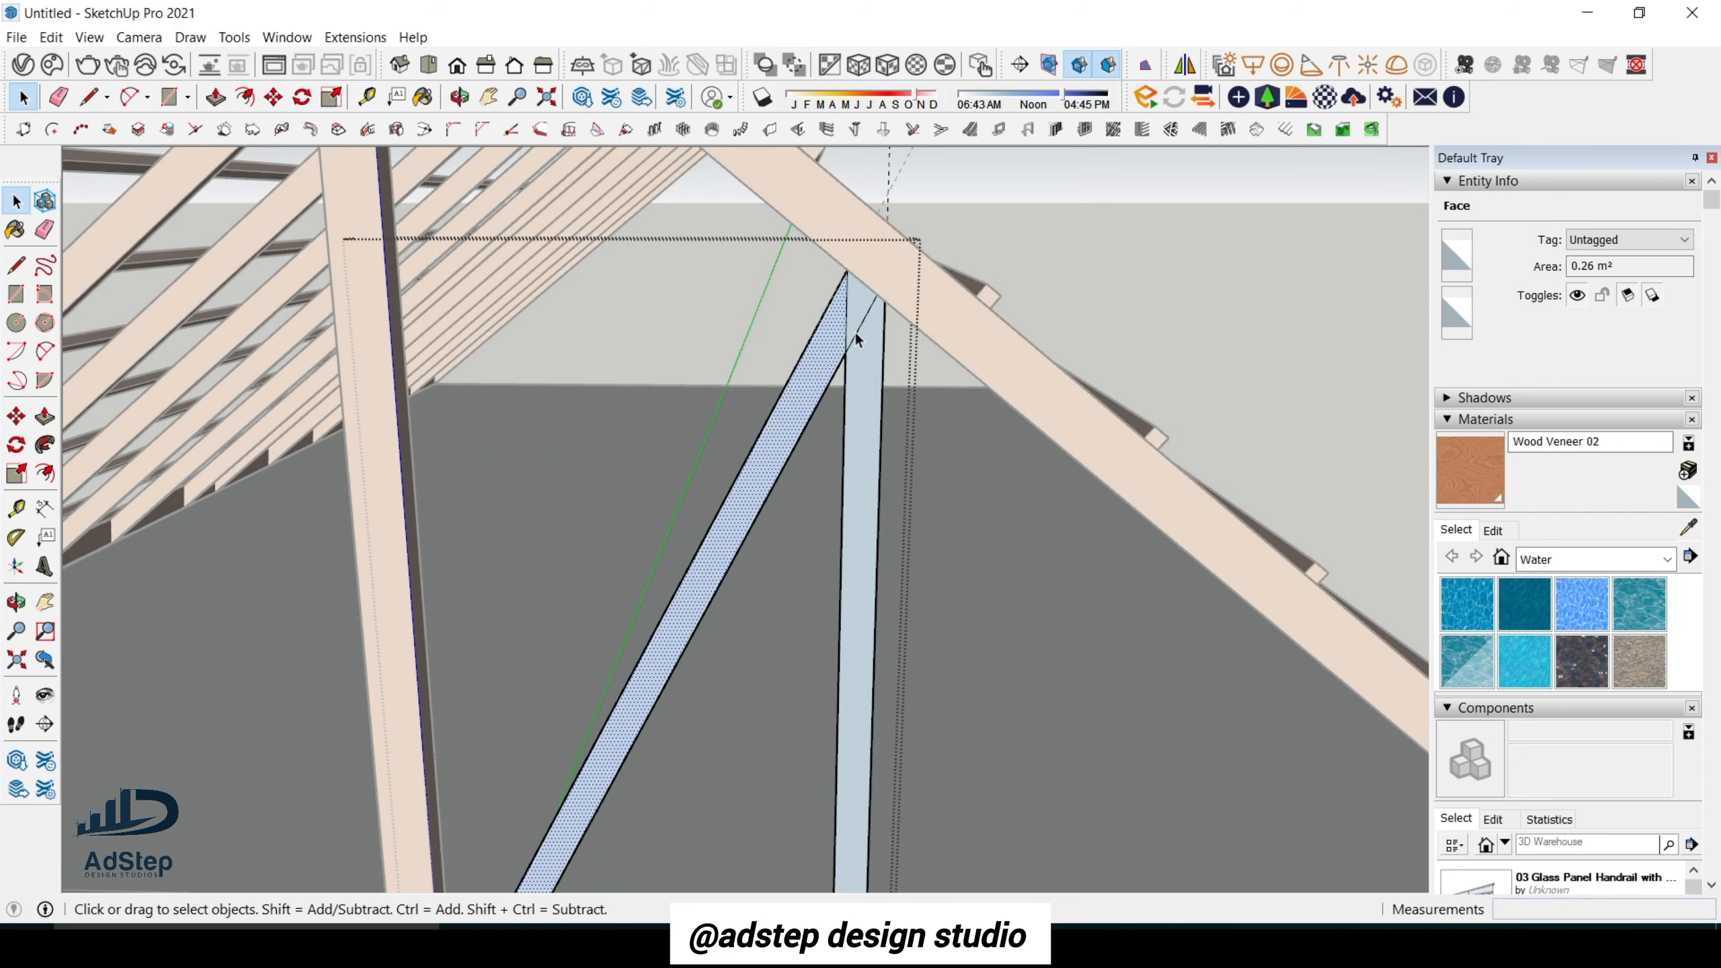
Erase the diagonal edge segment crossing the vertical member's top, where the two web members overlap.
{"action": "scroll", "coordinate": [858, 339], "scroll_direction": "up", "scroll_amount": 1}
{"action": "key", "text": "e"}
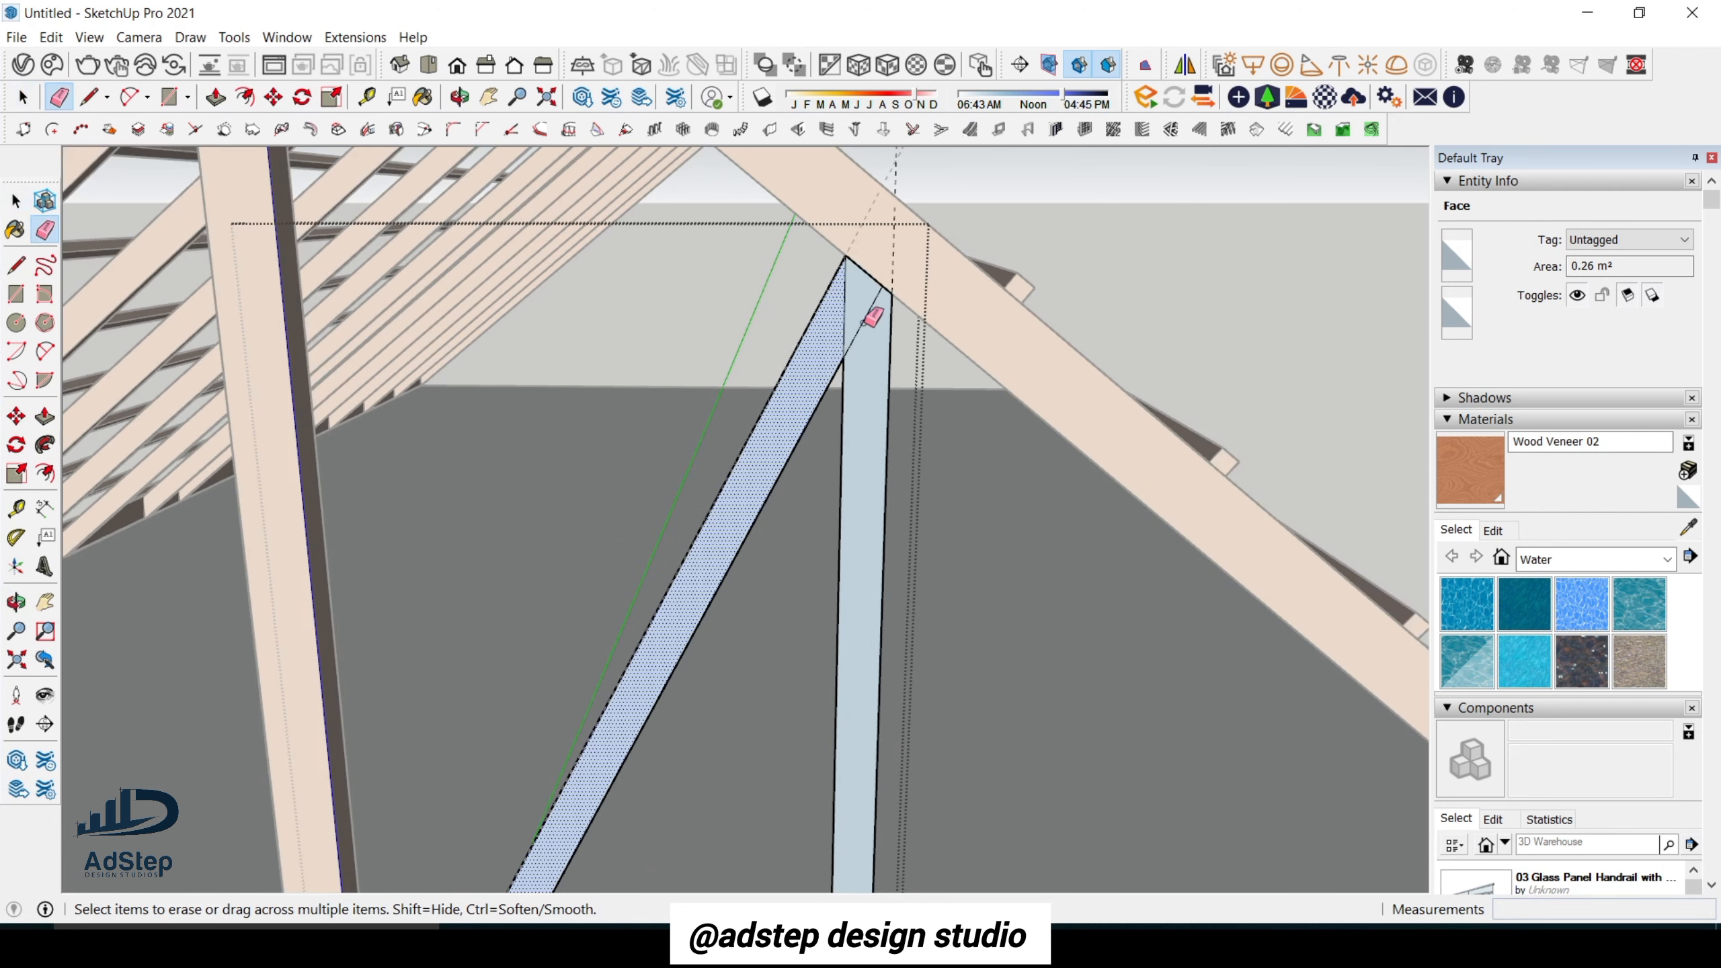
{"action": "left_click", "coordinate": [863, 323]}
{"action": "key", "text": "space"}
{"action": "scroll", "coordinate": [863, 322], "scroll_direction": "down", "scroll_amount": 4}
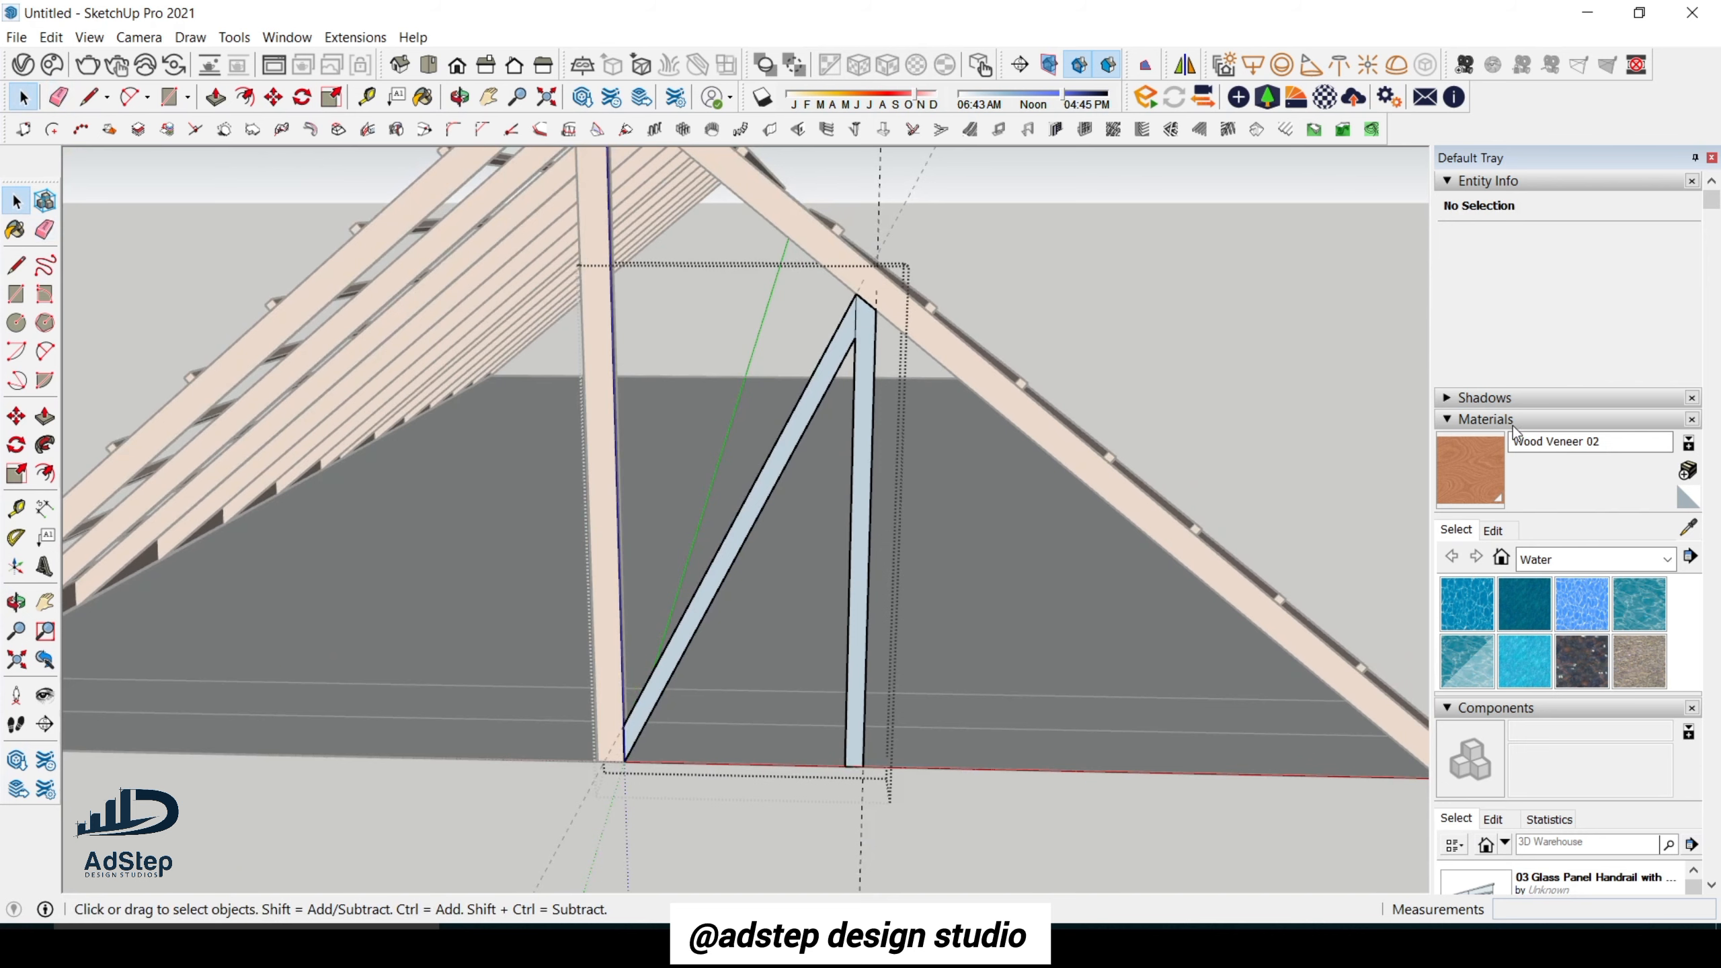
Paint the vertical and diagonal web faces with the Wood Veneer 02 material.
{"action": "left_click", "coordinate": [1471, 470]}
{"action": "left_click", "coordinate": [865, 384]}
{"action": "left_click", "coordinate": [851, 332]}
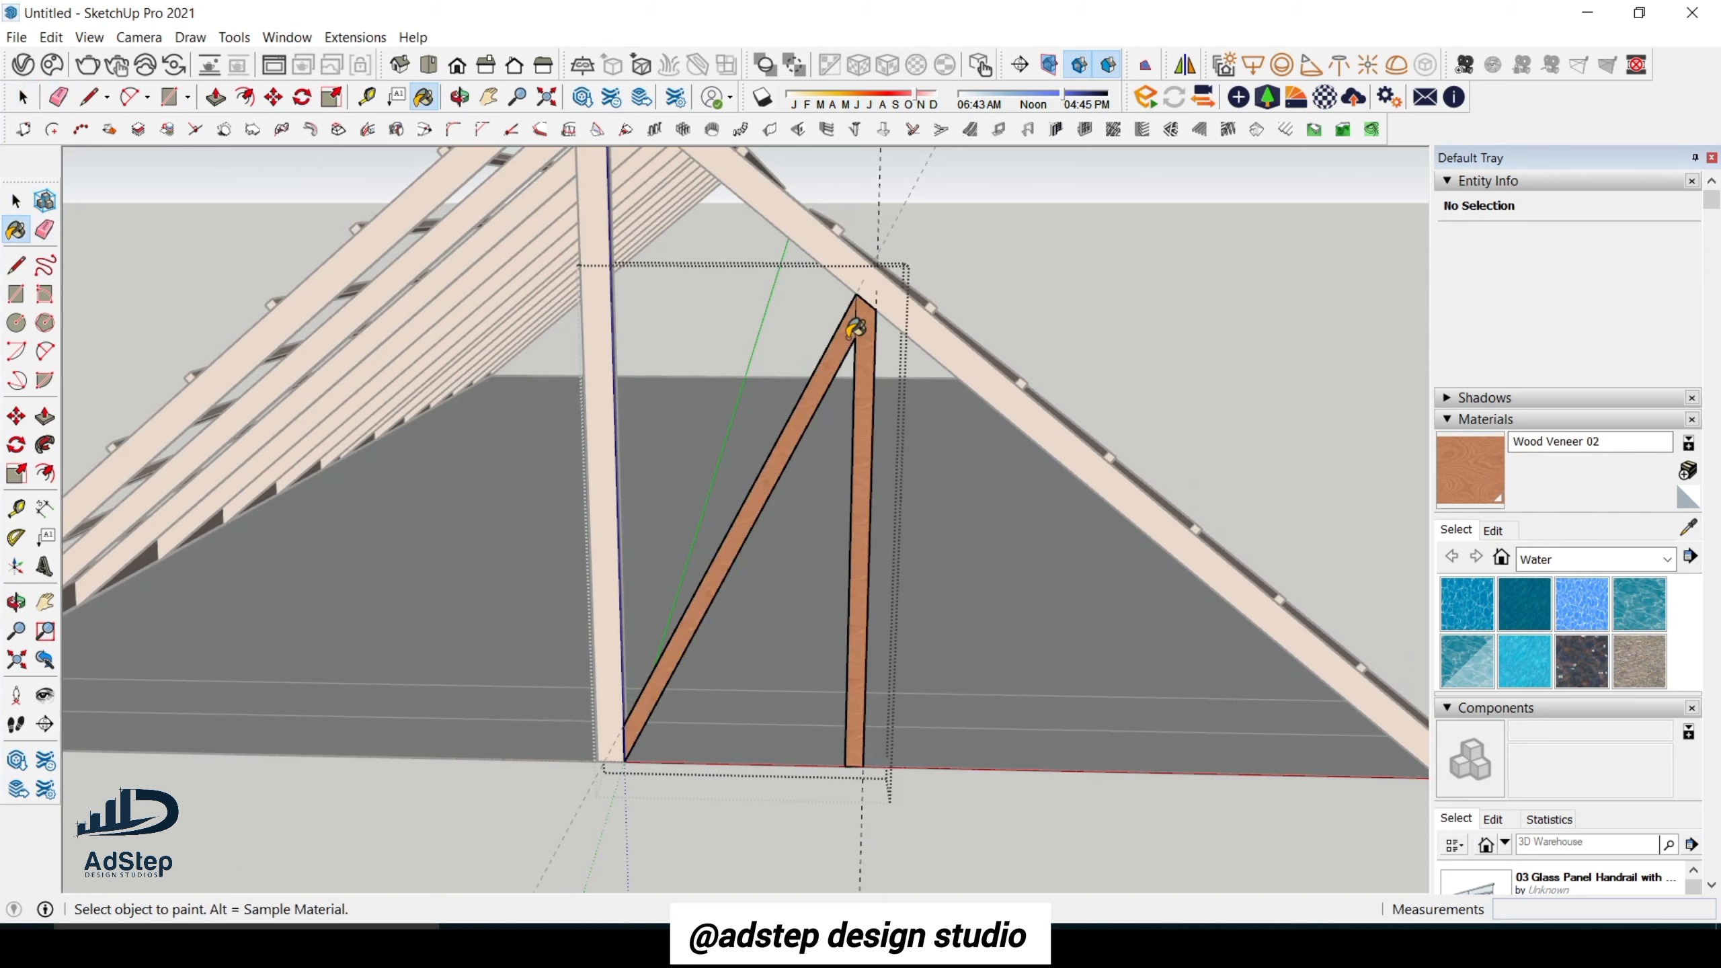
Place a vertical guide parallel to the painted vertical member's outer edge, offset toward the eave.
{"action": "scroll", "coordinate": [856, 329], "scroll_direction": "down", "scroll_amount": 3}
{"action": "mouse_move", "coordinate": [840, 339]}
{"action": "middle_mouse_down"}
{"action": "mouse_move", "coordinate": [838, 492]}
{"action": "mouse_move", "coordinate": [864, 576]}
{"action": "middle_mouse_up"}
{"action": "scroll", "coordinate": [856, 543], "scroll_direction": "up", "scroll_amount": 5}
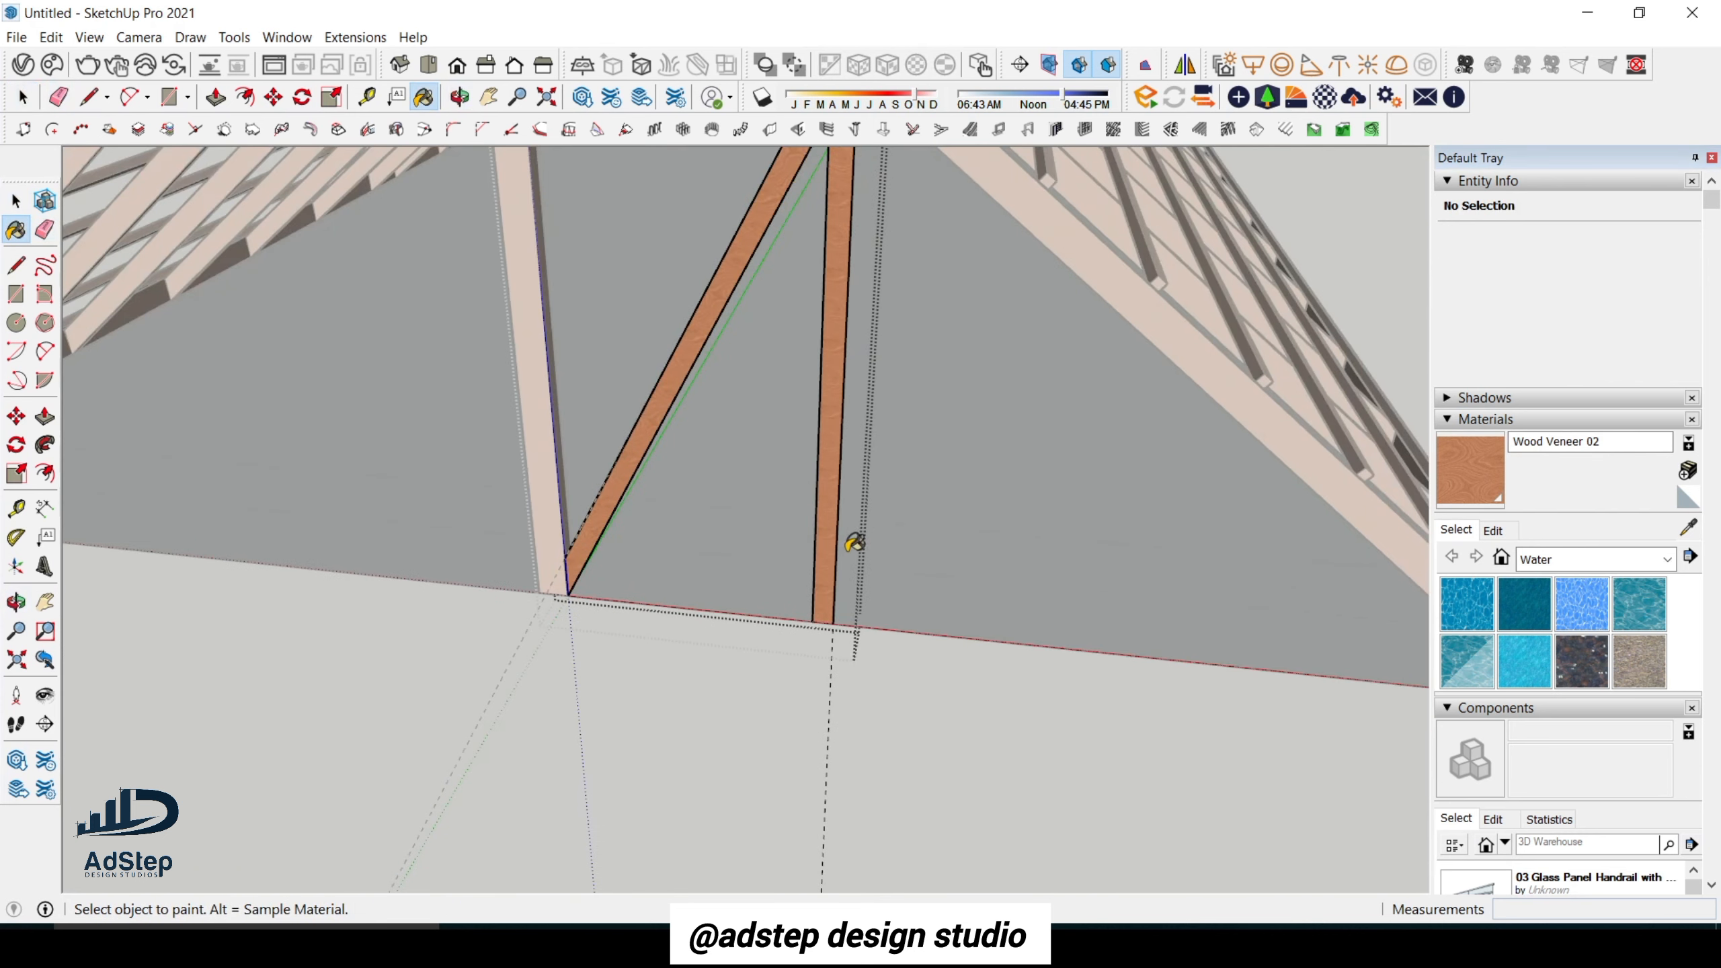
{"action": "key", "text": "t"}
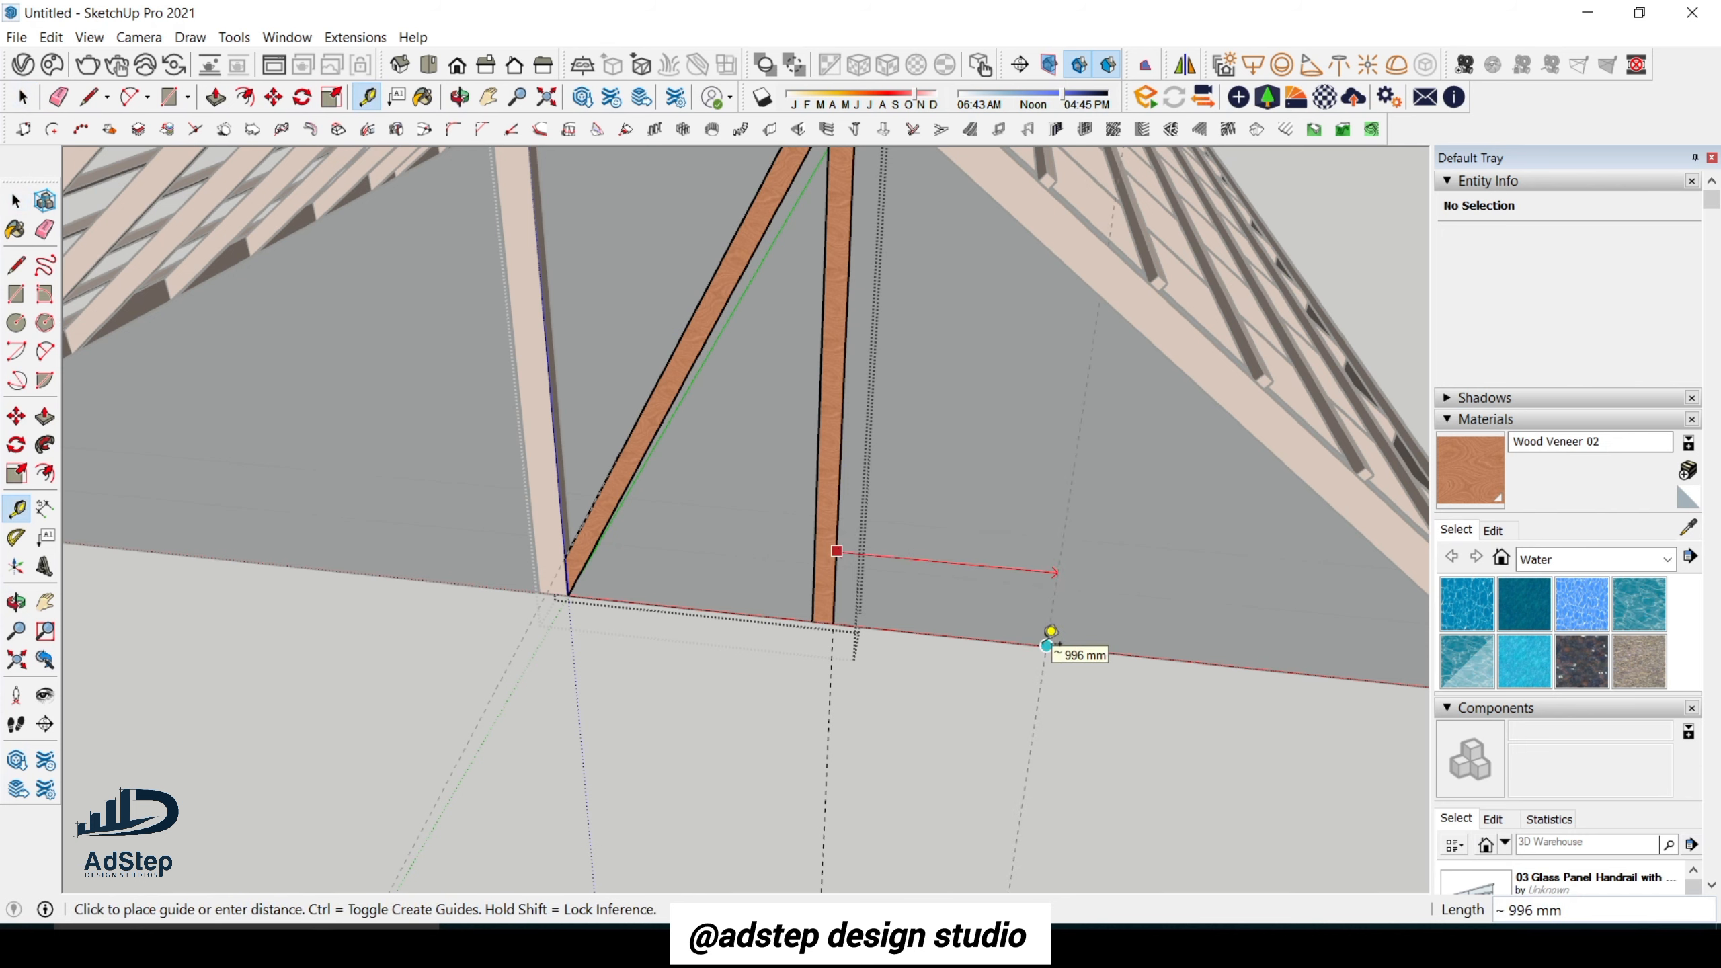
{"action": "key", "text": "Return"}
{"action": "scroll", "coordinate": [1033, 637], "scroll_direction": "down", "scroll_amount": 1}
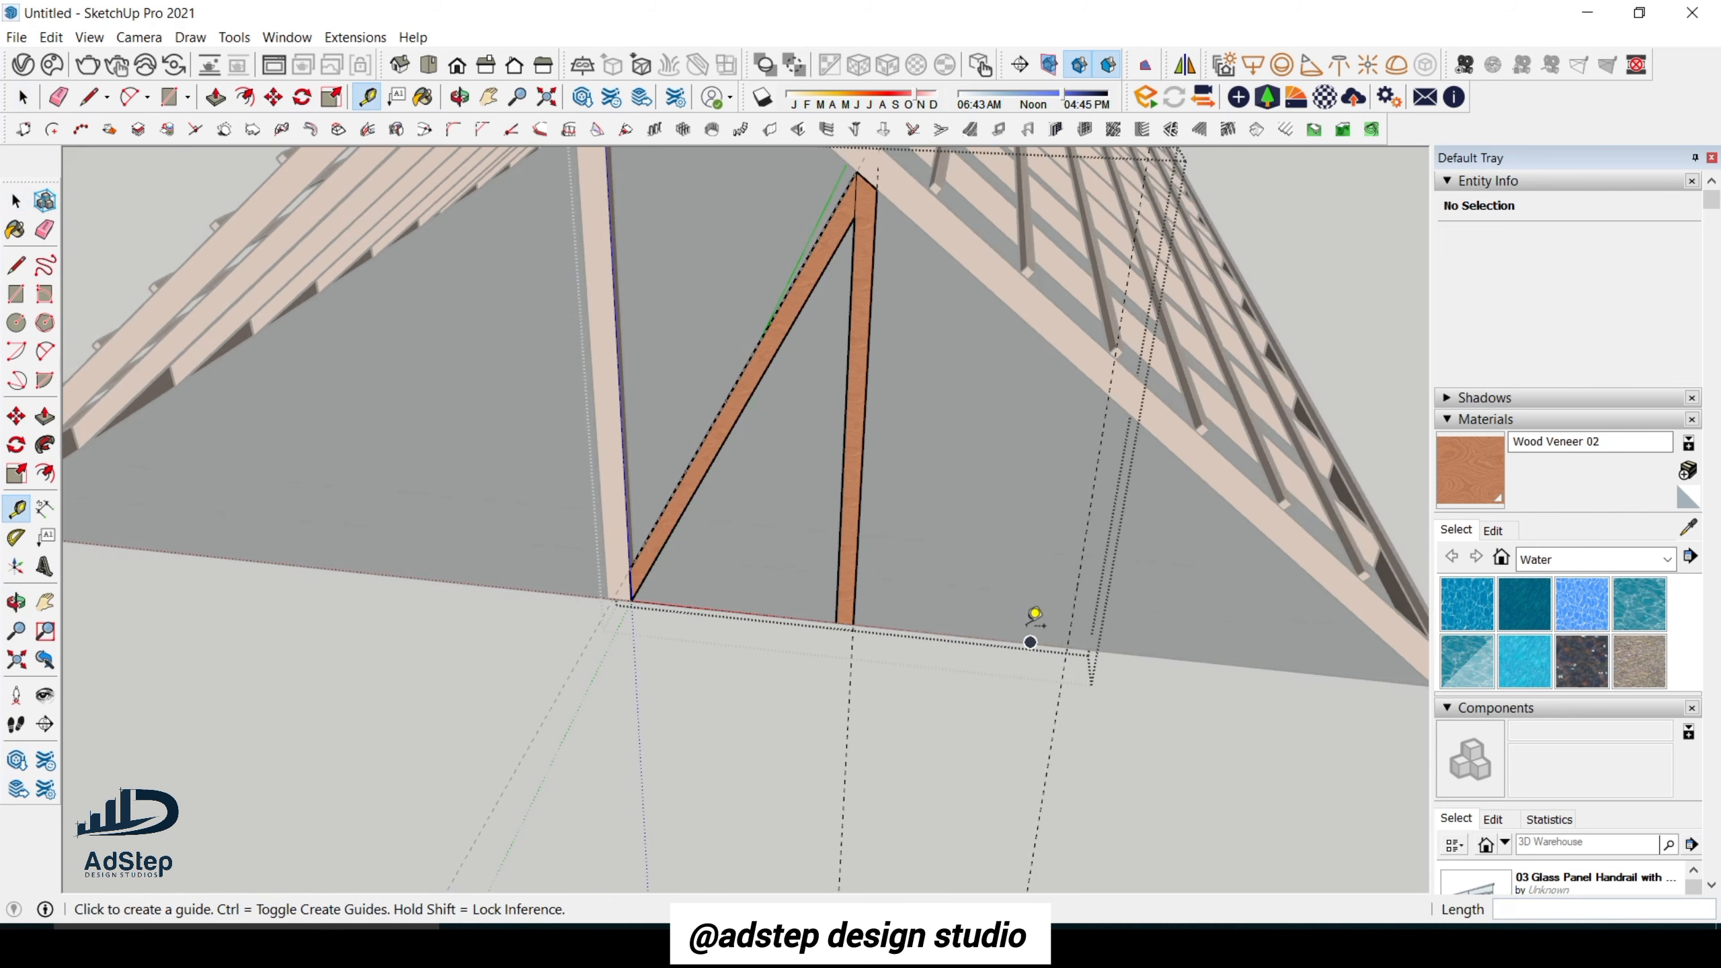
Place a second vertical guide 100 mm farther toward the eave from the new guide.
{"action": "middle_click_drag", "start_coordinate": [1044, 635], "coordinate": [1088, 502]}
{"action": "scroll", "coordinate": [1086, 437], "scroll_direction": "up", "scroll_amount": 2}
{"action": "scroll", "coordinate": [845, 603], "scroll_direction": "down", "scroll_amount": 1}
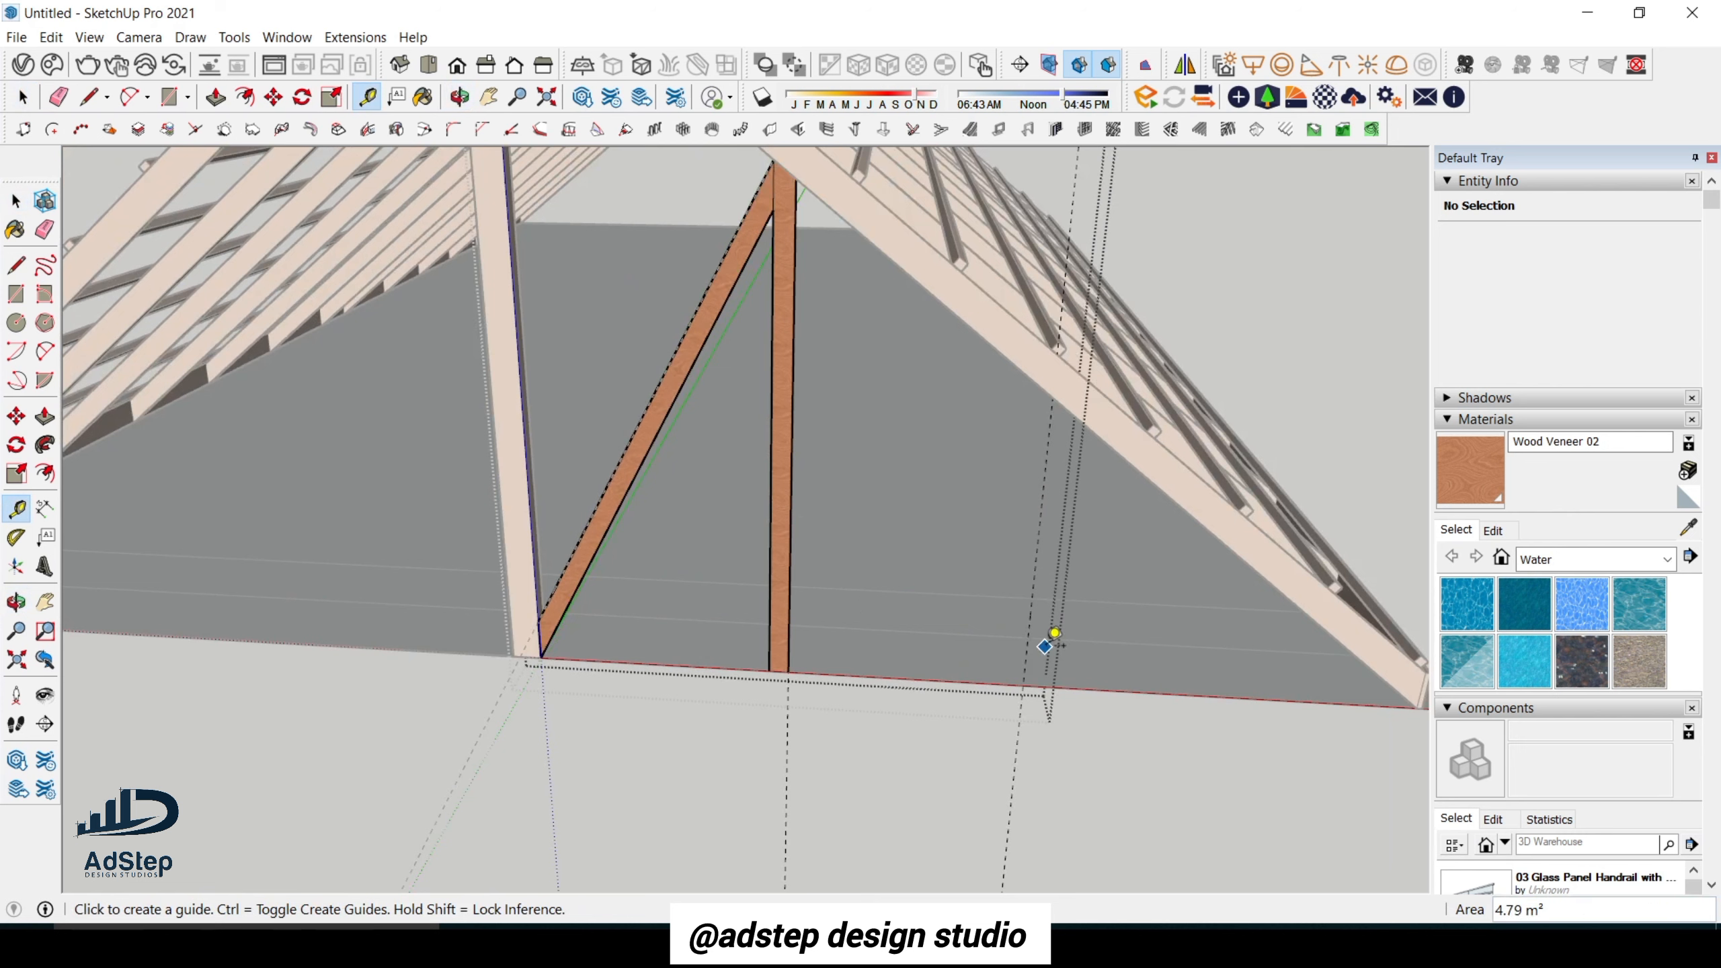
{"action": "left_click", "coordinate": [1033, 600]}
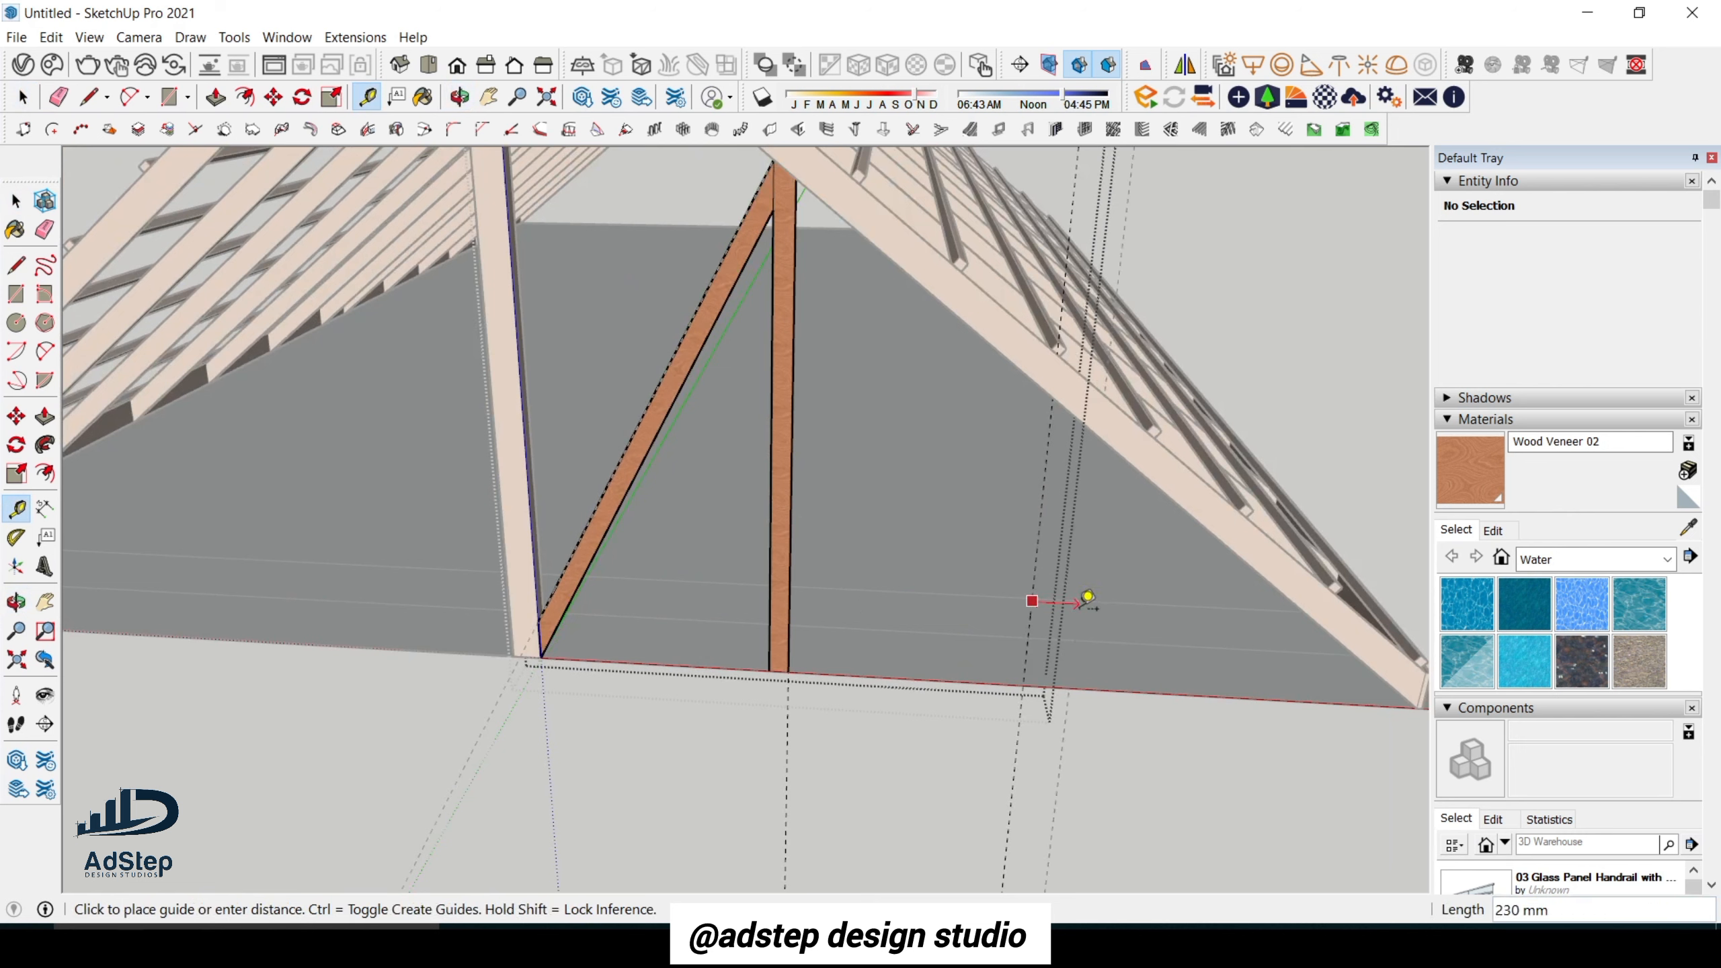
{"action": "type", "text": "100"}
{"action": "key", "text": "Return"}
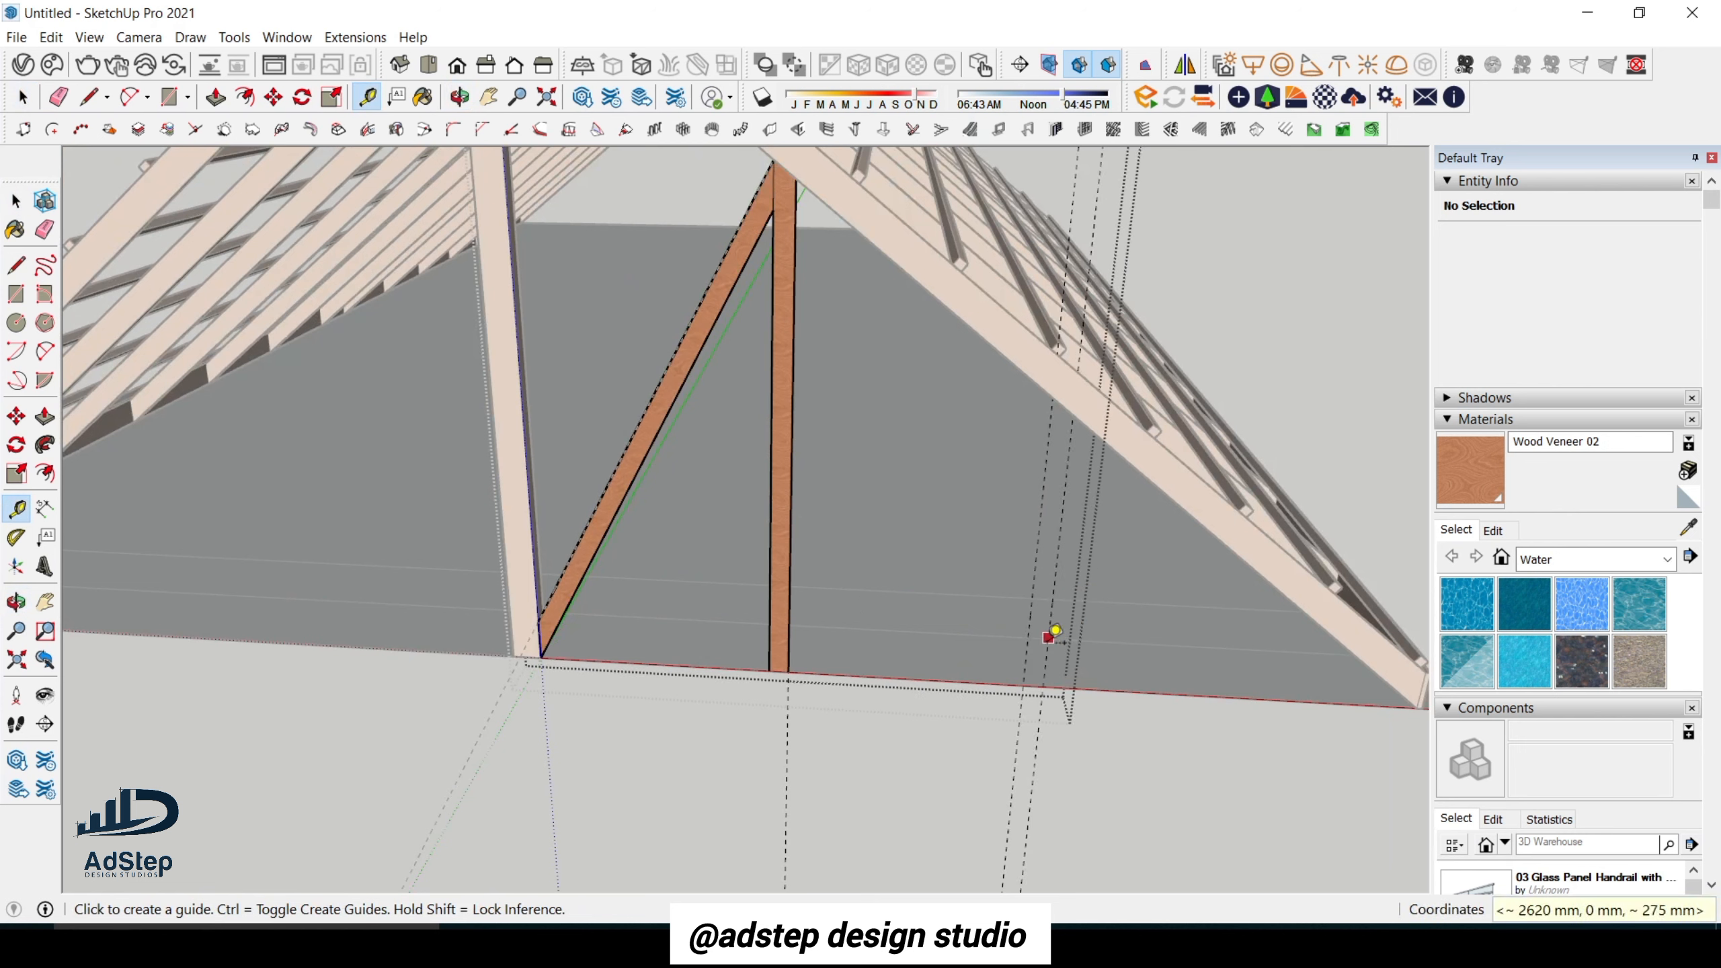
Draw a diagonal line from the vertical member's outer foot up to the outer guide at the rafter's underside.
{"action": "key", "text": "l"}
{"action": "left_click", "coordinate": [788, 672]}
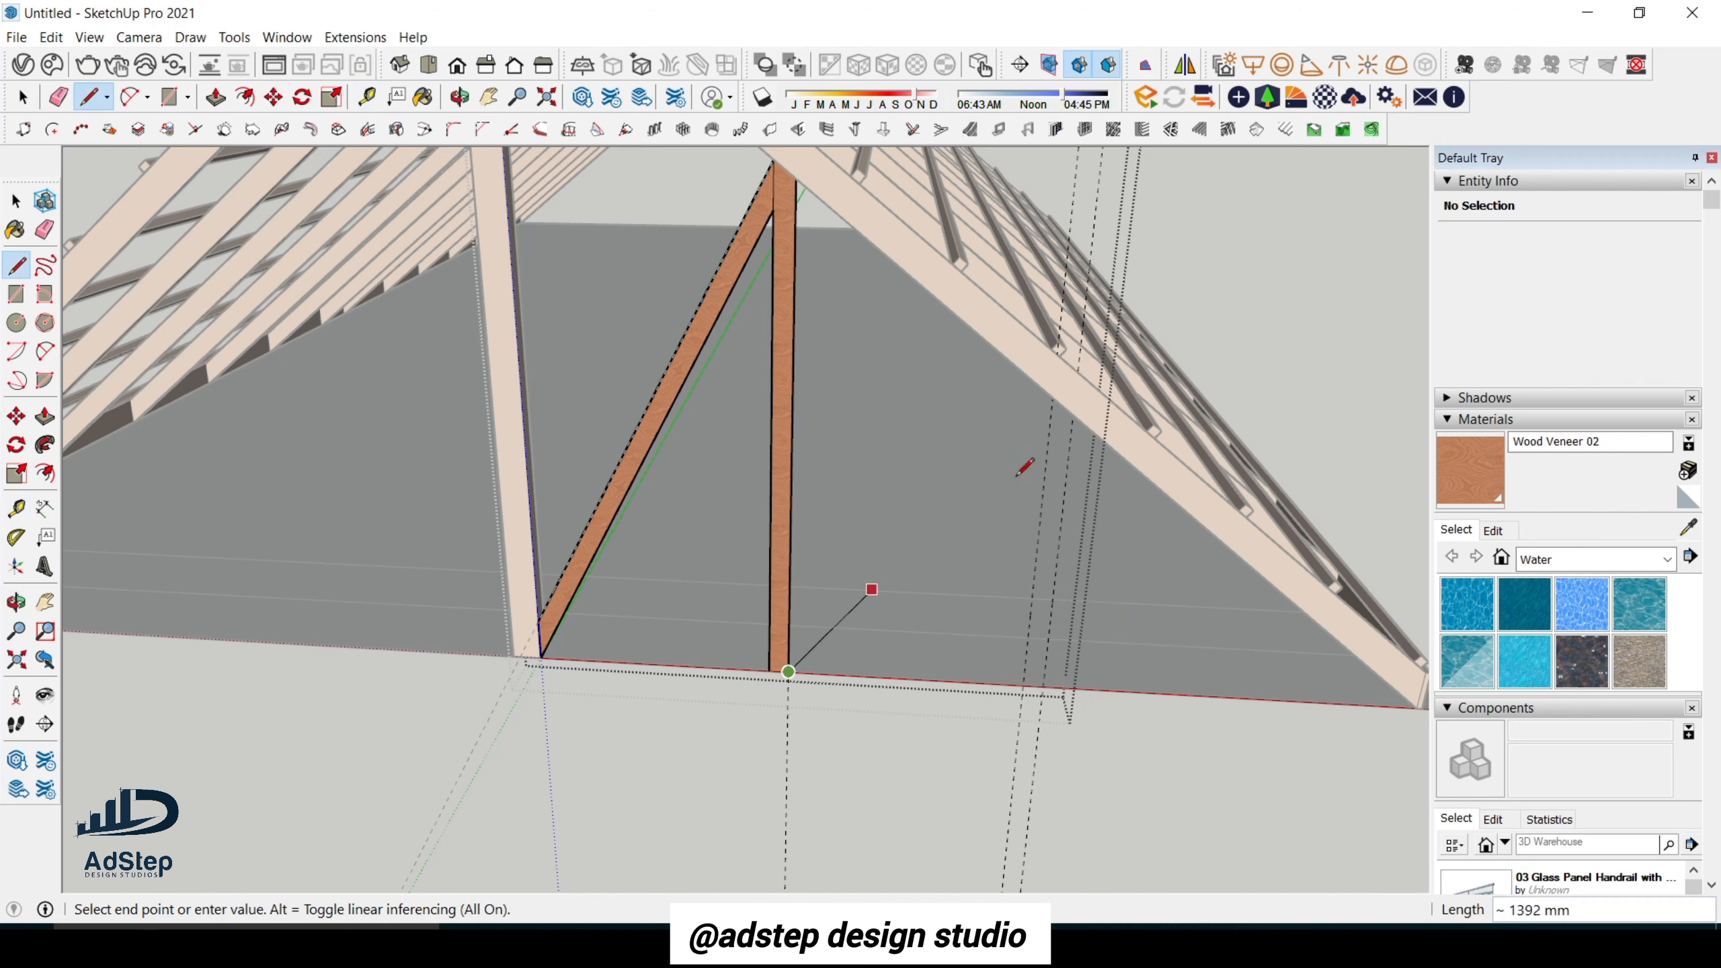
{"action": "left_click", "coordinate": [1073, 414]}
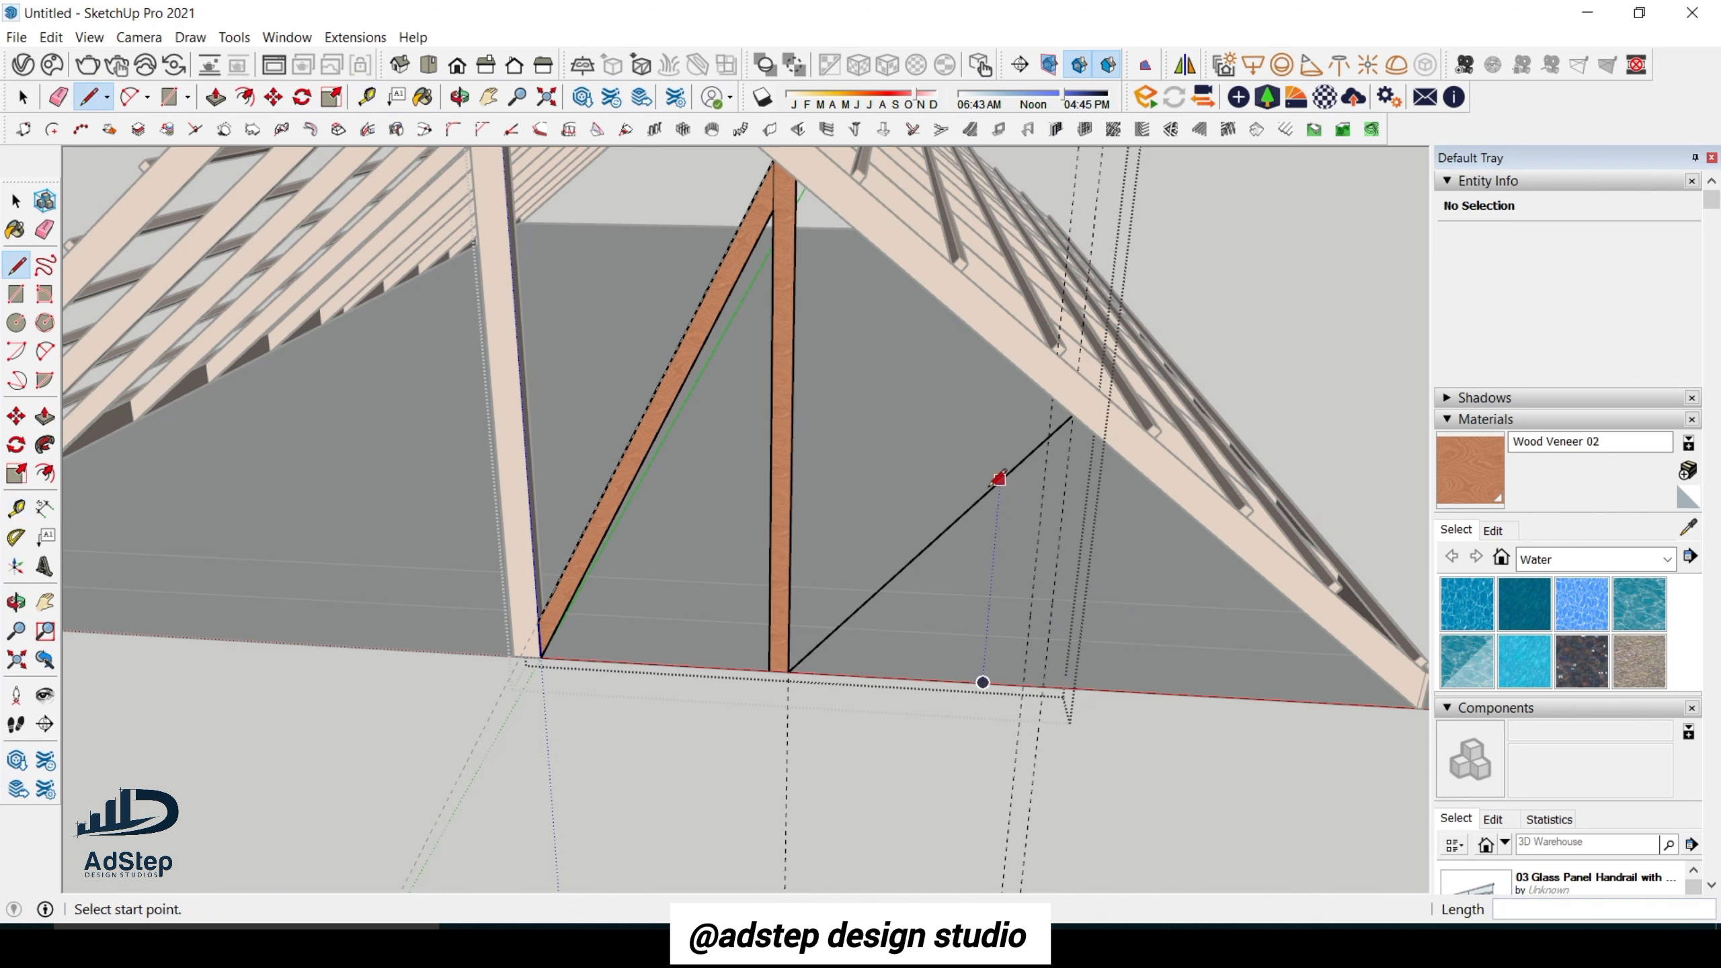
Place a guide parallel to the new diagonal line, about 100 mm above it.
{"action": "scroll", "coordinate": [1000, 473], "scroll_direction": "up", "scroll_amount": 1}
{"action": "key", "text": "t"}
{"action": "scroll", "coordinate": [1078, 413], "scroll_direction": "up", "scroll_amount": 1}
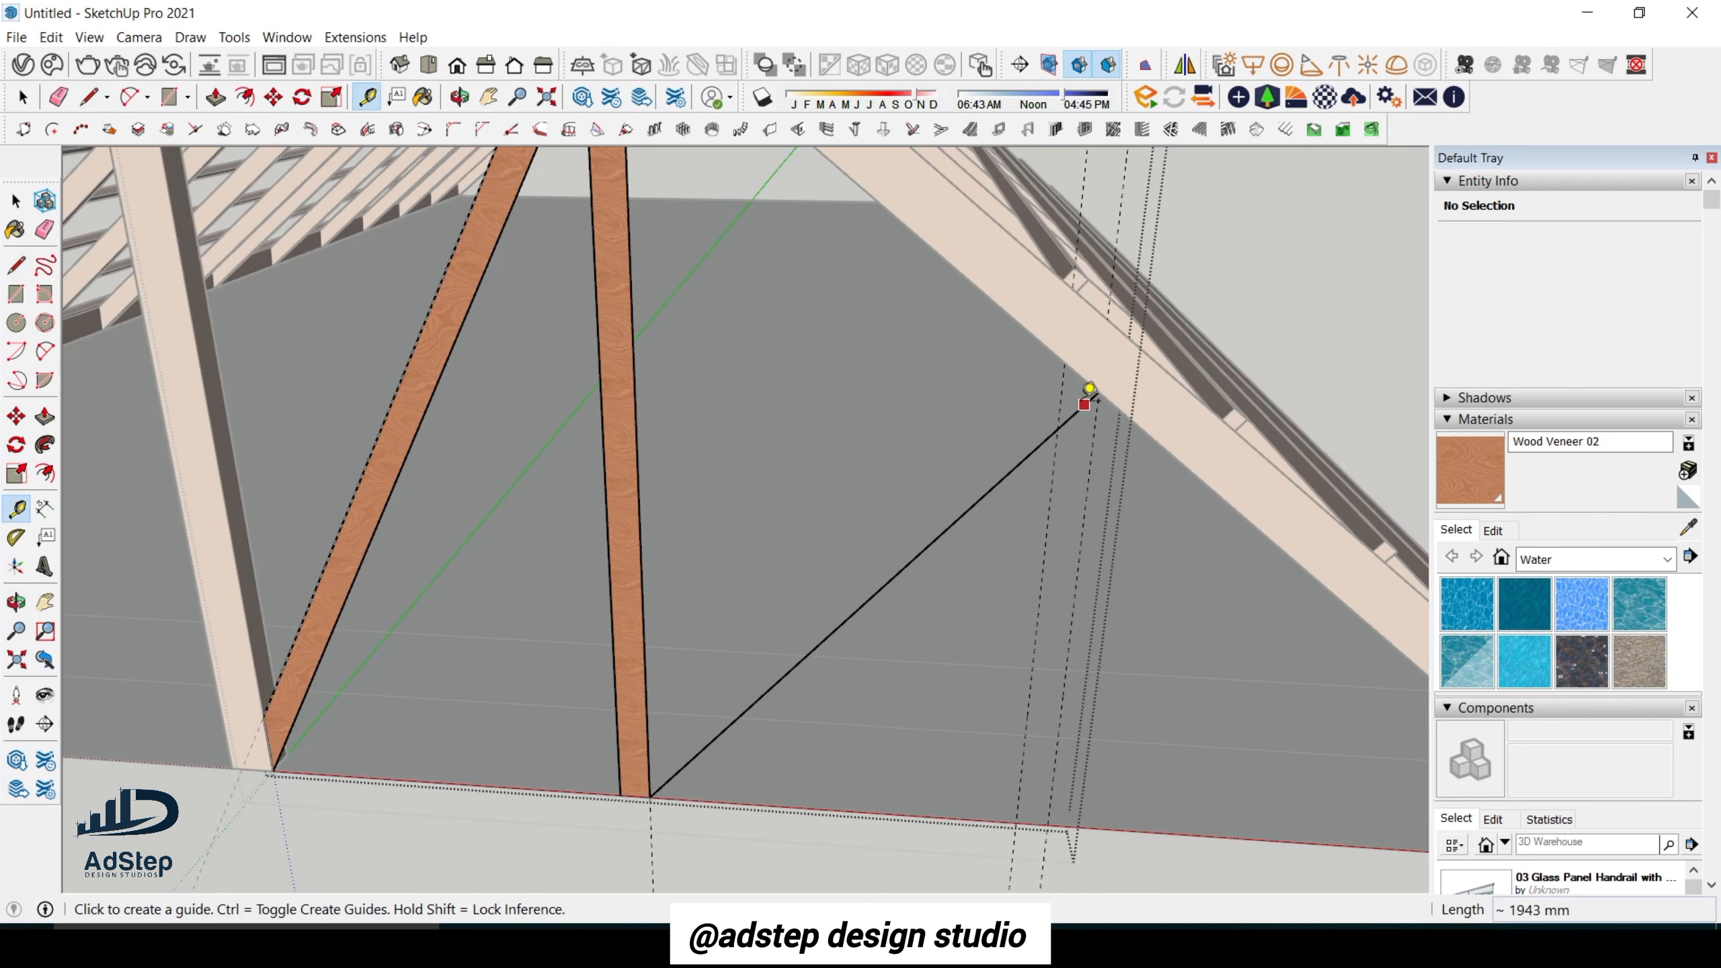
{"action": "left_click", "coordinate": [1084, 405]}
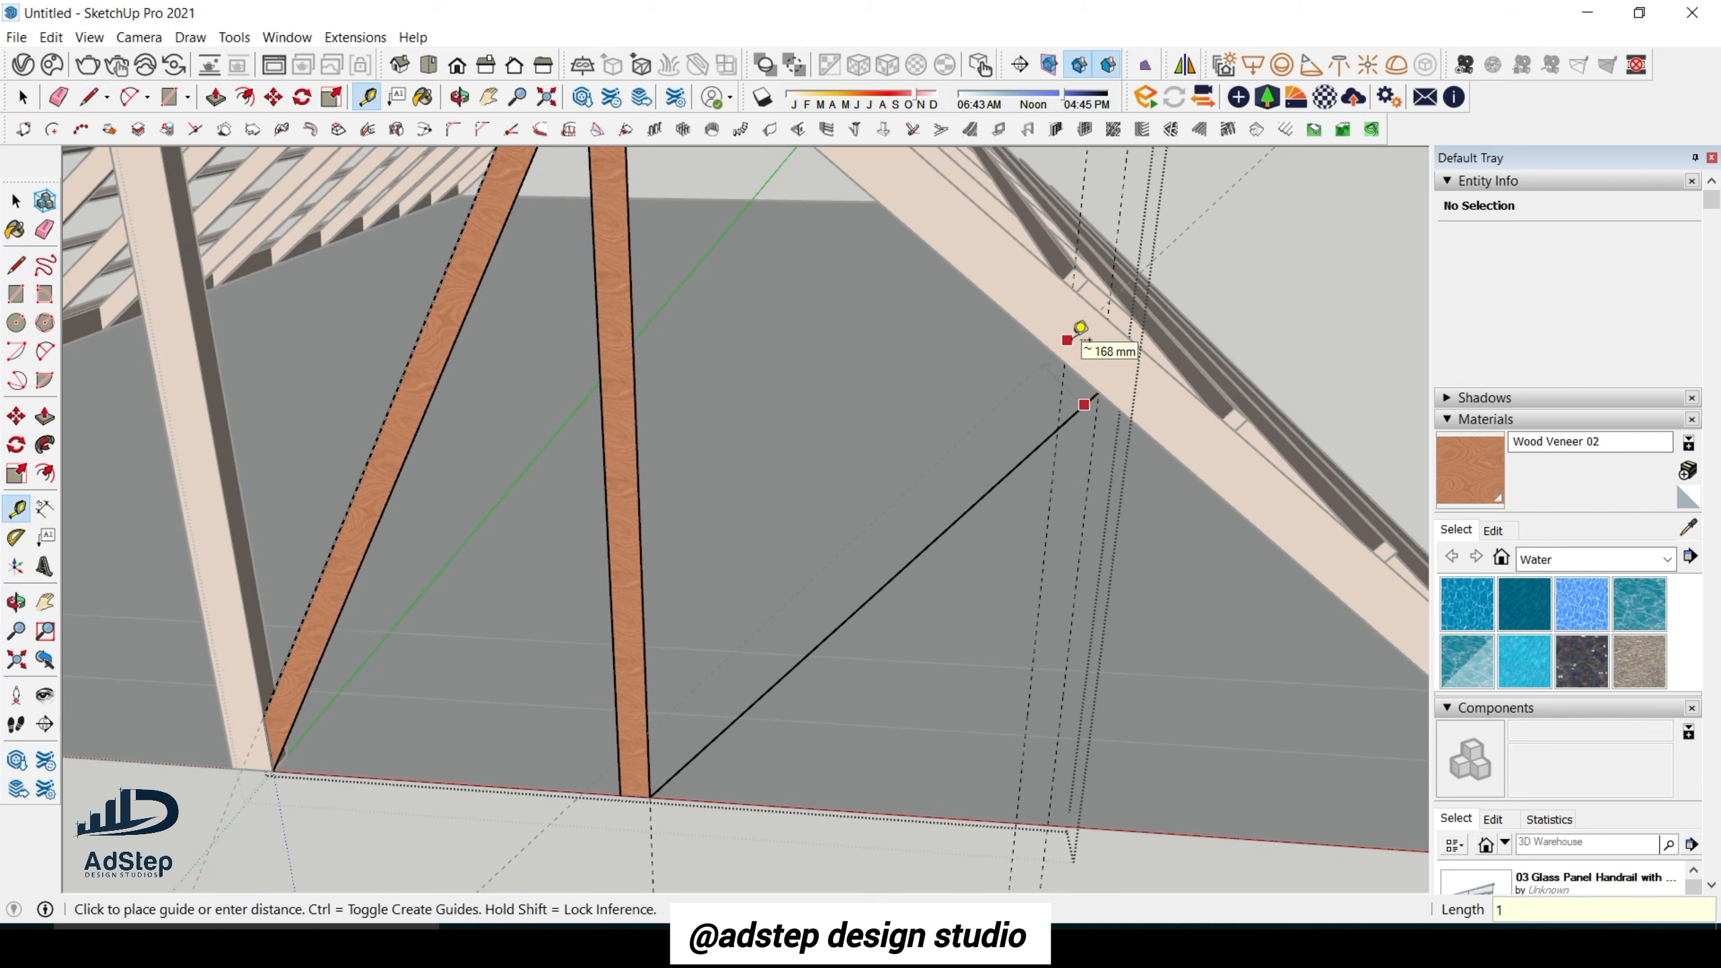
{"action": "key", "text": "Return"}
{"action": "mouse_move", "coordinate": [1080, 329]}
{"action": "middle_mouse_down"}
{"action": "mouse_move", "coordinate": [1088, 369]}
{"action": "mouse_move", "coordinate": [1088, 308]}
{"action": "middle_mouse_up"}
Draw the diagonal's second edge along its guide and close the end along the rafter's underside to form the face.
{"action": "key", "text": "l"}
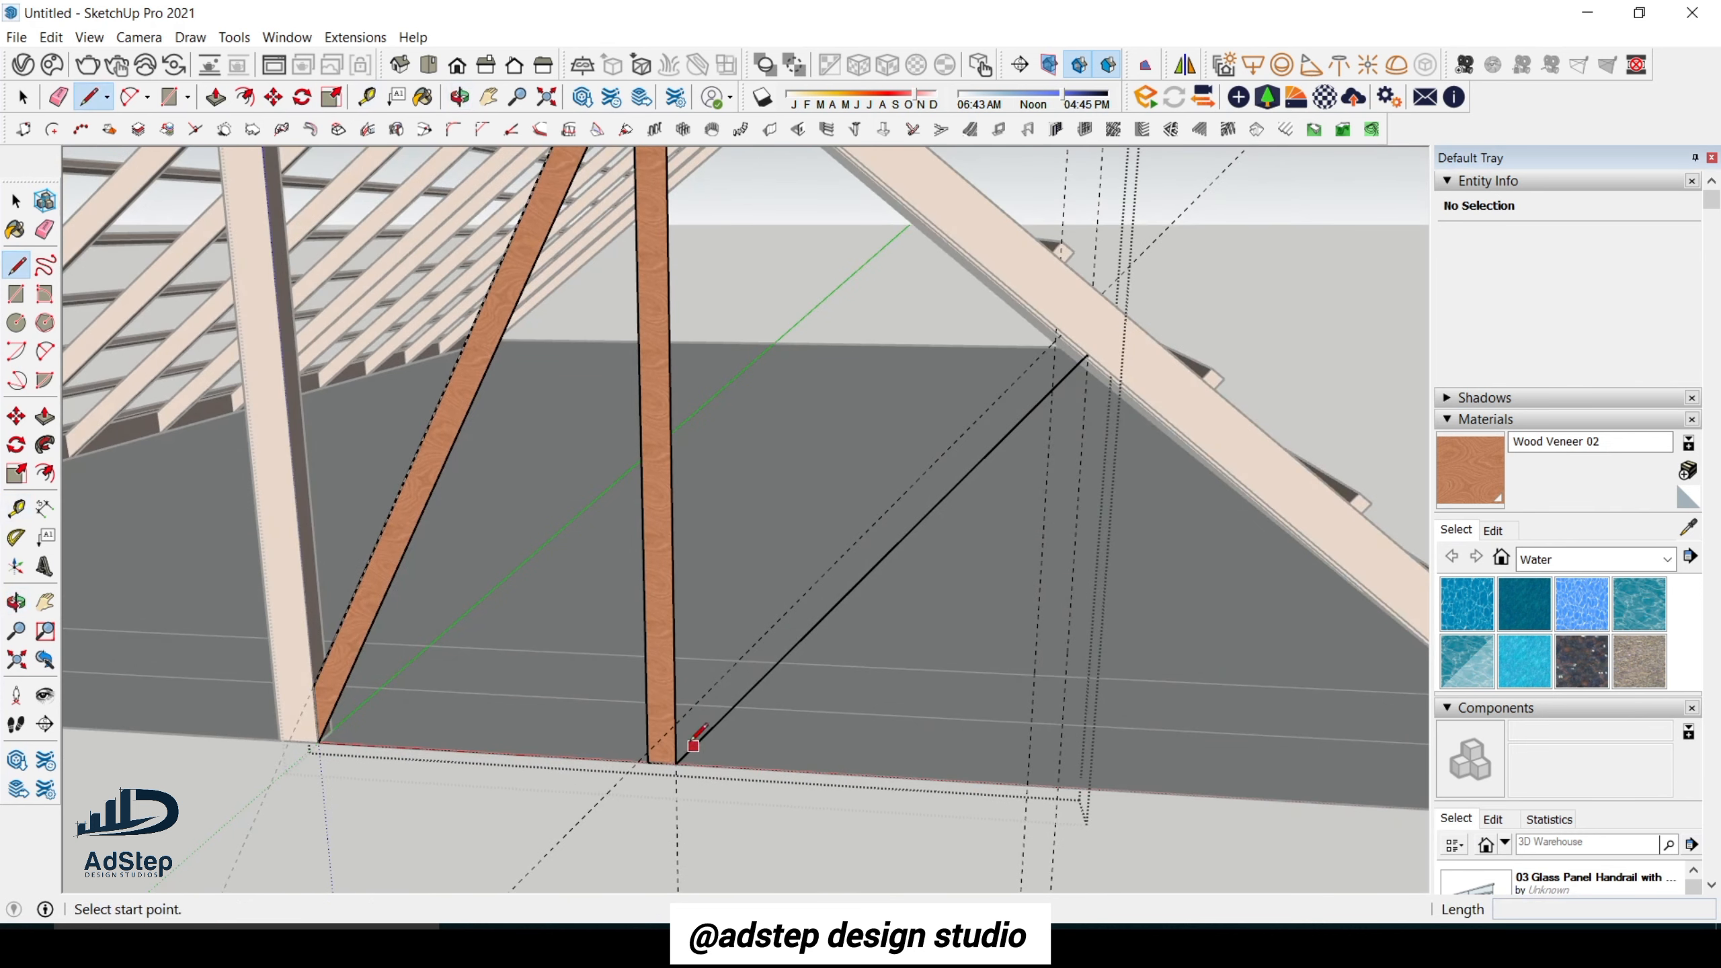
{"action": "left_click", "coordinate": [676, 725]}
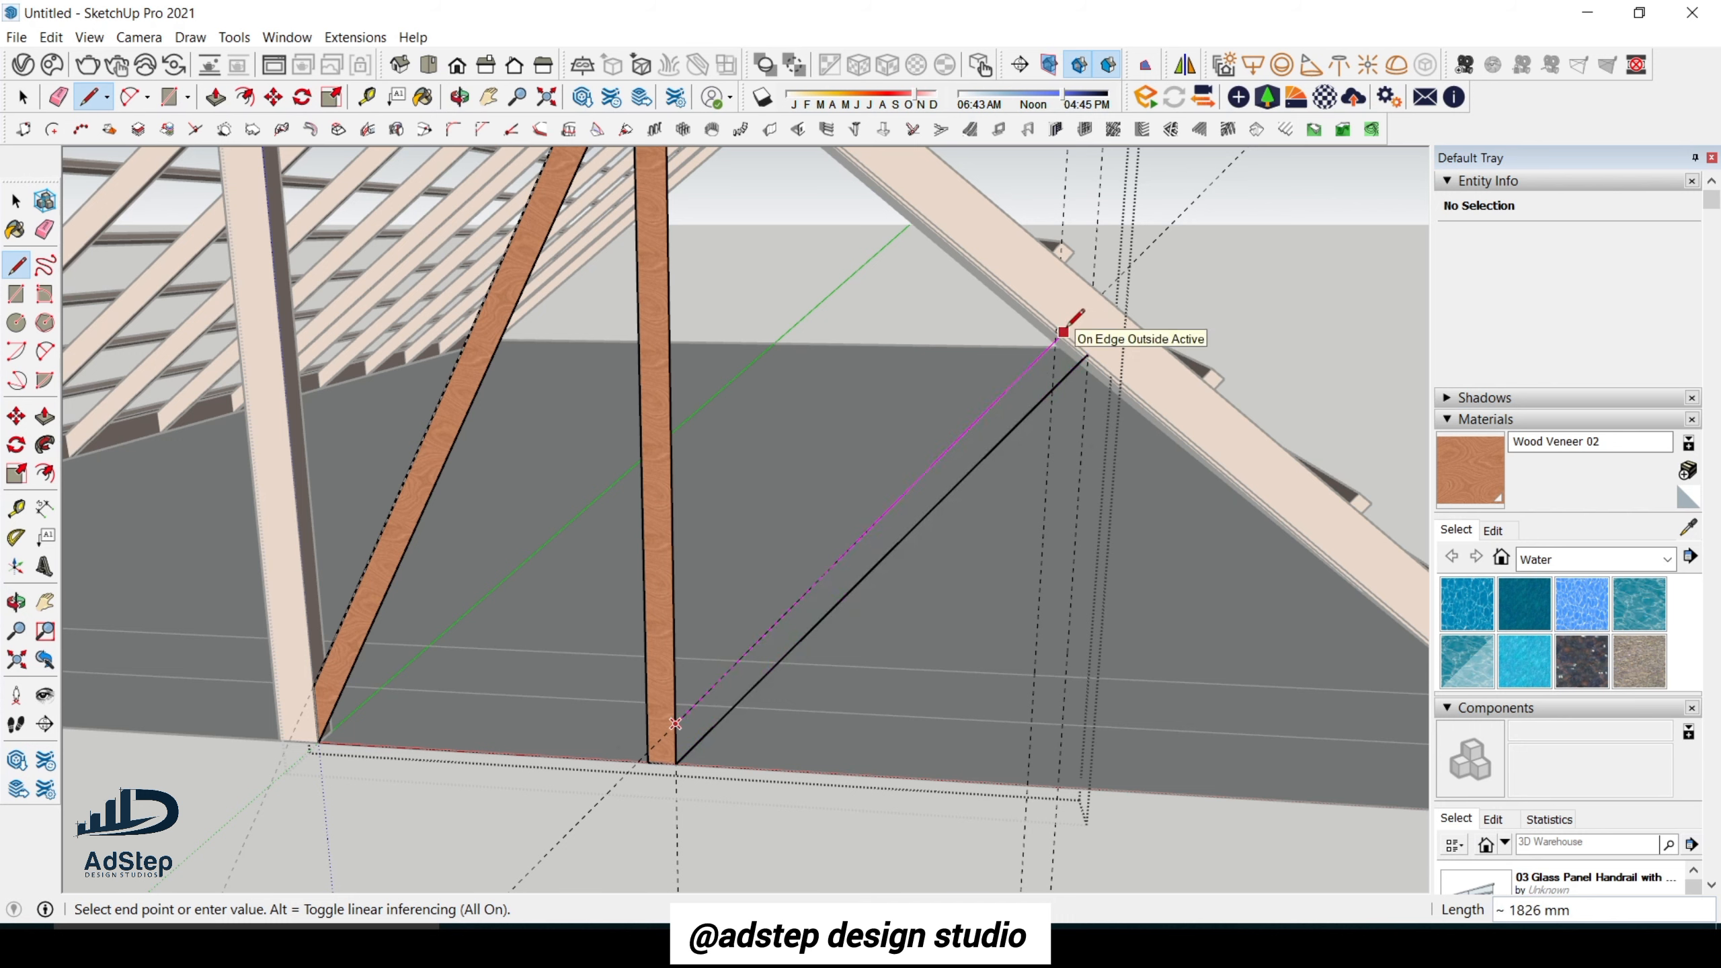
{"action": "left_click", "coordinate": [1096, 352]}
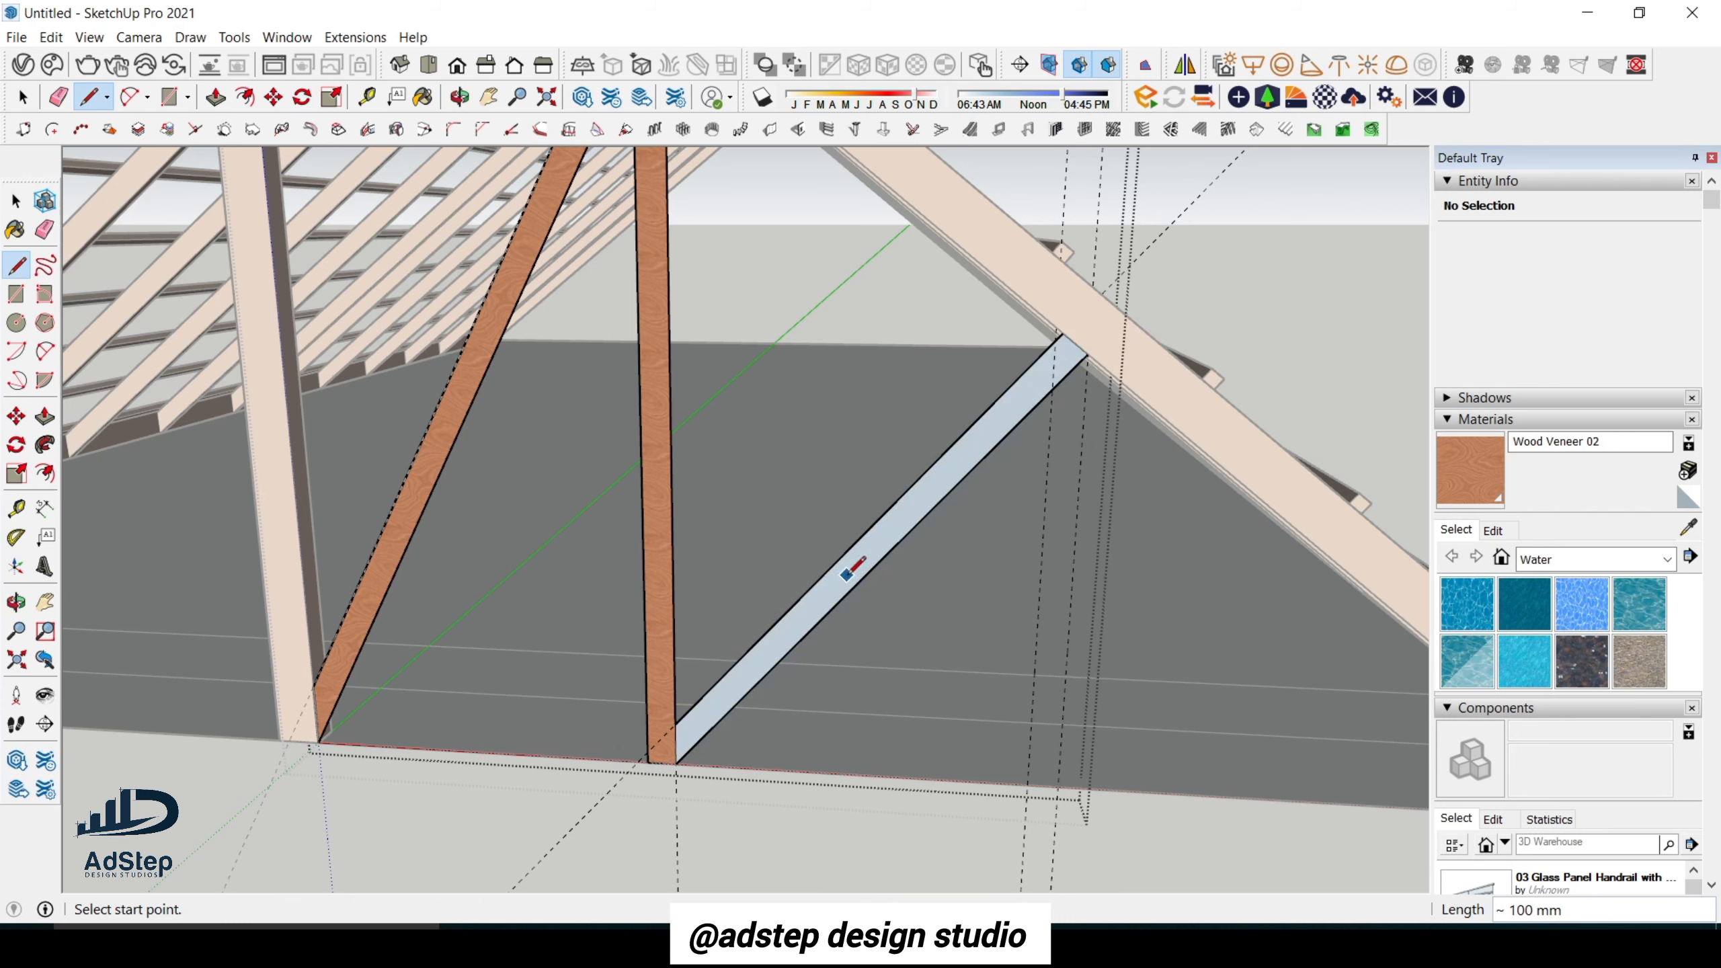
{"action": "key", "text": "space"}
{"action": "scroll", "coordinate": [846, 577], "scroll_direction": "down", "scroll_amount": 3}
{"action": "scroll", "coordinate": [994, 491], "scroll_direction": "up", "scroll_amount": 2}
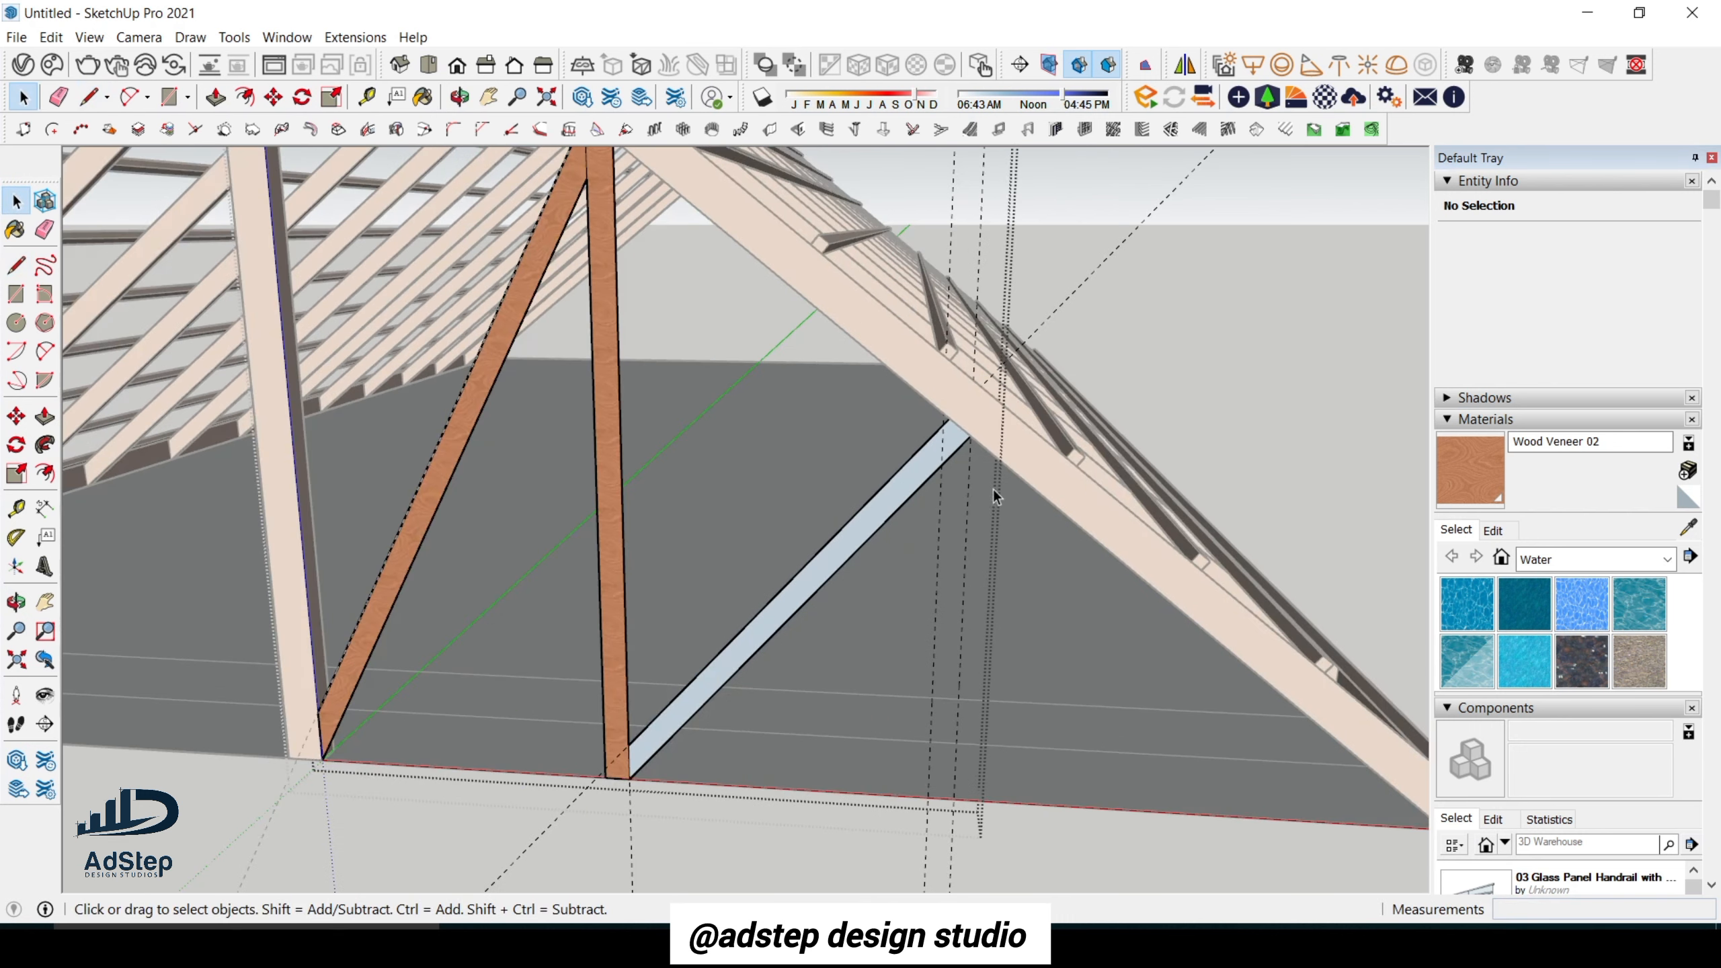
Erase the inner vertical guide and draw a vertical line from the new diagonal's upper top corner down to the base.
{"action": "scroll", "coordinate": [995, 495], "scroll_direction": "up", "scroll_amount": 2}
{"action": "key", "text": "e"}
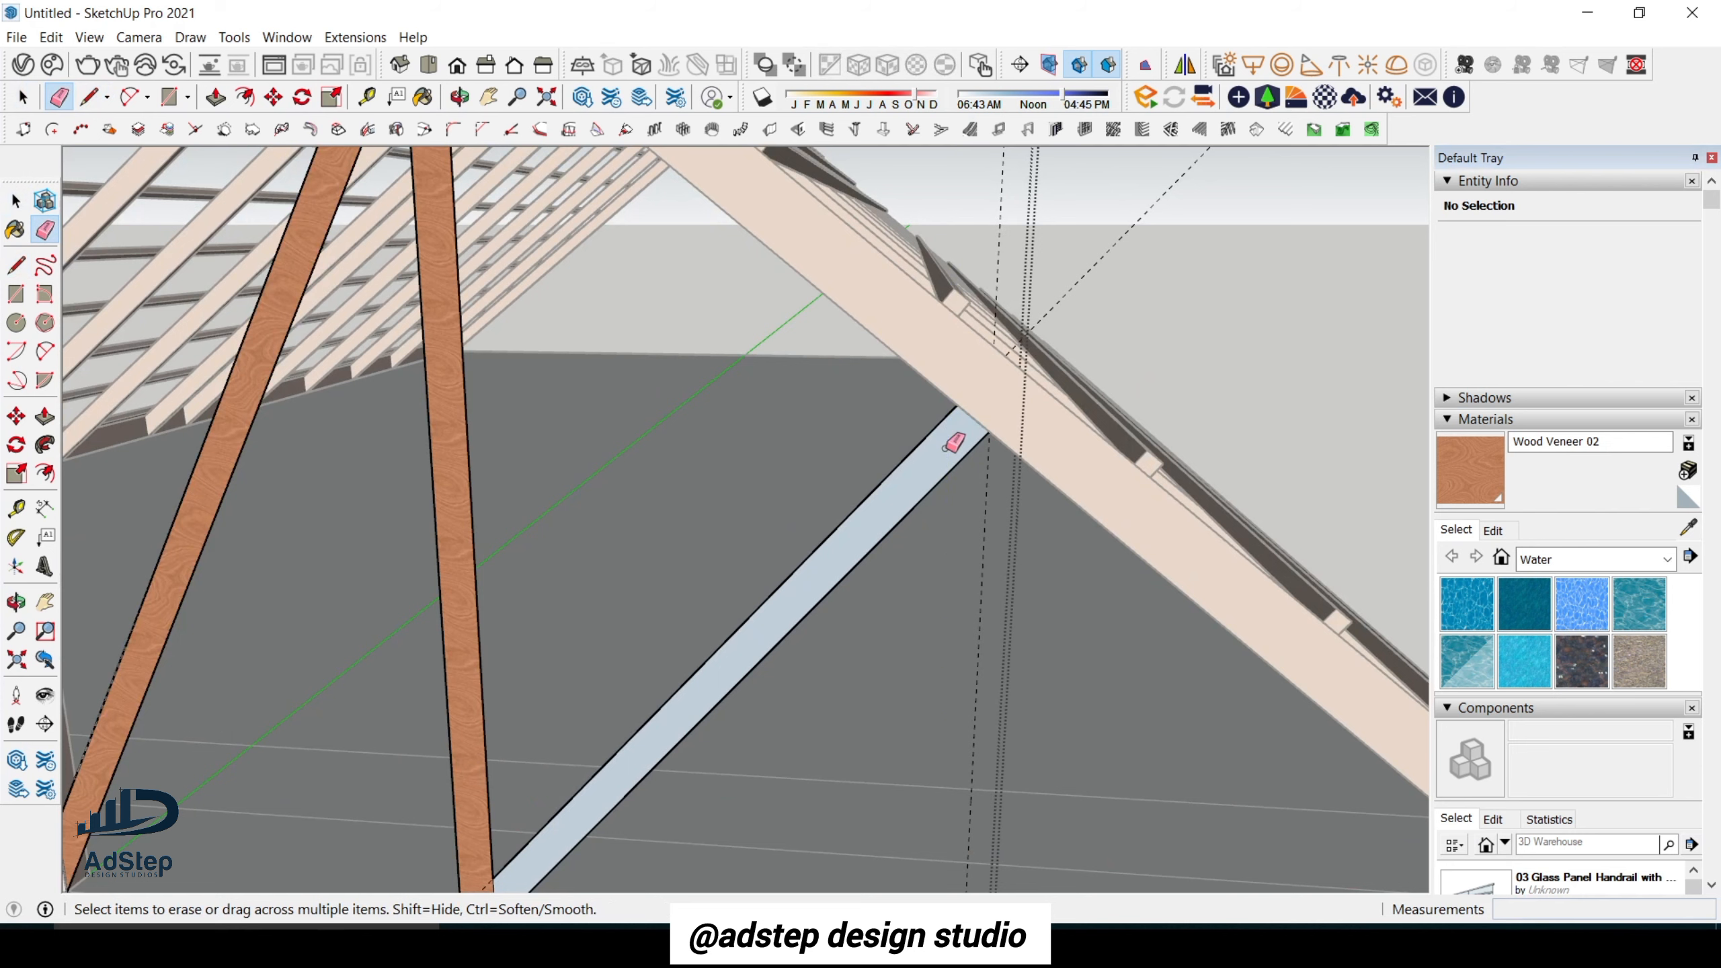
{"action": "key", "text": "l"}
{"action": "left_click", "coordinate": [957, 404]}
{"action": "scroll", "coordinate": [958, 404], "scroll_direction": "down", "scroll_amount": 2}
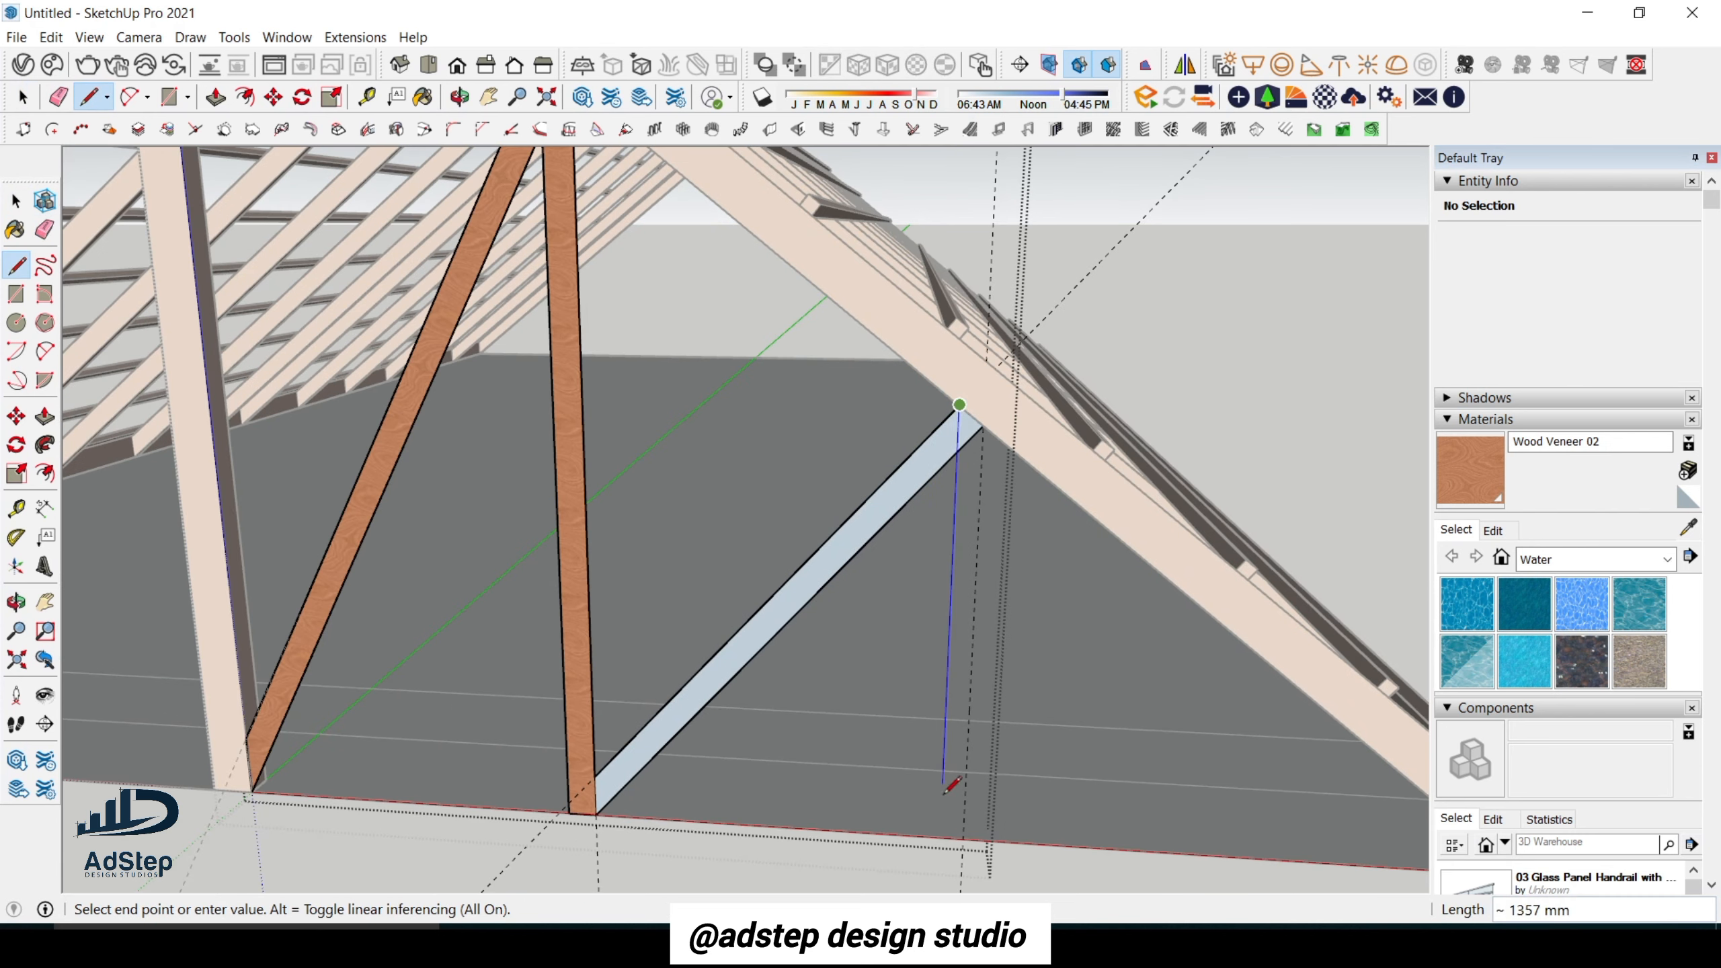
{"action": "left_click", "coordinate": [940, 836]}
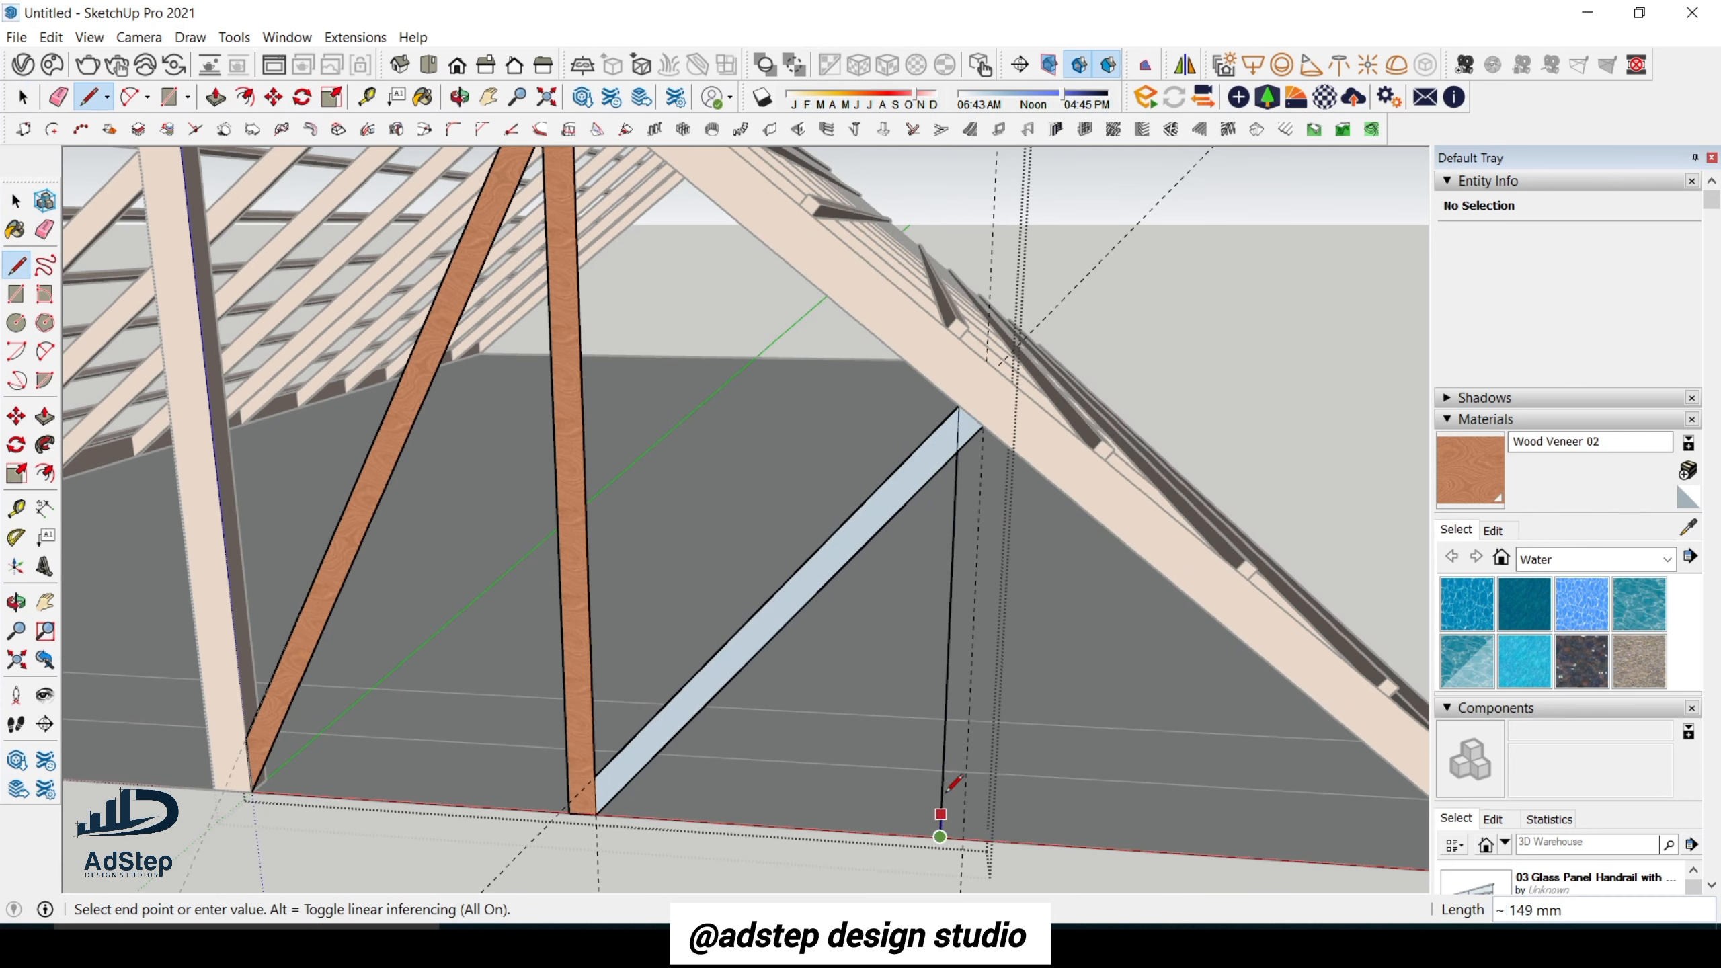
{"action": "key", "text": "Escape"}
Erase the remaining old vertical guide and place one 100 mm from the new vertical line, toward the eave.
{"action": "scroll", "coordinate": [948, 588], "scroll_direction": "down", "scroll_amount": 3}
{"action": "scroll", "coordinate": [958, 596], "scroll_direction": "up", "scroll_amount": 3}
{"action": "key", "text": "e"}
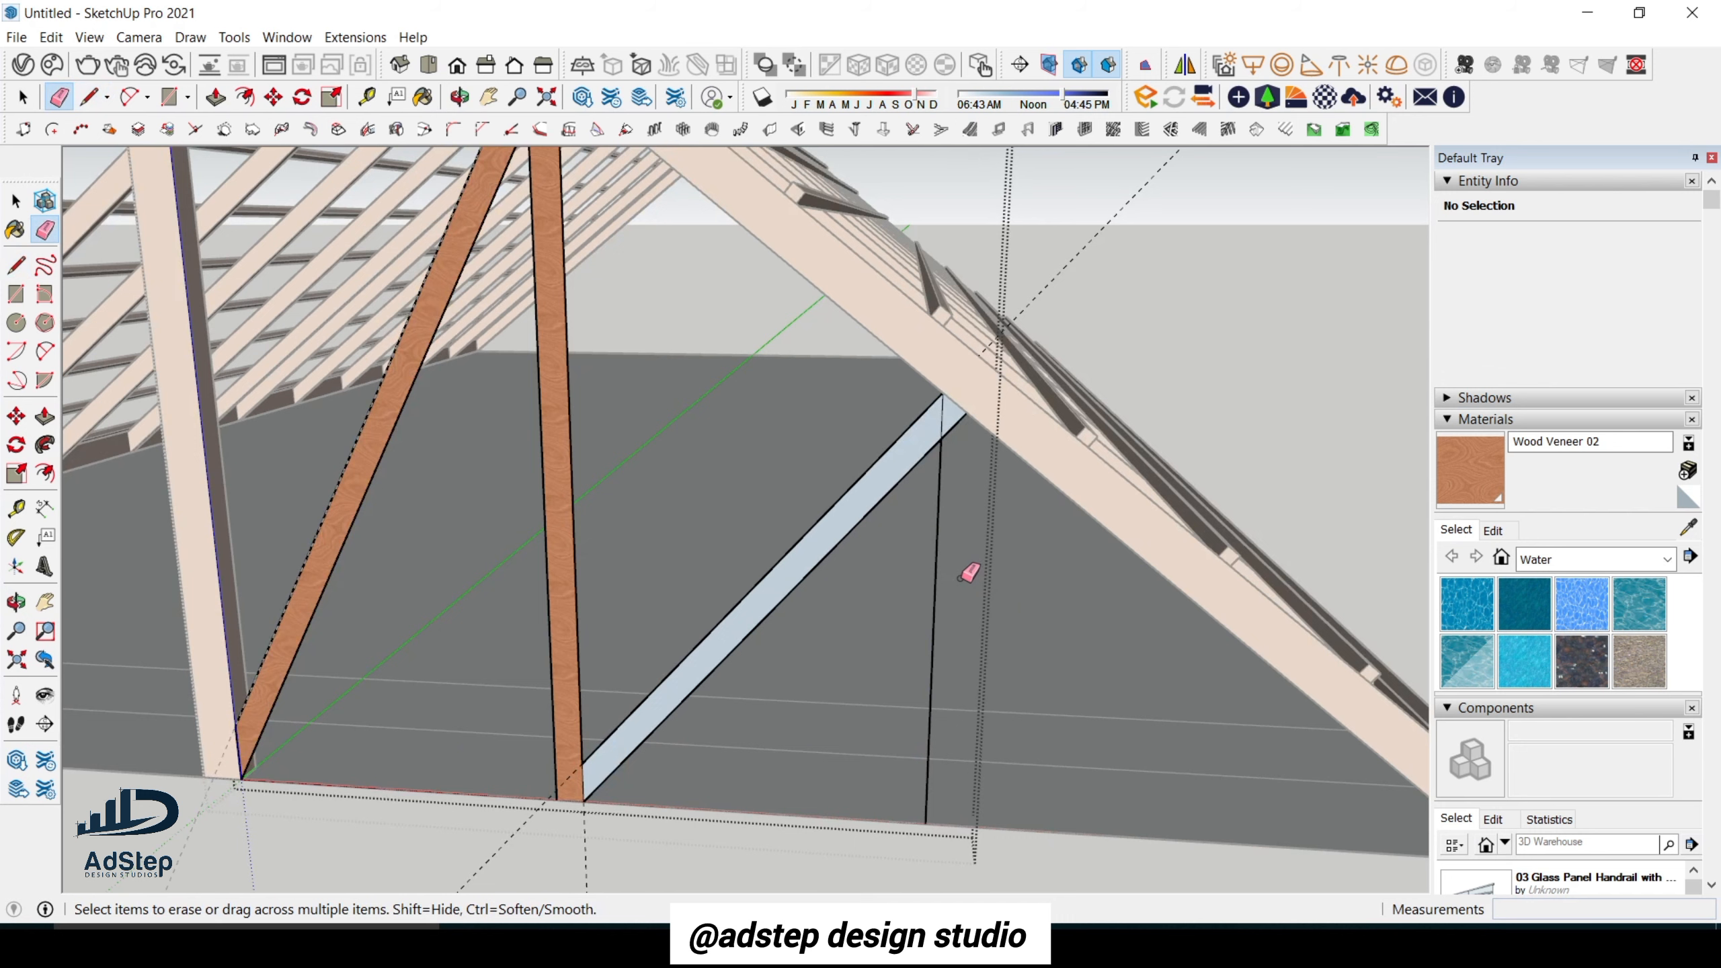
{"action": "key", "text": "t"}
{"action": "left_click", "coordinate": [935, 574]}
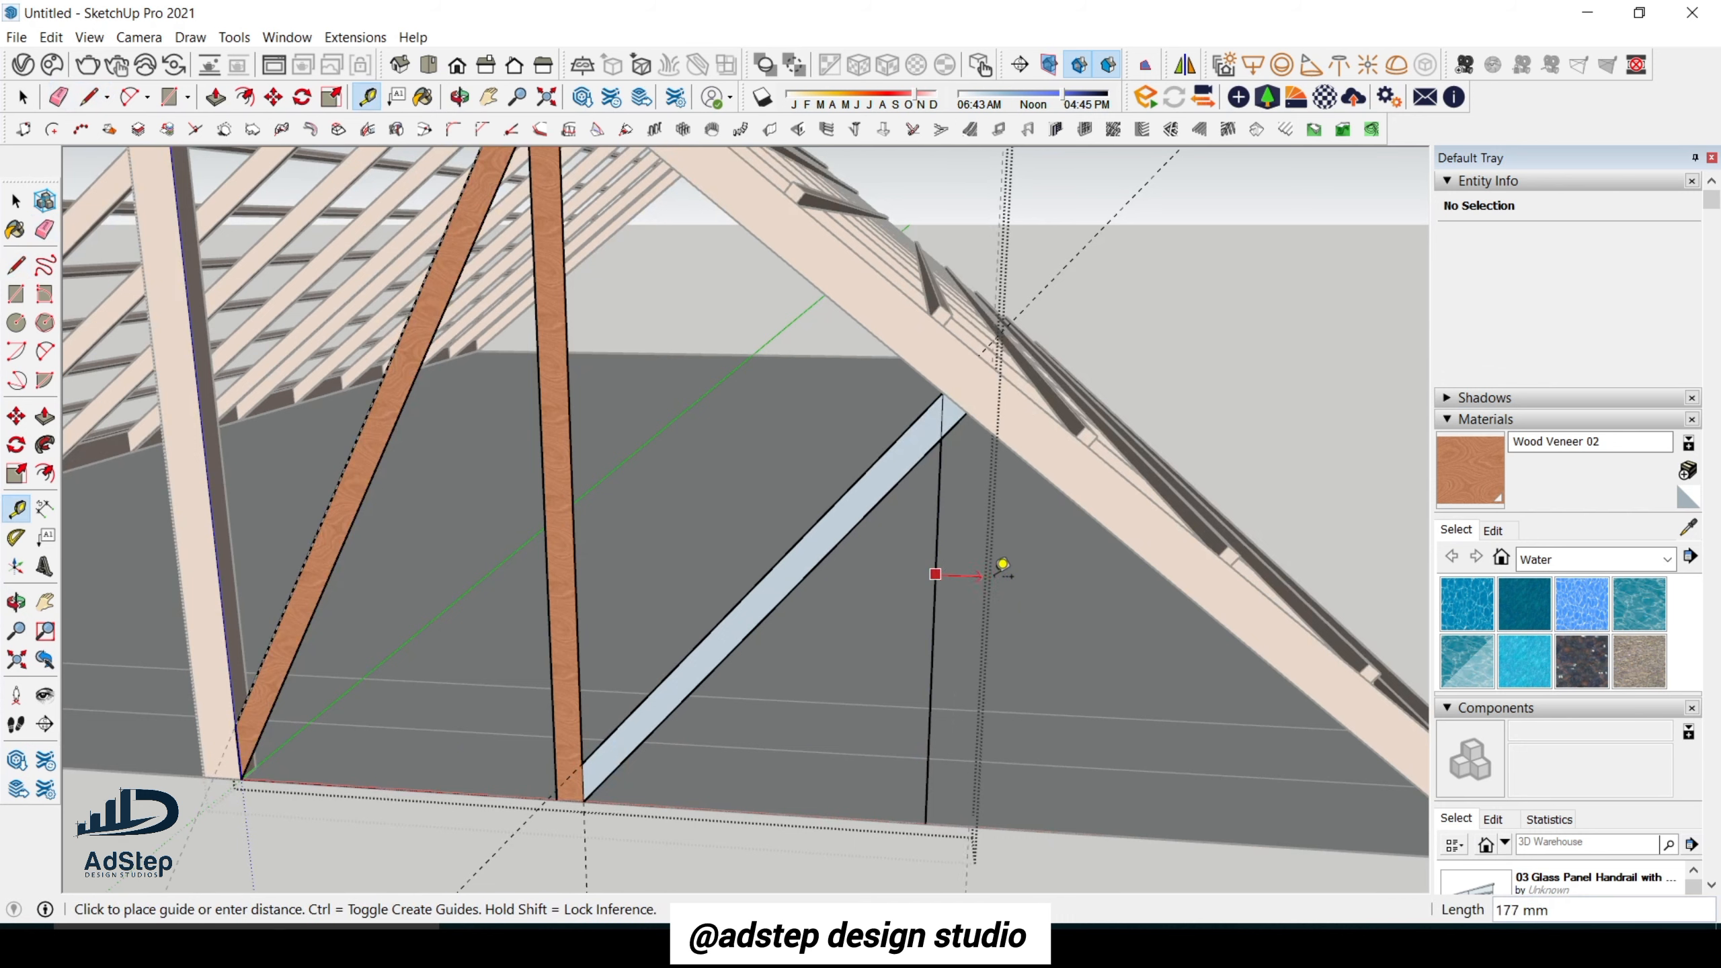
{"action": "type", "text": "100"}
{"action": "key", "text": "Return"}
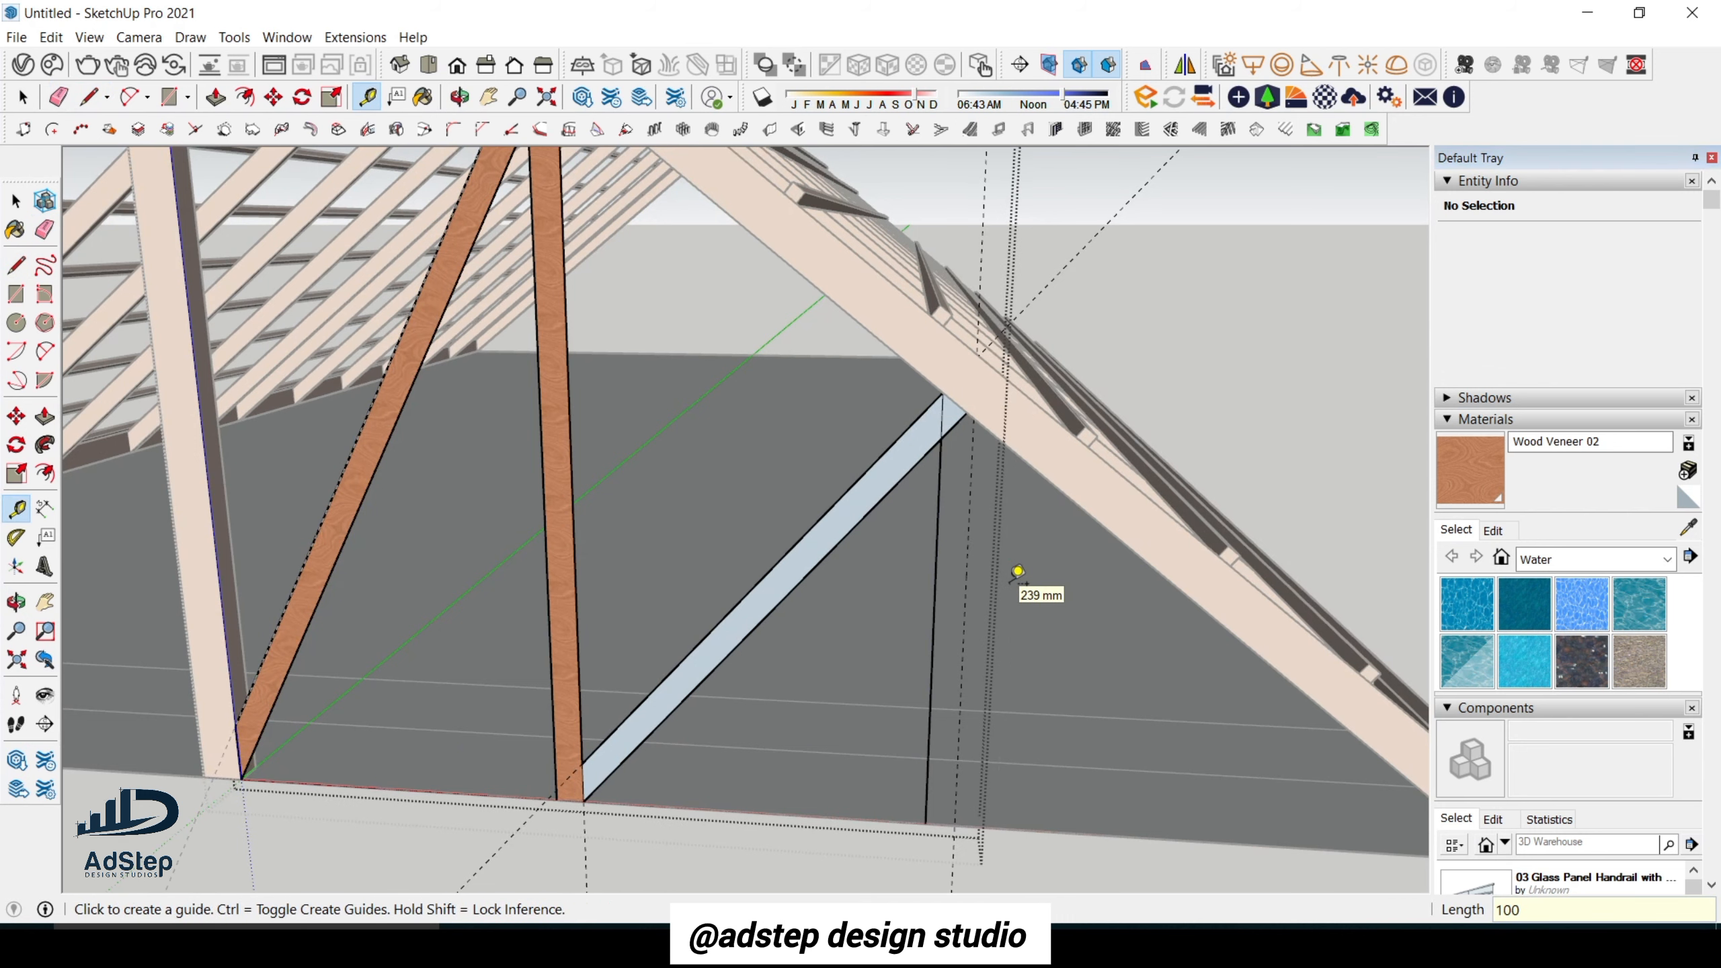
Draw the second vertical edge along the 100 mm guide from the base up to the rafter's underside.
{"action": "scroll", "coordinate": [946, 543], "scroll_direction": "down", "scroll_amount": 3}
{"action": "key", "text": "space"}
{"action": "scroll", "coordinate": [956, 572], "scroll_direction": "up", "scroll_amount": 1}
{"action": "scroll", "coordinate": [958, 579], "scroll_direction": "up", "scroll_amount": 2}
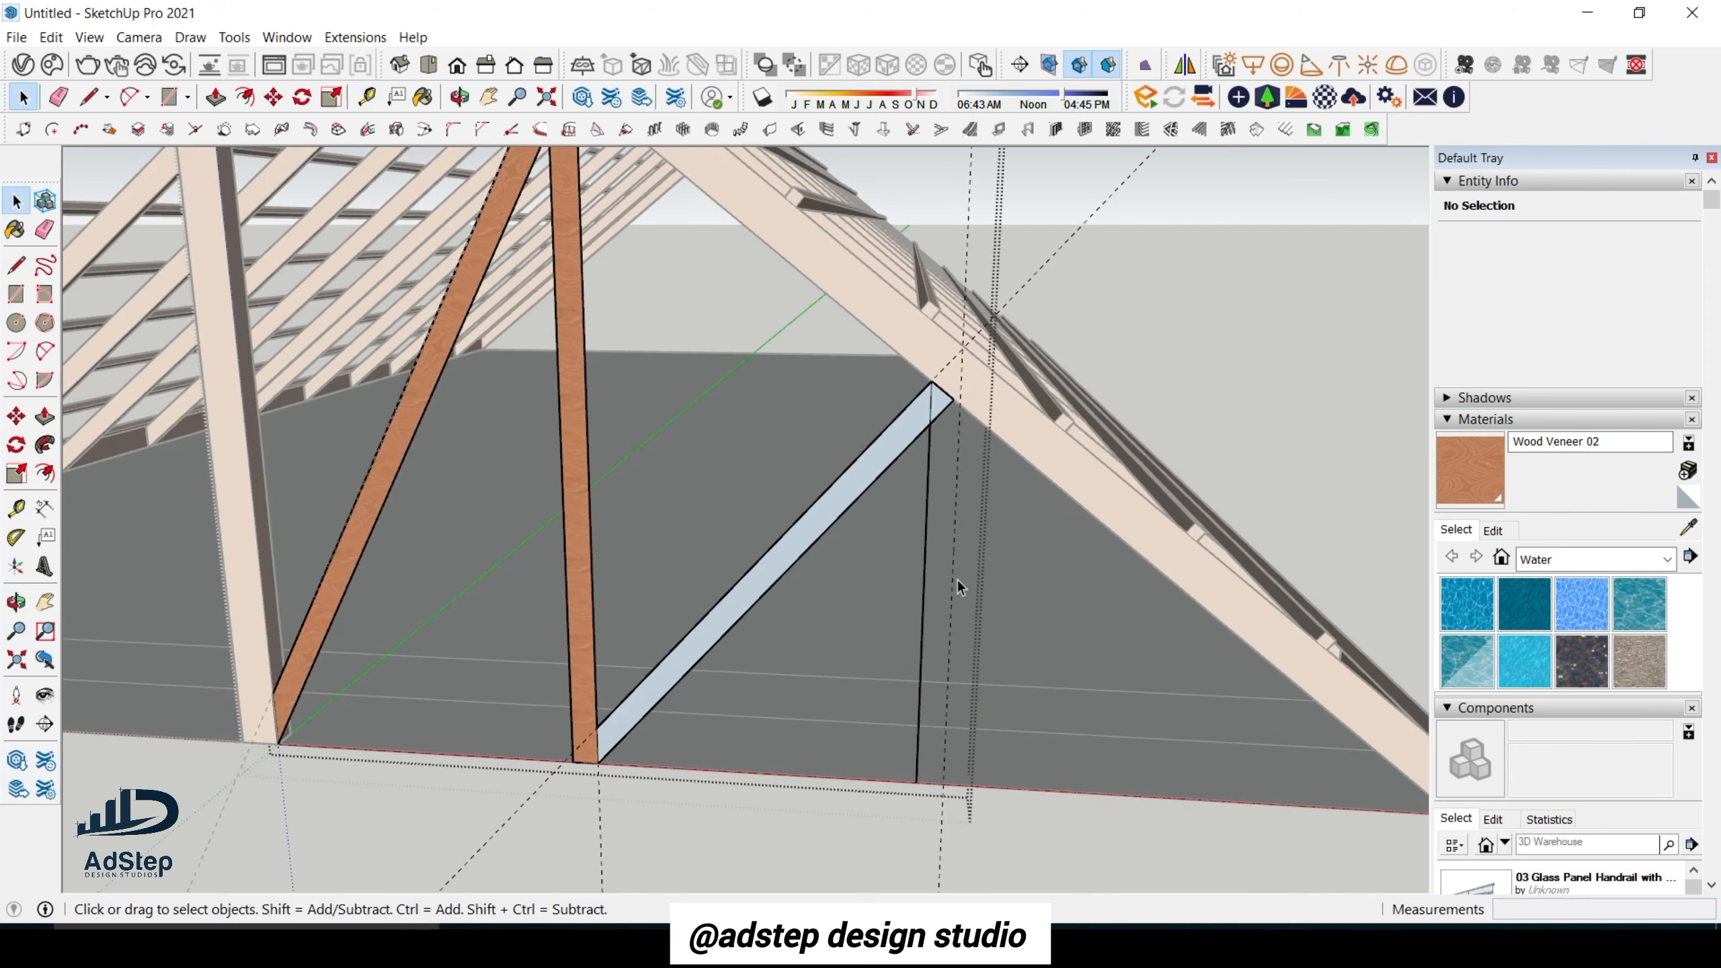
{"action": "key", "text": "l"}
{"action": "left_click", "coordinate": [944, 783]}
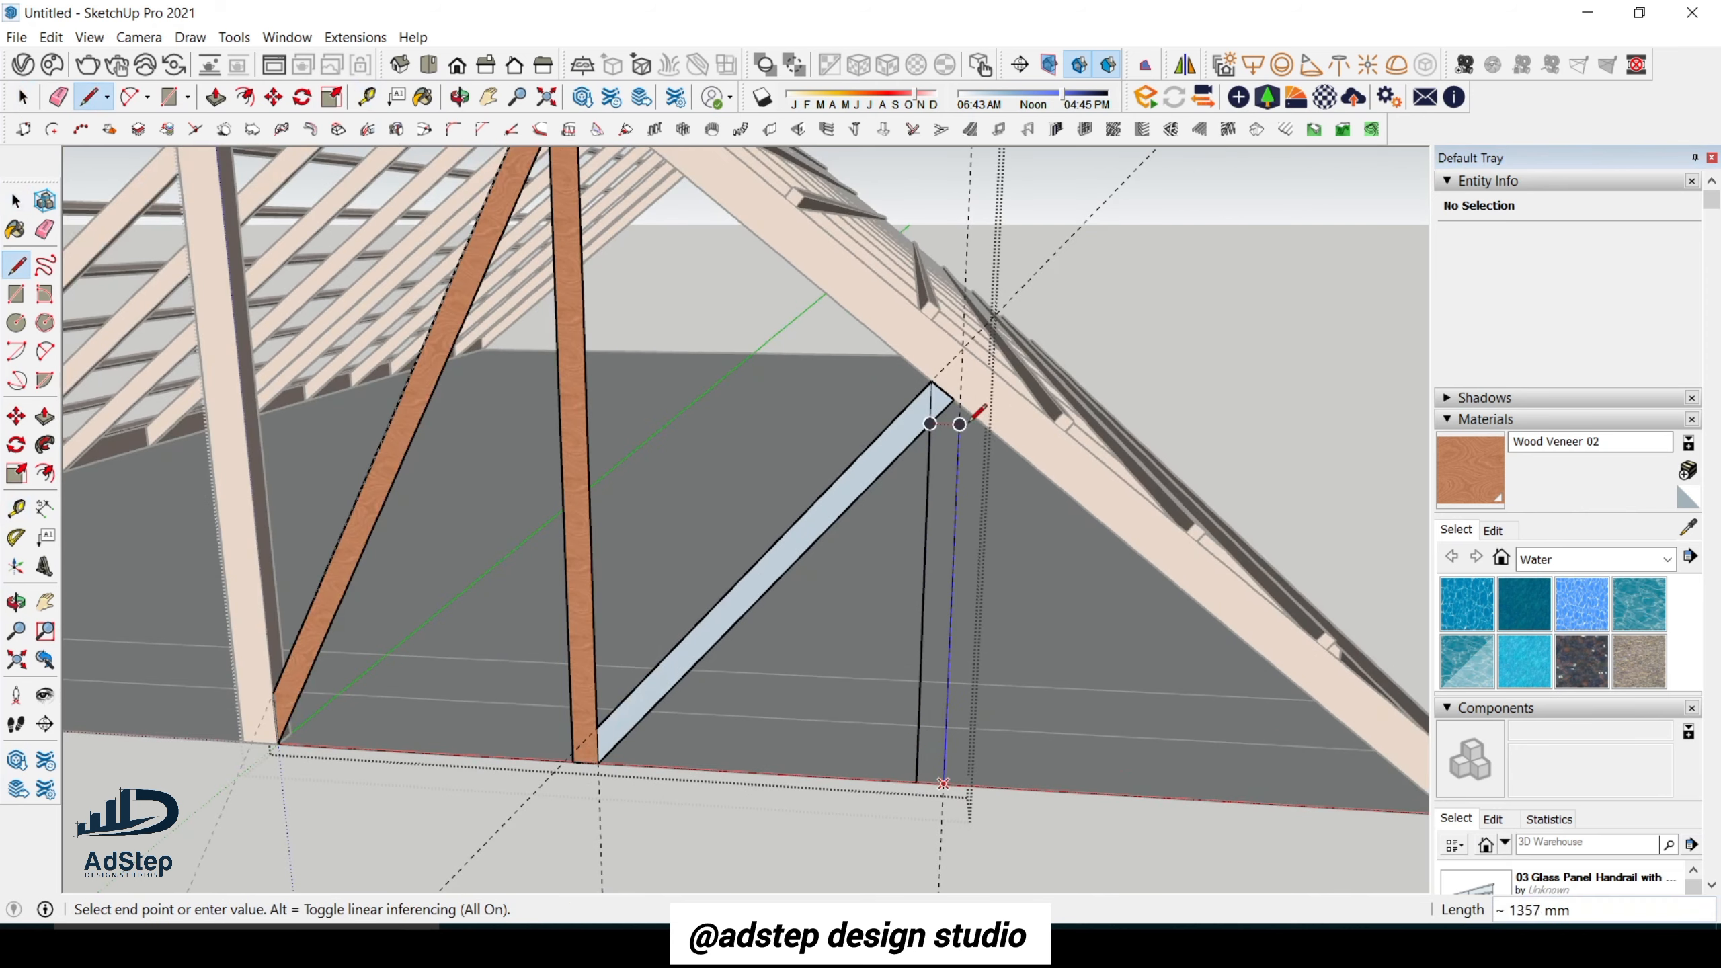
{"action": "scroll", "coordinate": [955, 399], "scroll_direction": "up", "scroll_amount": 2}
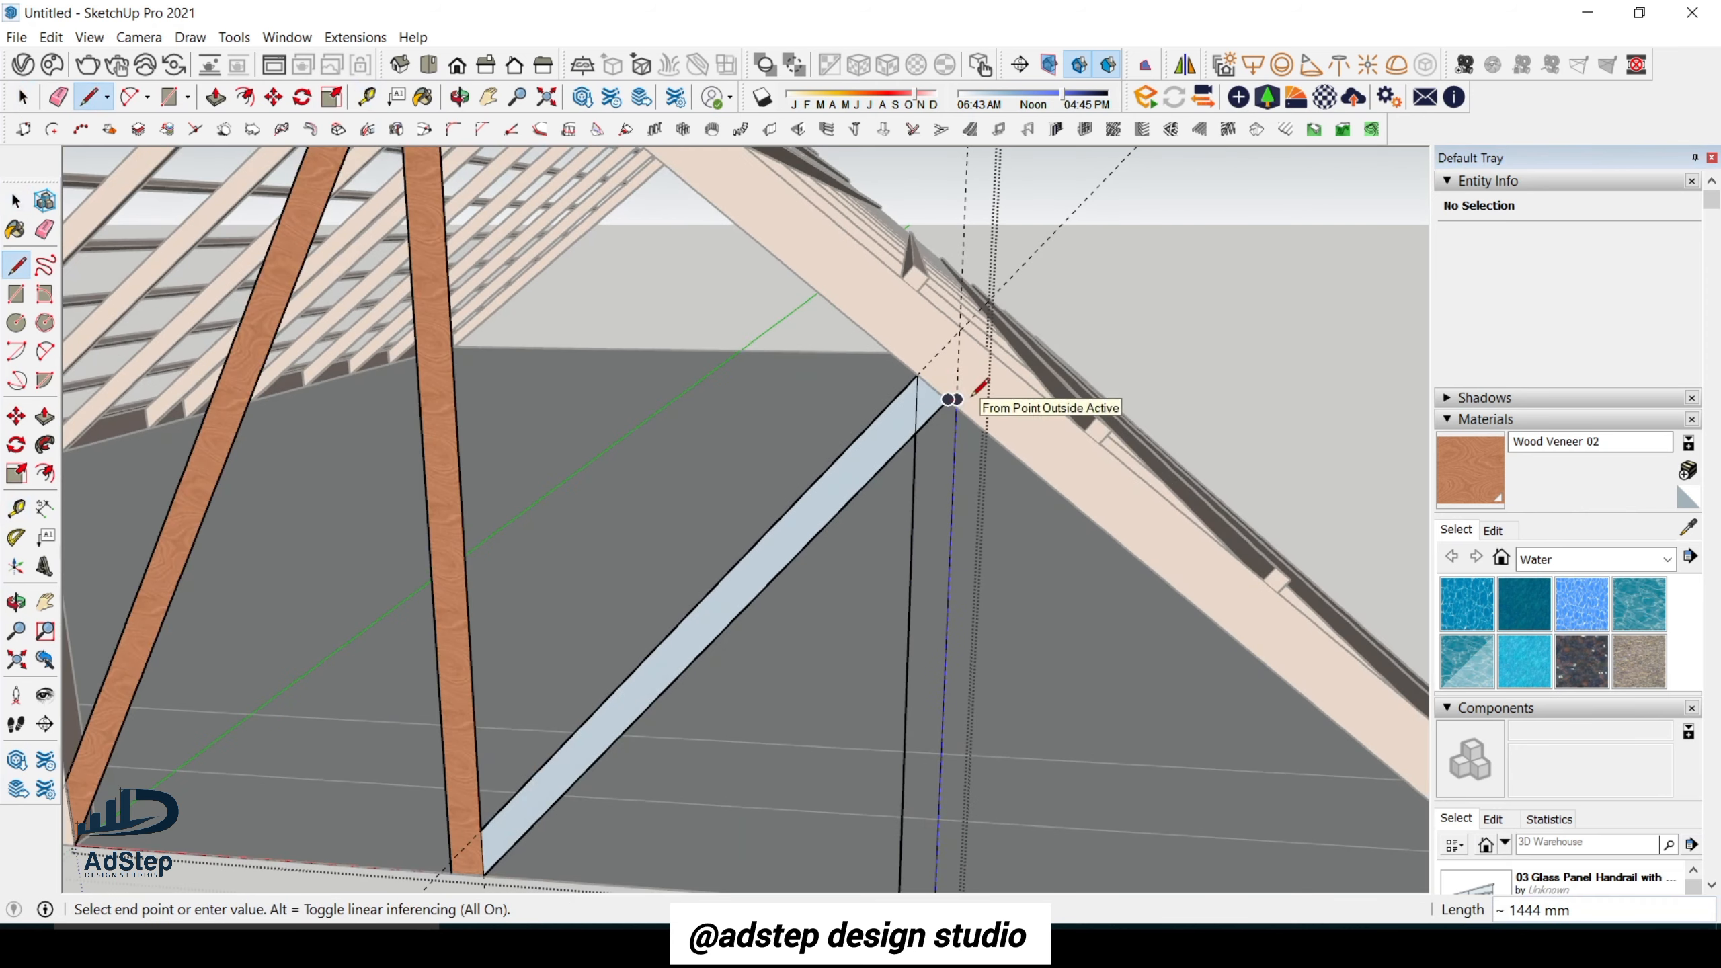
{"action": "scroll", "coordinate": [949, 397], "scroll_direction": "up", "scroll_amount": 2}
{"action": "scroll", "coordinate": [963, 407], "scroll_direction": "up", "scroll_amount": 2}
{"action": "scroll", "coordinate": [963, 400], "scroll_direction": "down", "scroll_amount": 2}
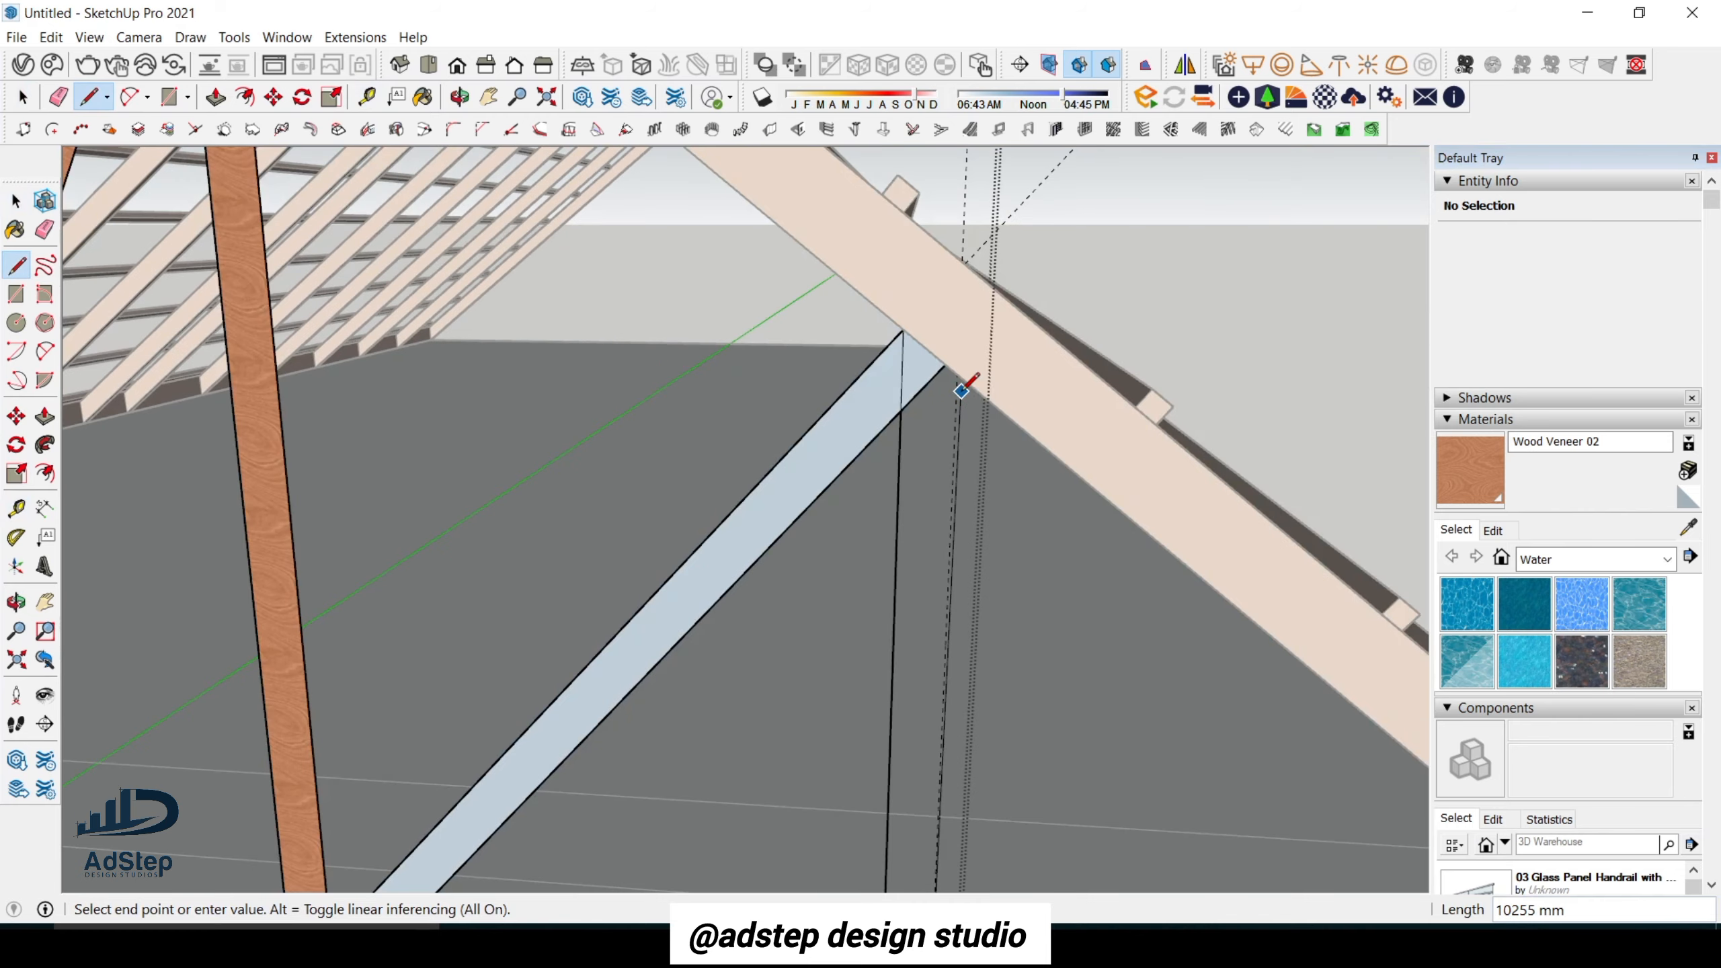
{"action": "left_click", "coordinate": [958, 374]}
Close the top along the rafter's underside and the bottom along the base to form the second vertical member's face.
{"action": "scroll", "coordinate": [957, 375], "scroll_direction": "down", "scroll_amount": 1}
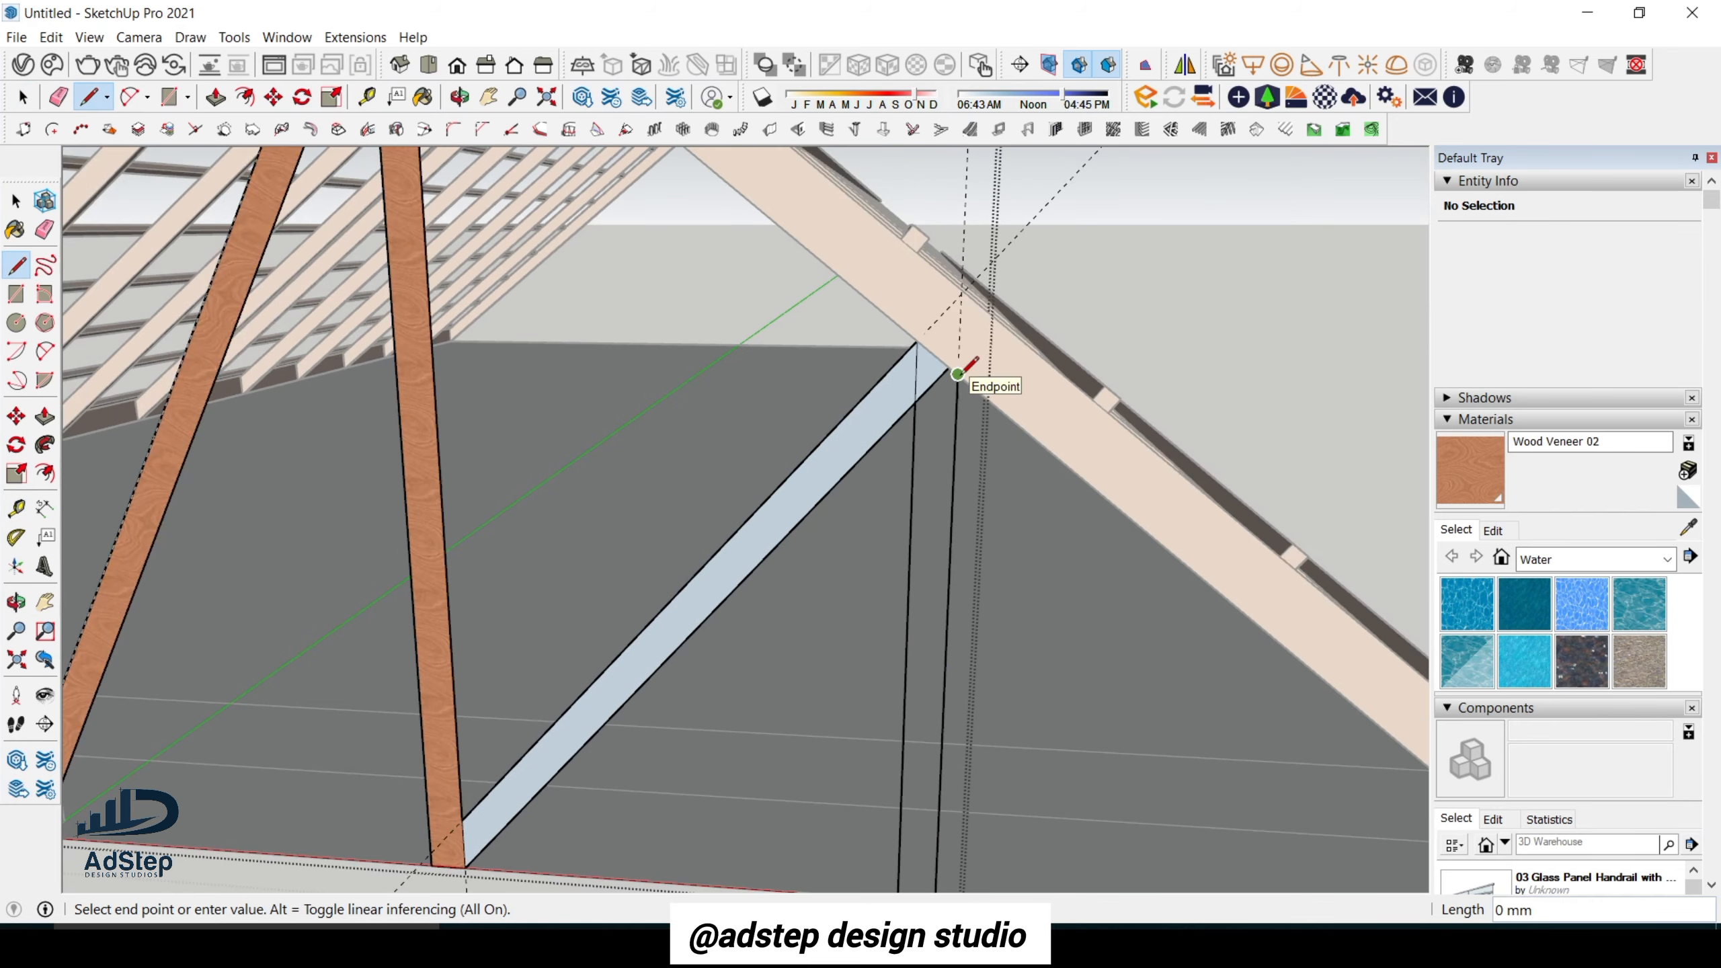
{"action": "scroll", "coordinate": [957, 376], "scroll_direction": "down", "scroll_amount": 1}
{"action": "left_click", "coordinate": [925, 350]}
{"action": "scroll", "coordinate": [926, 348], "scroll_direction": "down", "scroll_amount": 1}
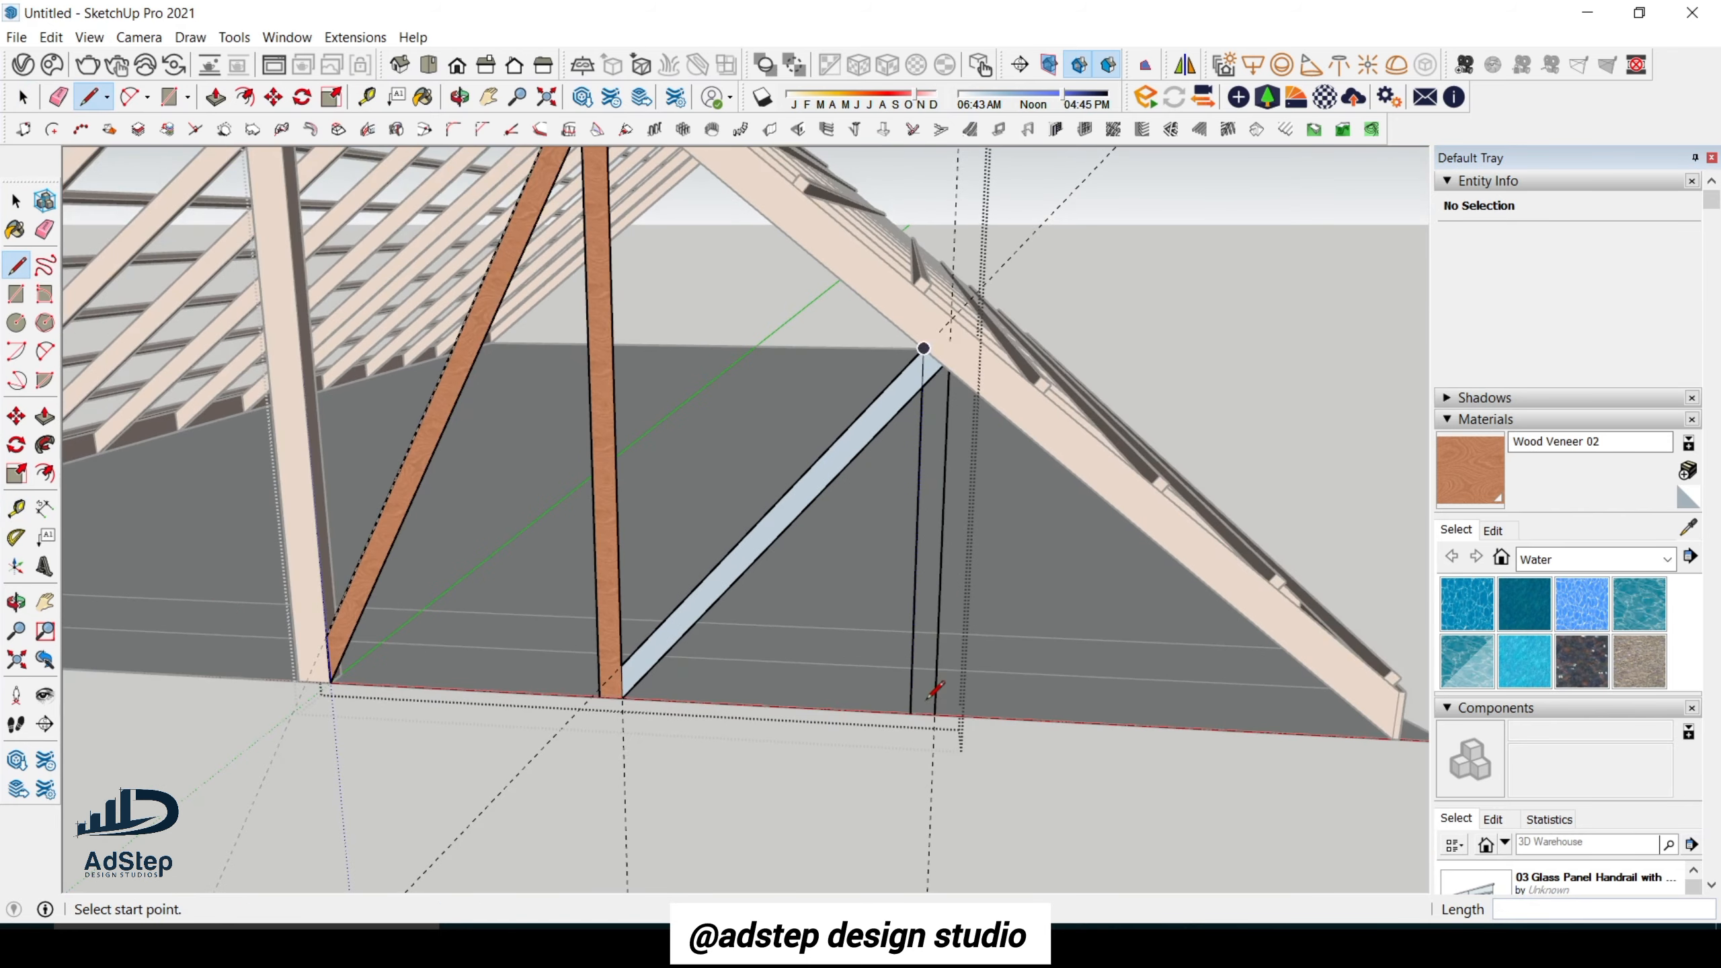
{"action": "left_click", "coordinate": [911, 712]}
{"action": "left_click", "coordinate": [935, 715]}
{"action": "key", "text": "space"}
{"action": "scroll", "coordinate": [933, 692], "scroll_direction": "down", "scroll_amount": 1}
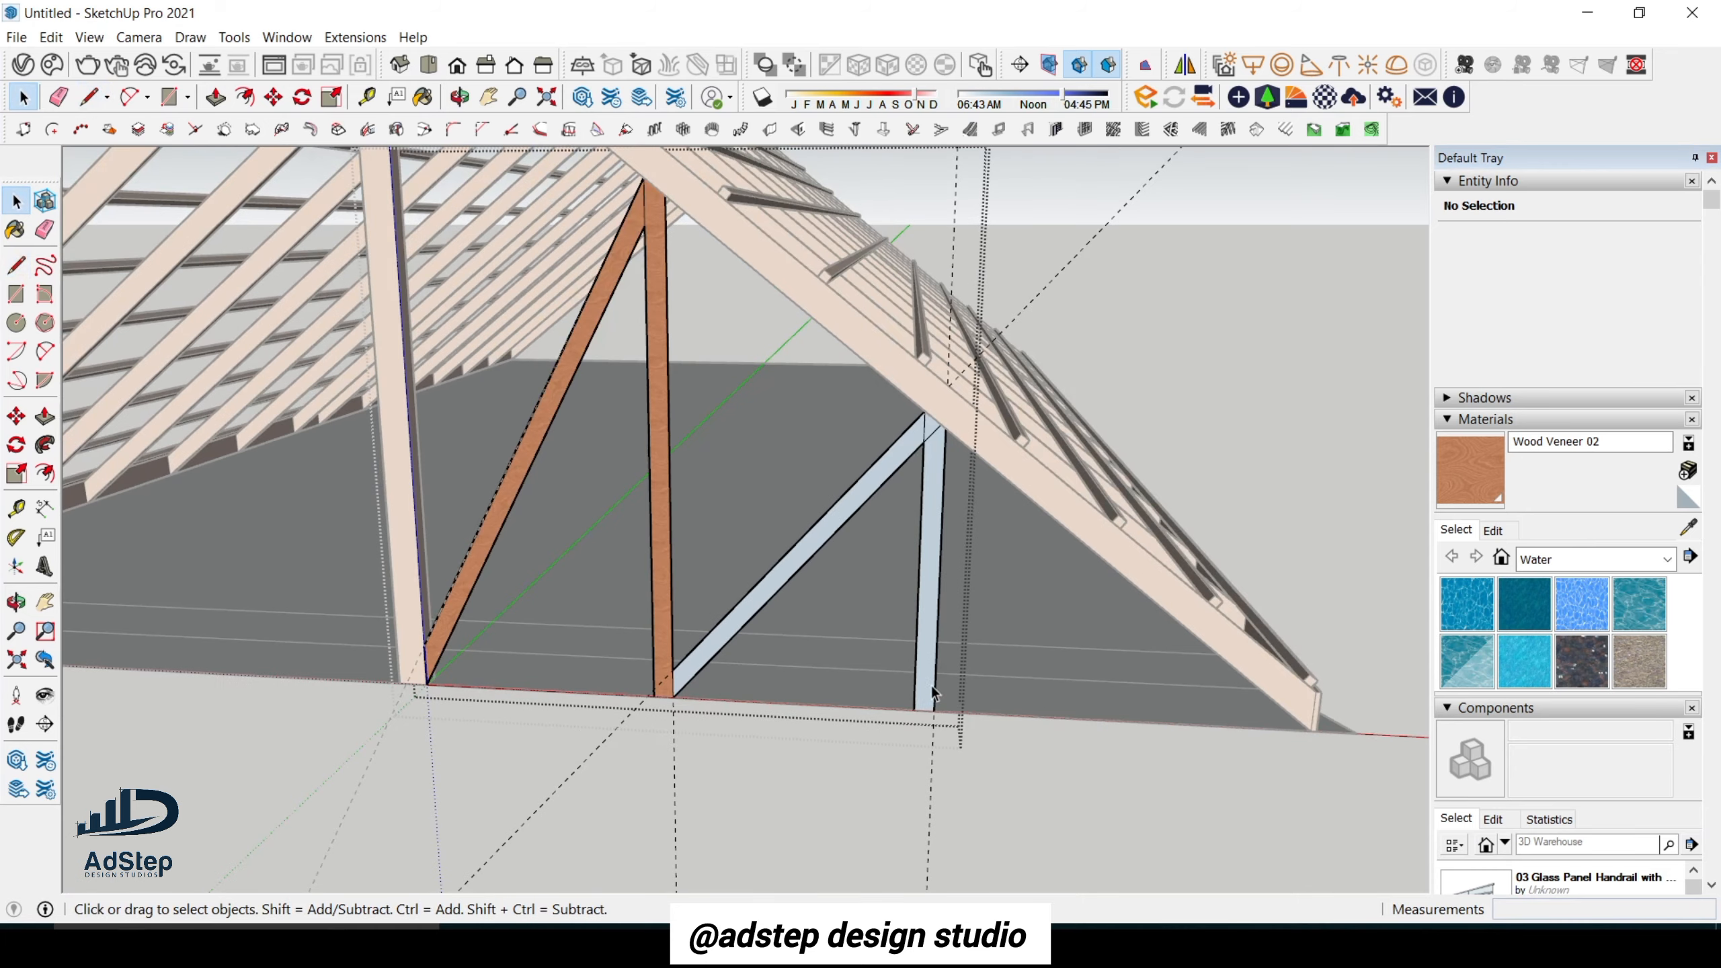
Erase the segment of the unpainted diagonal's lower edge that crosses the second vertical member's top.
{"action": "scroll", "coordinate": [912, 445], "scroll_direction": "up", "scroll_amount": 1}
{"action": "key", "text": "e"}
{"action": "scroll", "coordinate": [947, 435], "scroll_direction": "down", "scroll_amount": 1}
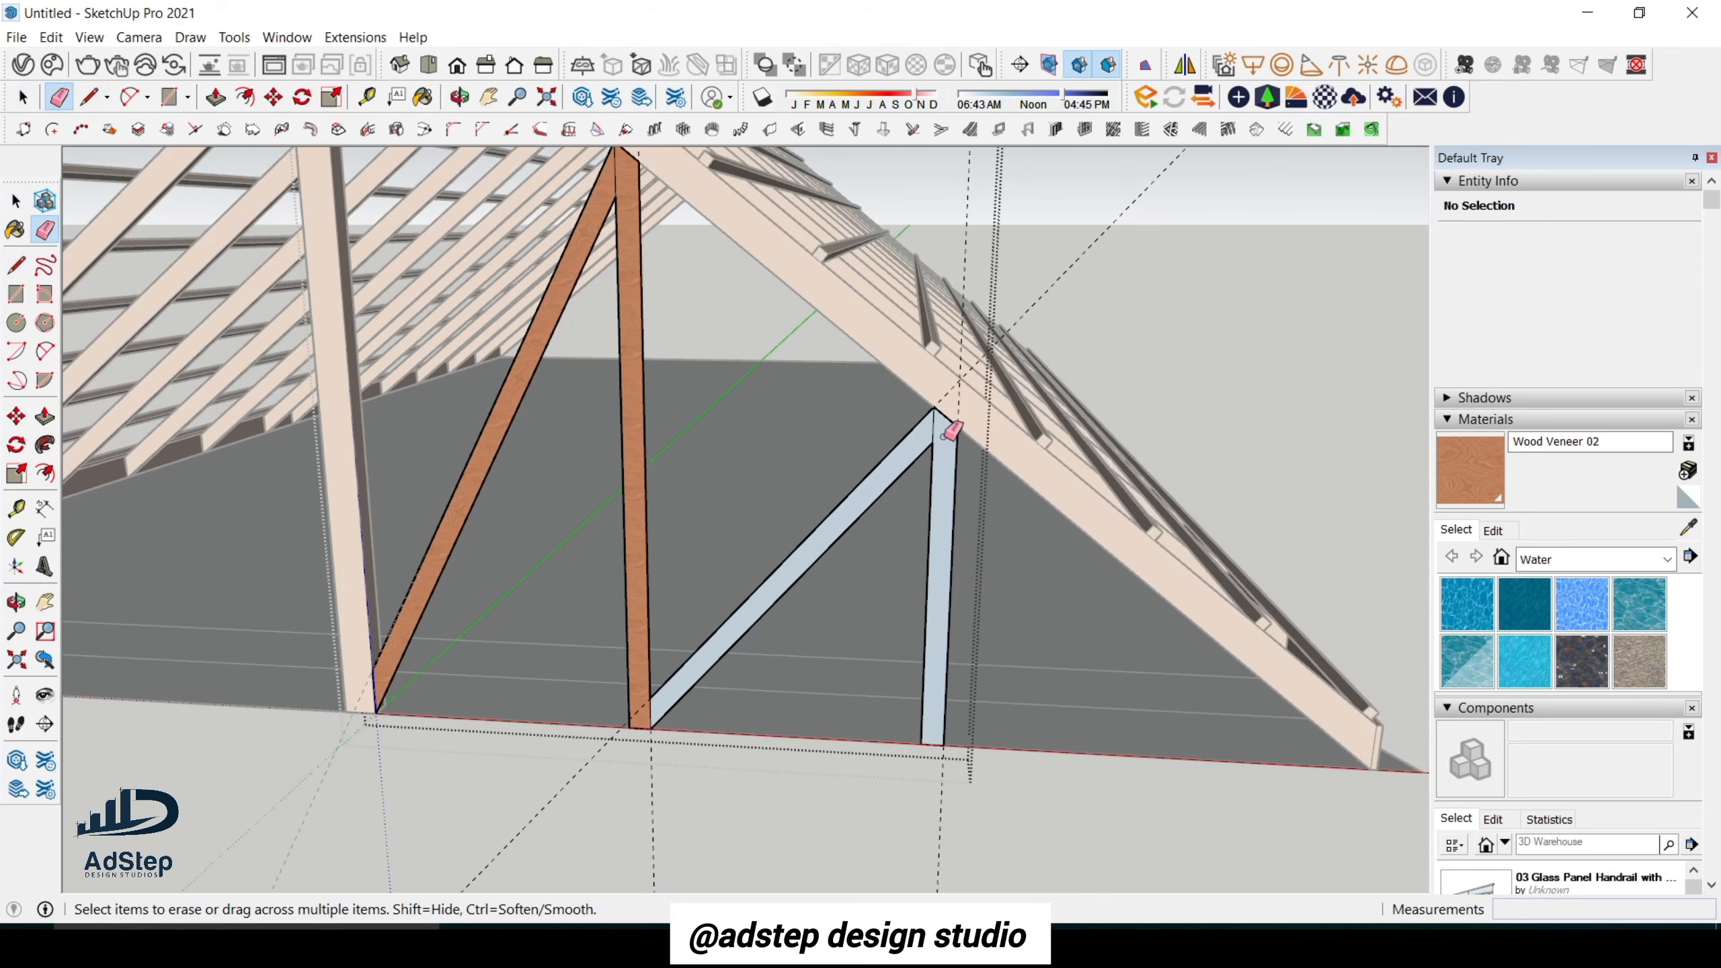
{"action": "scroll", "coordinate": [952, 431], "scroll_direction": "down", "scroll_amount": 1}
Place a vertical guide 1200 mm from the second vertical member's outer edge, toward the eave.
{"action": "key", "text": "t"}
{"action": "left_click", "coordinate": [951, 535]}
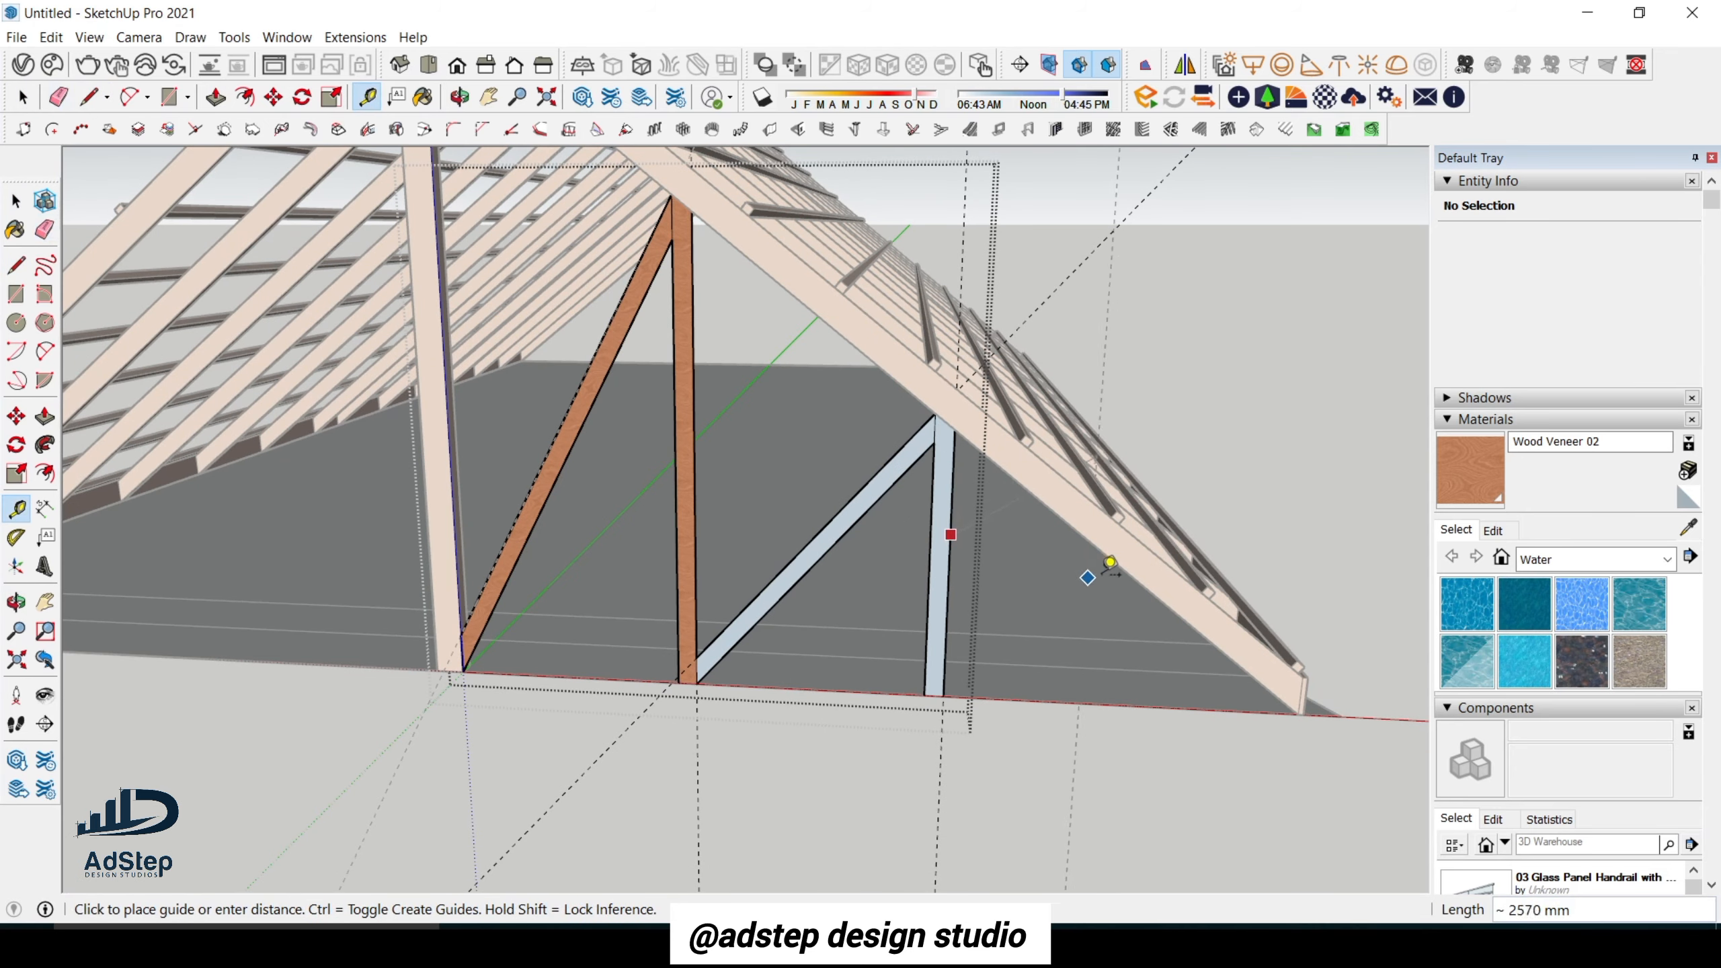
{"action": "left_click", "coordinate": [976, 696]}
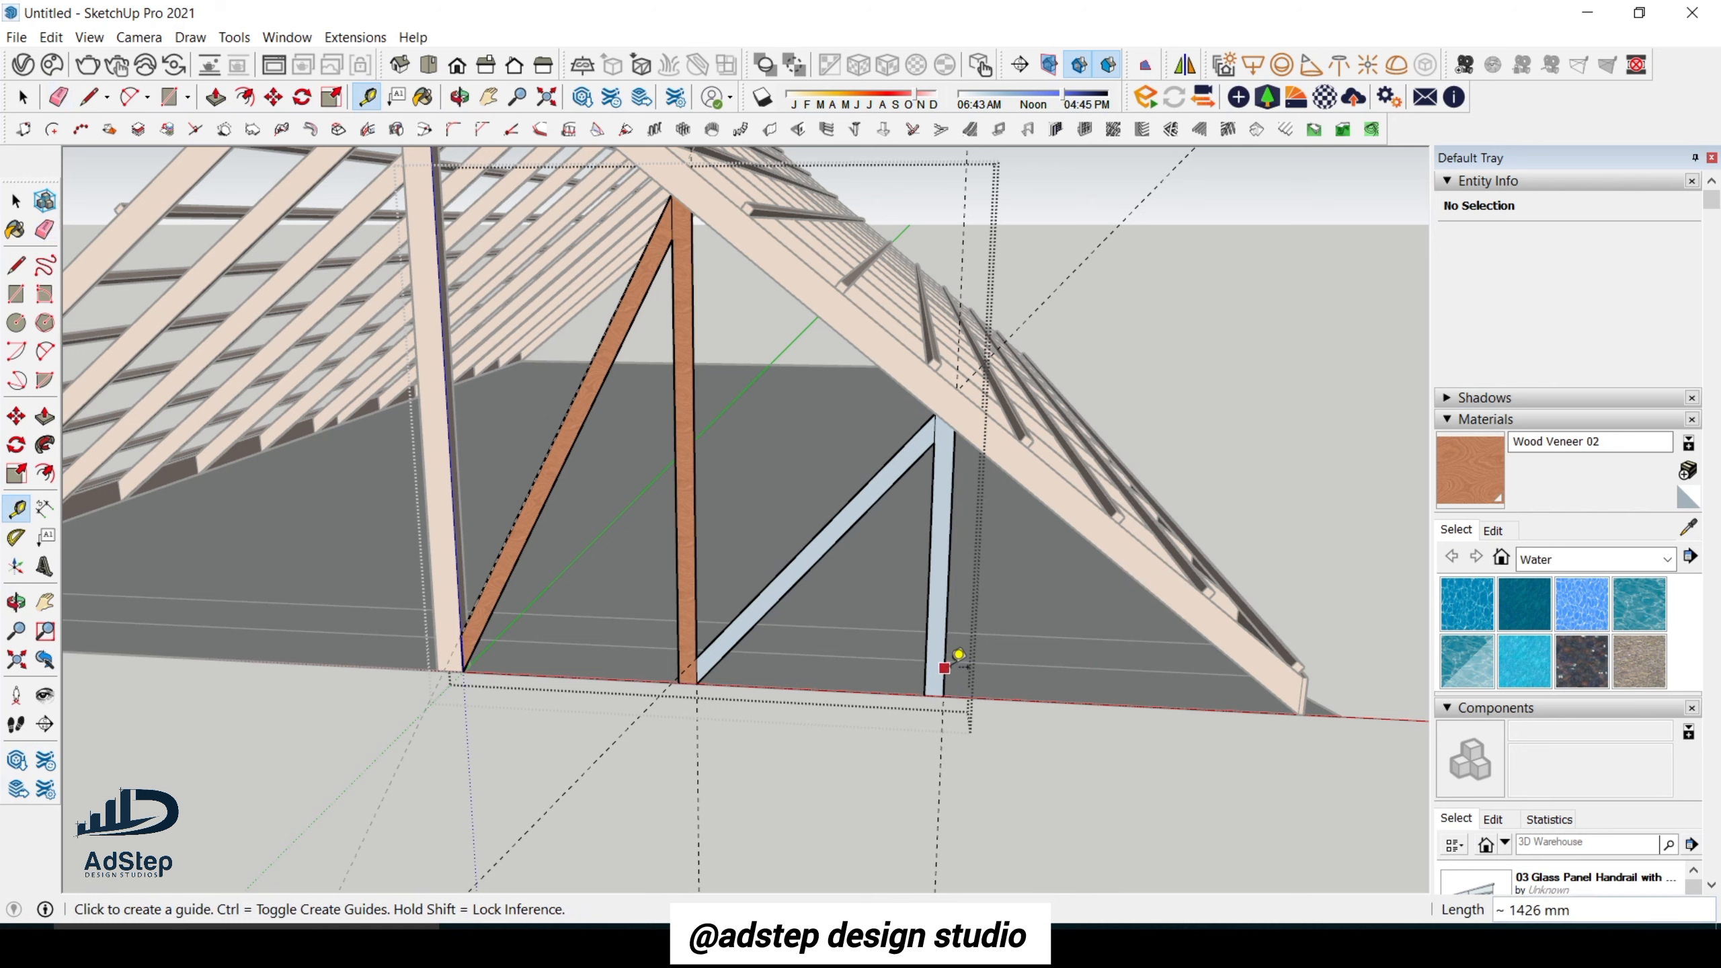
{"action": "left_click", "coordinate": [959, 654]}
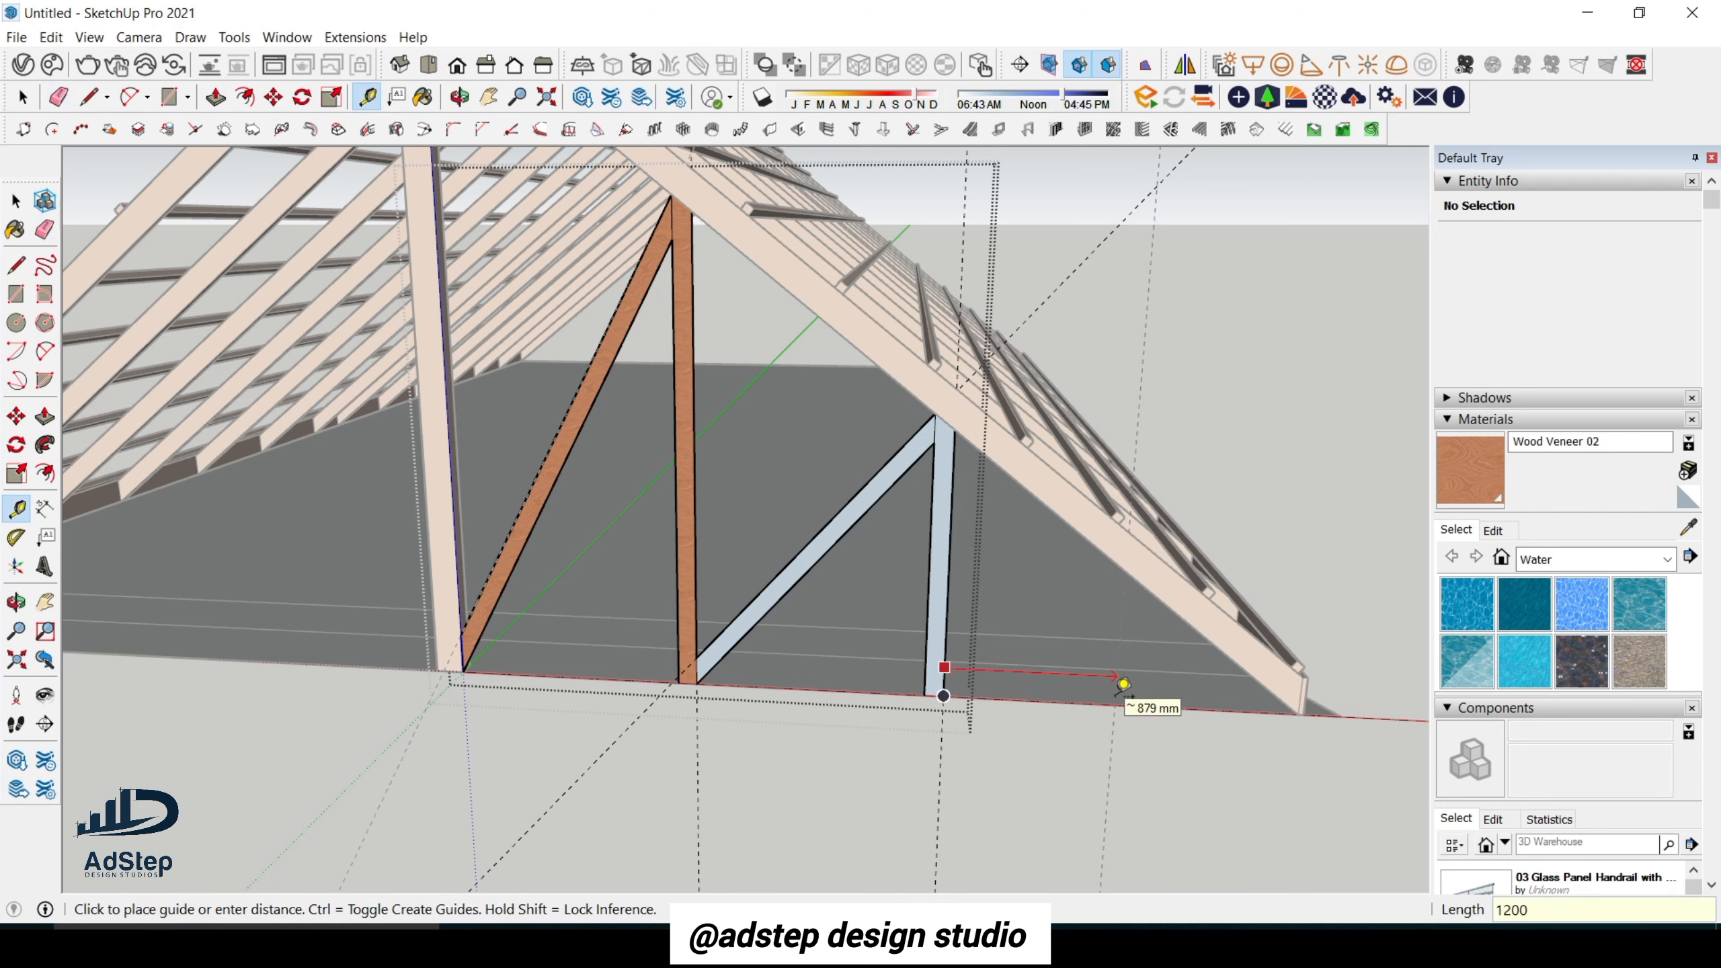
{"action": "key", "text": "Return"}
{"action": "scroll", "coordinate": [1153, 684], "scroll_direction": "up", "scroll_amount": 4}
{"action": "key", "text": "l"}
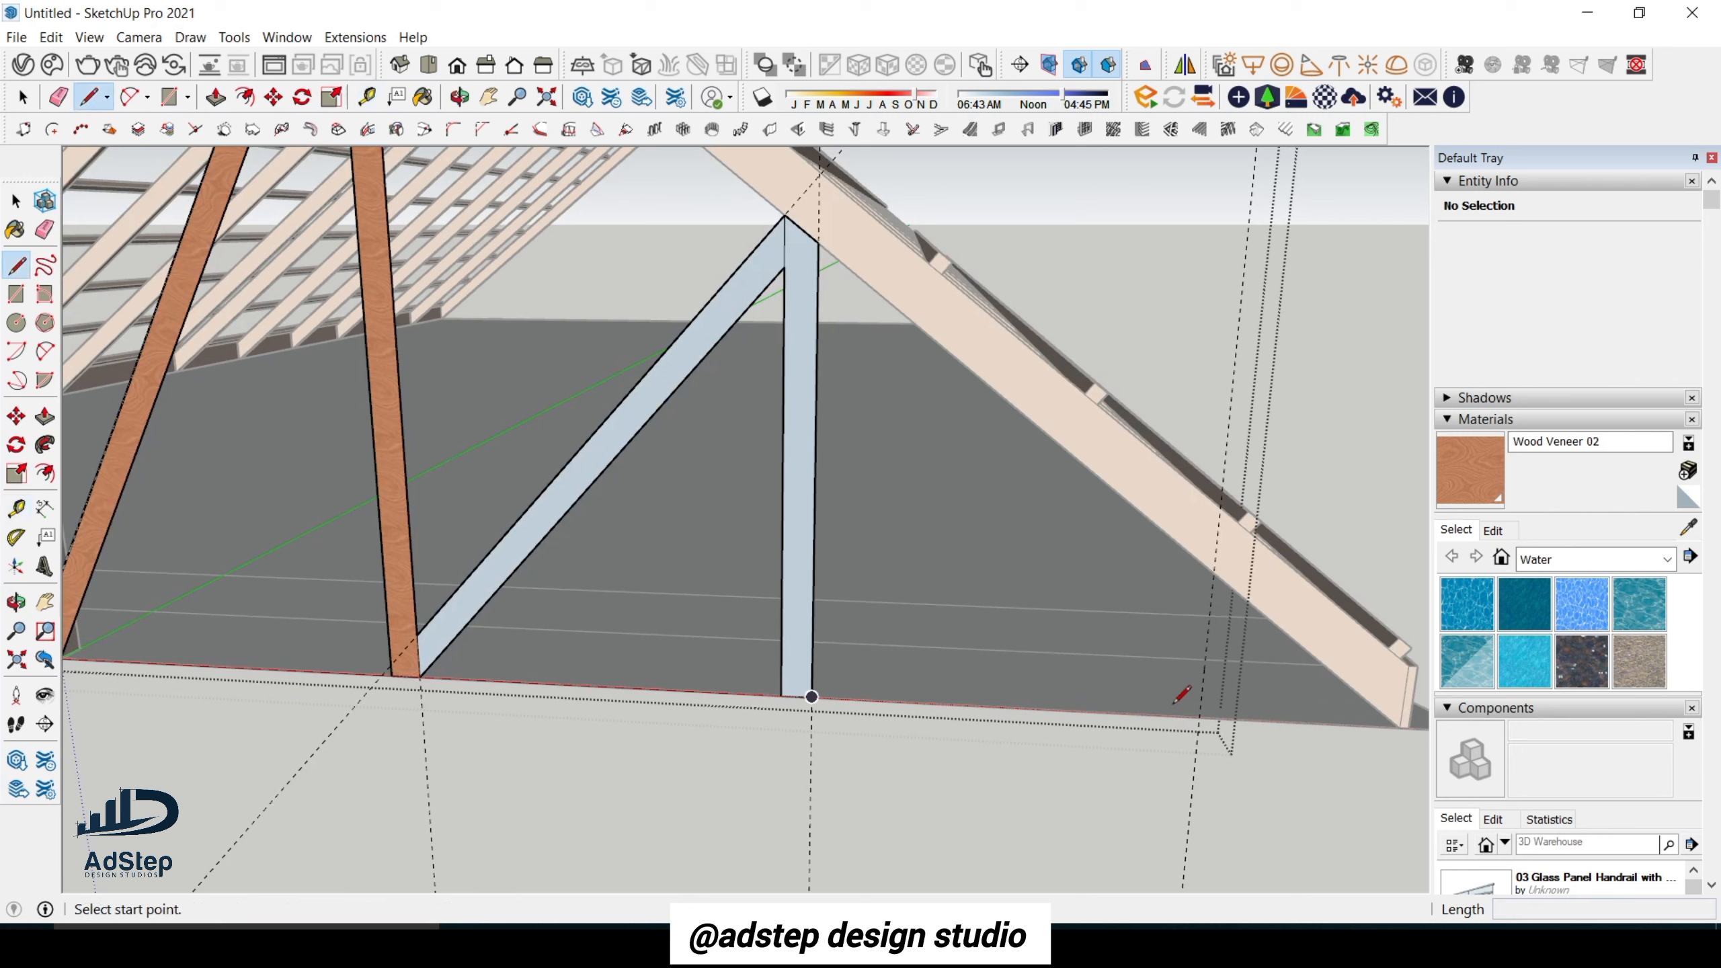
{"action": "left_click", "coordinate": [1201, 717]}
{"action": "key", "text": "Escape"}
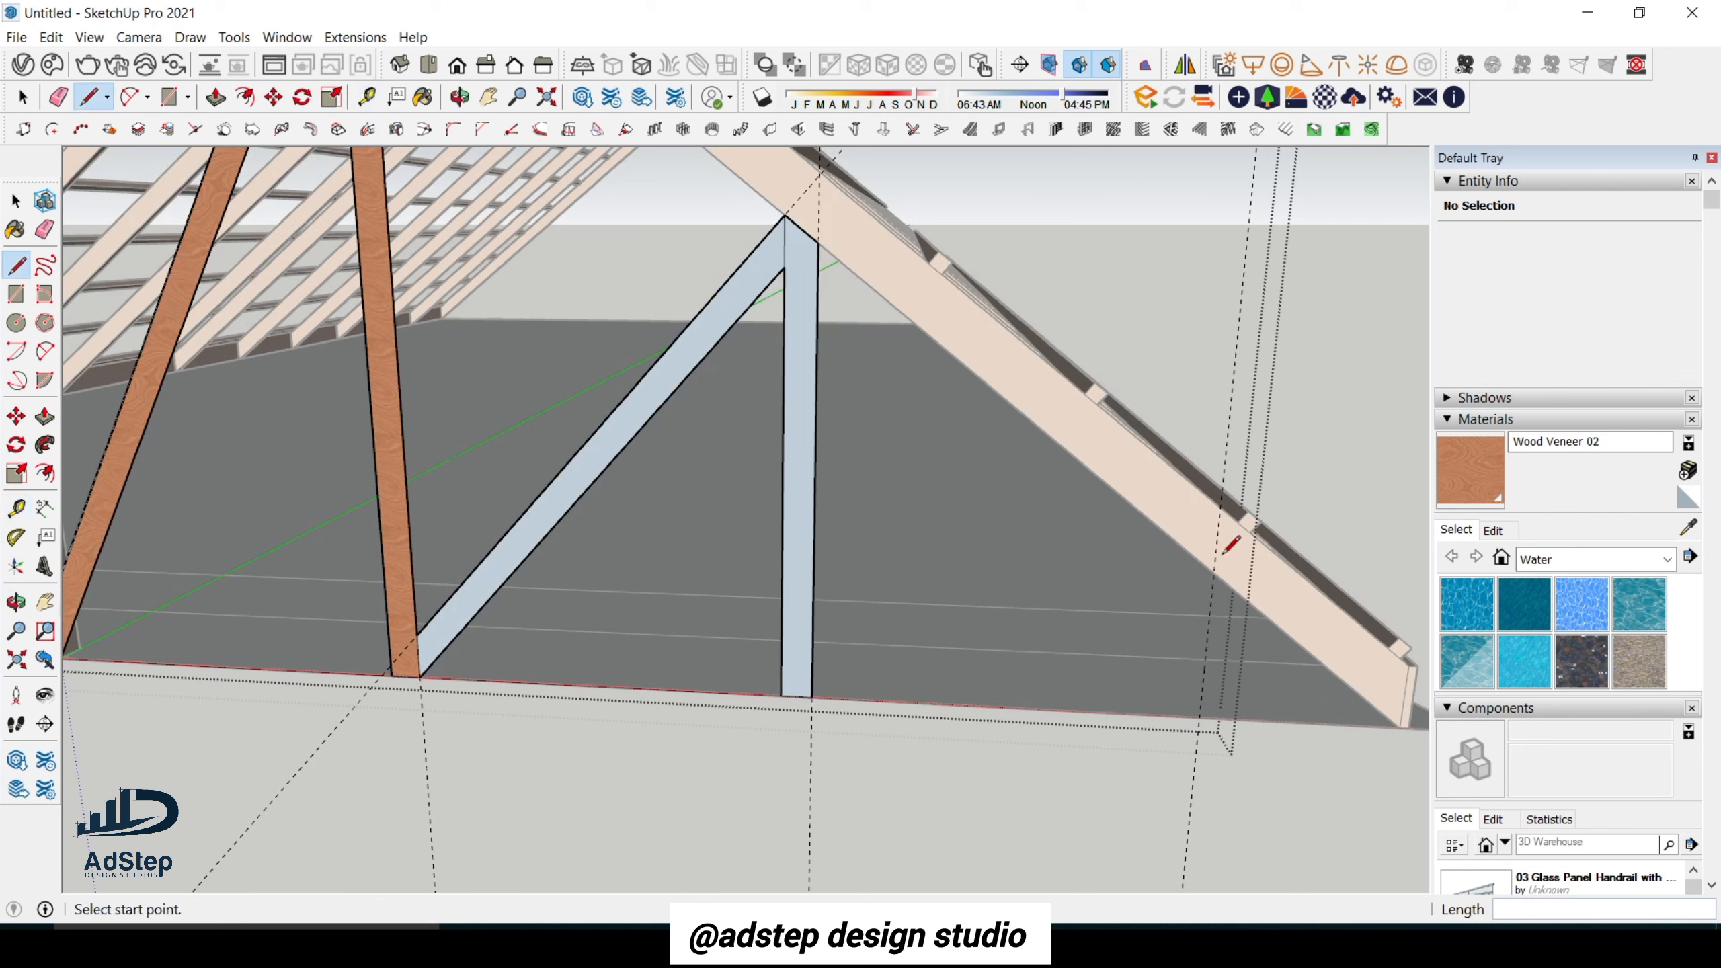
Place another vertical guide 100 mm beyond the 1200 mm guide, toward the eave.
{"action": "key", "text": "t"}
{"action": "left_click", "coordinate": [1209, 616]}
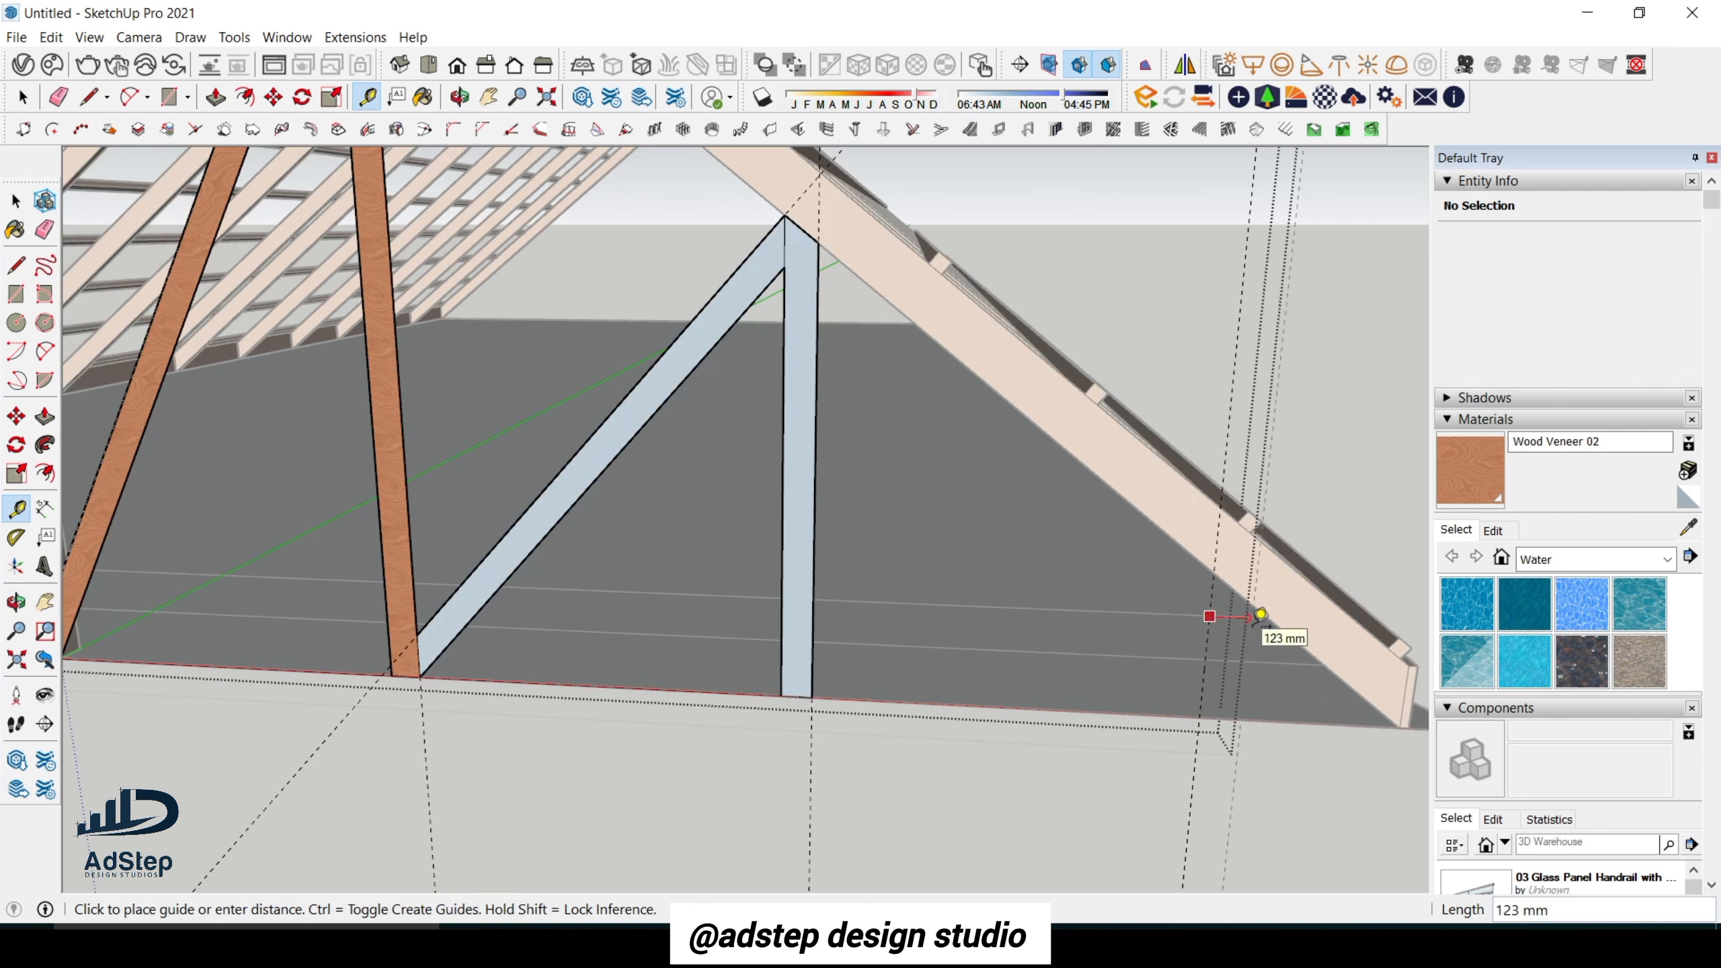
{"action": "key", "text": "Return"}
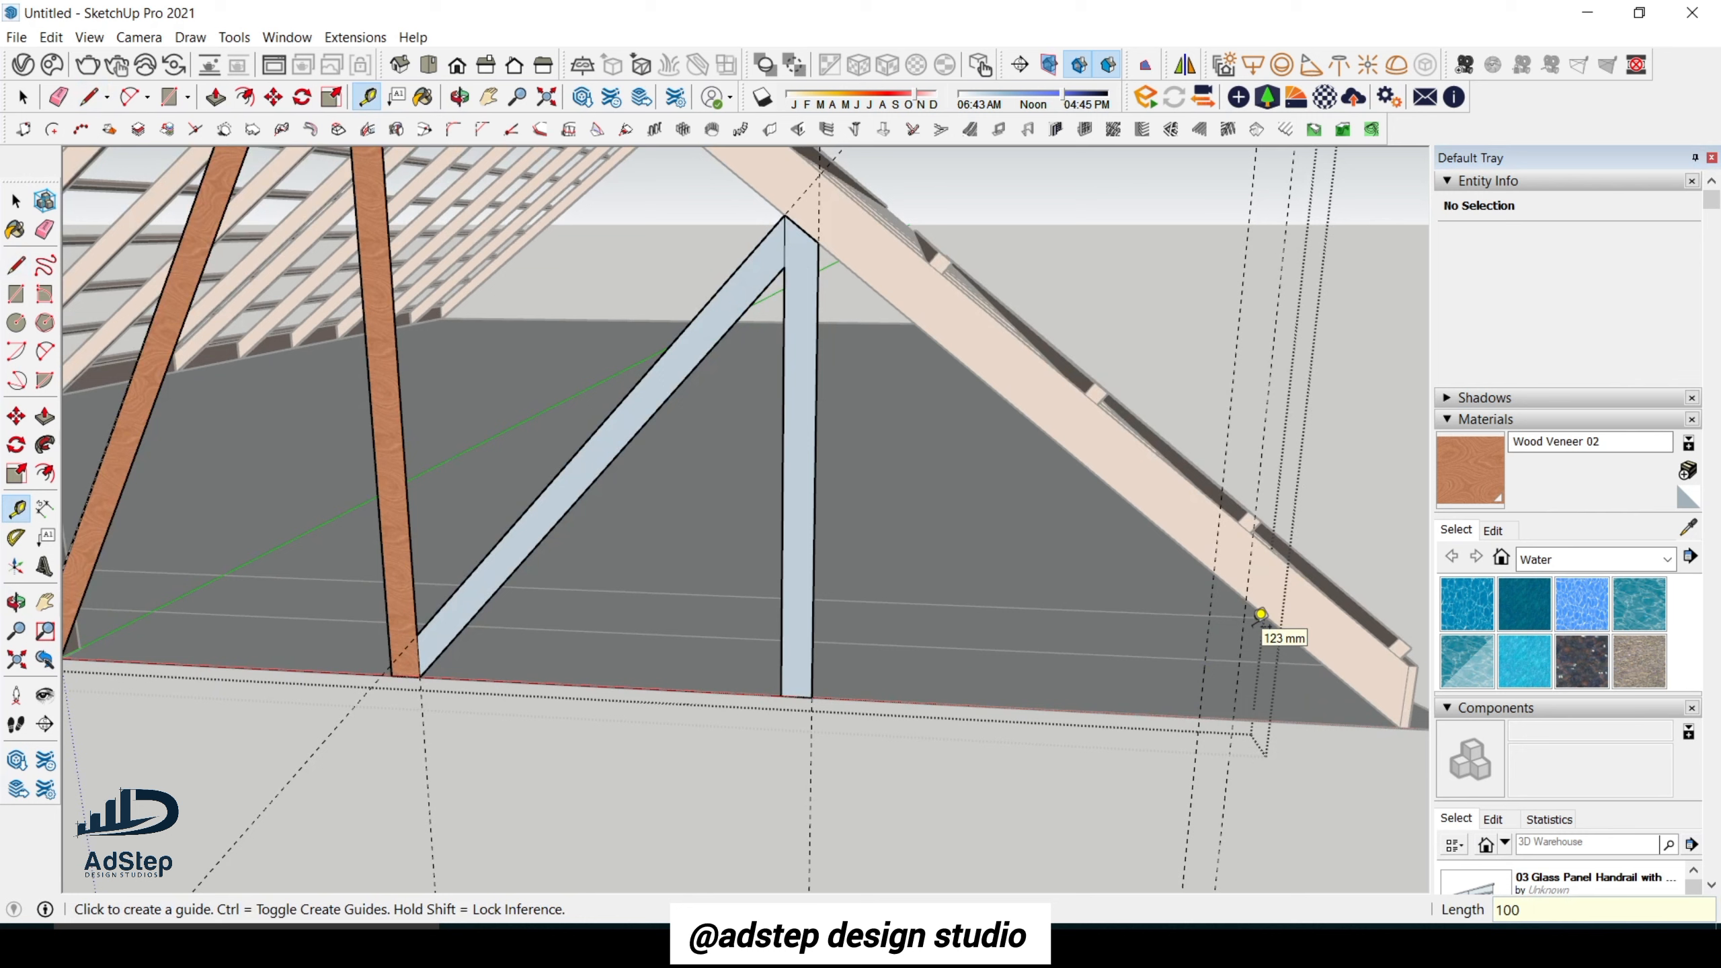
Draw both edges of the third vertical member along the two guides, from the base line up to the rafter's underside.
{"action": "key", "text": "l"}
{"action": "left_click", "coordinate": [1198, 716]}
{"action": "key", "text": "Escape"}
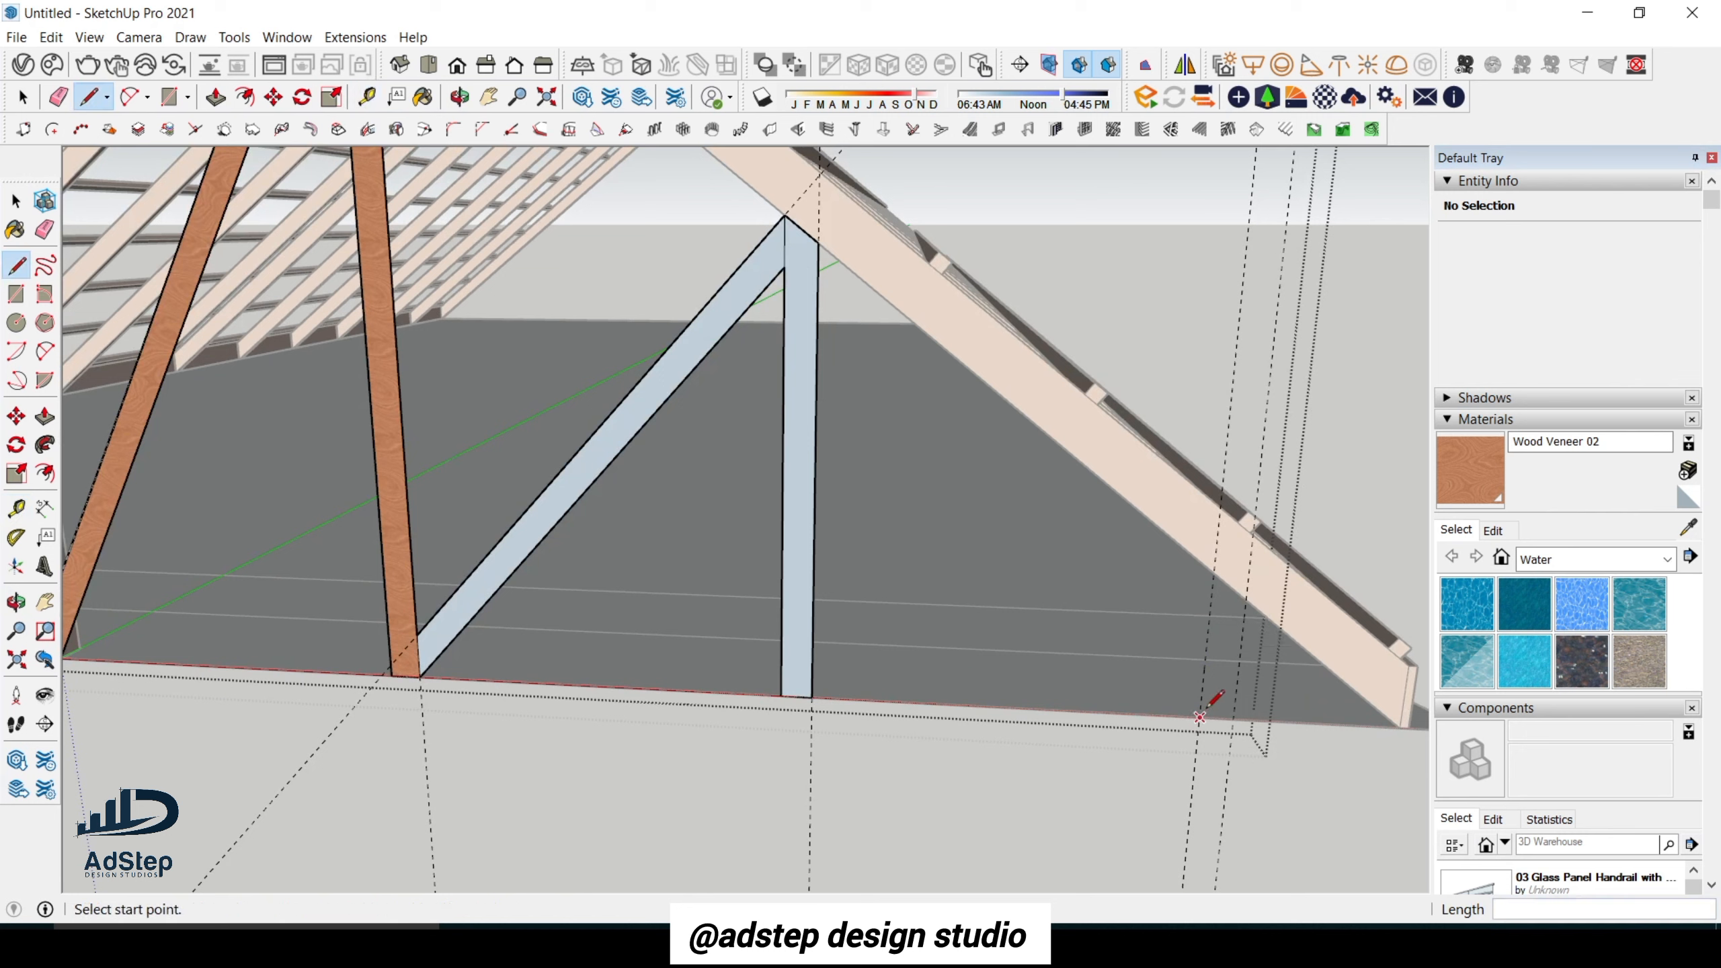
{"action": "left_click", "coordinate": [1199, 716]}
{"action": "left_click", "coordinate": [1215, 572]}
{"action": "key", "text": "Escape"}
{"action": "left_click", "coordinate": [1234, 718]}
{"action": "left_click", "coordinate": [1249, 597]}
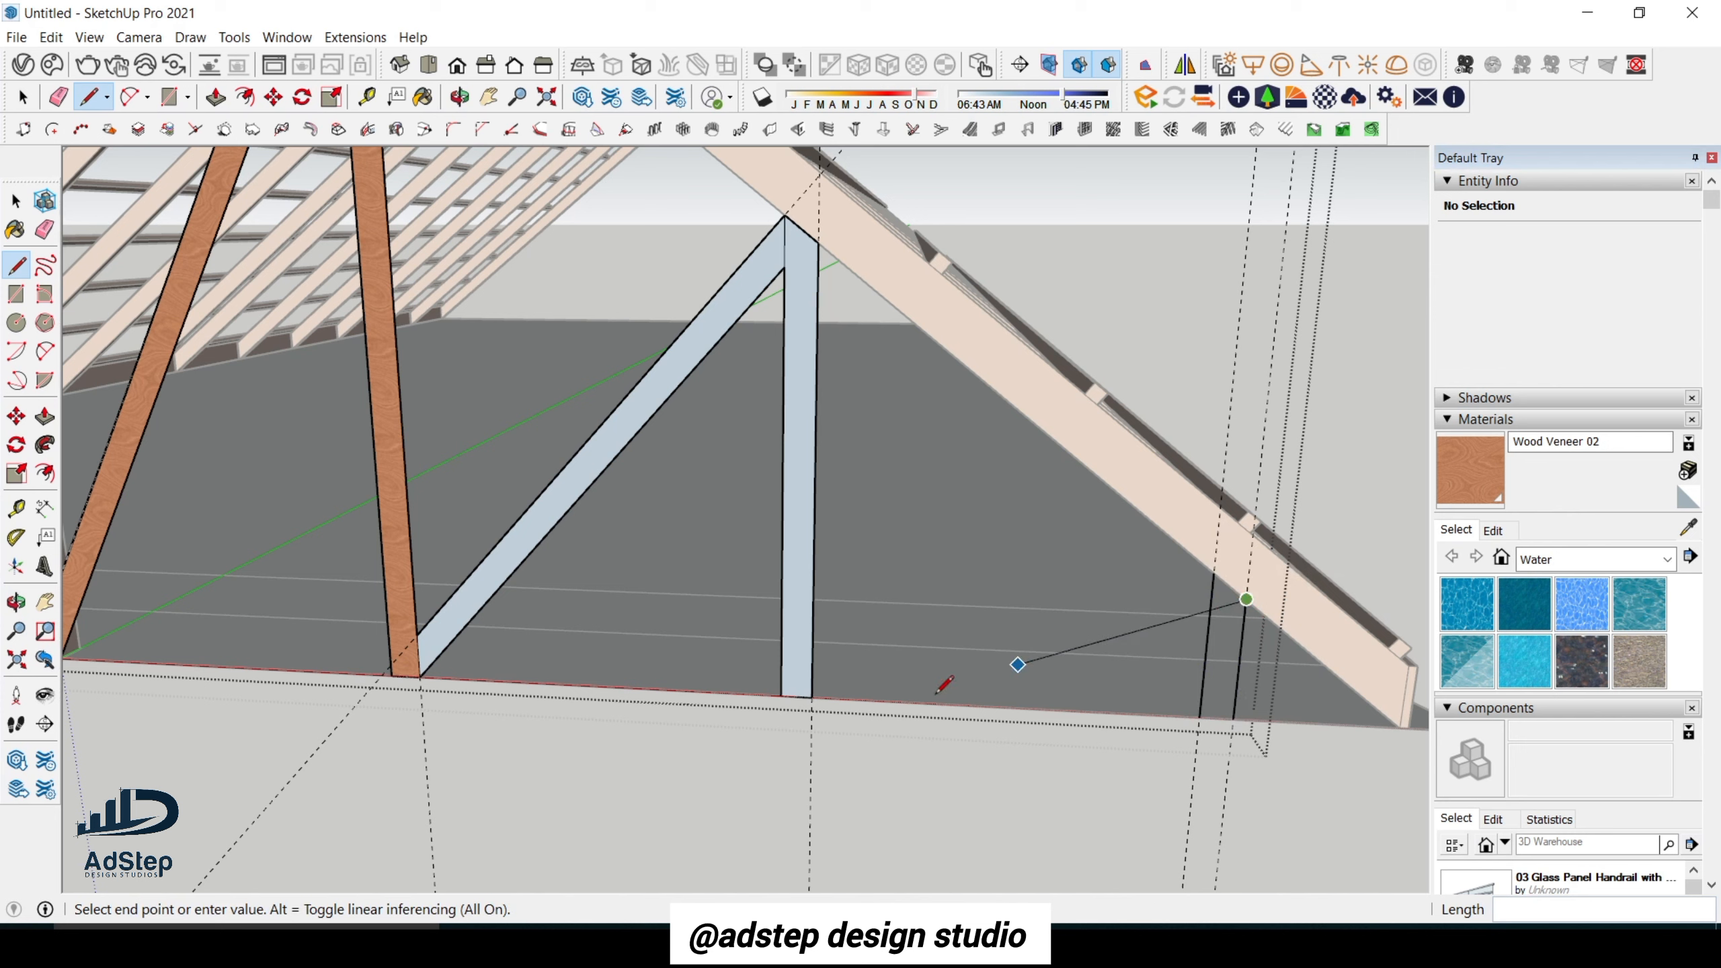
{"action": "key", "text": "Escape"}
Draw the third diagonal's lower edge from the second vertical's outer base corner to the third vertical's outer top corner.
{"action": "left_click", "coordinate": [812, 697]}
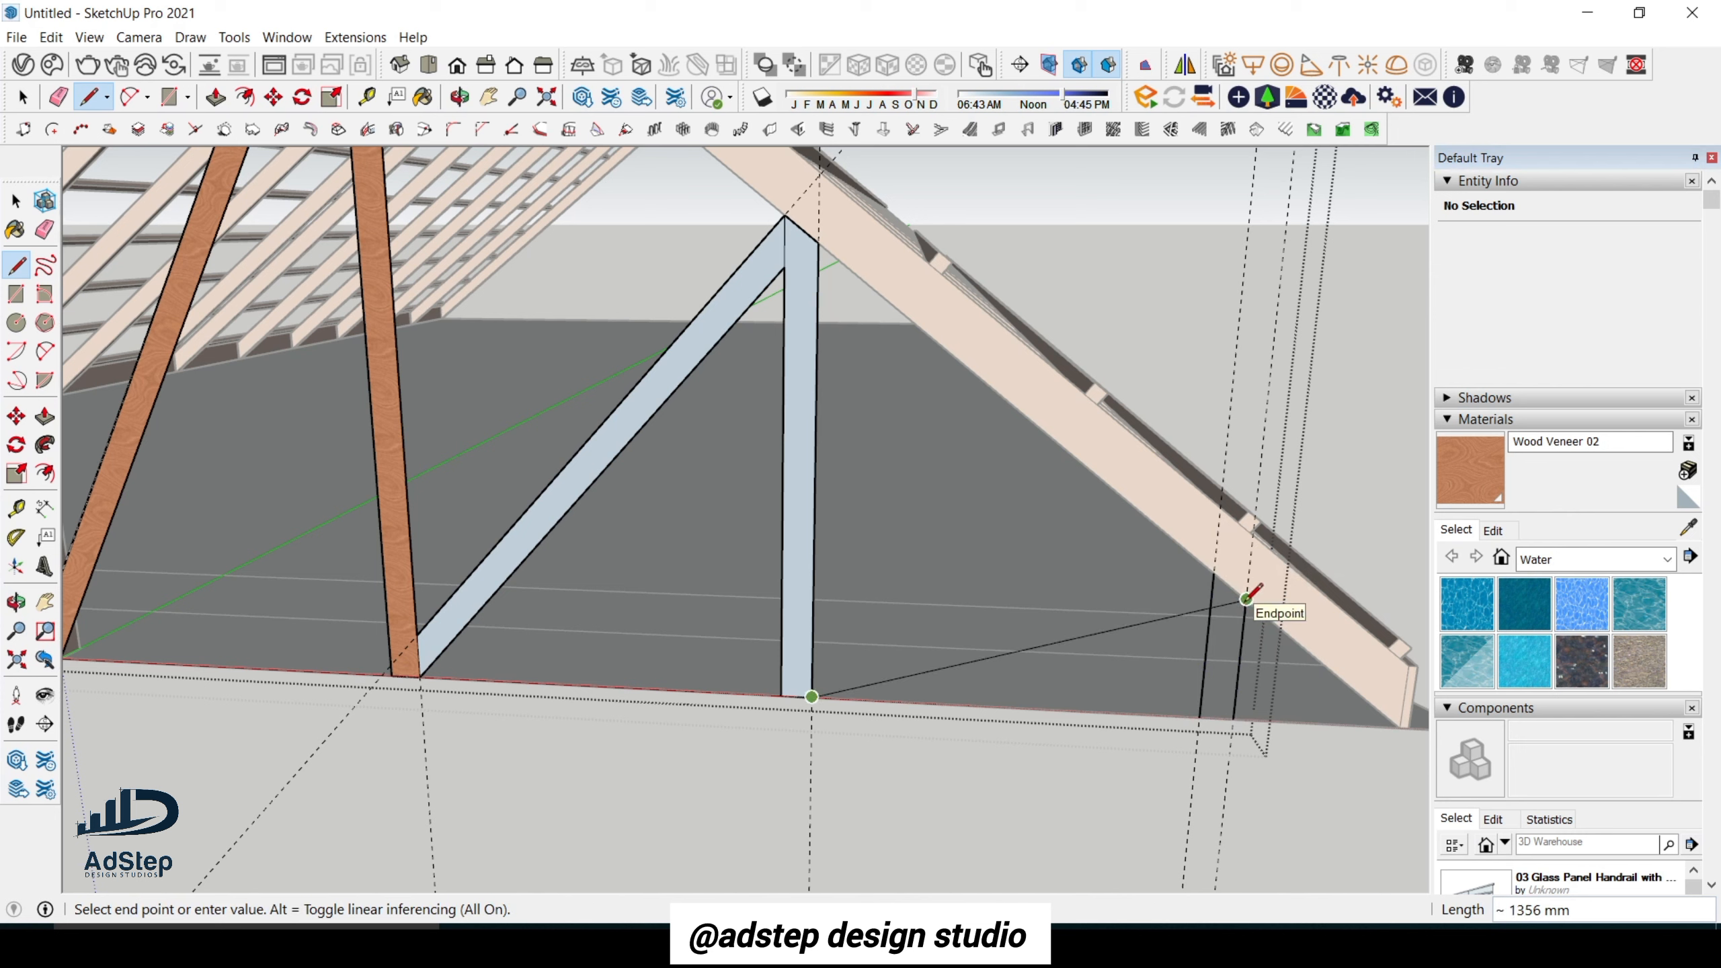
{"action": "left_click", "coordinate": [1246, 598]}
{"action": "key", "text": "Escape"}
Place a parallel guide 100 mm above the third diagonal's lower edge and draw the upper edge along it to the rafter.
{"action": "key", "text": "t"}
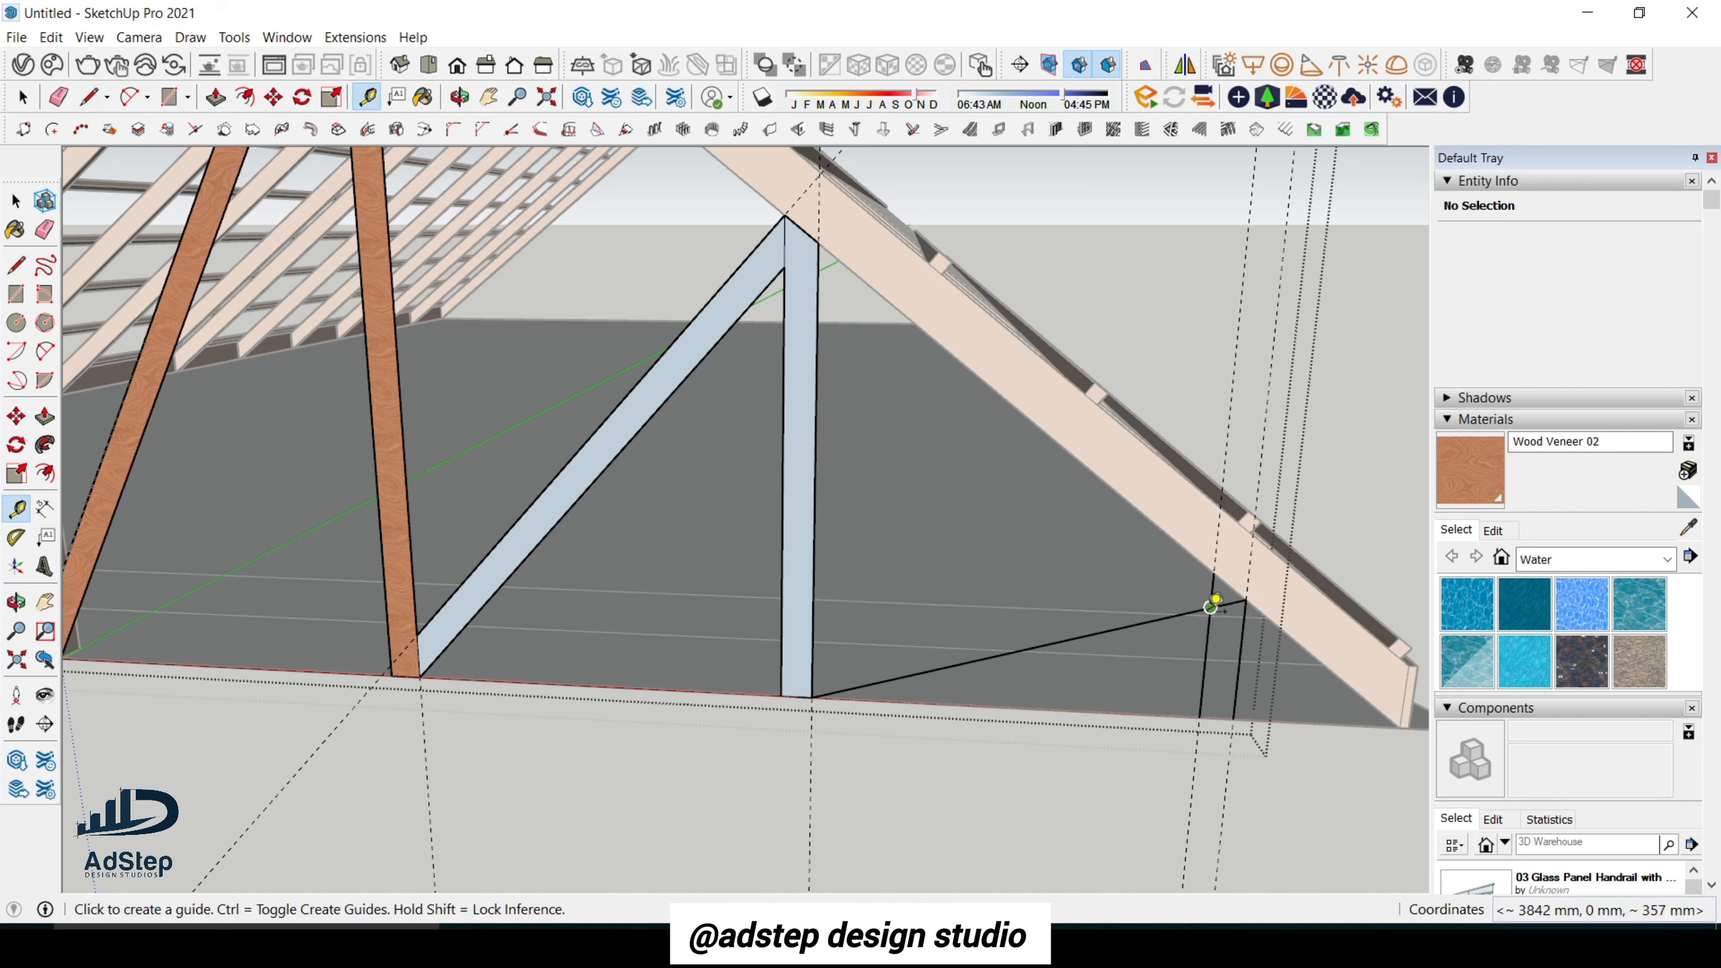
{"action": "left_click", "coordinate": [1212, 605]}
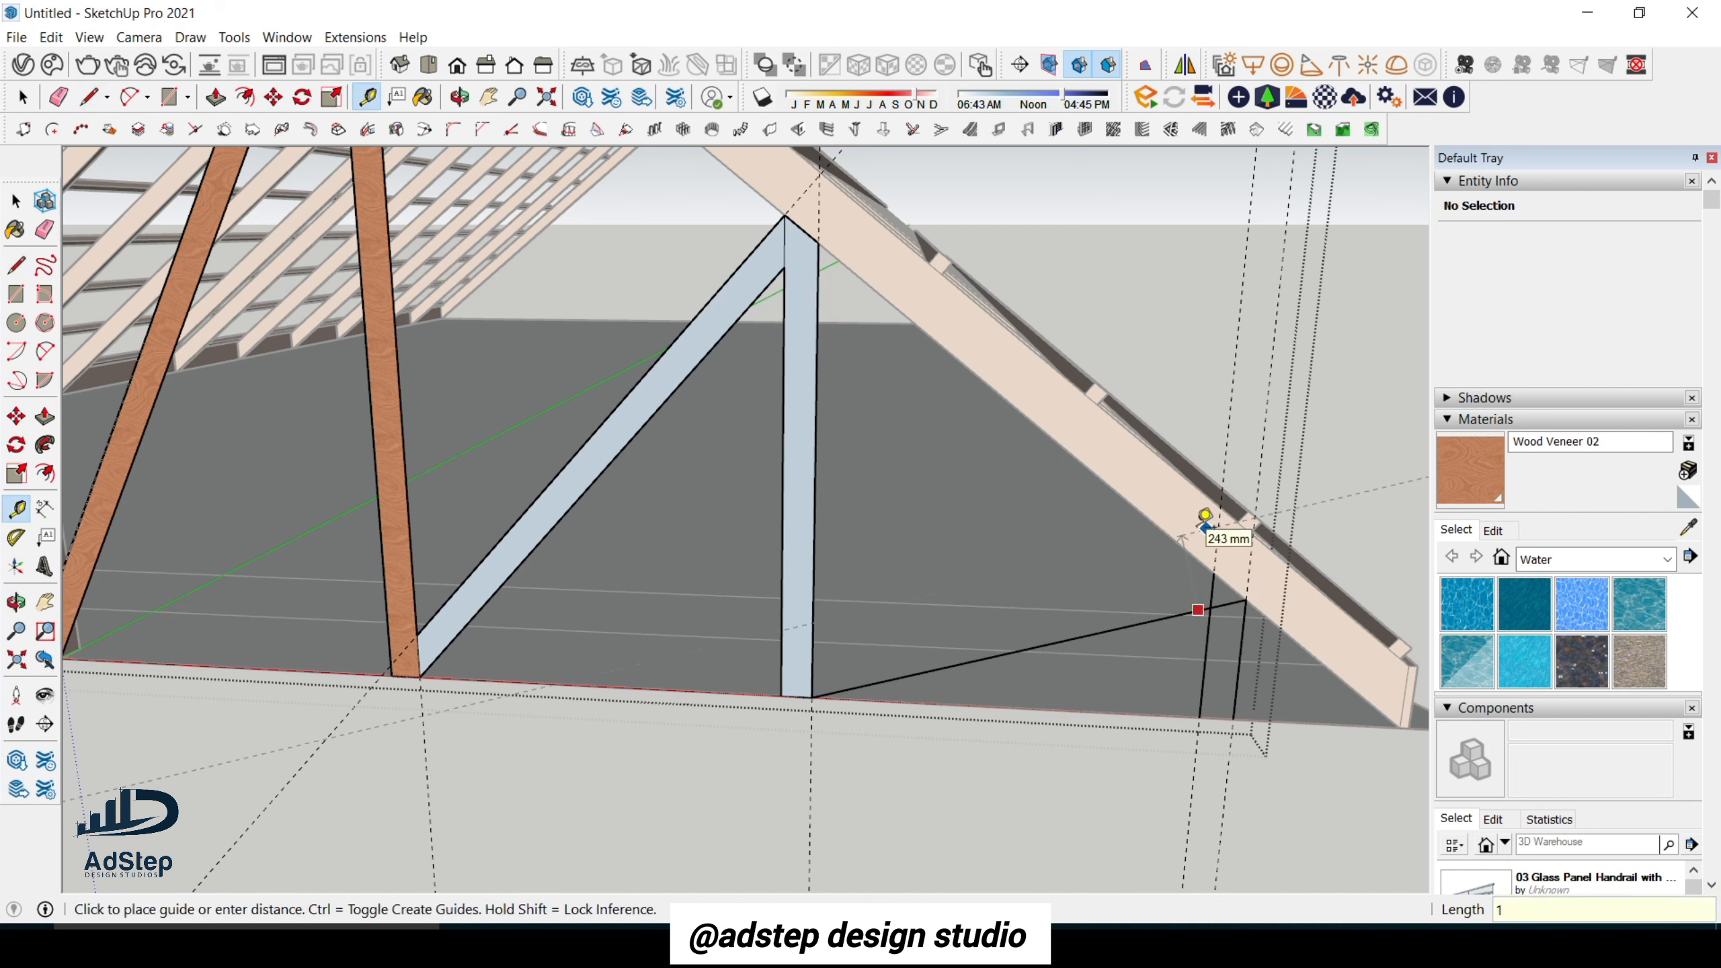
{"action": "type", "text": "100"}
{"action": "key", "text": "Return"}
{"action": "key", "text": "l"}
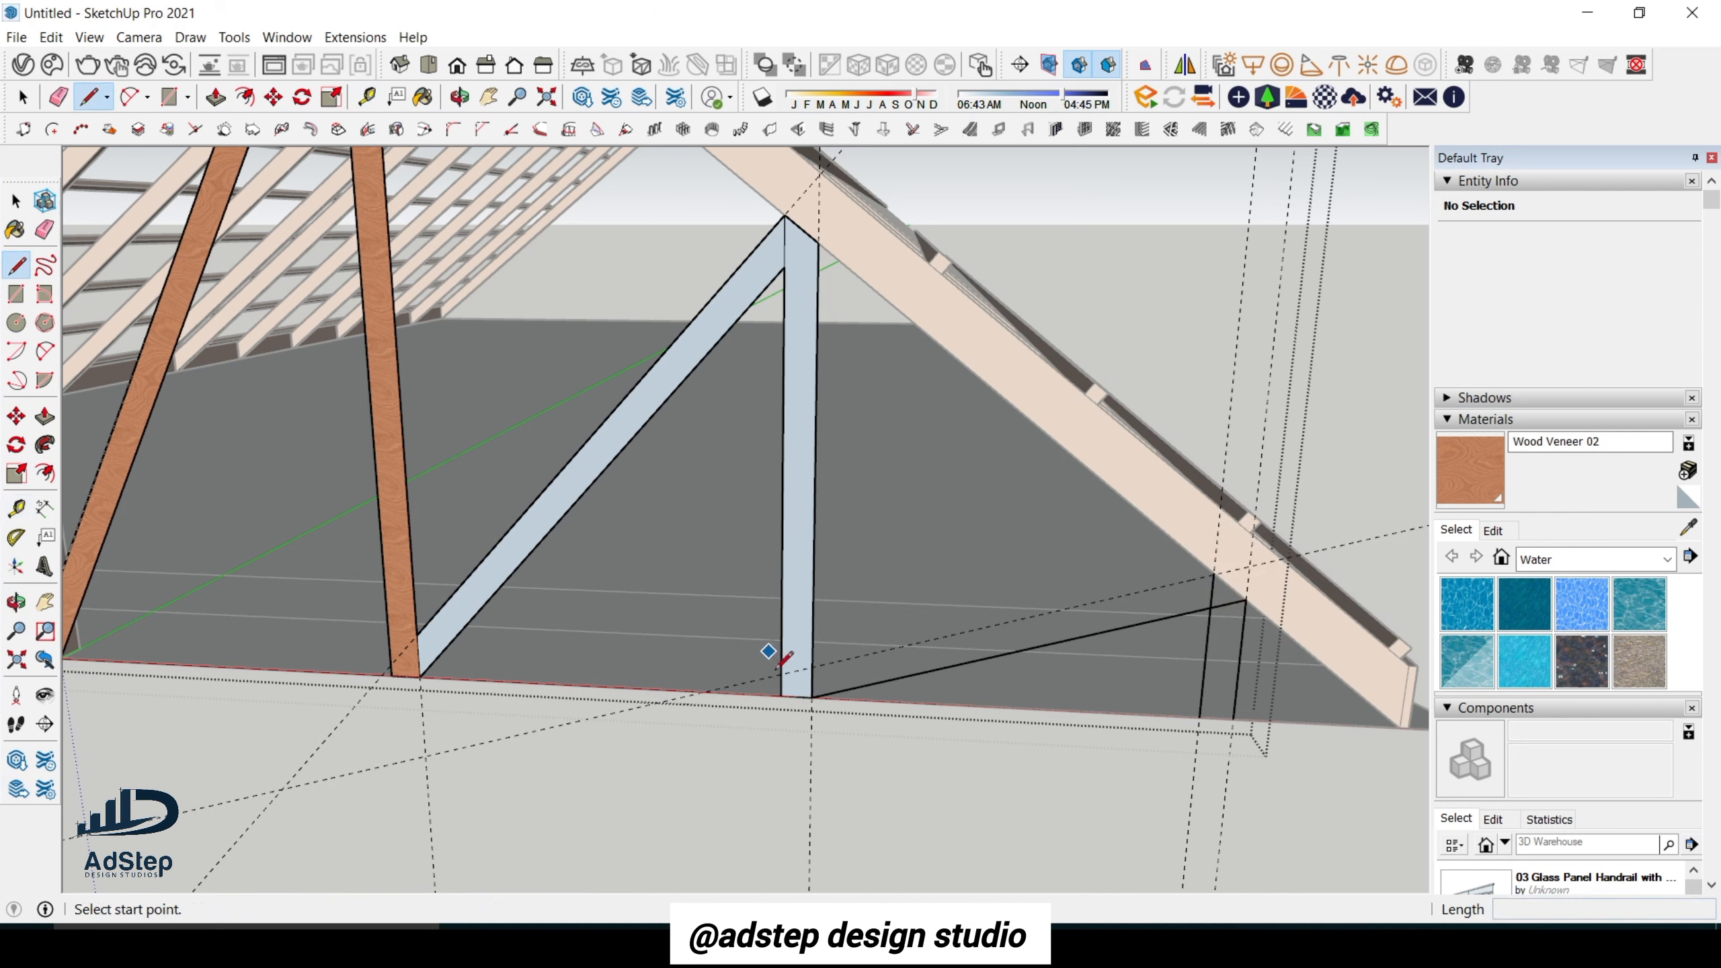
{"action": "left_click", "coordinate": [813, 665]}
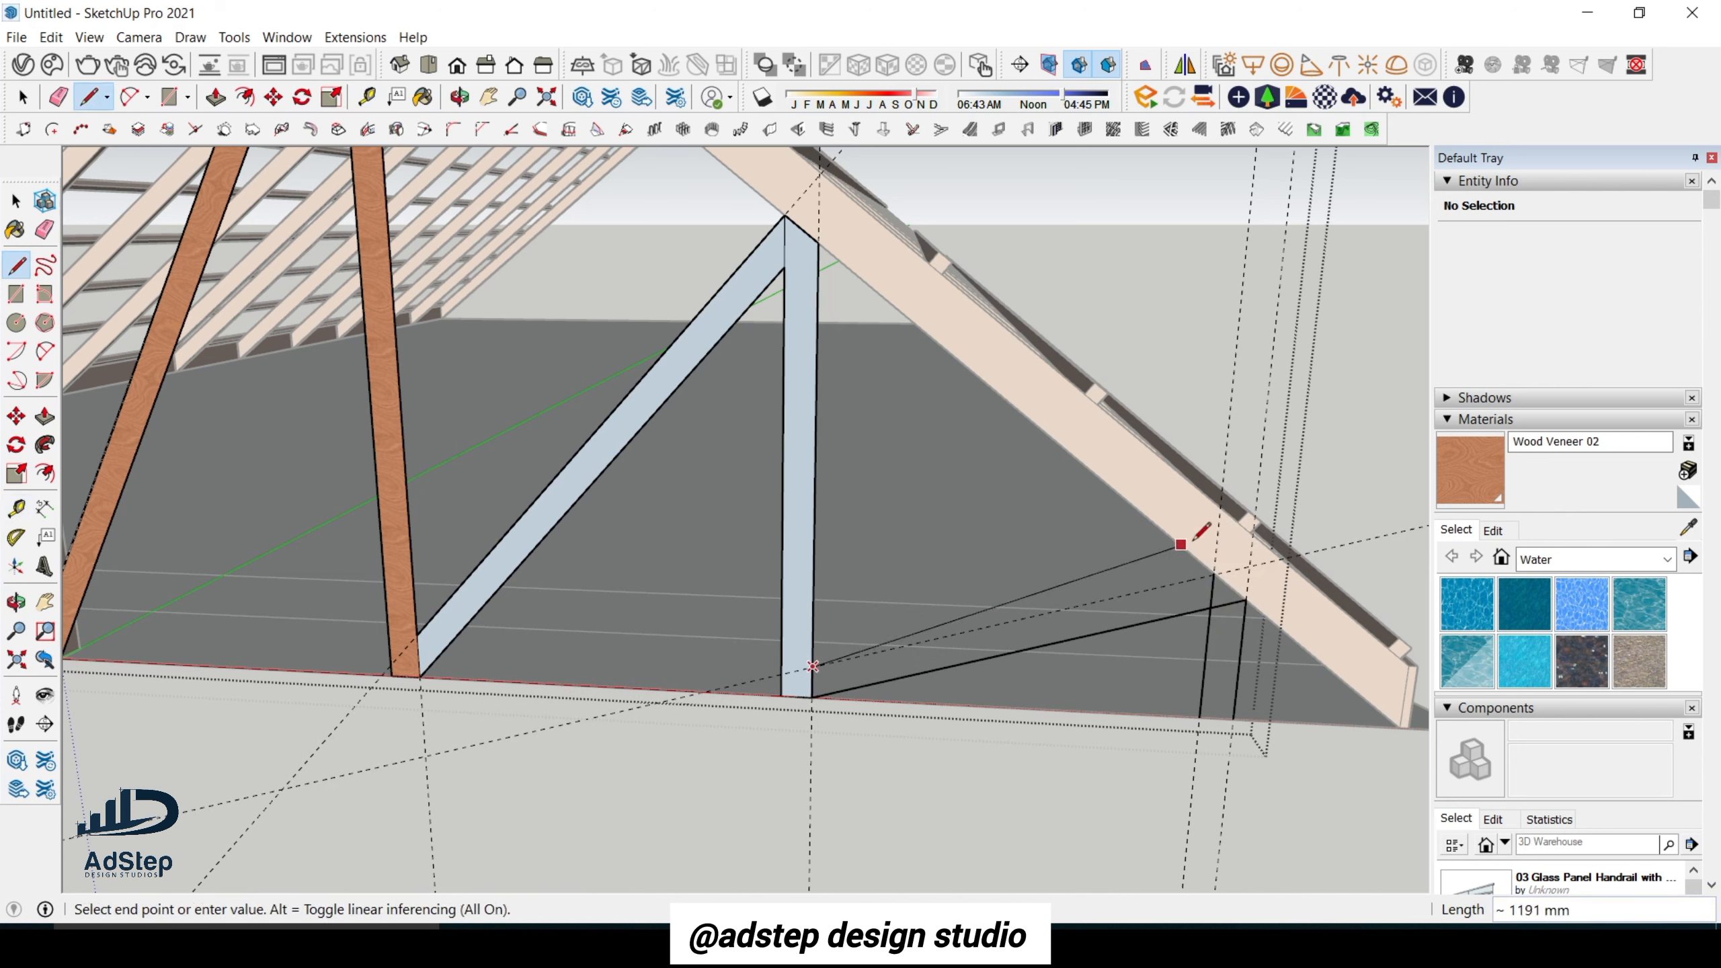
{"action": "left_click", "coordinate": [1215, 573]}
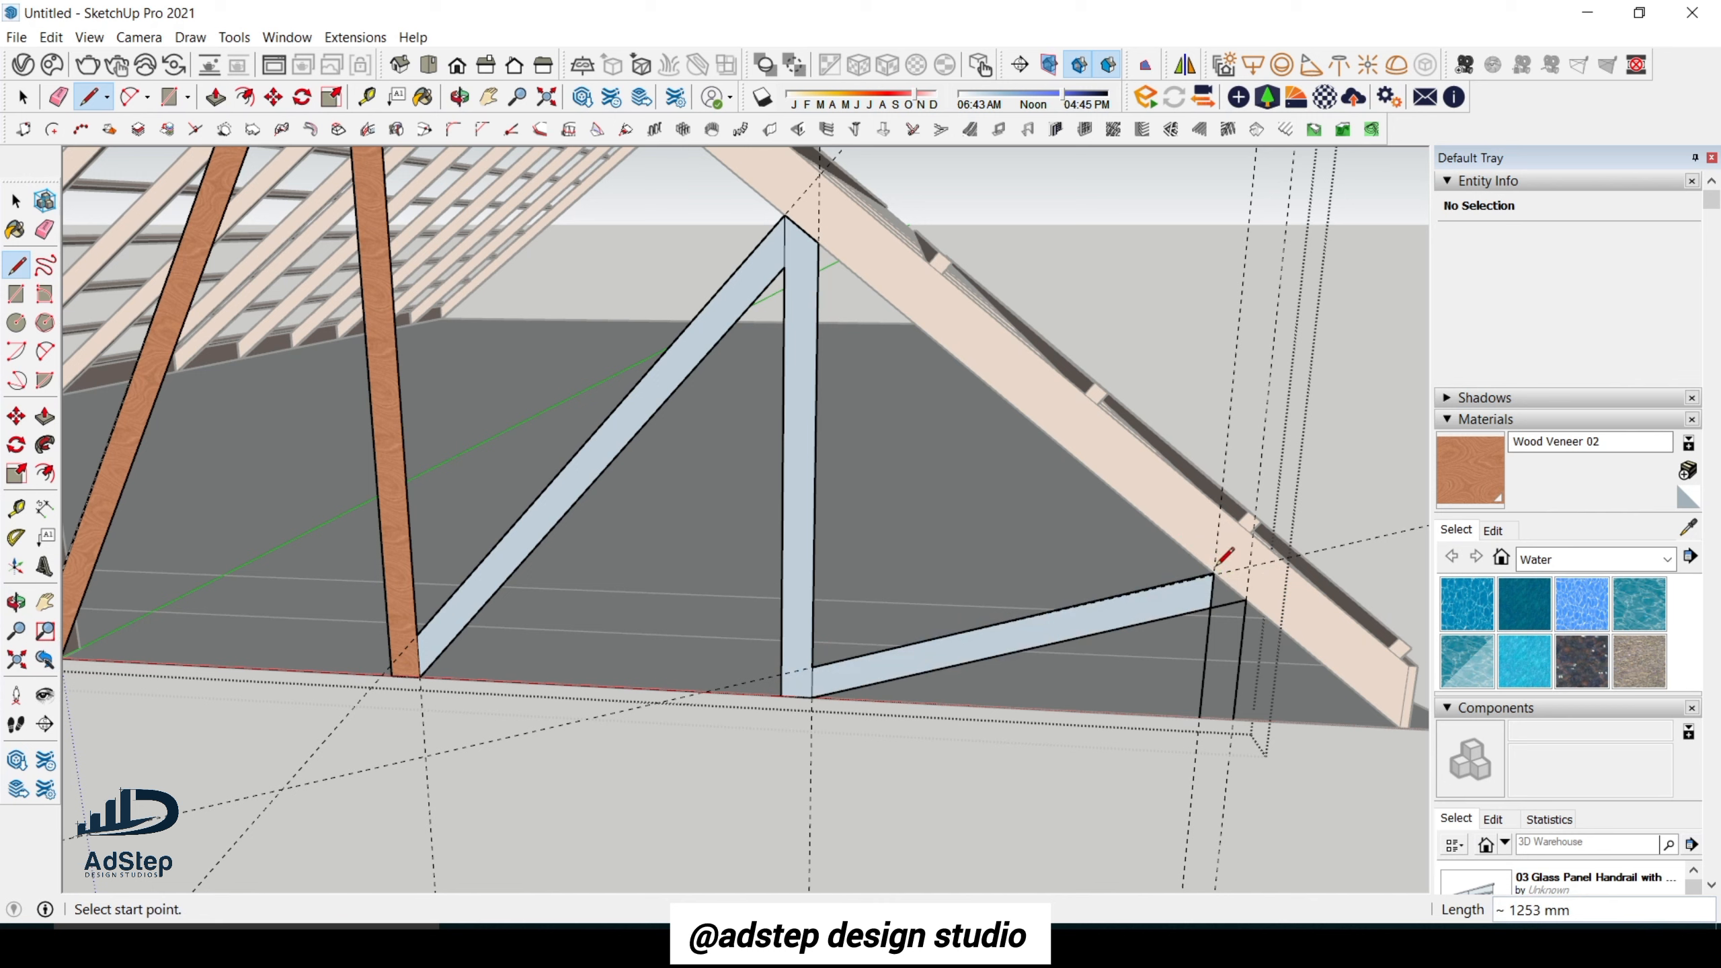
Close the third vertical member's face along the rafter's underside at the top and along the base at the bottom.
{"action": "left_click", "coordinate": [1246, 598]}
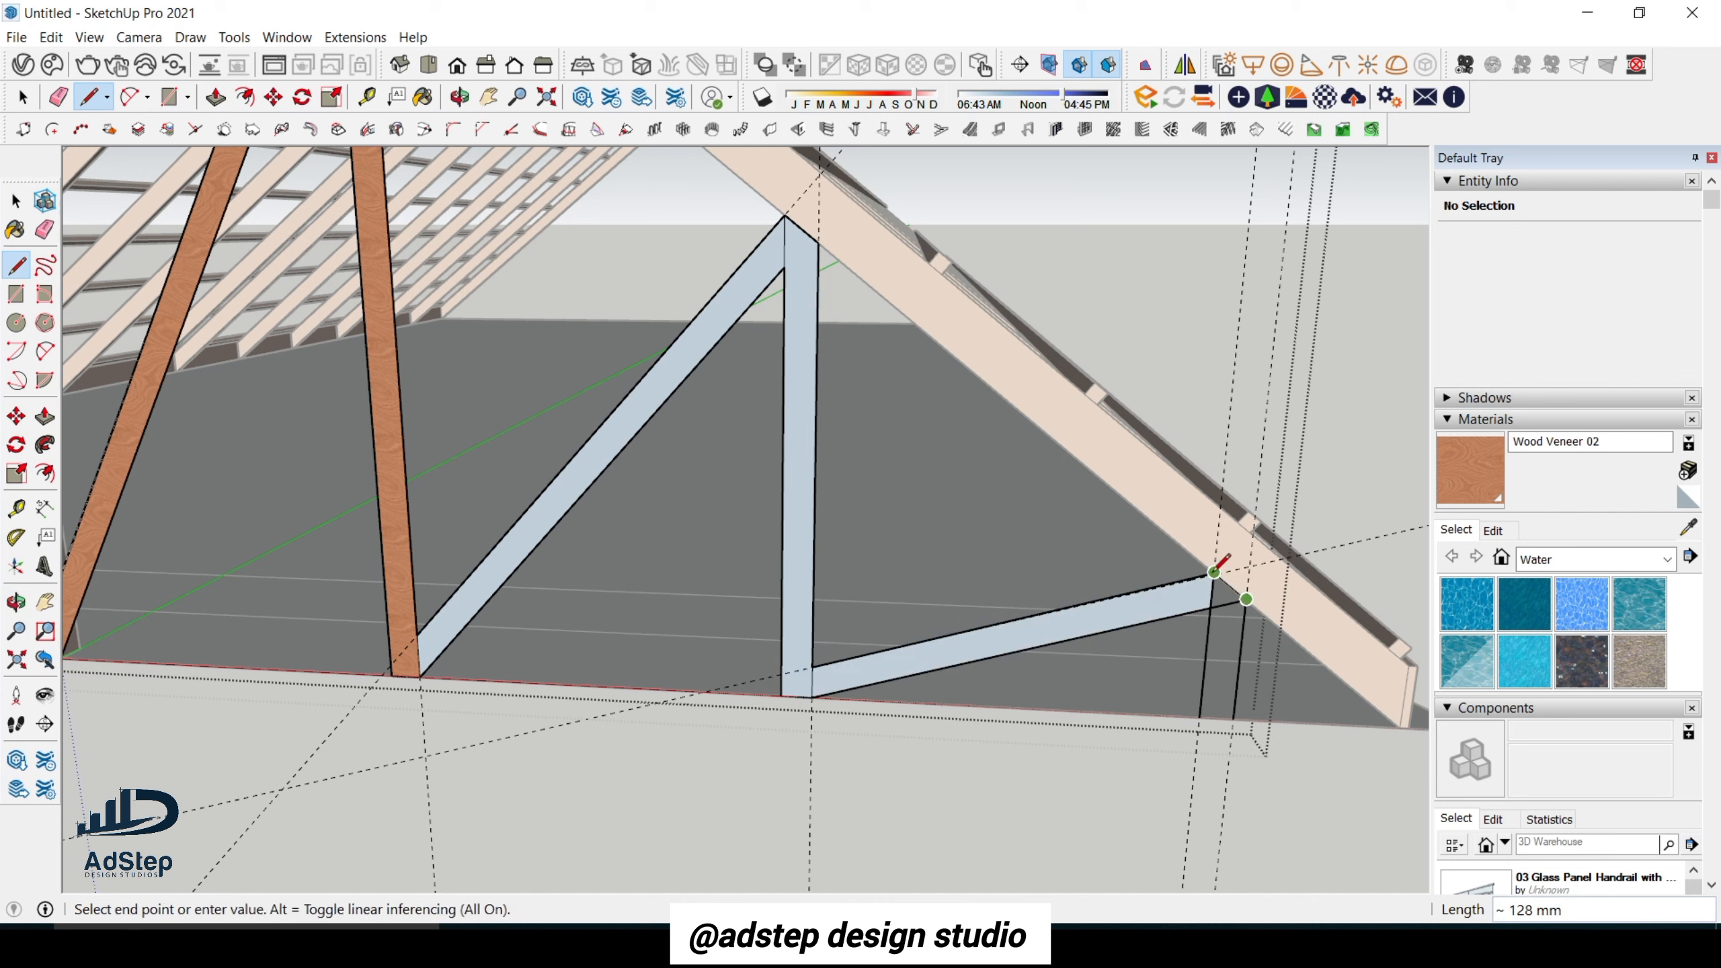
{"action": "left_click", "coordinate": [1214, 572]}
{"action": "left_click", "coordinate": [1212, 608]}
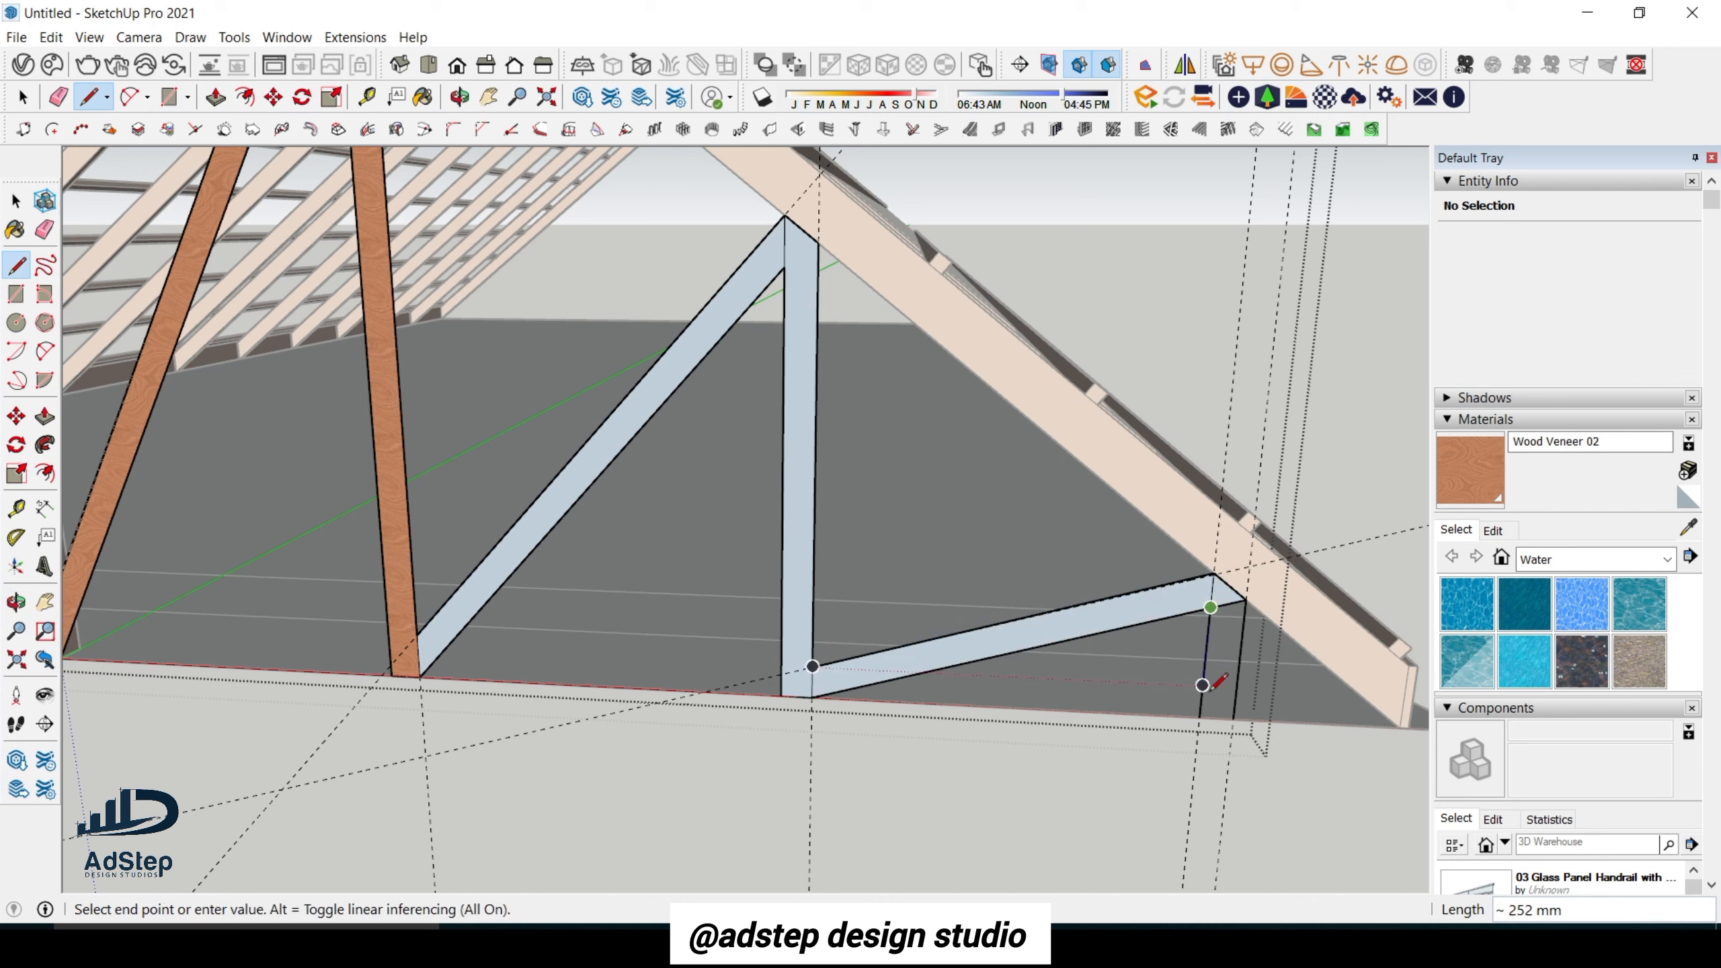
{"action": "left_click", "coordinate": [1200, 717]}
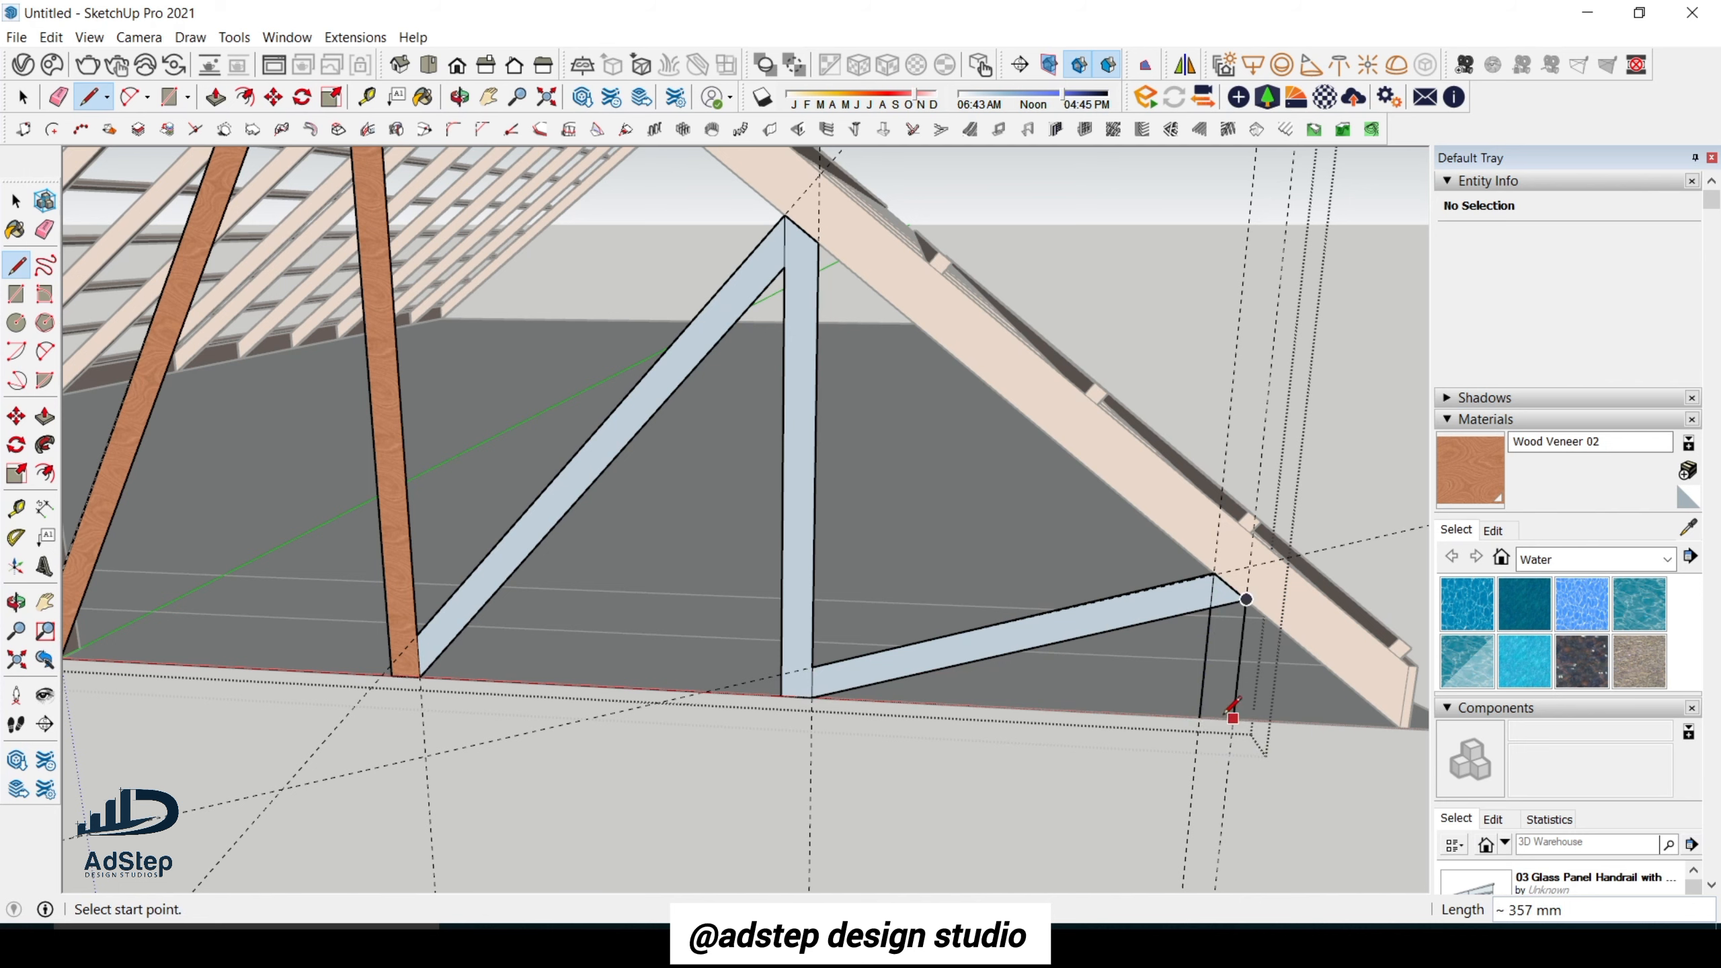
{"action": "left_click", "coordinate": [1232, 716]}
{"action": "left_click", "coordinate": [1232, 717]}
{"action": "left_click", "coordinate": [1200, 717]}
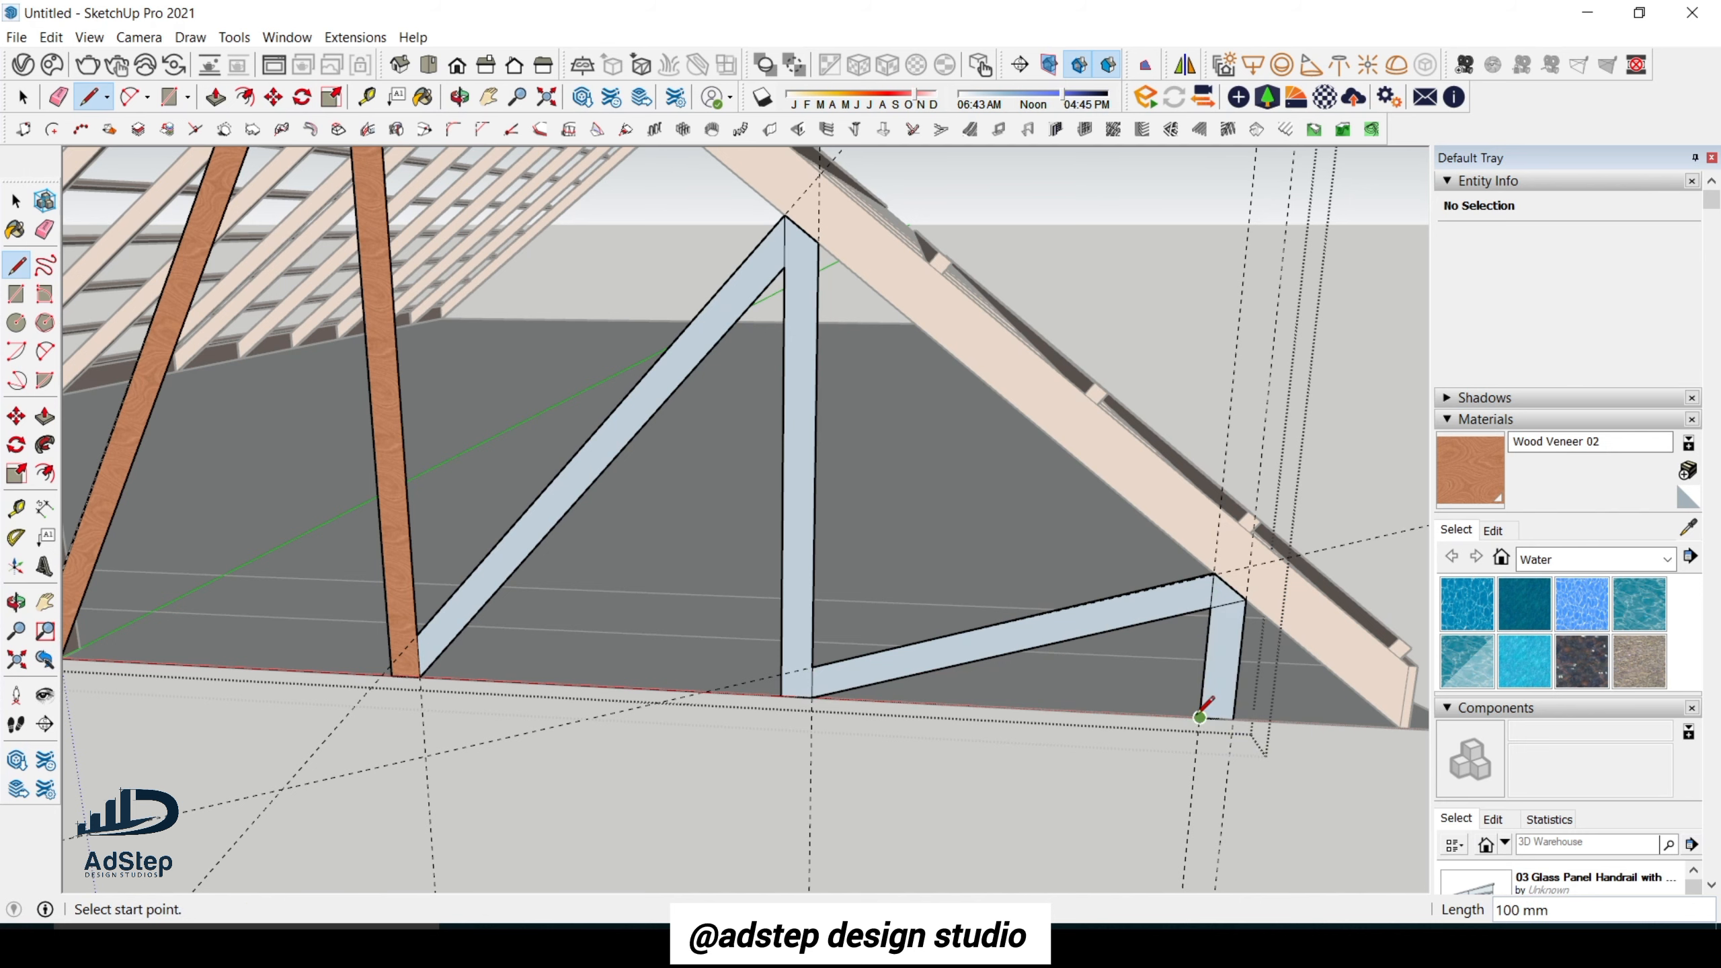
Erase the construction guides running through the second and third vertical members.
{"action": "key", "text": "e"}
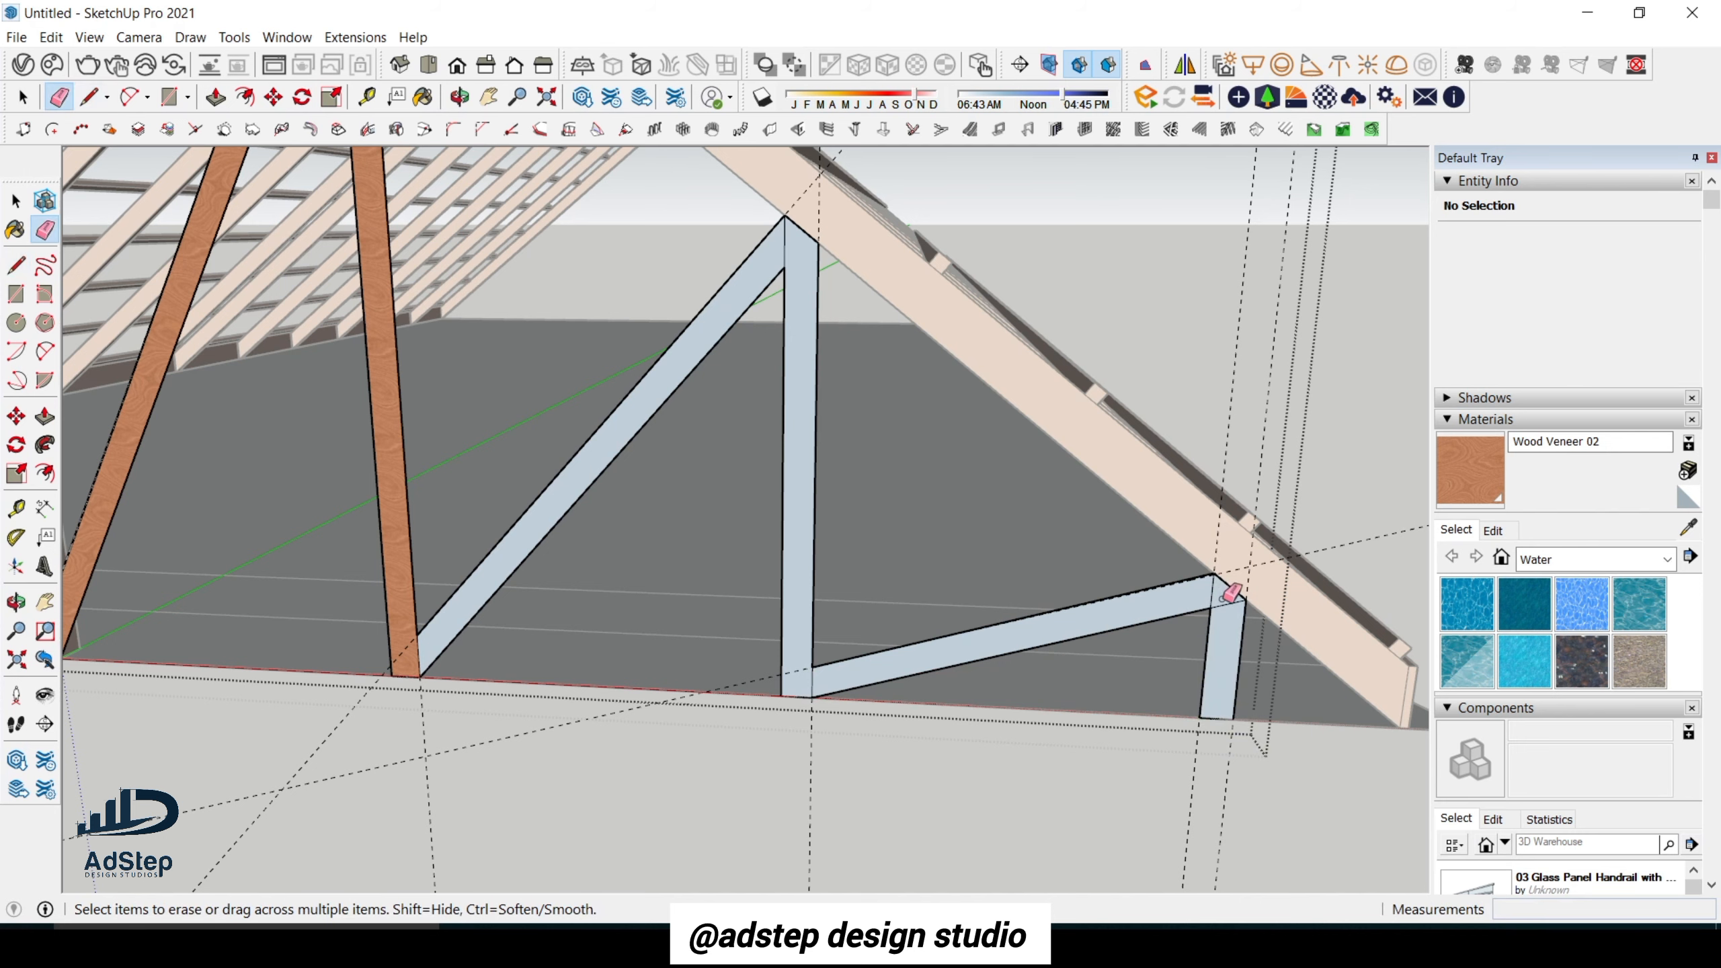
{"action": "middle_click_drag", "start_coordinate": [1230, 593], "coordinate": [1173, 642]}
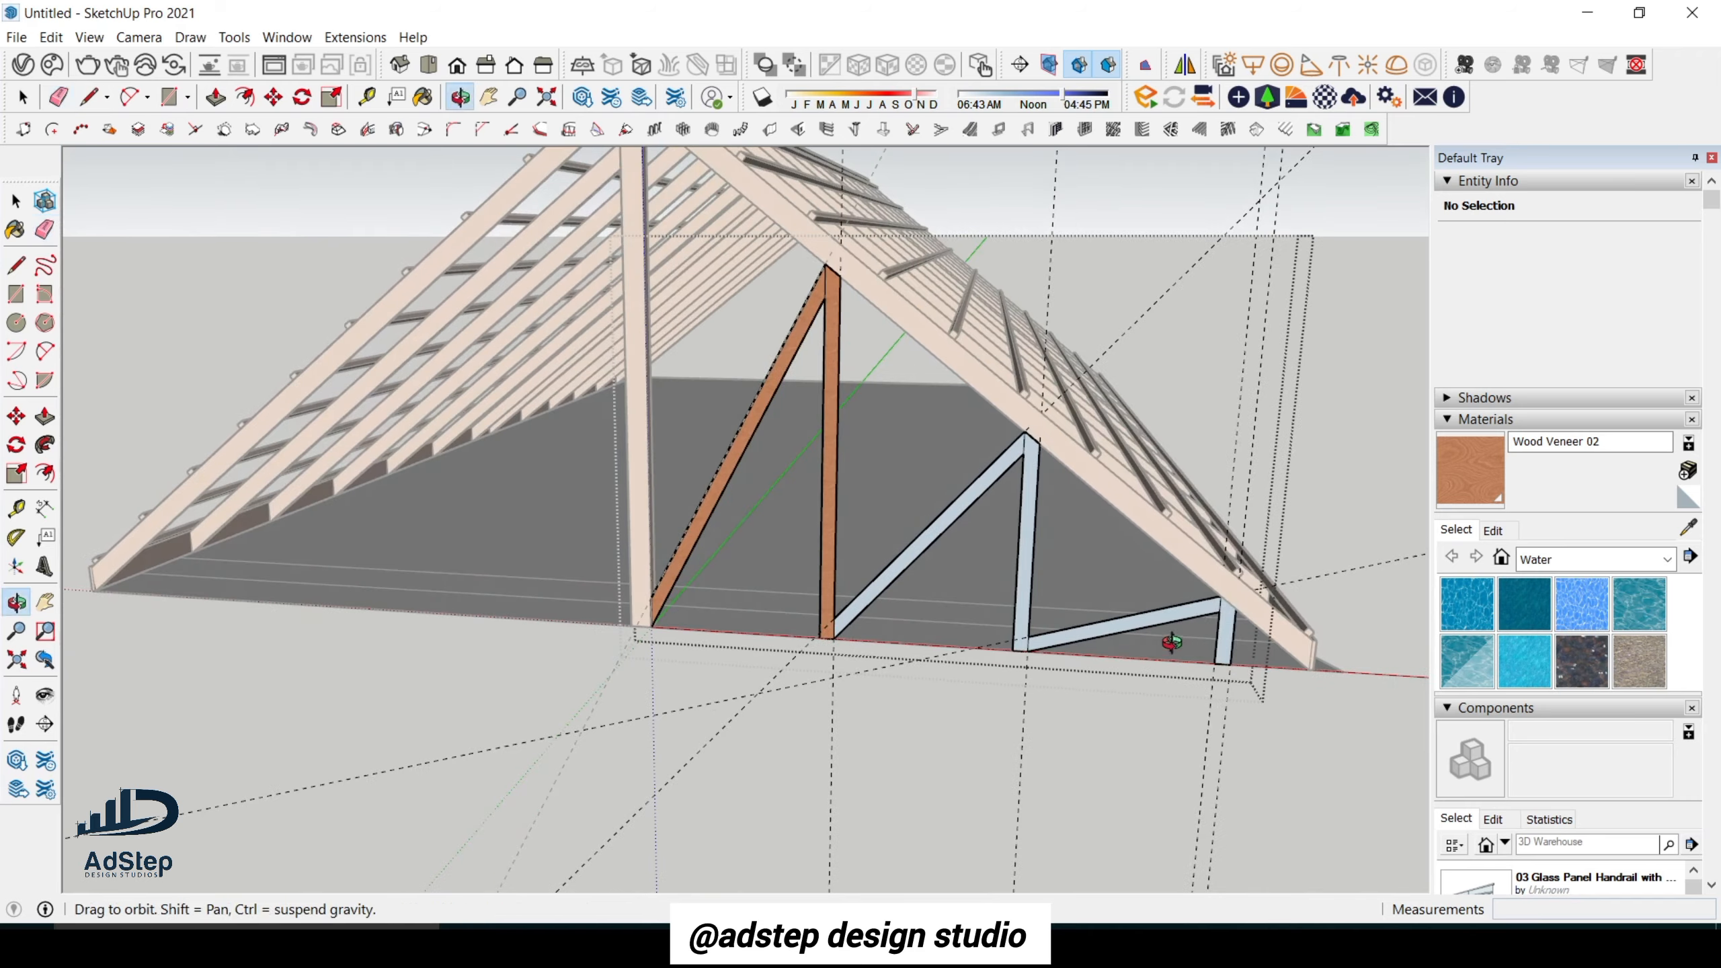
{"action": "scroll", "coordinate": [1237, 549], "scroll_direction": "up", "scroll_amount": 1}
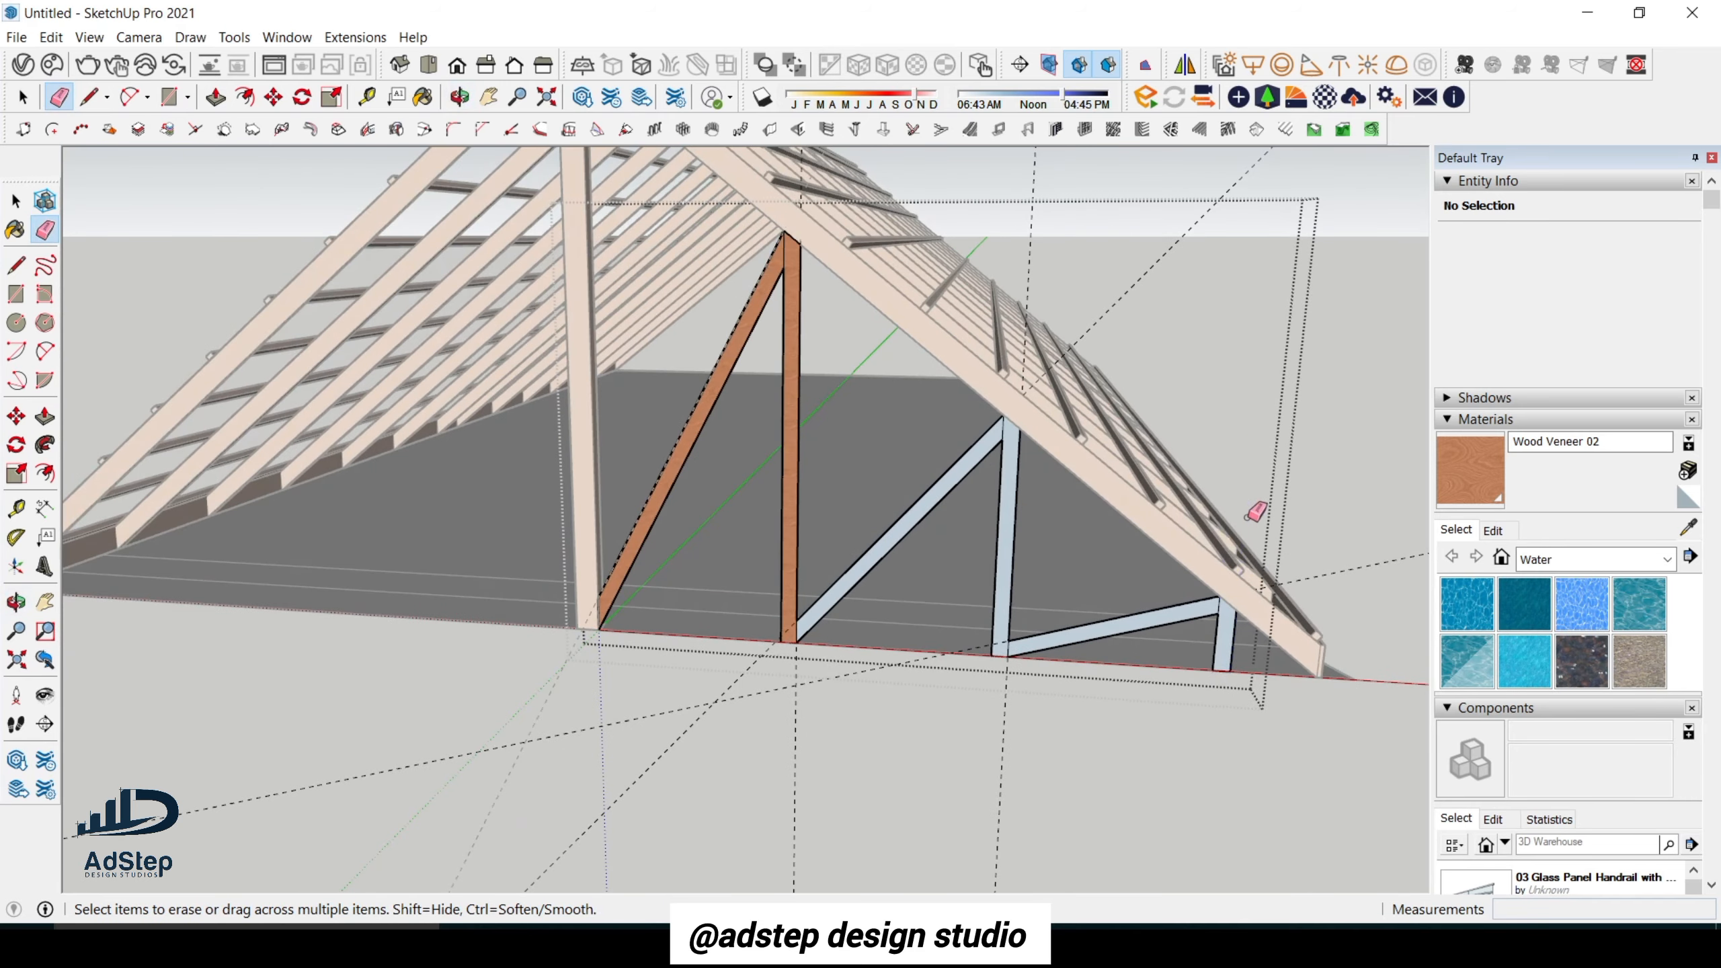
{"action": "left_click", "coordinate": [1031, 284]}
{"action": "scroll", "coordinate": [1152, 373], "scroll_direction": "down", "scroll_amount": 2}
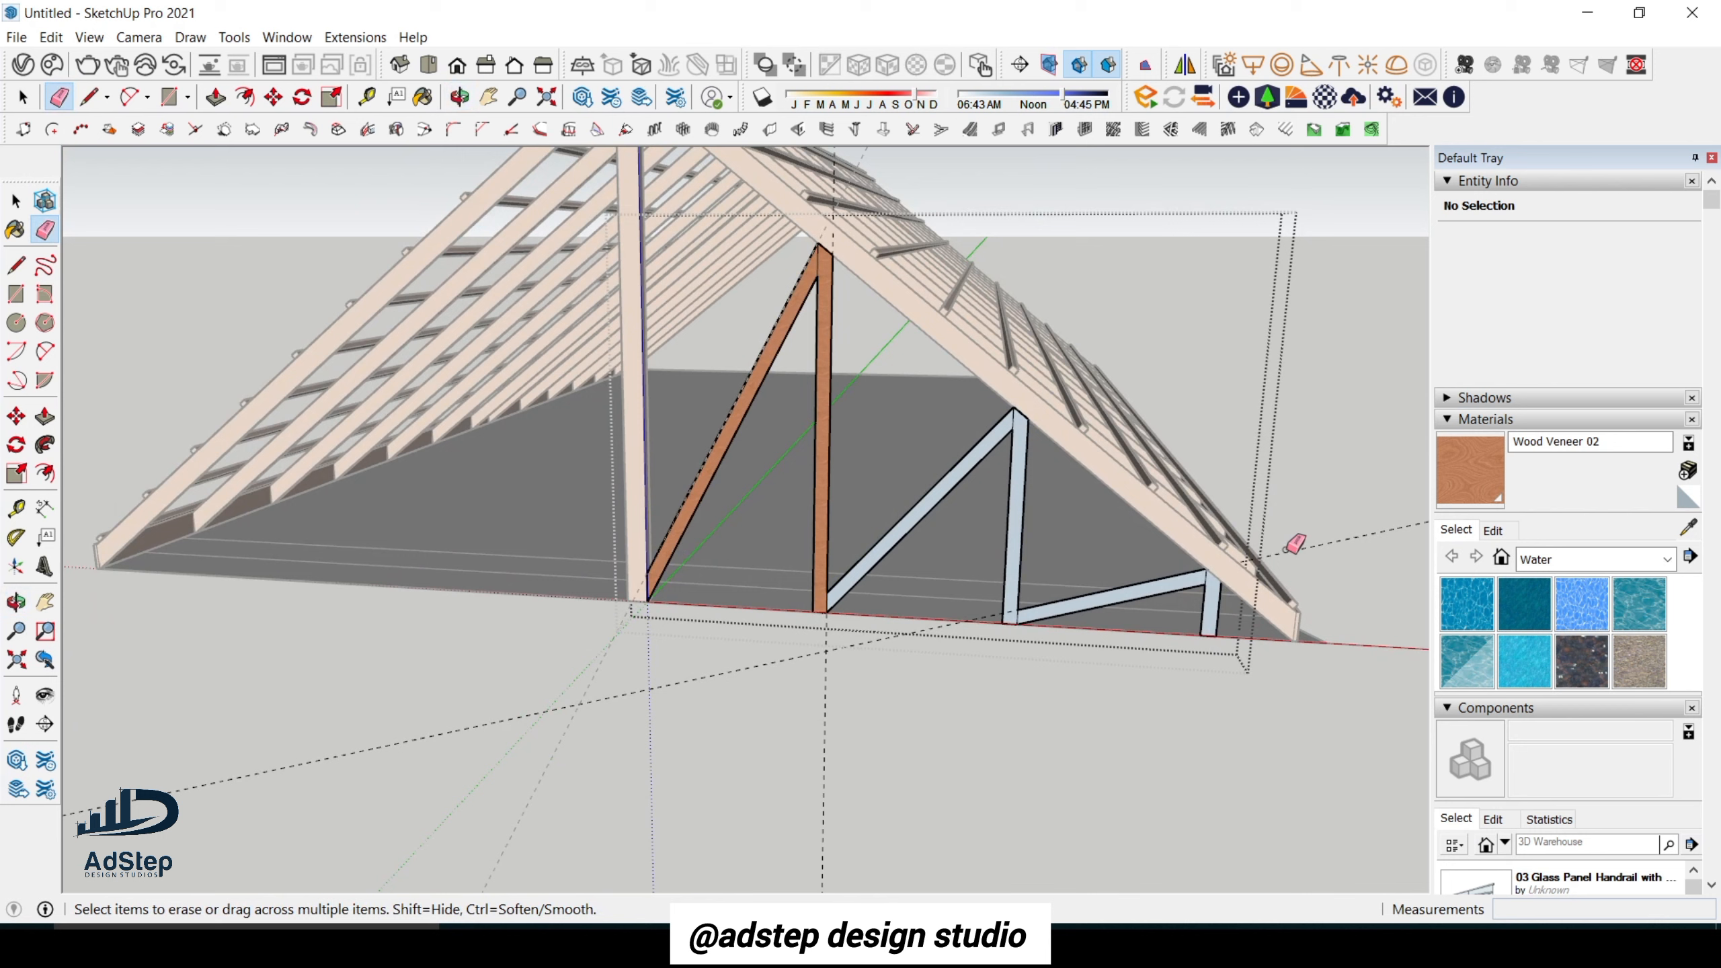
Paint the outer faces of the second and third diagonals and vertical members with Wood Veneer 02.
{"action": "key", "text": "space"}
{"action": "key", "text": "b"}
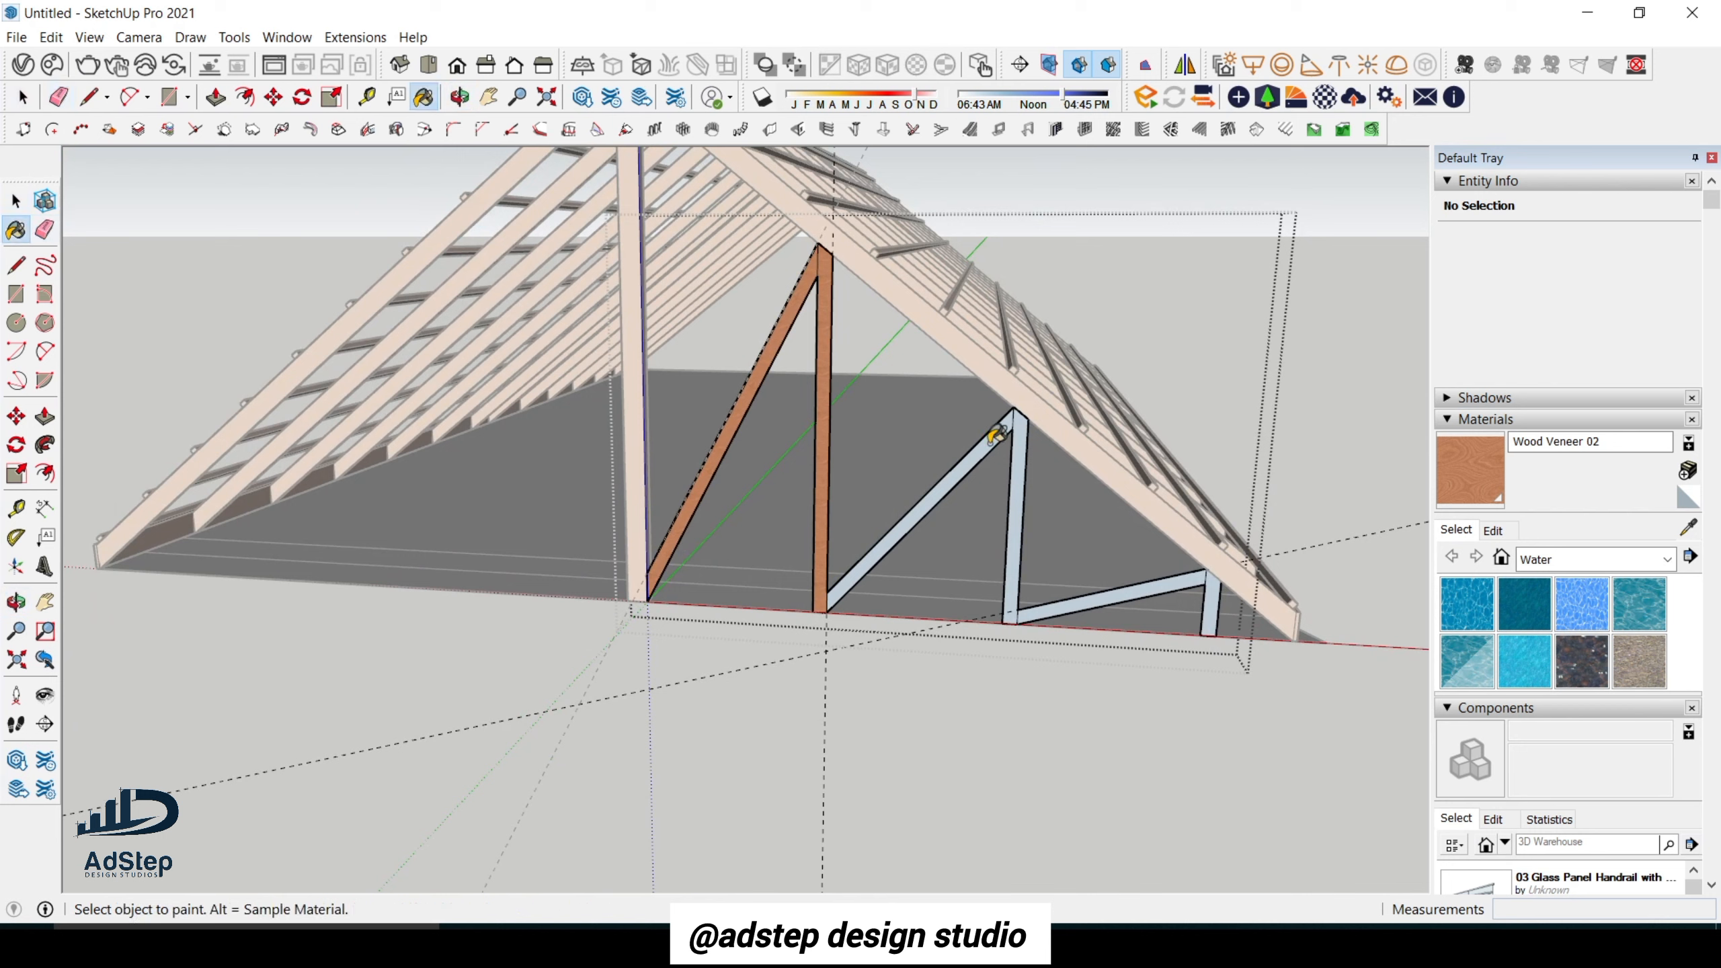
{"action": "left_click", "coordinate": [998, 440]}
{"action": "left_click", "coordinate": [1023, 439]}
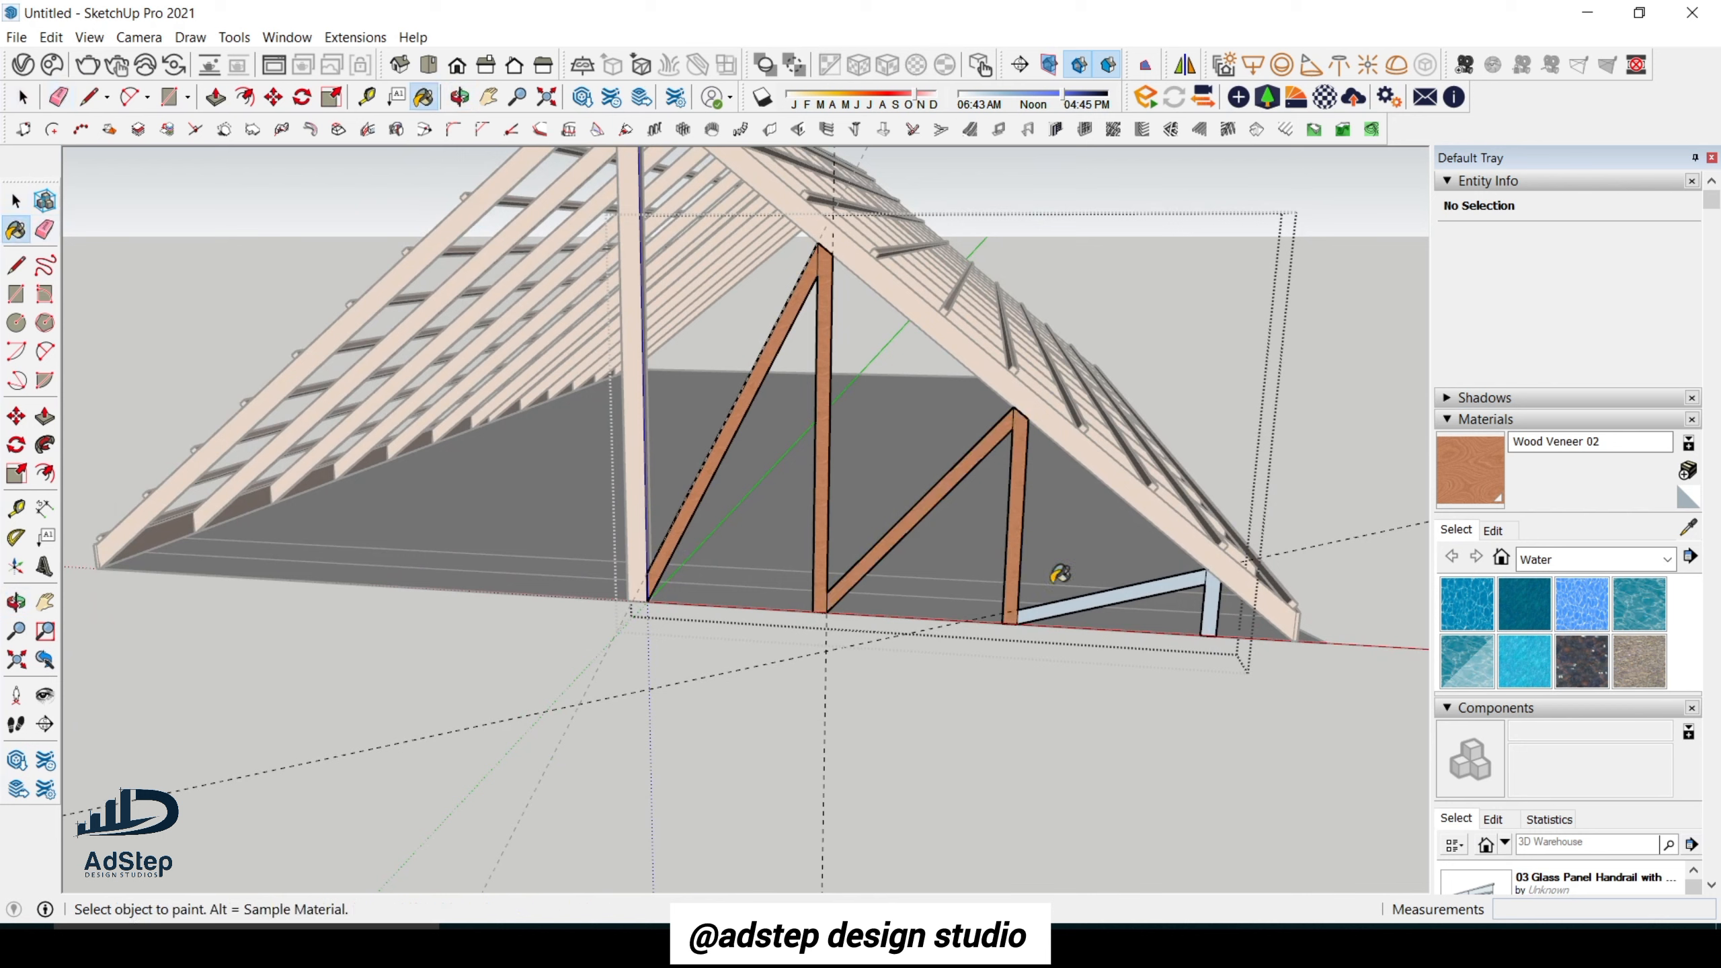
{"action": "left_click", "coordinate": [1087, 598]}
{"action": "left_click", "coordinate": [1212, 603]}
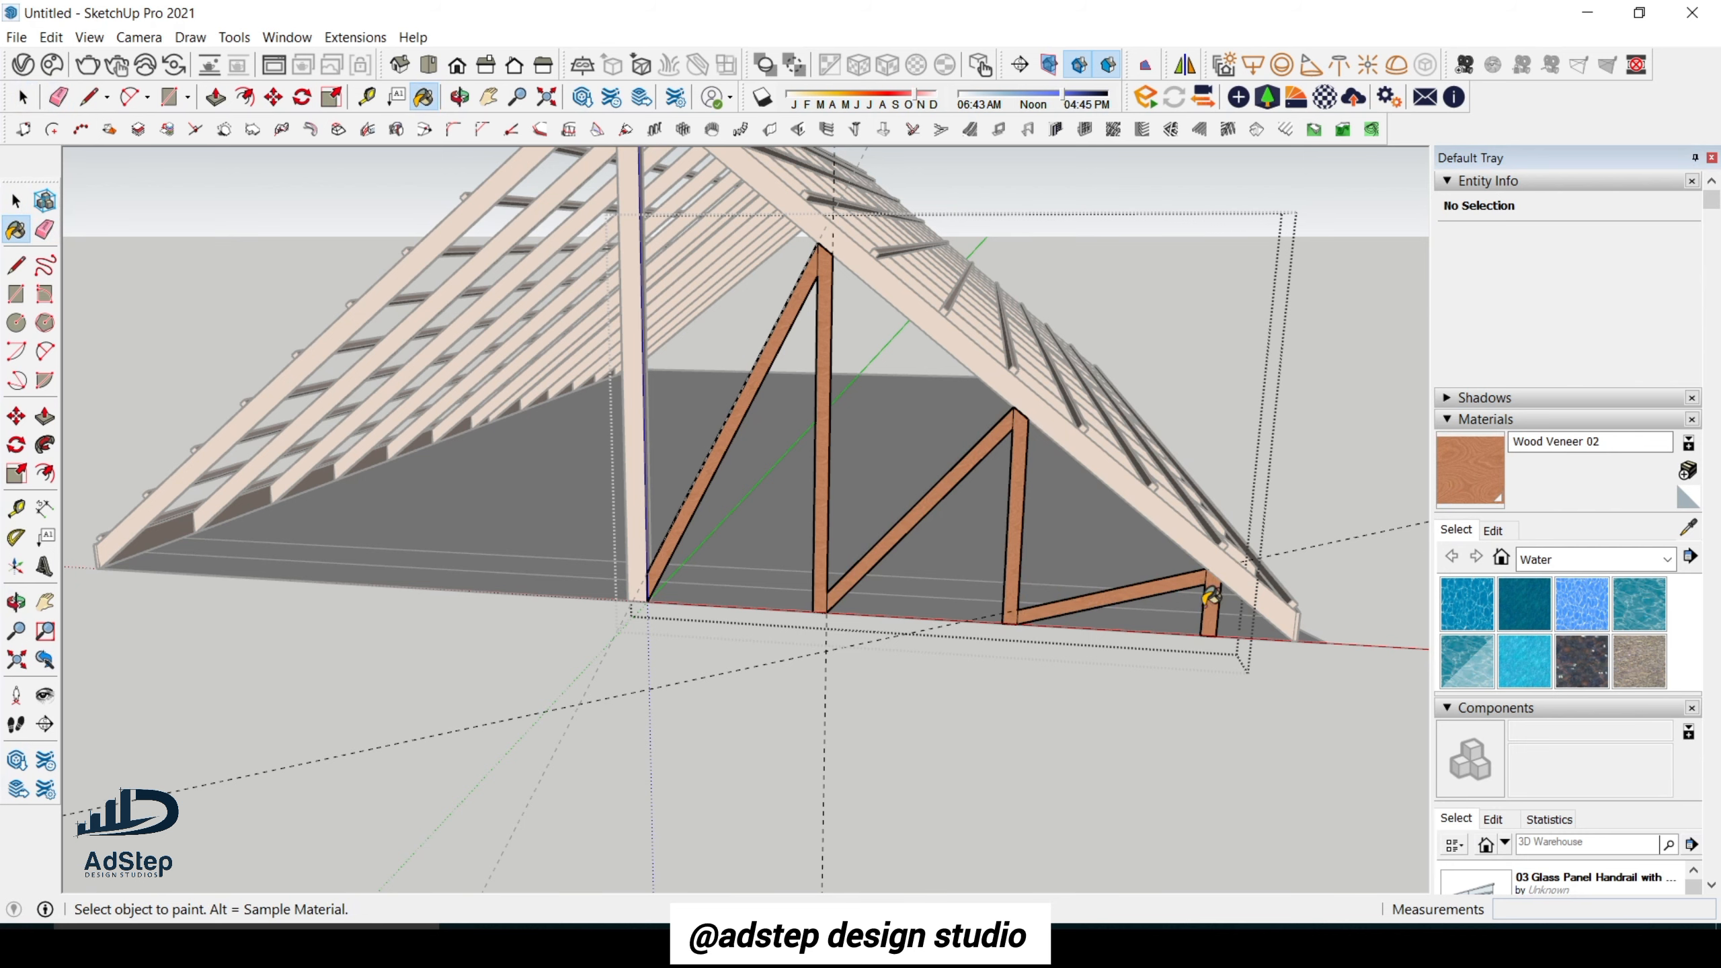
Erase the leftover vertical guide at the base of the first vertical member.
{"action": "scroll", "coordinate": [957, 553], "scroll_direction": "down", "scroll_amount": 1}
{"action": "middle_click_drag", "start_coordinate": [957, 554], "coordinate": [944, 647]}
{"action": "scroll", "coordinate": [1018, 596], "scroll_direction": "up", "scroll_amount": 2}
{"action": "middle_click_drag", "start_coordinate": [938, 589], "coordinate": [711, 616]}
{"action": "scroll", "coordinate": [769, 603], "scroll_direction": "up", "scroll_amount": 3}
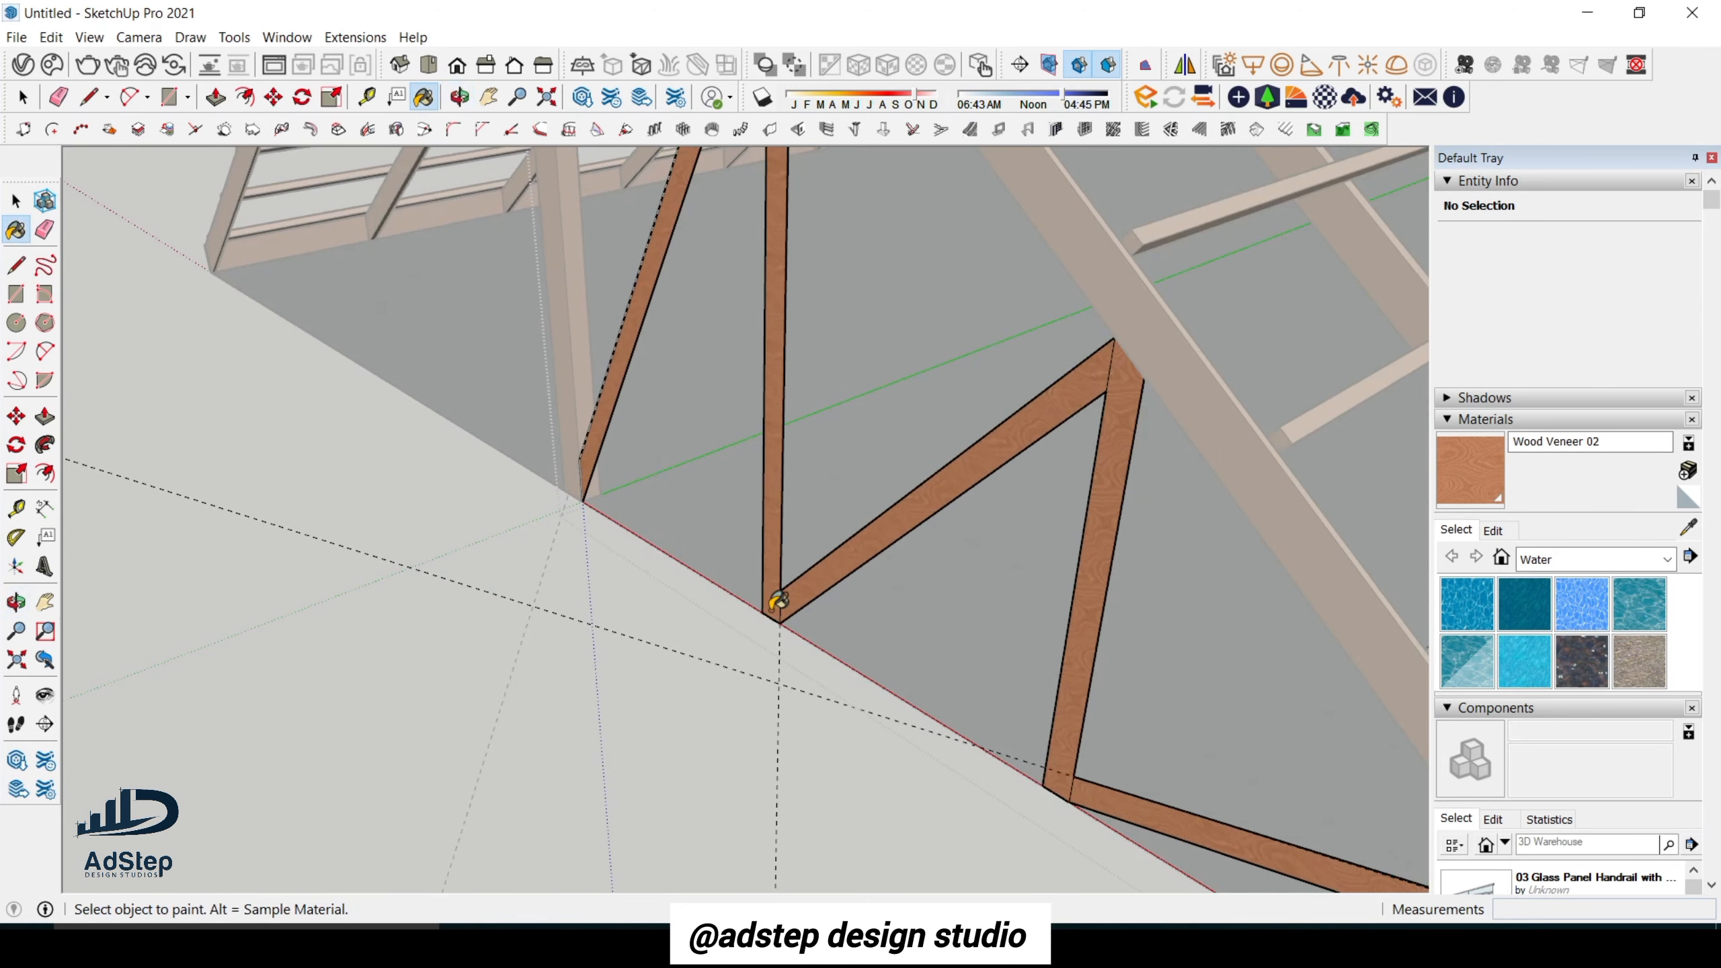
{"action": "scroll", "coordinate": [777, 600], "scroll_direction": "up", "scroll_amount": 2}
{"action": "key", "text": "e"}
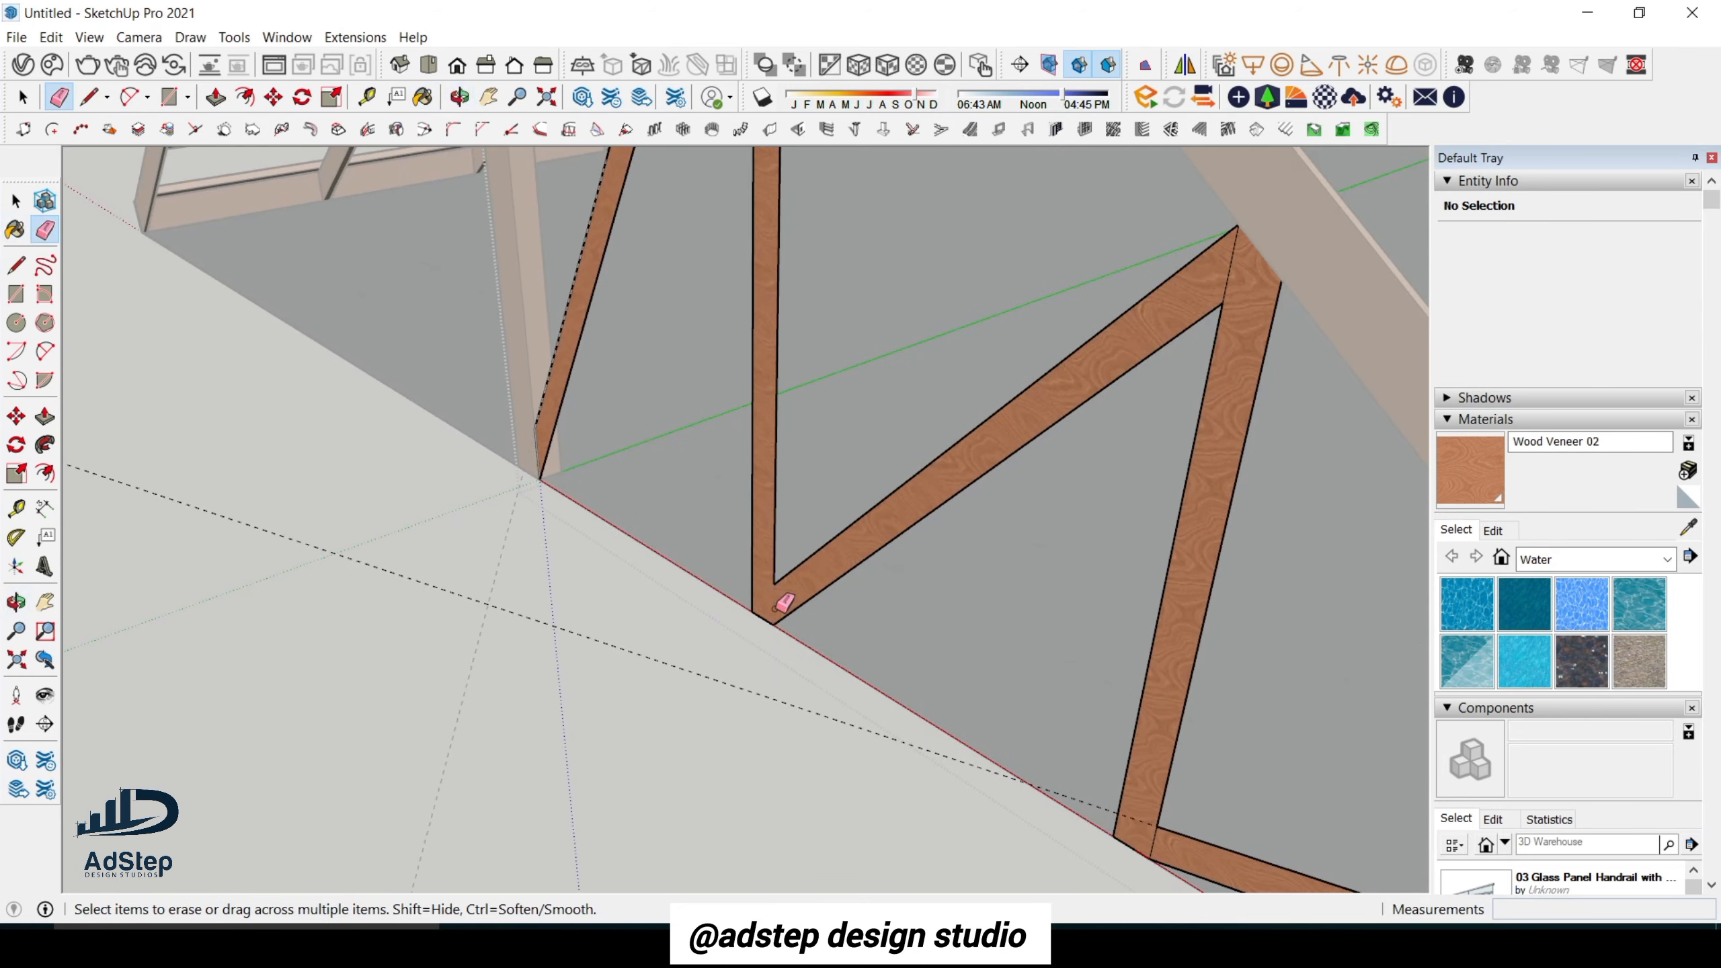
{"action": "scroll", "coordinate": [779, 603], "scroll_direction": "down", "scroll_amount": 3}
{"action": "scroll", "coordinate": [806, 529], "scroll_direction": "up", "scroll_amount": 2}
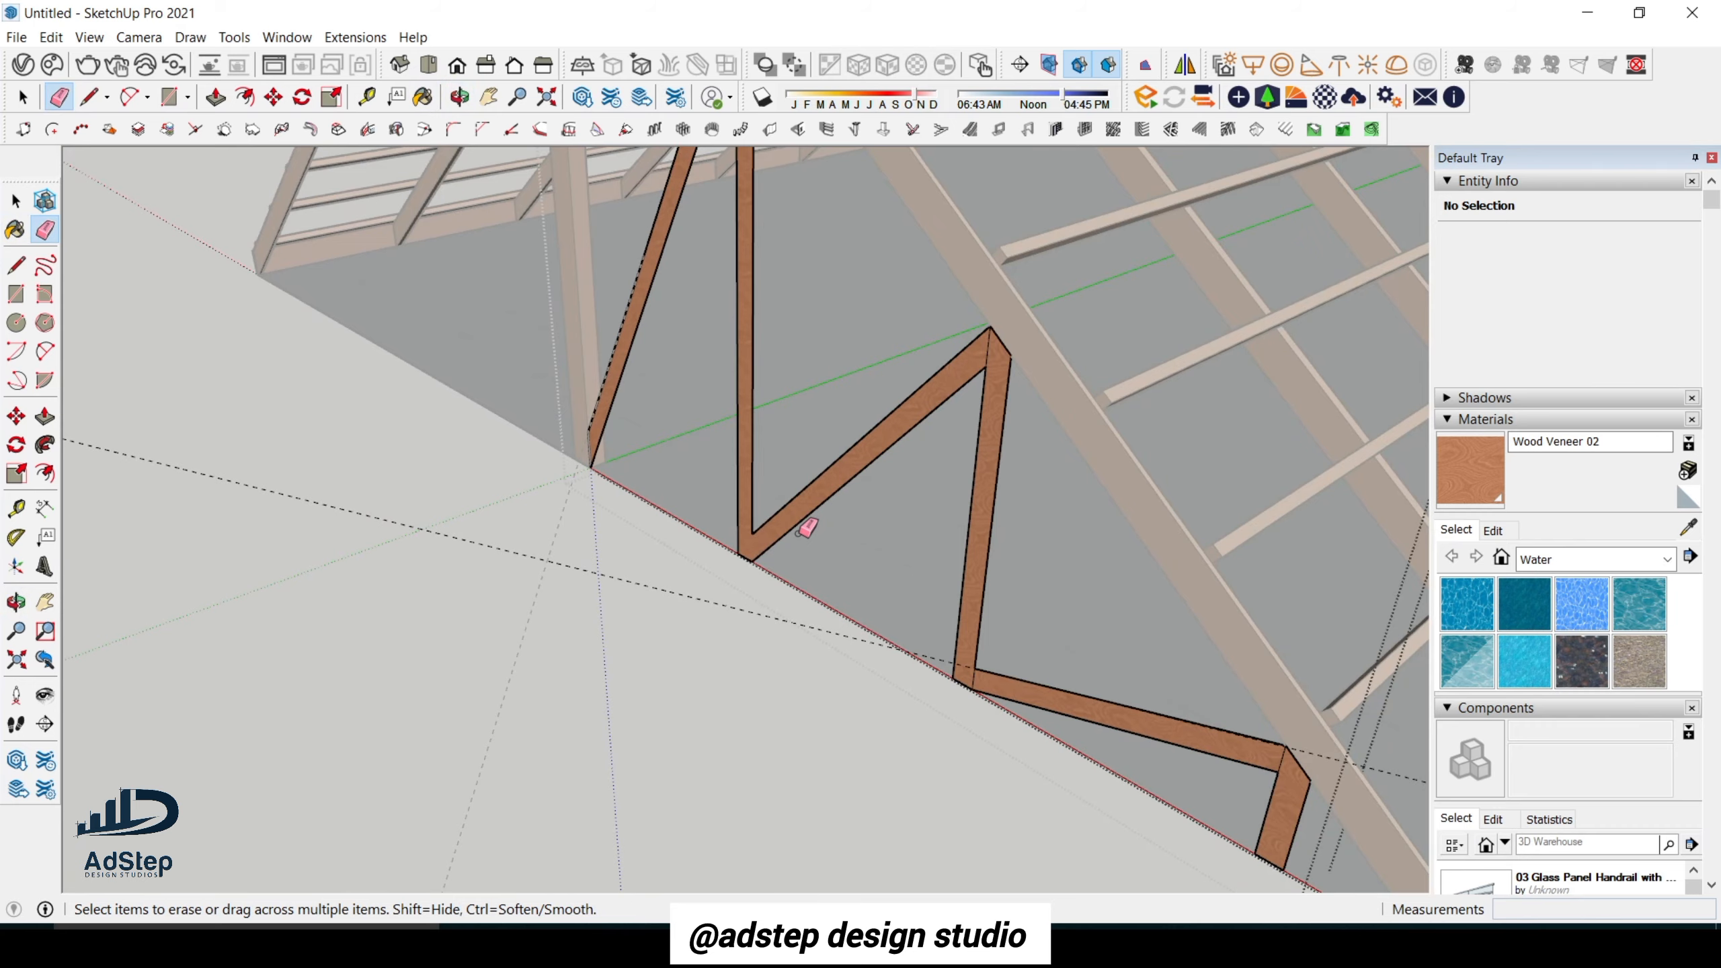
Paint the inner faces of the first and second diagonals and vertical members with Wood Veneer 02.
{"action": "scroll", "coordinate": [806, 530], "scroll_direction": "down", "scroll_amount": 3}
{"action": "middle_click_drag", "start_coordinate": [806, 530], "coordinate": [277, 646]}
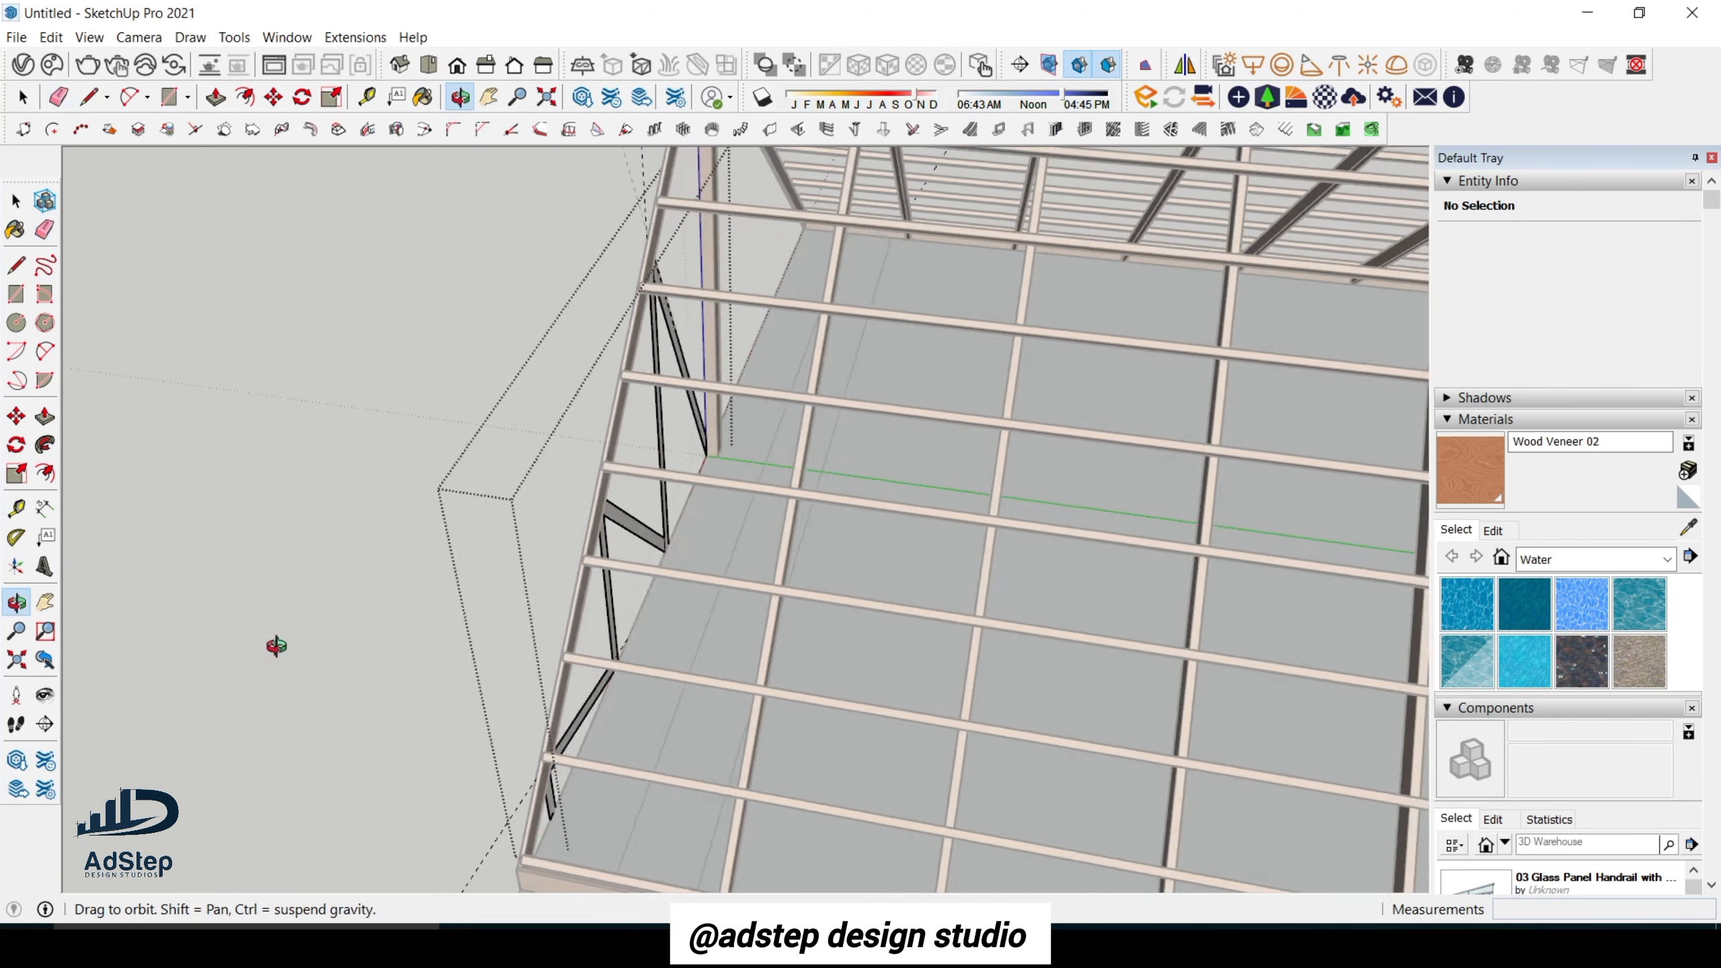
{"action": "scroll", "coordinate": [715, 430], "scroll_direction": "up", "scroll_amount": 2}
{"action": "scroll", "coordinate": [646, 447], "scroll_direction": "up", "scroll_amount": 2}
{"action": "key", "text": "space"}
{"action": "key", "text": "b"}
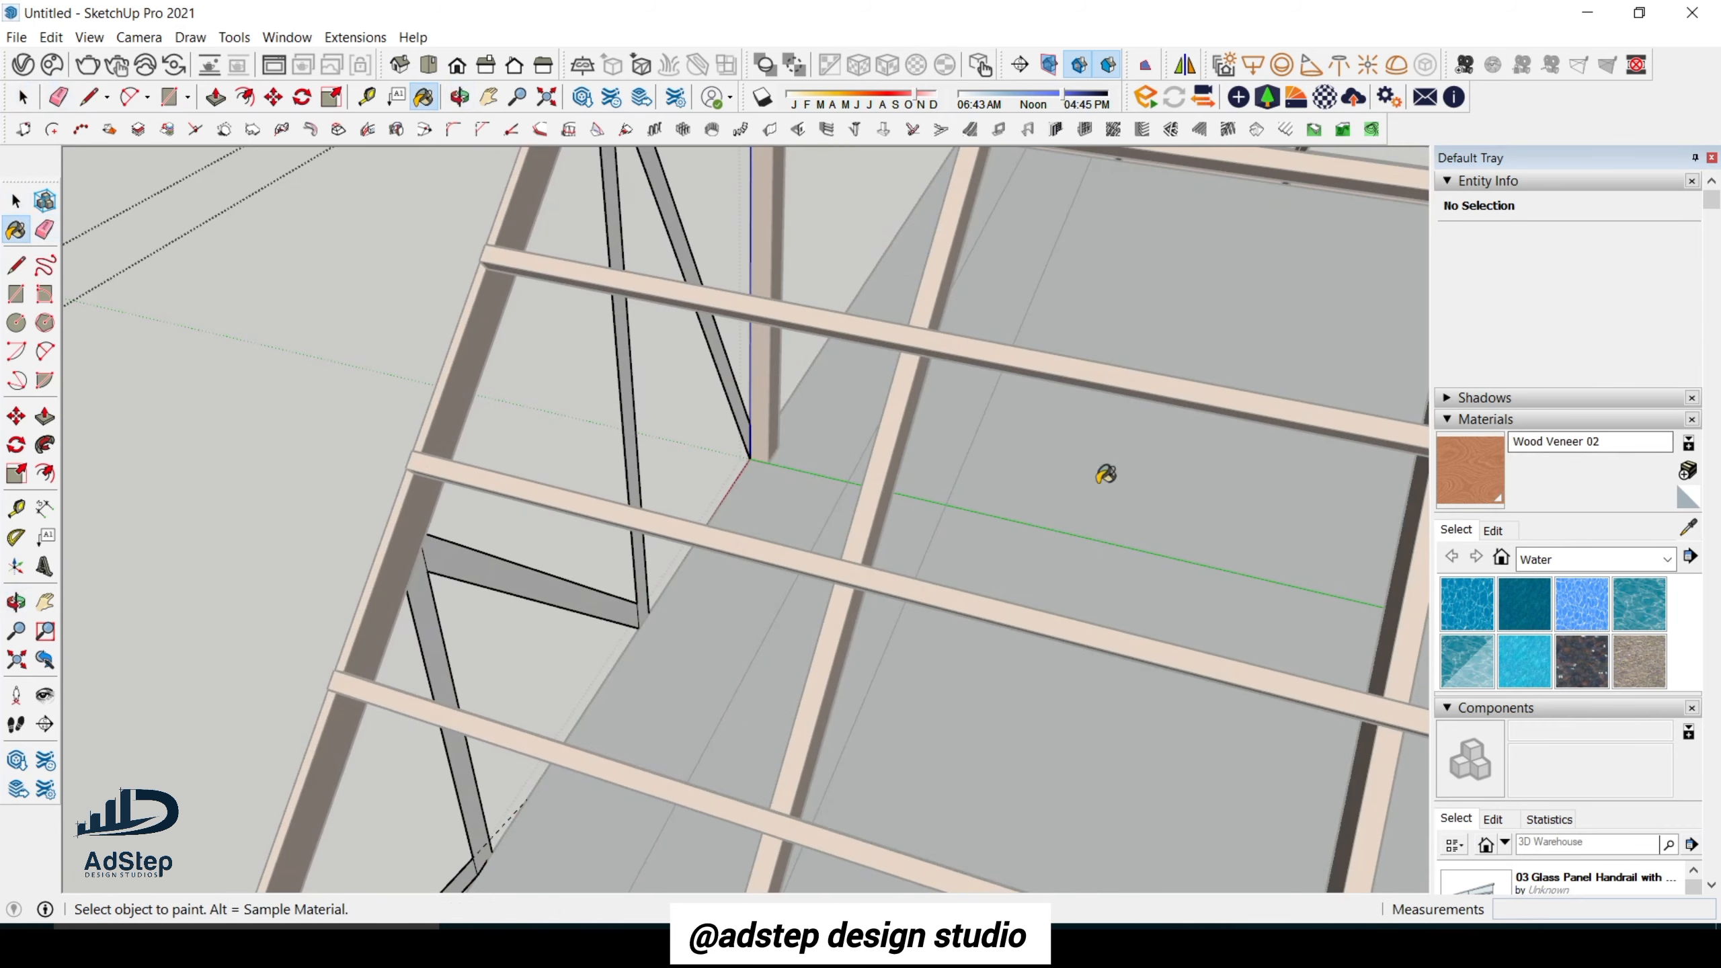
{"action": "left_click", "coordinate": [634, 423]}
{"action": "left_click", "coordinate": [721, 330]}
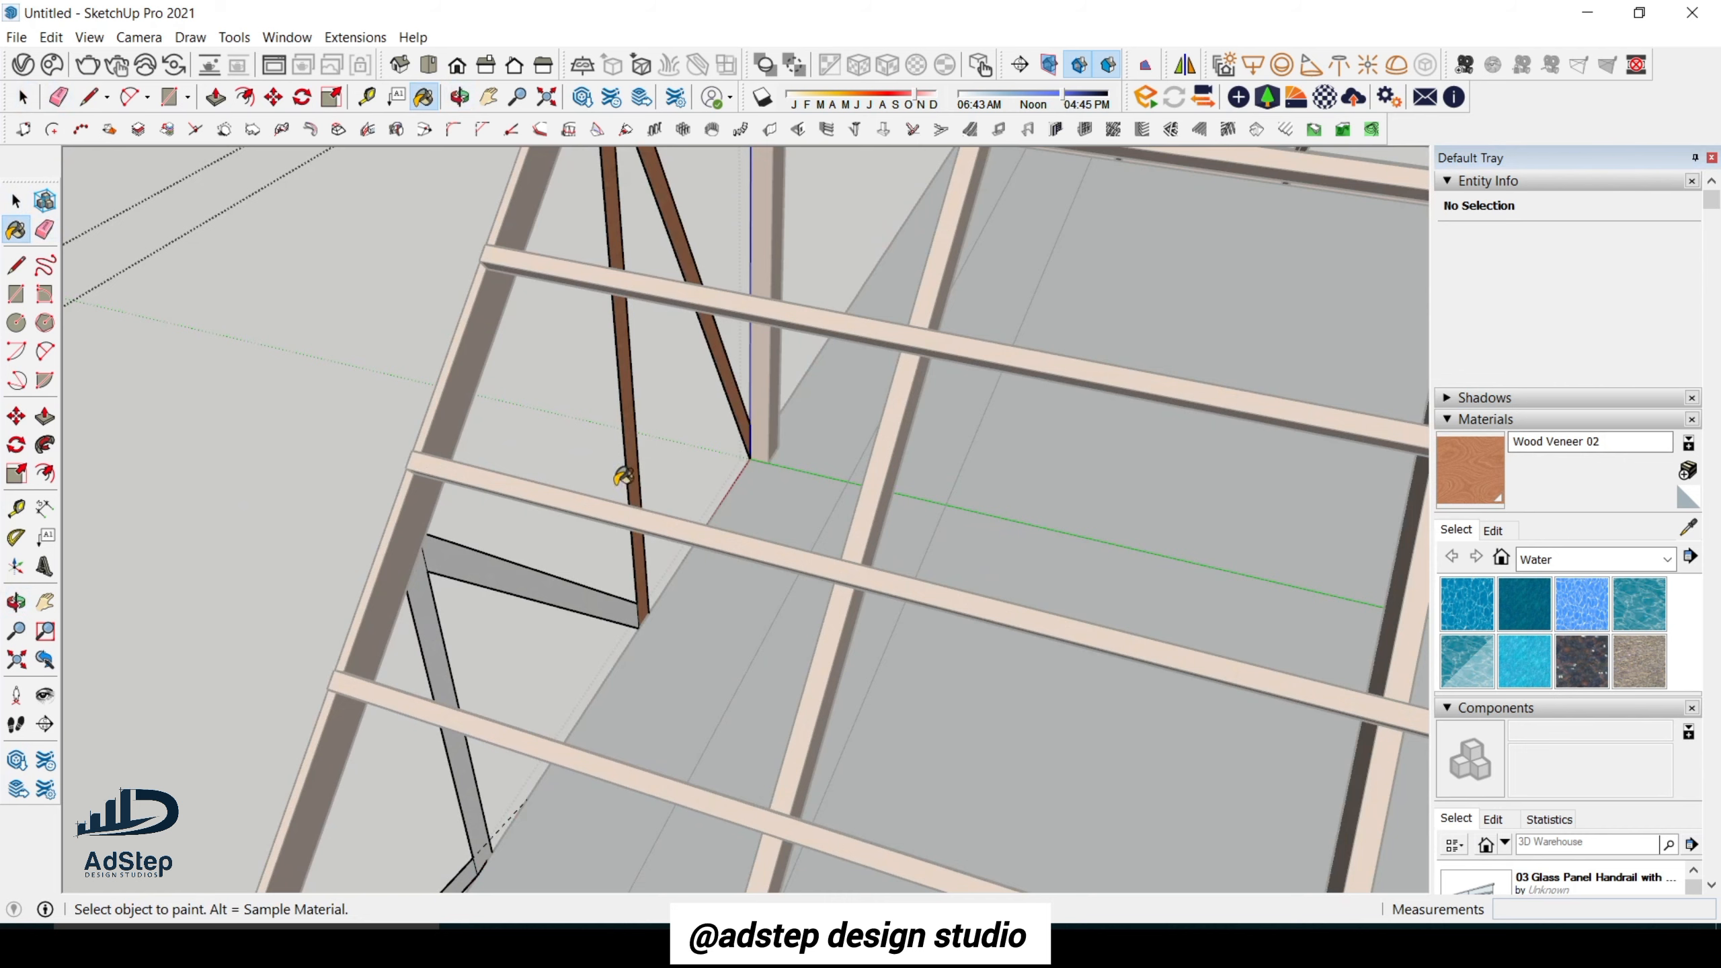
{"action": "left_click", "coordinate": [546, 585]}
{"action": "left_click", "coordinate": [434, 617]}
Paint the inner faces of the third diagonal and third vertical member with Wood Veneer 02.
{"action": "scroll", "coordinate": [569, 415], "scroll_direction": "down", "scroll_amount": 5}
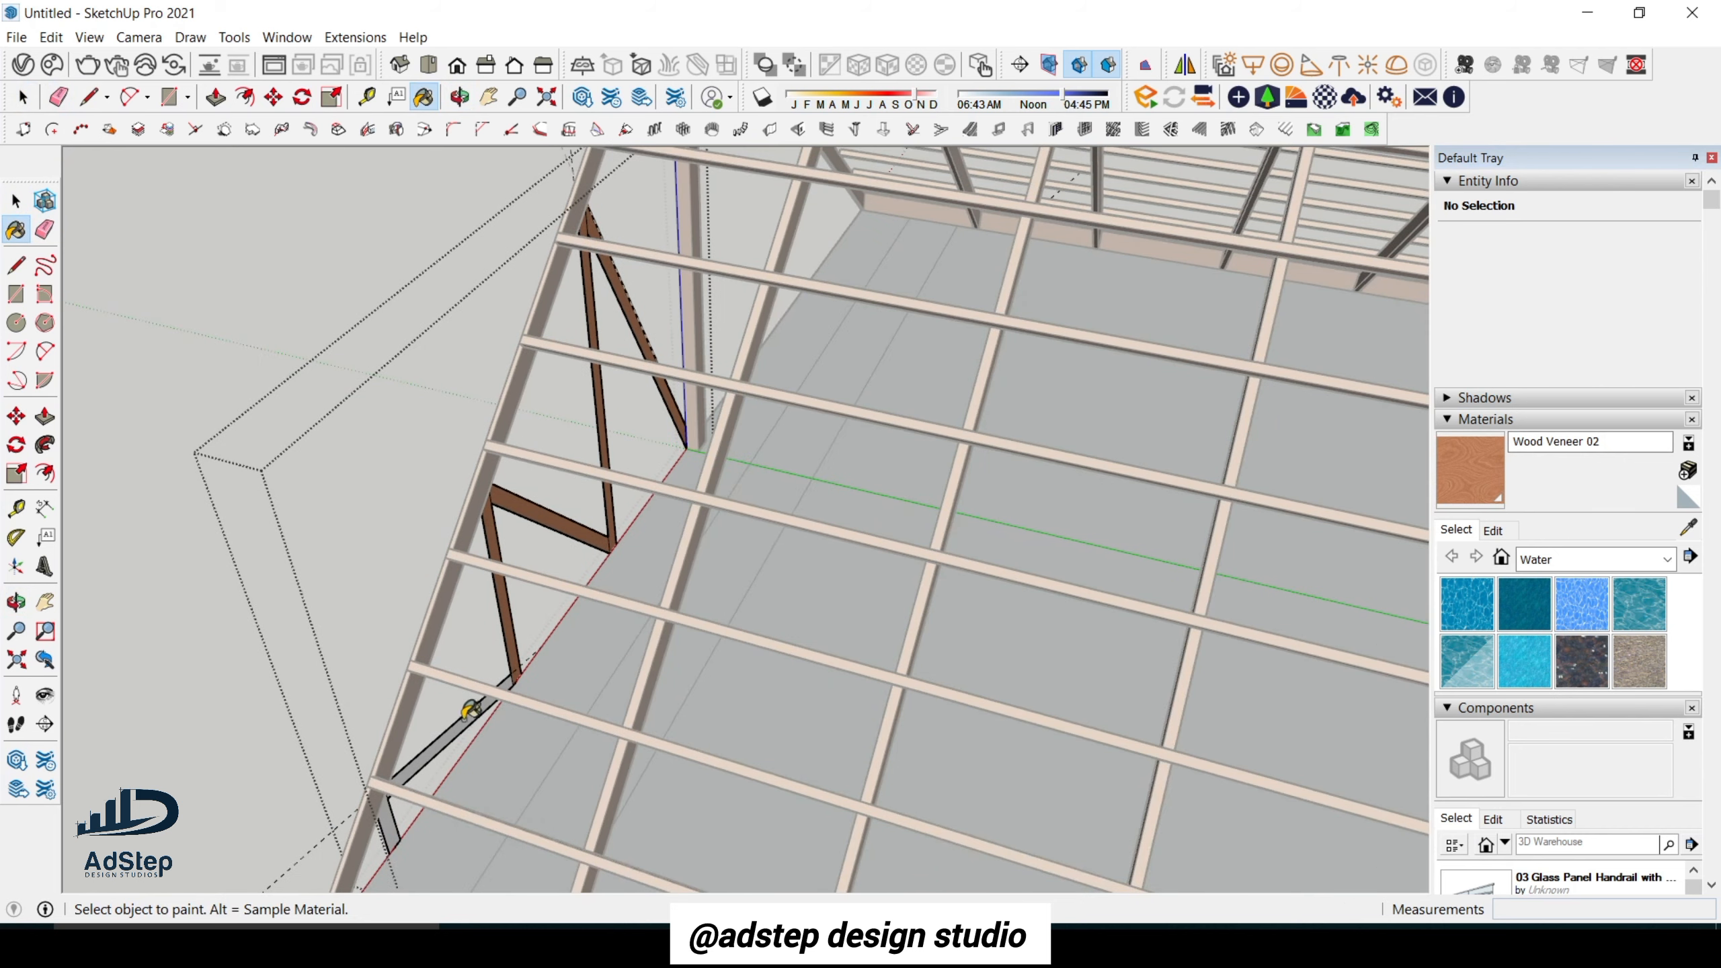
{"action": "scroll", "coordinate": [469, 710], "scroll_direction": "up", "scroll_amount": 3}
{"action": "left_click", "coordinate": [470, 710]}
{"action": "scroll", "coordinate": [470, 710], "scroll_direction": "down", "scroll_amount": 3}
{"action": "scroll", "coordinate": [384, 784], "scroll_direction": "up", "scroll_amount": 3}
{"action": "left_click", "coordinate": [386, 791]}
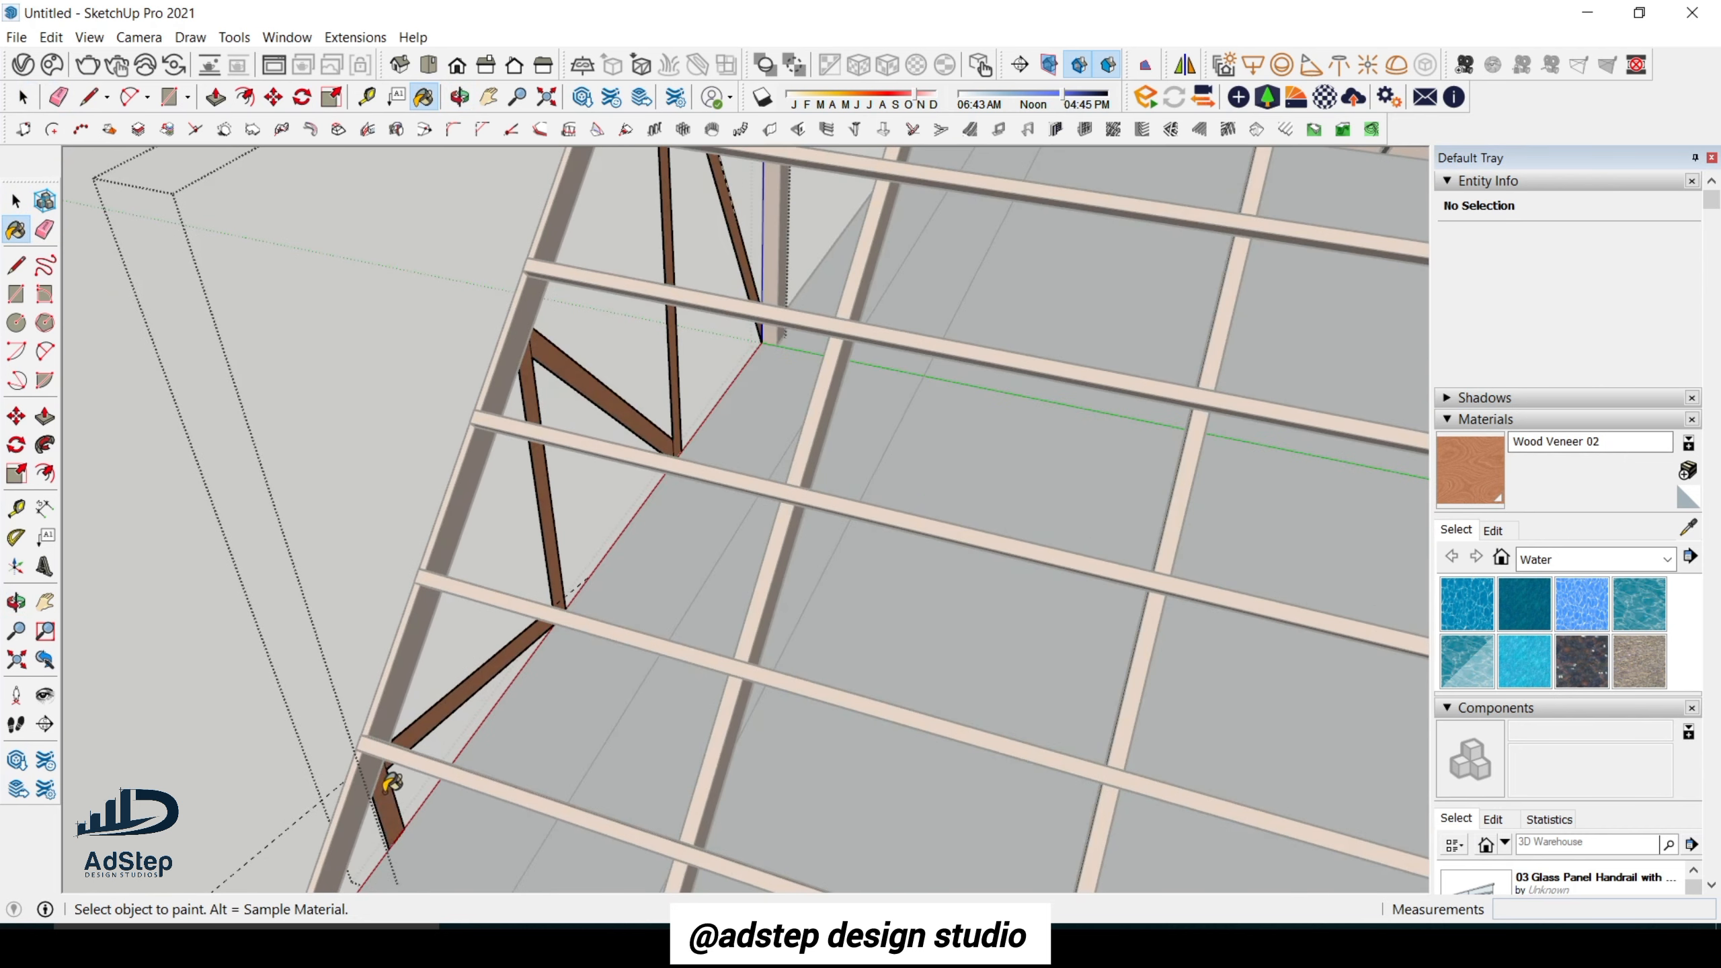
Extrude the inner face of the third vertical member toward the inside of the roof to give it thickness.
{"action": "key", "text": "space"}
{"action": "scroll", "coordinate": [386, 794], "scroll_direction": "up", "scroll_amount": 2}
{"action": "left_click", "coordinate": [386, 795]}
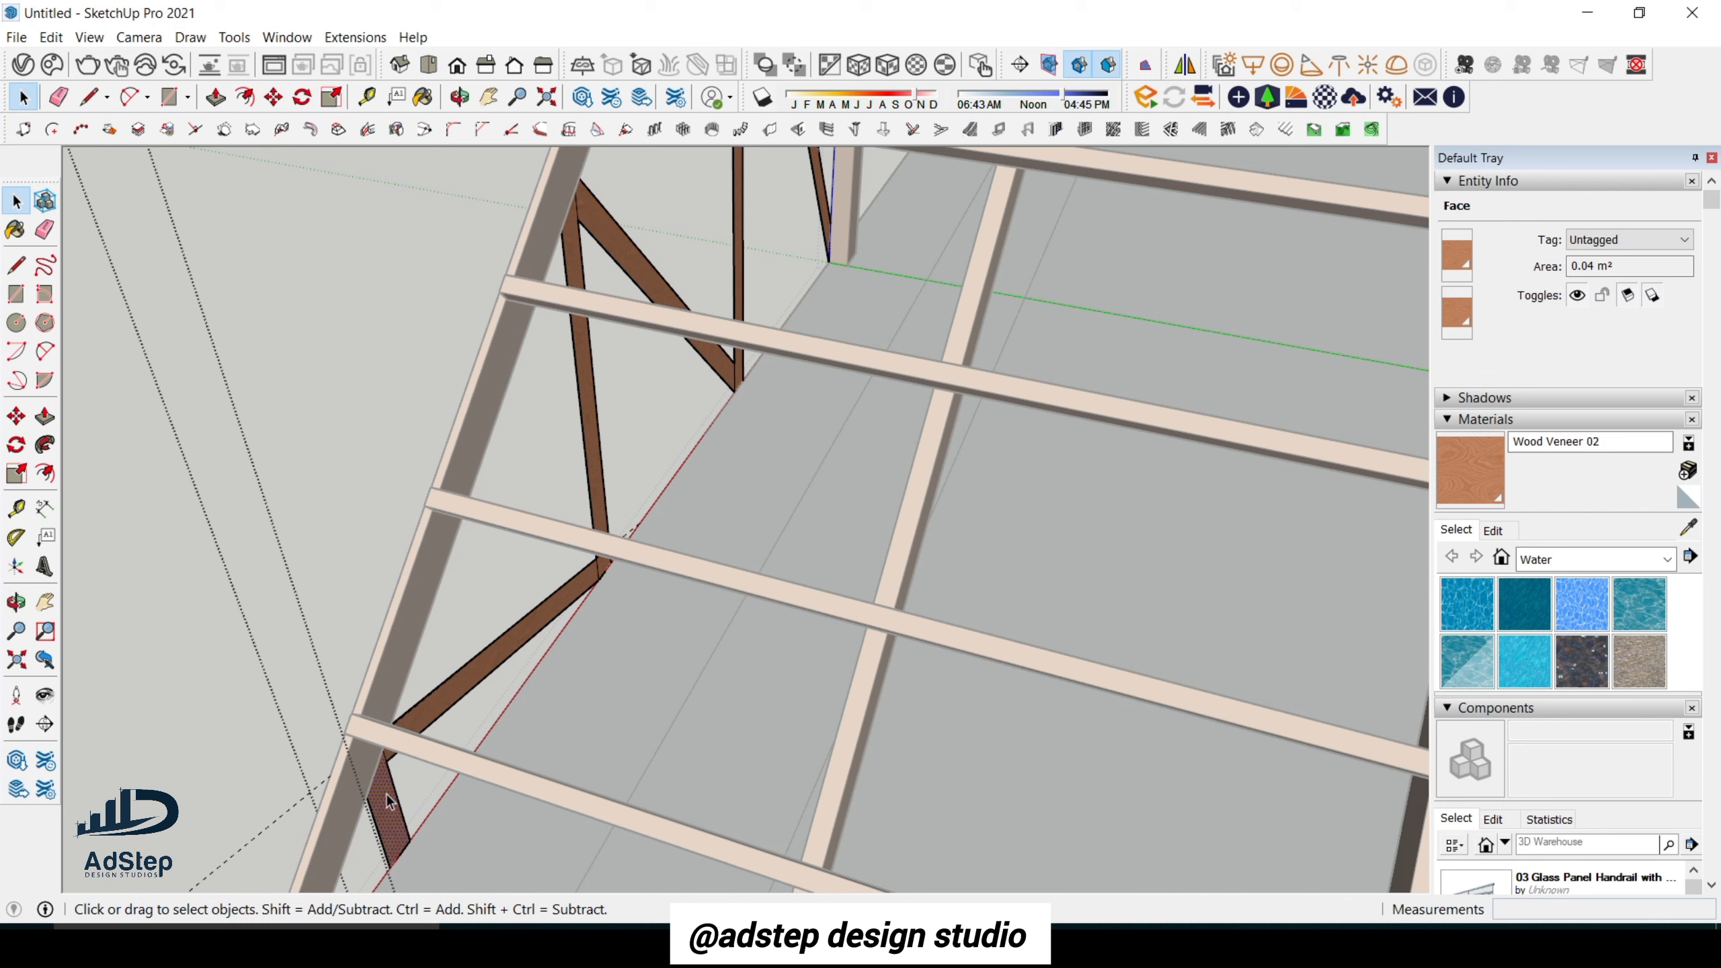
{"action": "key", "text": "p"}
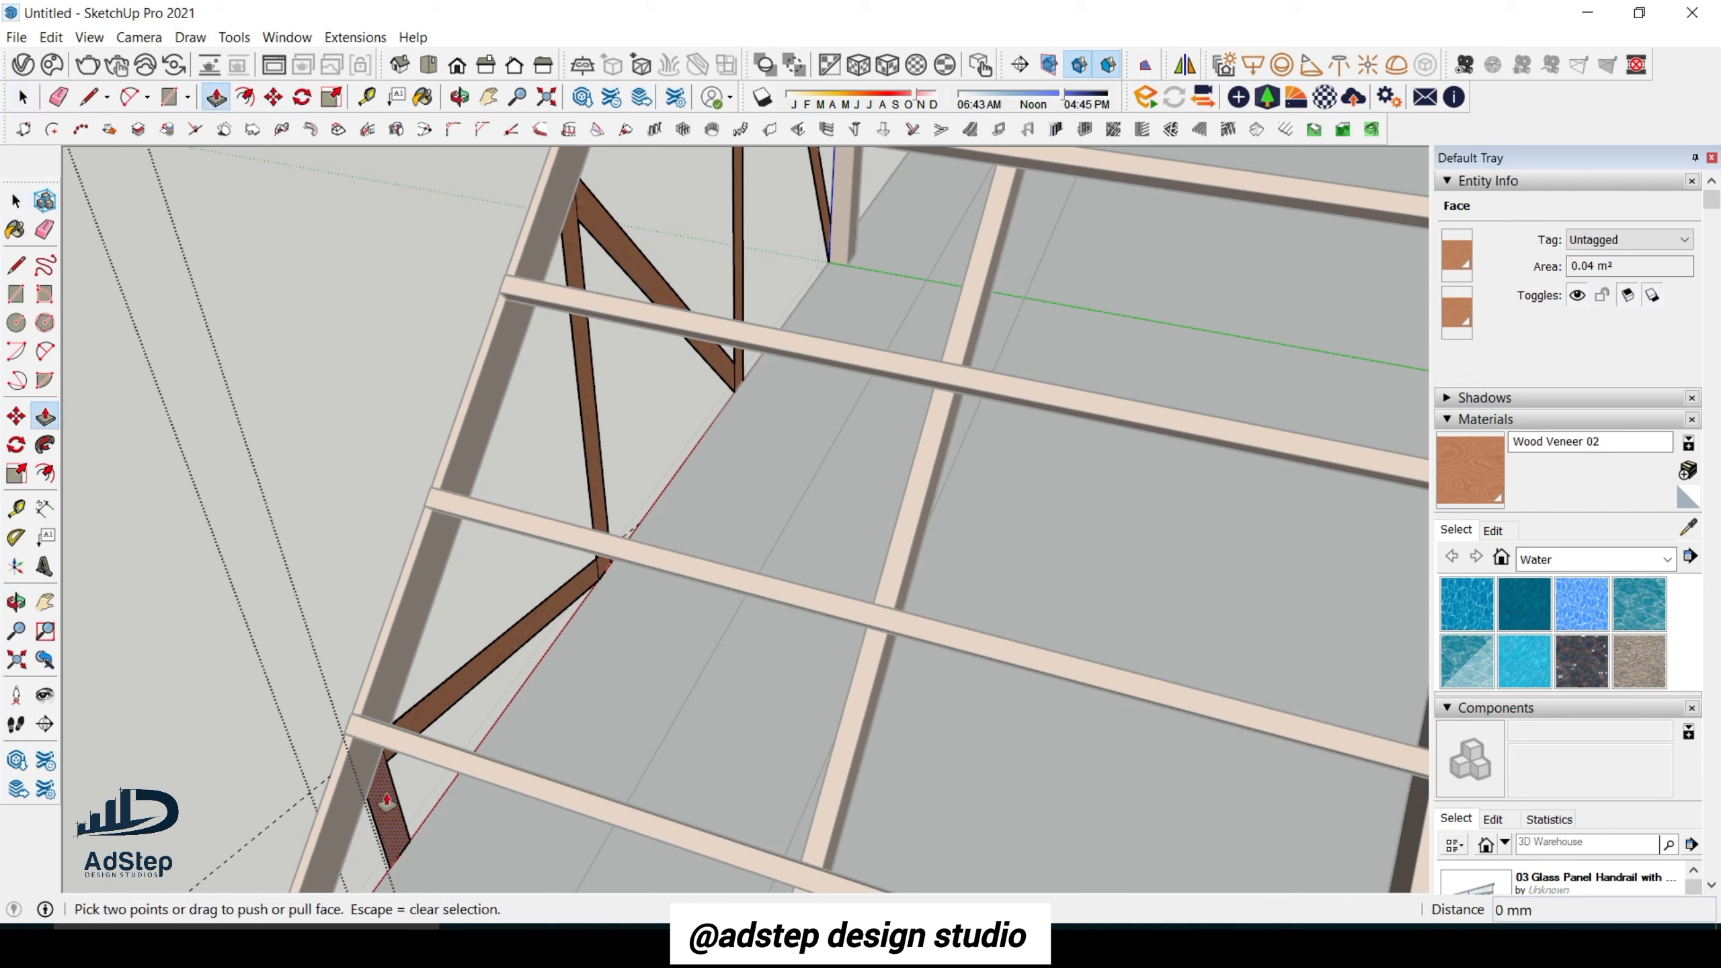
{"action": "left_click", "coordinate": [410, 669]}
{"action": "key", "text": "space"}
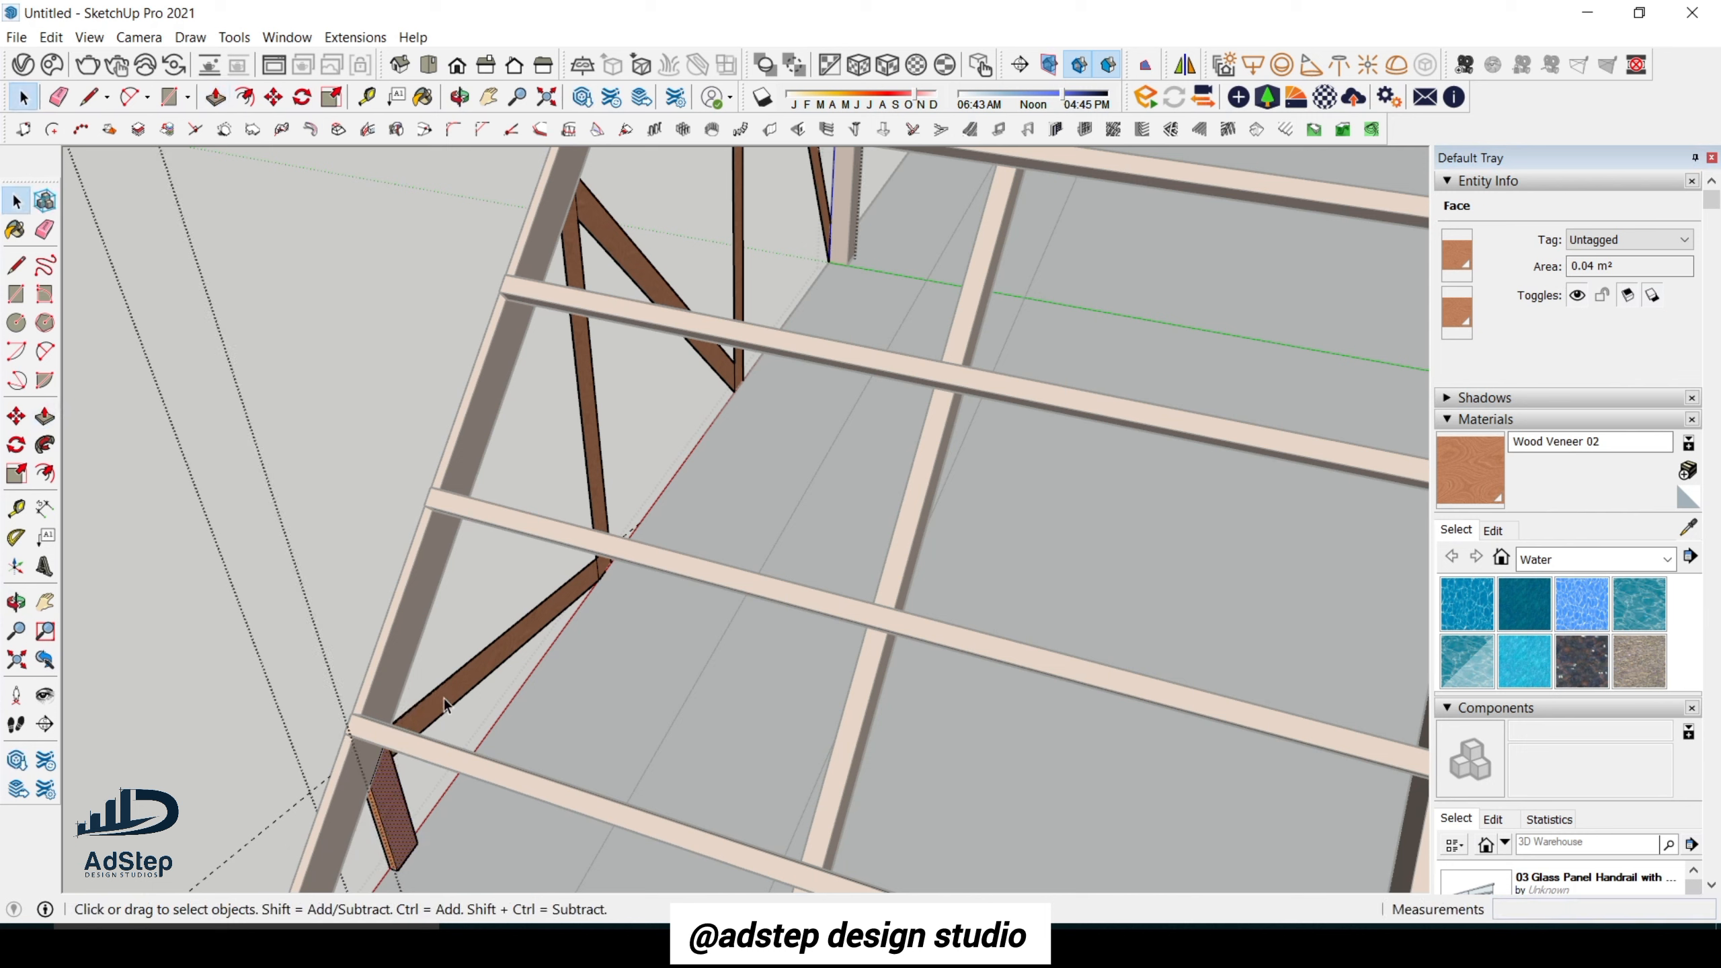
Repeat the same Push/Pull distance on the inner faces of the third diagonal and the second vertical member.
{"action": "key", "text": "p"}
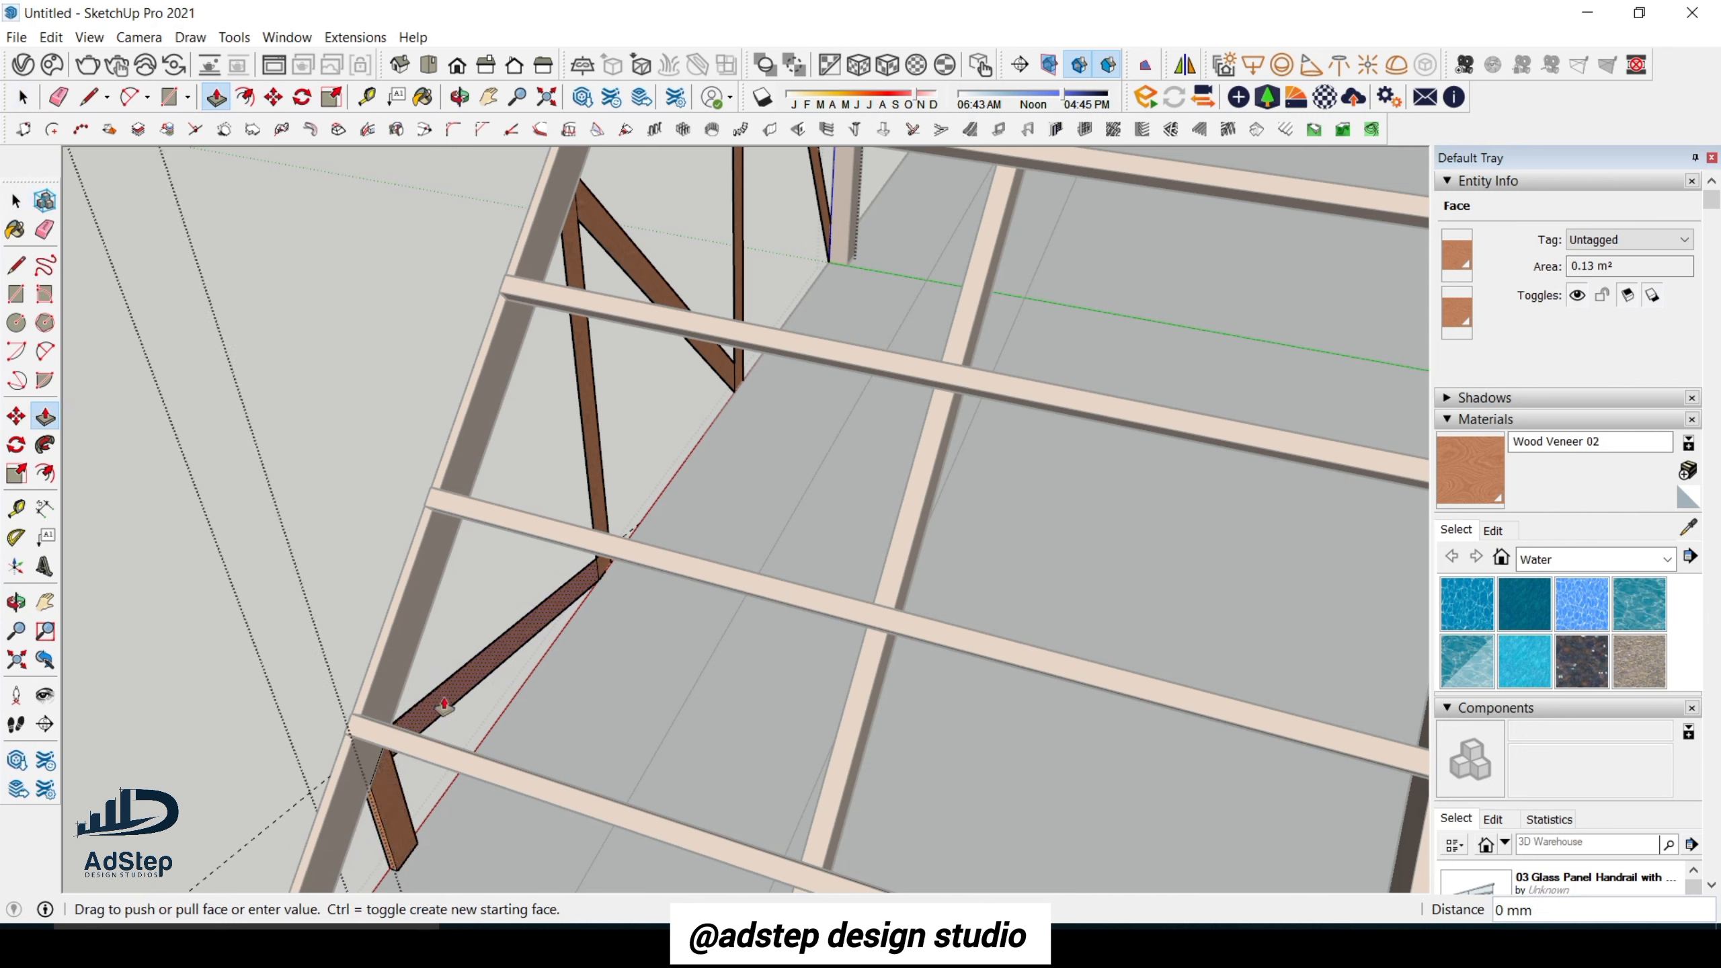
{"action": "double_click", "coordinate": [444, 699]}
{"action": "key", "text": "space"}
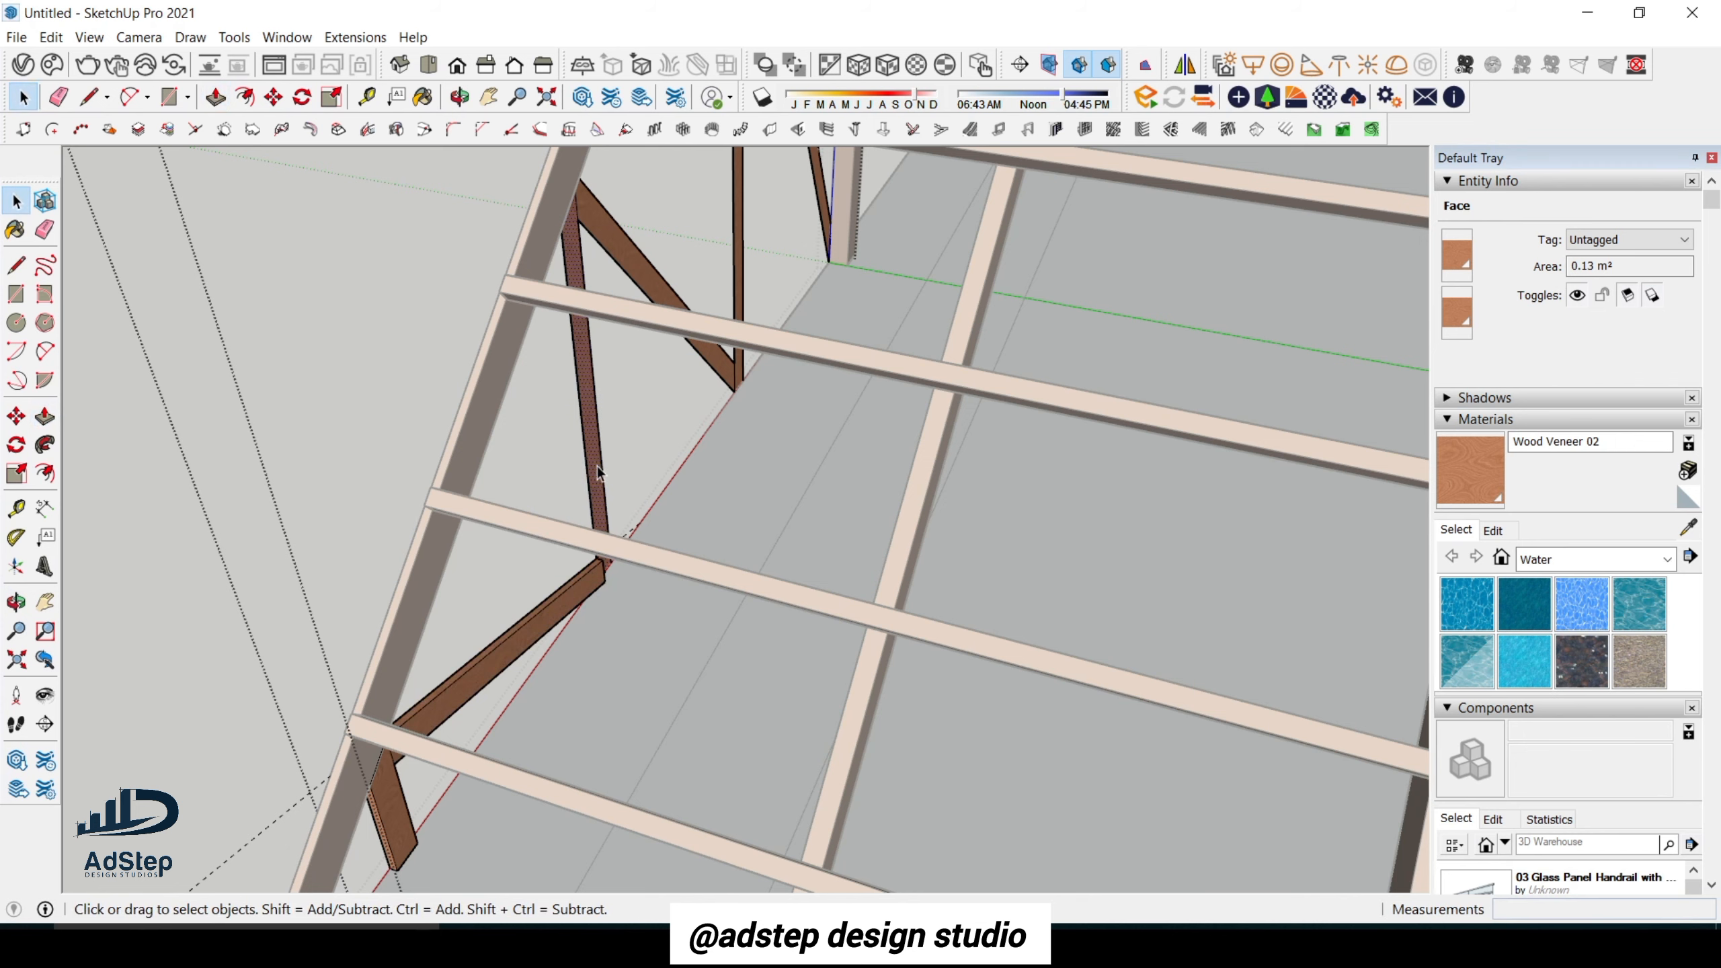
{"action": "key", "text": "p"}
{"action": "left_click", "coordinate": [597, 466]}
{"action": "double_click", "coordinate": [597, 466]}
{"action": "scroll", "coordinate": [597, 466], "scroll_direction": "down", "scroll_amount": 3}
{"action": "scroll", "coordinate": [633, 252], "scroll_direction": "up", "scroll_amount": 3}
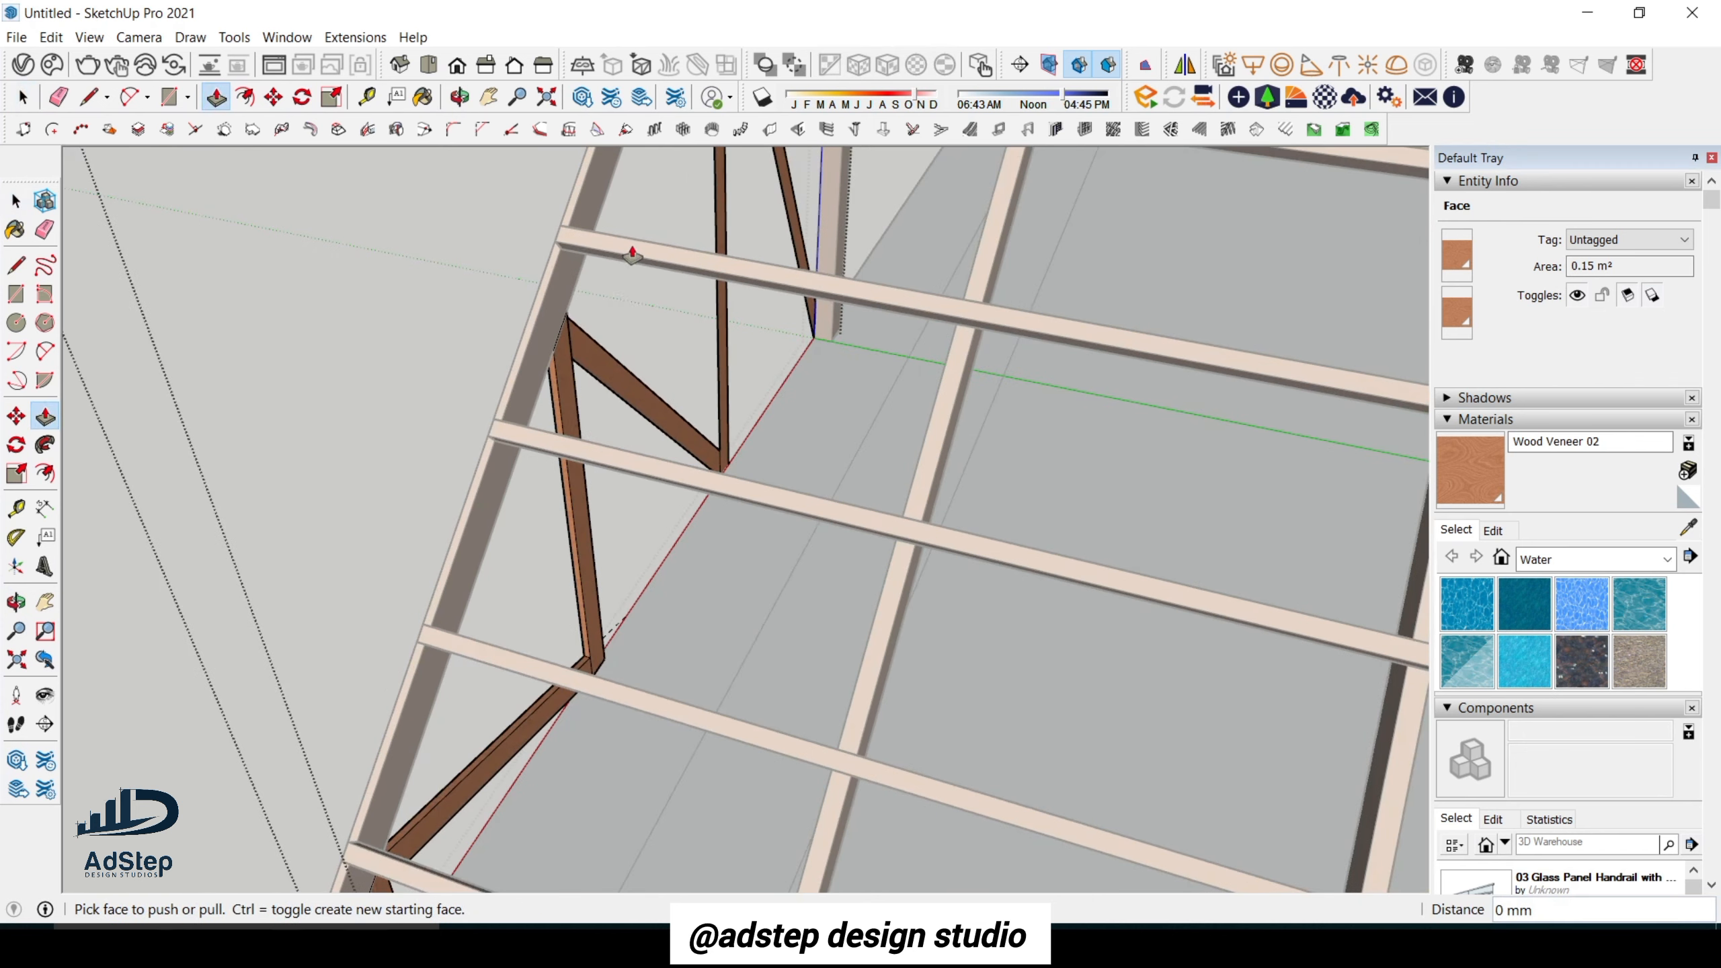
Extrude the second diagonal's inner face by the same distance as the neighbouring web members.
{"action": "key", "text": "space"}
{"action": "left_click", "coordinate": [622, 387]}
{"action": "key", "text": "p"}
{"action": "double_click", "coordinate": [624, 391]}
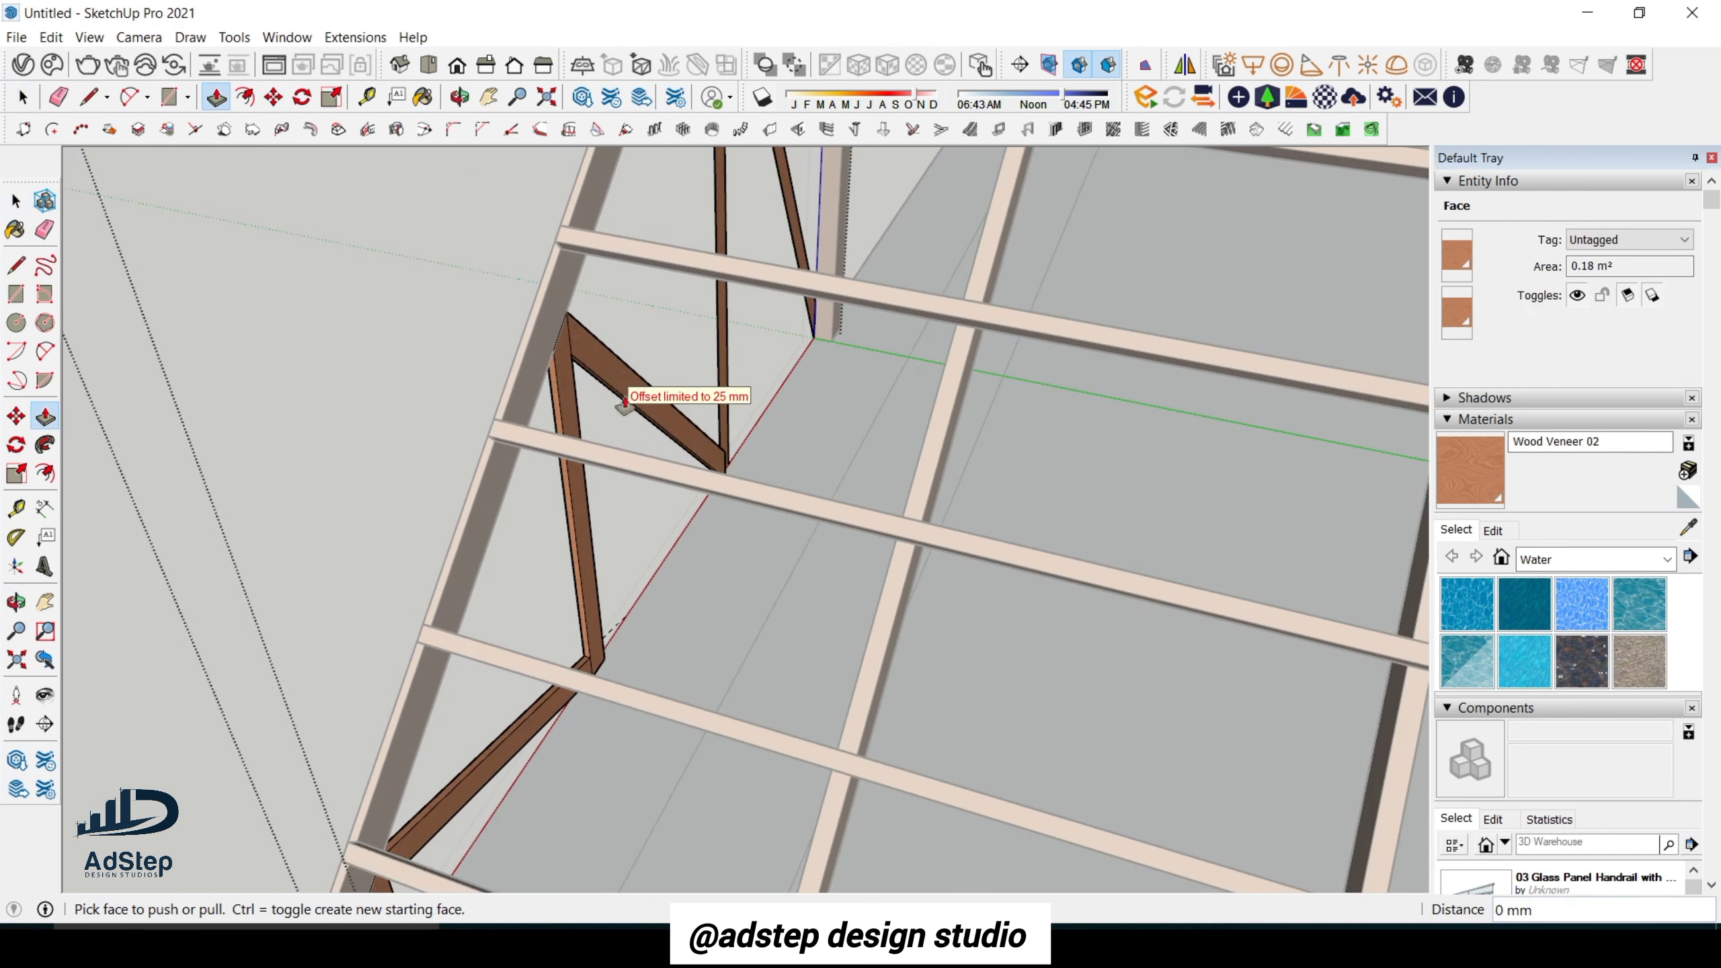
{"action": "scroll", "coordinate": [624, 390], "scroll_direction": "down", "scroll_amount": 3}
{"action": "scroll", "coordinate": [699, 289], "scroll_direction": "up", "scroll_amount": 2}
Repeat the same Push/Pull distance on the inner faces of the tallest vertical member and the first diagonal beside the king post.
{"action": "key", "text": "space"}
{"action": "scroll", "coordinate": [700, 290], "scroll_direction": "up", "scroll_amount": 3}
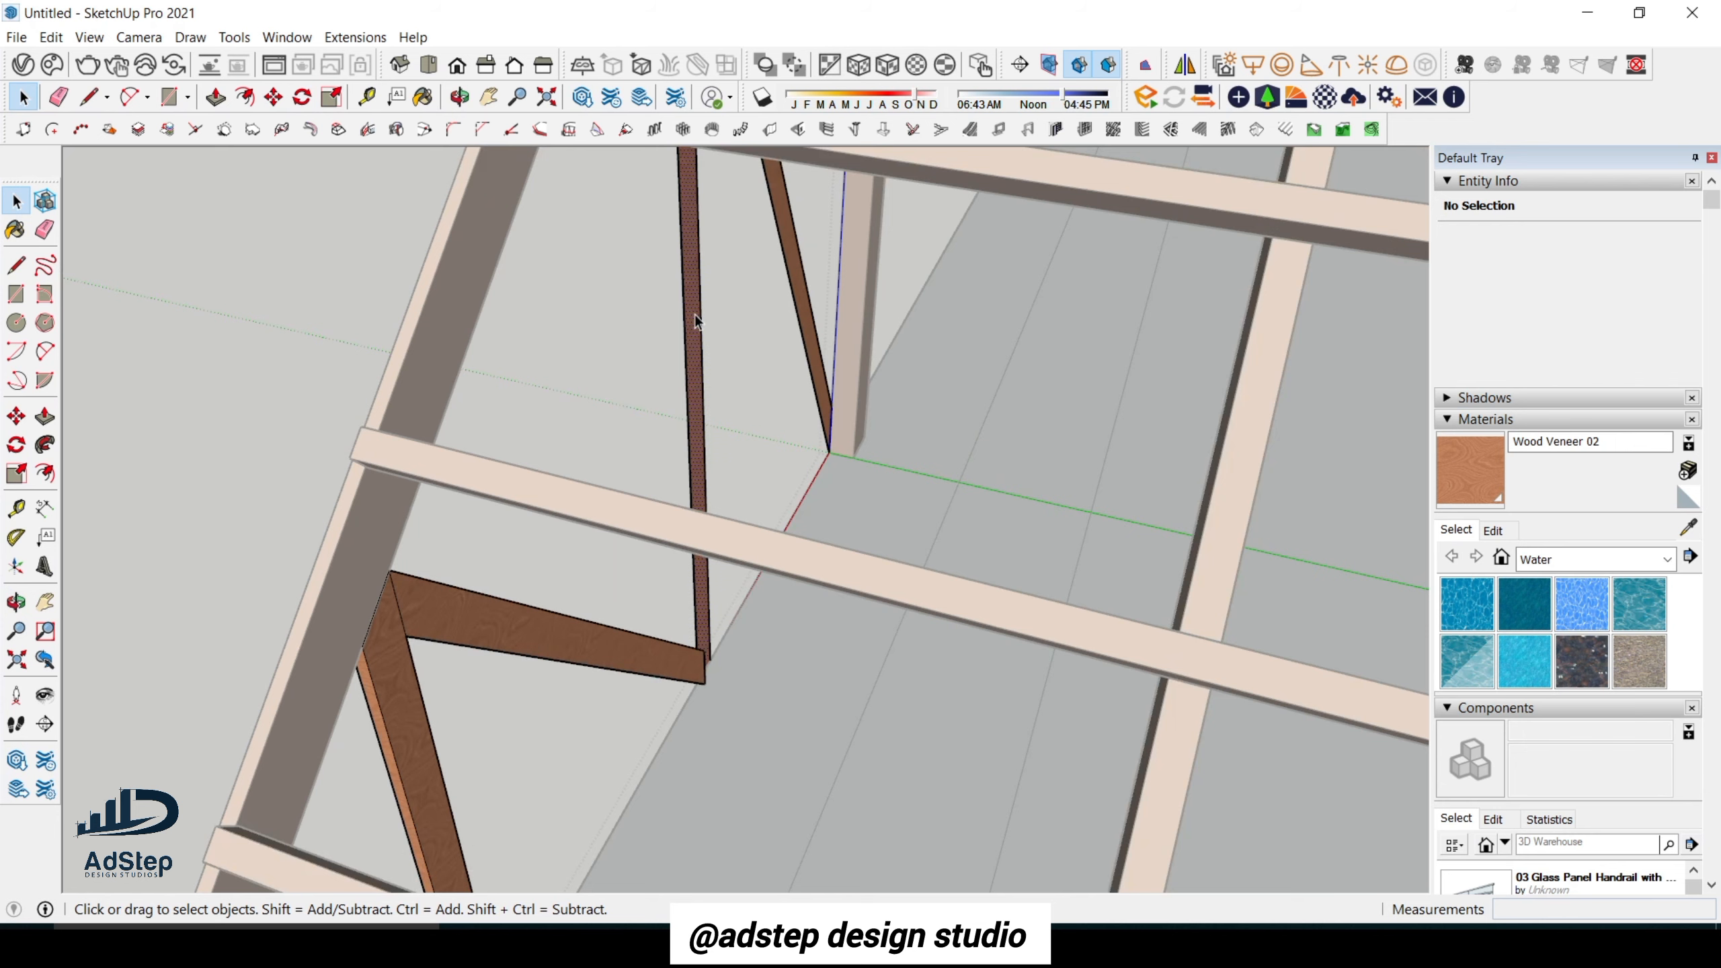
{"action": "key", "text": "p"}
{"action": "double_click", "coordinate": [694, 320]}
{"action": "scroll", "coordinate": [695, 320], "scroll_direction": "down", "scroll_amount": 3}
{"action": "scroll", "coordinate": [695, 320], "scroll_direction": "up", "scroll_amount": 2}
{"action": "key", "text": "space"}
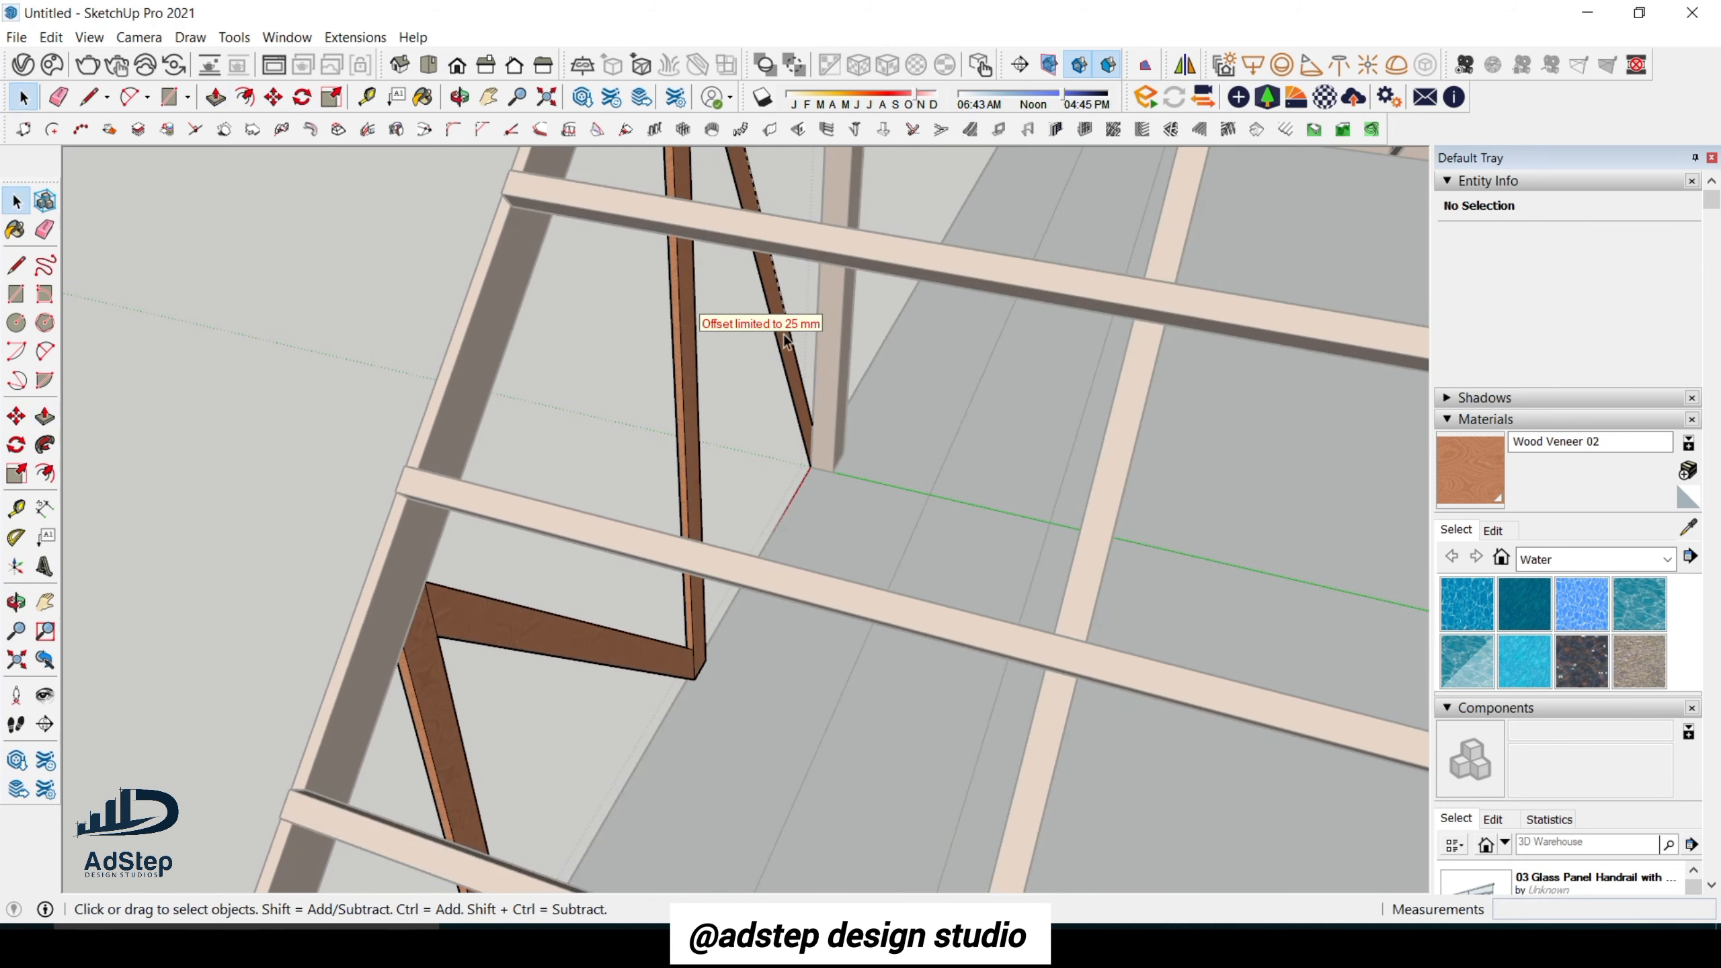
{"action": "key", "text": "p"}
{"action": "double_click", "coordinate": [789, 354]}
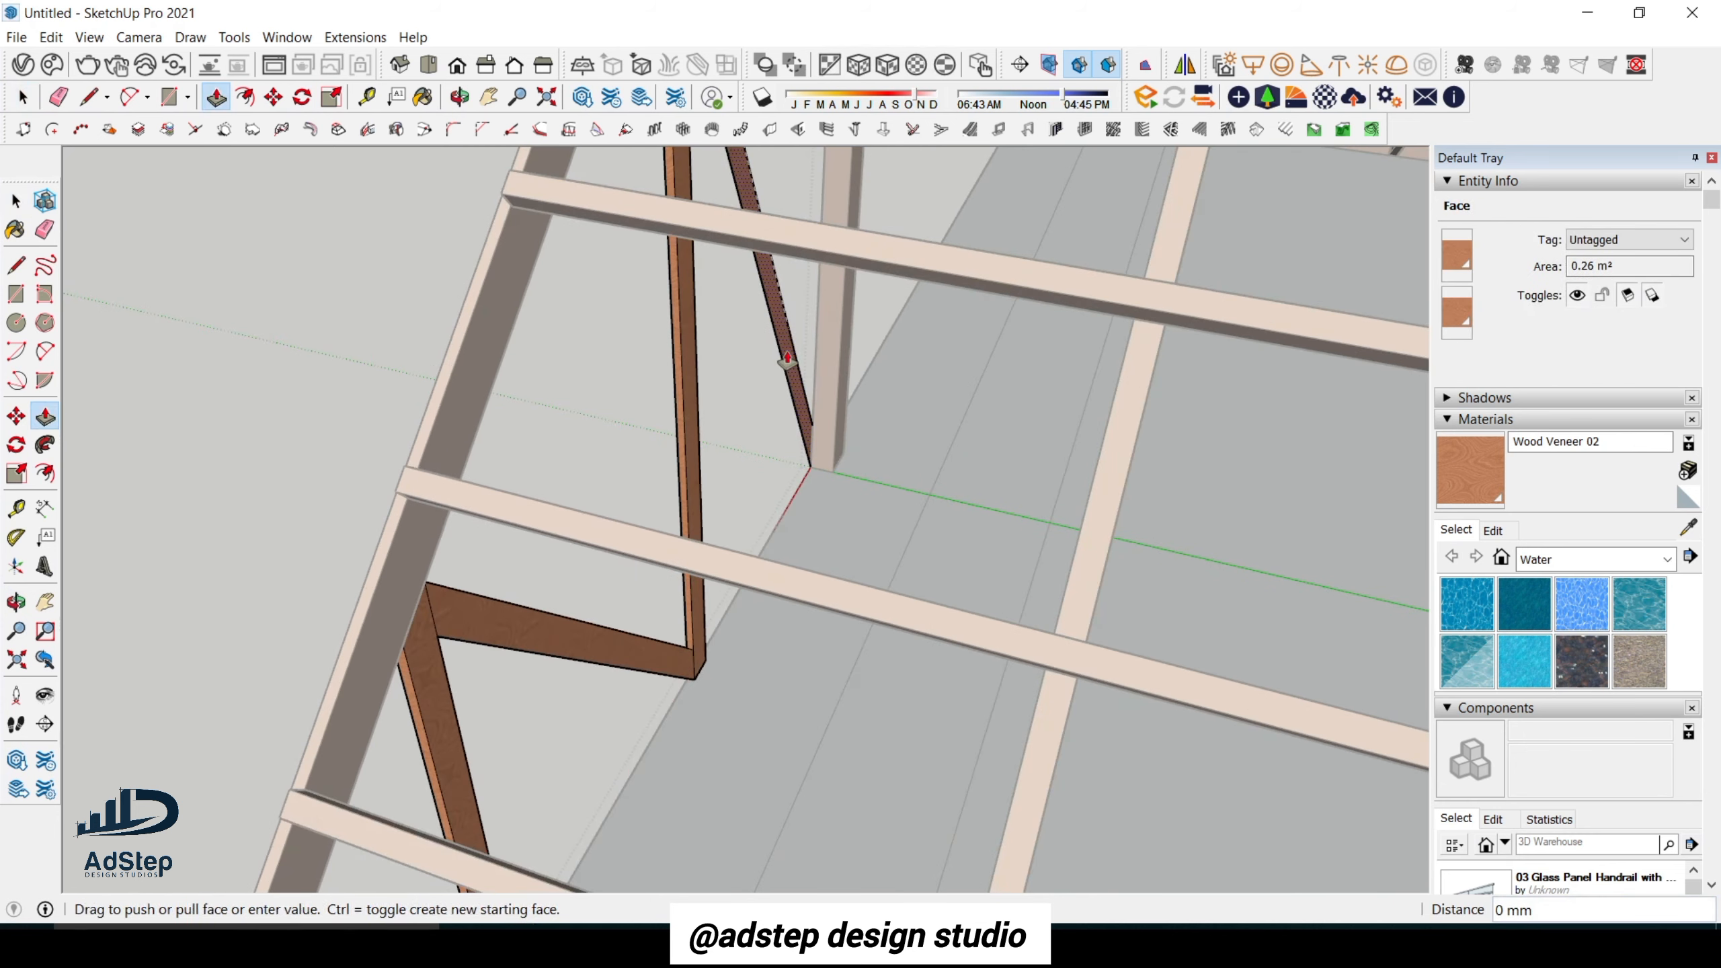
Draw a vertical closing edge about 217 mm long across the lower end of the first diagonal at the king post's foot.
{"action": "scroll", "coordinate": [789, 354], "scroll_direction": "down", "scroll_amount": 4}
{"action": "middle_click_drag", "start_coordinate": [715, 482], "coordinate": [847, 475]}
{"action": "scroll", "coordinate": [815, 537], "scroll_direction": "up", "scroll_amount": 5}
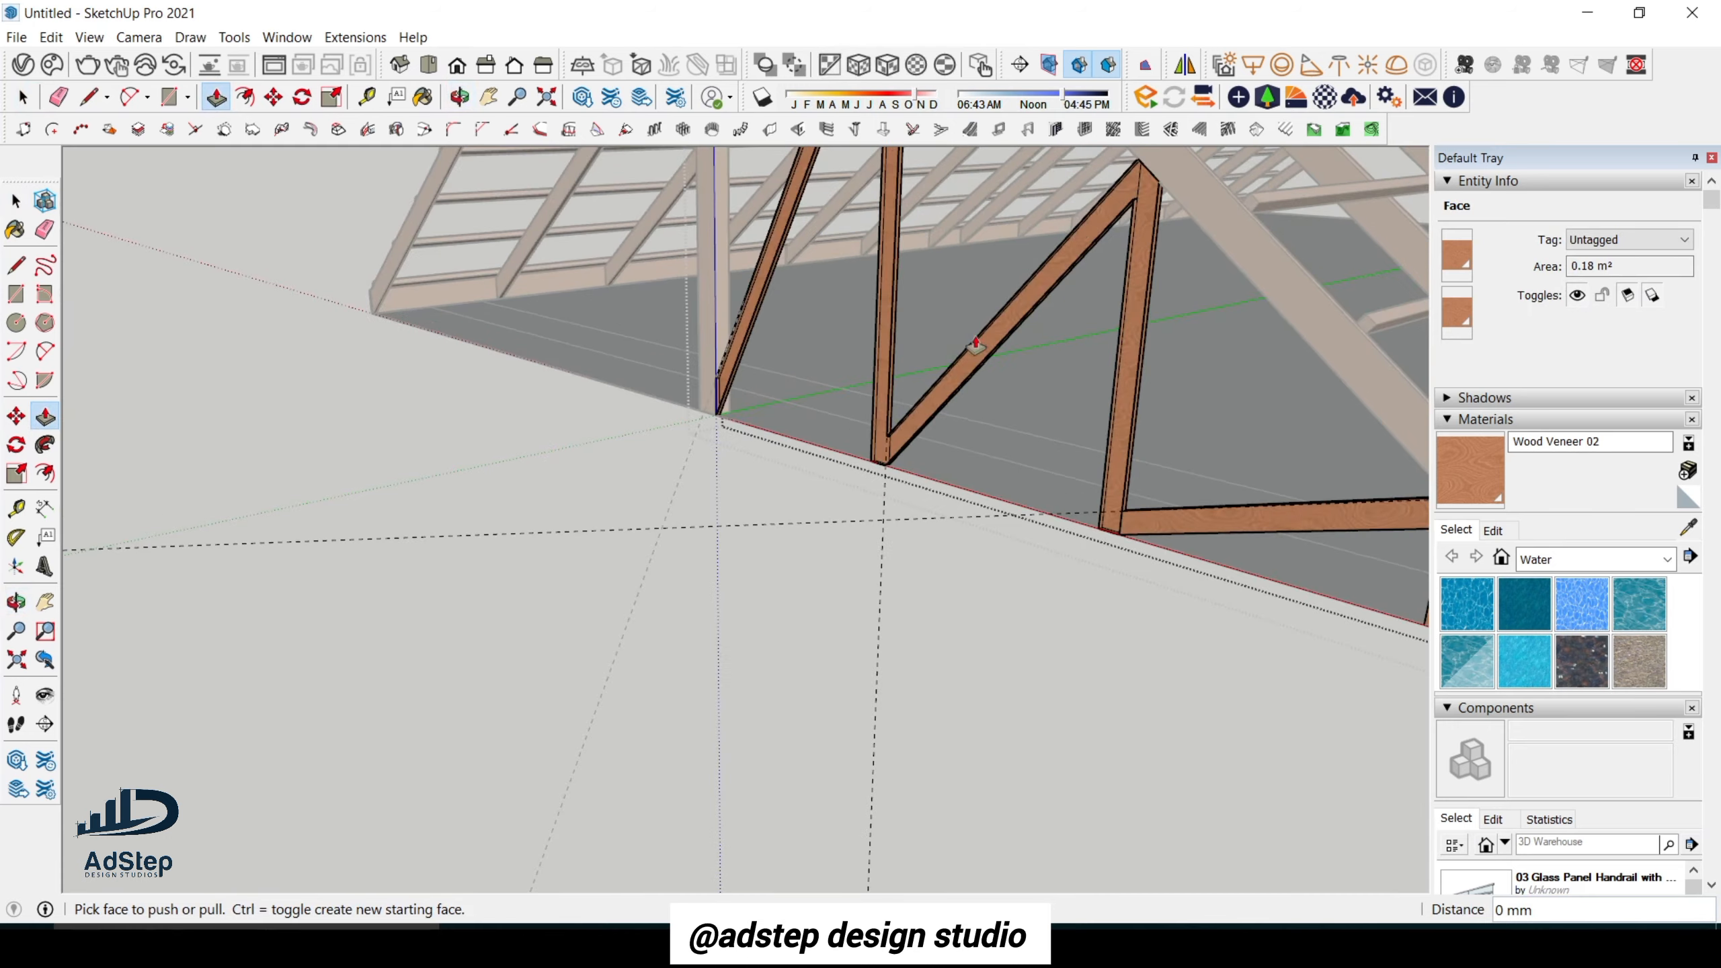
{"action": "scroll", "coordinate": [815, 538], "scroll_direction": "down", "scroll_amount": 3}
{"action": "middle_click_drag", "start_coordinate": [815, 538], "coordinate": [891, 615]}
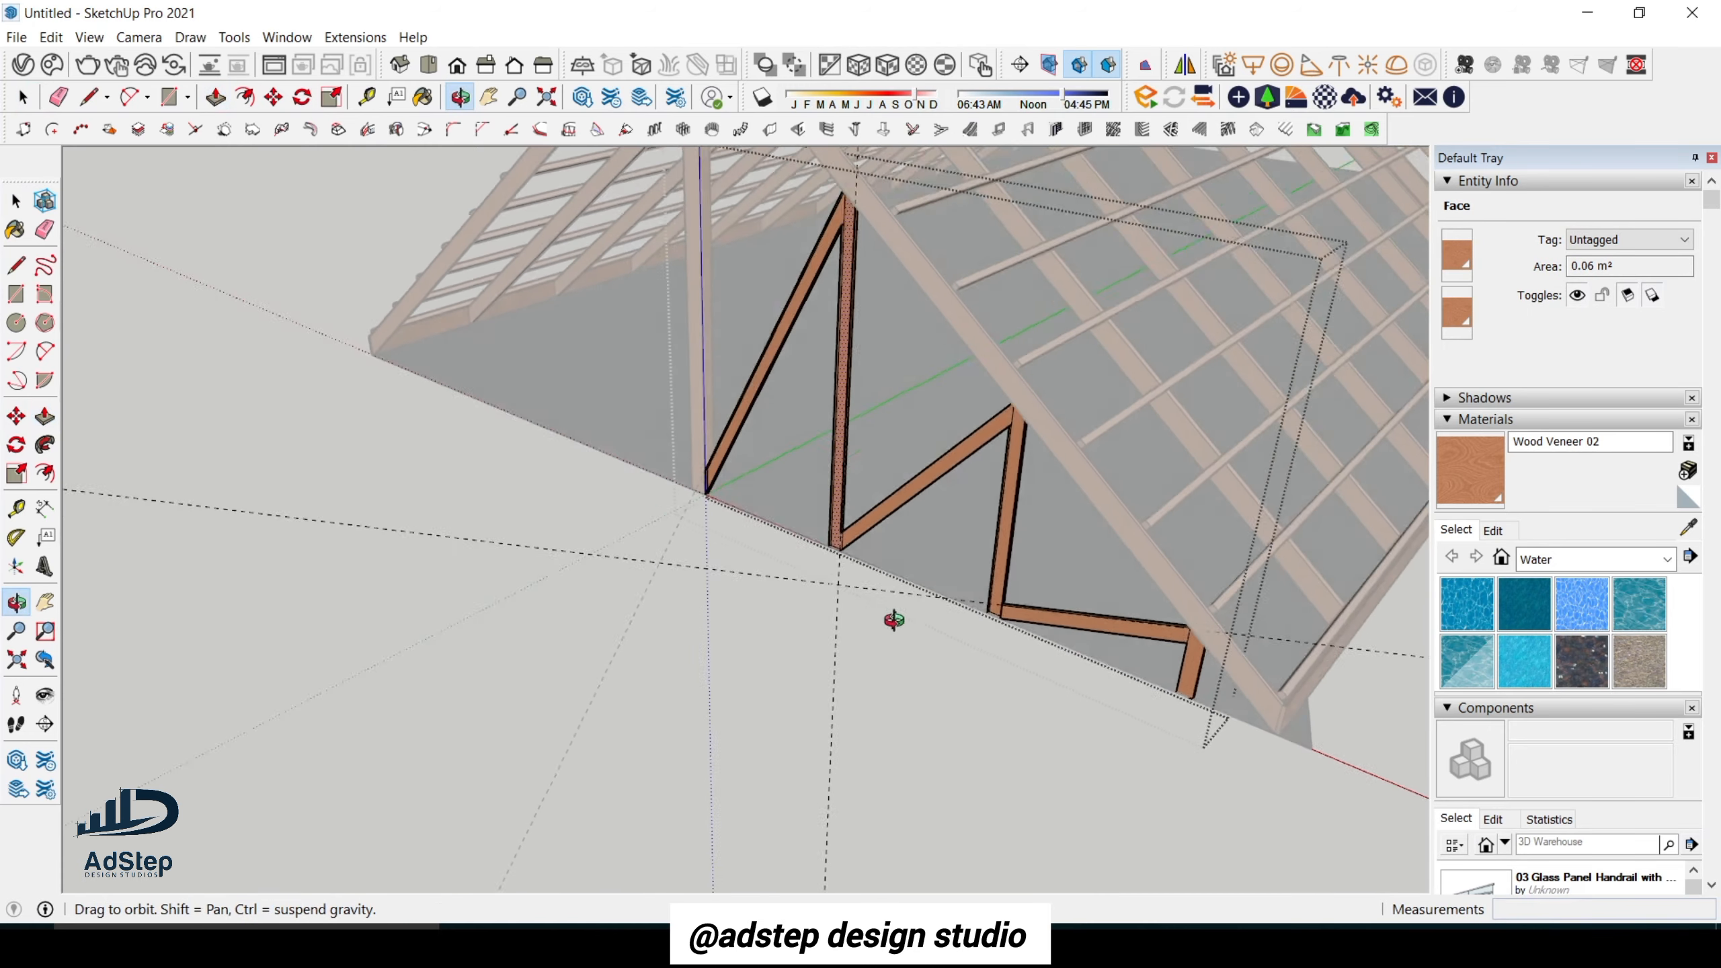
{"action": "scroll", "coordinate": [877, 562], "scroll_direction": "up", "scroll_amount": 3}
{"action": "scroll", "coordinate": [569, 440], "scroll_direction": "up", "scroll_amount": 4}
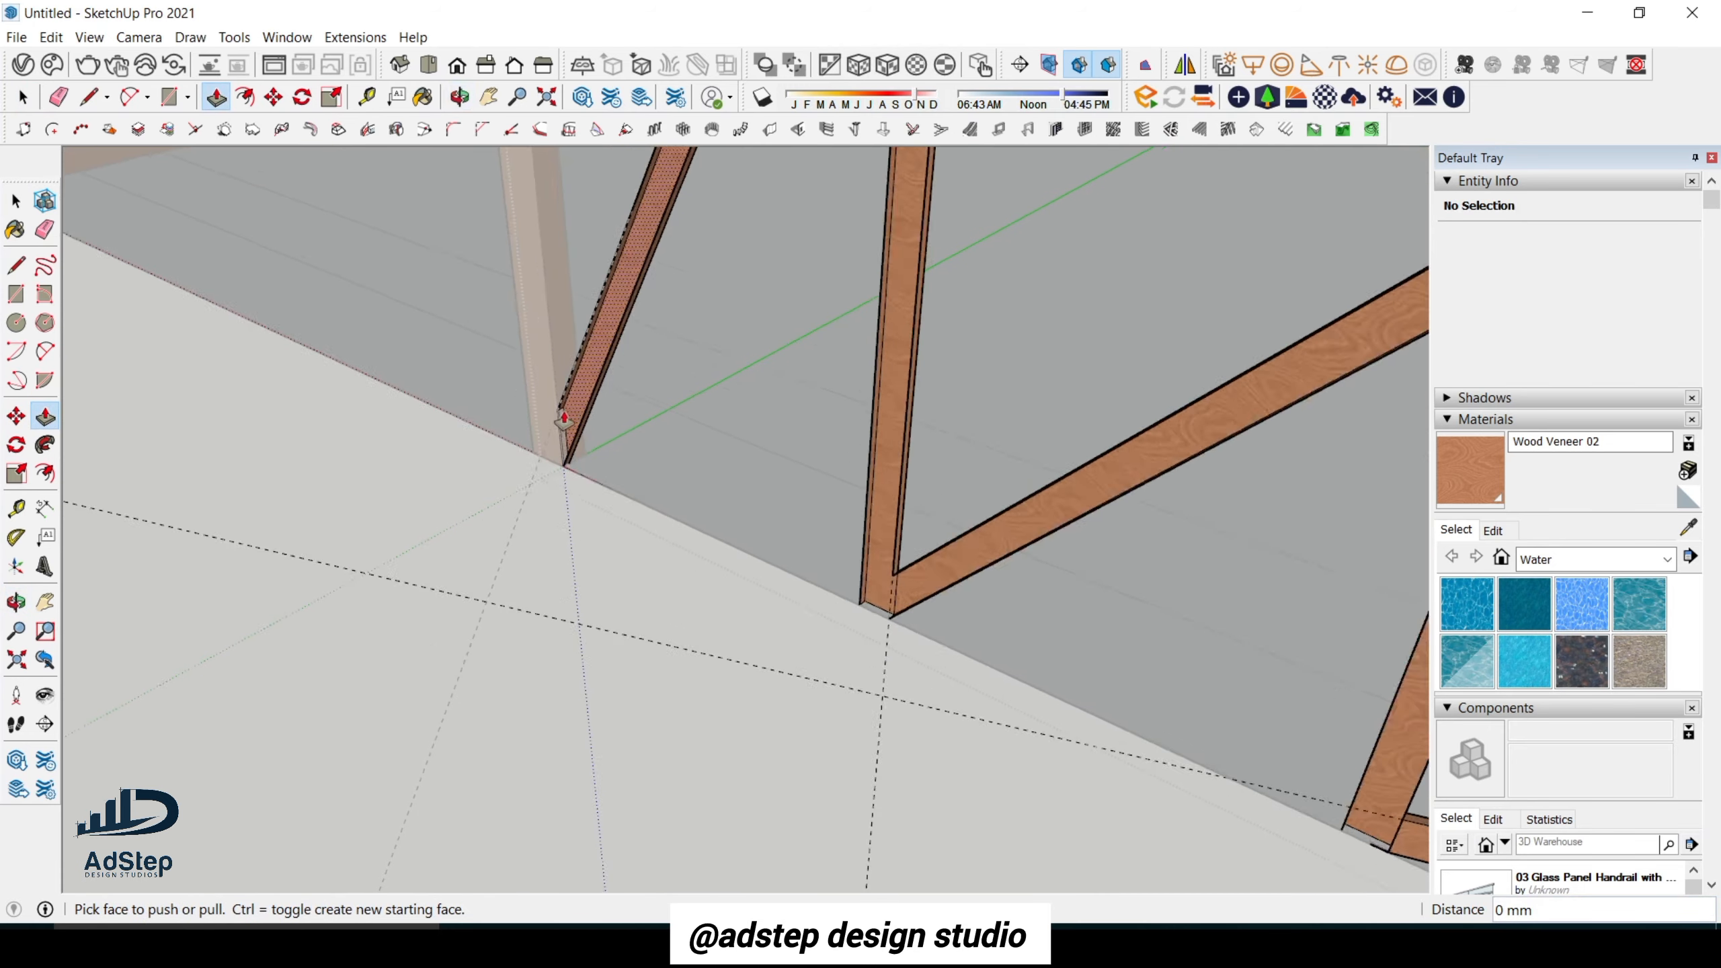
{"action": "key", "text": "l"}
{"action": "left_click", "coordinate": [565, 478]}
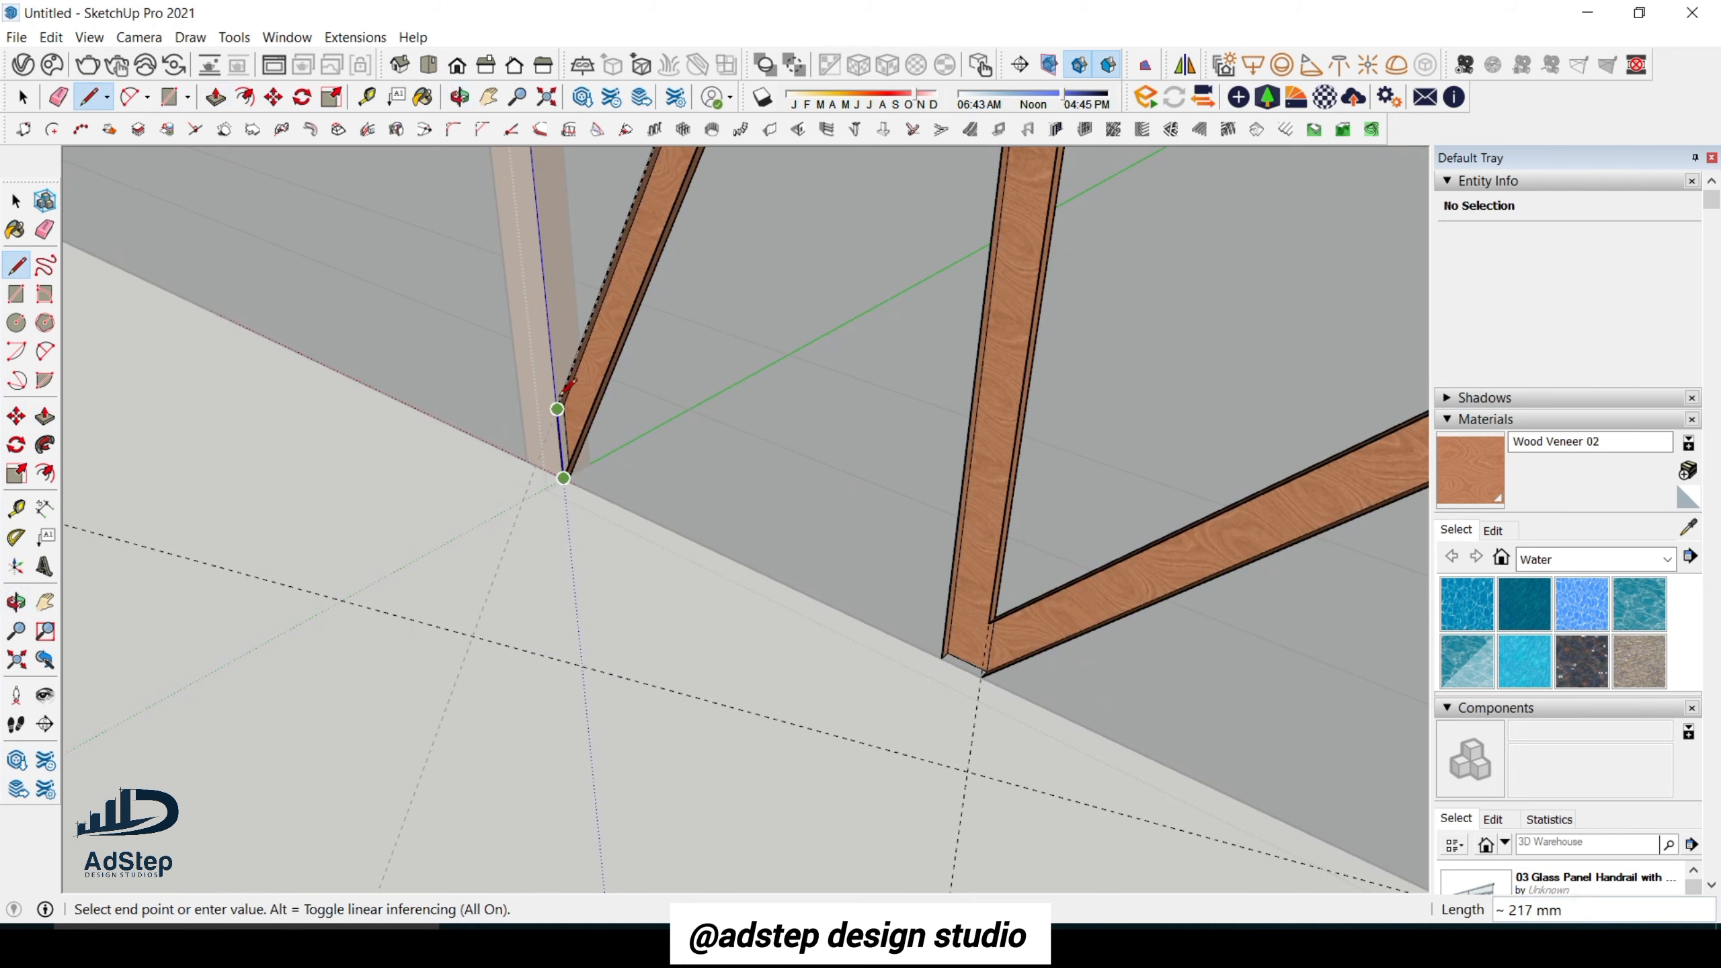
{"action": "left_click", "coordinate": [559, 407]}
{"action": "scroll", "coordinate": [591, 508], "scroll_direction": "down", "scroll_amount": 2}
{"action": "scroll", "coordinate": [599, 500], "scroll_direction": "down", "scroll_amount": 3}
{"action": "key", "text": "space"}
Paint the white outer faces of the connected web members with Wood Veneer 02.
{"action": "scroll", "coordinate": [914, 632], "scroll_direction": "up", "scroll_amount": 5}
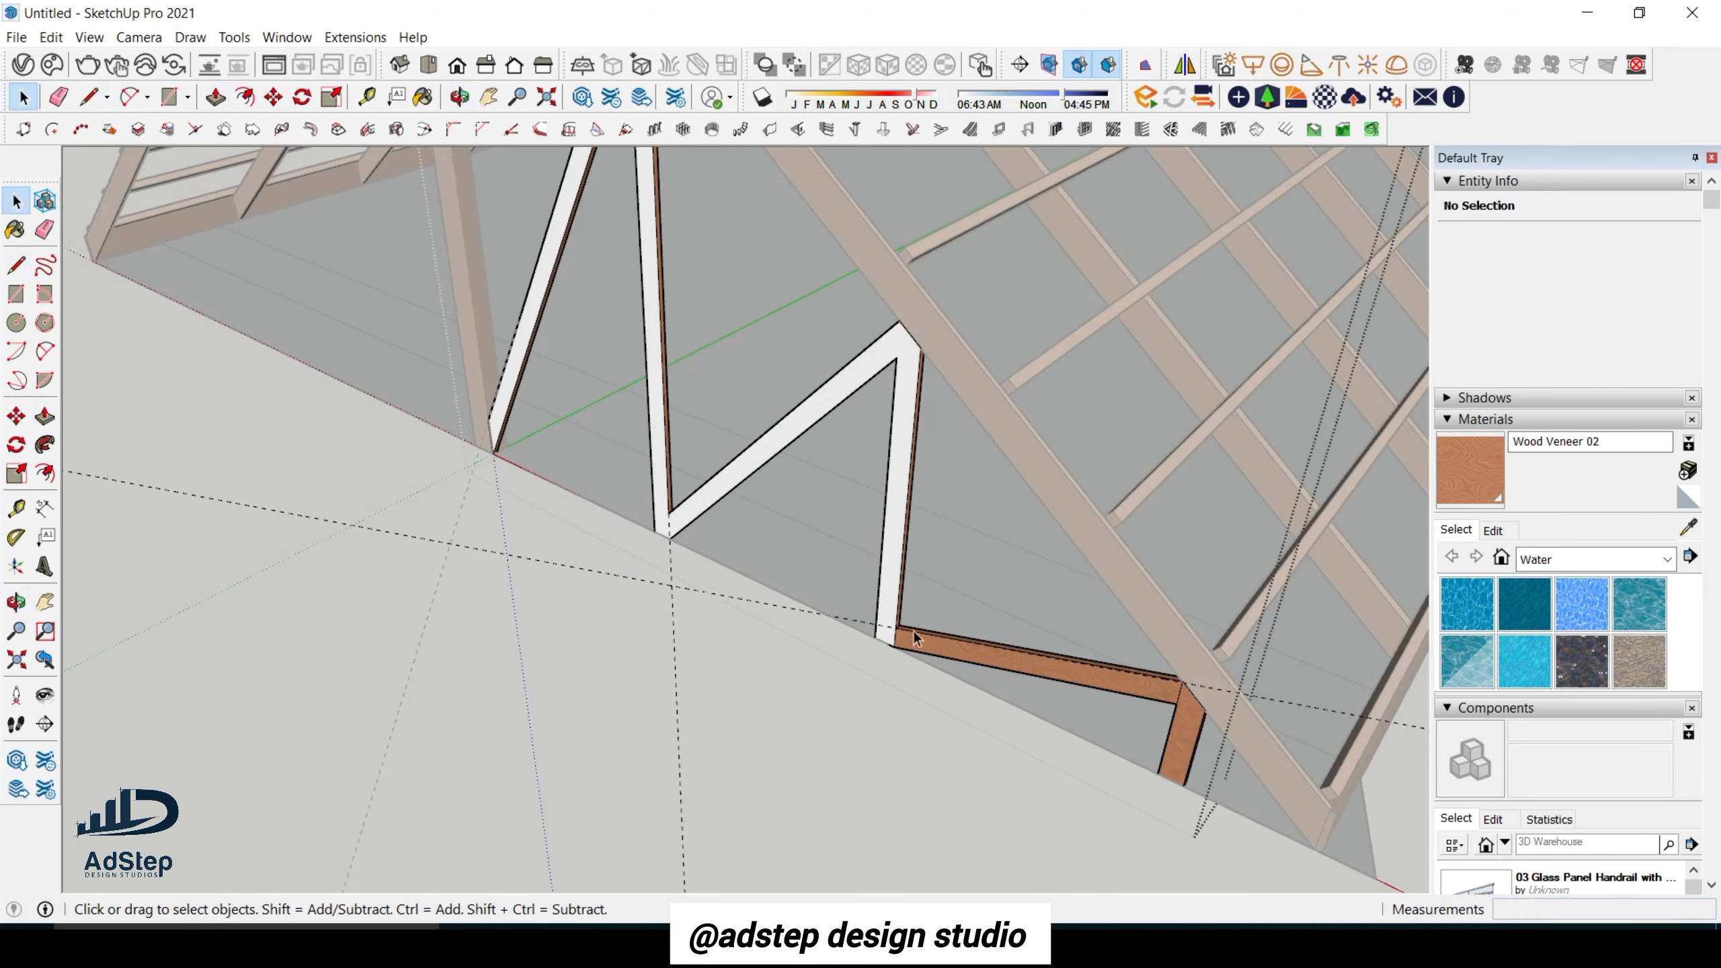
{"action": "key", "text": "b"}
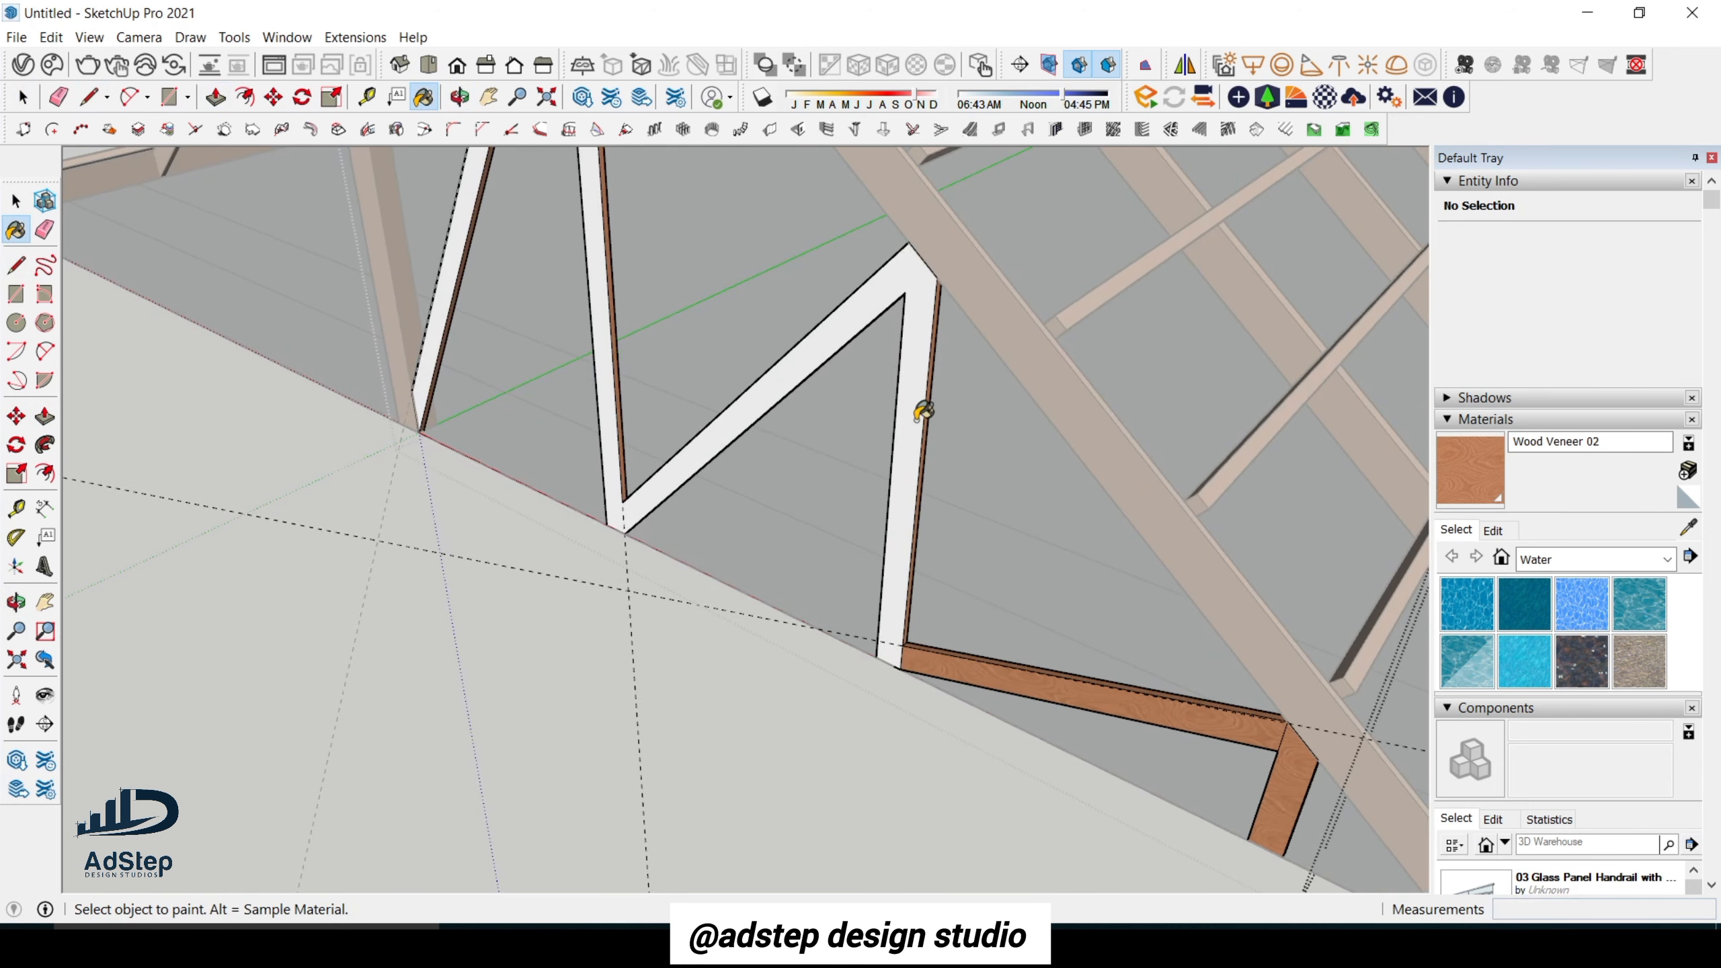
{"action": "left_click", "coordinate": [922, 412]}
Examine the painted web members and the whole roof frame from the gable end.
{"action": "scroll", "coordinate": [884, 499], "scroll_direction": "down", "scroll_amount": 3}
{"action": "scroll", "coordinate": [884, 500], "scroll_direction": "down", "scroll_amount": 2}
{"action": "middle_click_drag", "start_coordinate": [986, 611], "coordinate": [1031, 445]}
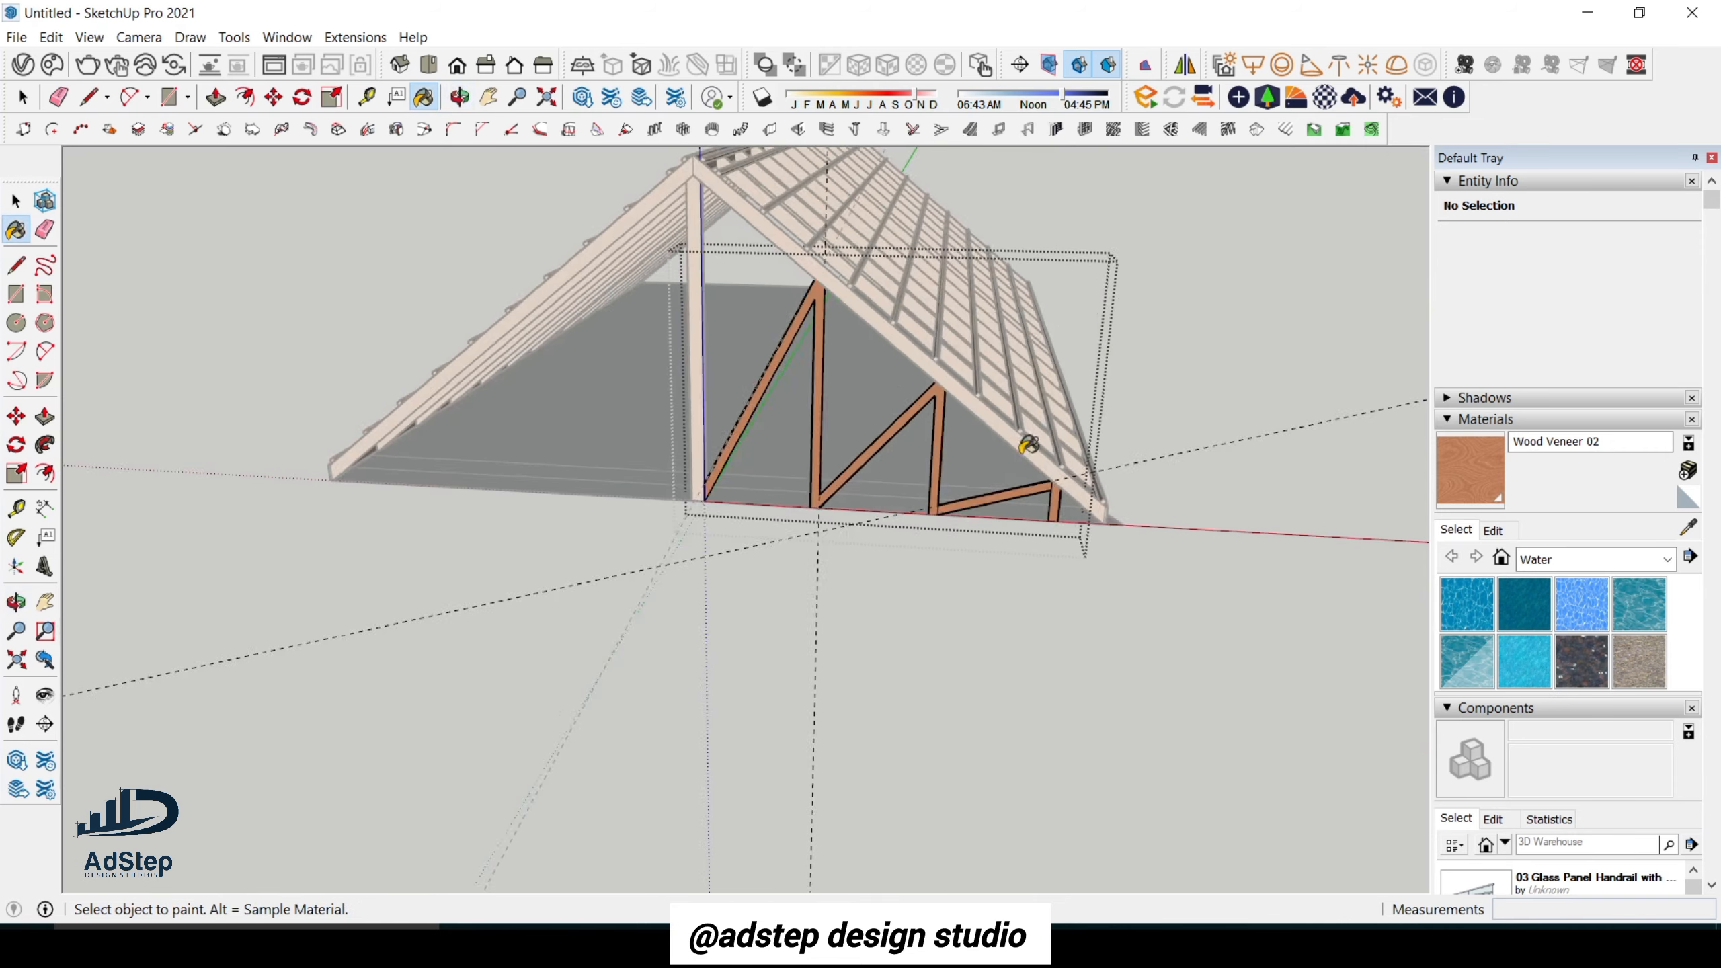
{"action": "scroll", "coordinate": [897, 436], "scroll_direction": "down", "scroll_amount": 2}
{"action": "scroll", "coordinate": [811, 421], "scroll_direction": "up", "scroll_amount": 5}
{"action": "scroll", "coordinate": [827, 577], "scroll_direction": "down", "scroll_amount": 3}
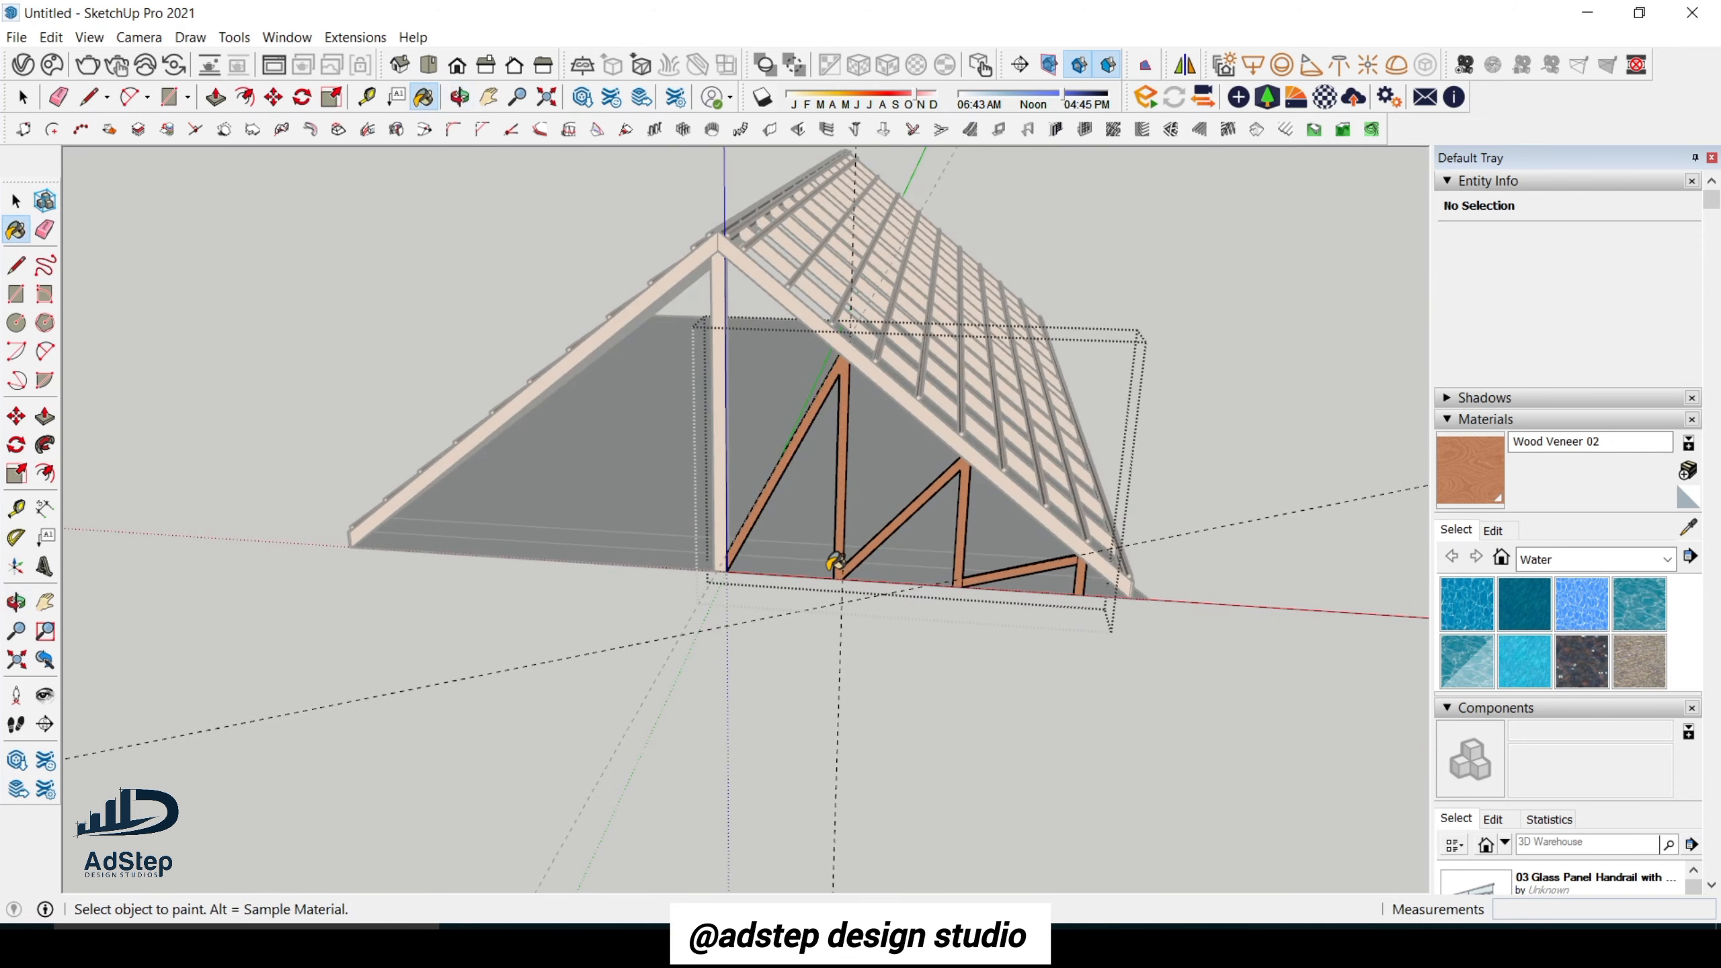
{"action": "scroll", "coordinate": [835, 562], "scroll_direction": "down", "scroll_amount": 2}
{"action": "scroll", "coordinate": [836, 560], "scroll_direction": "down", "scroll_amount": 4}
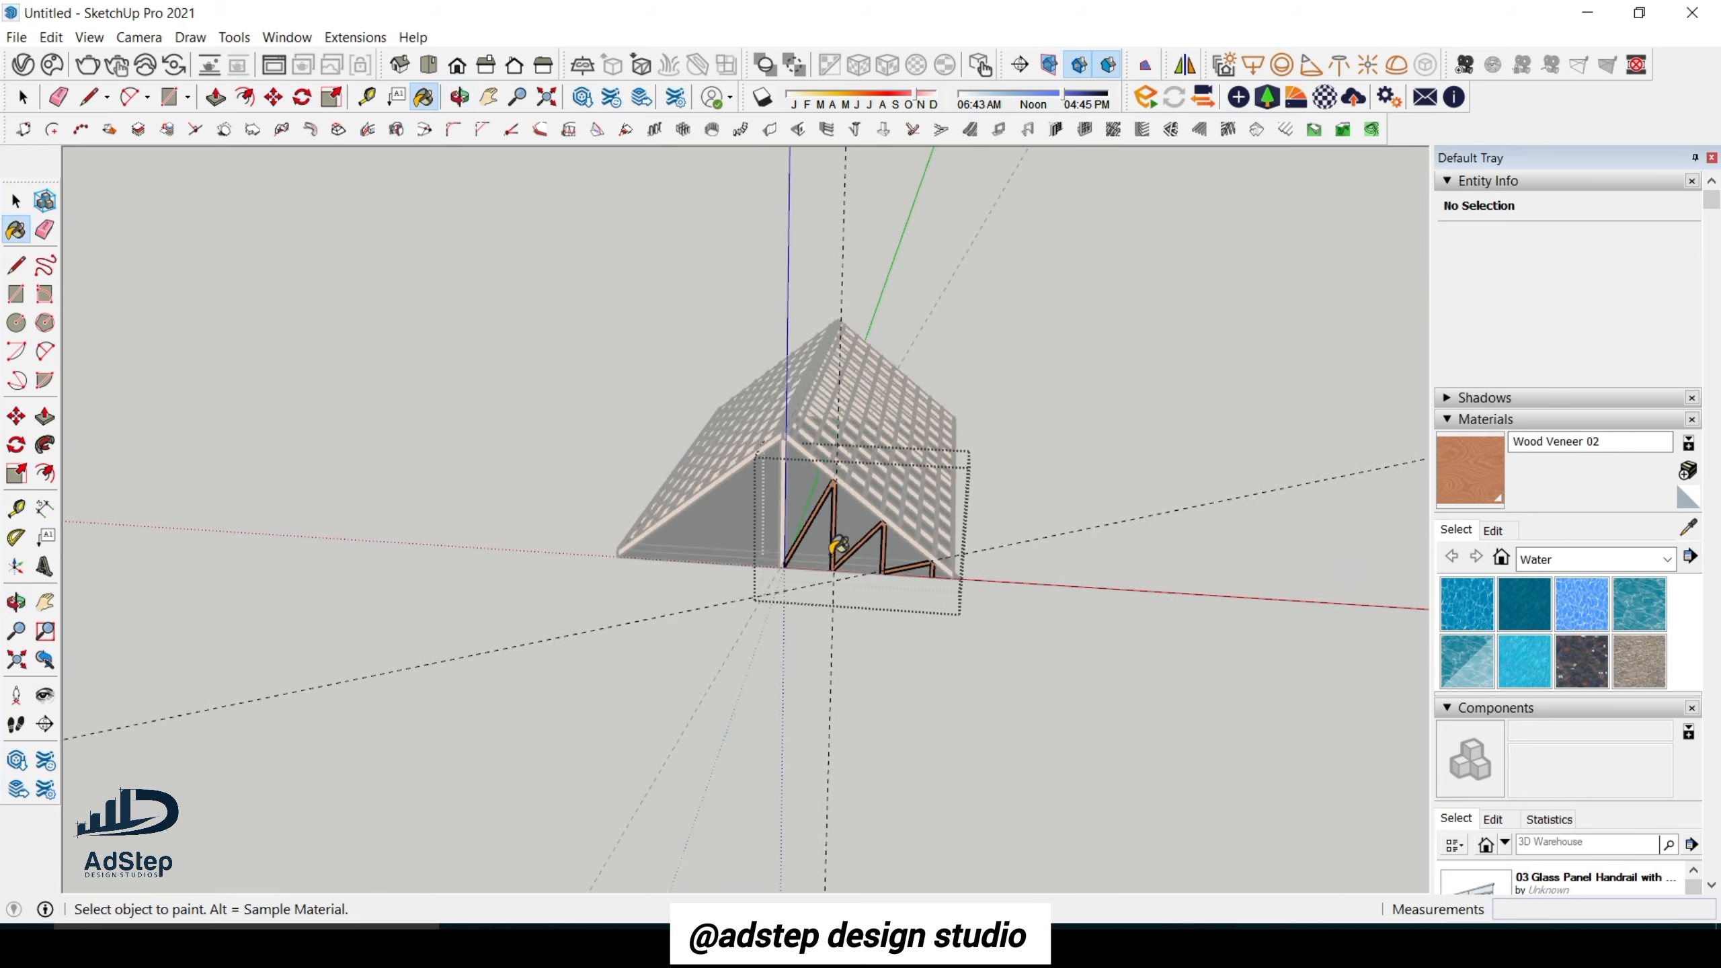
{"action": "middle_click_drag", "start_coordinate": [840, 550], "coordinate": [907, 405]}
{"action": "scroll", "coordinate": [849, 499], "scroll_direction": "up", "scroll_amount": 6}
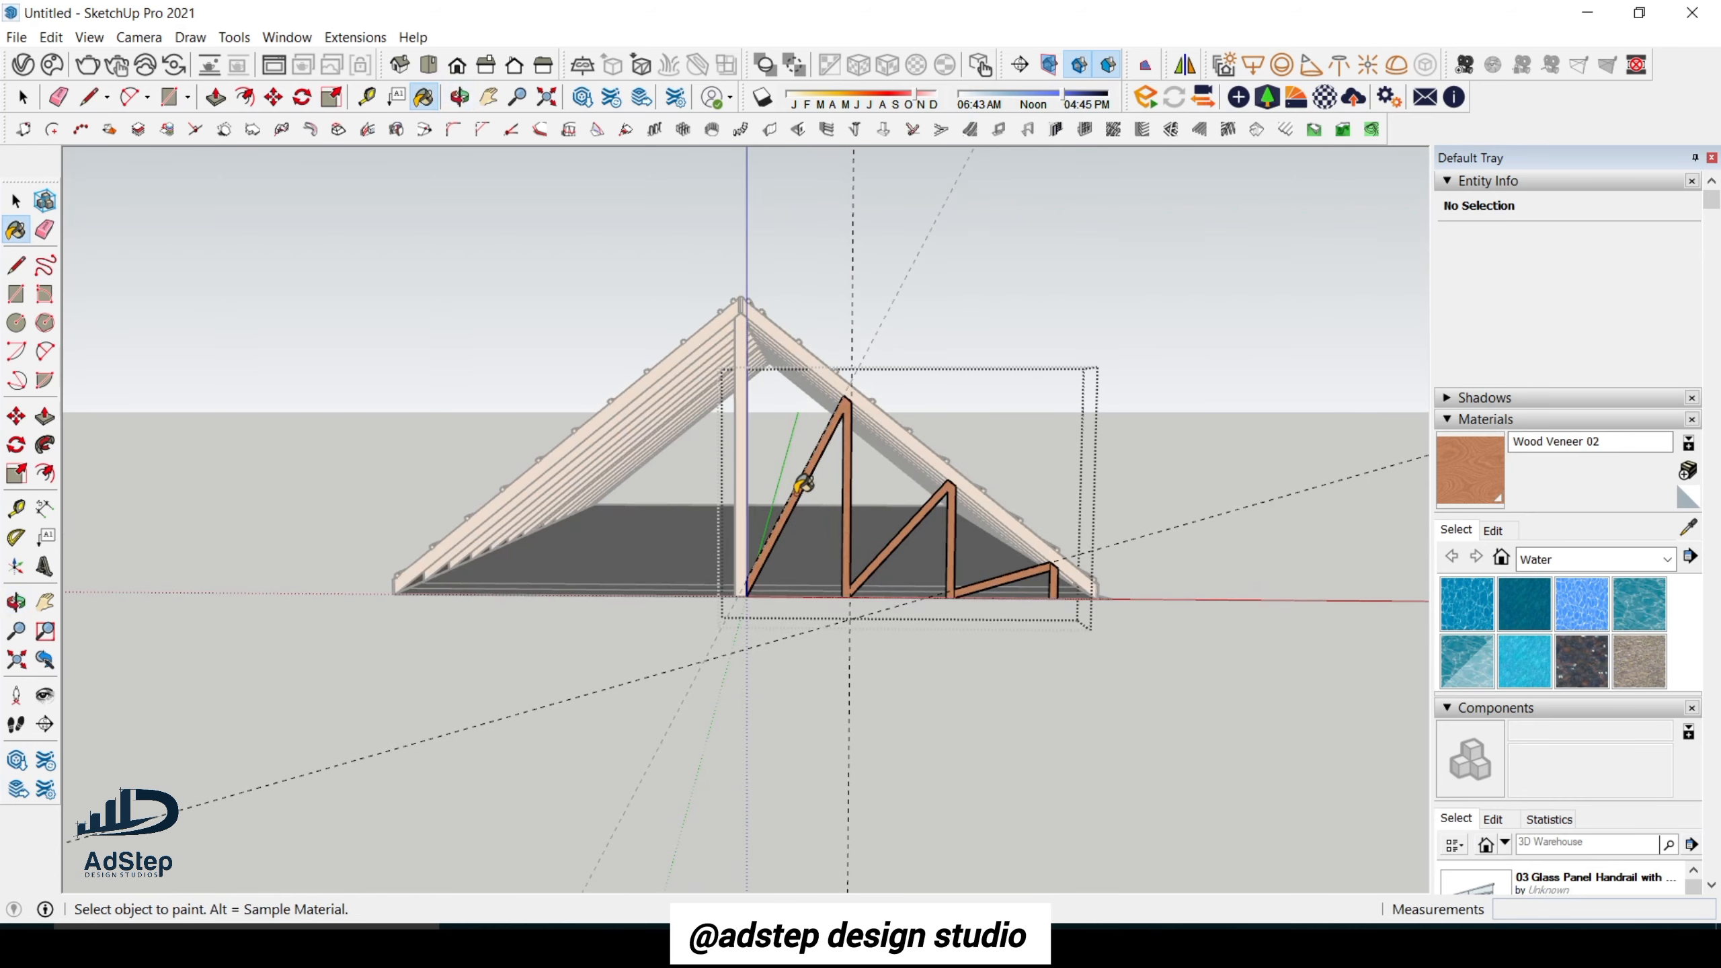
{"action": "scroll", "coordinate": [865, 583], "scroll_direction": "down", "scroll_amount": 1}
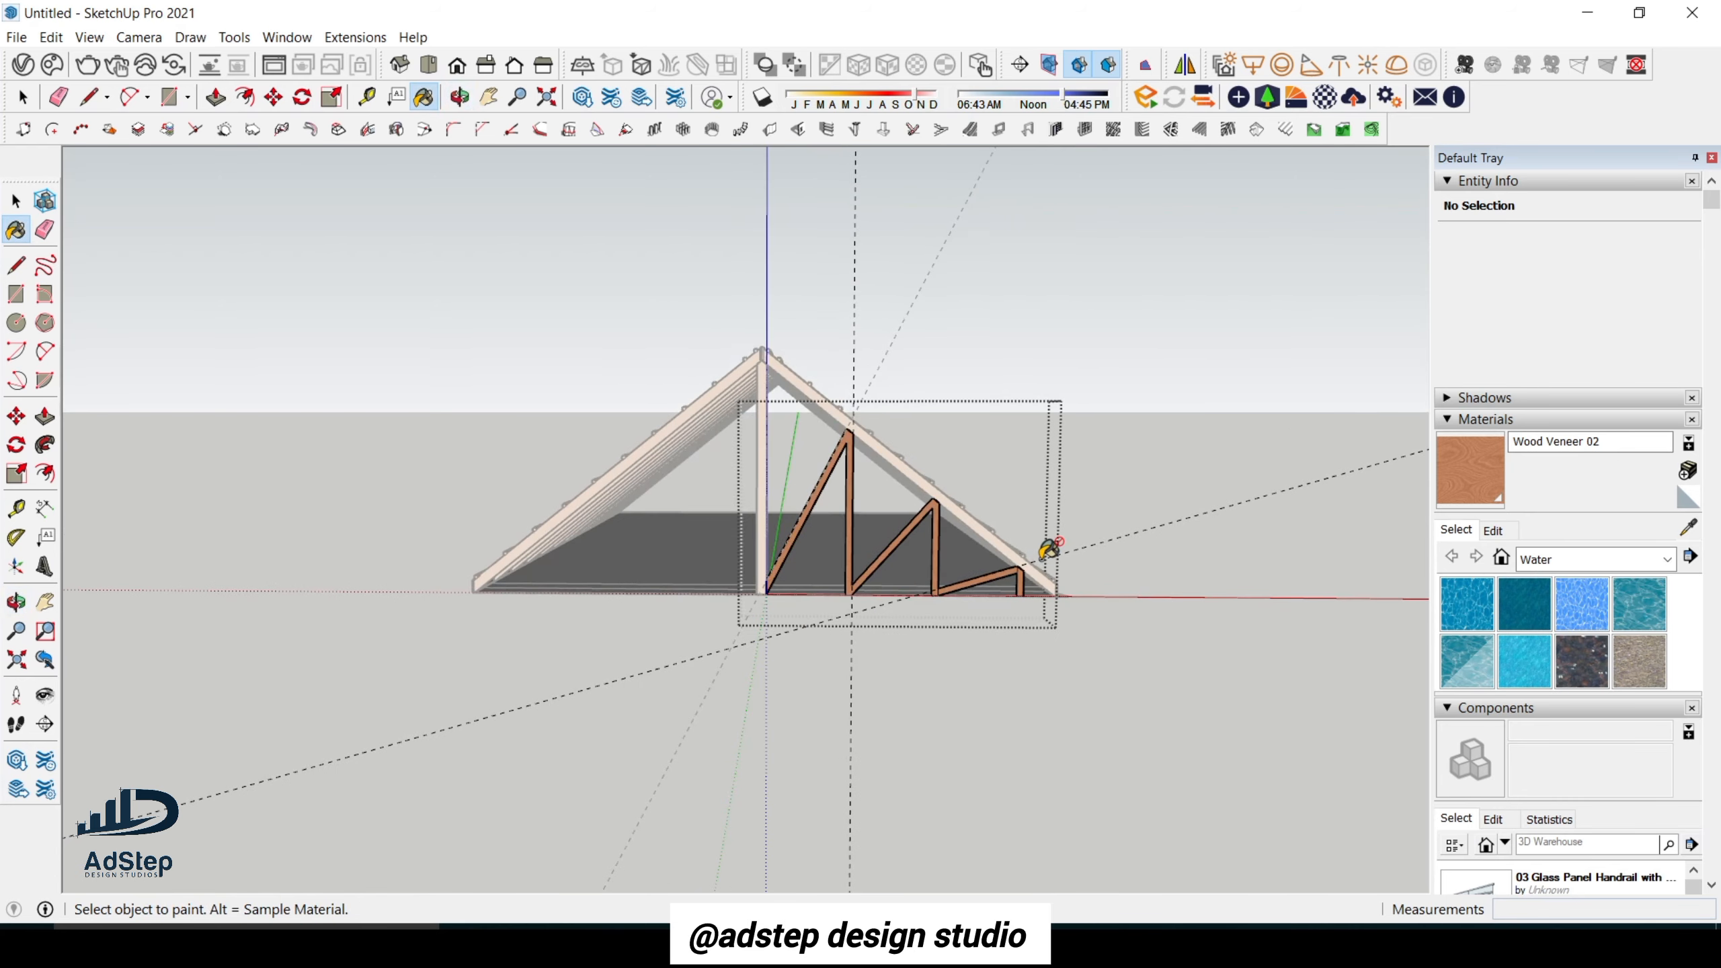
Erase the vertical and slanted construction guides inside the web member group.
{"action": "key", "text": "e"}
{"action": "key", "text": "space"}
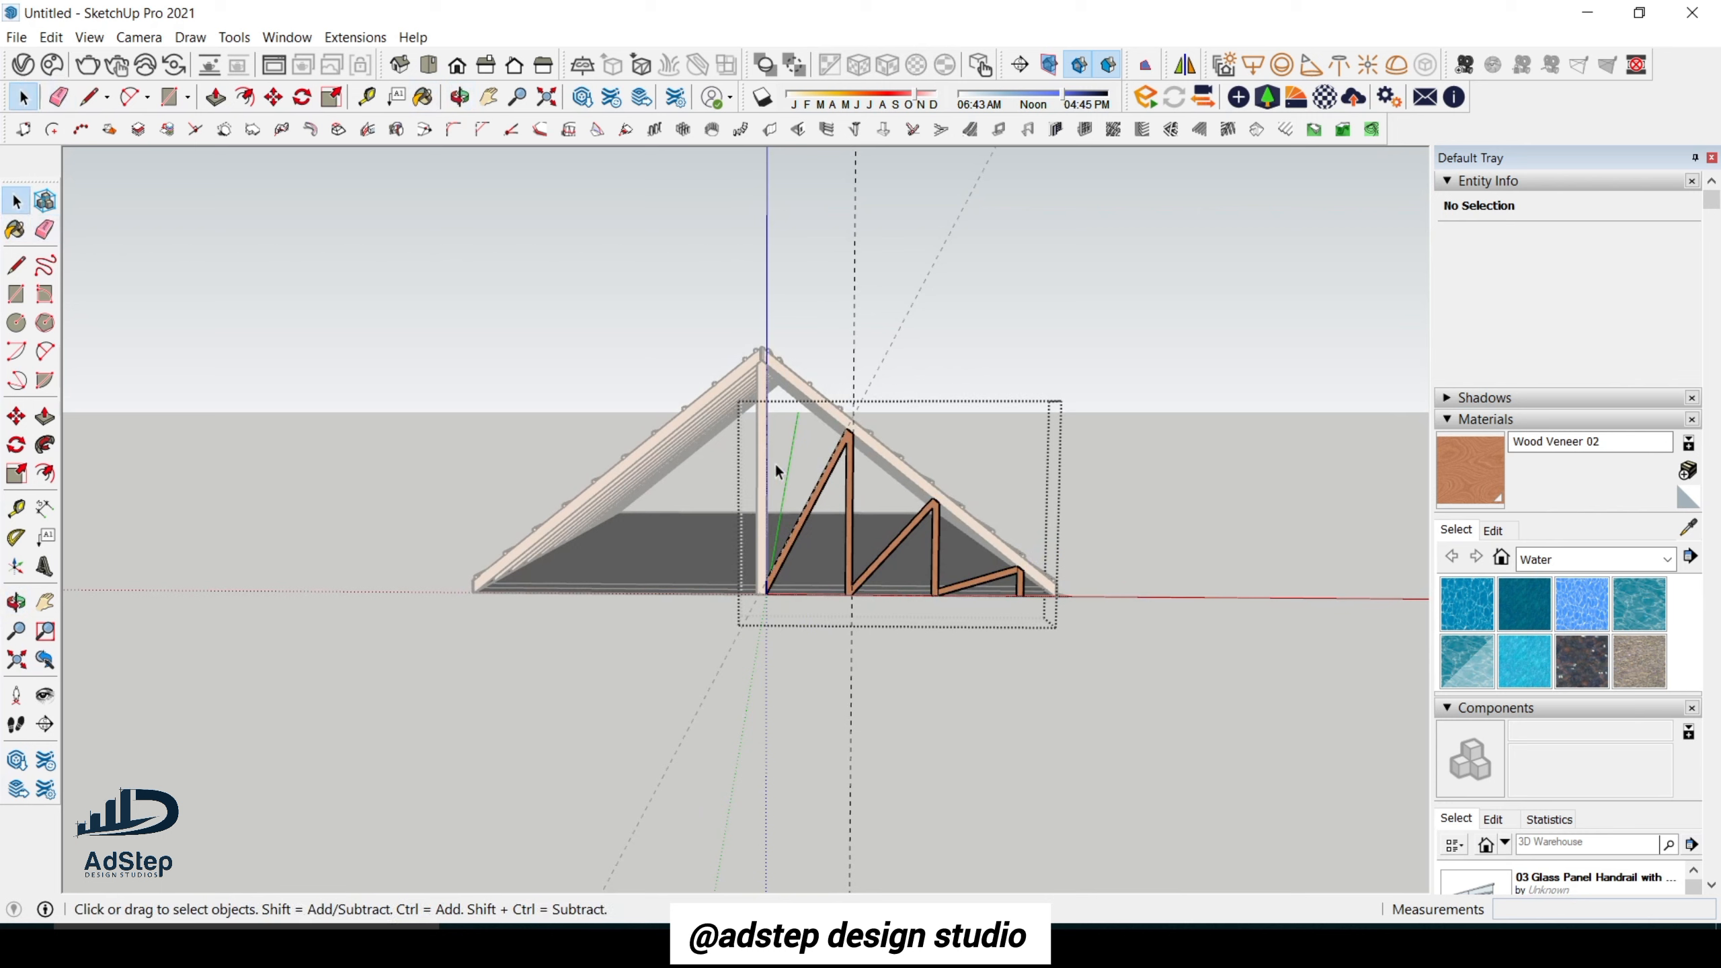
{"action": "key", "text": "e"}
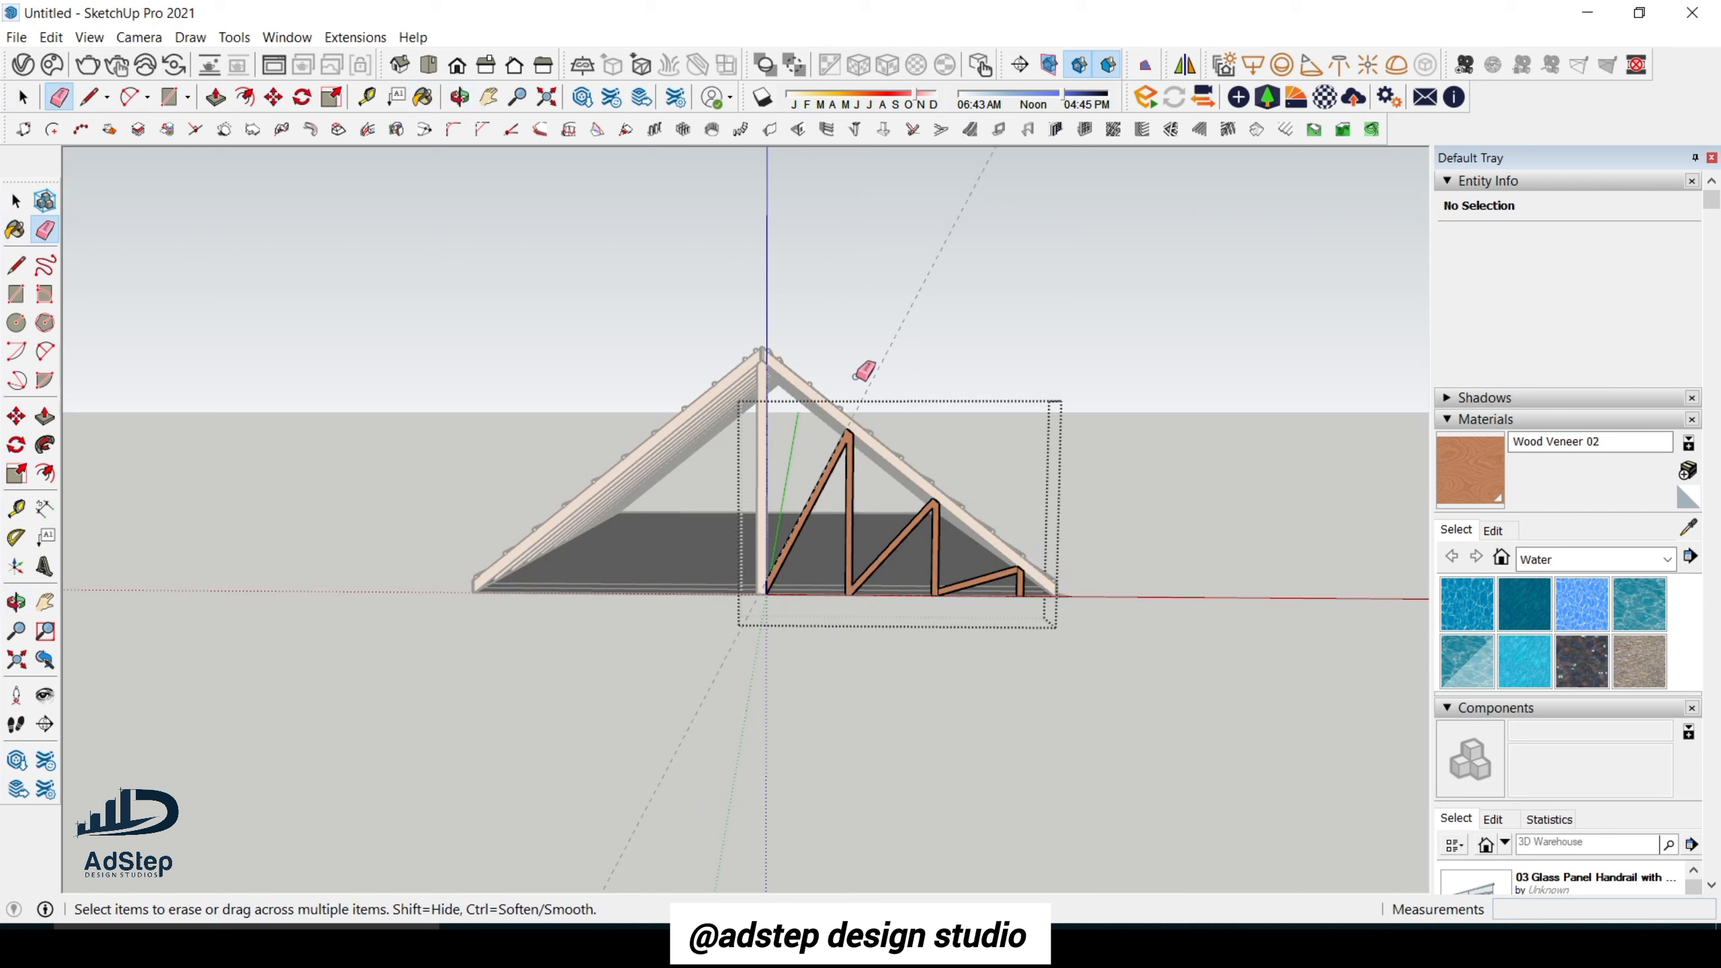
{"action": "key", "text": "space"}
{"action": "scroll", "coordinate": [850, 456], "scroll_direction": "up", "scroll_amount": 1}
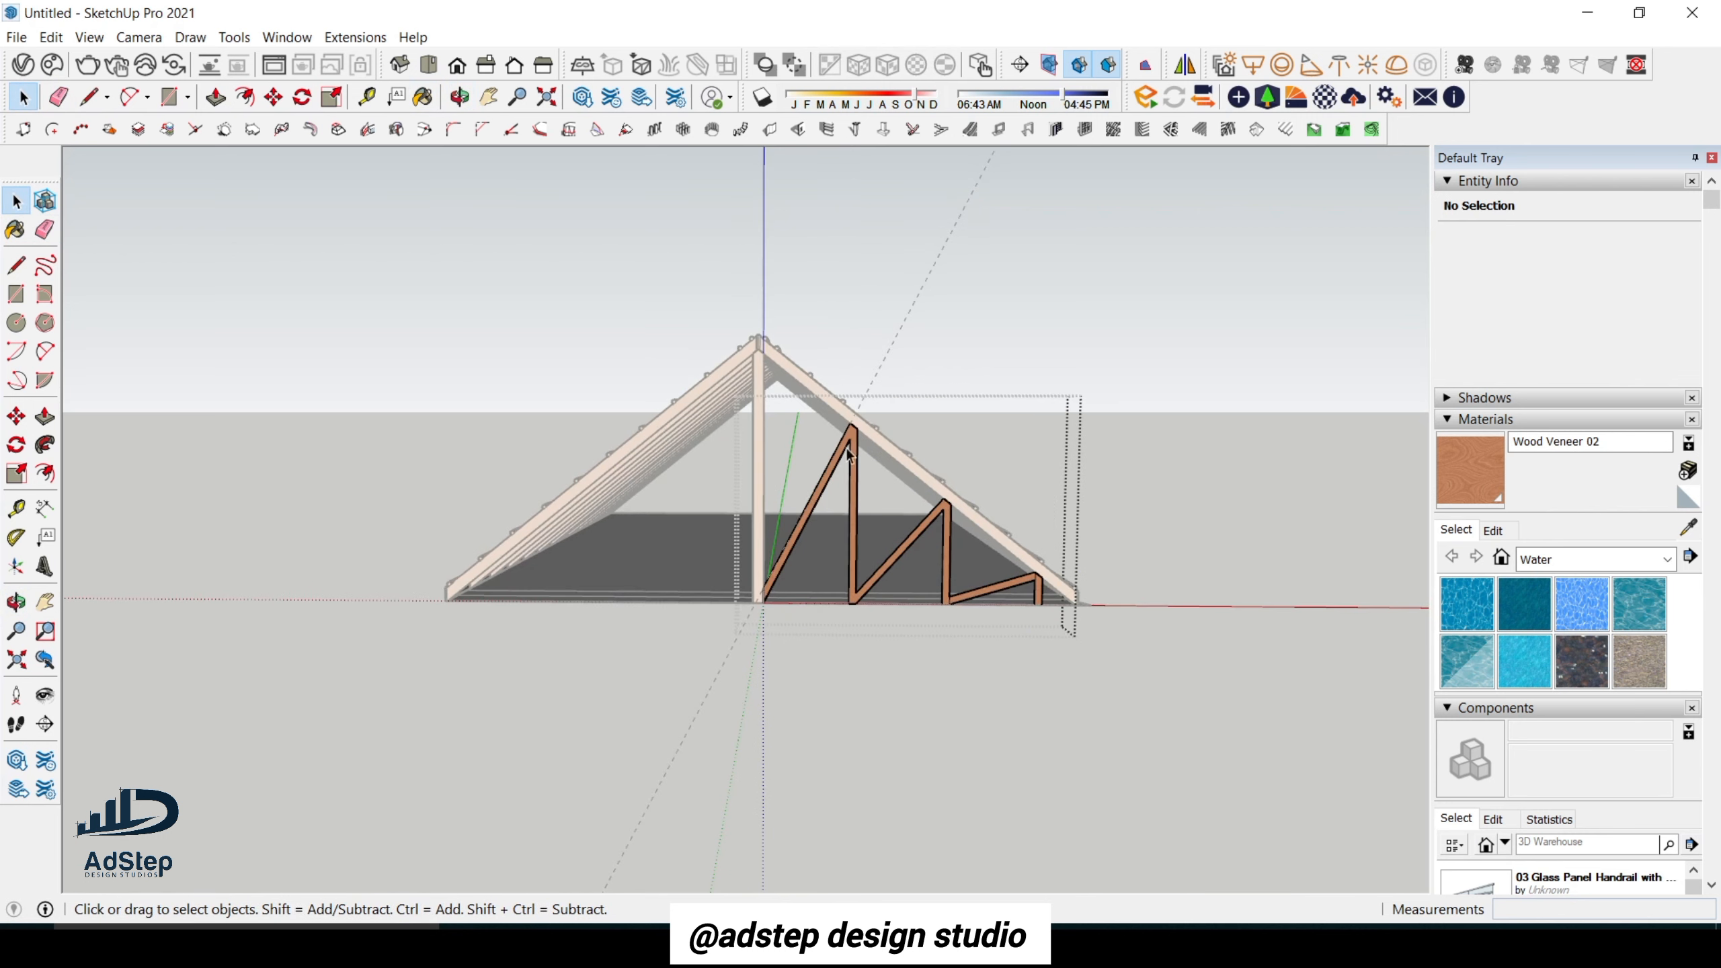
Close the web member group and erase the remaining guide line that runs past the king post's foot.
{"action": "left_click", "coordinate": [989, 383]}
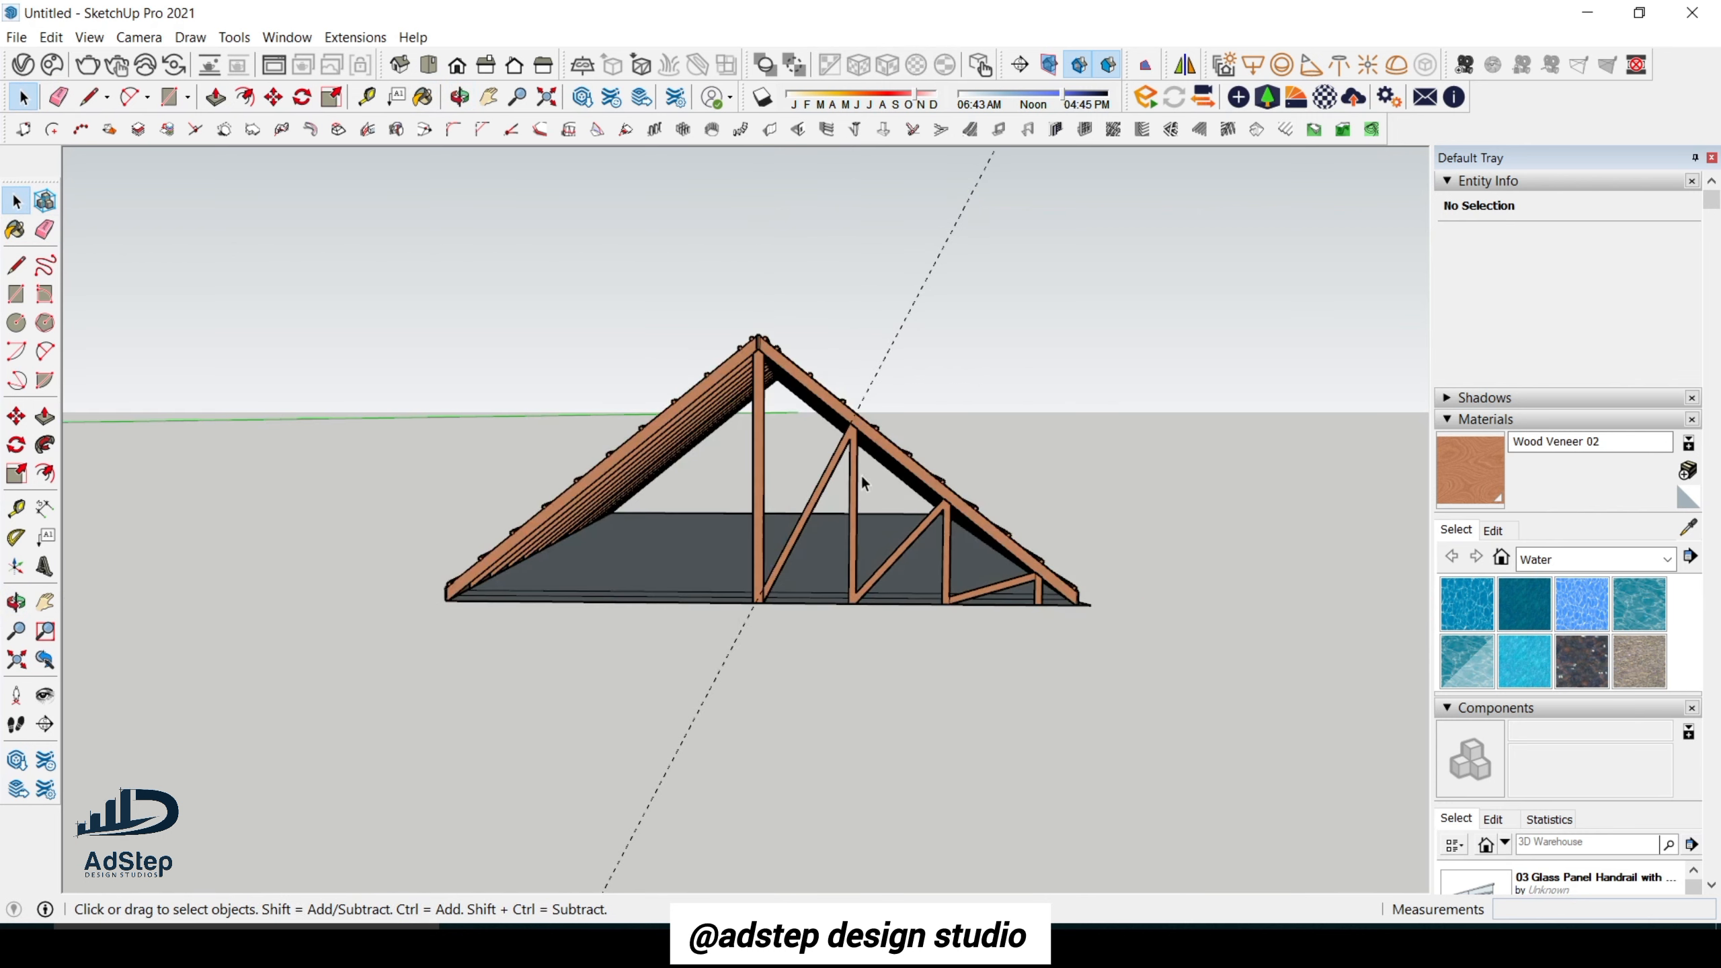
{"action": "left_click", "coordinate": [750, 611]}
{"action": "key", "text": "e"}
{"action": "left_click", "coordinate": [749, 610]}
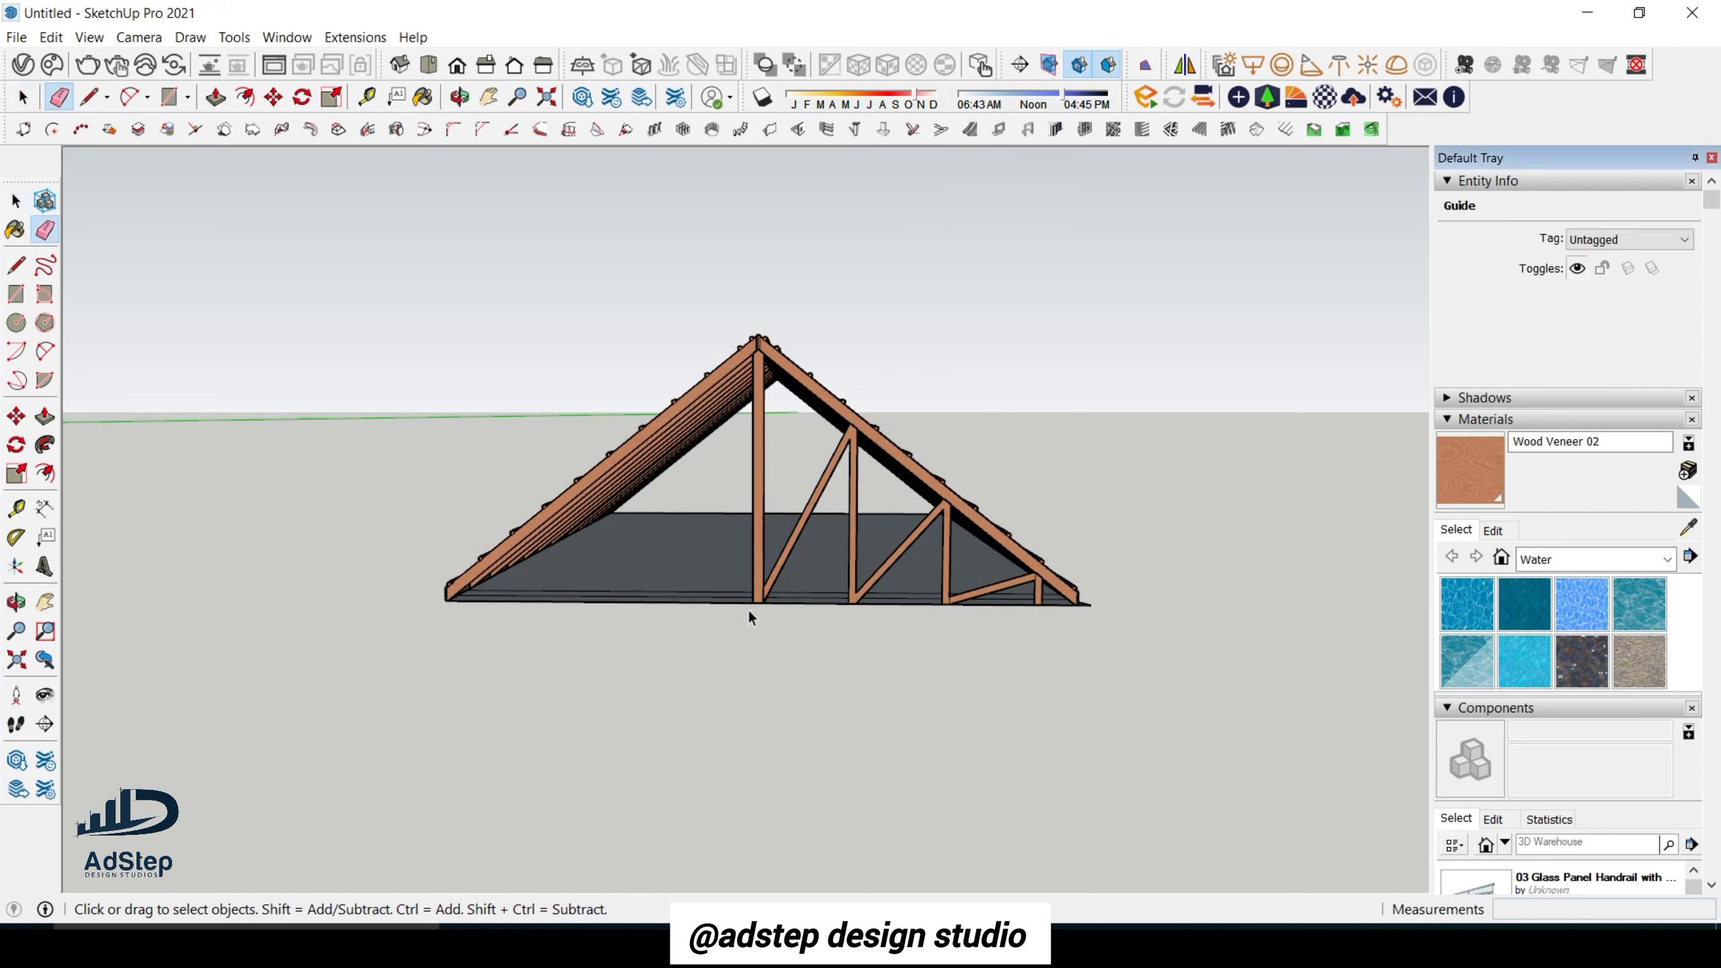
{"action": "key", "text": "space"}
Copy the web member group to a free spot beyond the opposite eave of the roof.
{"action": "scroll", "coordinate": [746, 590], "scroll_direction": "up", "scroll_amount": 2}
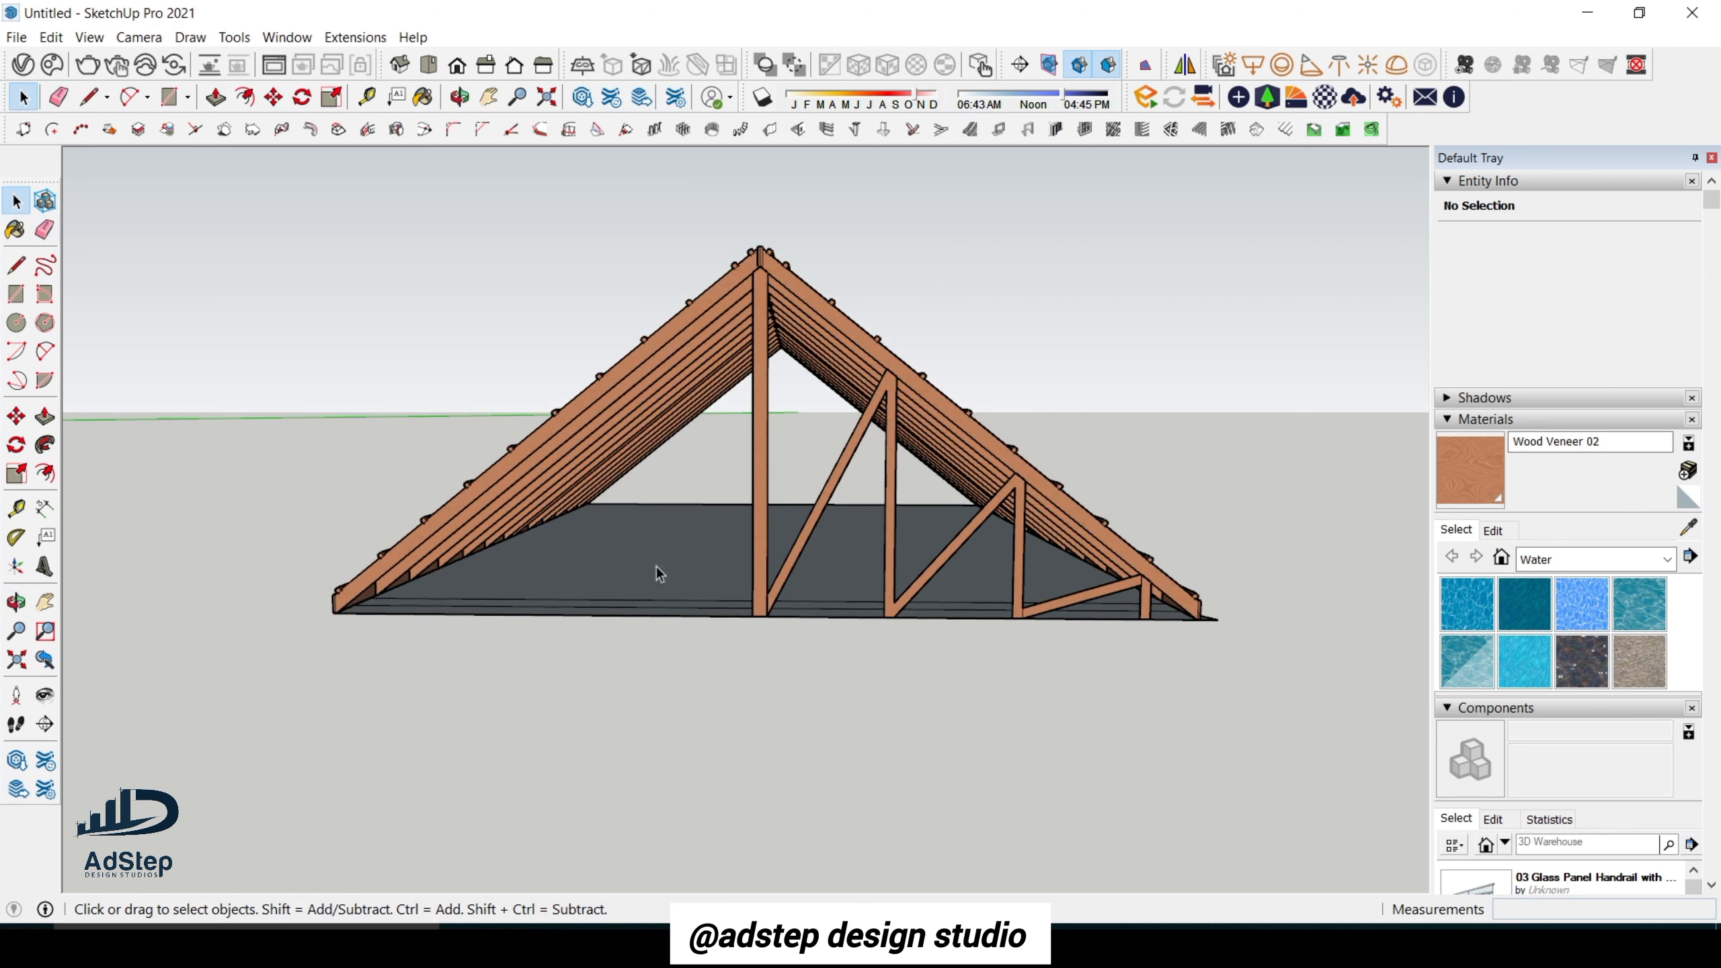
{"action": "left_click", "coordinate": [805, 547]}
{"action": "scroll", "coordinate": [755, 617], "scroll_direction": "up", "scroll_amount": 3}
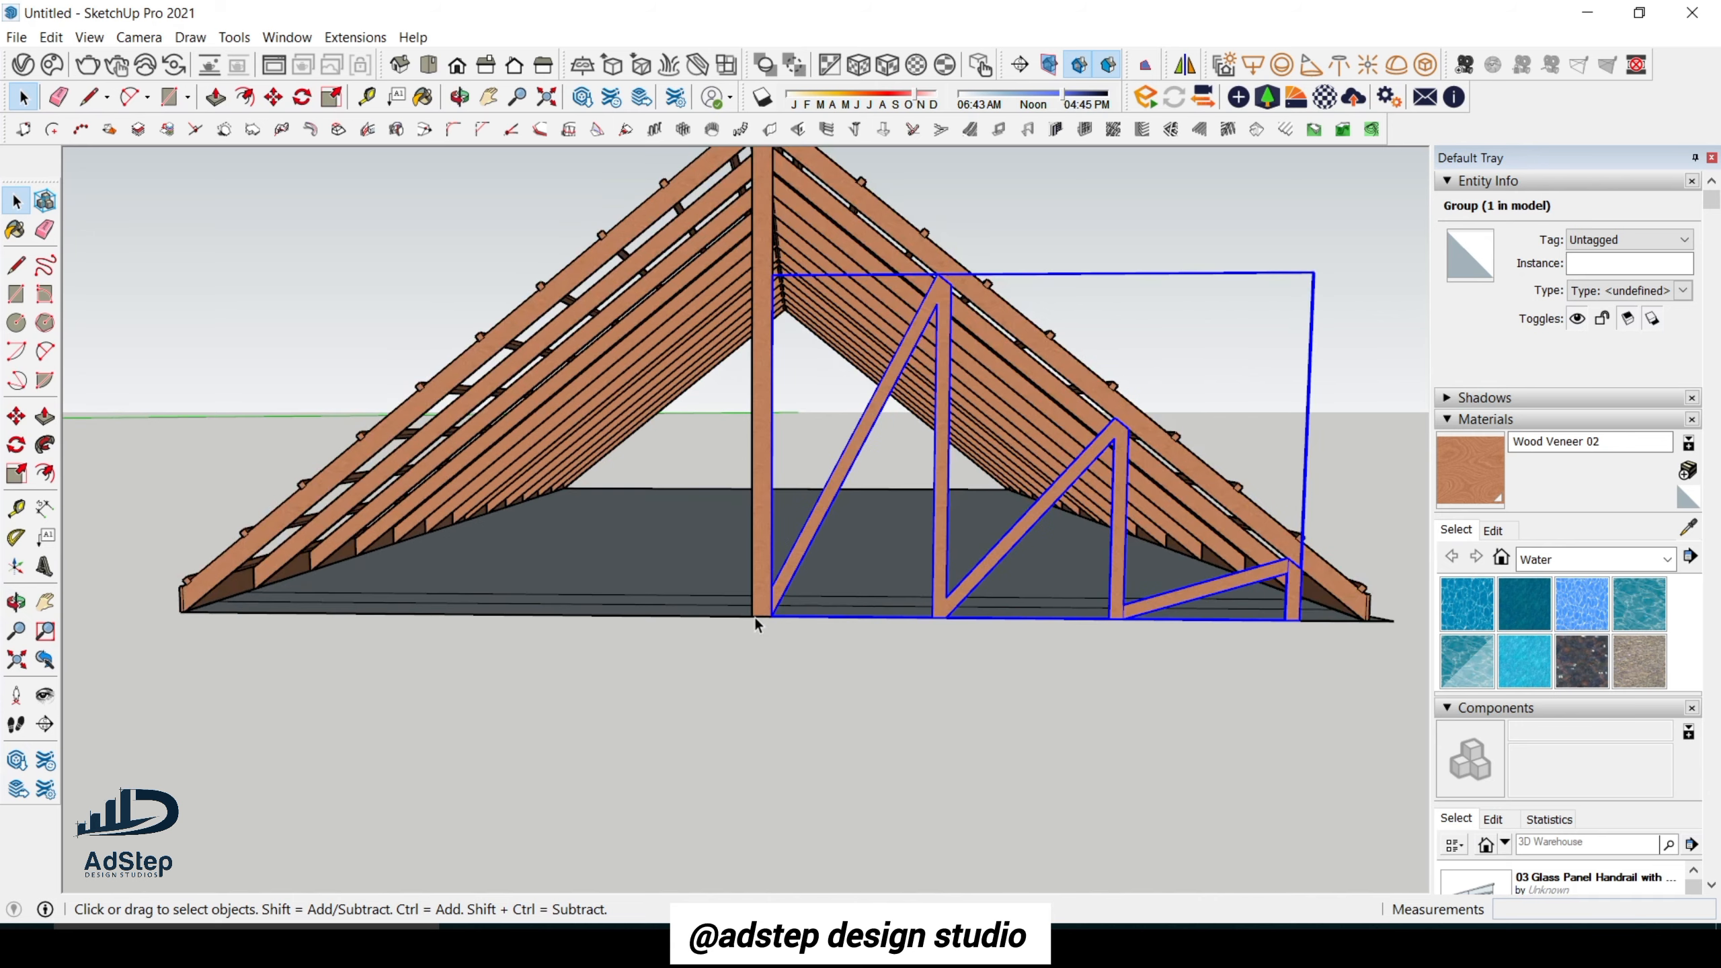
{"action": "scroll", "coordinate": [774, 592], "scroll_direction": "down", "scroll_amount": 3}
{"action": "key", "text": "m"}
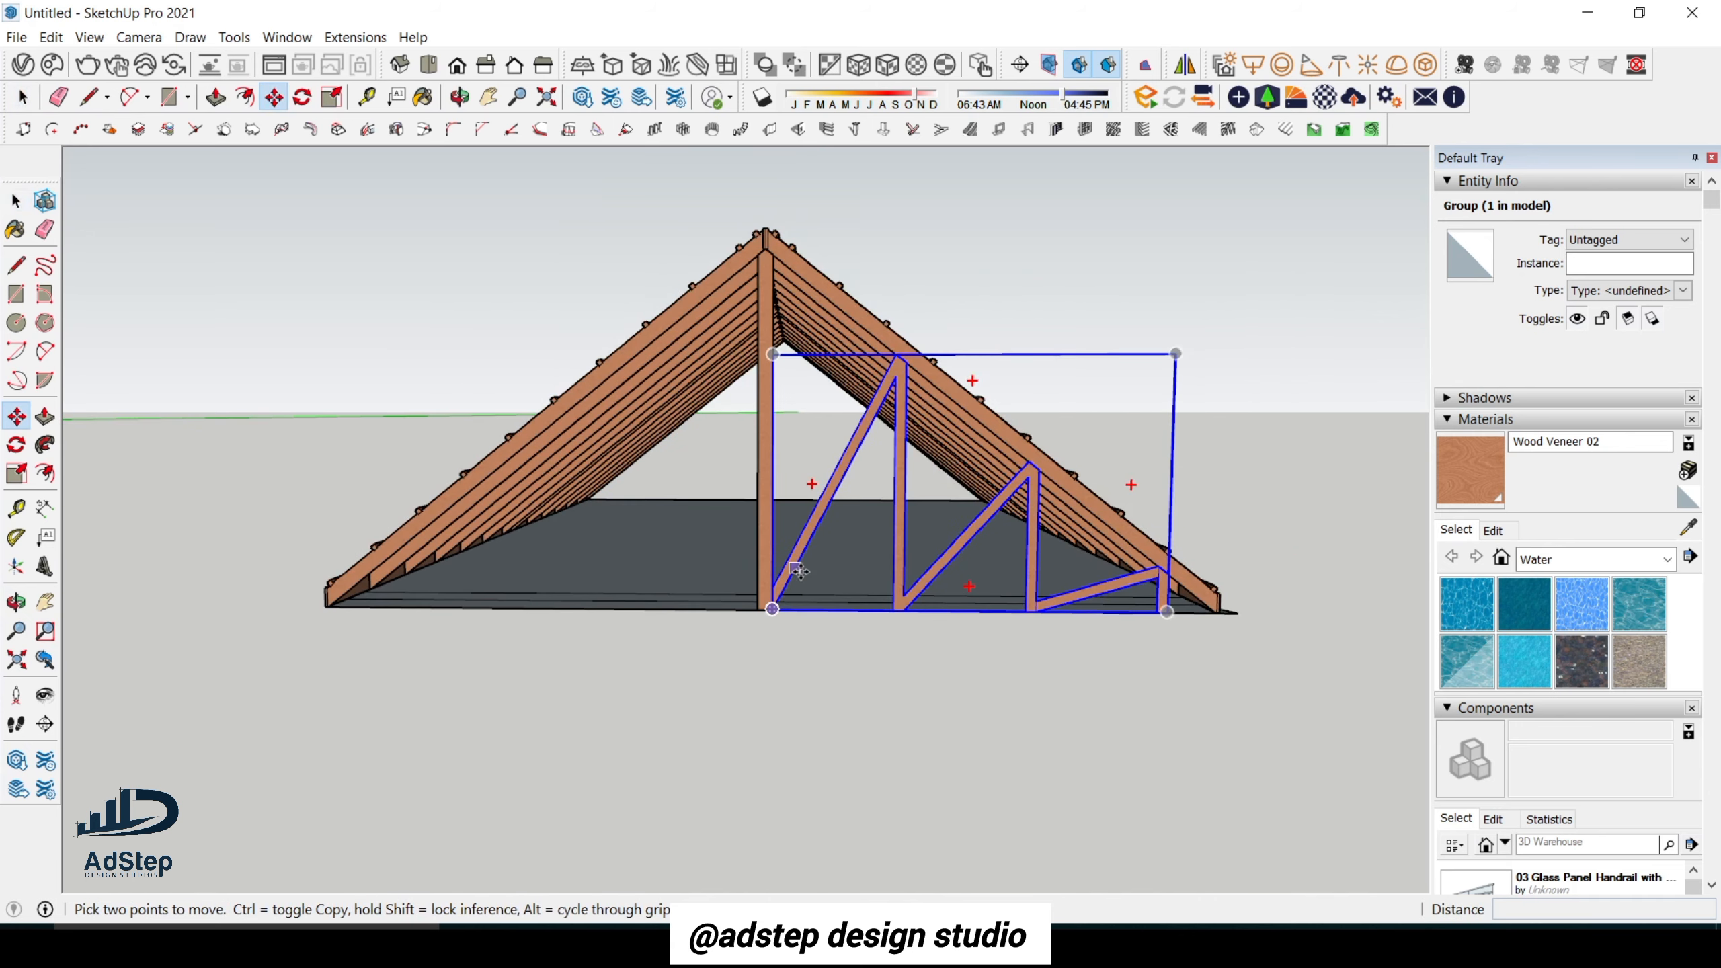
{"action": "left_click", "coordinate": [791, 561]}
{"action": "key", "text": "ctrl"}
{"action": "scroll", "coordinate": [942, 569], "scroll_direction": "down", "scroll_amount": 2}
{"action": "scroll", "coordinate": [931, 555], "scroll_direction": "down", "scroll_amount": 1}
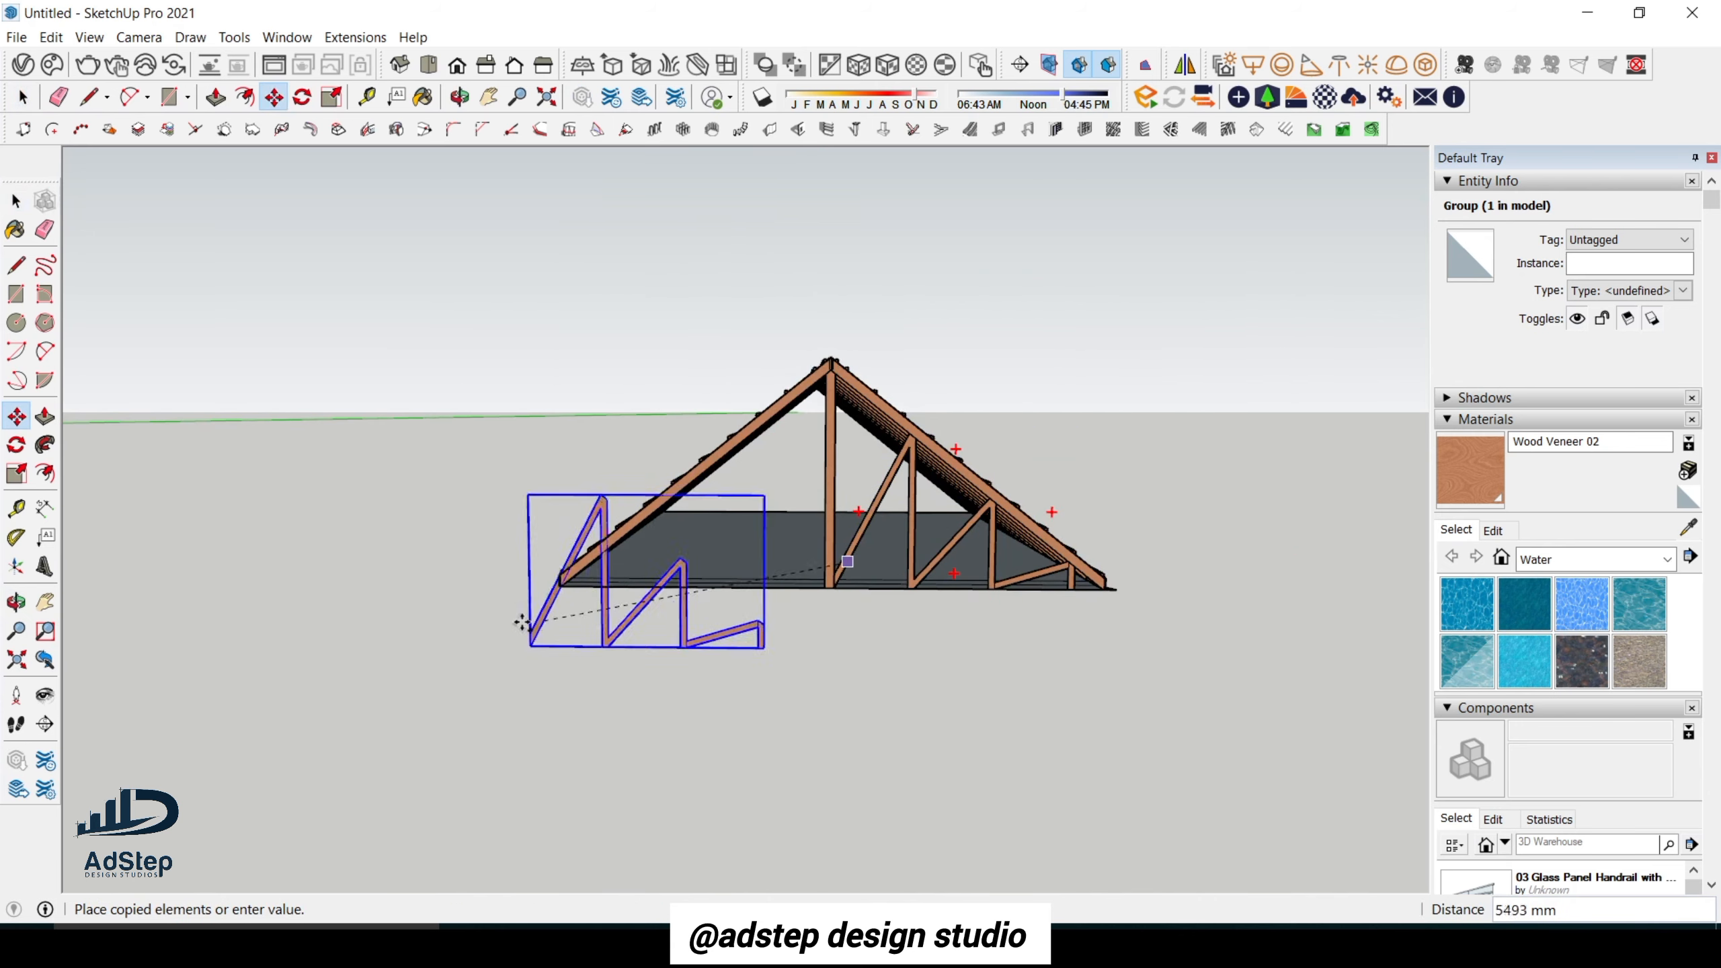
{"action": "left_click", "coordinate": [241, 545]}
{"action": "key", "text": "space"}
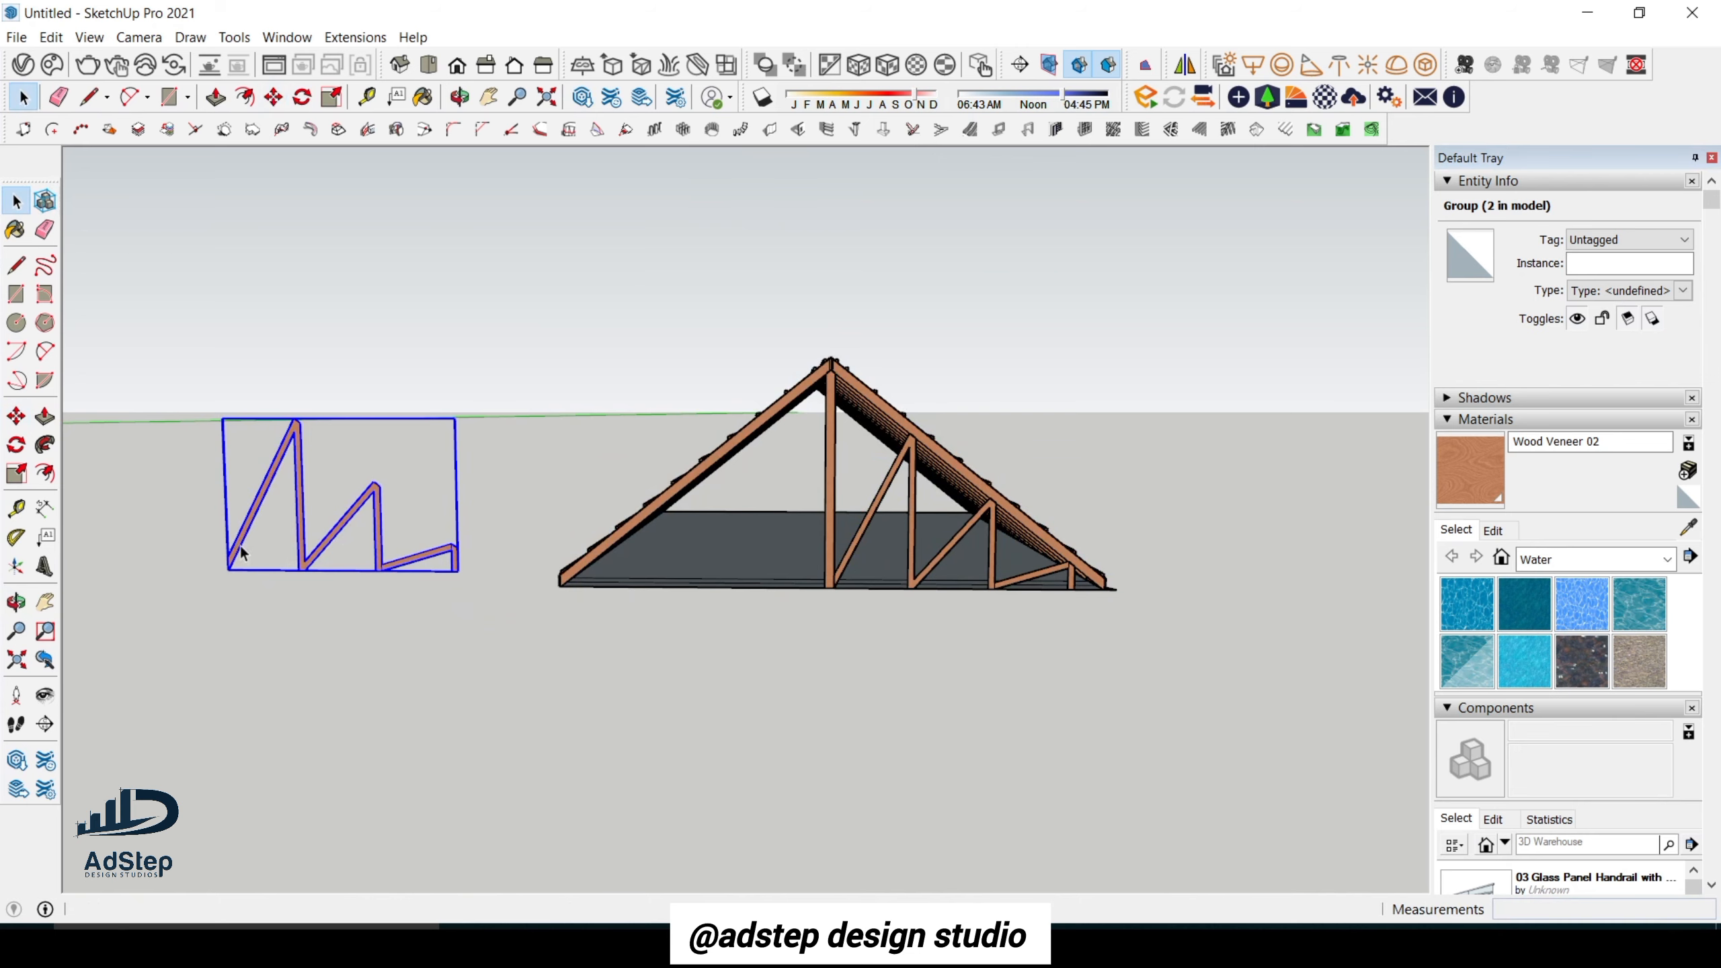
Mirror the copied web member group along the red axis with a scale factor of -1.
{"action": "scroll", "coordinate": [248, 550], "scroll_direction": "up", "scroll_amount": 2}
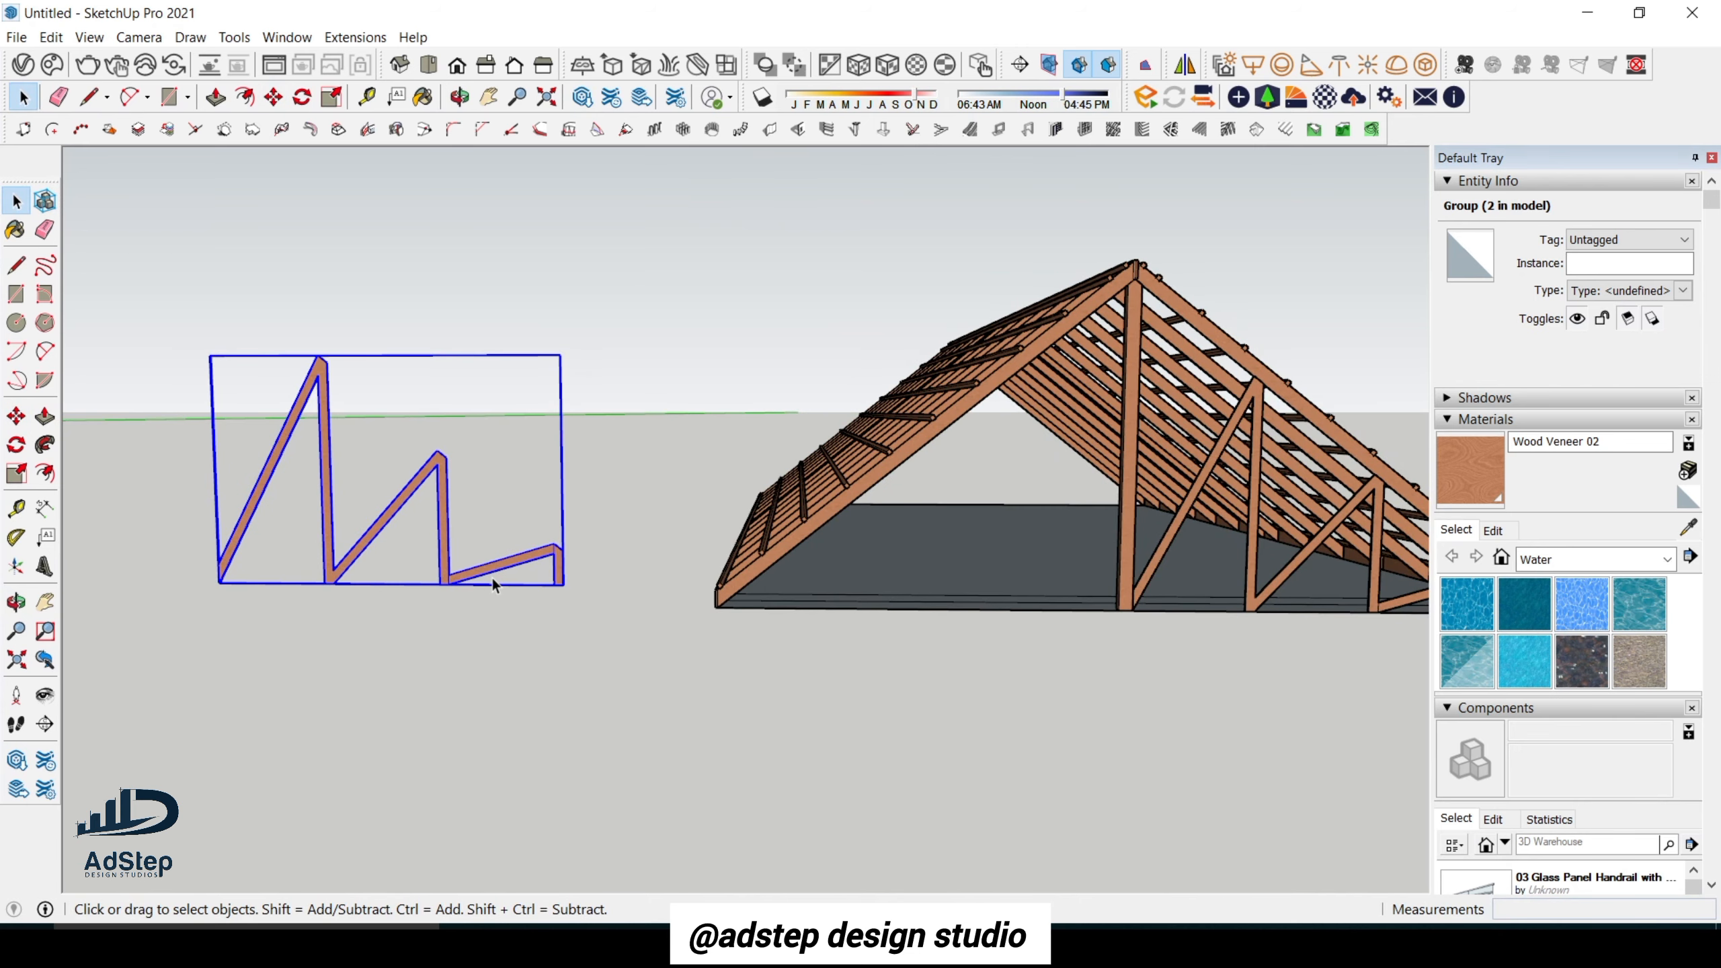
{"action": "key", "text": "s"}
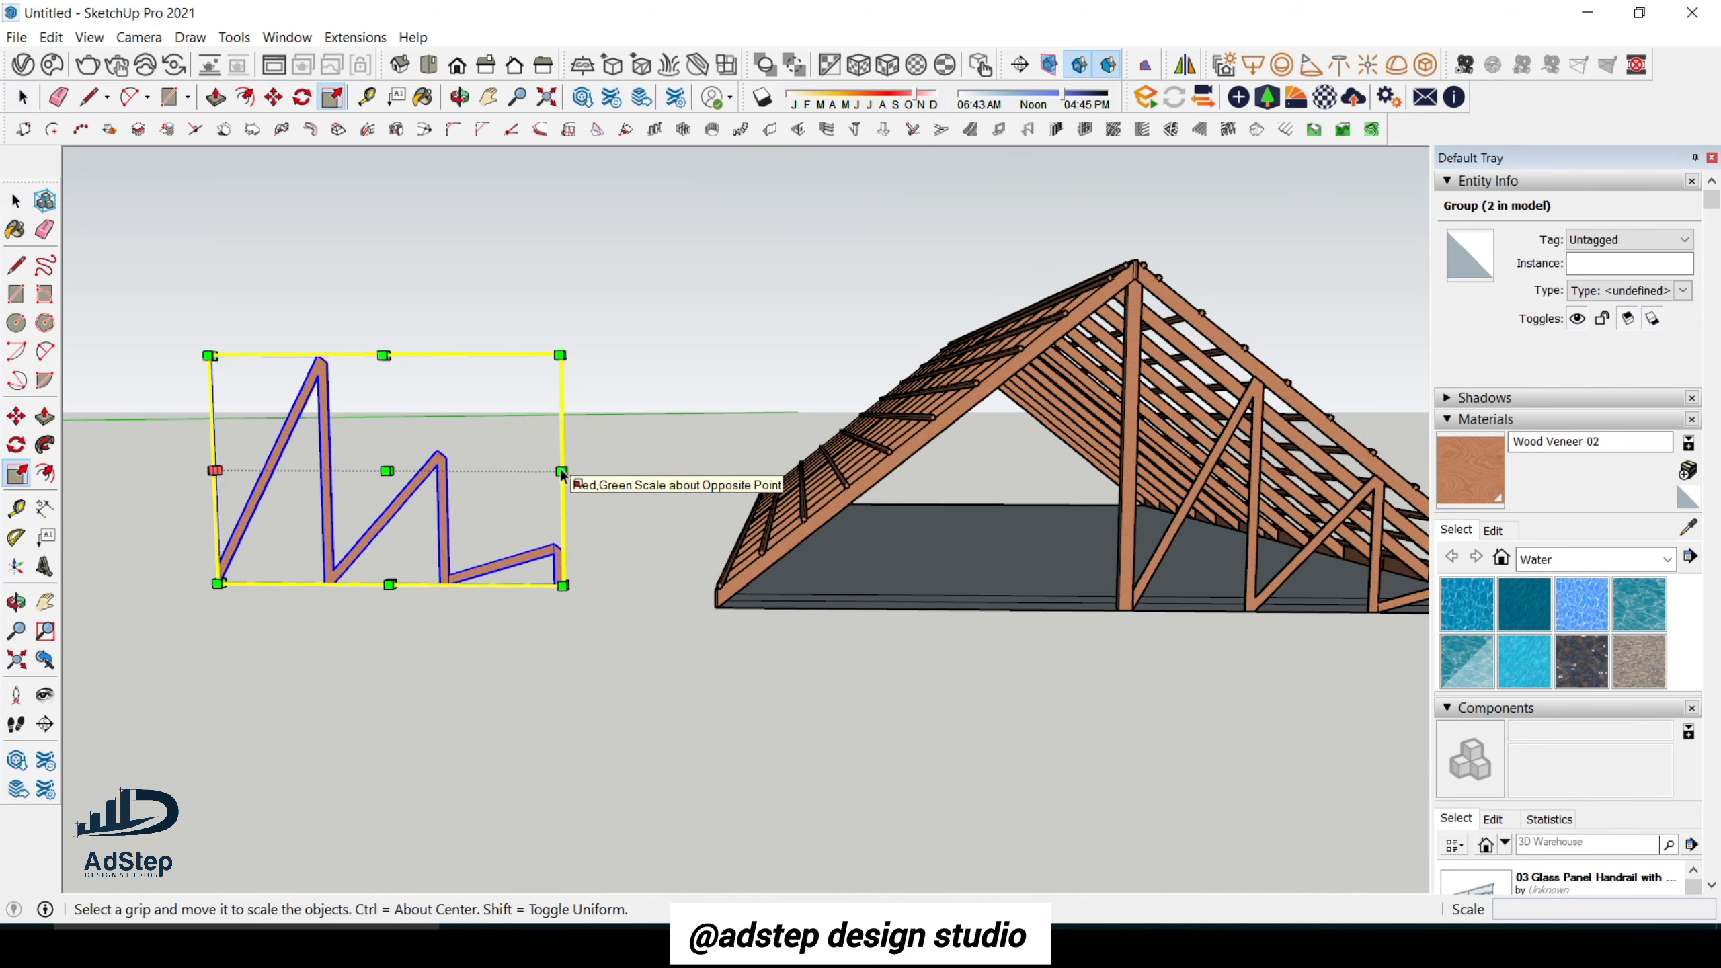
{"action": "scroll", "coordinate": [676, 499], "scroll_direction": "up", "scroll_amount": 3}
{"action": "scroll", "coordinate": [739, 562], "scroll_direction": "down", "scroll_amount": 2}
{"action": "middle_click_drag", "start_coordinate": [739, 561], "coordinate": [622, 599]}
{"action": "scroll", "coordinate": [599, 602], "scroll_direction": "up", "scroll_amount": 5}
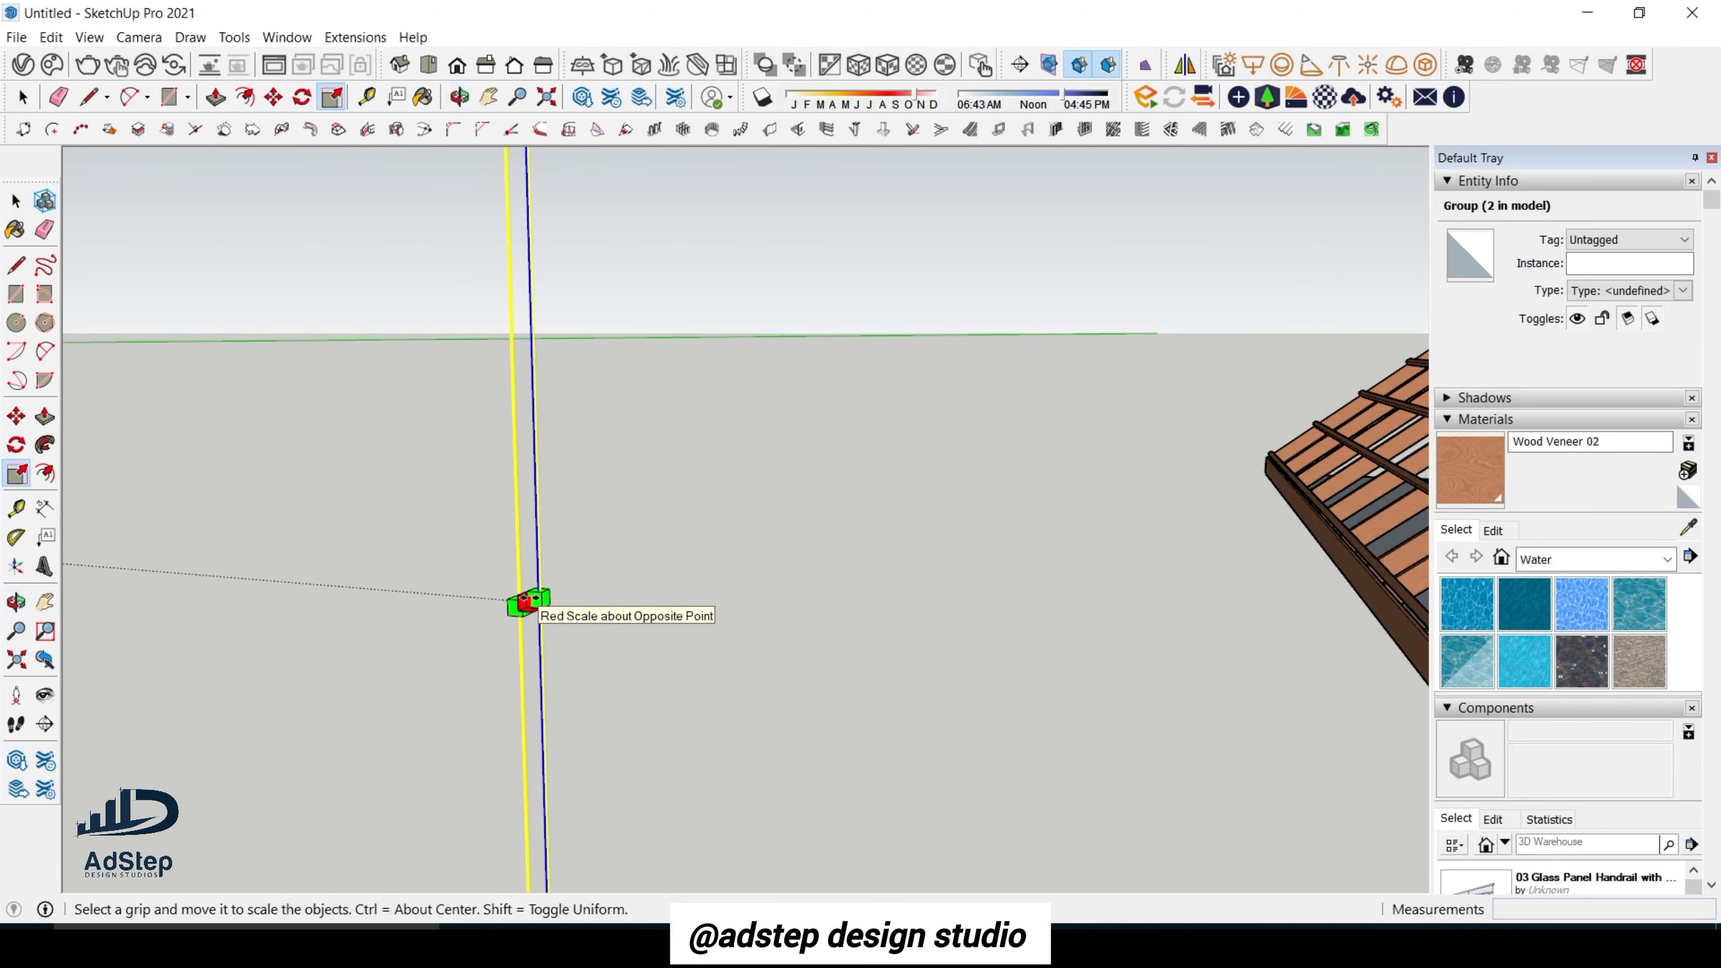
{"action": "scroll", "coordinate": [545, 603], "scroll_direction": "up", "scroll_amount": 4}
{"action": "scroll", "coordinate": [541, 601], "scroll_direction": "down", "scroll_amount": 4}
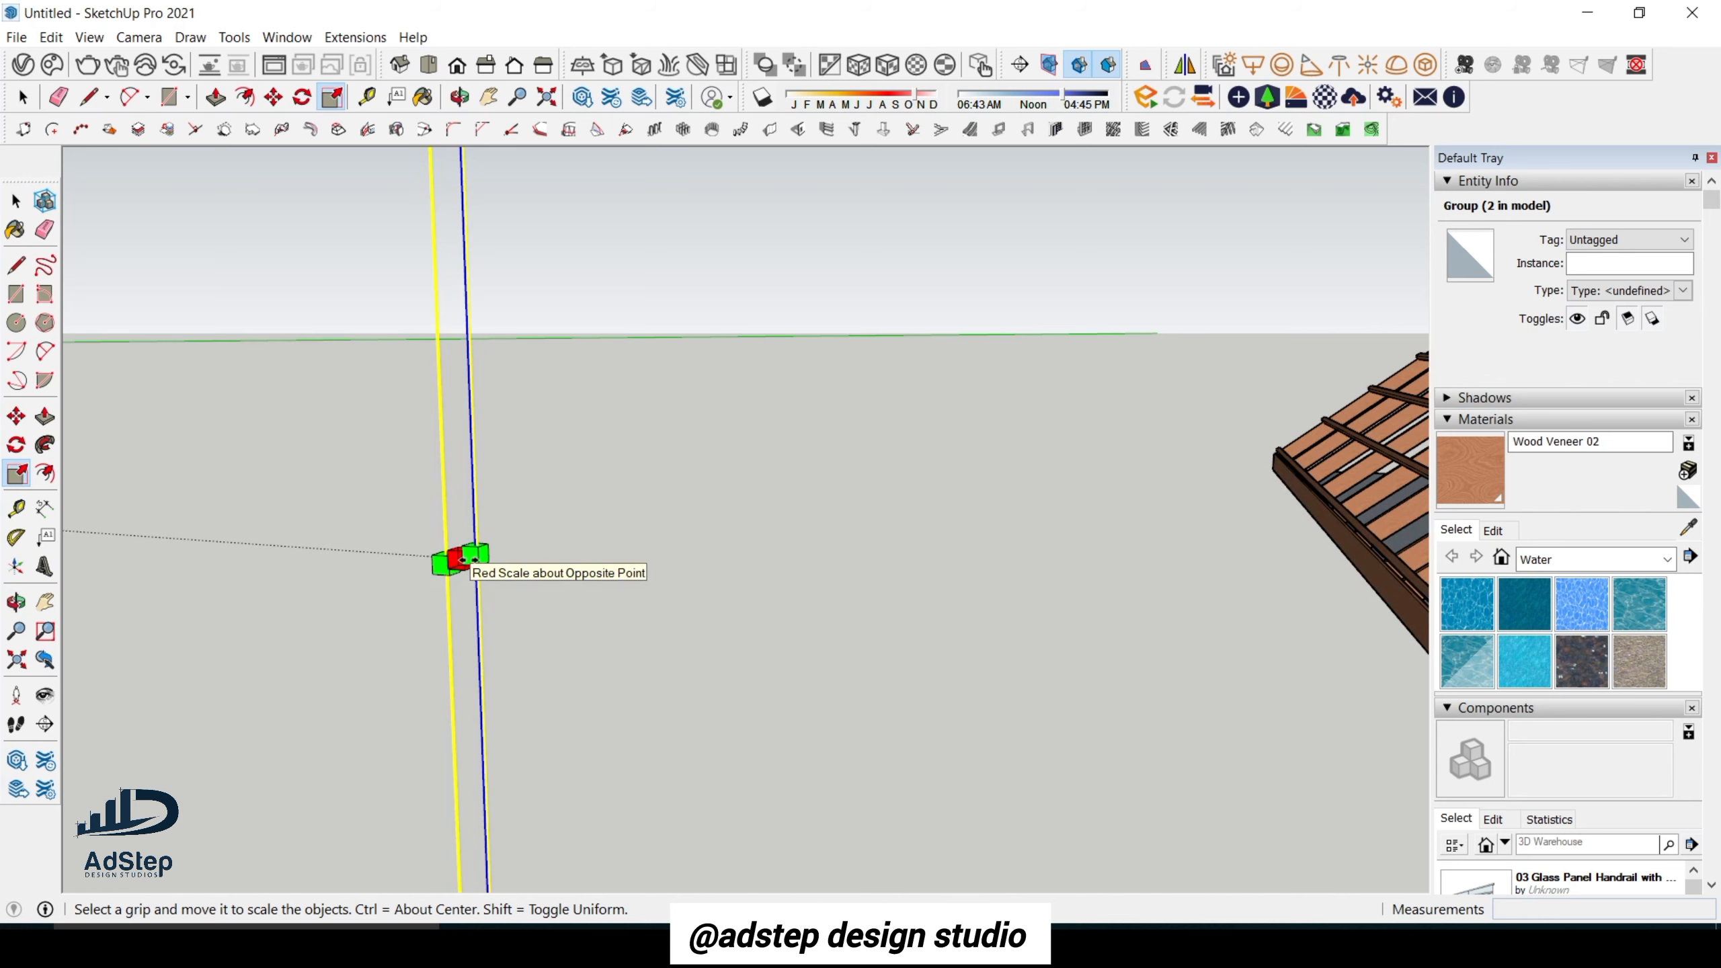
{"action": "left_click", "coordinate": [467, 560]}
{"action": "scroll", "coordinate": [707, 548], "scroll_direction": "down", "scroll_amount": 8}
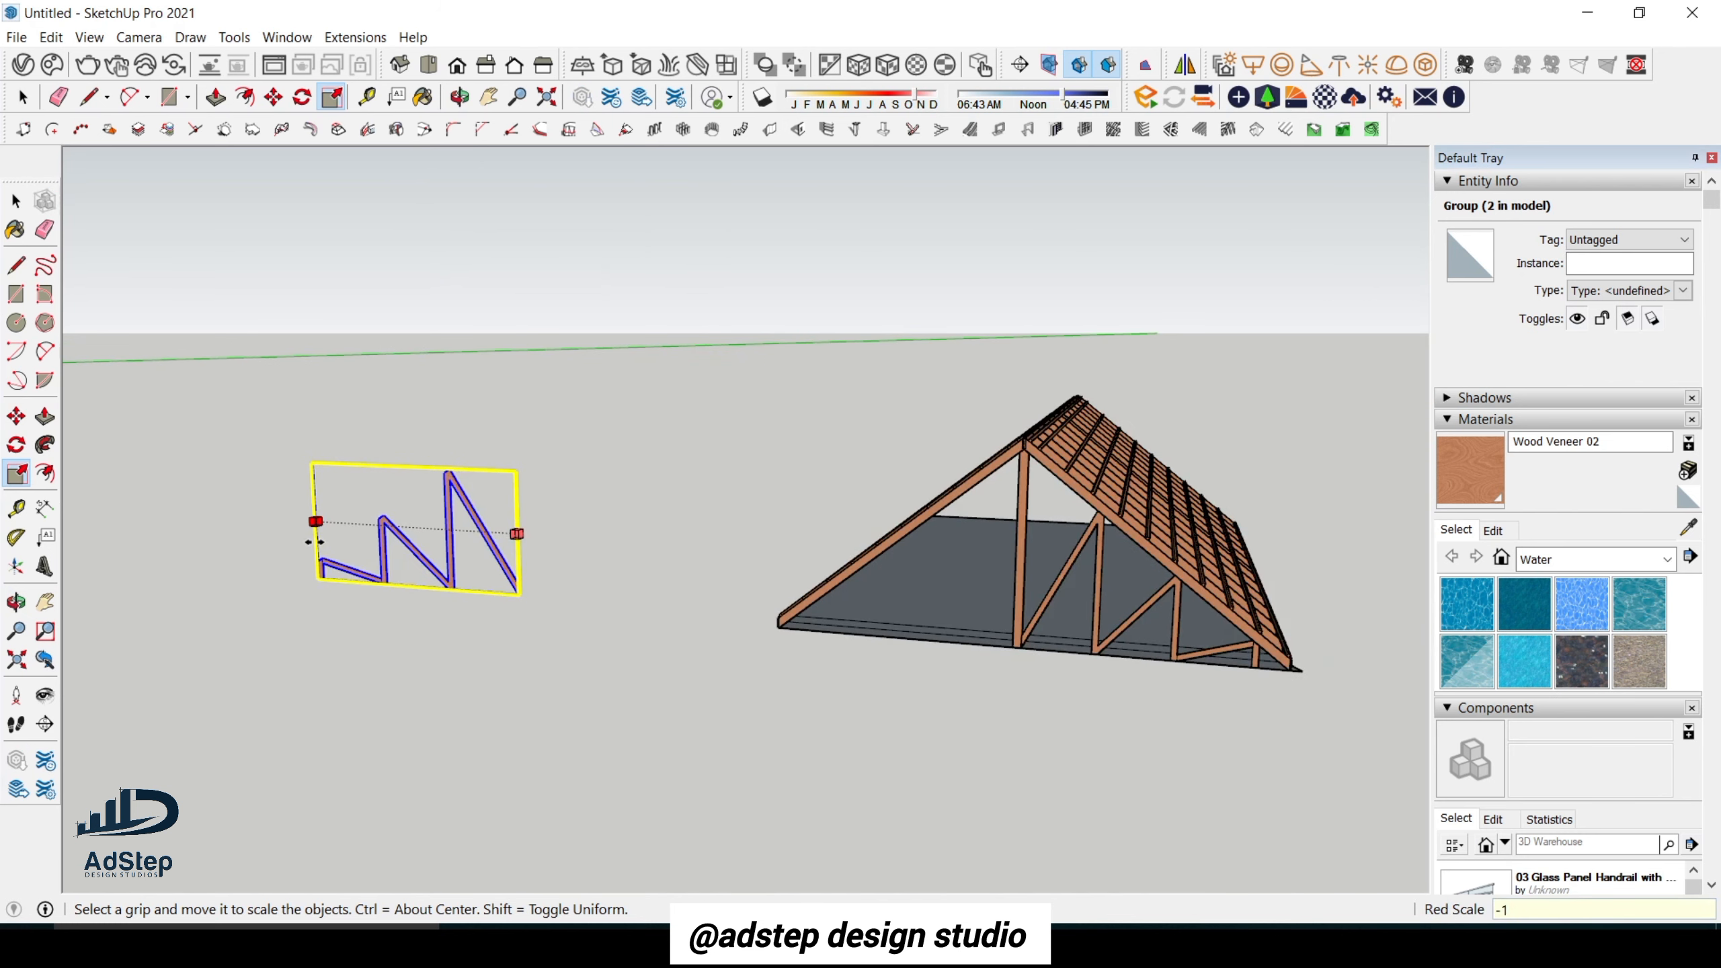
{"action": "key", "text": "Return"}
{"action": "key", "text": "space"}
Move the mirrored web member group by its lower inner corner to the king post's foot, filling the other half of the truss.
{"action": "scroll", "coordinate": [478, 601], "scroll_direction": "up", "scroll_amount": 2}
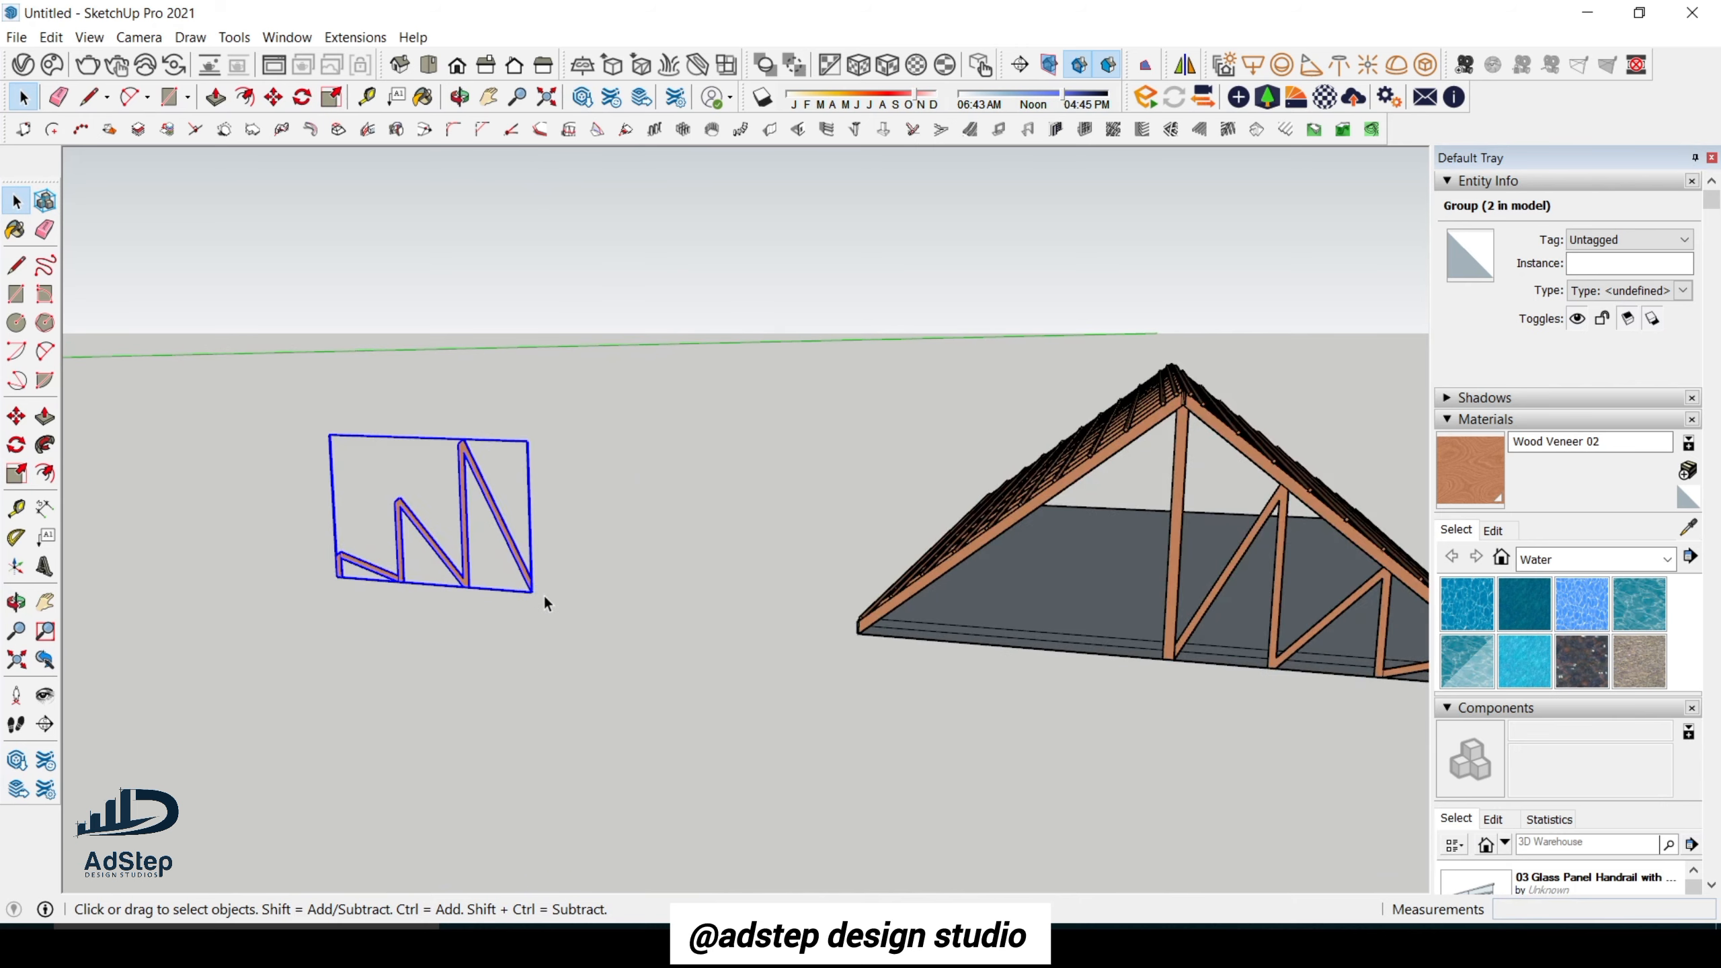
{"action": "scroll", "coordinate": [547, 604], "scroll_direction": "up", "scroll_amount": 4}
{"action": "key", "text": "m"}
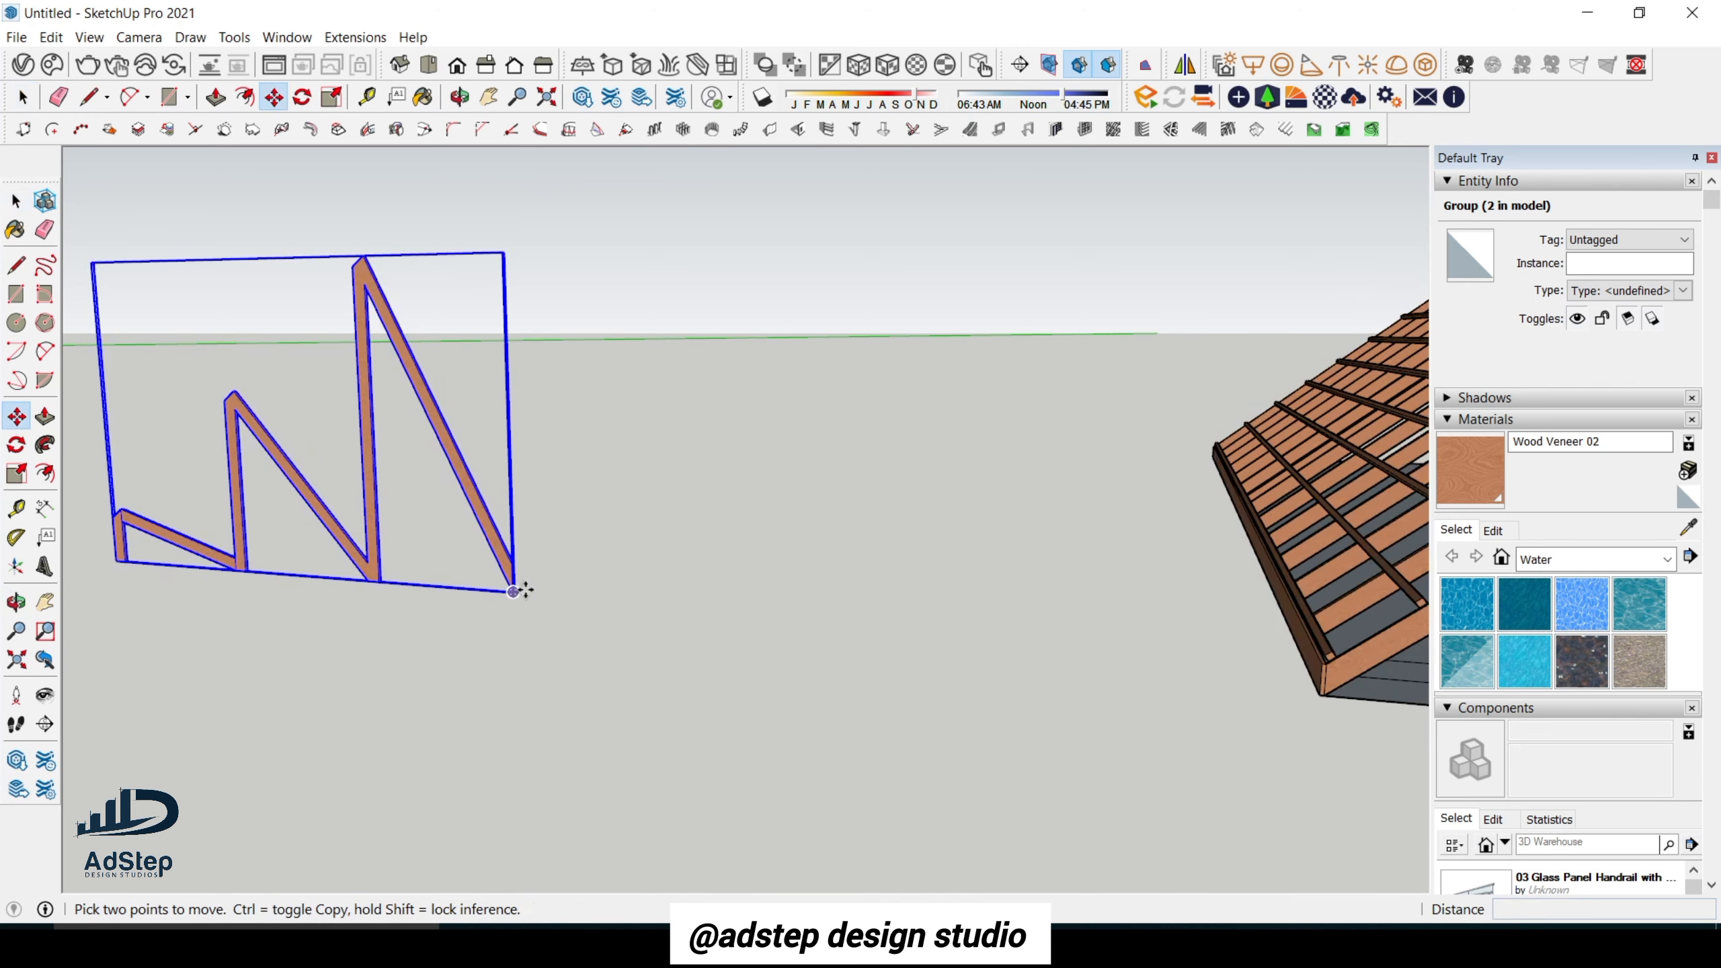
{"action": "scroll", "coordinate": [513, 592], "scroll_direction": "up", "scroll_amount": 3}
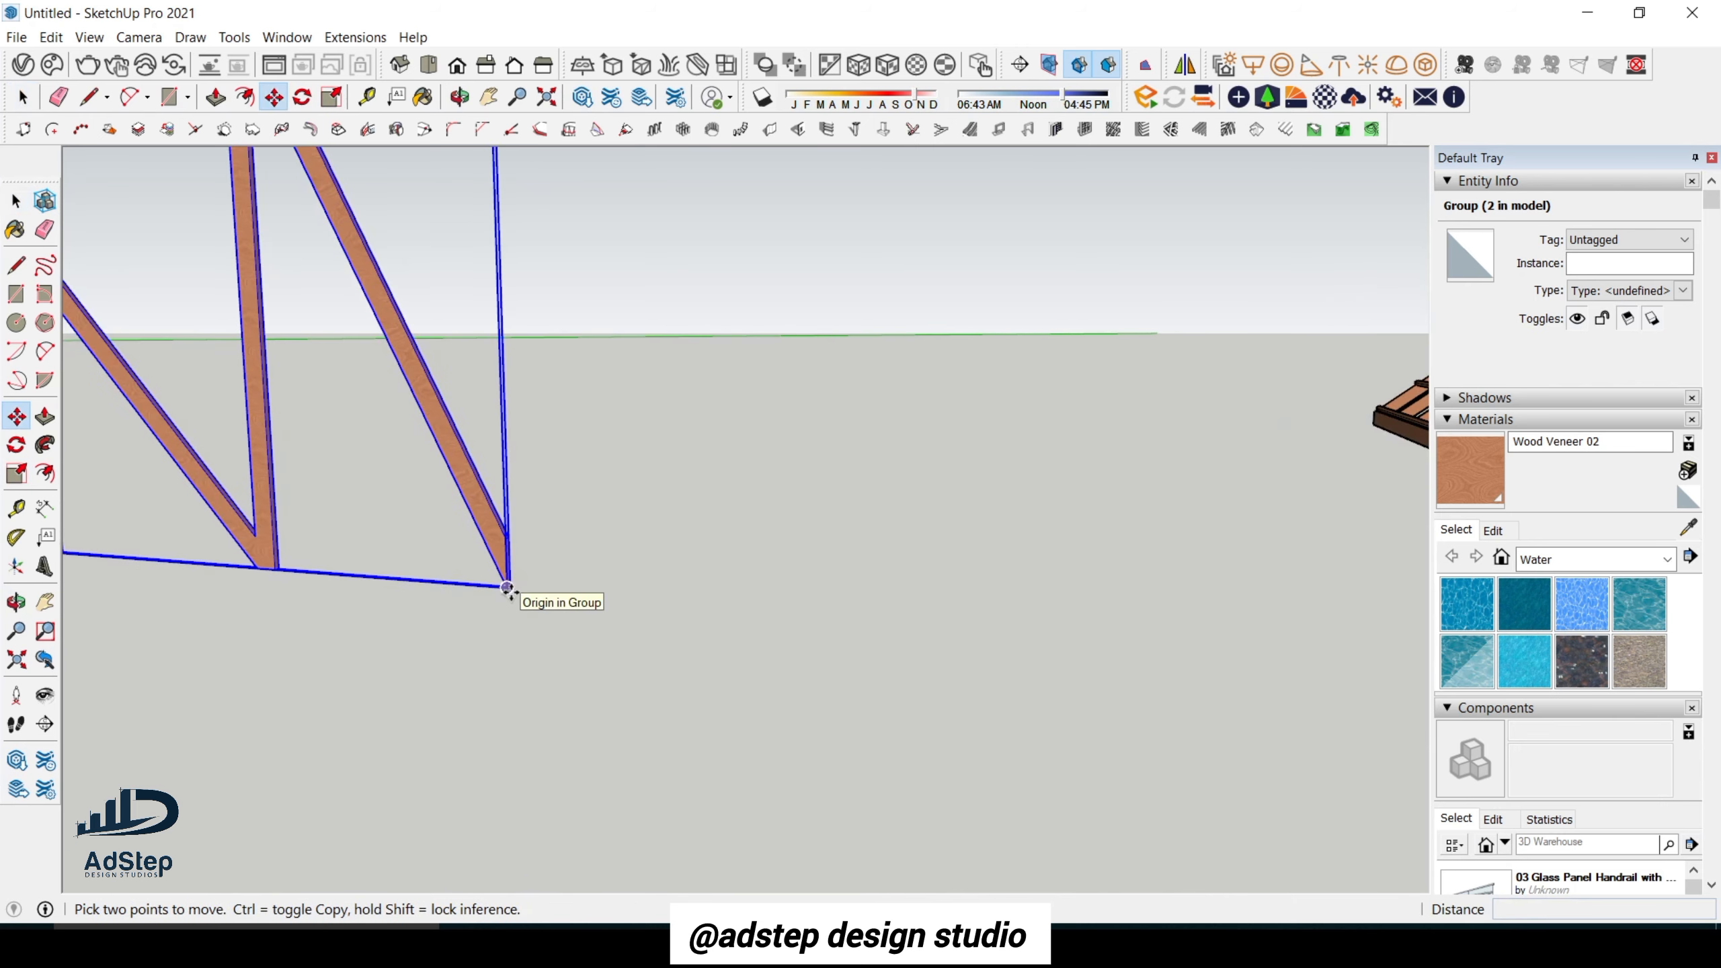
{"action": "scroll", "coordinate": [508, 588], "scroll_direction": "up", "scroll_amount": 2}
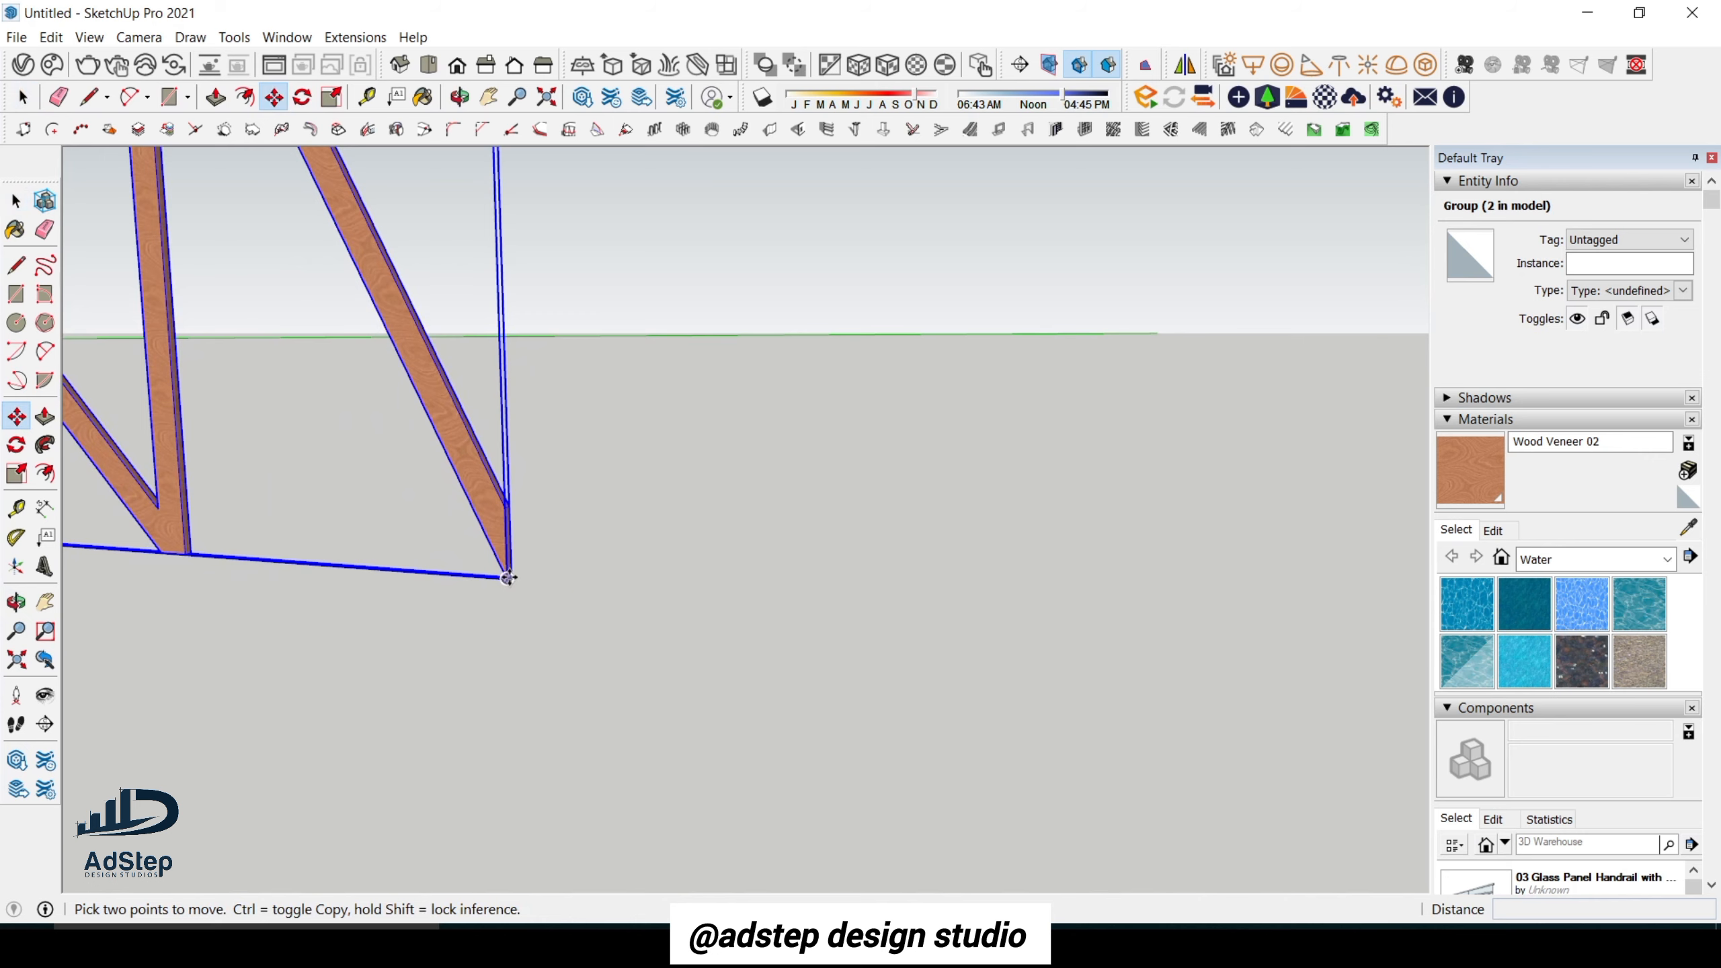
{"action": "left_click", "coordinate": [507, 581]}
{"action": "scroll", "coordinate": [508, 581], "scroll_direction": "down", "scroll_amount": 5}
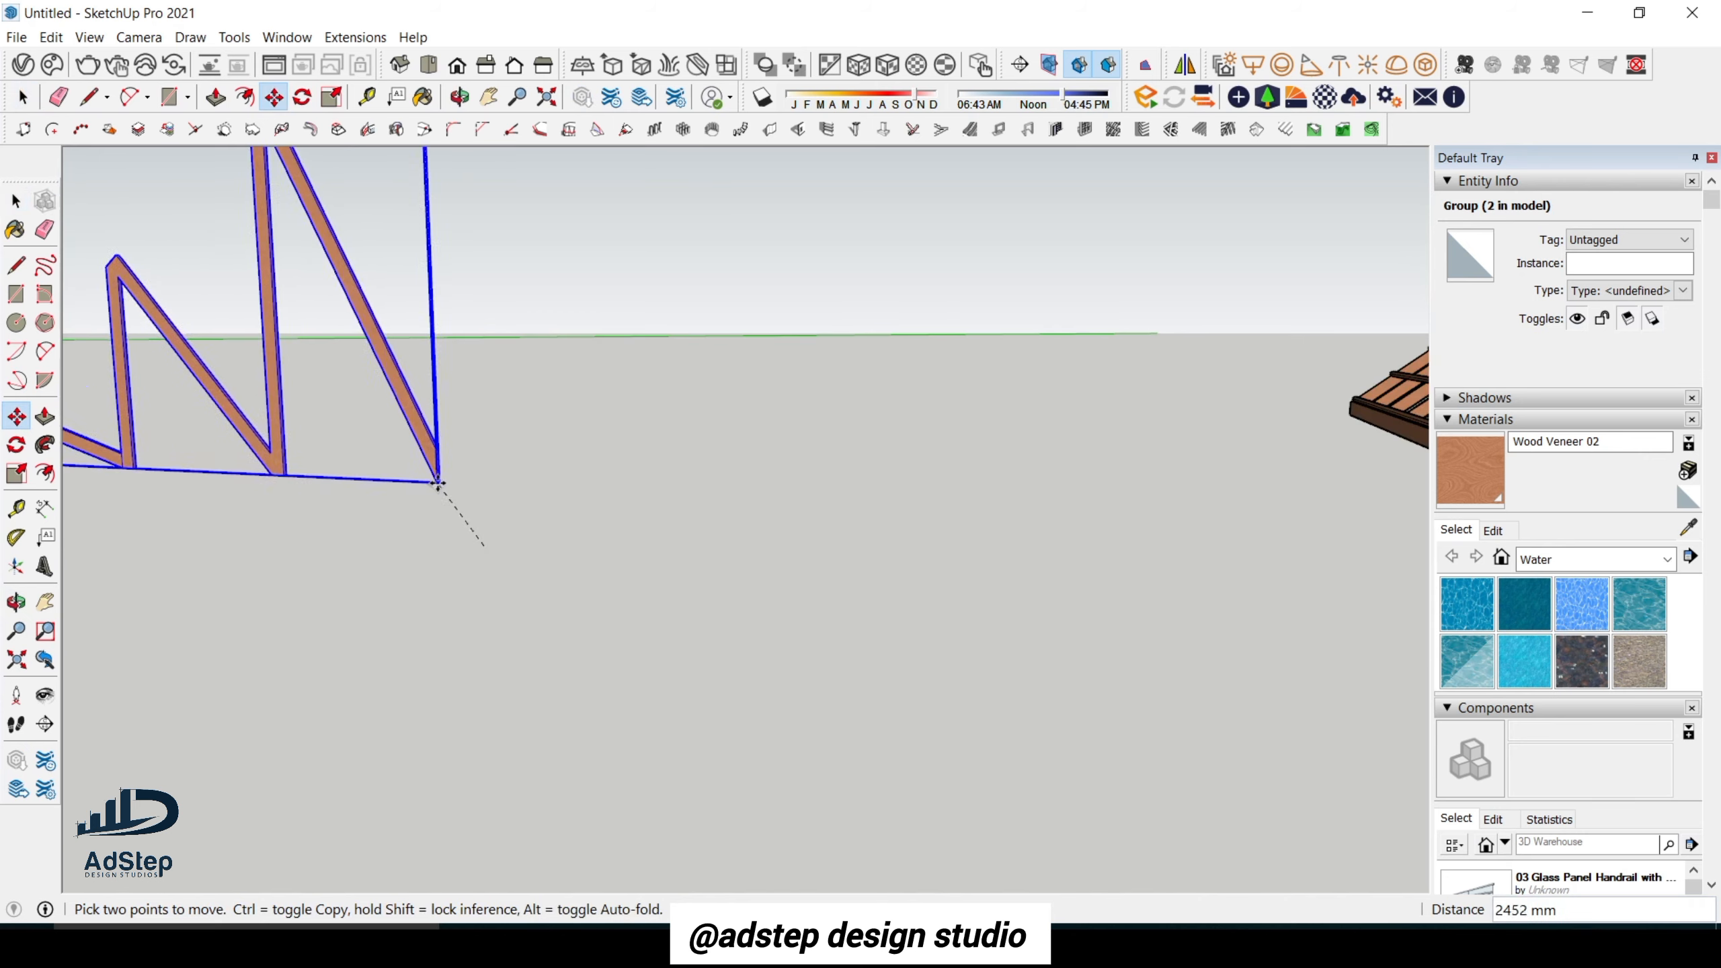
{"action": "scroll", "coordinate": [1020, 583], "scroll_direction": "up", "scroll_amount": 5}
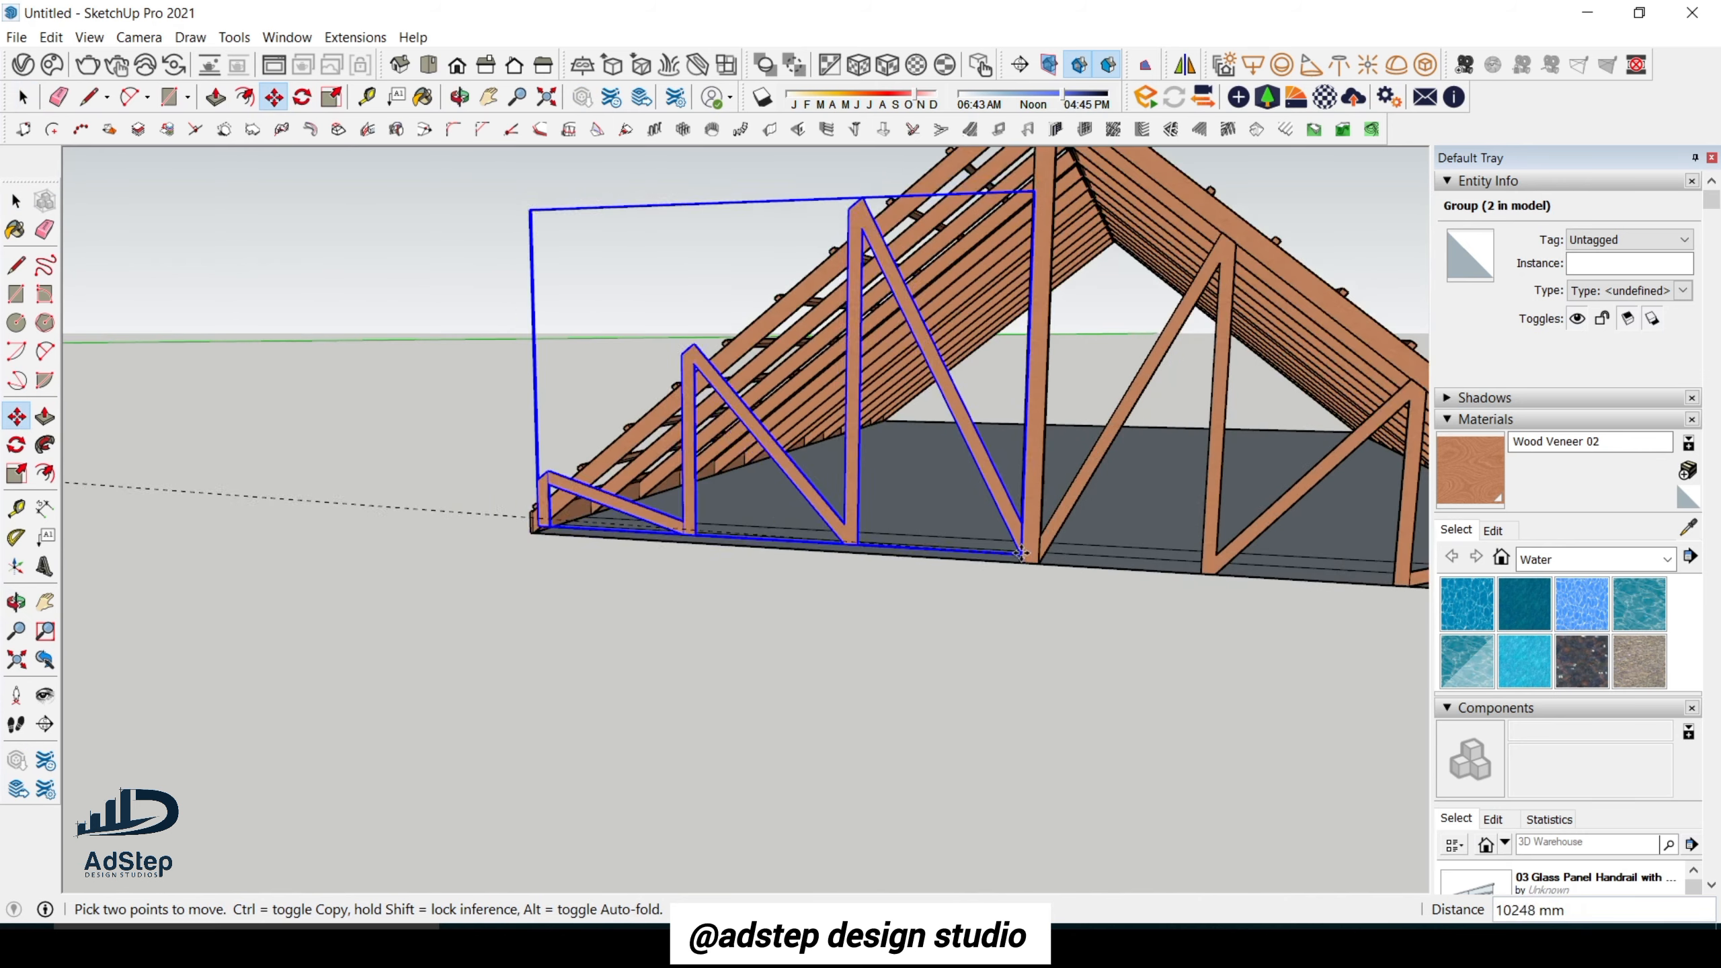
{"action": "scroll", "coordinate": [1023, 573], "scroll_direction": "up", "scroll_amount": 3}
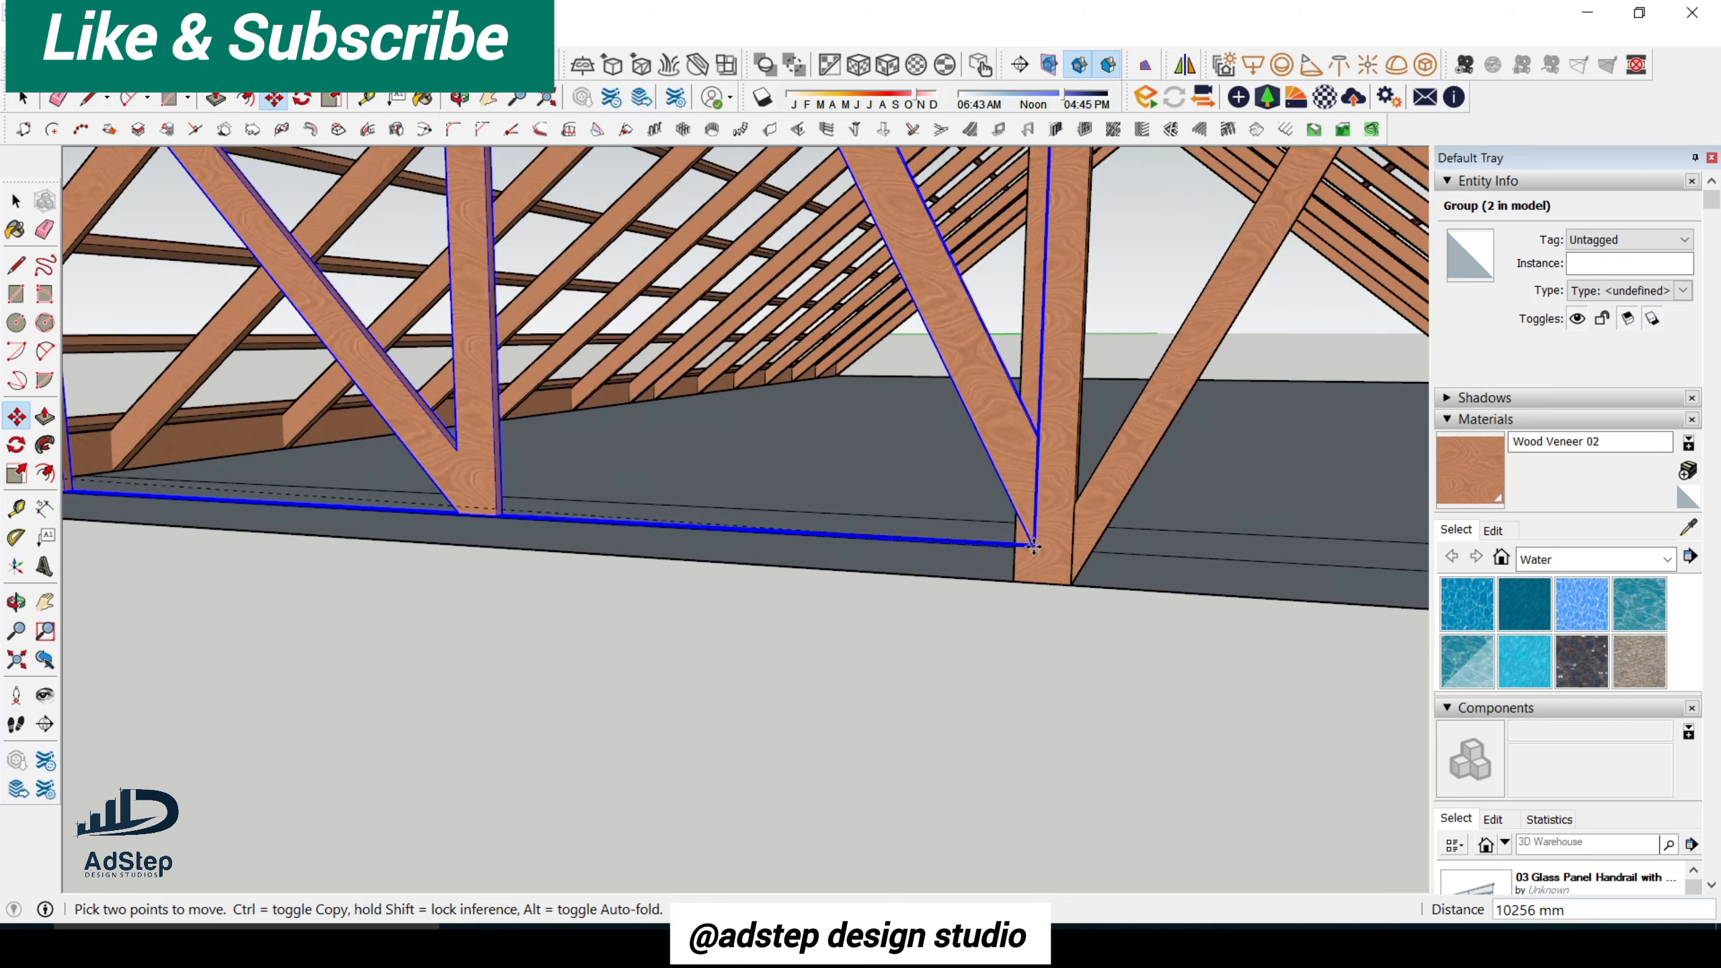
{"action": "middle_click_drag", "start_coordinate": [1023, 573], "coordinate": [983, 556]}
{"action": "scroll", "coordinate": [942, 543], "scroll_direction": "up", "scroll_amount": 3}
{"action": "left_click", "coordinate": [943, 544]}
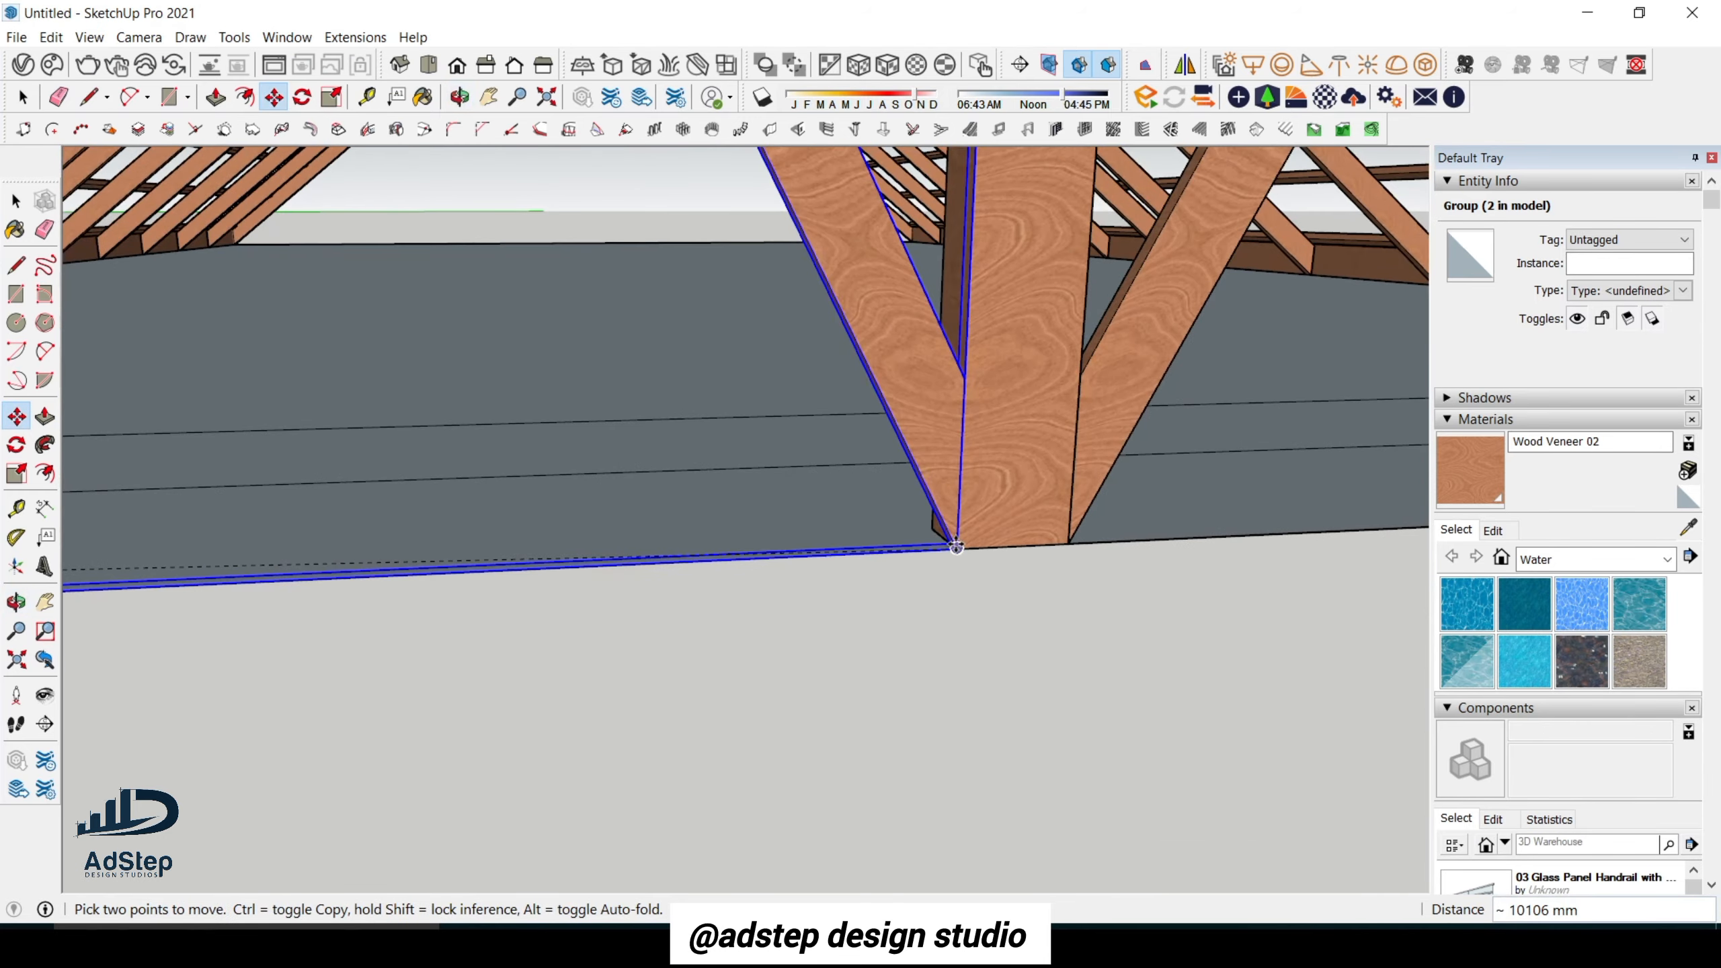
{"action": "scroll", "coordinate": [752, 532], "scroll_direction": "down", "scroll_amount": 5}
{"action": "scroll", "coordinate": [759, 535], "scroll_direction": "down", "scroll_amount": 5}
{"action": "key", "text": "space"}
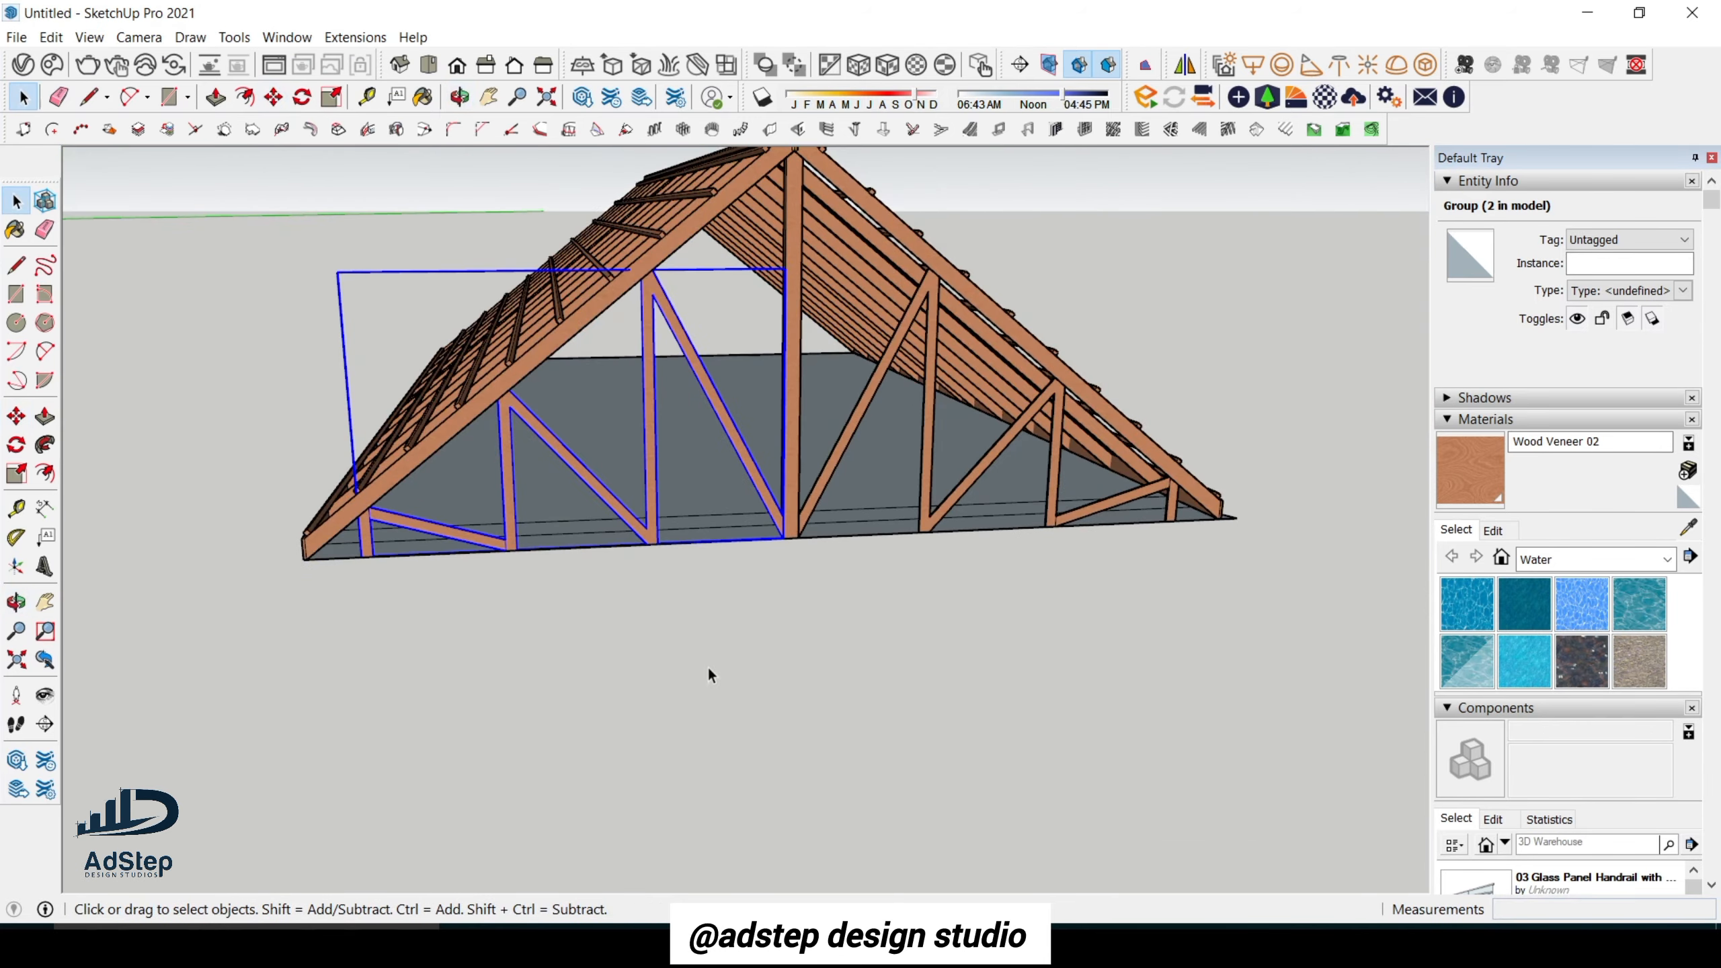
{"action": "left_click", "coordinate": [704, 658]}
Select the king post with both web member groups and move them about 509 mm inward from the floor's front edge along the green axis.
{"action": "middle_click_drag", "start_coordinate": [699, 639], "coordinate": [511, 670]}
{"action": "scroll", "coordinate": [627, 566], "scroll_direction": "up", "scroll_amount": 6}
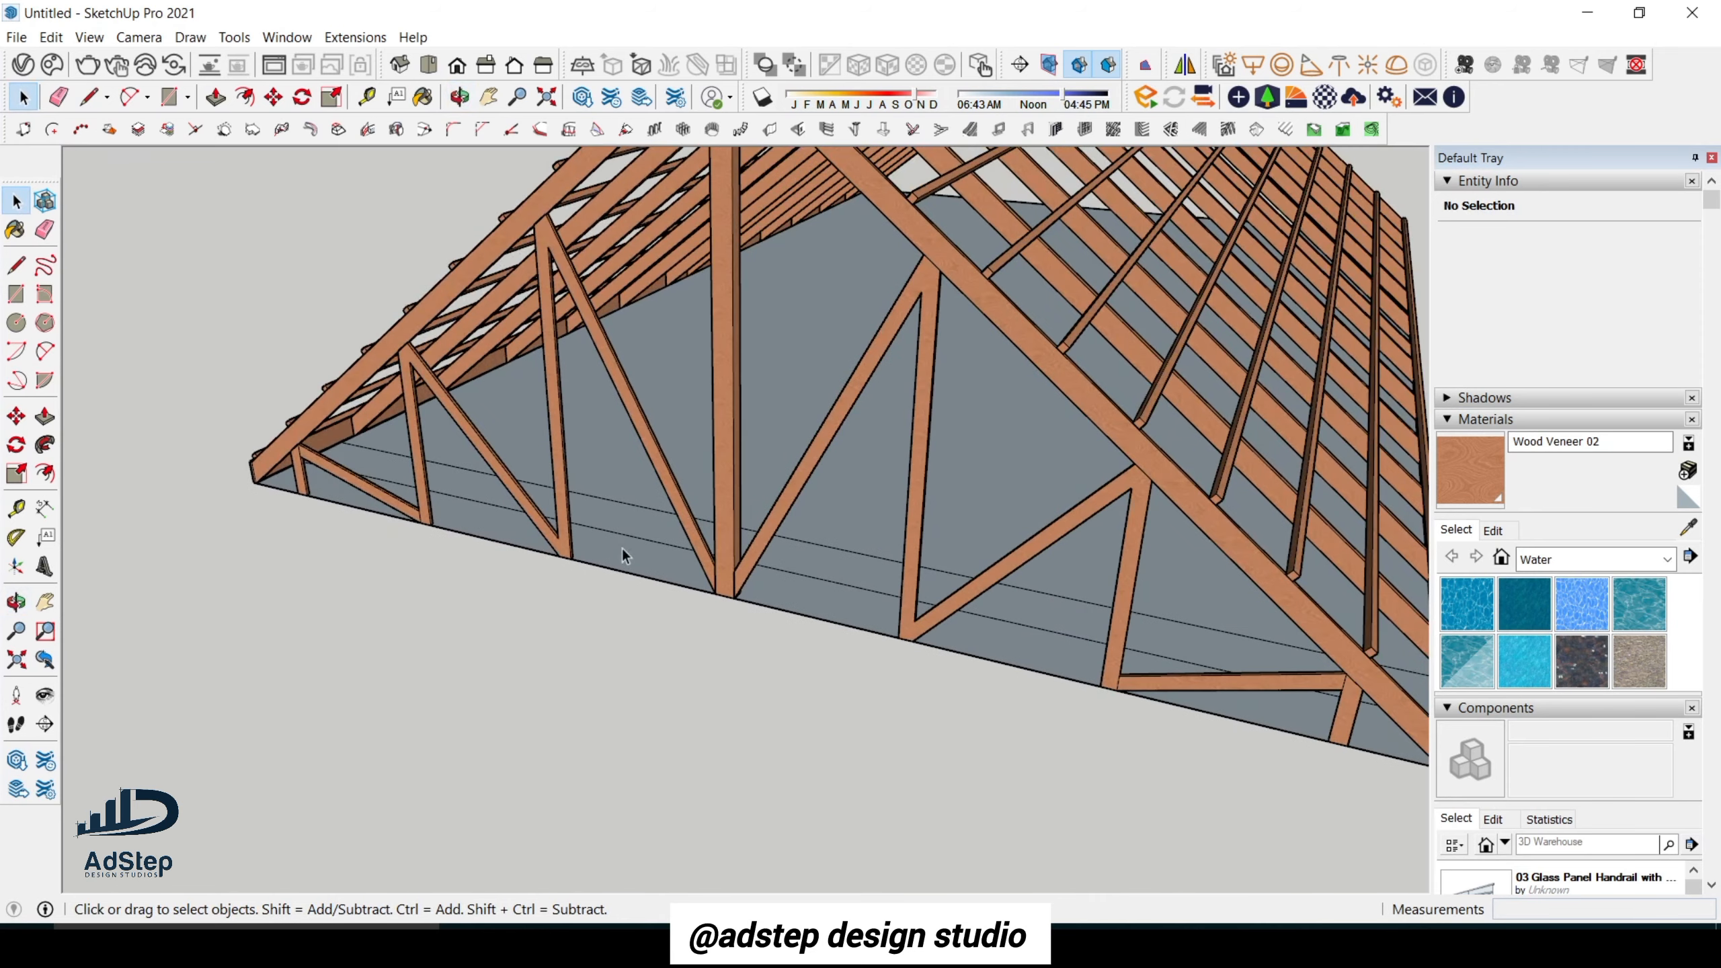
{"action": "left_click", "coordinate": [701, 566]}
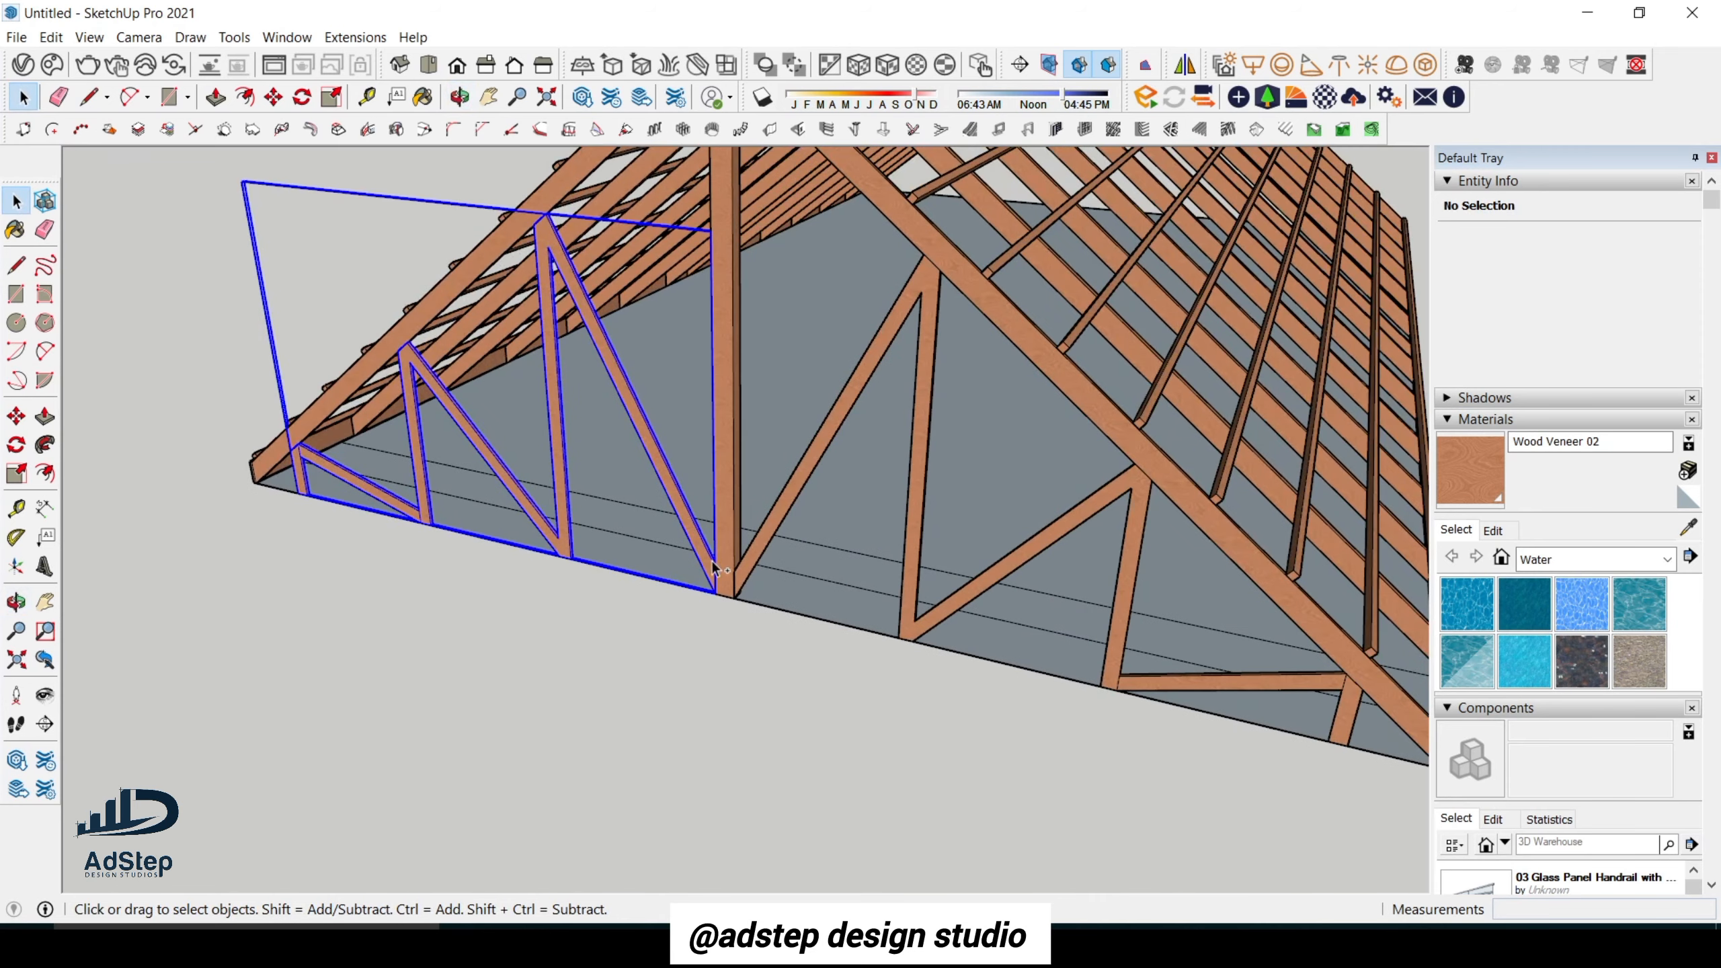
{"action": "left_click", "coordinate": [746, 564], "text": "shift"}
{"action": "scroll", "coordinate": [734, 548], "scroll_direction": "up", "scroll_amount": 4}
{"action": "left_click", "coordinate": [733, 589], "text": "shift"}
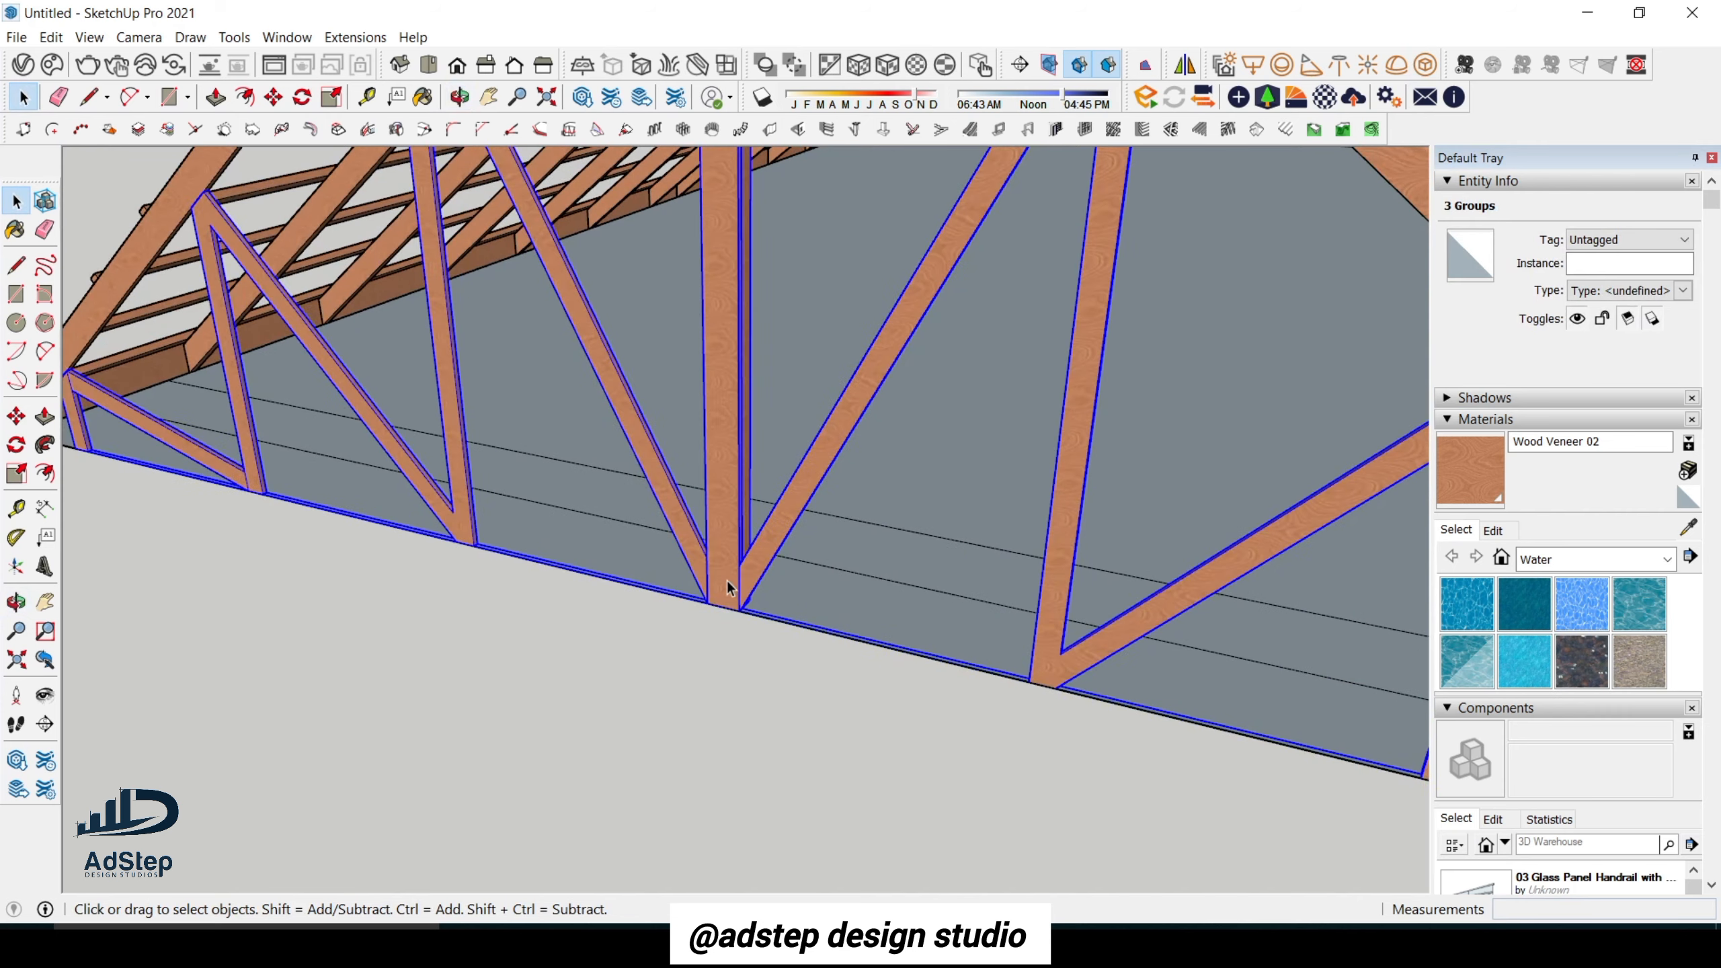
{"action": "key", "text": "m"}
{"action": "left_click", "coordinate": [741, 611]}
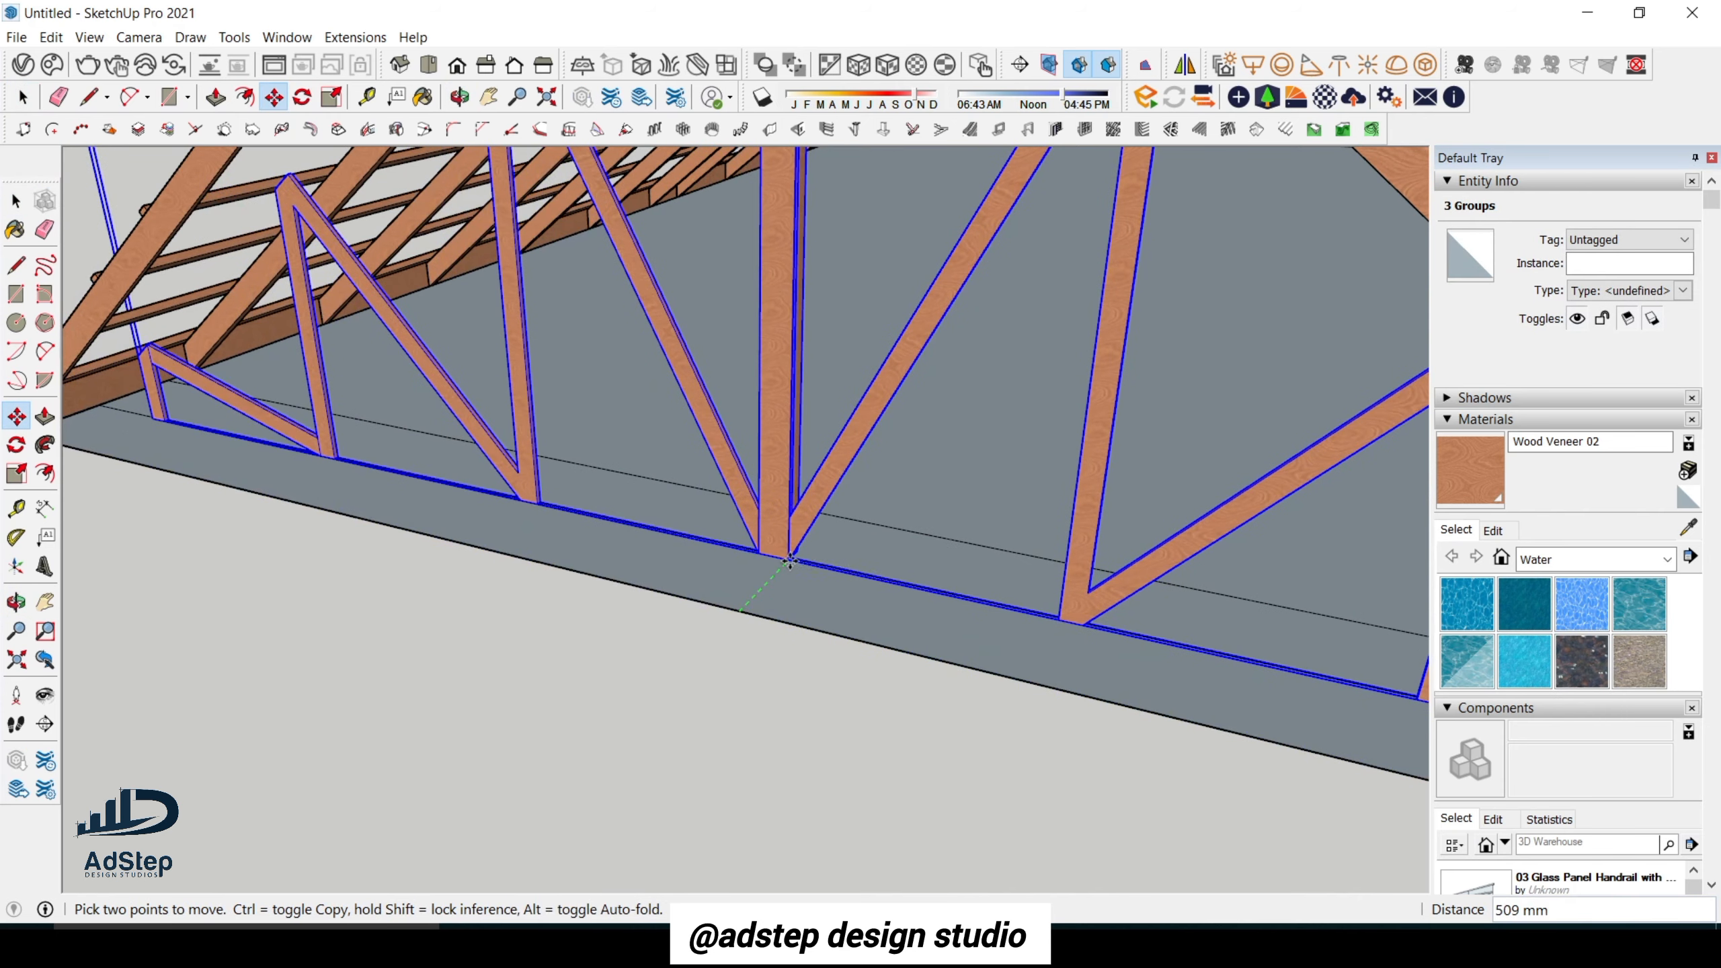
{"action": "left_click", "coordinate": [796, 561]}
{"action": "key", "text": "space"}
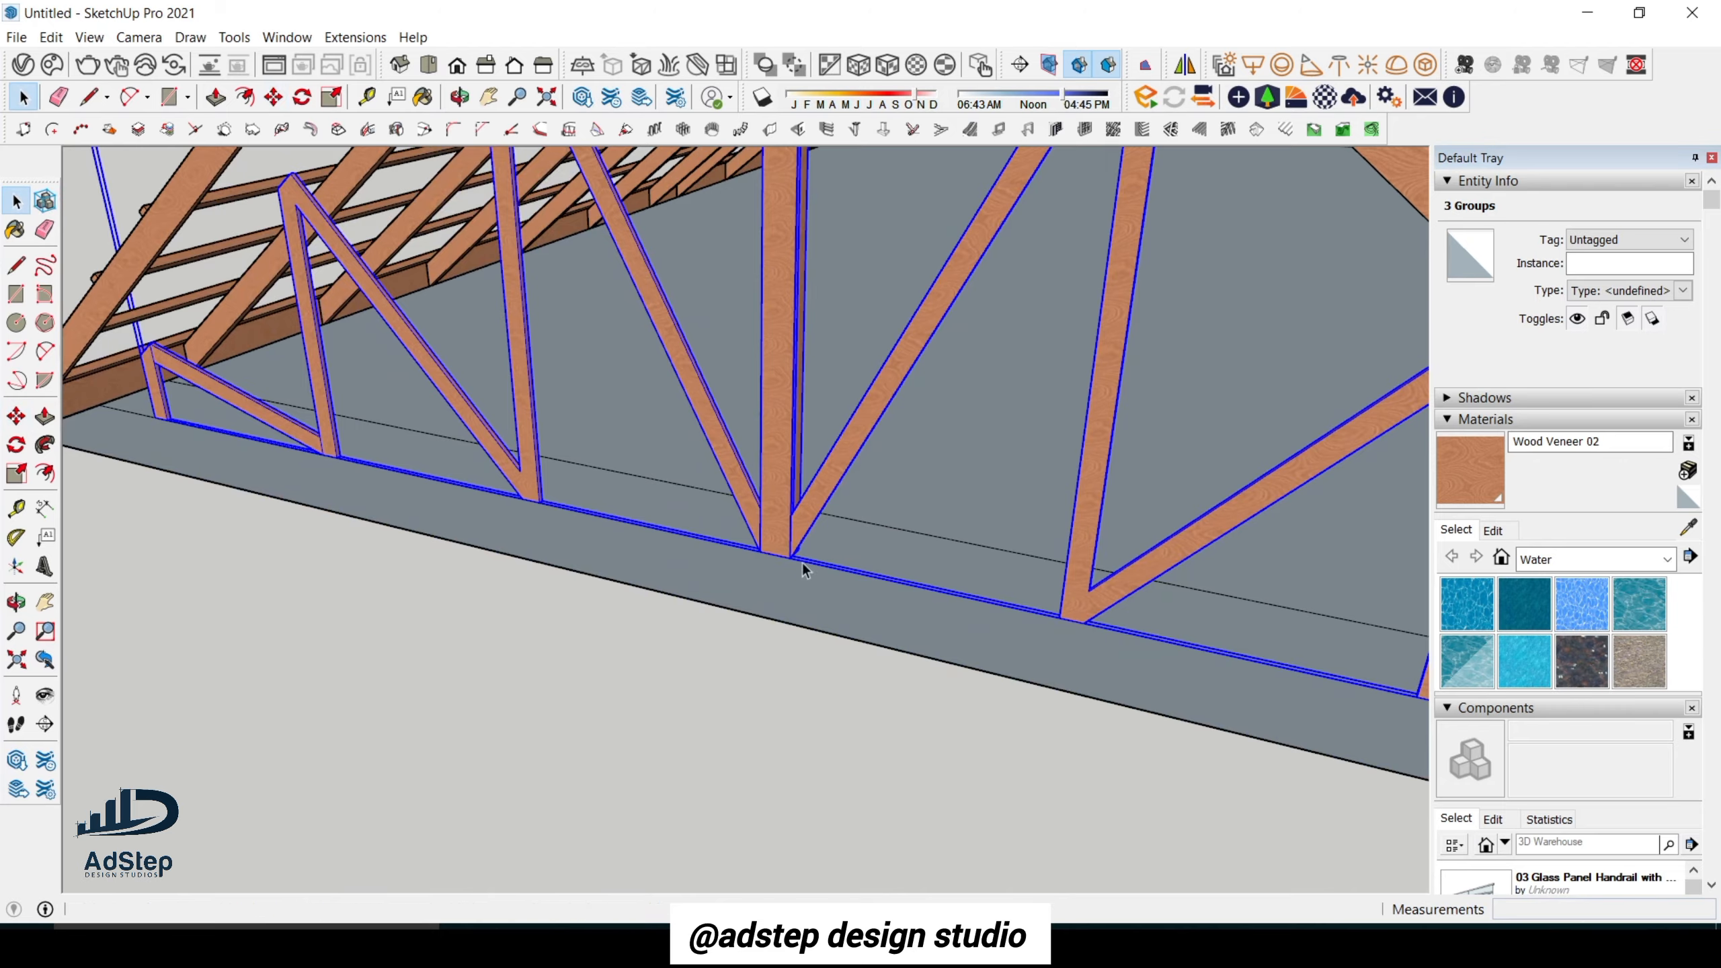
Examine the set-back position of the truss members relative to the rafters and the floor's front edge.
{"action": "scroll", "coordinate": [804, 565], "scroll_direction": "down", "scroll_amount": 6}
{"action": "middle_click_drag", "start_coordinate": [839, 566], "coordinate": [820, 505]}
{"action": "scroll", "coordinate": [821, 502], "scroll_direction": "up", "scroll_amount": 2}
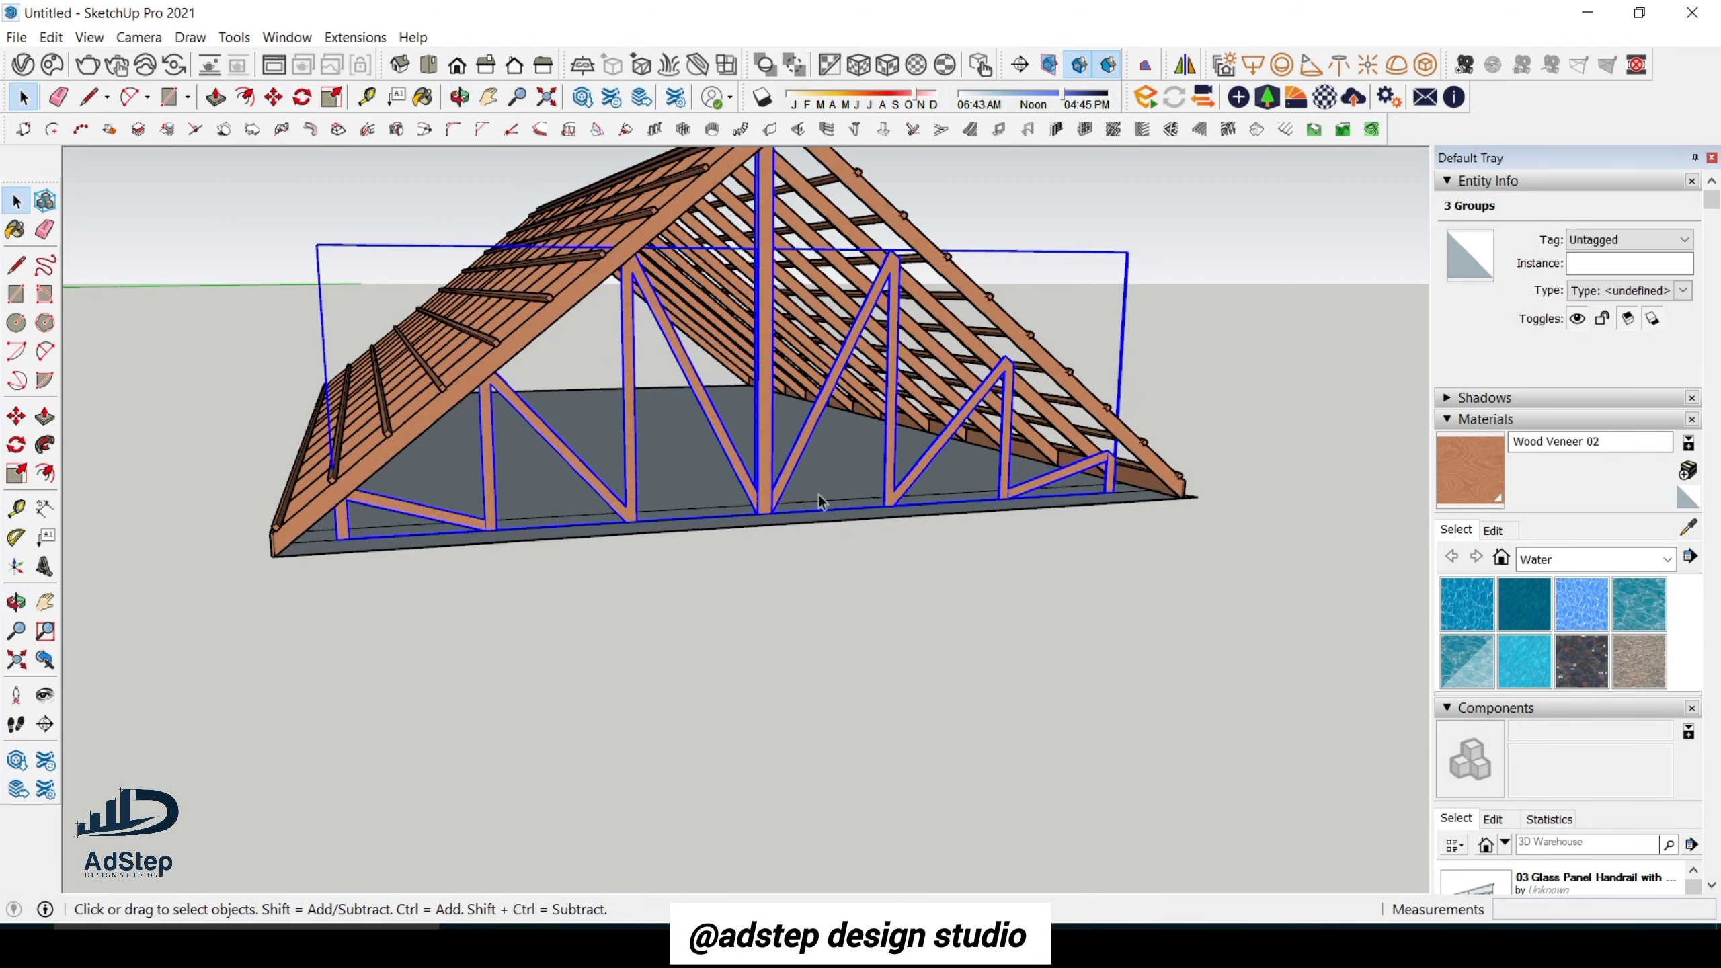
{"action": "scroll", "coordinate": [344, 525], "scroll_direction": "up", "scroll_amount": 2}
{"action": "left_click", "coordinate": [373, 565]}
{"action": "scroll", "coordinate": [494, 573], "scroll_direction": "down", "scroll_amount": 4}
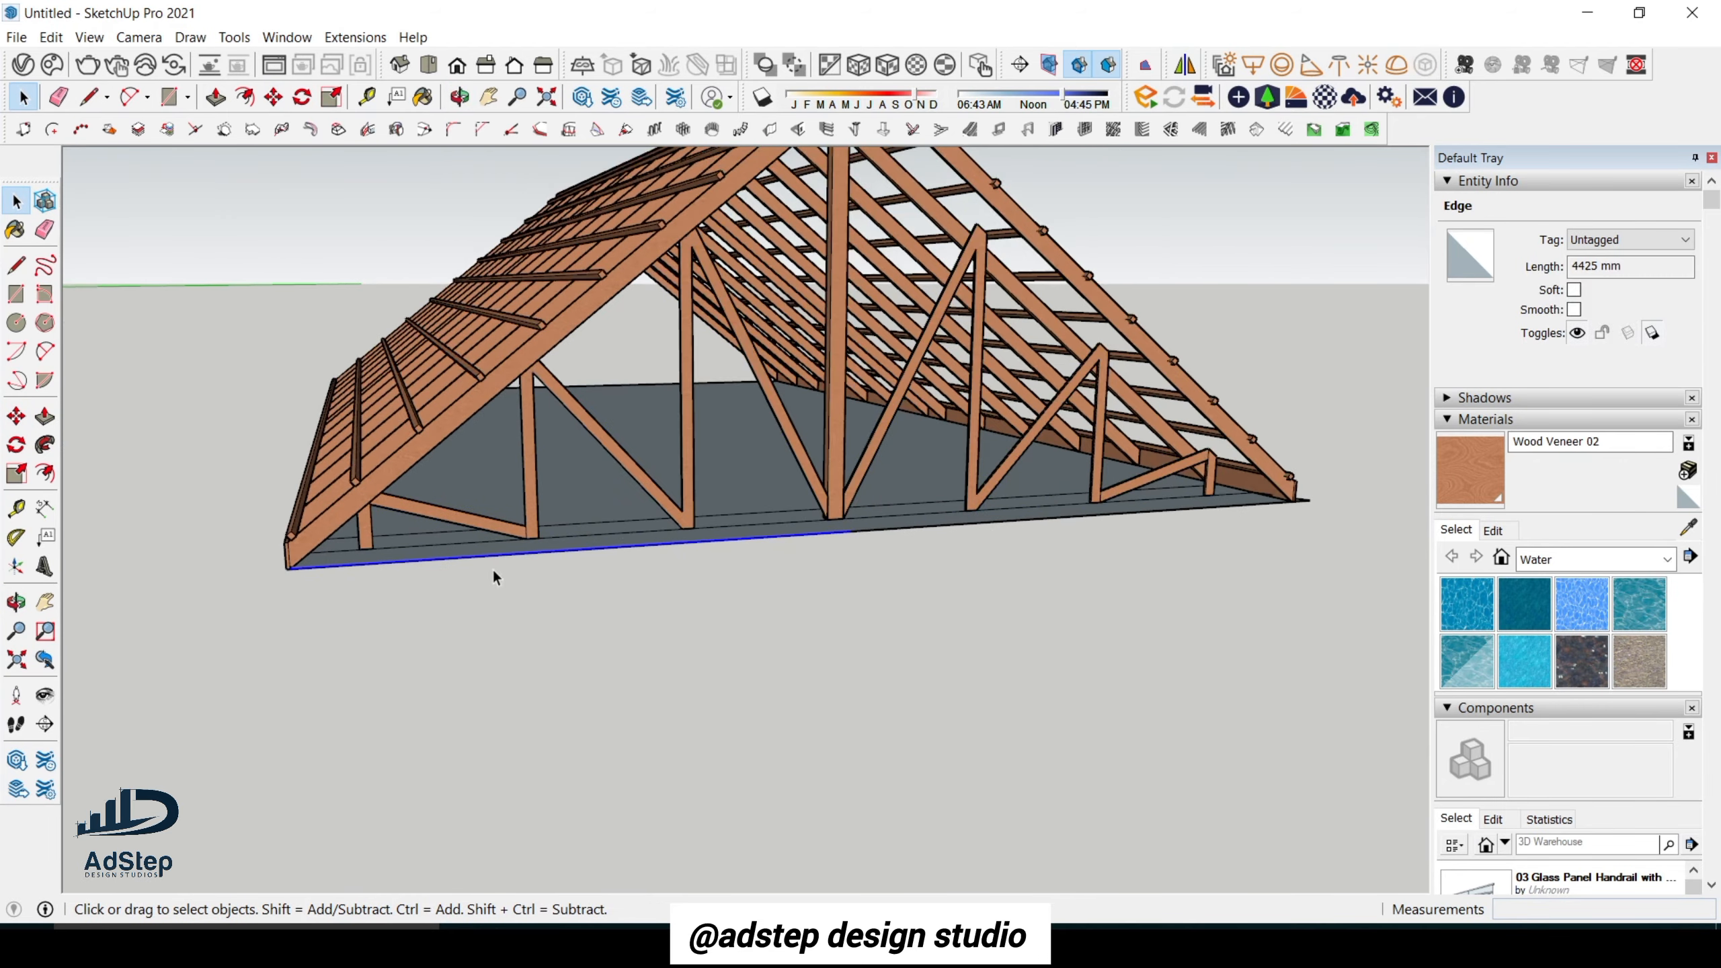
{"action": "middle_click_drag", "start_coordinate": [702, 501], "coordinate": [571, 545]}
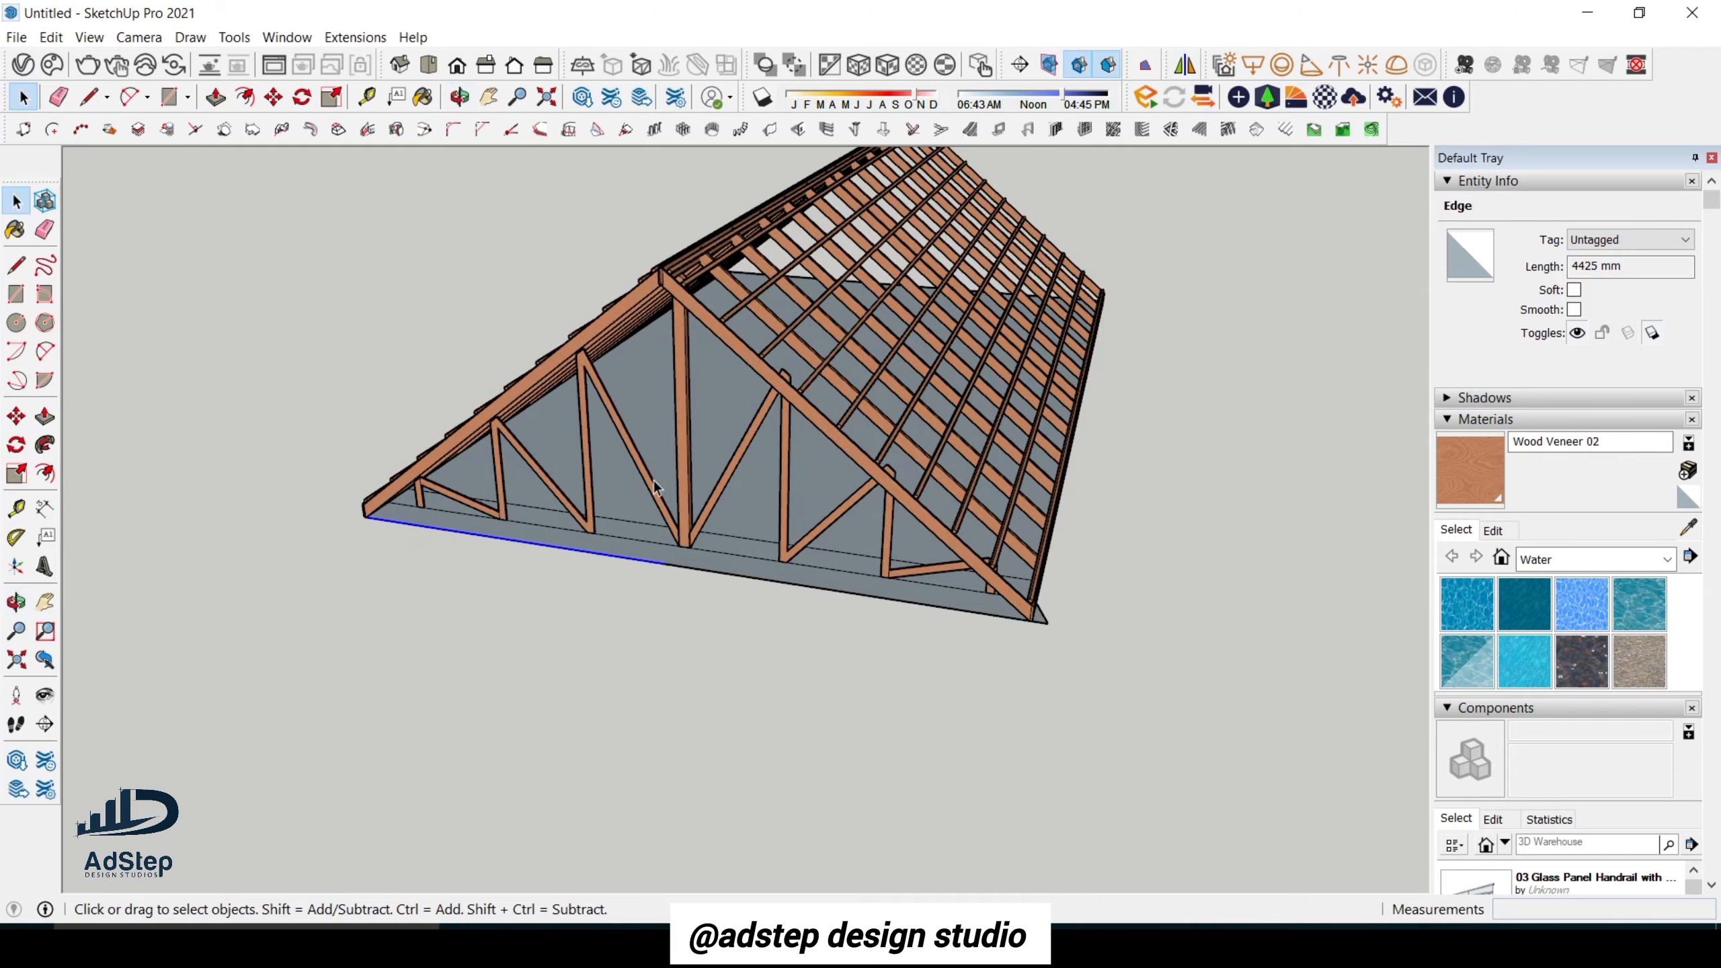
{"action": "middle_click_drag", "start_coordinate": [655, 487], "coordinate": [737, 462]}
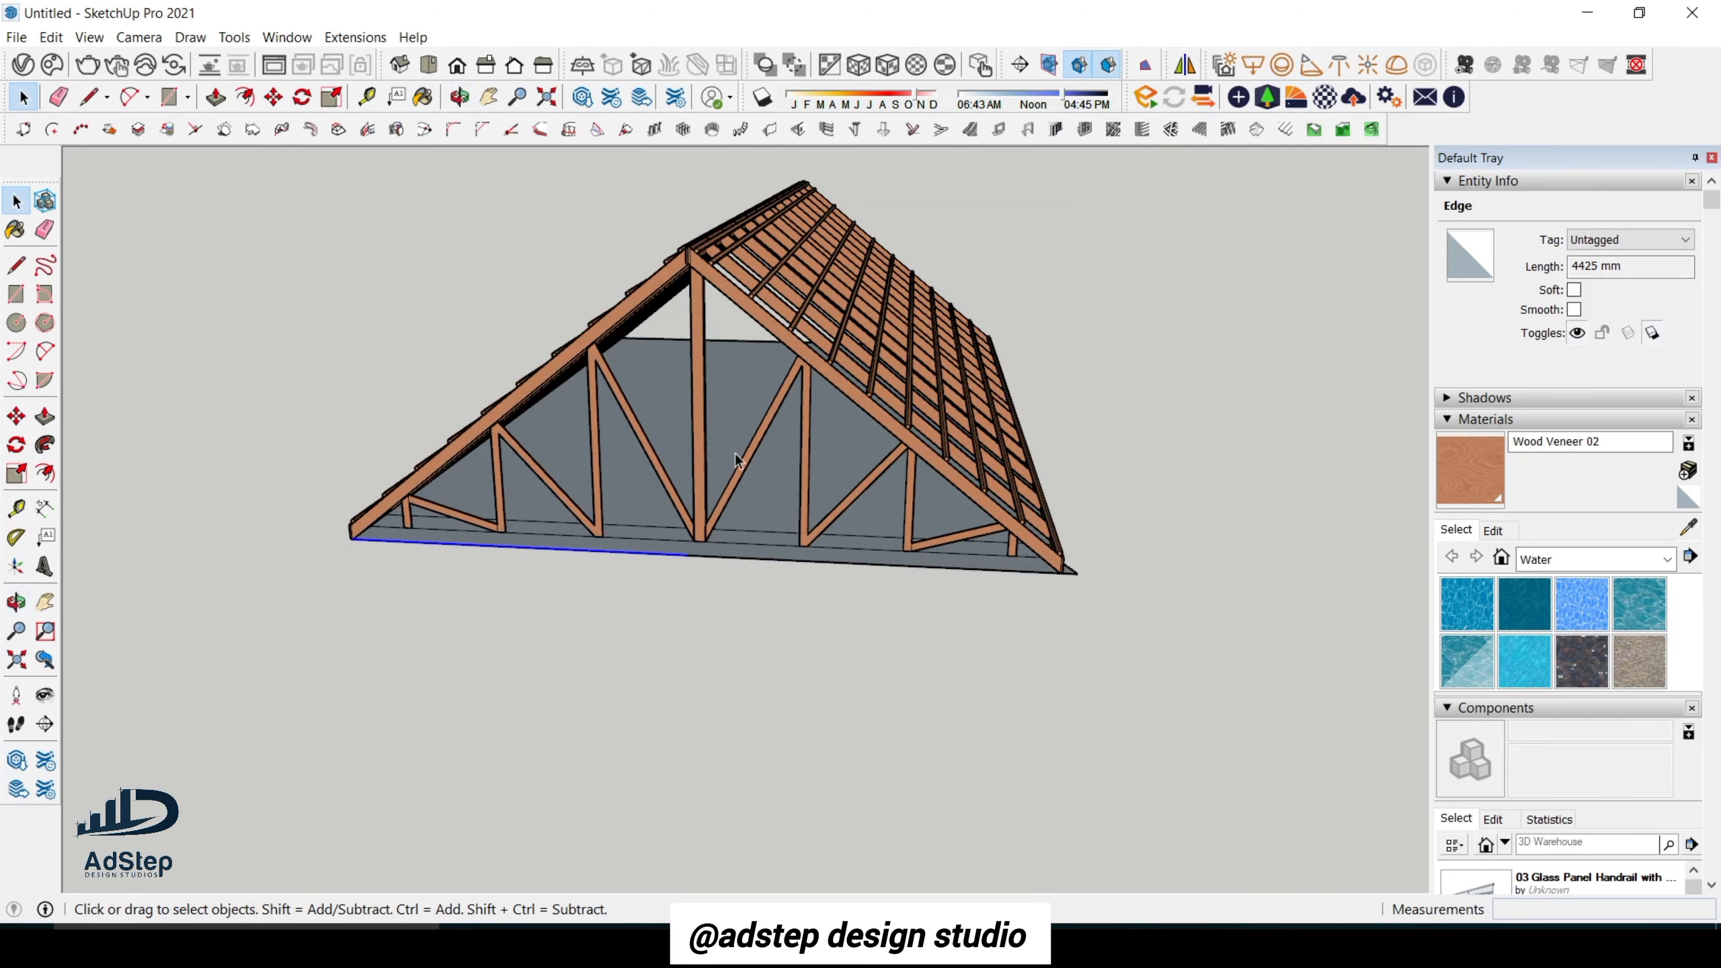
{"action": "scroll", "coordinate": [706, 285], "scroll_direction": "up", "scroll_amount": 6}
{"action": "scroll", "coordinate": [756, 327], "scroll_direction": "down", "scroll_amount": 7}
{"action": "middle_click_drag", "start_coordinate": [864, 478], "coordinate": [604, 603]}
{"action": "scroll", "coordinate": [751, 610], "scroll_direction": "up", "scroll_amount": 5}
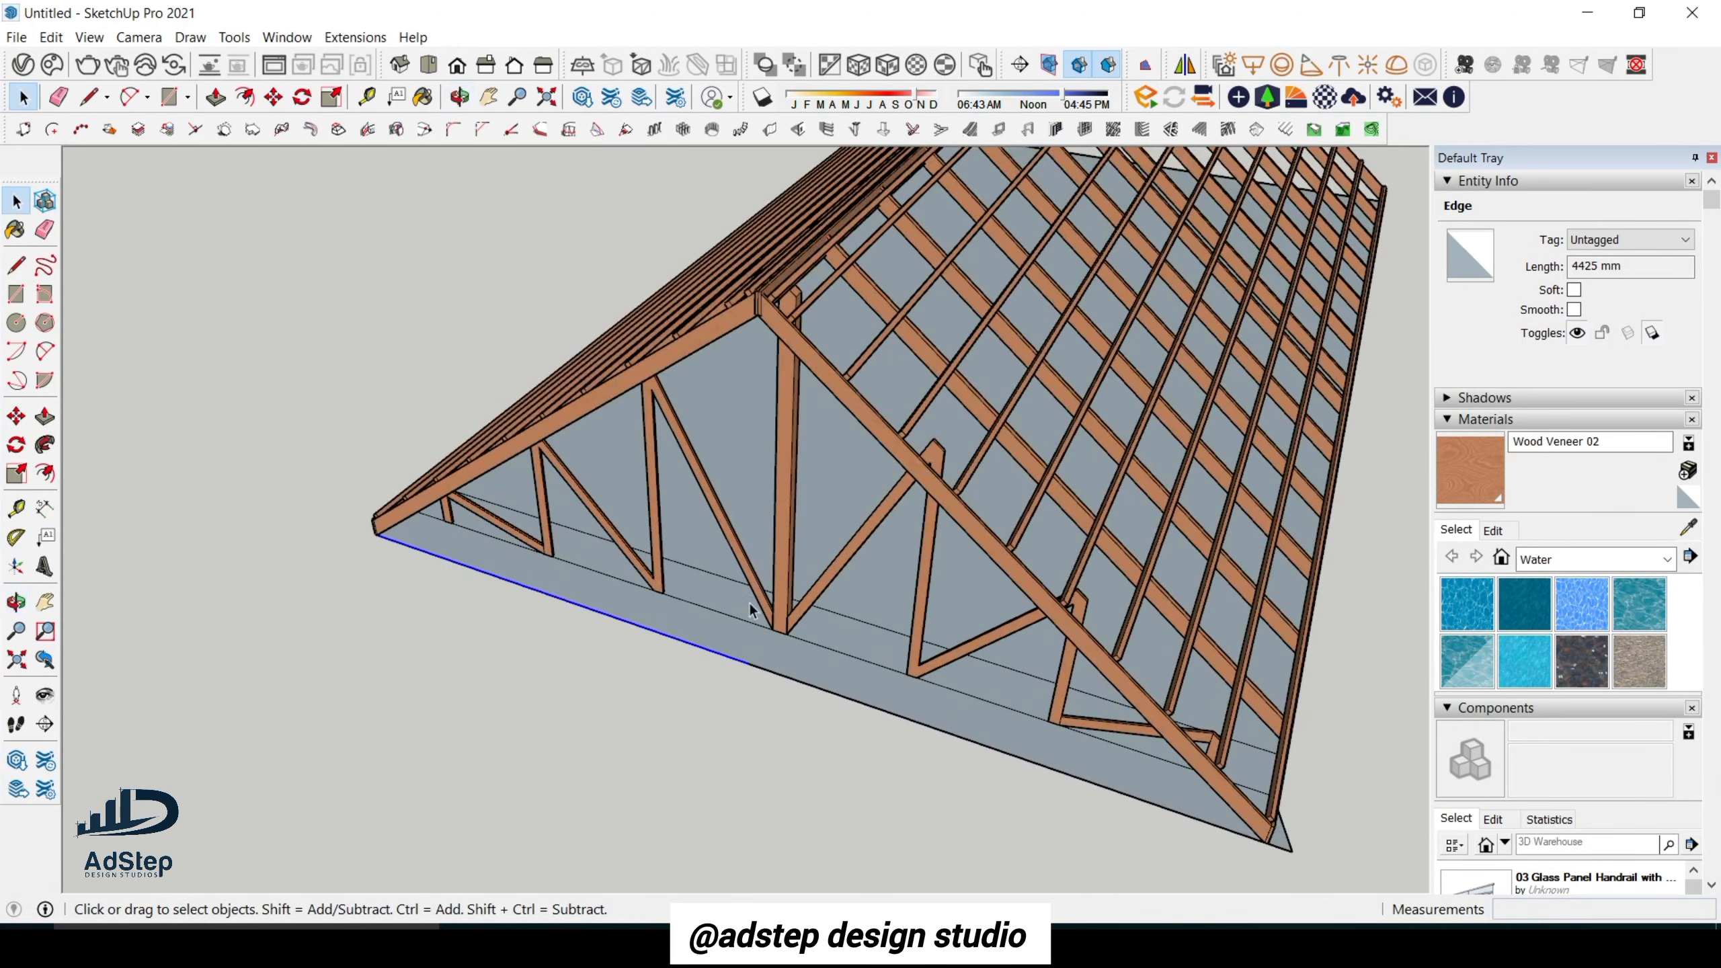
Undo the inward move of the king post and both web member groups, and leave nothing selected.
{"action": "scroll", "coordinate": [751, 610], "scroll_direction": "up", "scroll_amount": 4}
{"action": "left_click", "coordinate": [773, 652]}
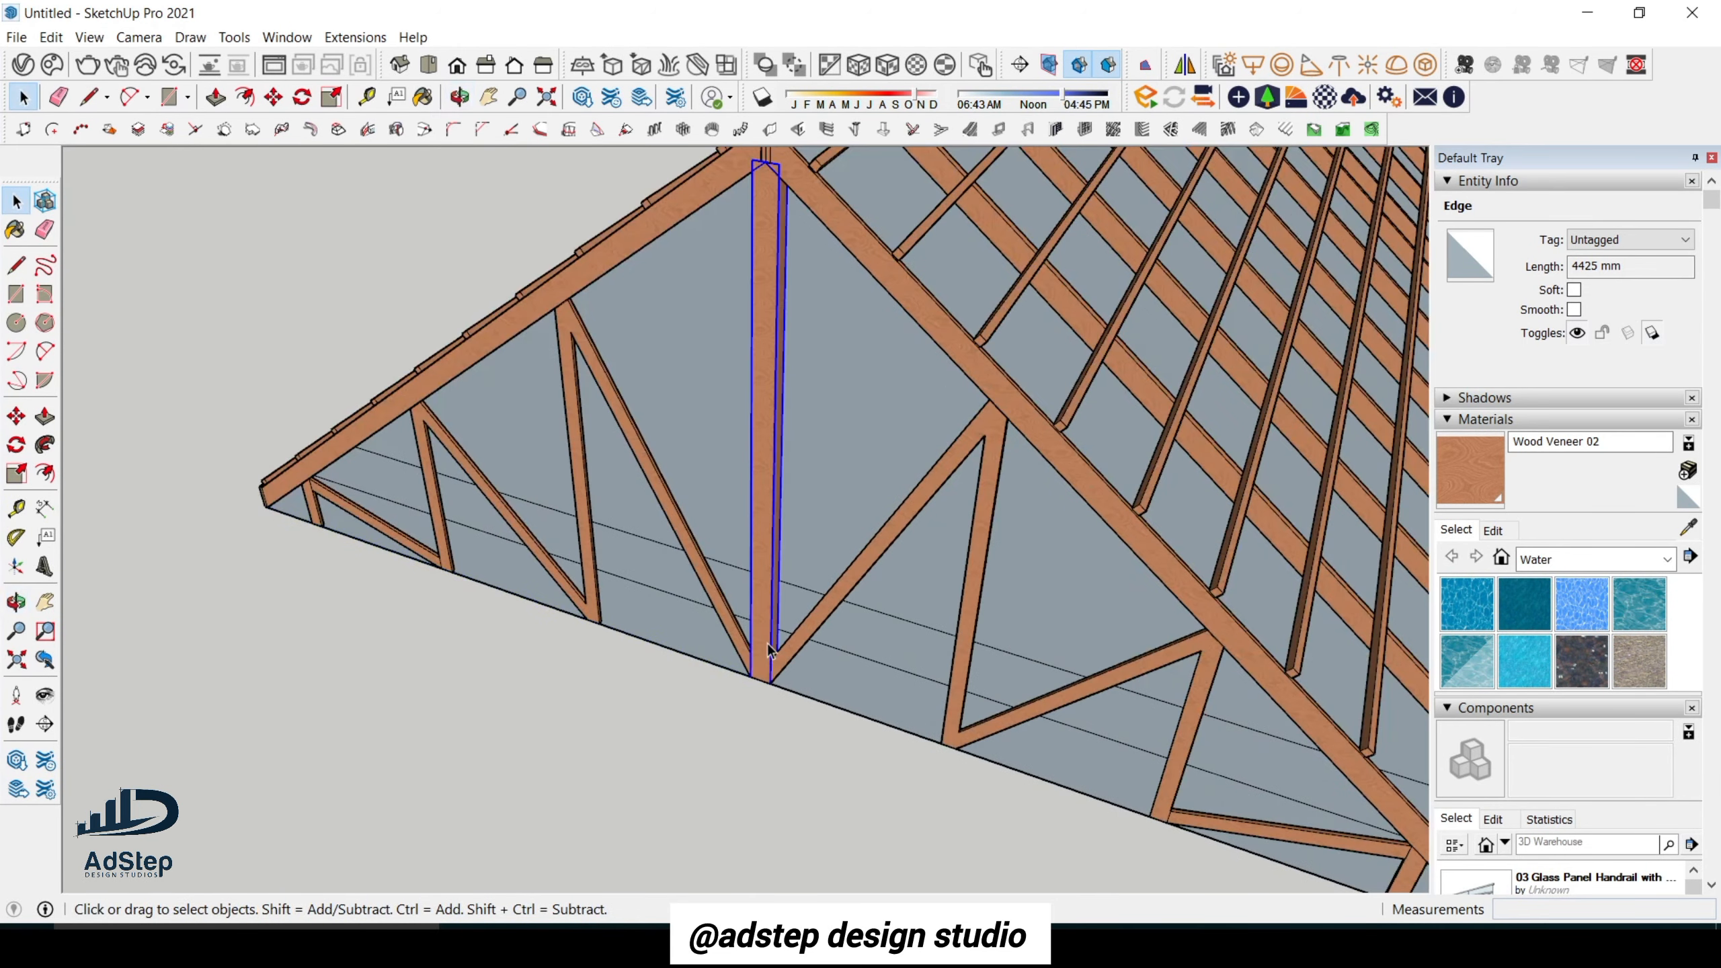
{"action": "scroll", "coordinate": [757, 515], "scroll_direction": "down", "scroll_amount": 5}
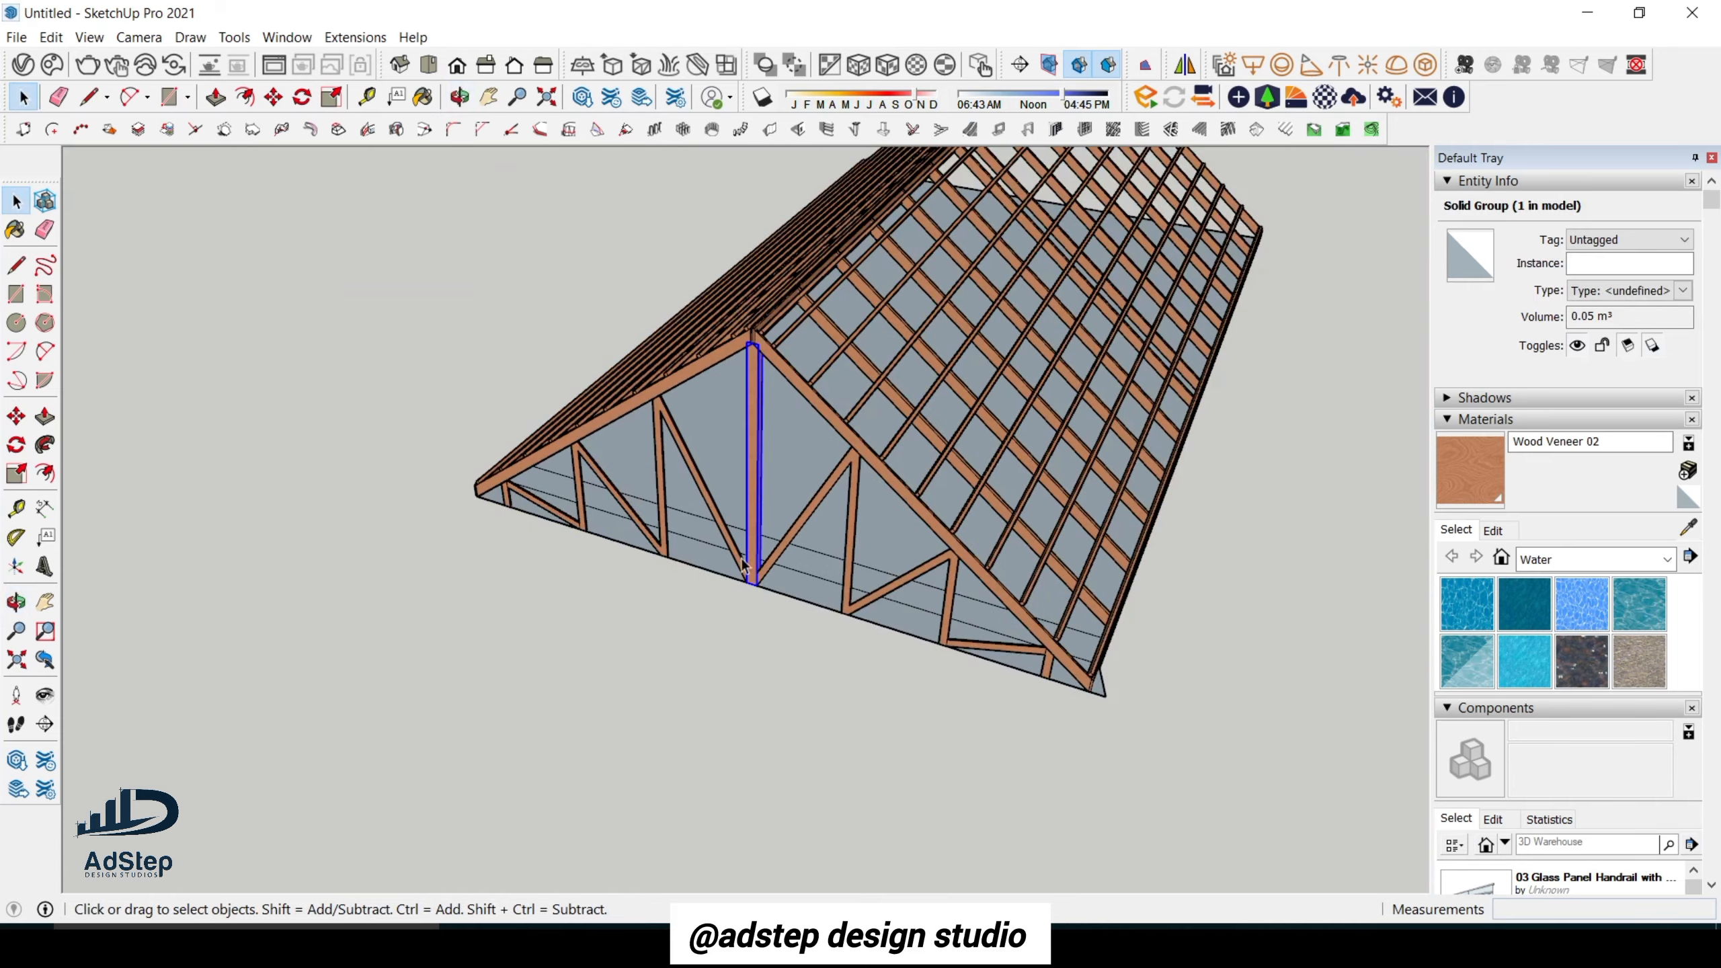
{"action": "left_click", "coordinate": [730, 657]}
{"action": "scroll", "coordinate": [741, 562], "scroll_direction": "up", "scroll_amount": 3}
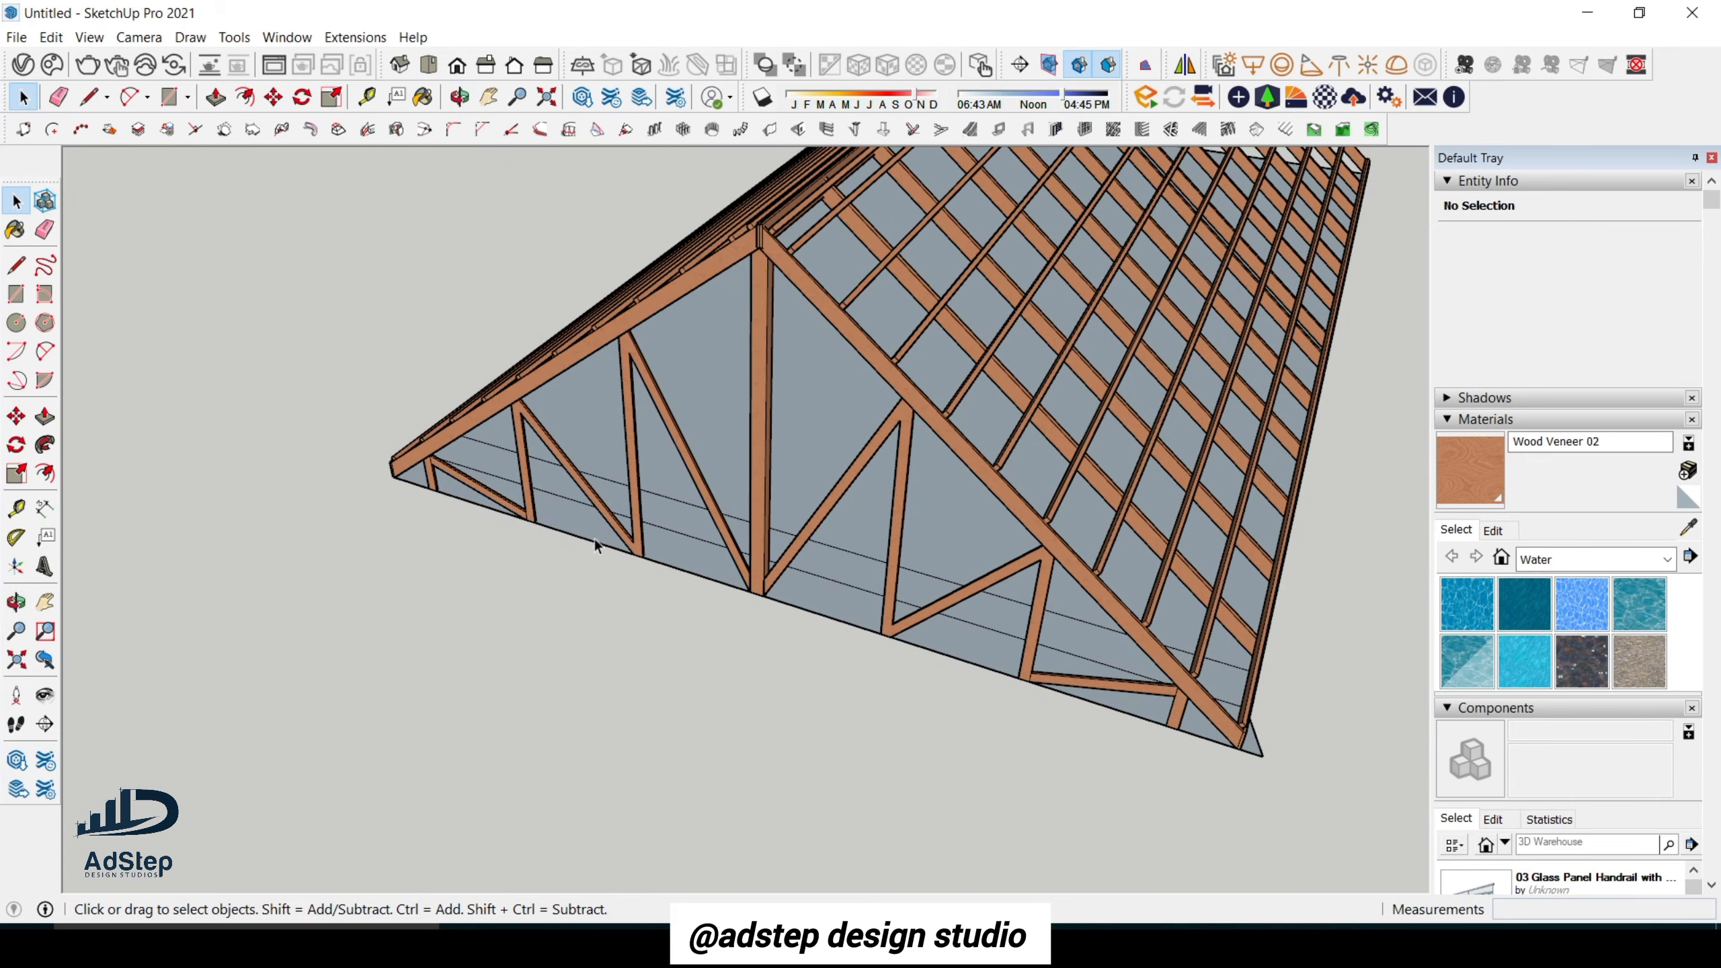
Examine the gable-end truss from the front and from the eave side.
{"action": "middle_click_drag", "start_coordinate": [595, 539], "coordinate": [777, 442]}
{"action": "scroll", "coordinate": [778, 442], "scroll_direction": "up", "scroll_amount": 3}
{"action": "scroll", "coordinate": [824, 473], "scroll_direction": "down", "scroll_amount": 2}
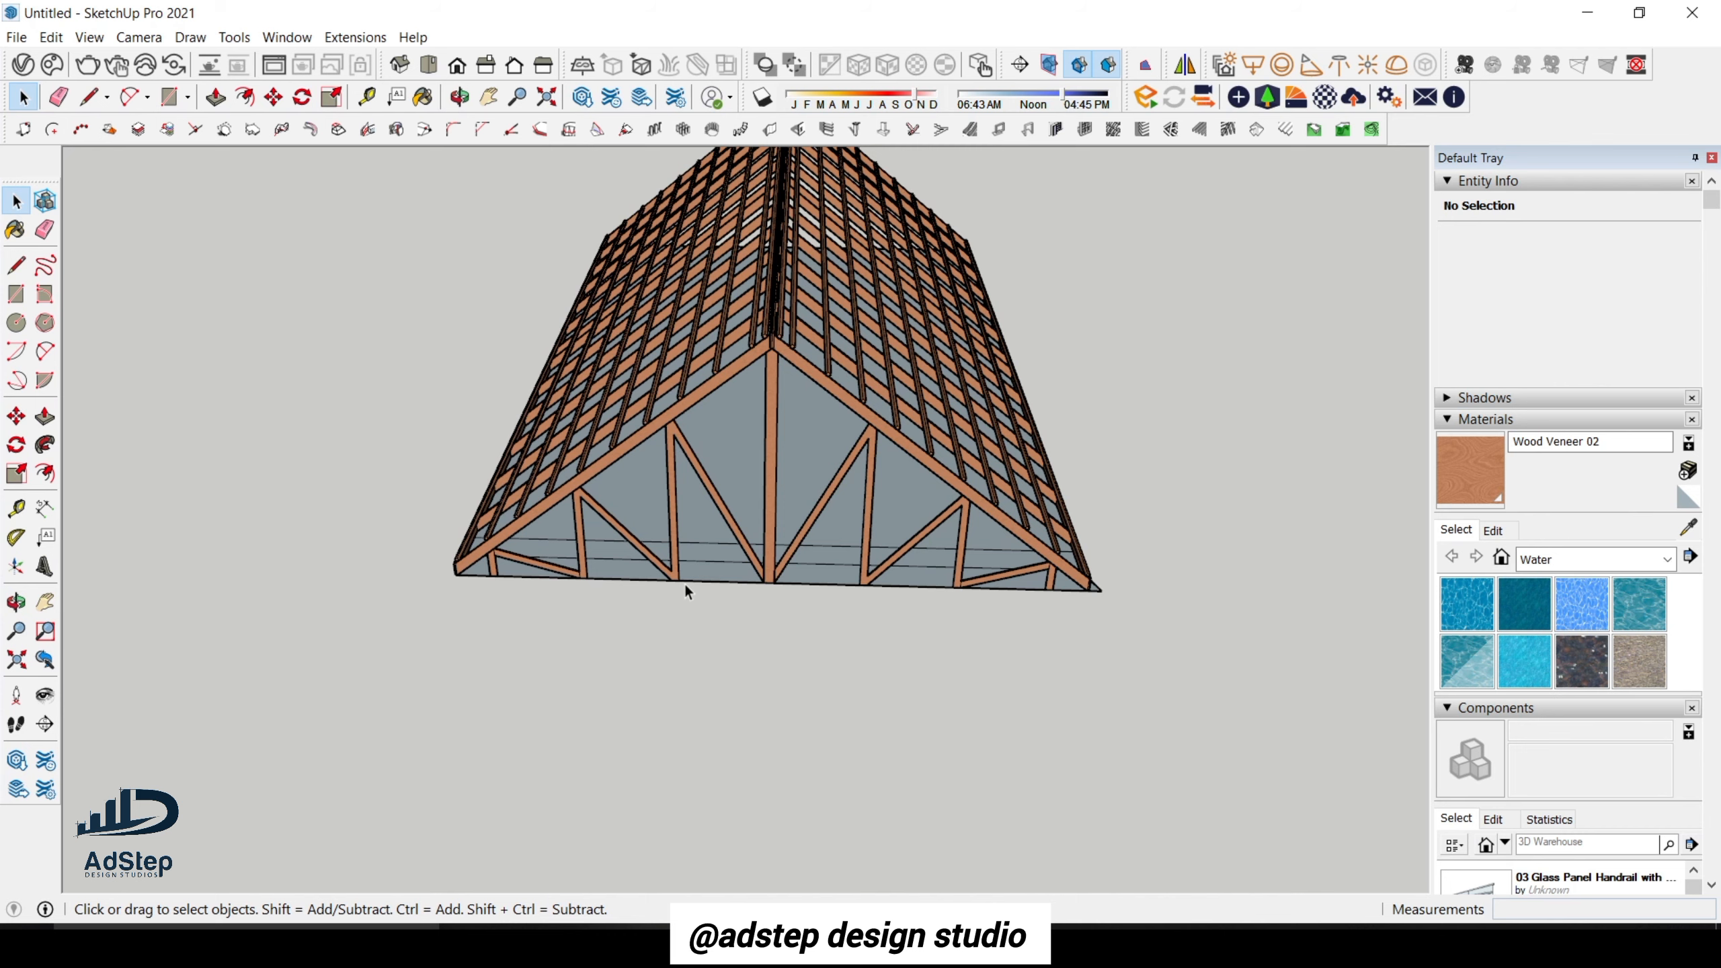
{"action": "scroll", "coordinate": [674, 556], "scroll_direction": "up", "scroll_amount": 2}
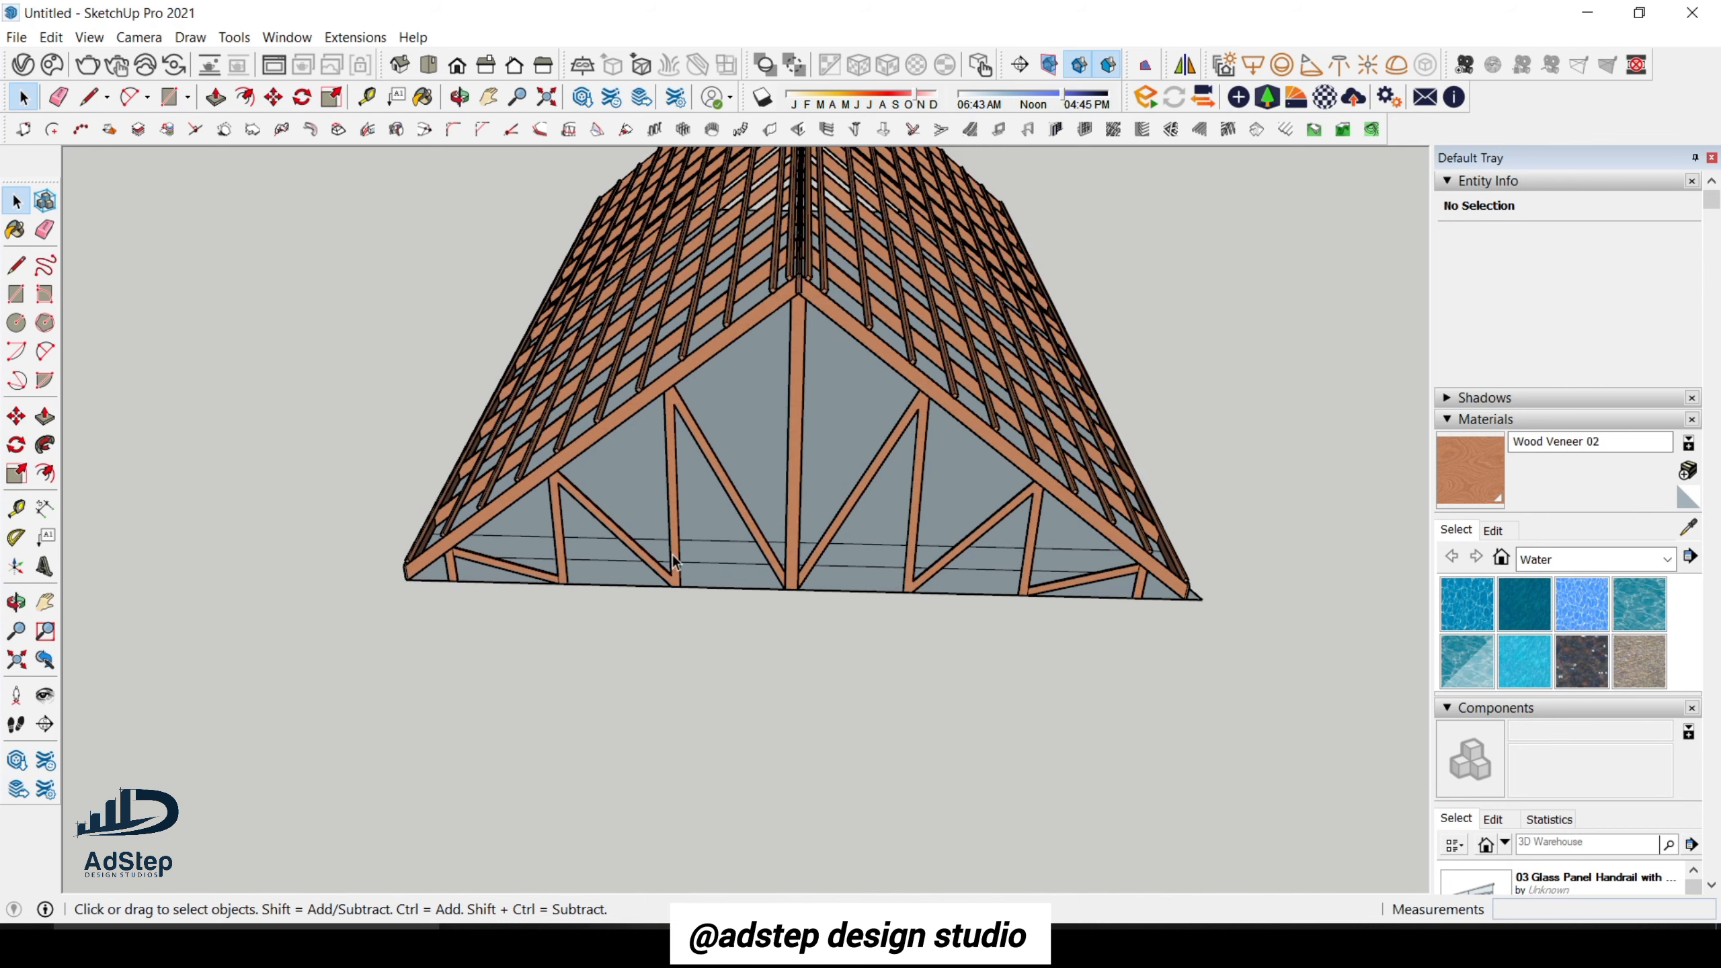
{"action": "scroll", "coordinate": [665, 578], "scroll_direction": "down", "scroll_amount": 2}
{"action": "middle_click_drag", "start_coordinate": [627, 586], "coordinate": [842, 482]}
{"action": "scroll", "coordinate": [565, 586], "scroll_direction": "up", "scroll_amount": 5}
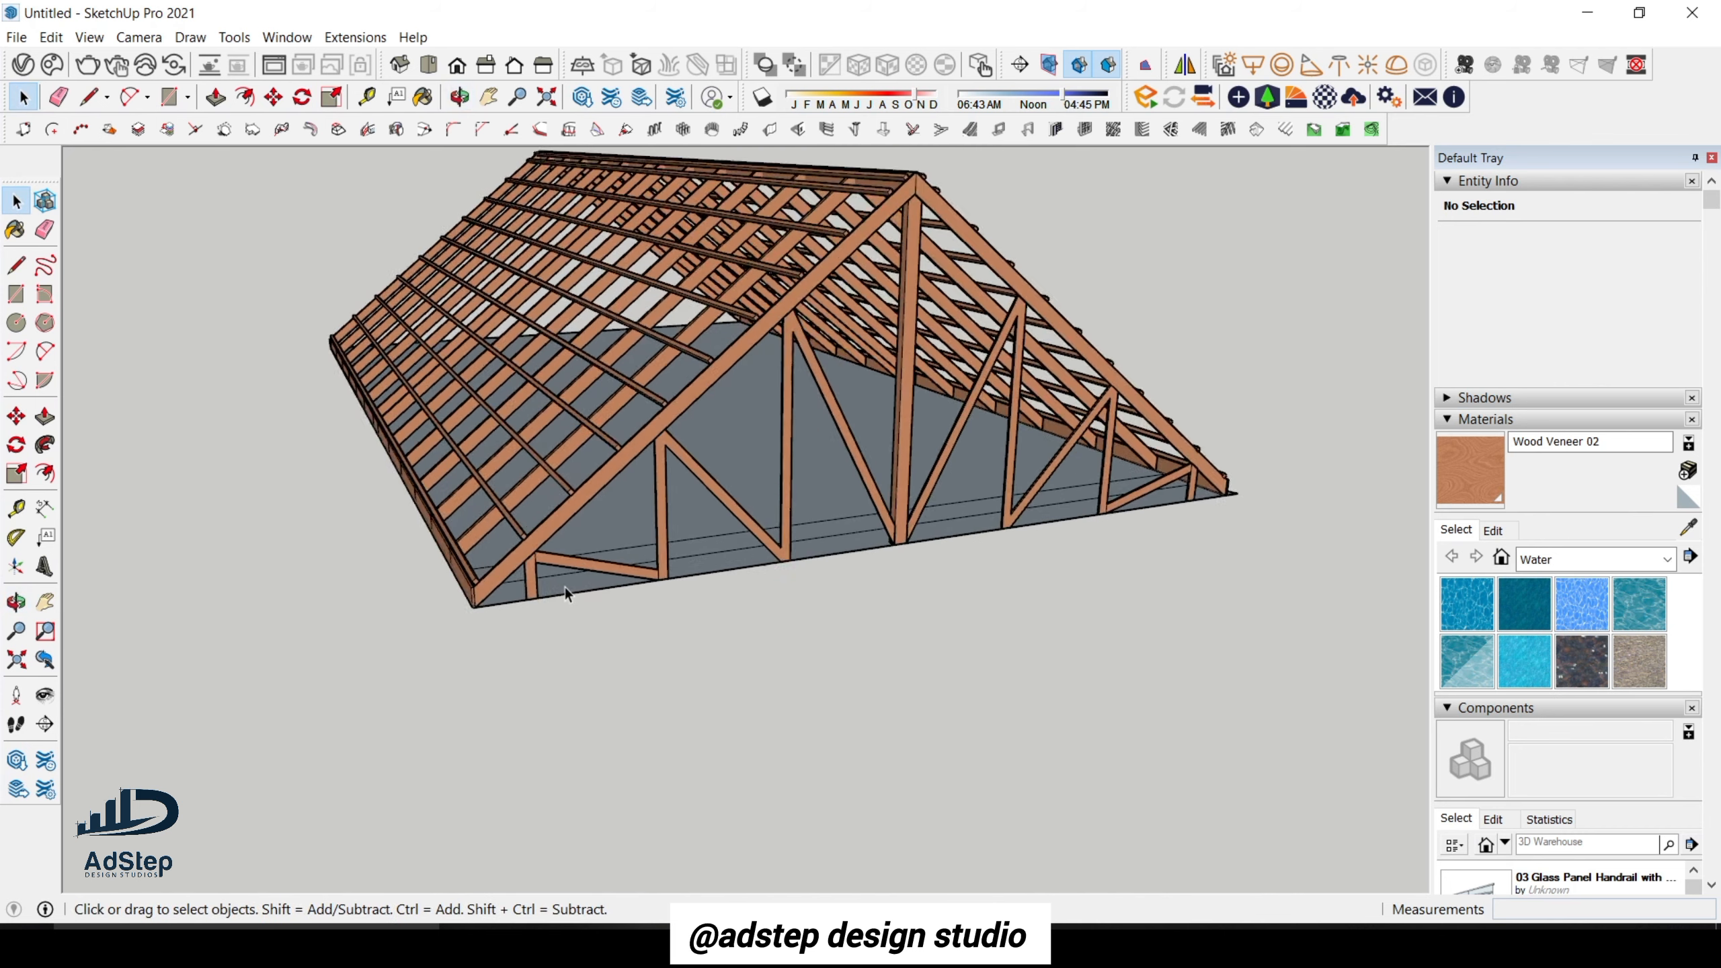
Create a guide line 150 mm inward from the floor's front edge beneath the truss.
{"action": "scroll", "coordinate": [496, 600], "scroll_direction": "up", "scroll_amount": 2}
{"action": "middle_click_drag", "start_coordinate": [415, 606], "coordinate": [576, 698]}
{"action": "scroll", "coordinate": [567, 685], "scroll_direction": "up", "scroll_amount": 2}
{"action": "left_click", "coordinate": [567, 677]}
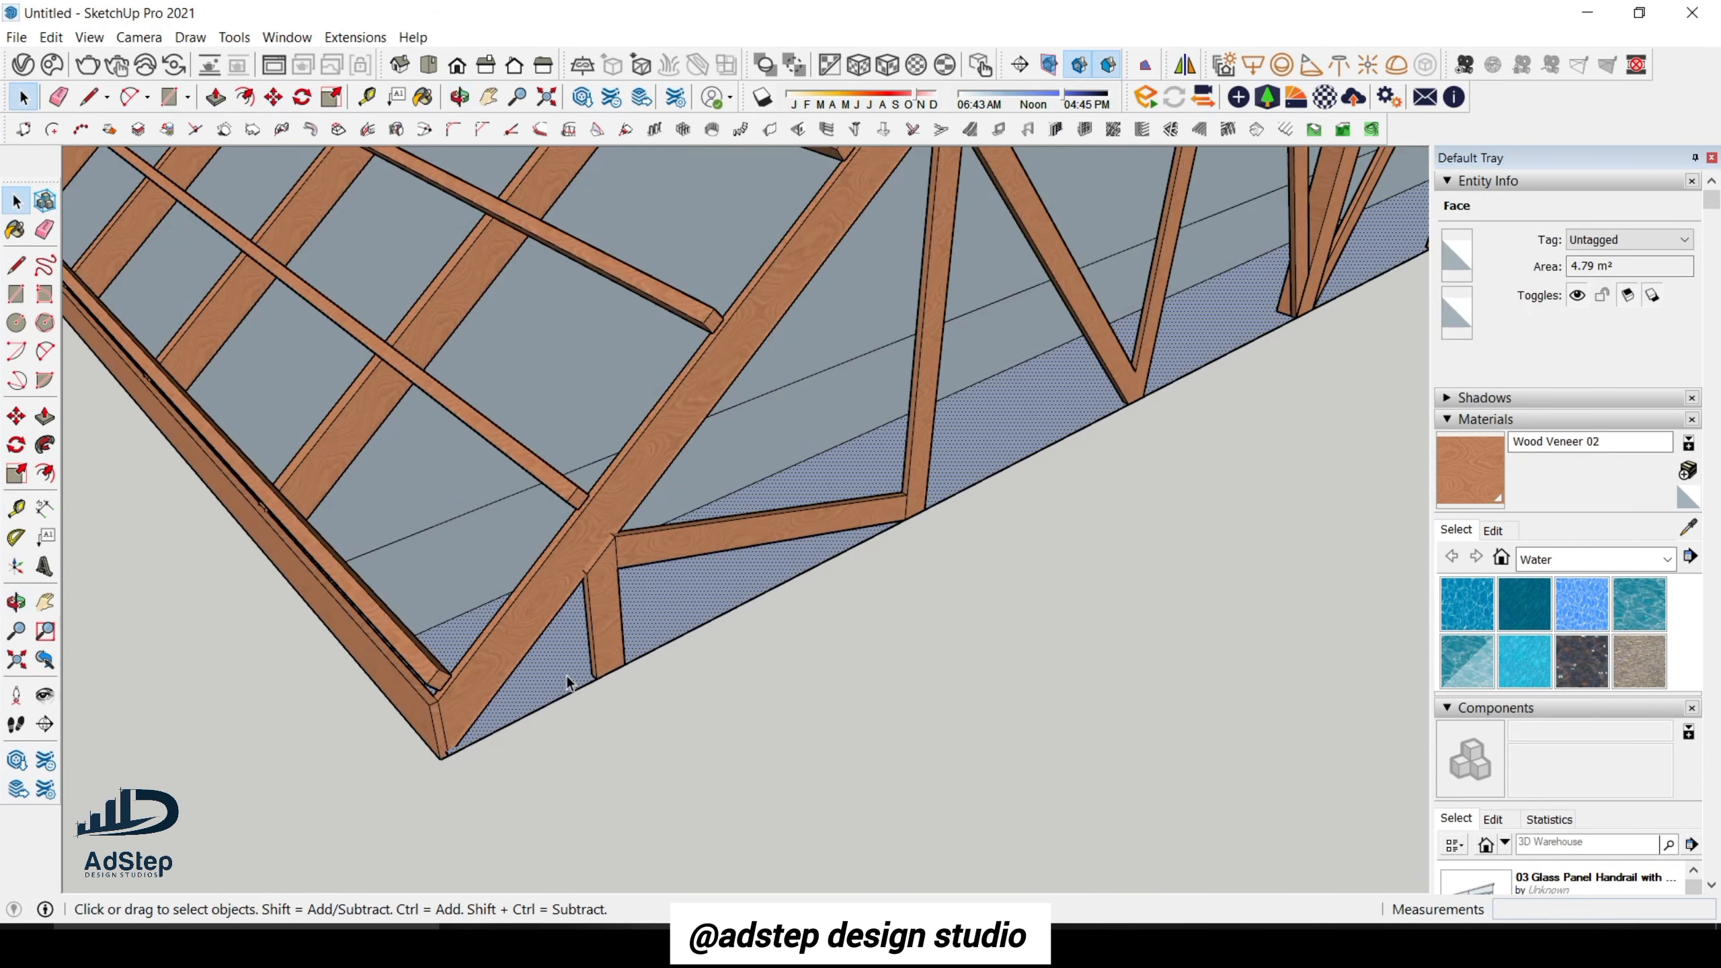
{"action": "scroll", "coordinate": [568, 682], "scroll_direction": "up", "scroll_amount": 3}
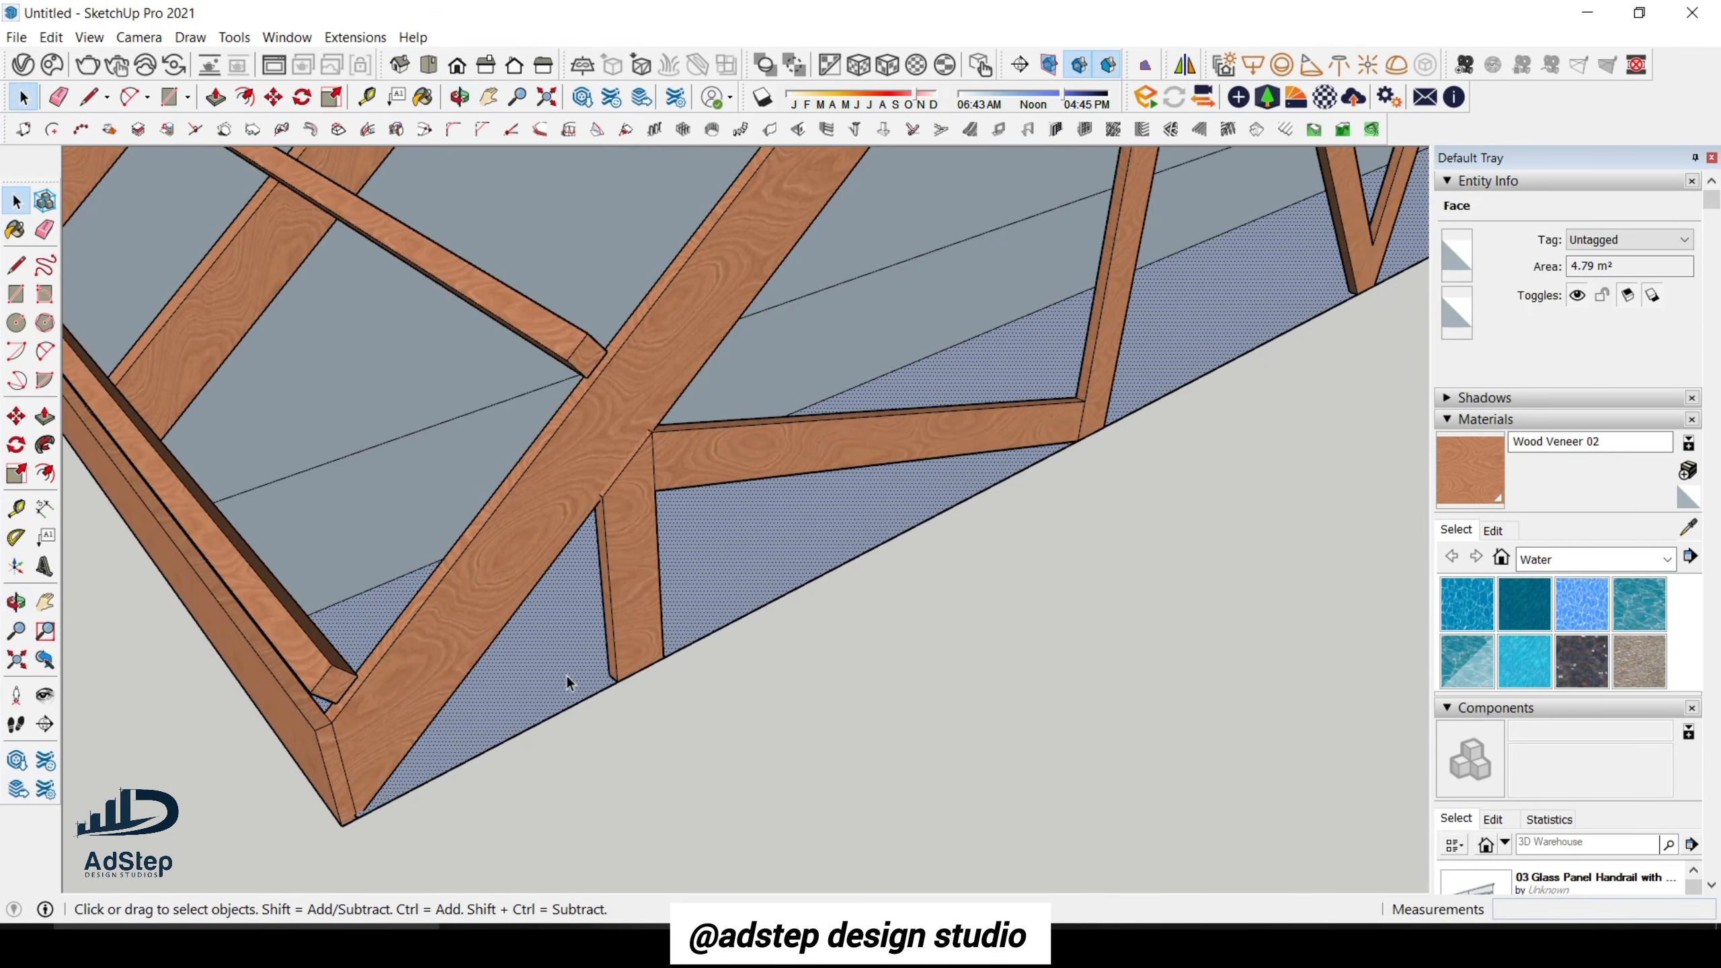
{"action": "key", "text": "t"}
{"action": "left_click", "coordinate": [592, 694]}
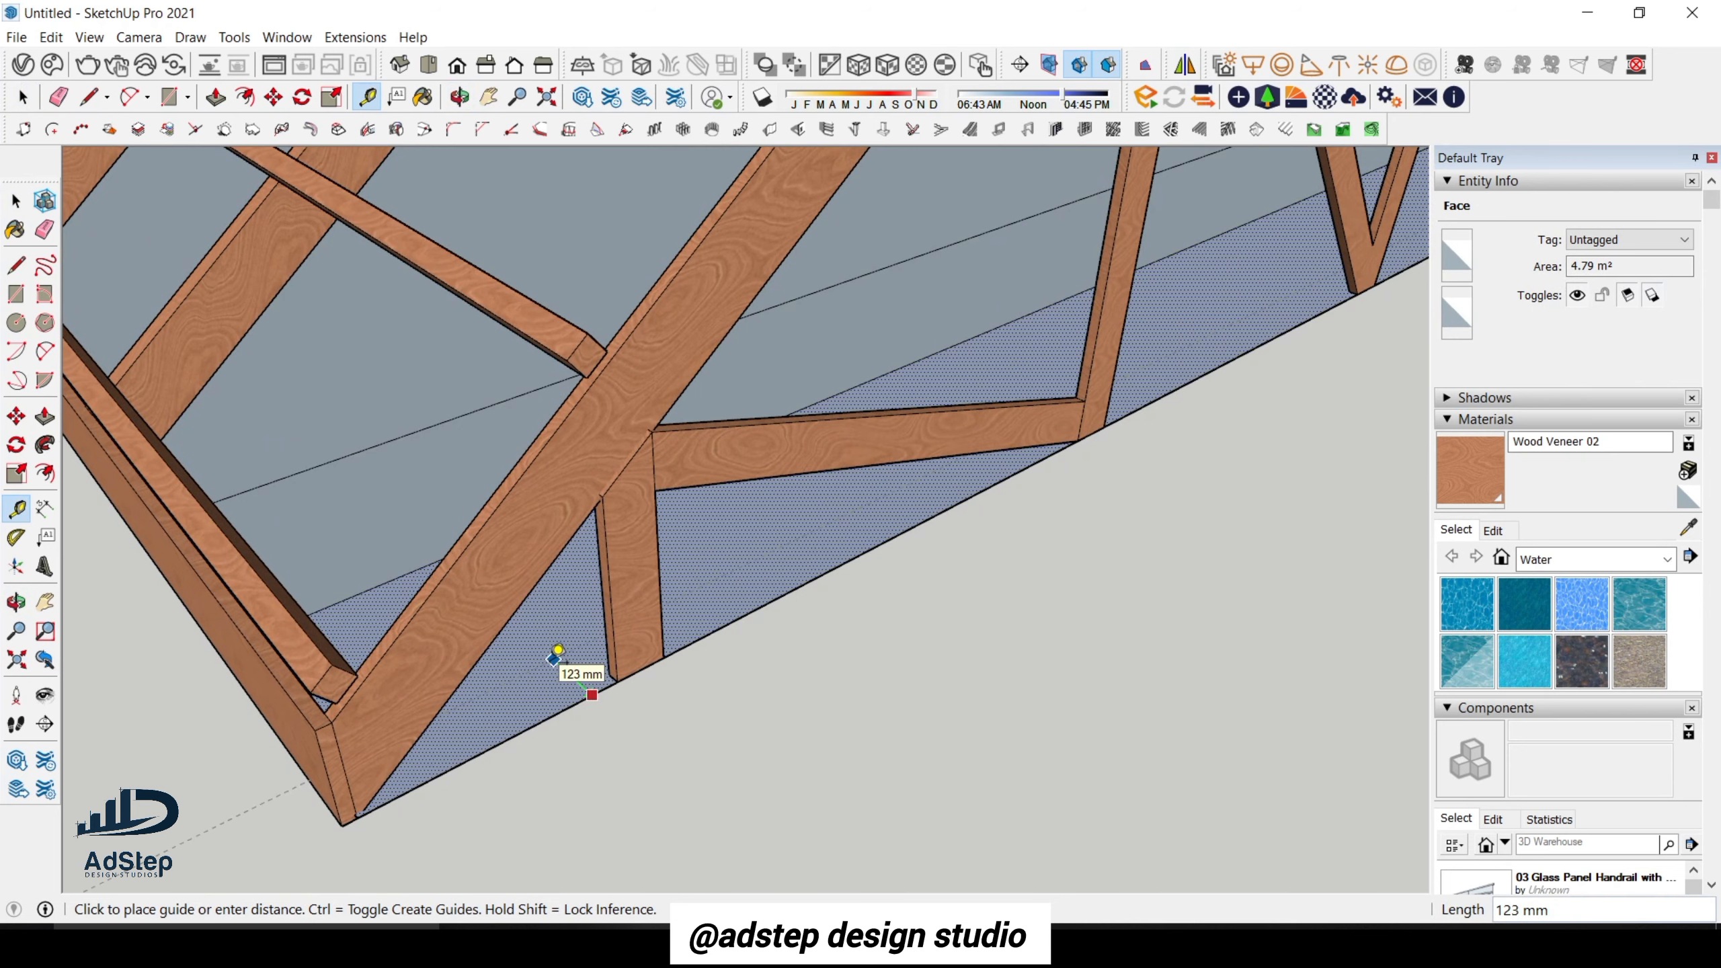
{"action": "type", "text": "150"}
{"action": "key", "text": "Return"}
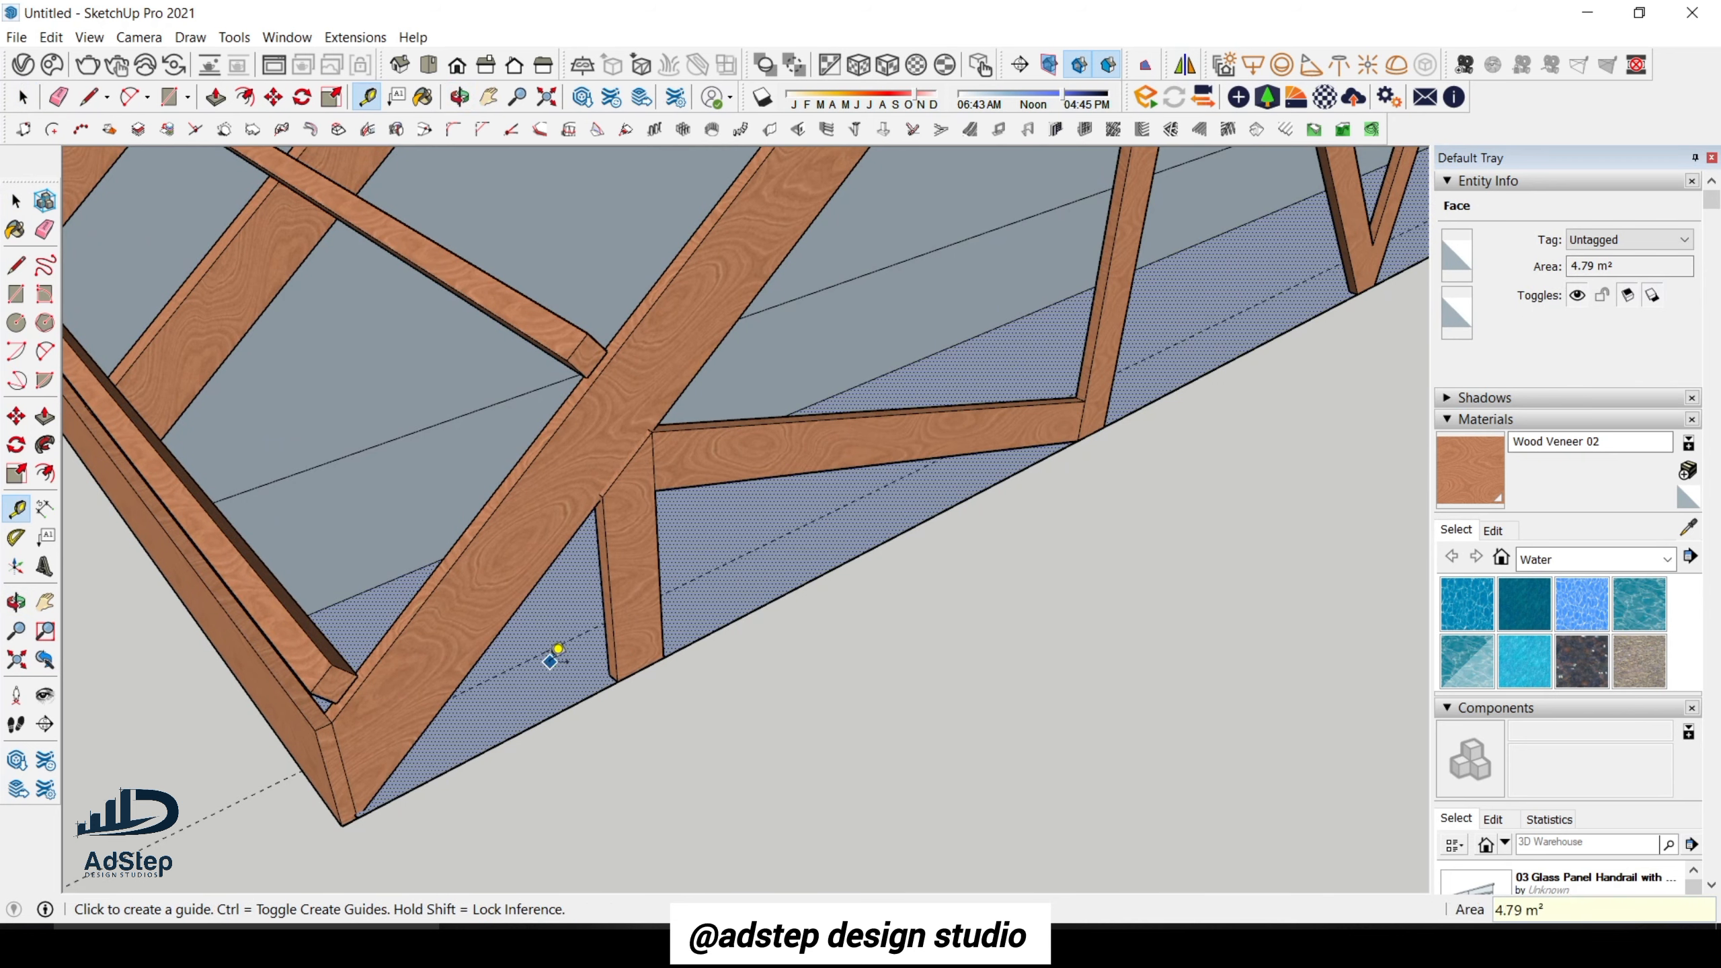
{"action": "scroll", "coordinate": [554, 659], "scroll_direction": "down", "scroll_amount": 4}
{"action": "key", "text": "space"}
{"action": "scroll", "coordinate": [554, 679], "scroll_direction": "up", "scroll_amount": 2}
{"action": "middle_click_drag", "start_coordinate": [536, 686], "coordinate": [121, 610]}
{"action": "scroll", "coordinate": [440, 458], "scroll_direction": "up", "scroll_amount": 4}
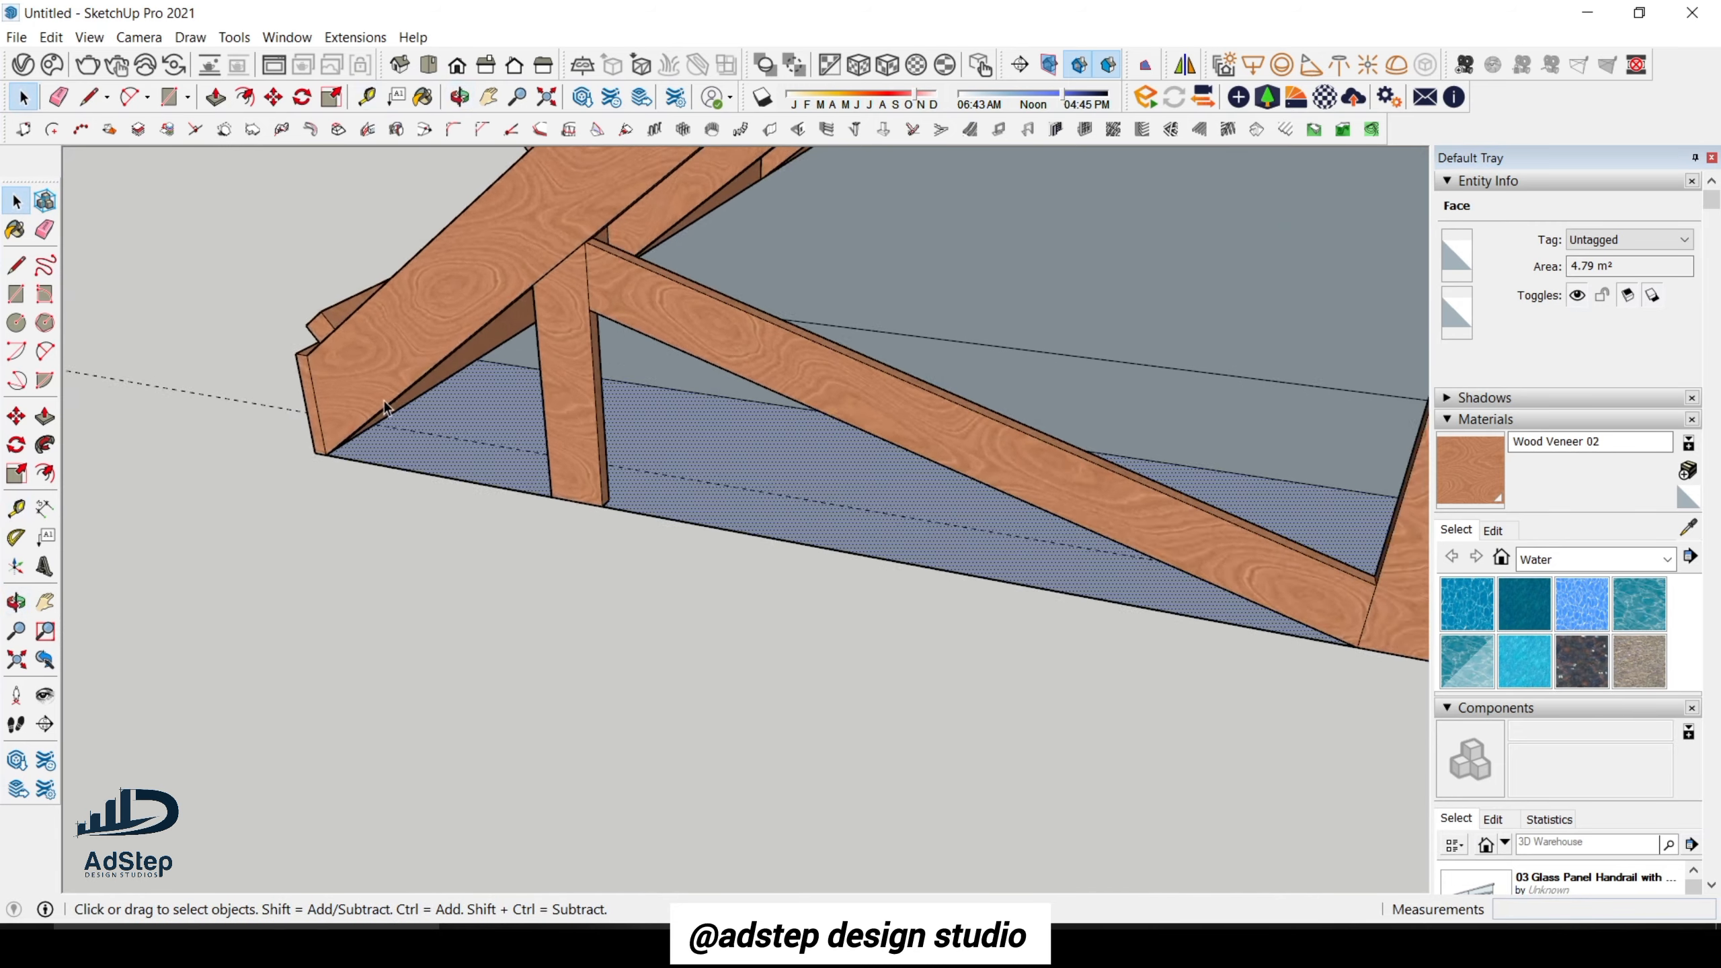
{"action": "scroll", "coordinate": [390, 458], "scroll_direction": "up", "scroll_amount": 2}
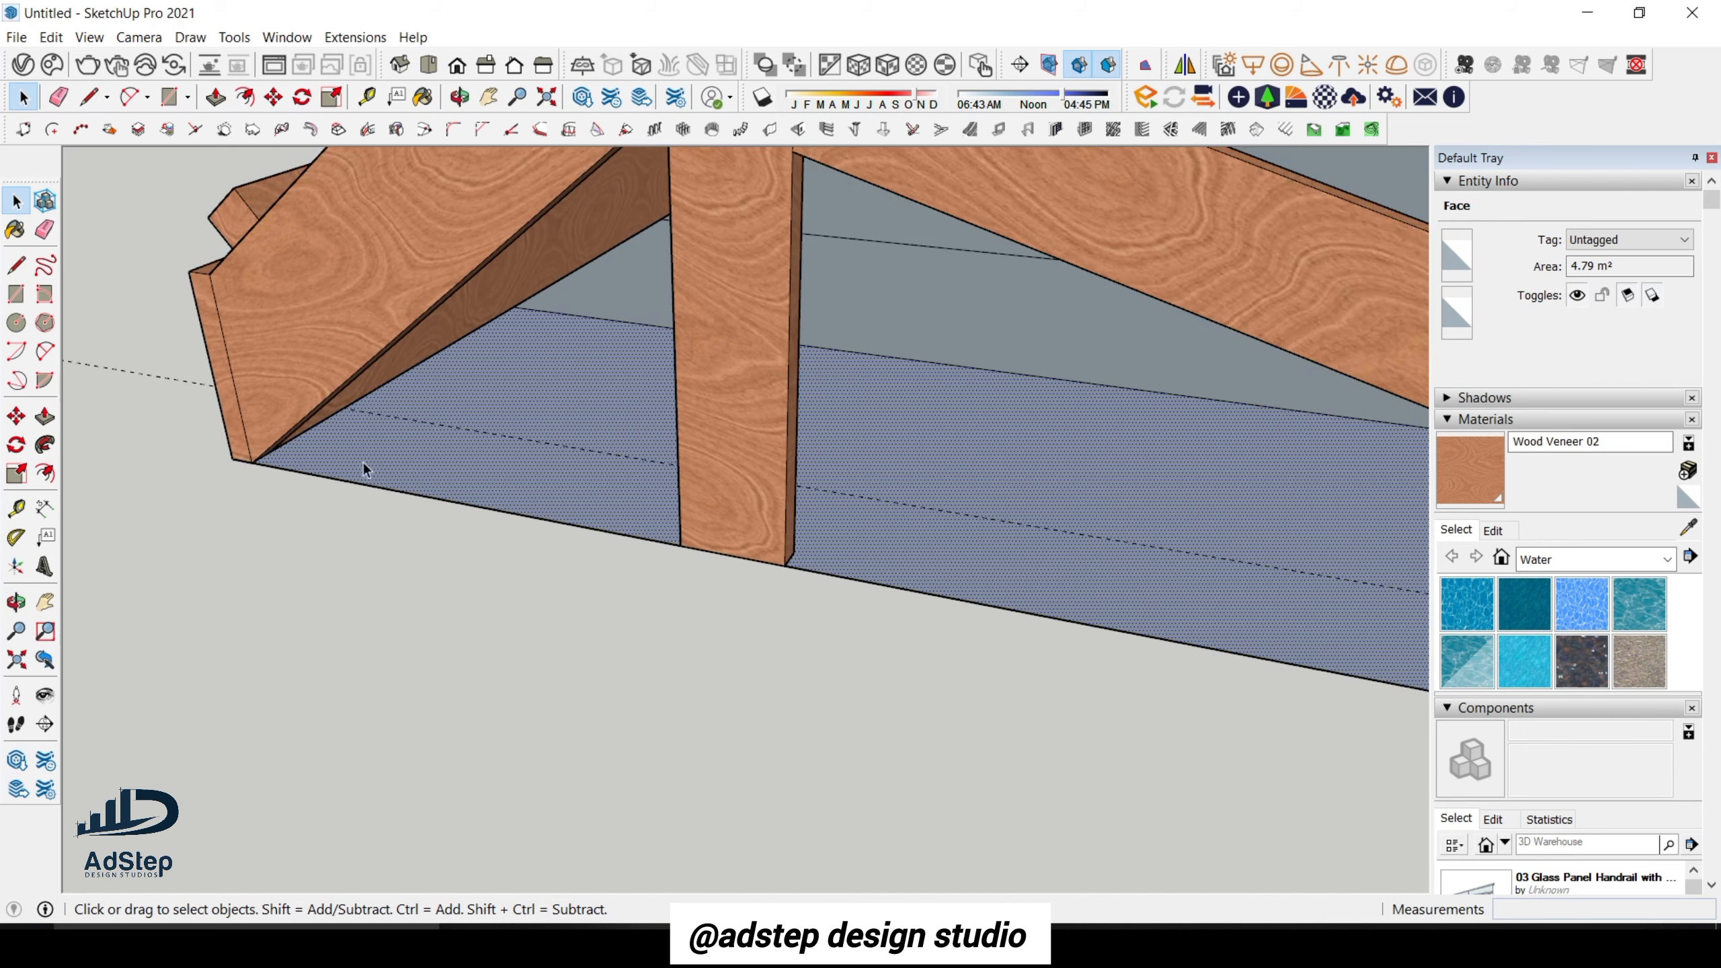
{"action": "middle_click_drag", "start_coordinate": [344, 436], "coordinate": [260, 401]}
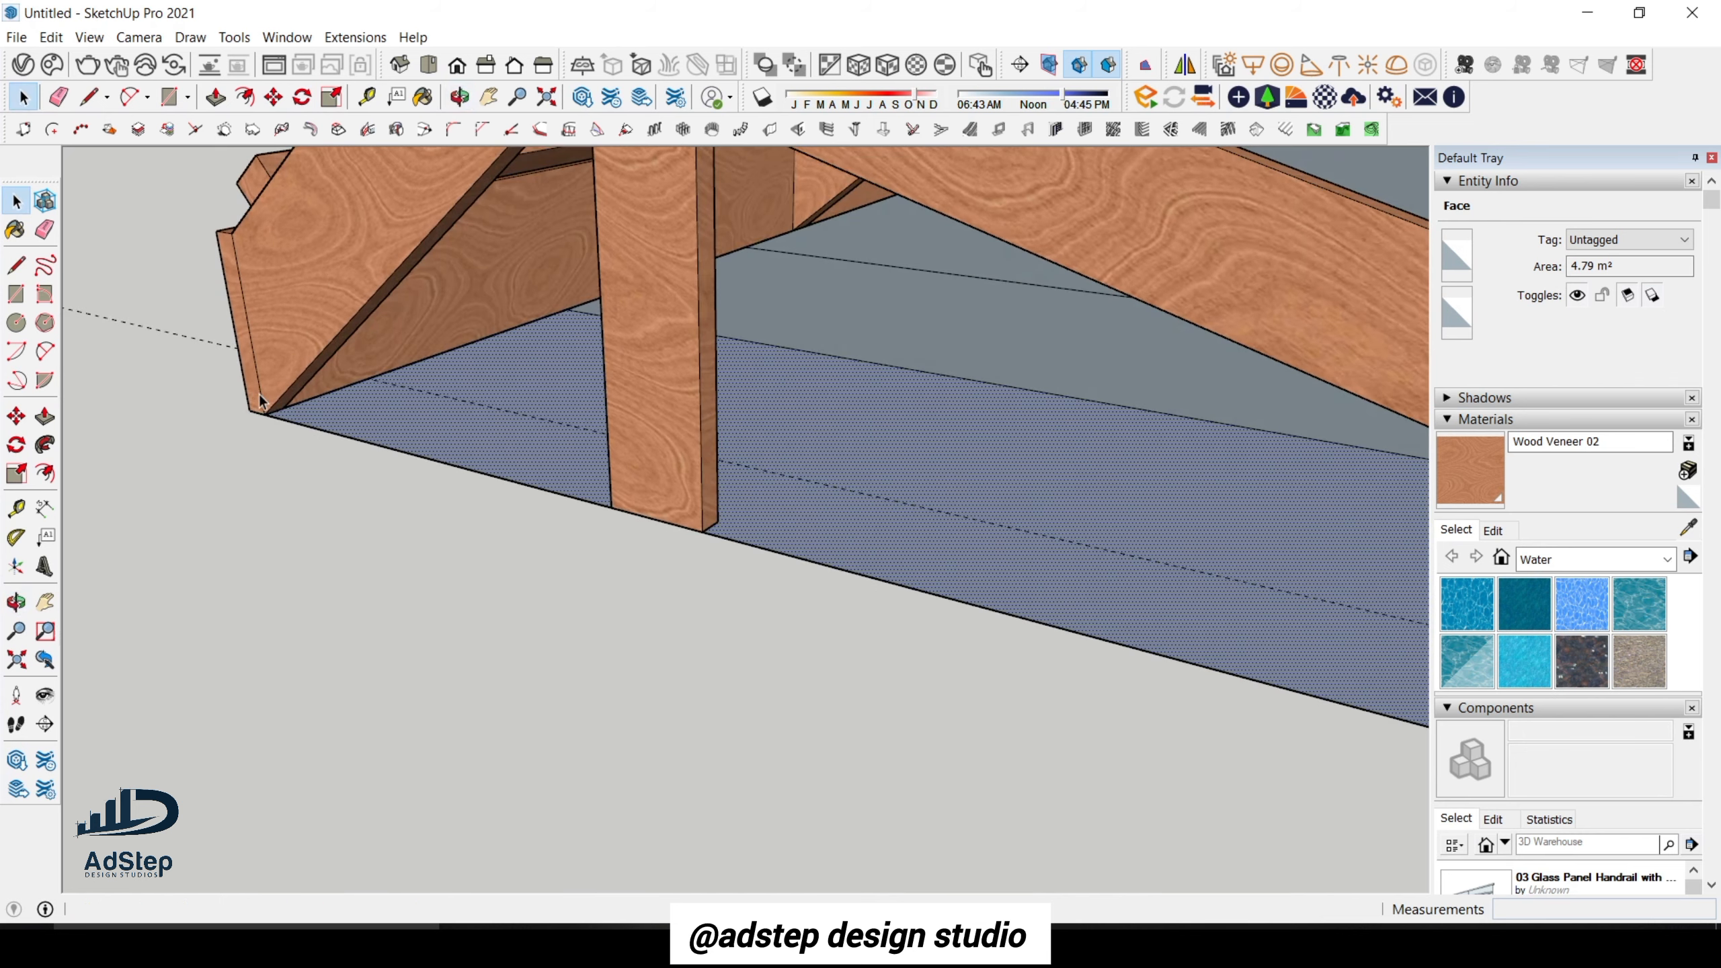
{"action": "key", "text": "l"}
{"action": "left_click", "coordinate": [370, 380]}
{"action": "left_click", "coordinate": [270, 412]}
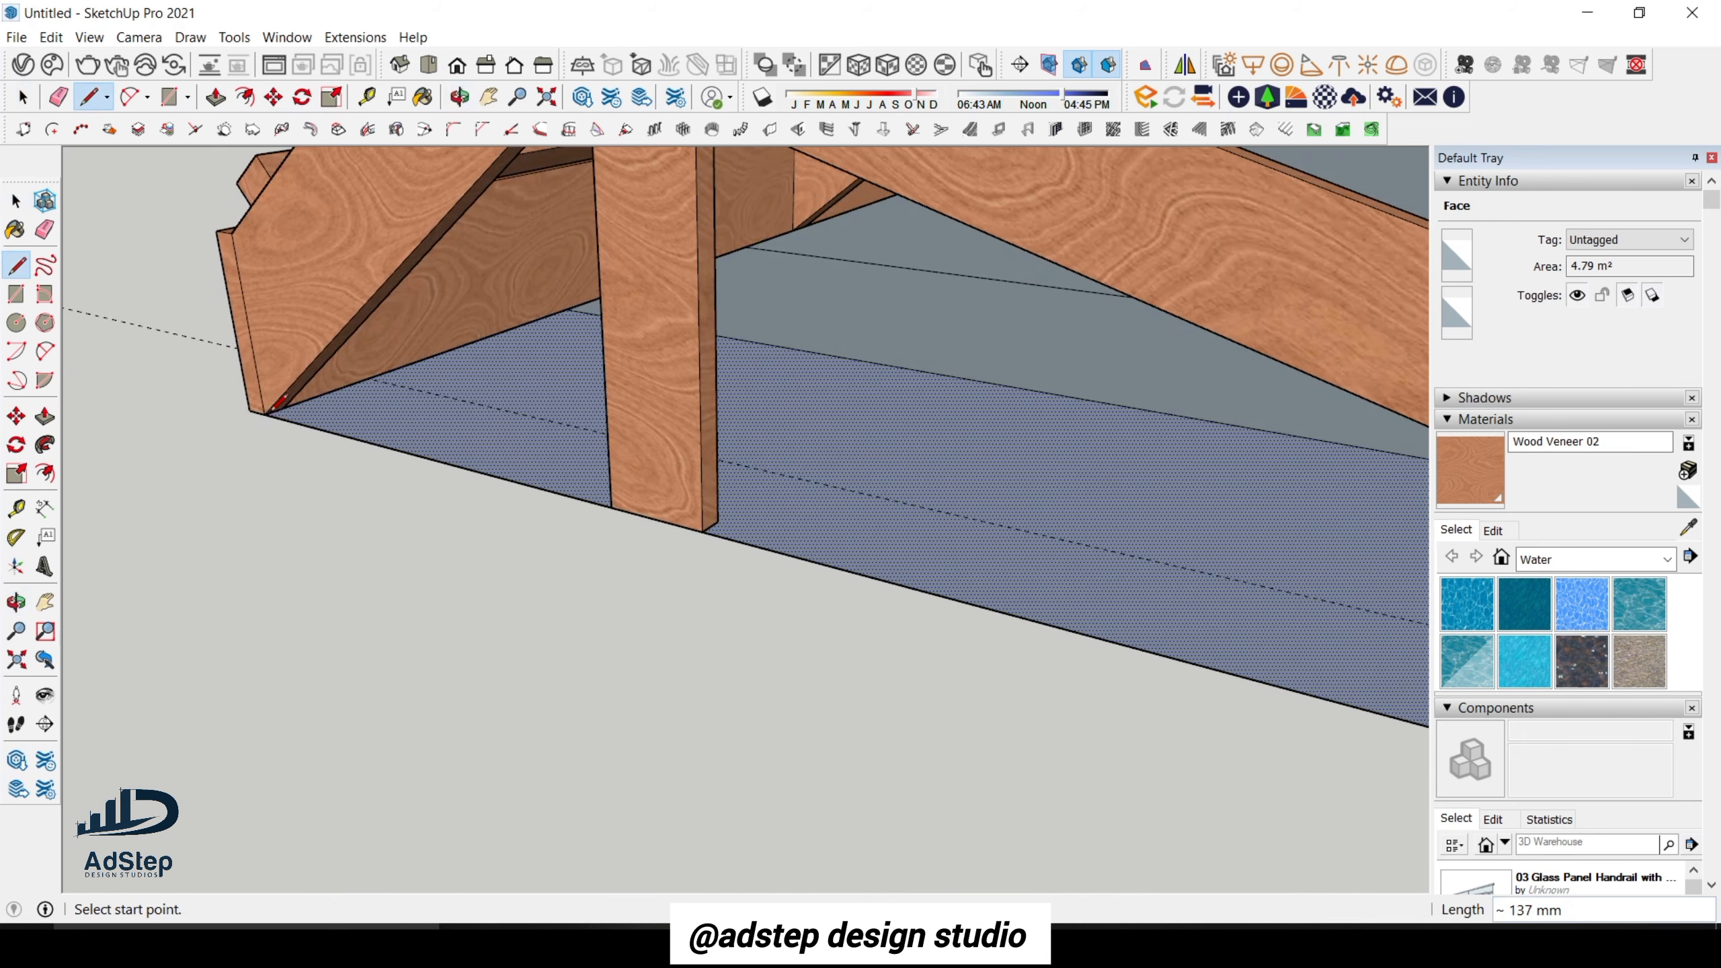
Draw a 9025 x 150 mm rectangle on the floor between its front edge and the guide line, spanning the truss from eave to eave.
{"action": "middle_click_drag", "start_coordinate": [272, 409], "coordinate": [319, 373]}
{"action": "key", "text": "r"}
{"action": "left_click", "coordinate": [313, 372]}
{"action": "scroll", "coordinate": [313, 372], "scroll_direction": "down", "scroll_amount": 6}
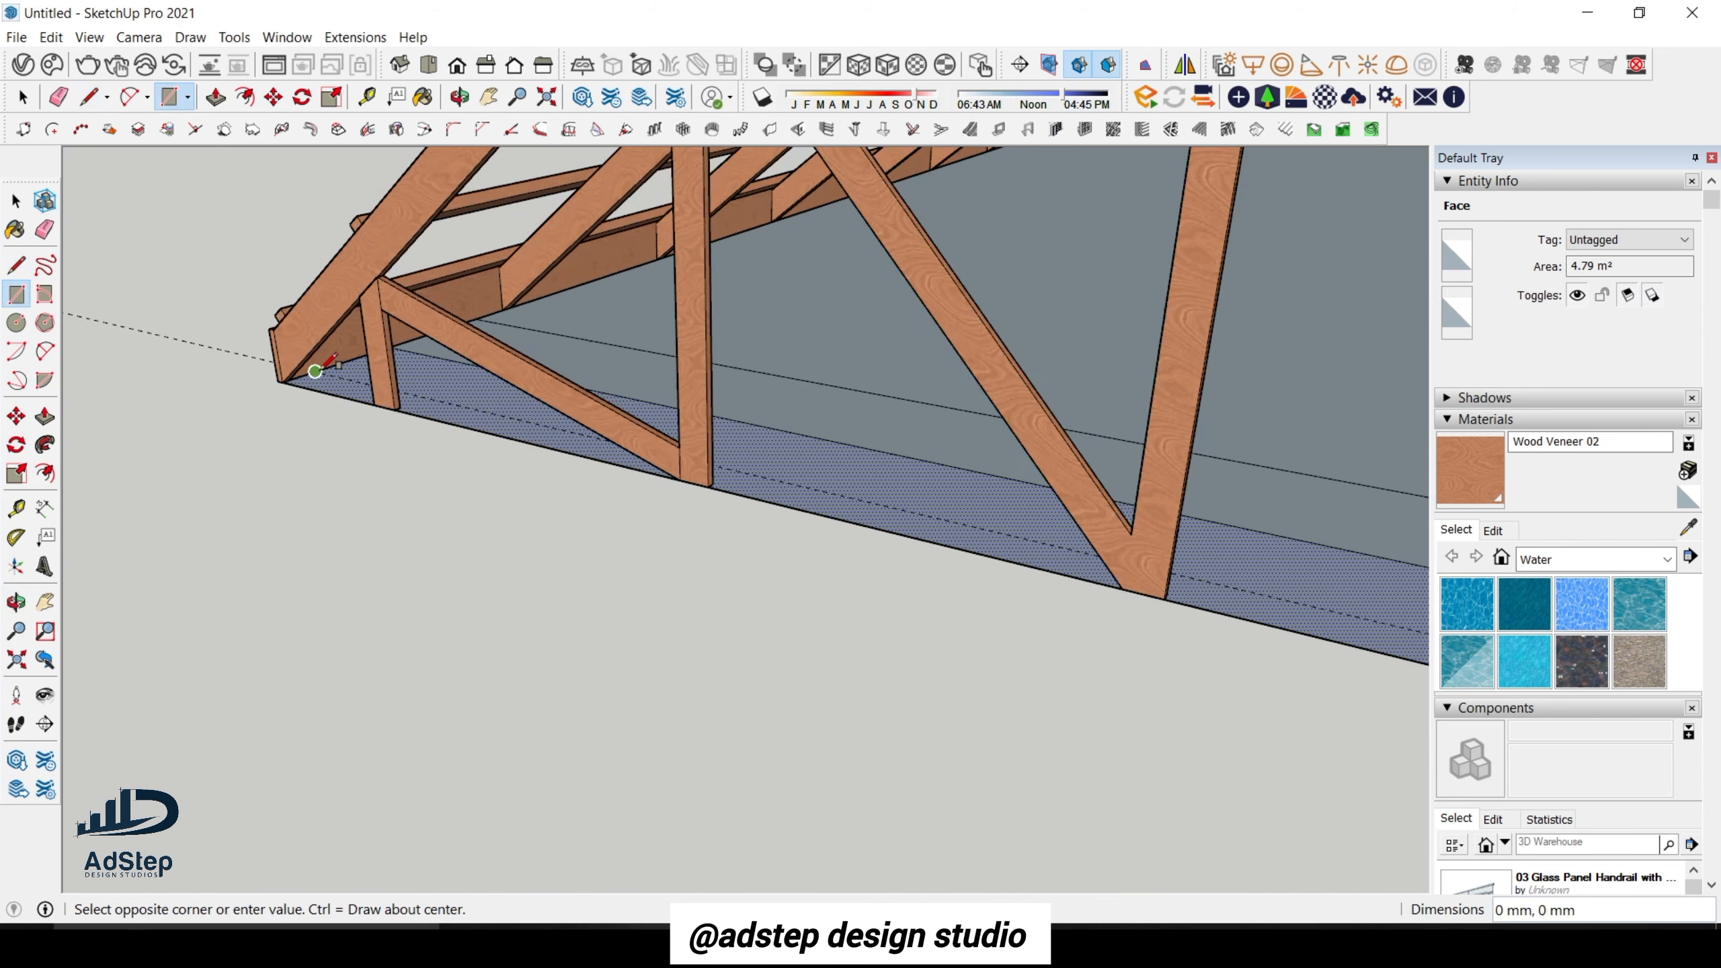
{"action": "scroll", "coordinate": [1325, 631], "scroll_direction": "up", "scroll_amount": 5}
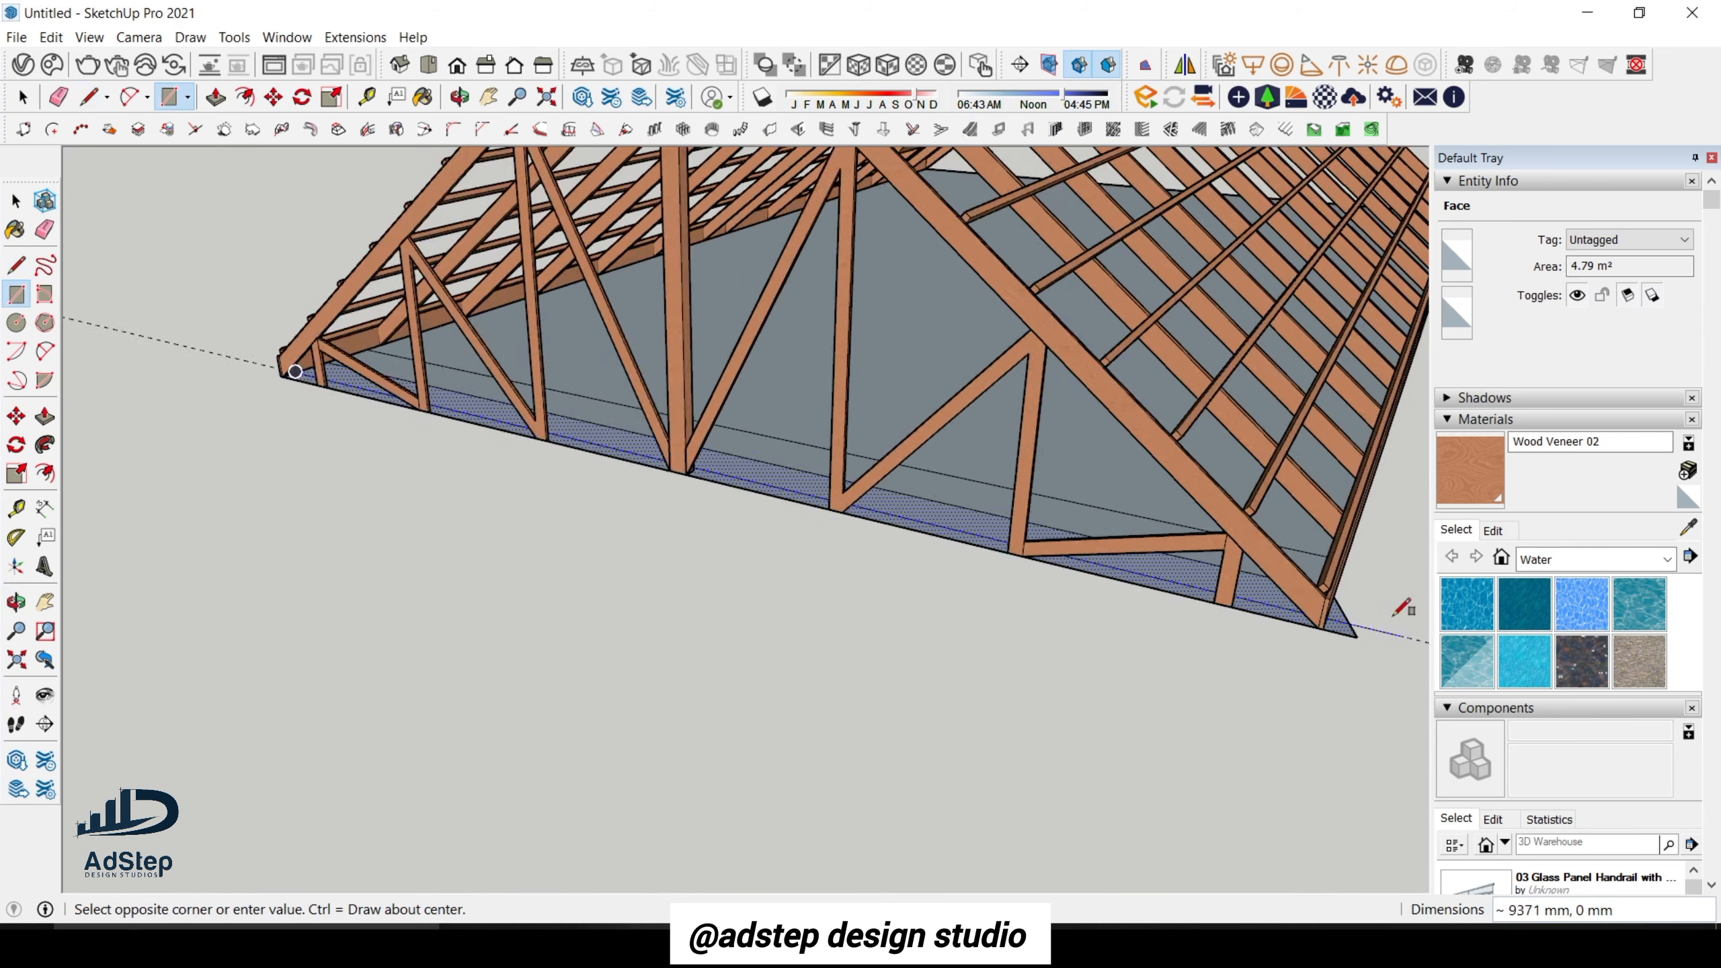
{"action": "left_click", "coordinate": [1302, 625]}
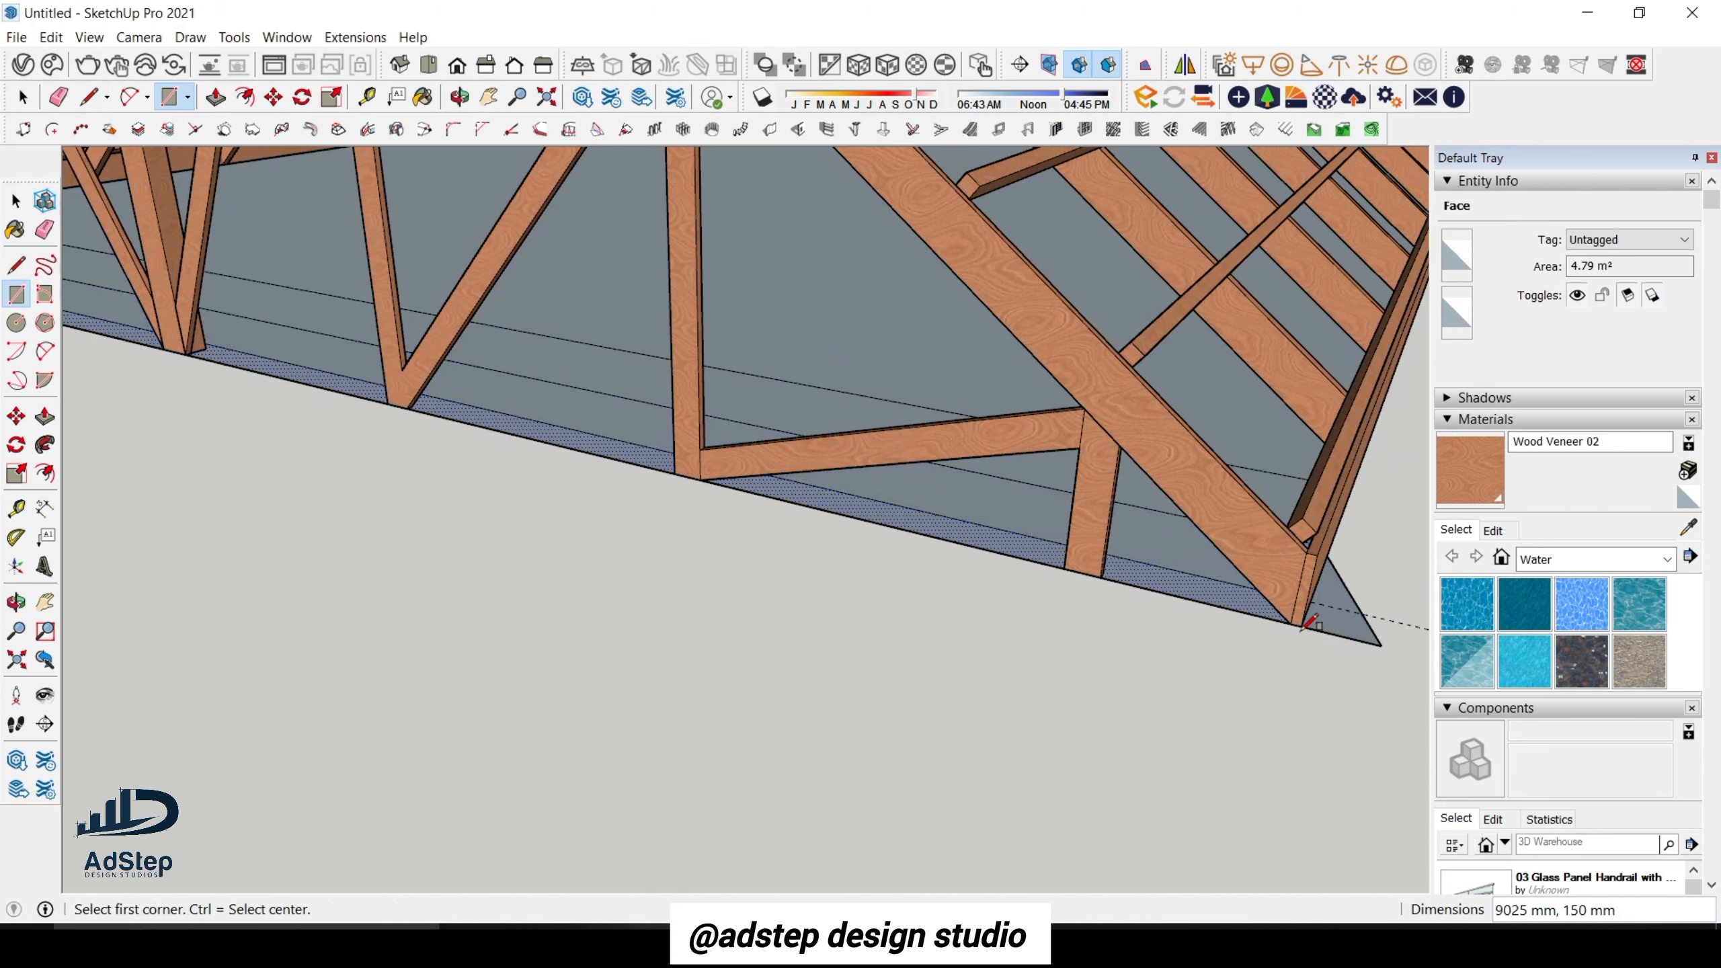
Erase the floor corner outside the truss and the floor faces behind it, keeping only the 150 mm front strip.
{"action": "key", "text": "space"}
{"action": "key", "text": "e"}
{"action": "left_click", "coordinate": [1341, 633]}
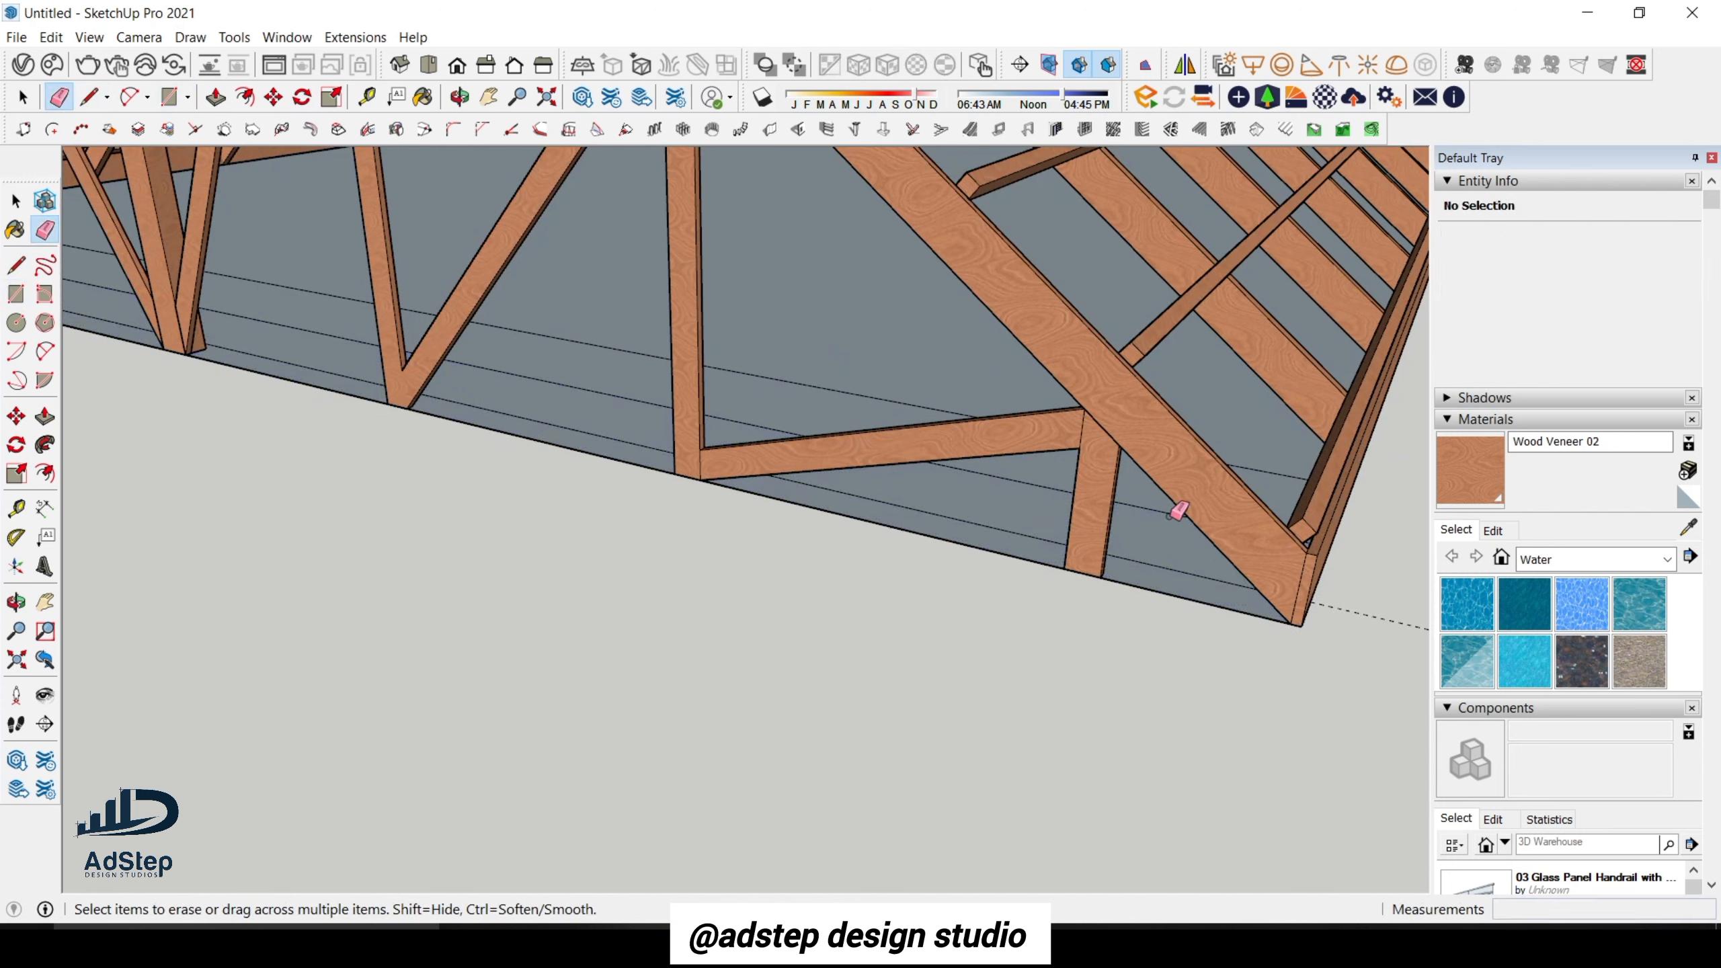
{"action": "key", "text": "space"}
{"action": "left_click", "coordinate": [1179, 560]}
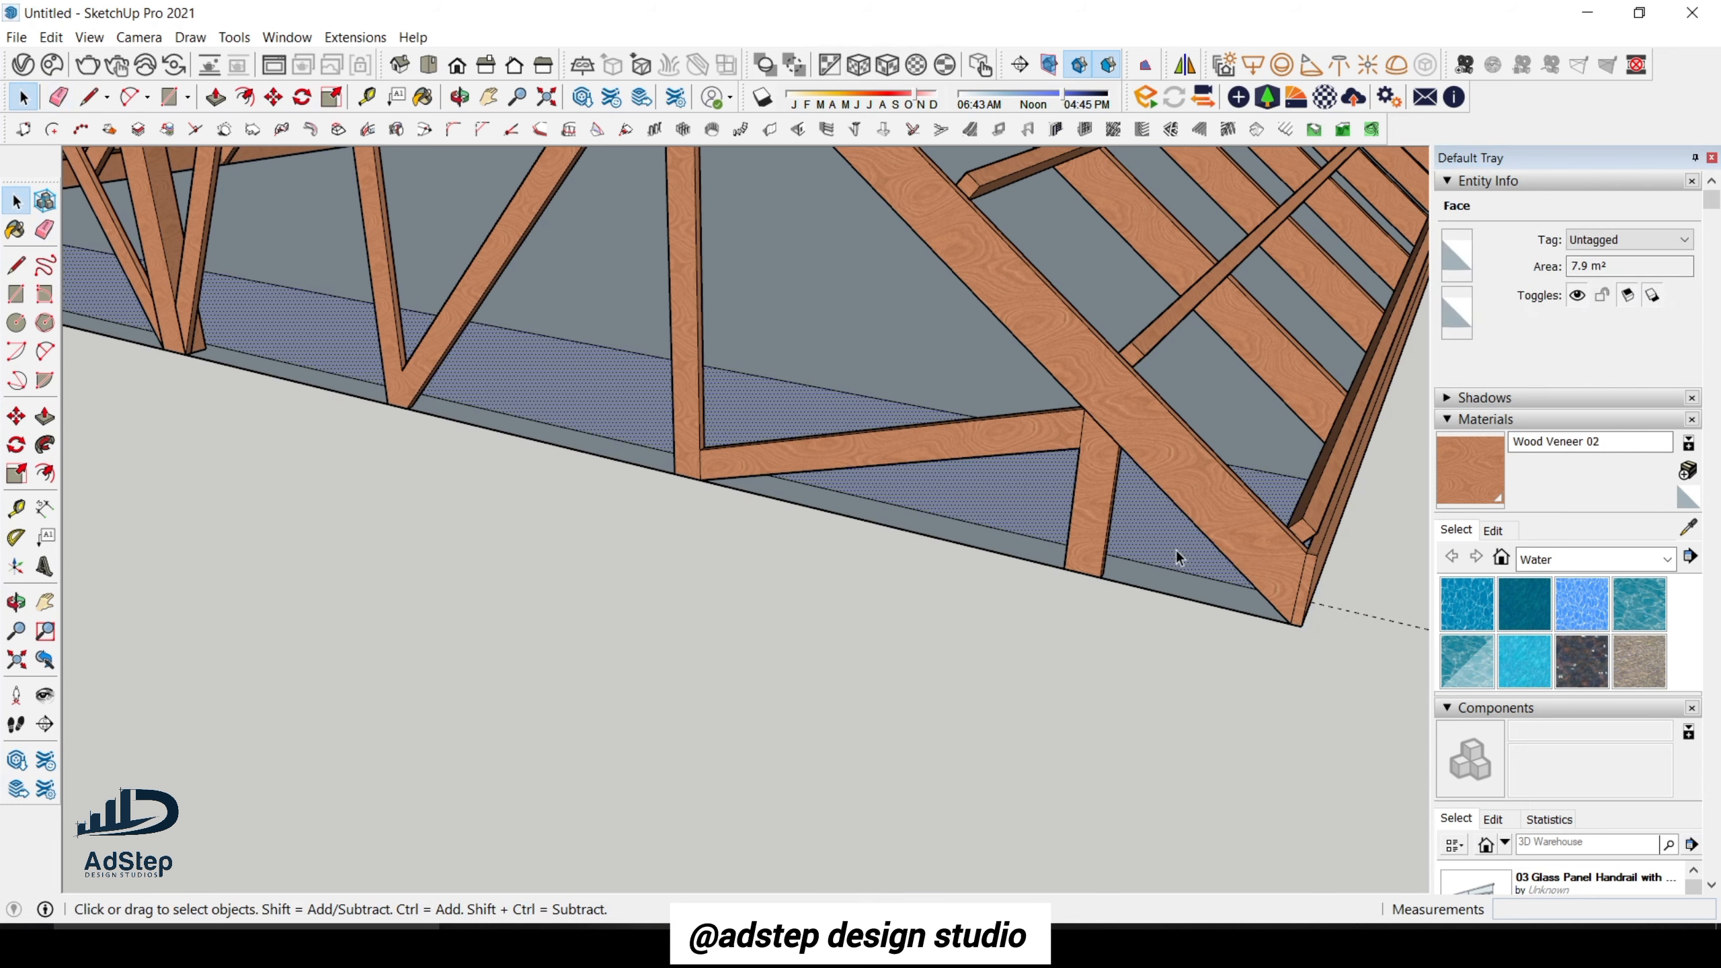
{"action": "key", "text": "Delete"}
{"action": "key", "text": "e"}
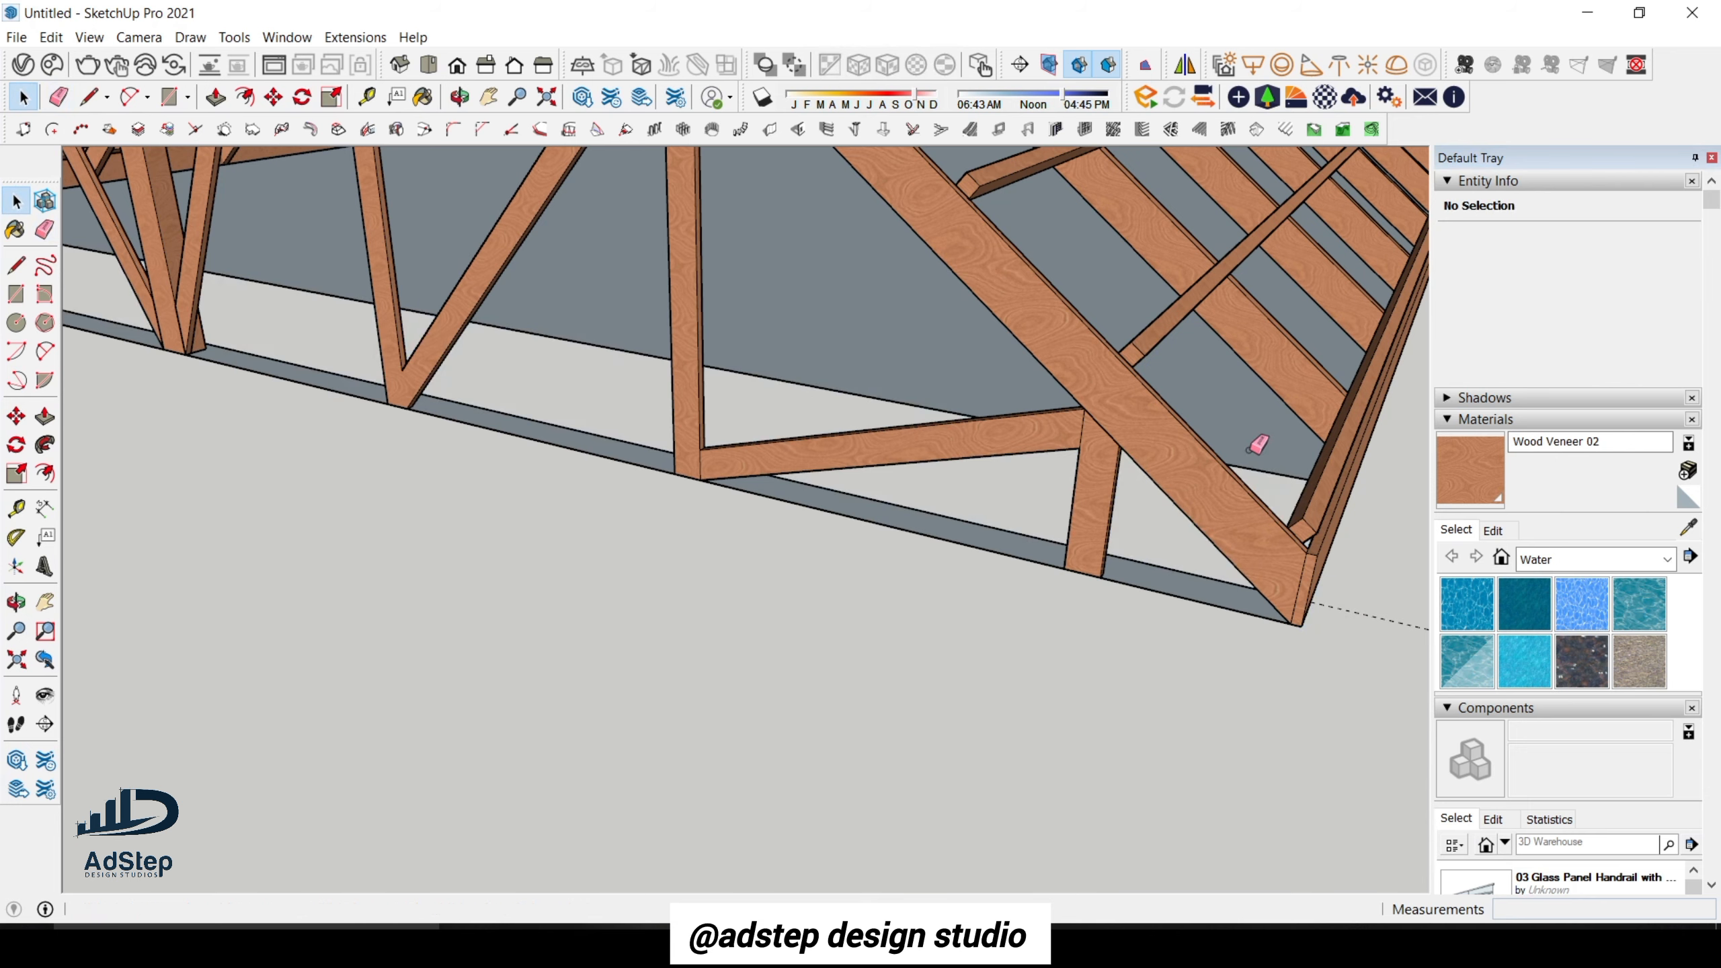
{"action": "left_click", "coordinate": [1274, 474]}
{"action": "scroll", "coordinate": [1274, 471], "scroll_direction": "down", "scroll_amount": 4}
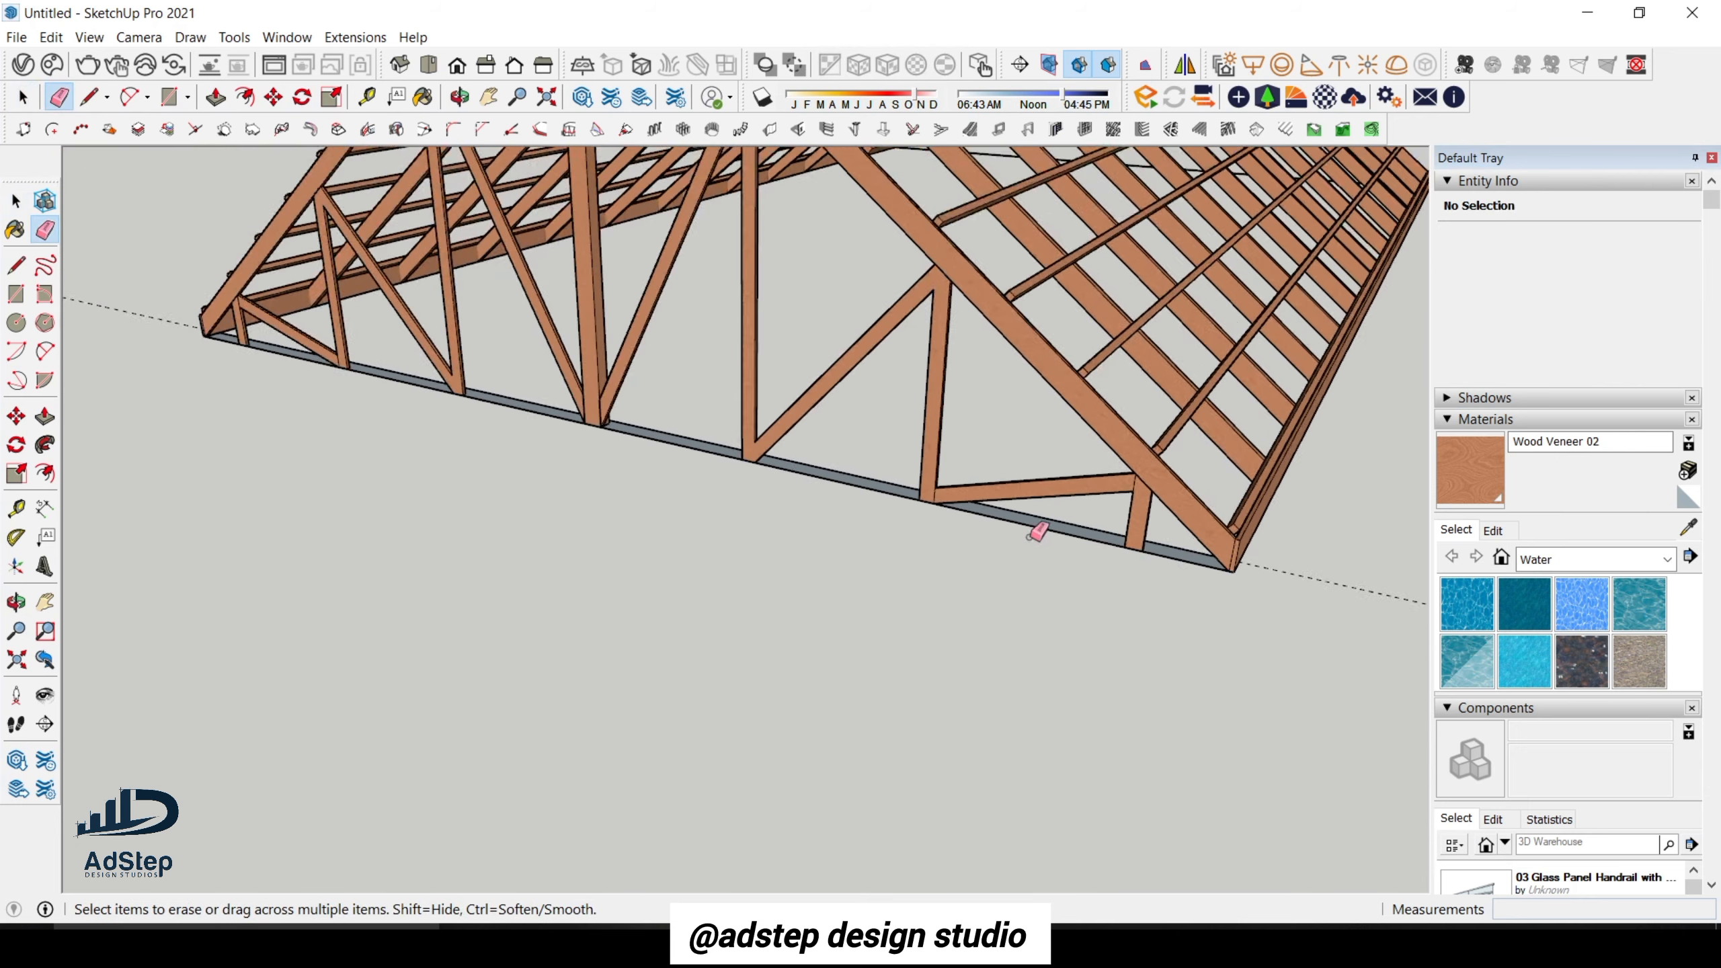
Paint the upper side of the front strip beneath the truss with Wood Veneer 02.
{"action": "mouse_move", "coordinate": [929, 526]}
{"action": "middle_mouse_down"}
{"action": "mouse_move", "coordinate": [1169, 451]}
{"action": "mouse_move", "coordinate": [1099, 465]}
{"action": "middle_mouse_up"}
{"action": "scroll", "coordinate": [766, 437], "scroll_direction": "down", "scroll_amount": 2}
{"action": "middle_click_drag", "start_coordinate": [330, 550], "coordinate": [454, 522]}
{"action": "scroll", "coordinate": [468, 498], "scroll_direction": "up", "scroll_amount": 6}
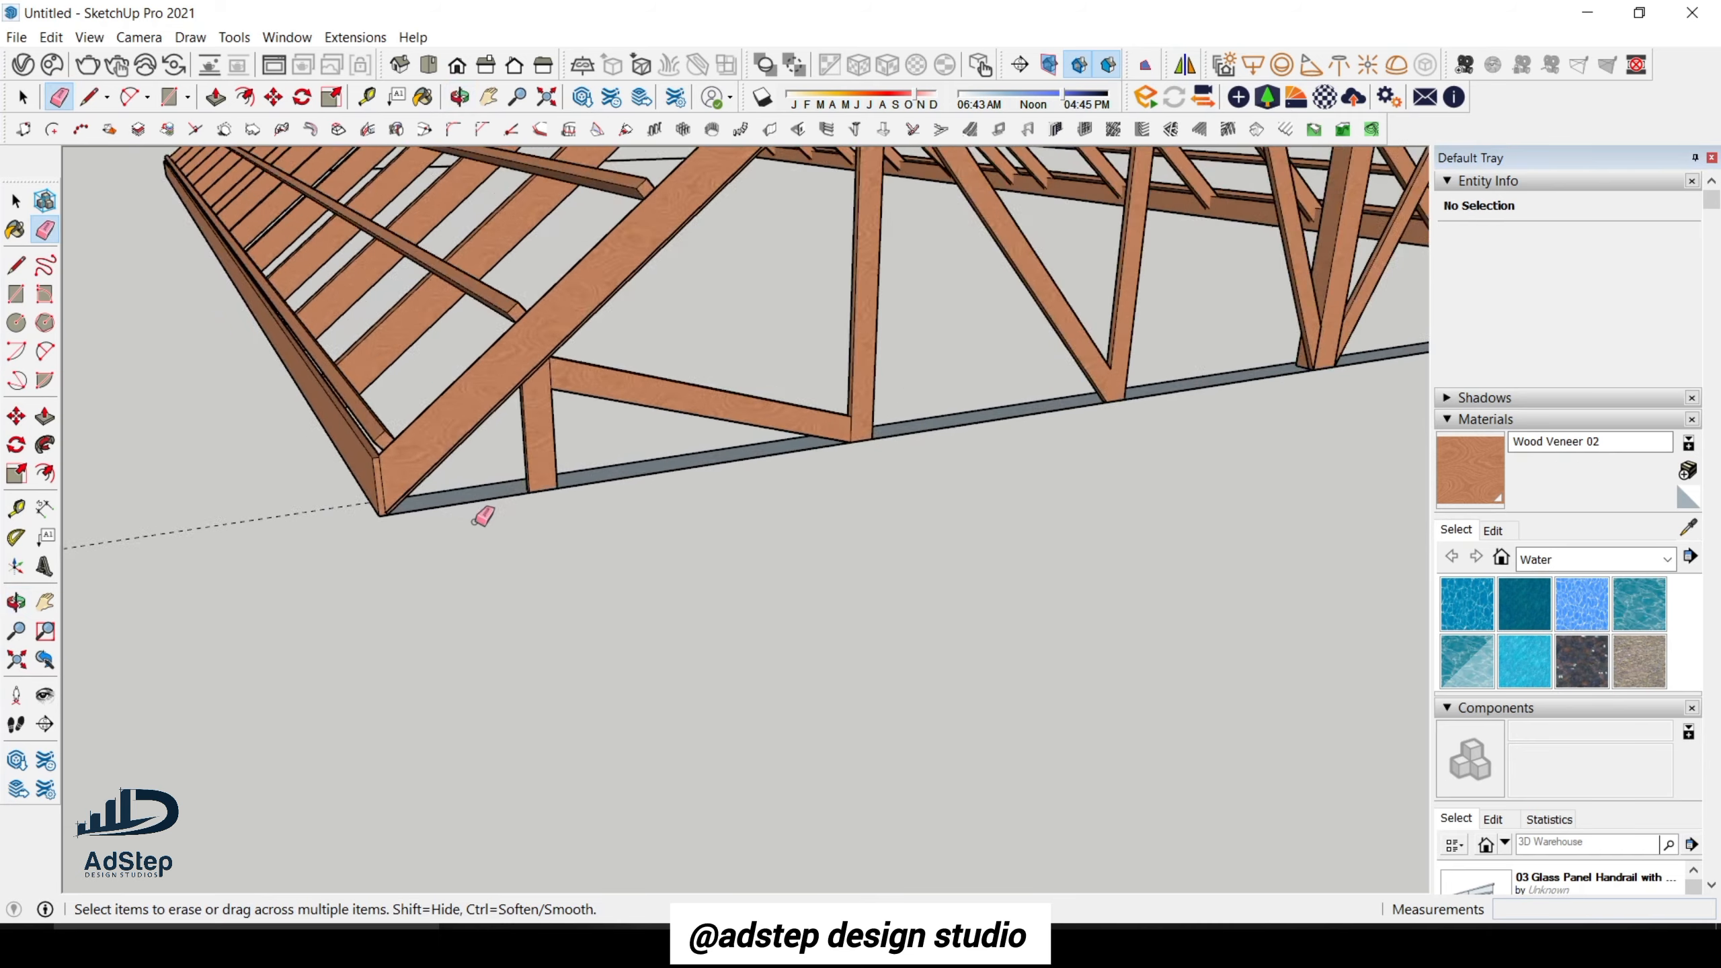
{"action": "key", "text": "space"}
{"action": "left_click", "coordinate": [510, 489]}
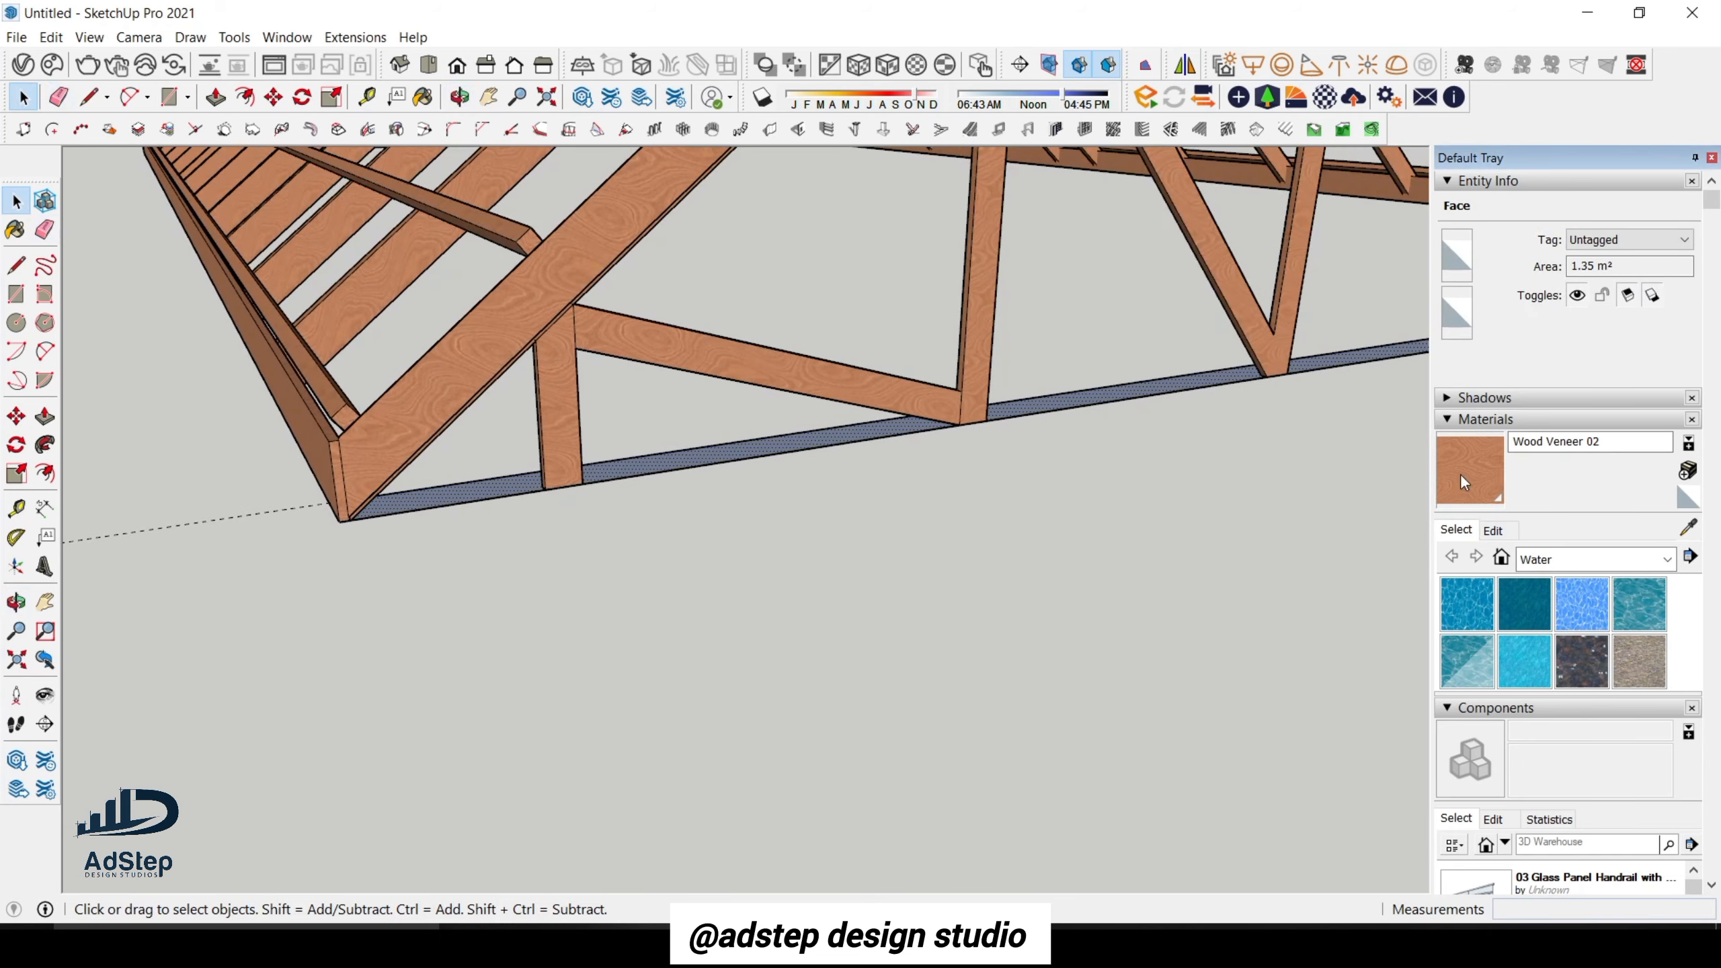
{"action": "key", "text": "b"}
{"action": "left_click", "coordinate": [514, 484]}
{"action": "key", "text": "space"}
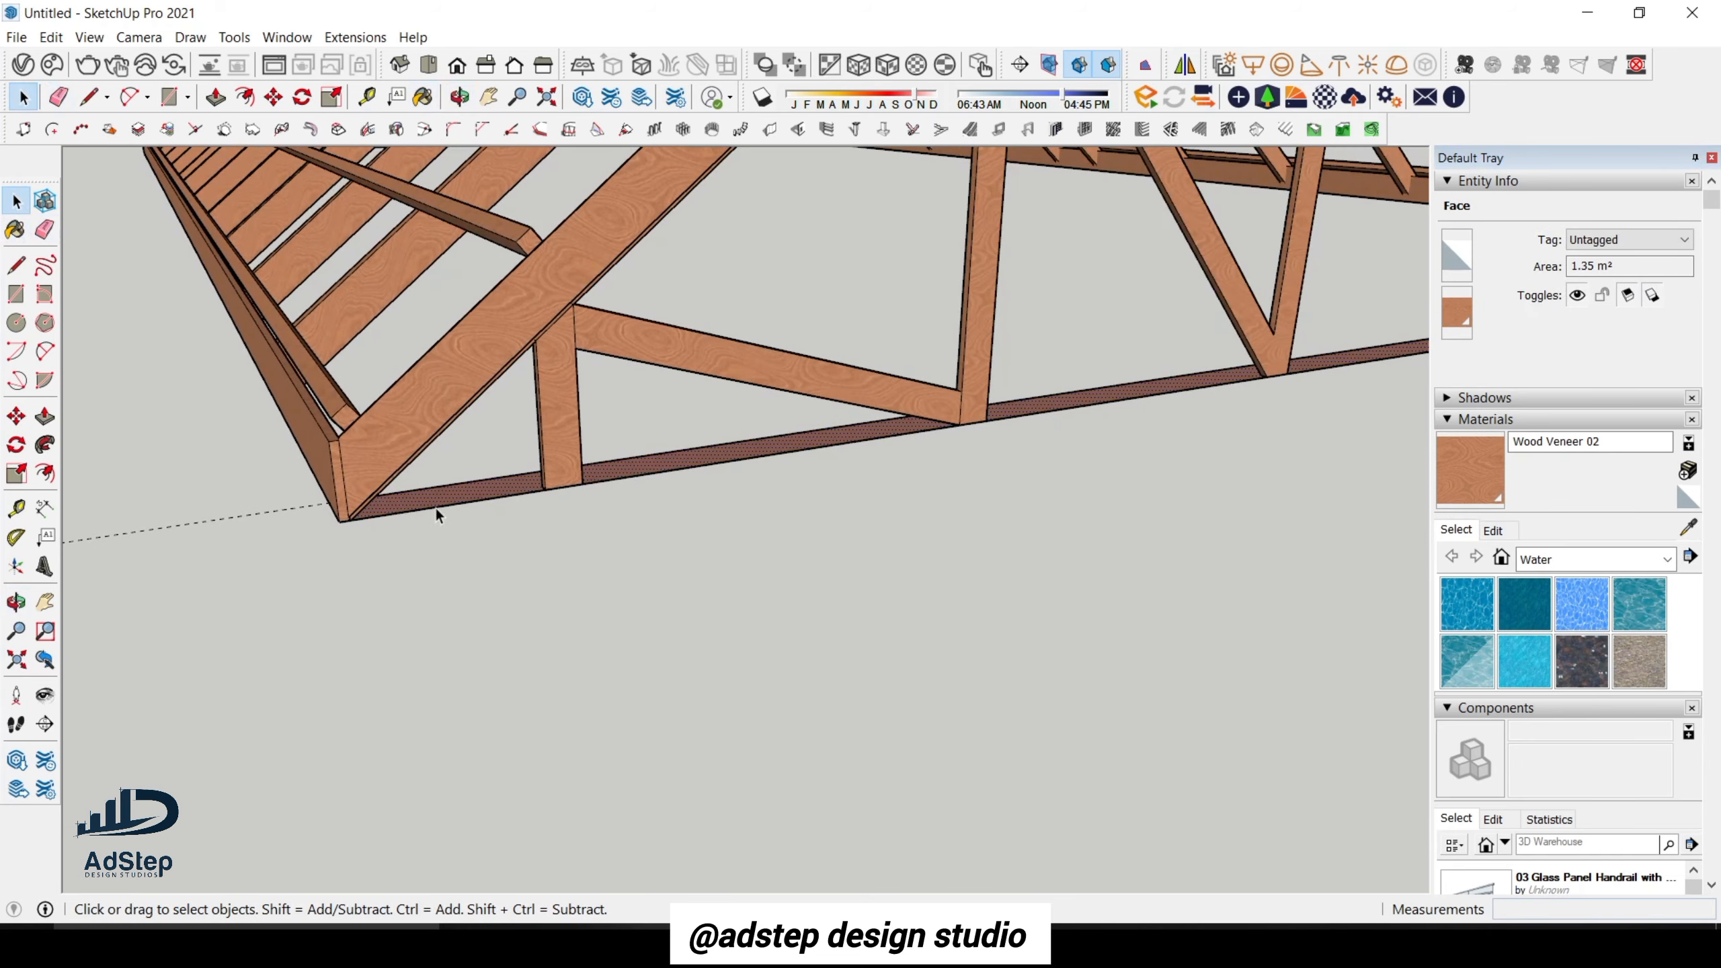
Paint the underside of the front strip with Wood Veneer 02.
{"action": "middle_click_drag", "start_coordinate": [433, 501], "coordinate": [458, 417]}
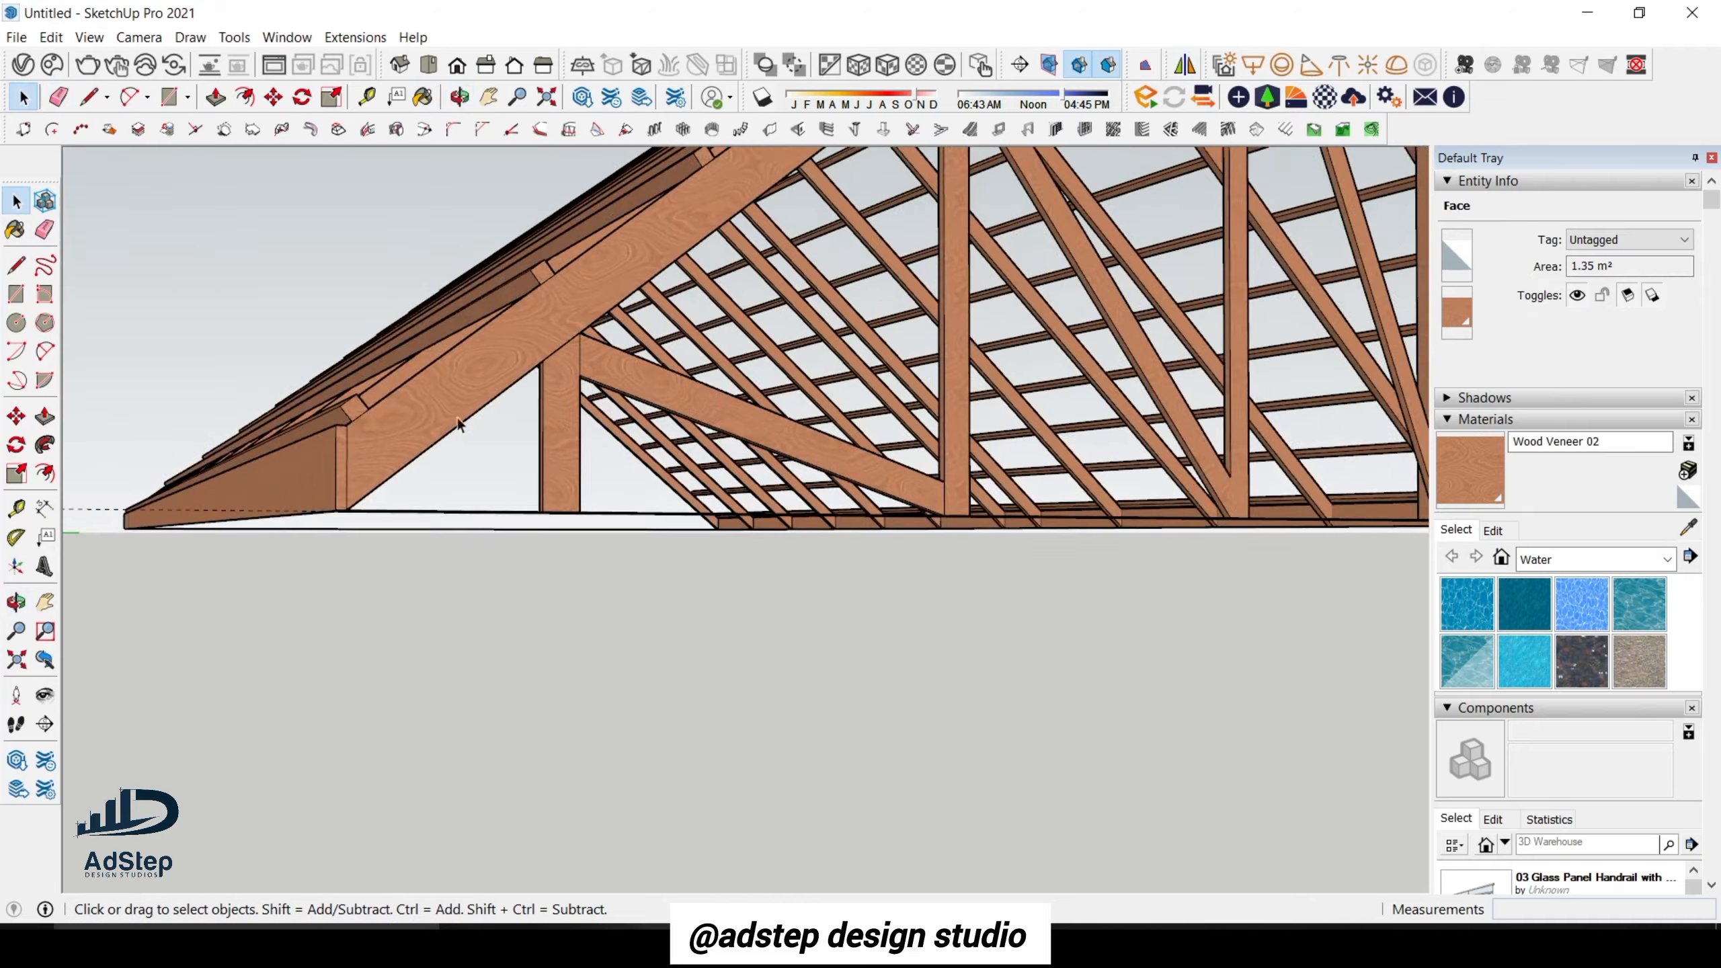
{"action": "scroll", "coordinate": [411, 500], "scroll_direction": "up", "scroll_amount": 4}
{"action": "scroll", "coordinate": [411, 500], "scroll_direction": "down", "scroll_amount": 2}
{"action": "middle_click_drag", "start_coordinate": [350, 493], "coordinate": [400, 514]}
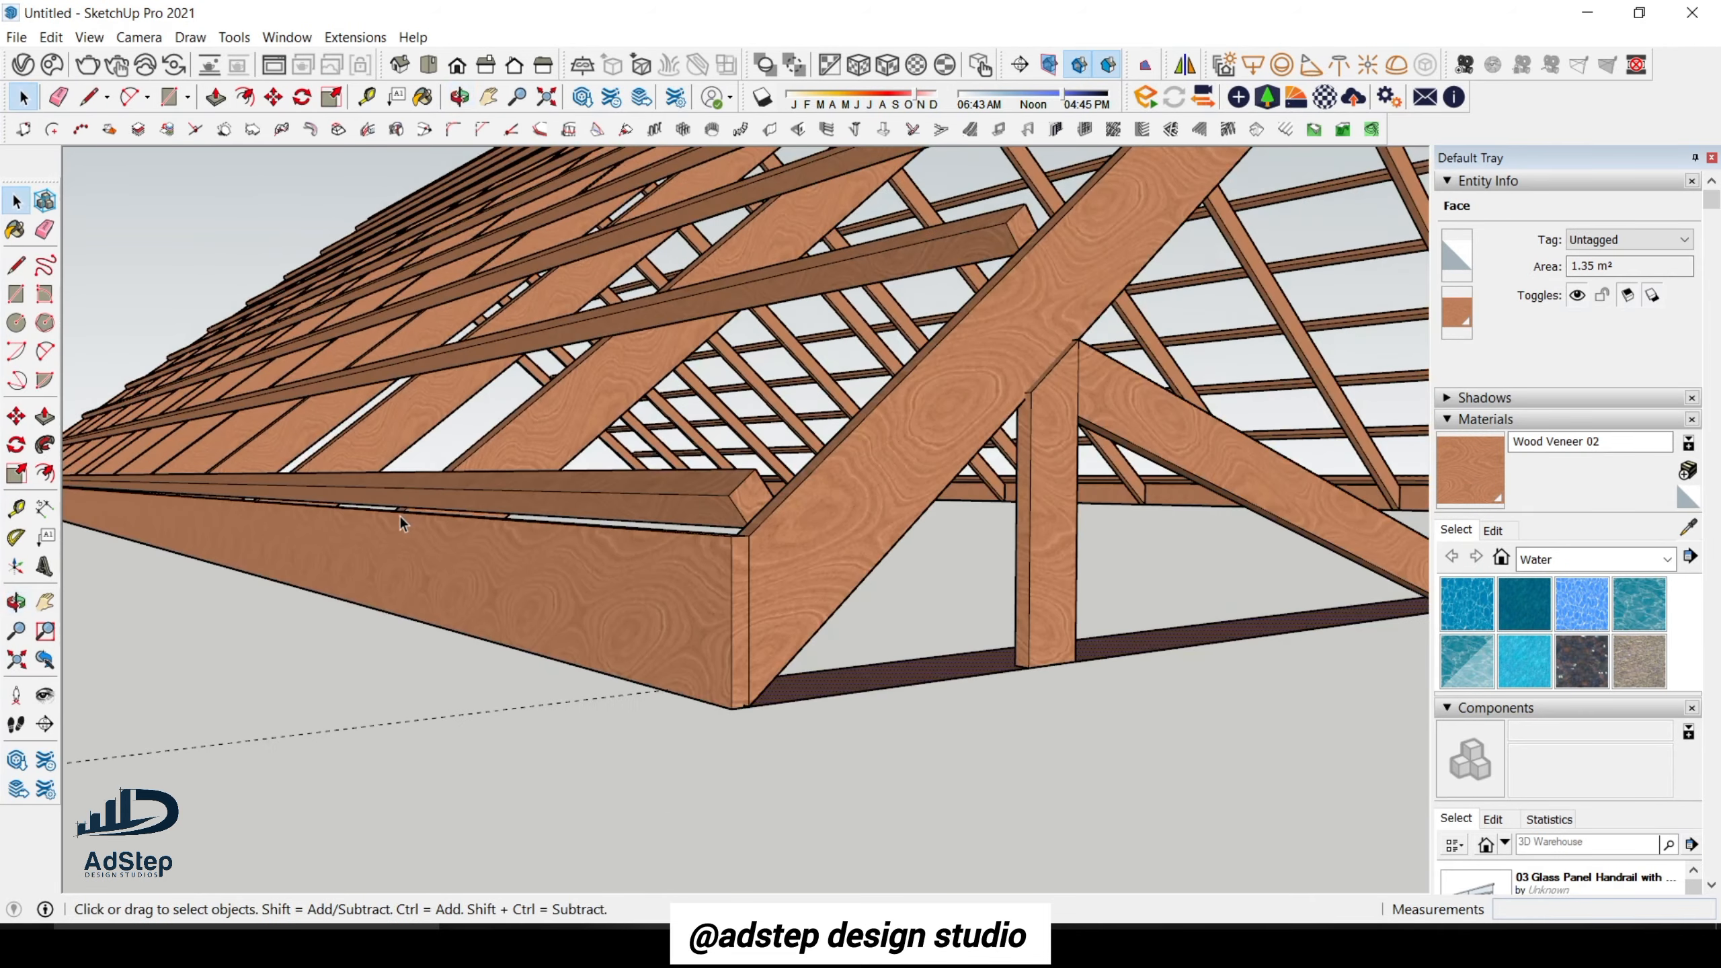
{"action": "scroll", "coordinate": [400, 514], "scroll_direction": "up", "scroll_amount": 3}
{"action": "scroll", "coordinate": [739, 578], "scroll_direction": "up", "scroll_amount": 2}
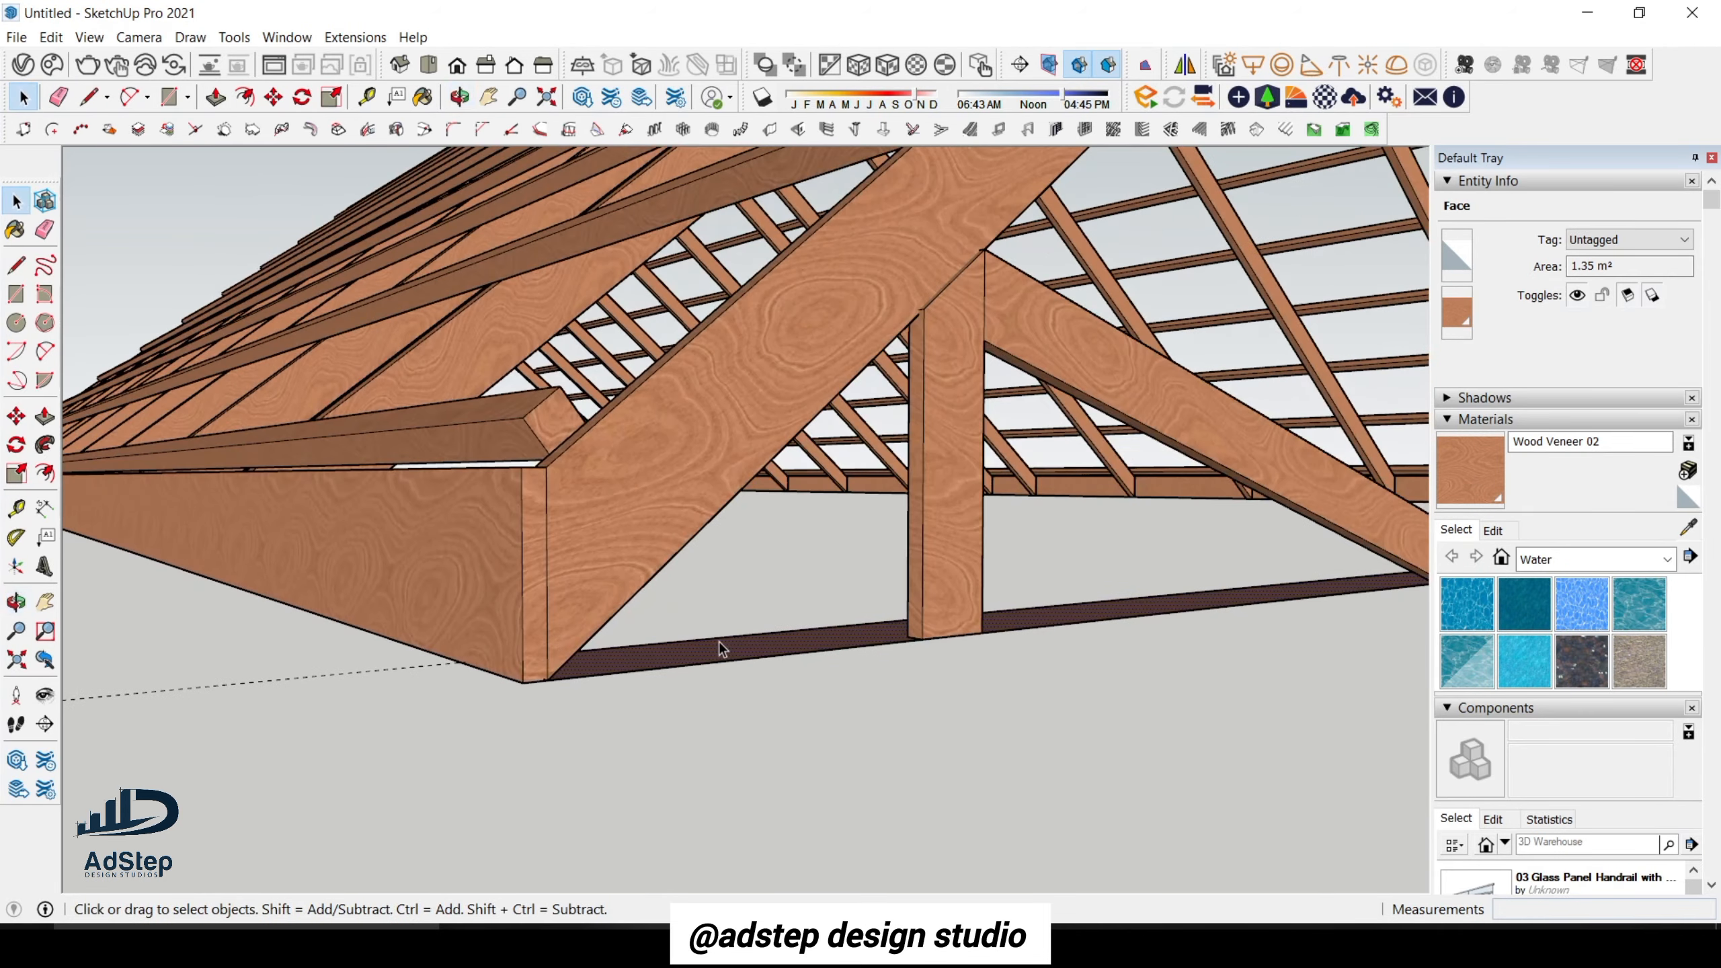
{"action": "left_click", "coordinate": [1451, 471]}
{"action": "mouse_move", "coordinate": [786, 380]}
{"action": "middle_mouse_down"}
{"action": "mouse_move", "coordinate": [871, 318]}
{"action": "mouse_move", "coordinate": [804, 539]}
{"action": "middle_mouse_up"}
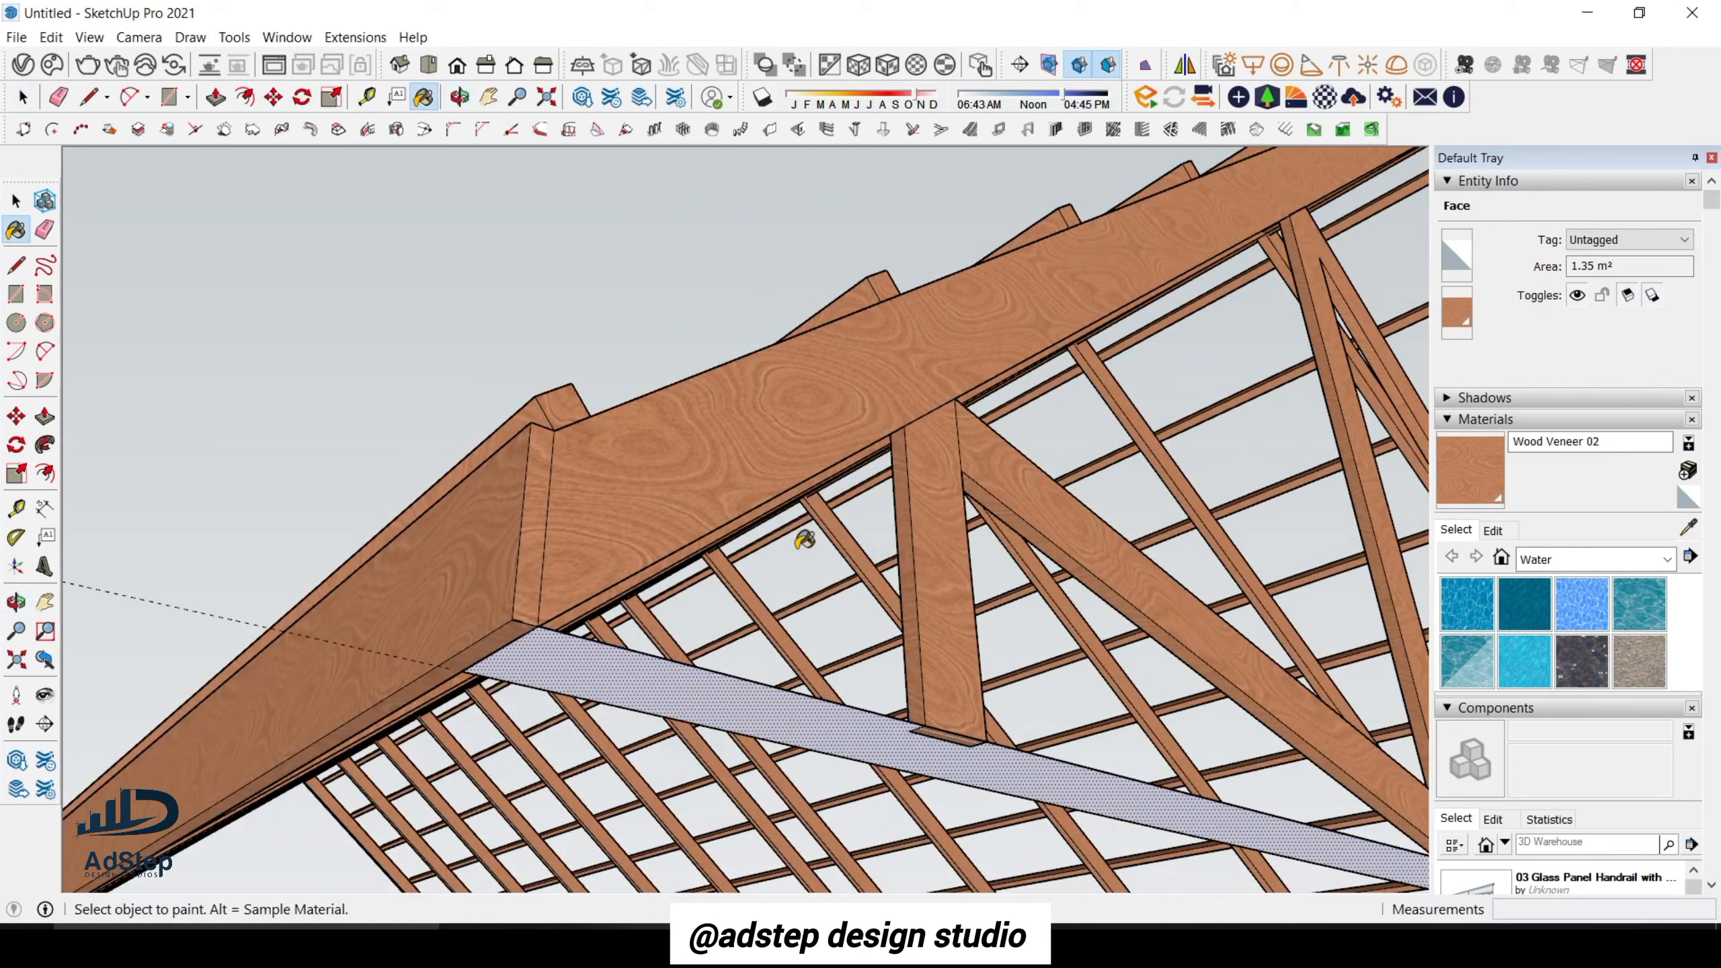
{"action": "left_click", "coordinate": [756, 711]}
{"action": "key", "text": "space"}
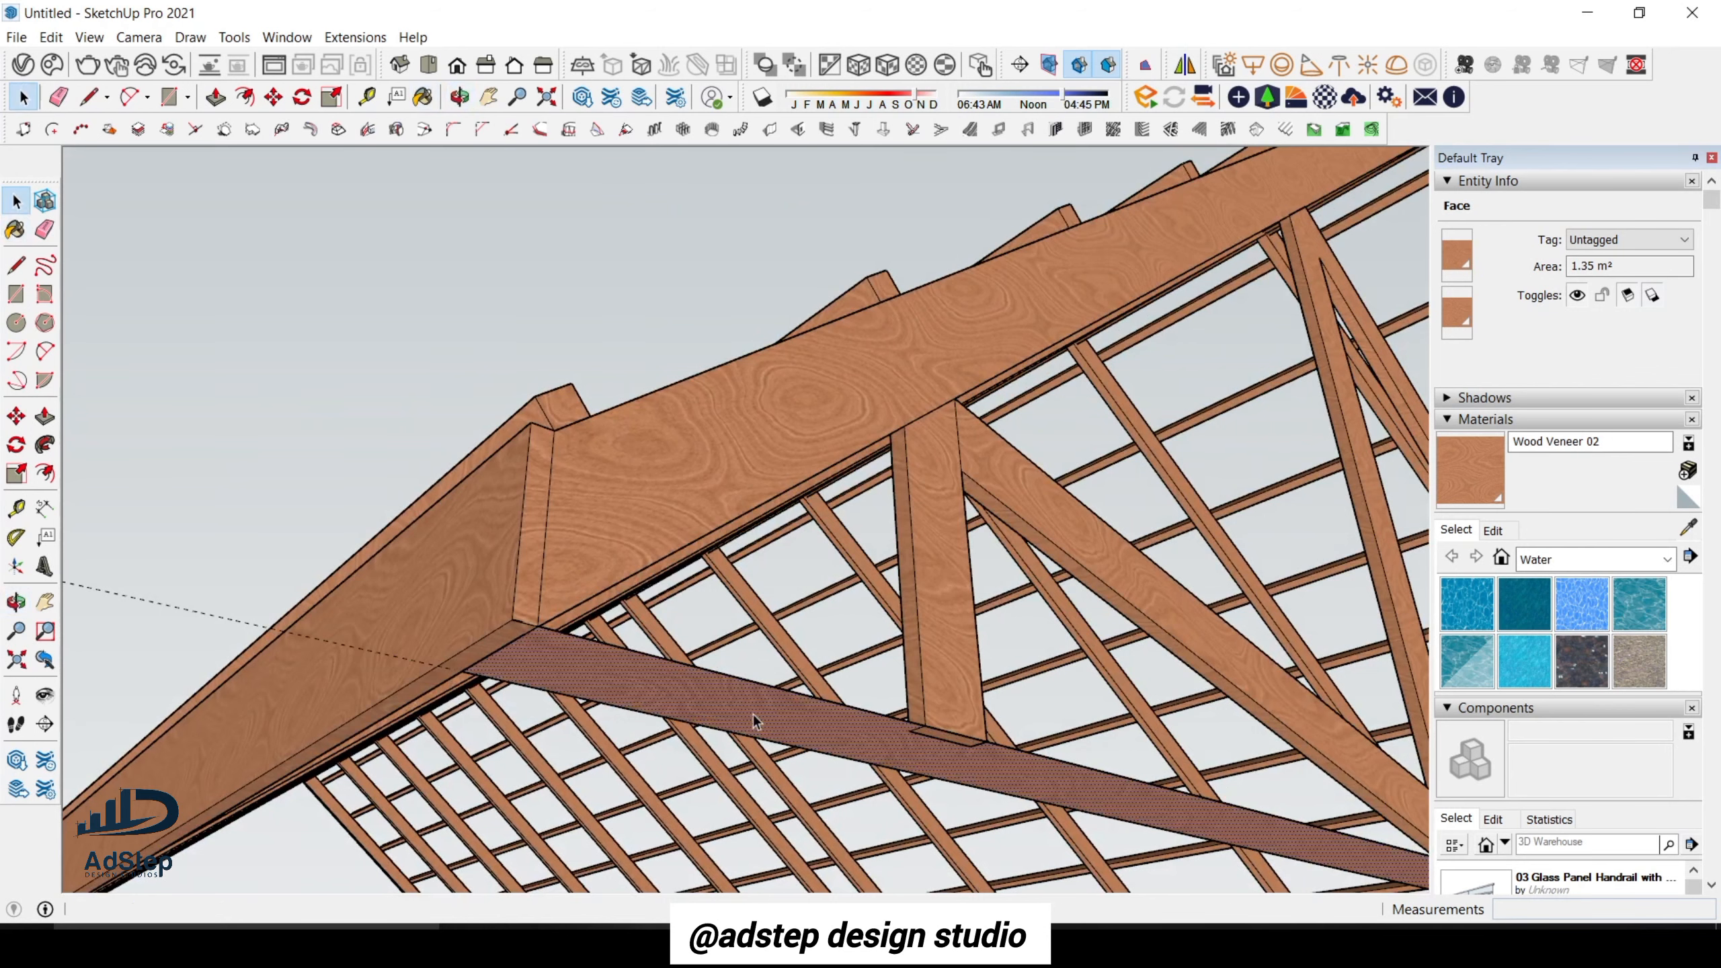
Try to extrude the front strip's underside about 24 mm downward.
{"action": "key", "text": "p"}
{"action": "left_click", "coordinate": [753, 715]}
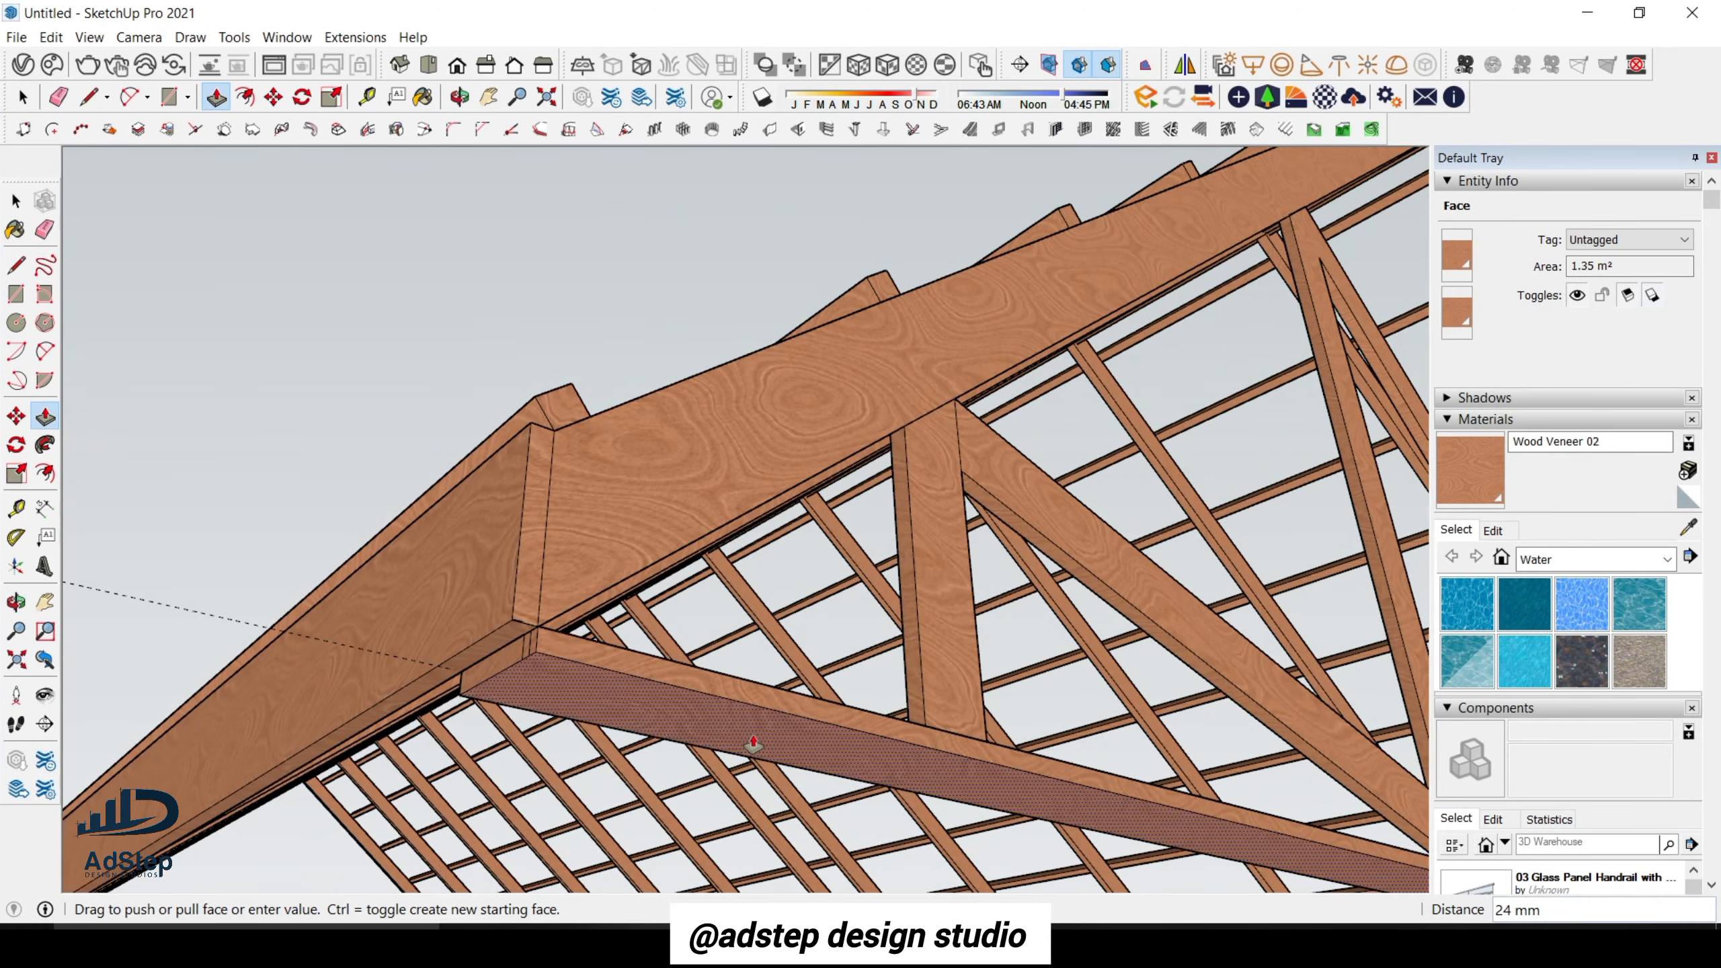
{"action": "left_click", "coordinate": [754, 743]}
{"action": "key", "text": "space"}
{"action": "middle_click_drag", "start_coordinate": [511, 704], "coordinate": [510, 662]}
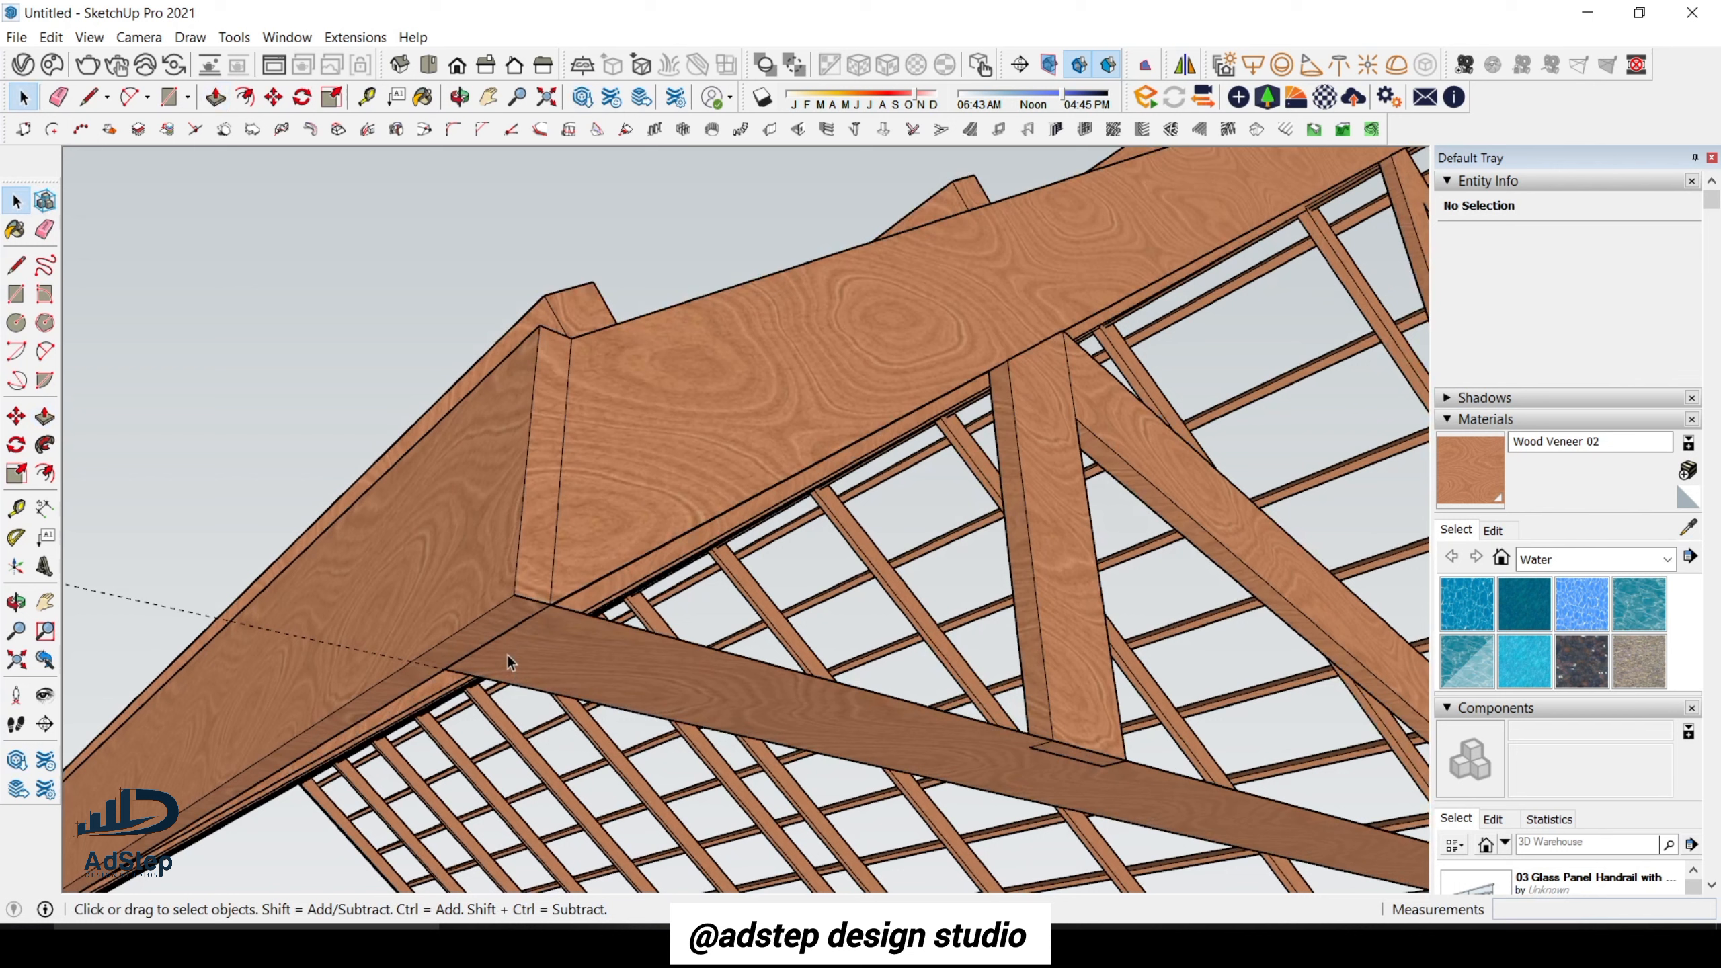
Extrude the front strip's underside 150 mm downward to form the truss's bottom member.
{"action": "left_click", "coordinate": [568, 654]}
{"action": "key", "text": "p"}
{"action": "left_click", "coordinate": [568, 654]}
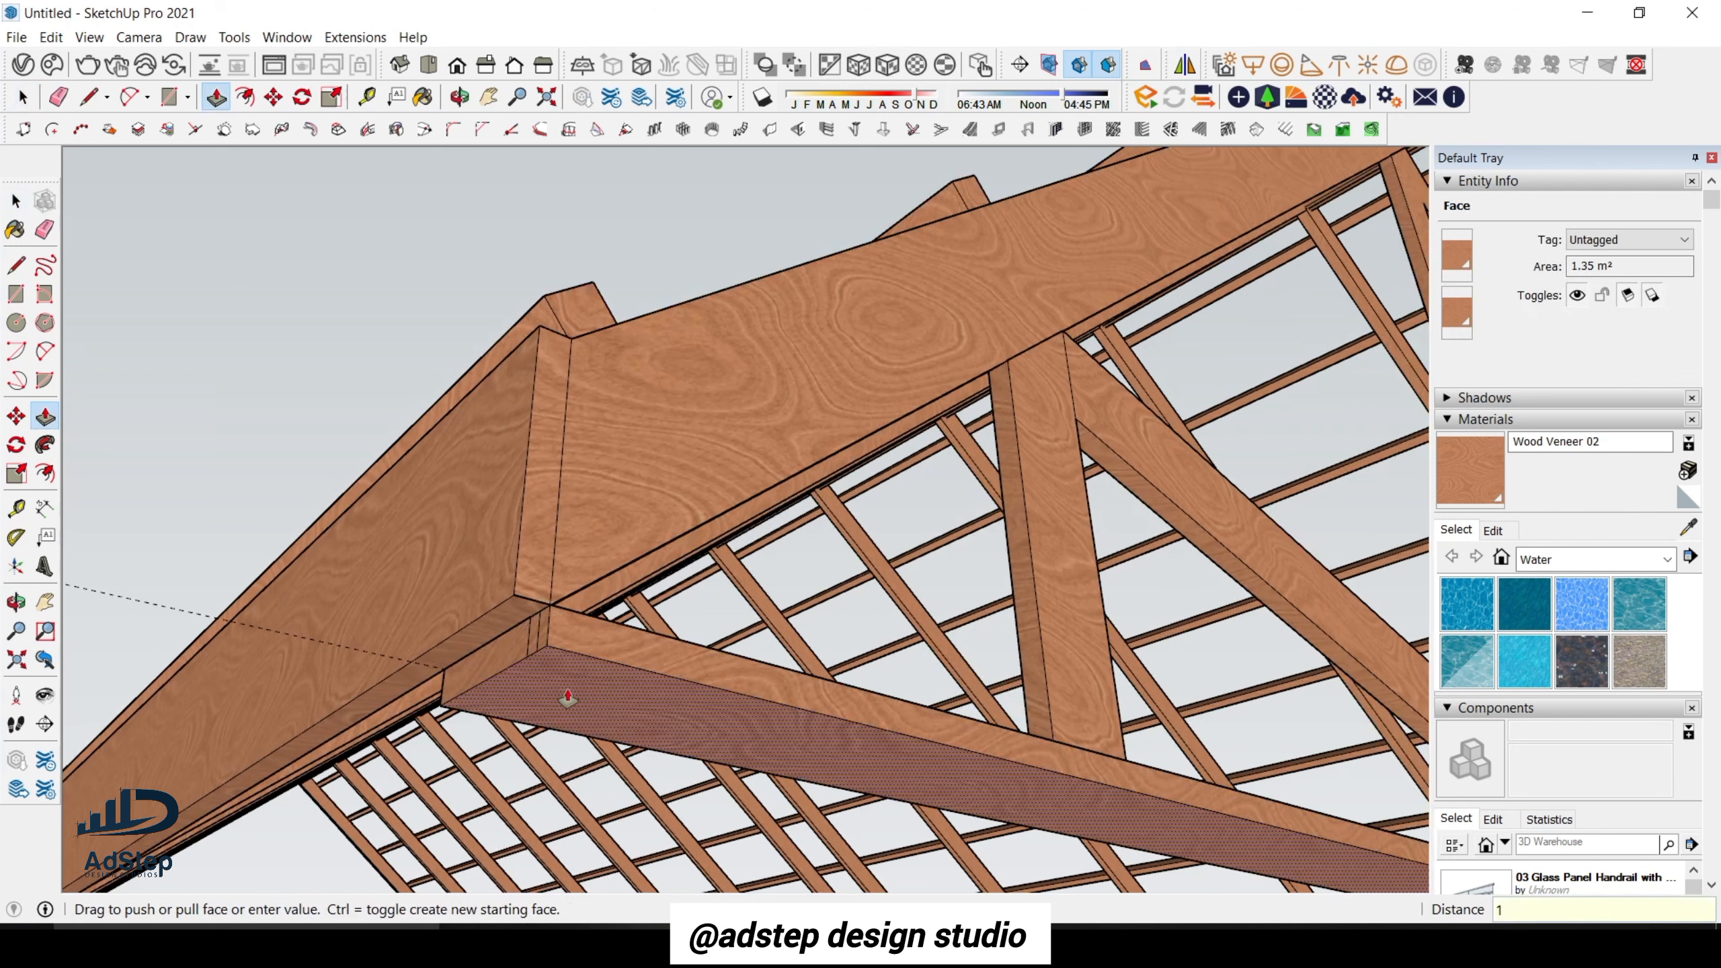
{"action": "double_click", "coordinate": [569, 698]}
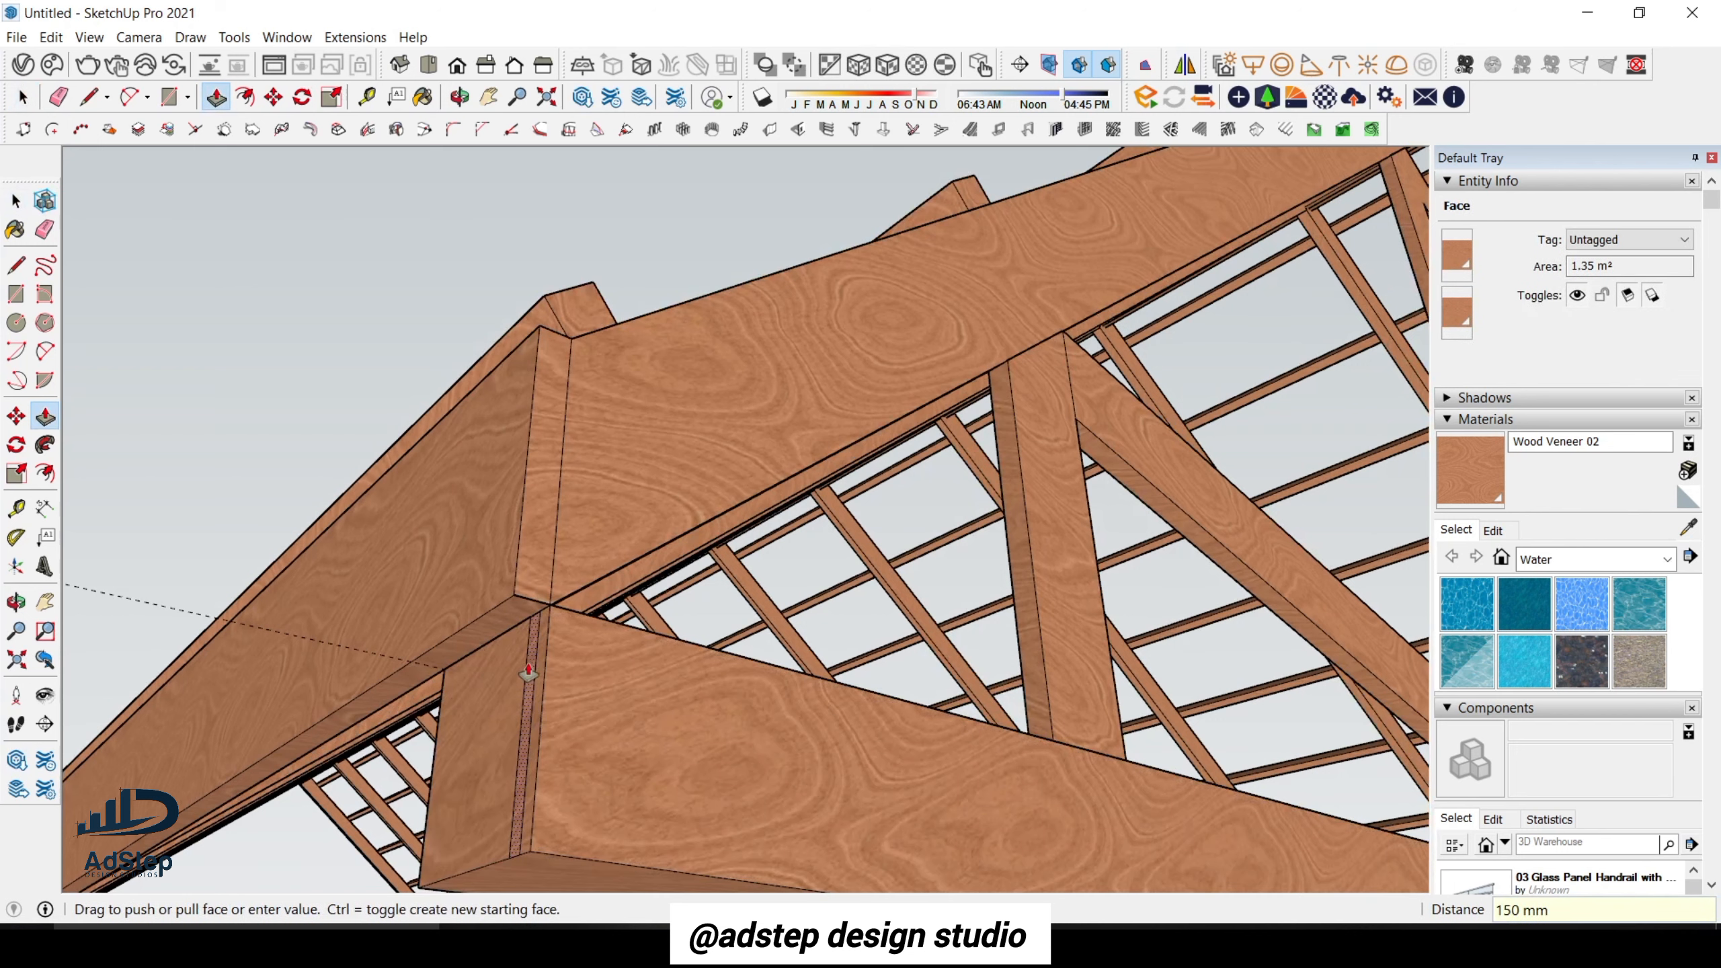
Erase the seam lines on the bottom member's end and extend that end face 25 mm to the eave board's outer side.
{"action": "key", "text": "e"}
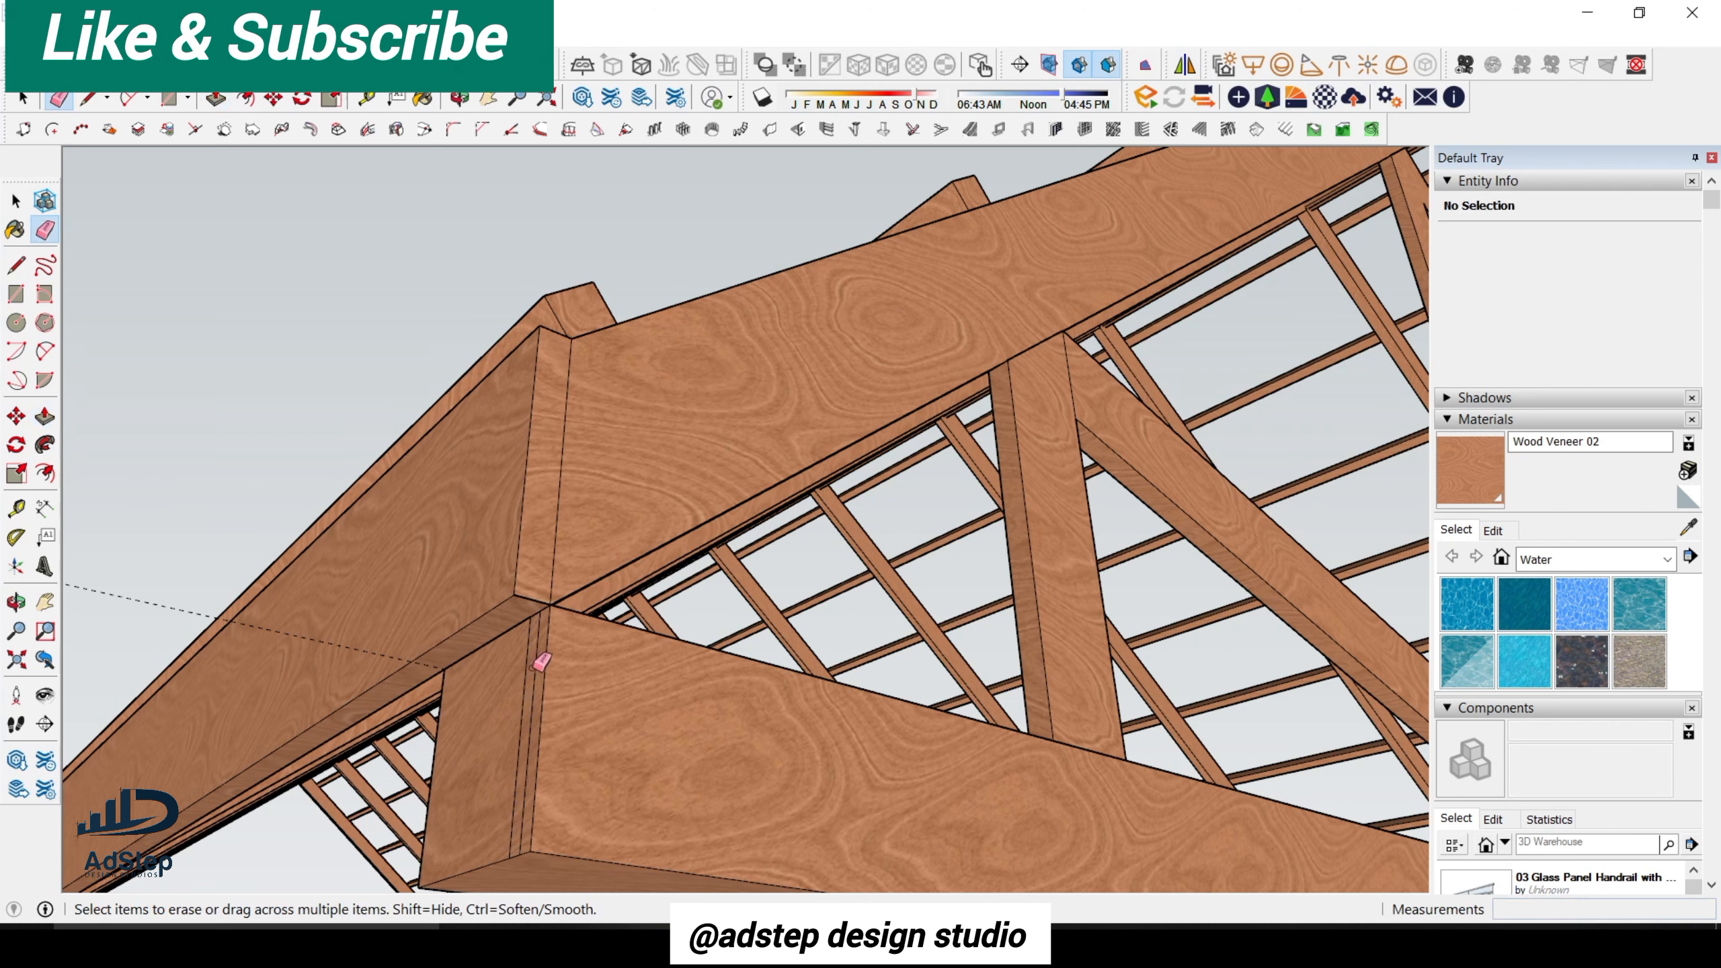
{"action": "left_click", "coordinate": [524, 675]}
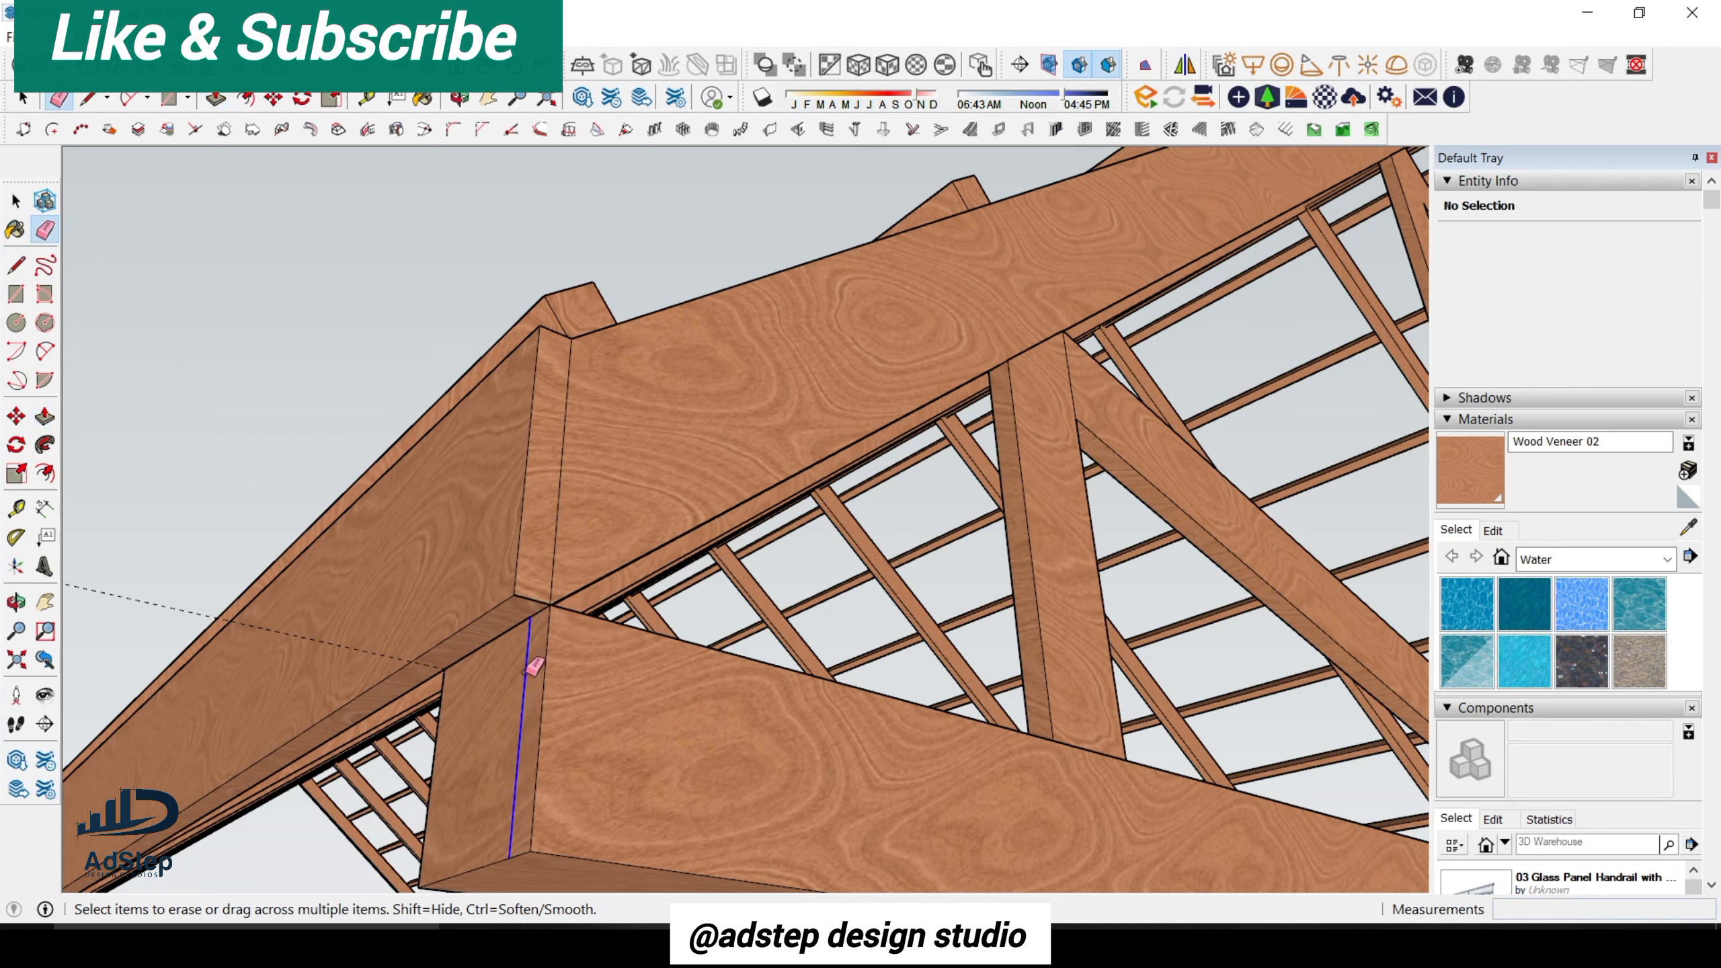
{"action": "key", "text": "space"}
{"action": "double_click", "coordinate": [524, 675]}
{"action": "key", "text": "p"}
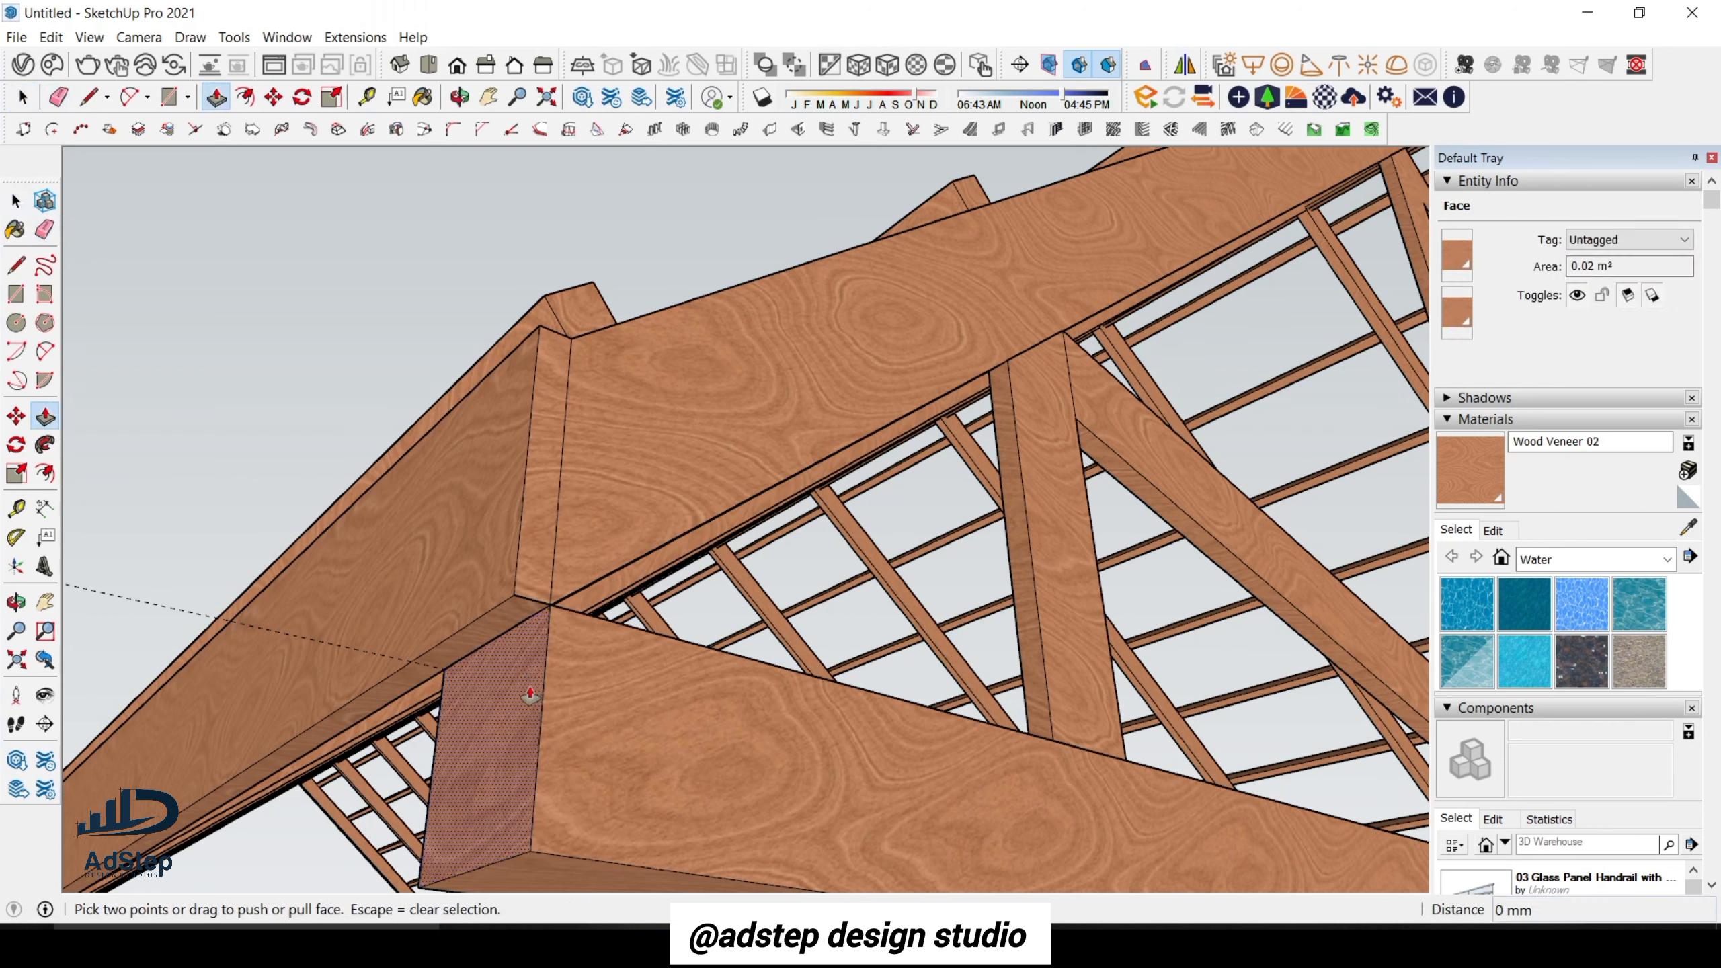
{"action": "left_click", "coordinate": [530, 688]}
{"action": "left_click", "coordinate": [359, 543]}
{"action": "scroll", "coordinate": [384, 507], "scroll_direction": "down", "scroll_amount": 6}
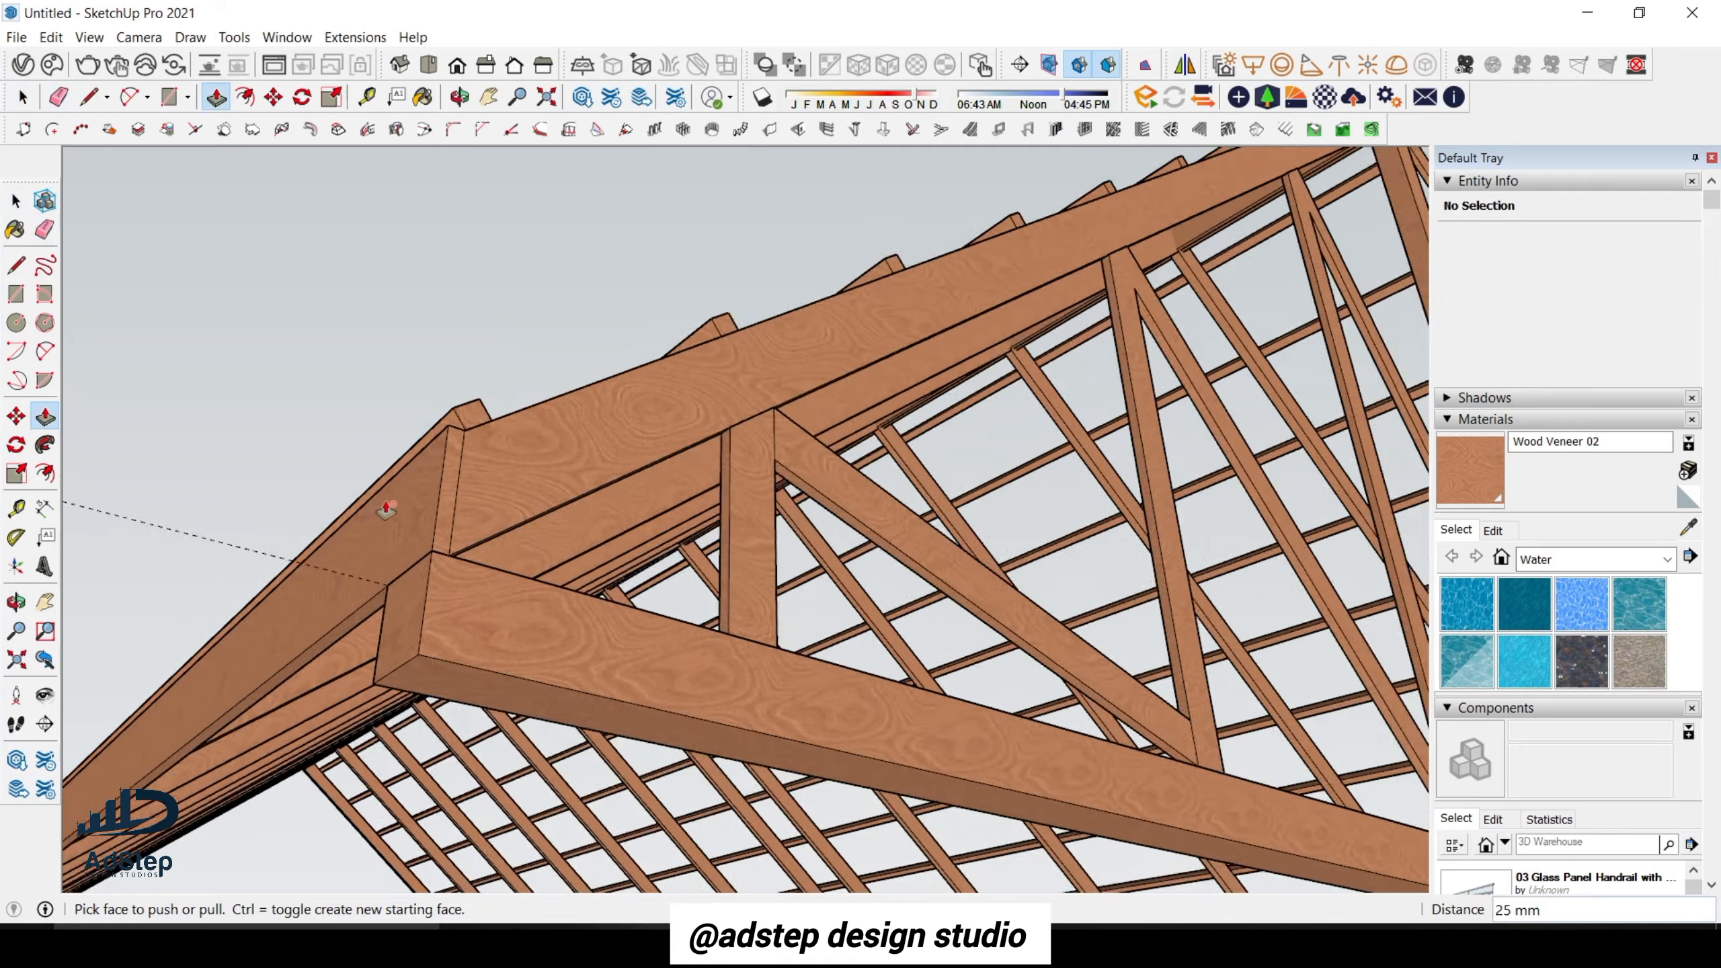
Extend the bottom member's opposite end face flush with the other eave board using Push/Pull.
{"action": "middle_click_drag", "start_coordinate": [386, 510], "coordinate": [317, 708]}
{"action": "scroll", "coordinate": [359, 649], "scroll_direction": "down", "scroll_amount": 5}
{"action": "middle_click_drag", "start_coordinate": [365, 639], "coordinate": [551, 685]}
{"action": "scroll", "coordinate": [793, 690], "scroll_direction": "up", "scroll_amount": 5}
{"action": "scroll", "coordinate": [793, 690], "scroll_direction": "up", "scroll_amount": 5}
{"action": "key", "text": "p"}
{"action": "scroll", "coordinate": [551, 685], "scroll_direction": "down", "scroll_amount": 8}
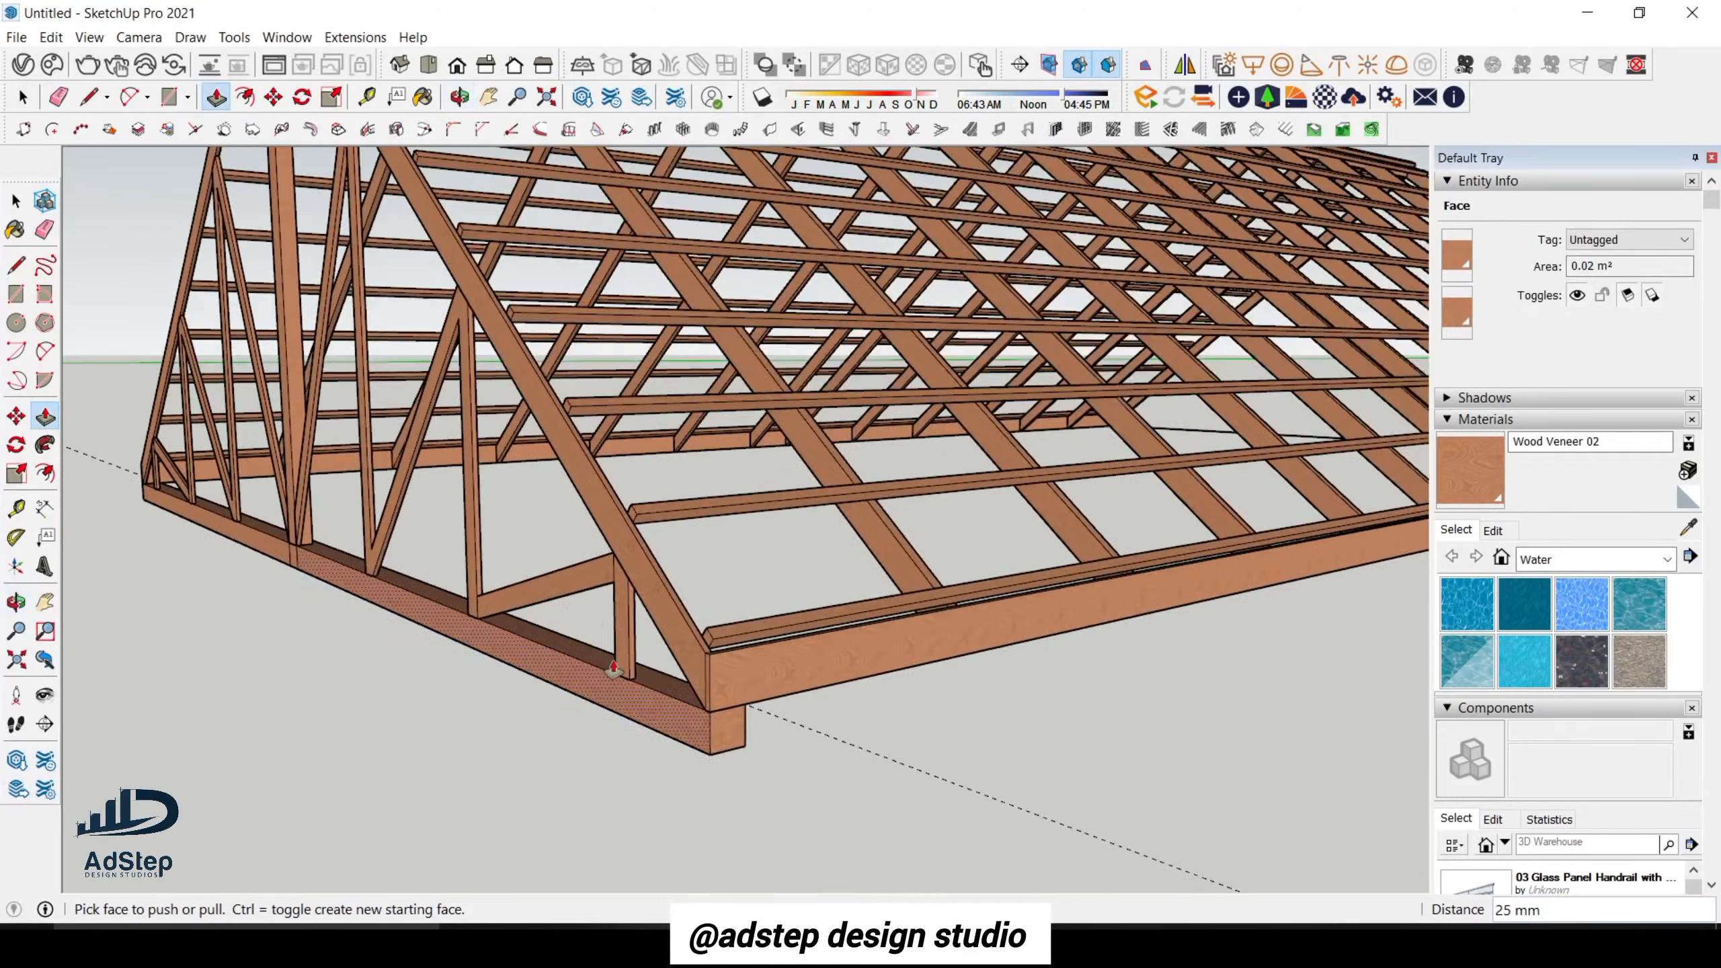
{"action": "middle_click_drag", "start_coordinate": [800, 685], "coordinate": [828, 622]}
{"action": "scroll", "coordinate": [849, 576], "scroll_direction": "down", "scroll_amount": 3}
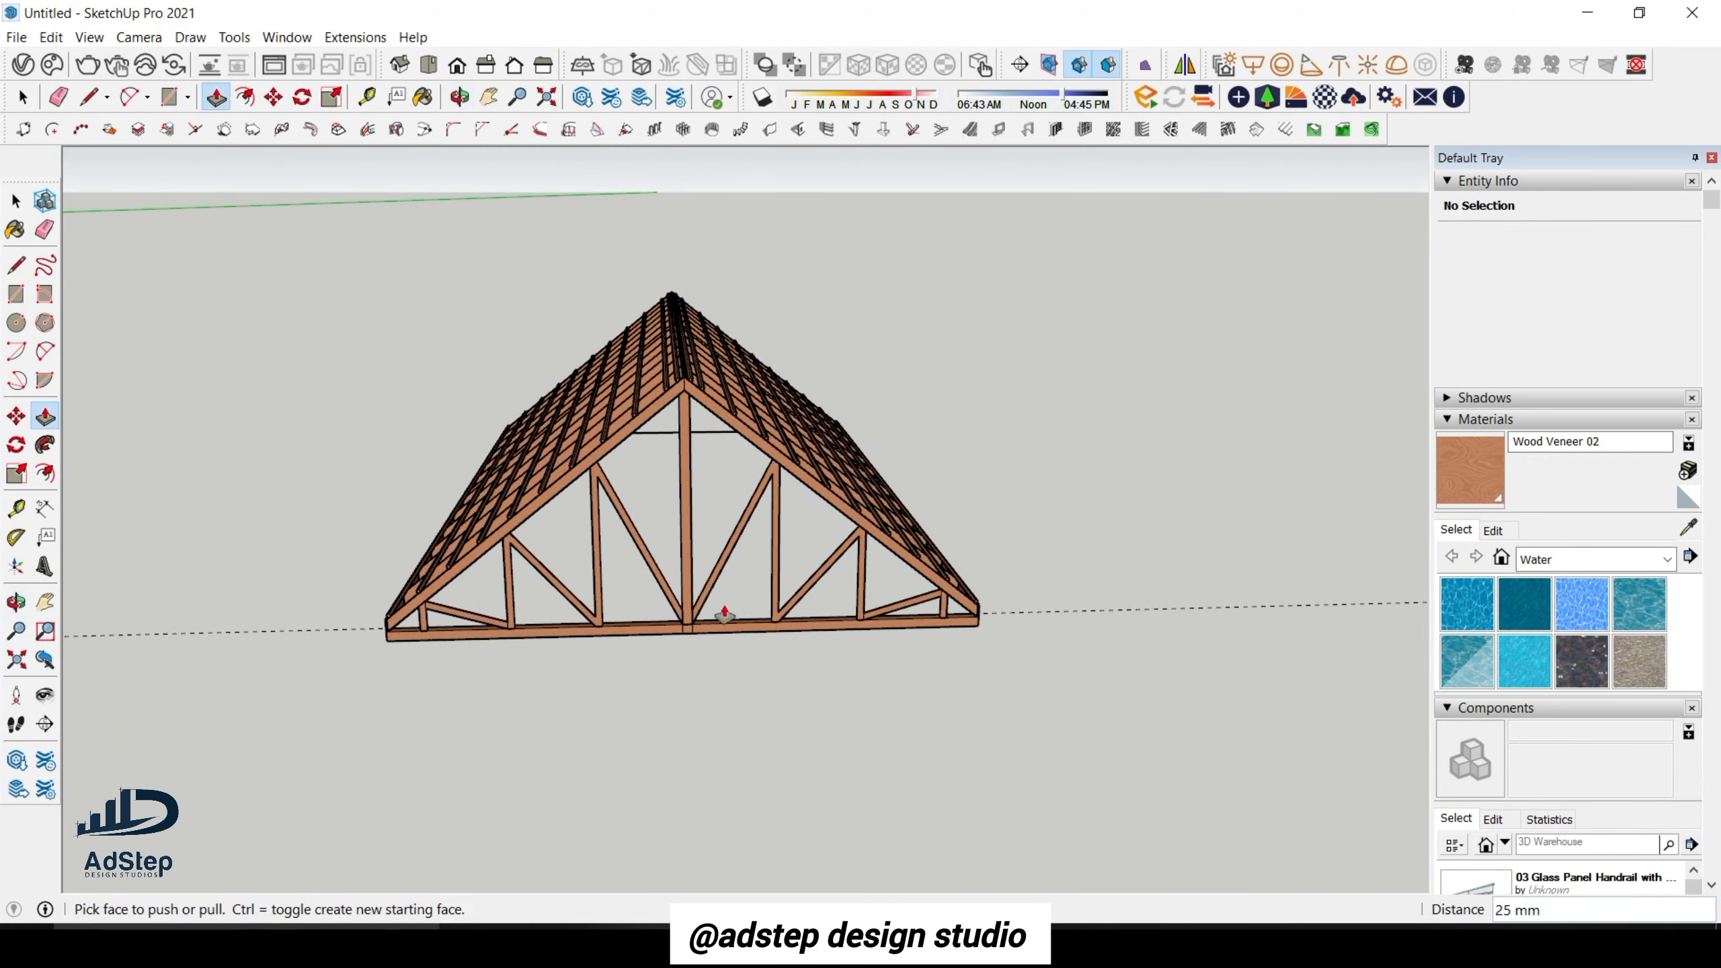
Undo the end extensions and the extrusion of the bottom member, back to the flat painted strip.
{"action": "scroll", "coordinate": [541, 653], "scroll_direction": "up", "scroll_amount": 4}
{"action": "right_click", "coordinate": [463, 636]}
{"action": "key", "text": "space"}
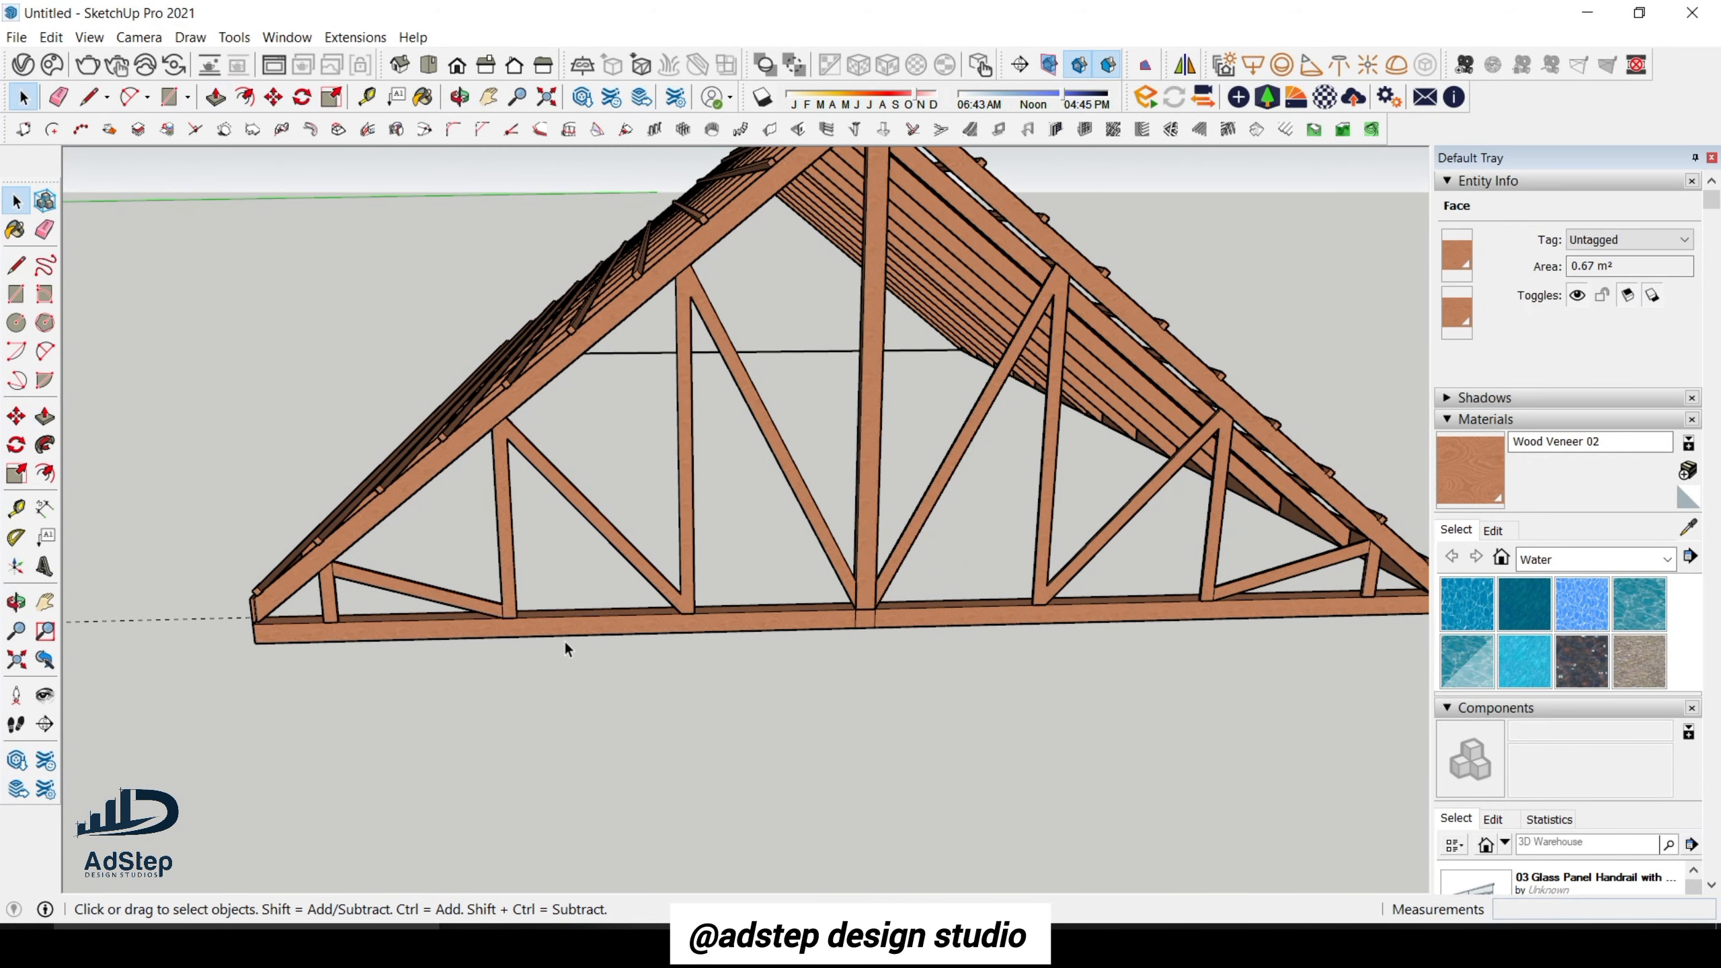
{"action": "left_click", "coordinate": [567, 649]}
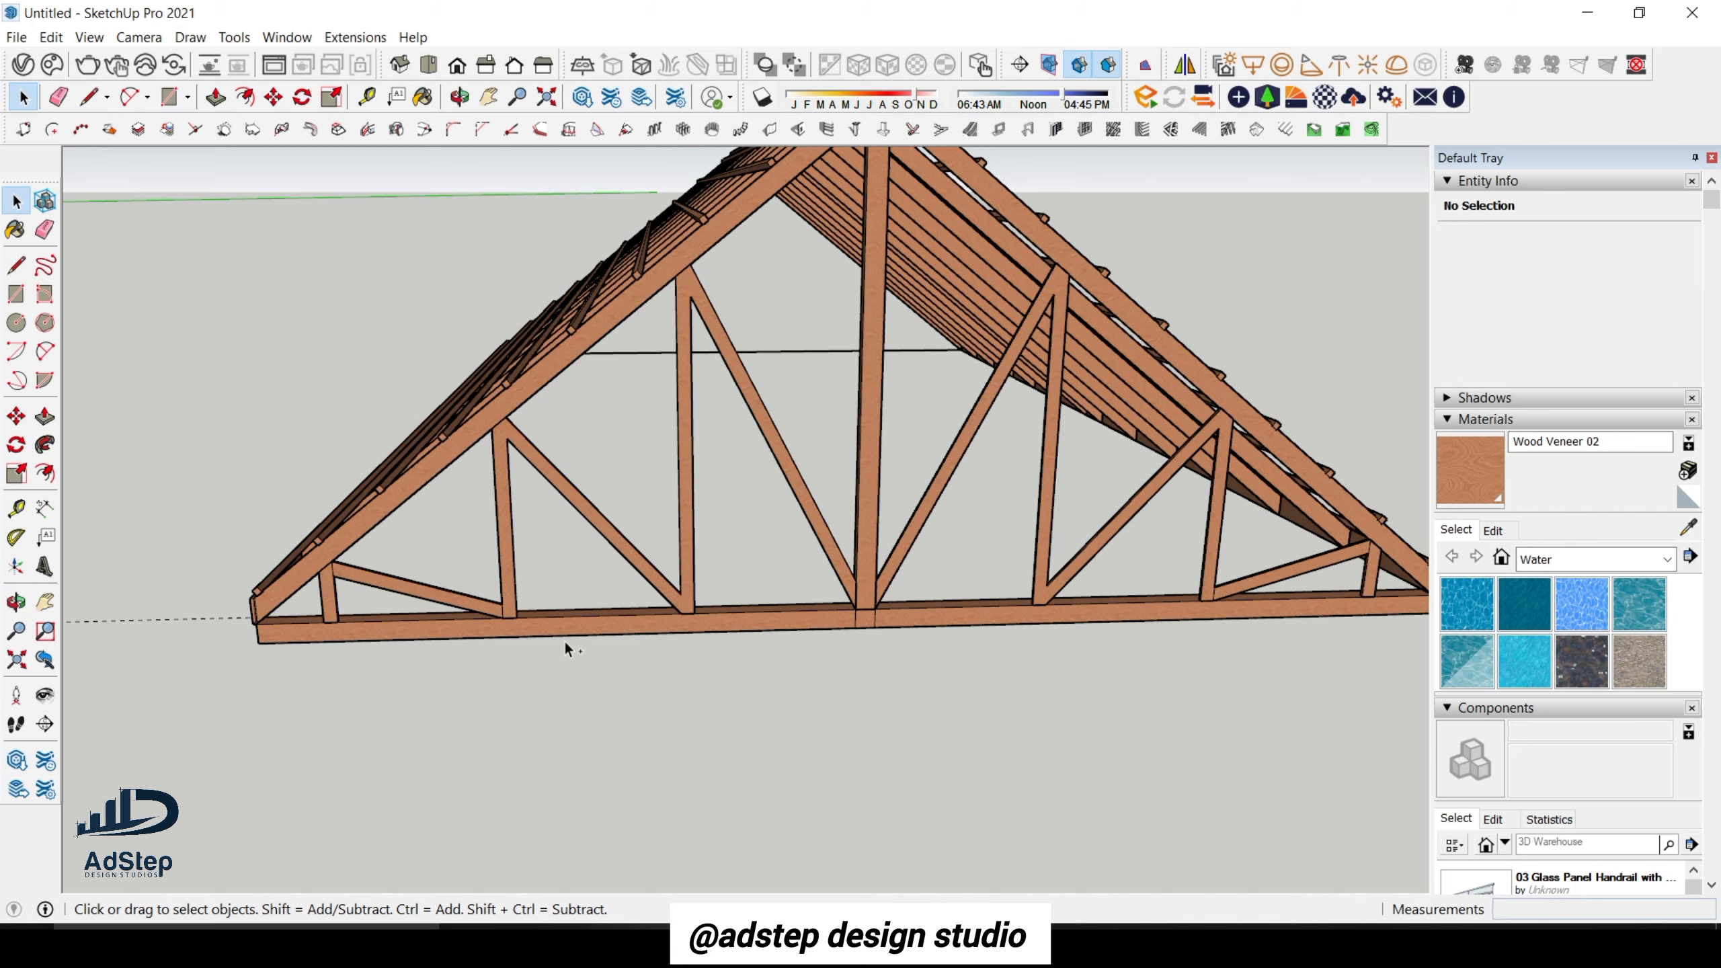
{"action": "scroll", "coordinate": [401, 624], "scroll_direction": "up", "scroll_amount": 4}
{"action": "scroll", "coordinate": [352, 620], "scroll_direction": "up", "scroll_amount": 4}
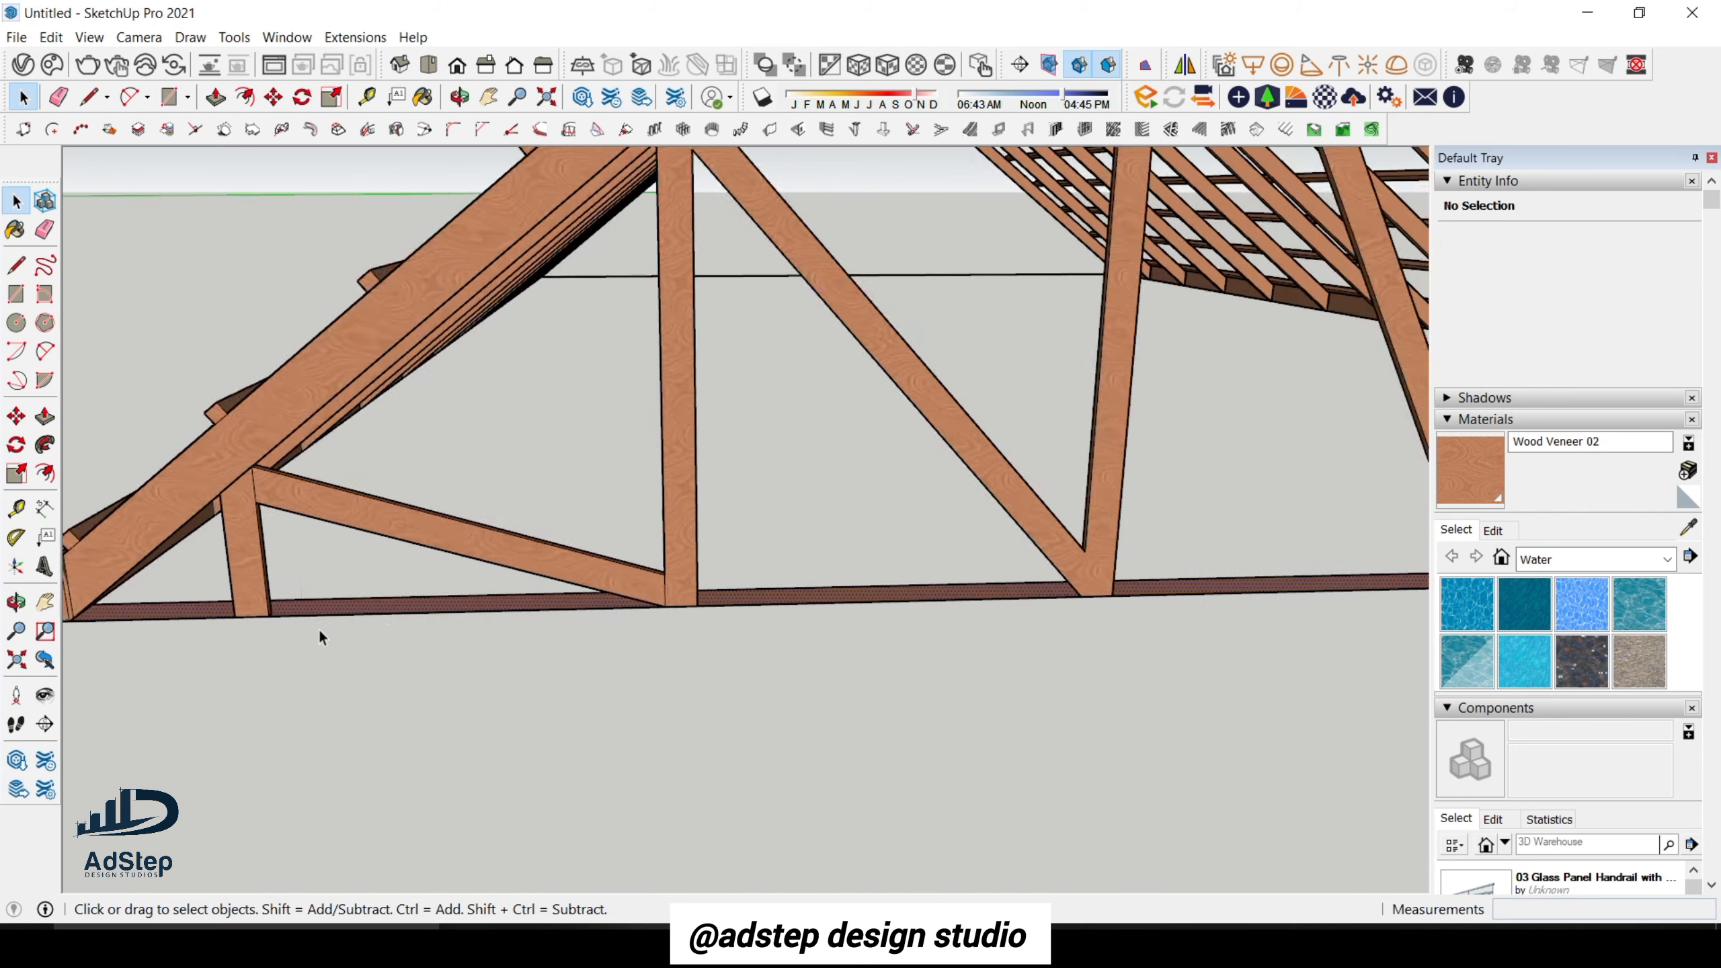
Select the flat bottom strip together with its edges and make it a group.
{"action": "double_click", "coordinate": [357, 608]}
{"action": "right_click", "coordinate": [359, 609]}
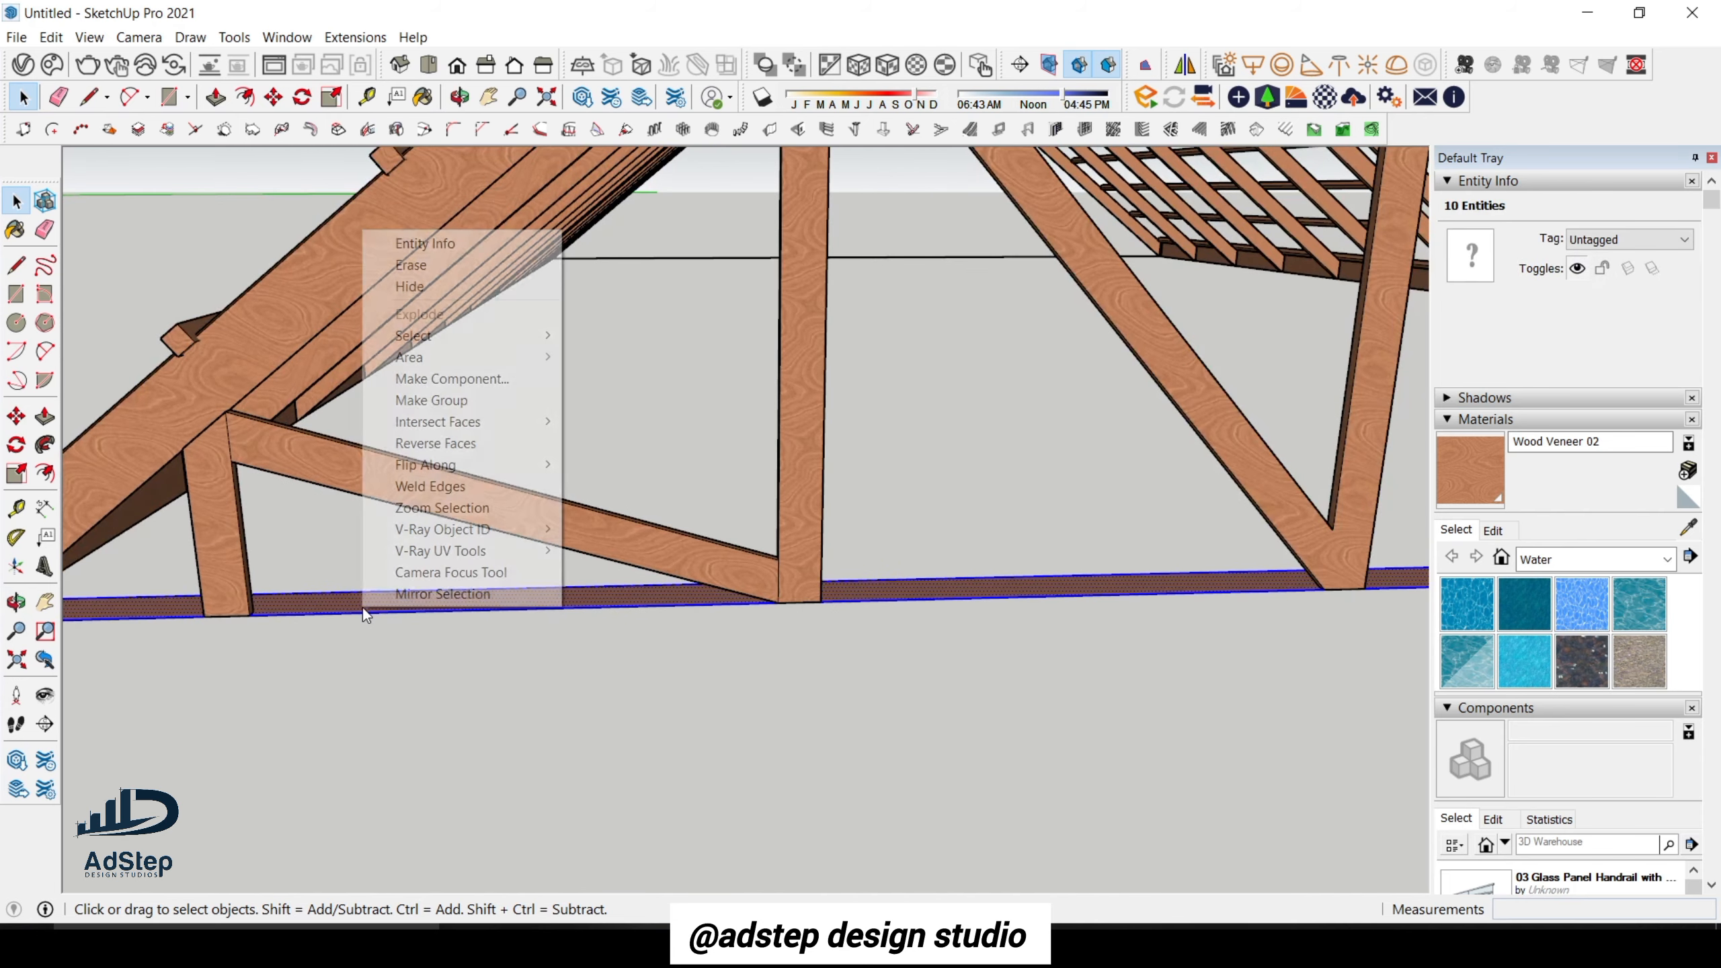
{"action": "left_click", "coordinate": [532, 409]}
{"action": "scroll", "coordinate": [896, 514], "scroll_direction": "down", "scroll_amount": 2}
{"action": "scroll", "coordinate": [896, 516], "scroll_direction": "down", "scroll_amount": 2}
{"action": "scroll", "coordinate": [409, 548], "scroll_direction": "up", "scroll_amount": 8}
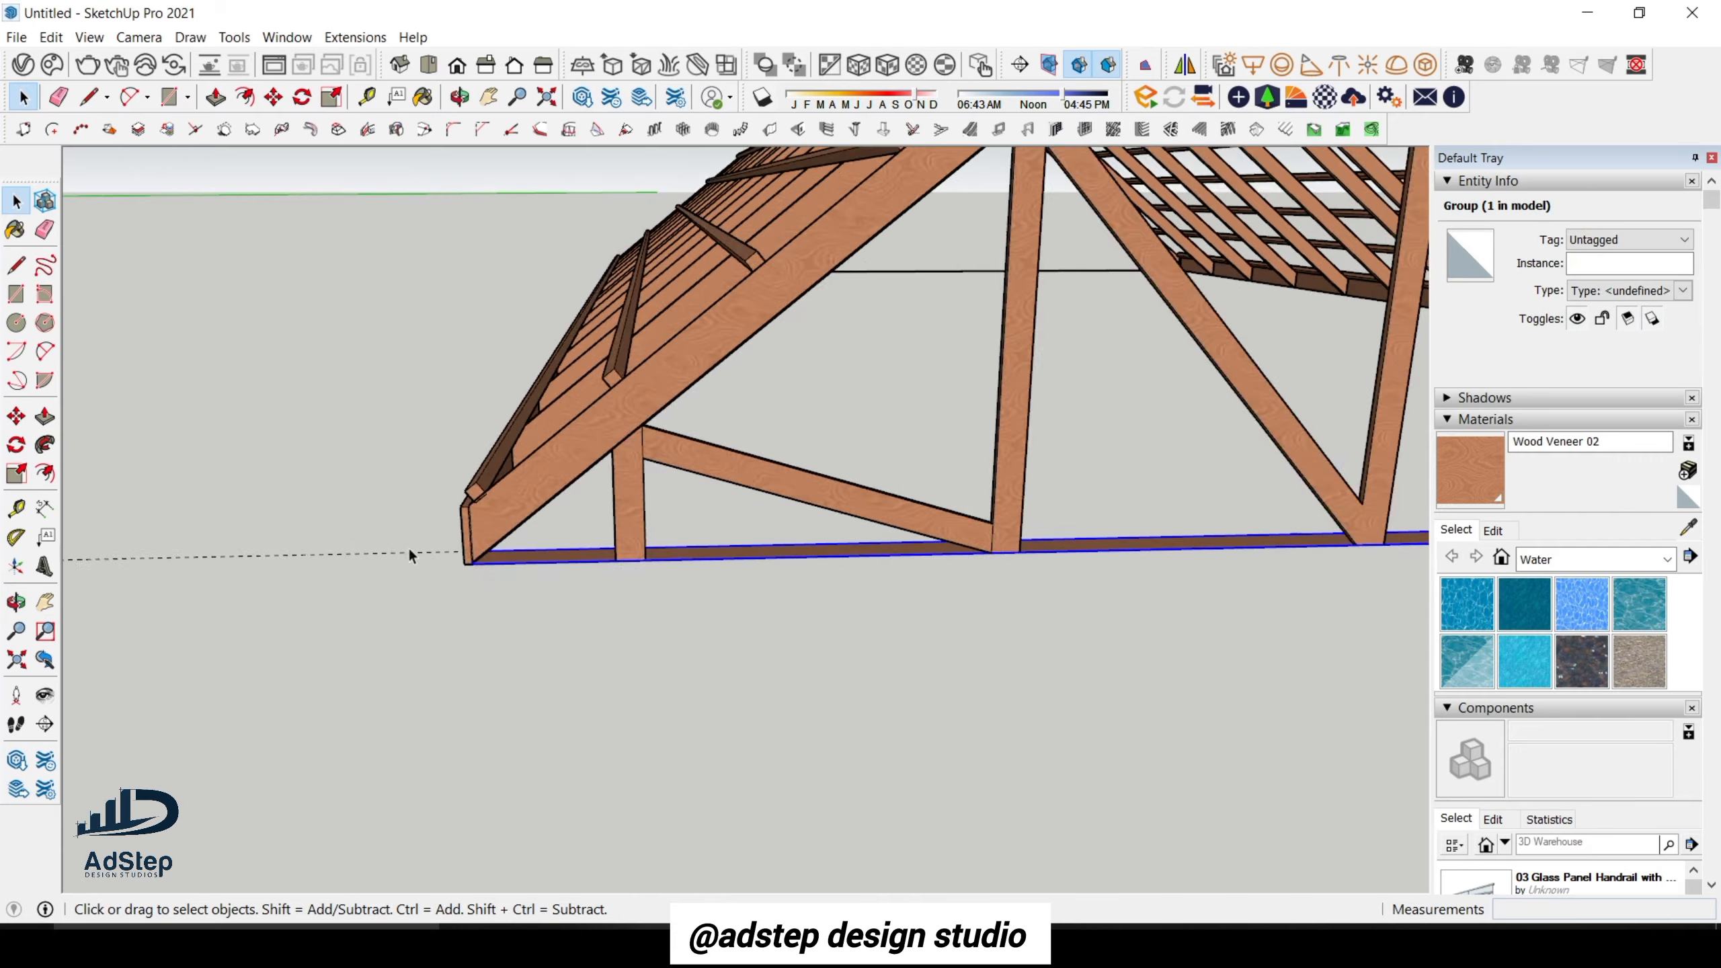
{"action": "middle_click_drag", "start_coordinate": [526, 560], "coordinate": [703, 495]}
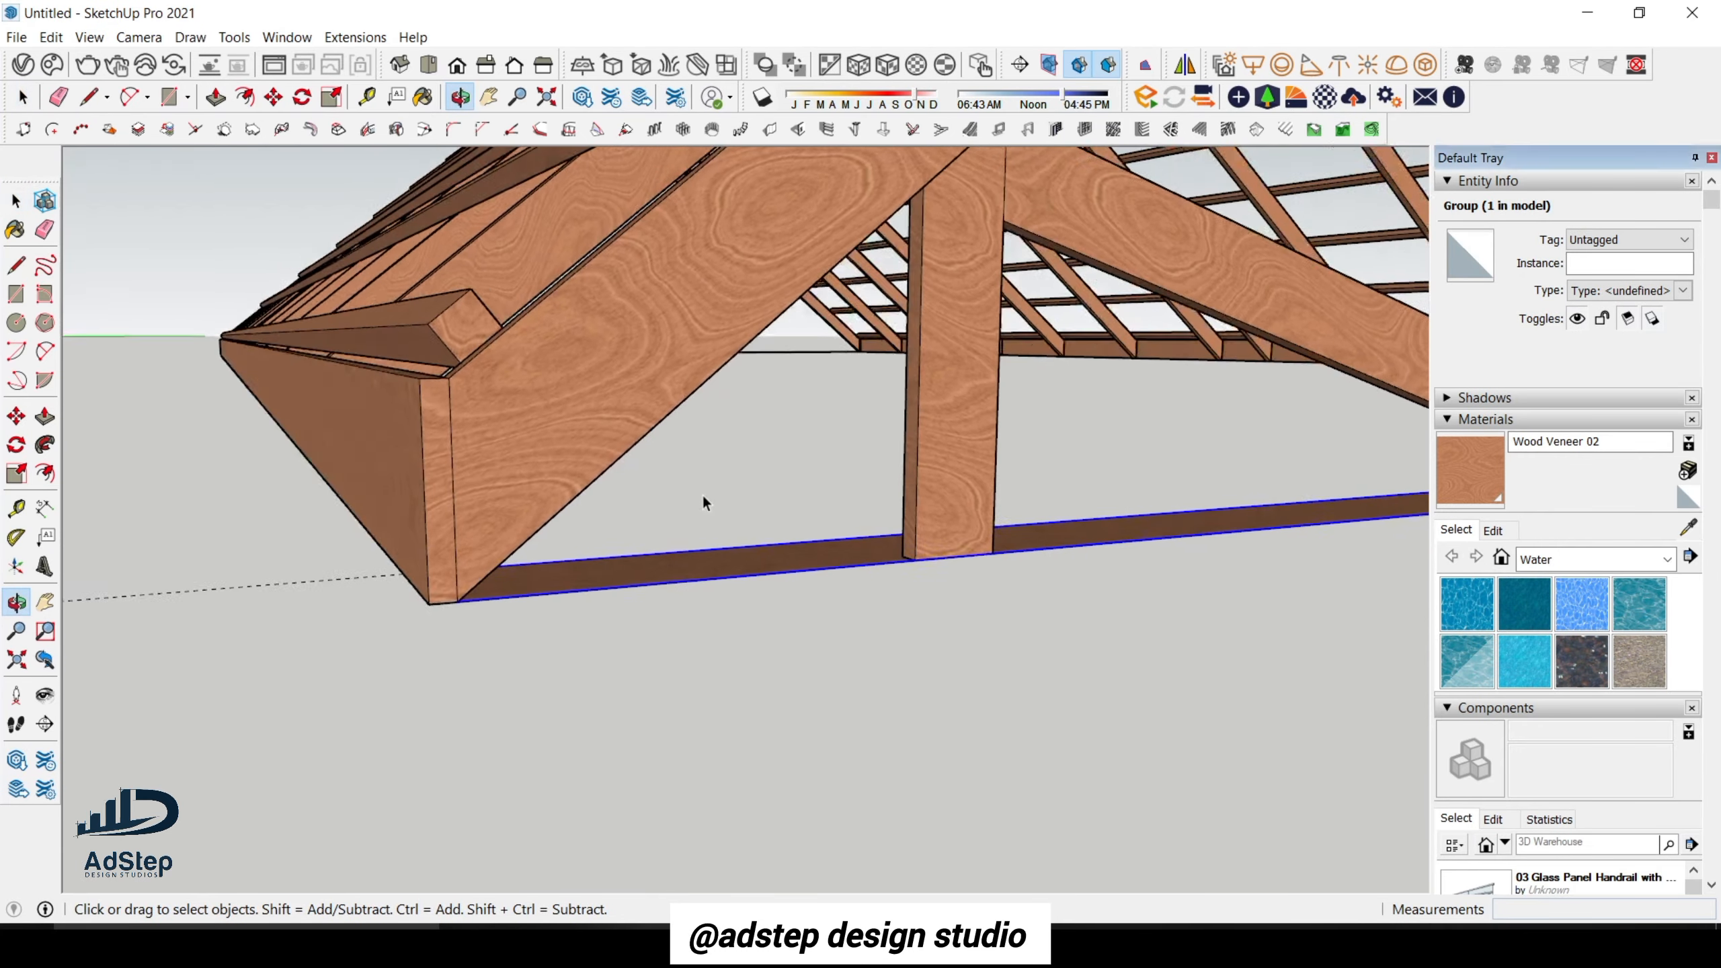
{"action": "key", "text": "space"}
{"action": "double_click", "coordinate": [585, 581]}
{"action": "middle_click_drag", "start_coordinate": [585, 581], "coordinate": [549, 412]}
{"action": "scroll", "coordinate": [507, 591], "scroll_direction": "up", "scroll_amount": 3}
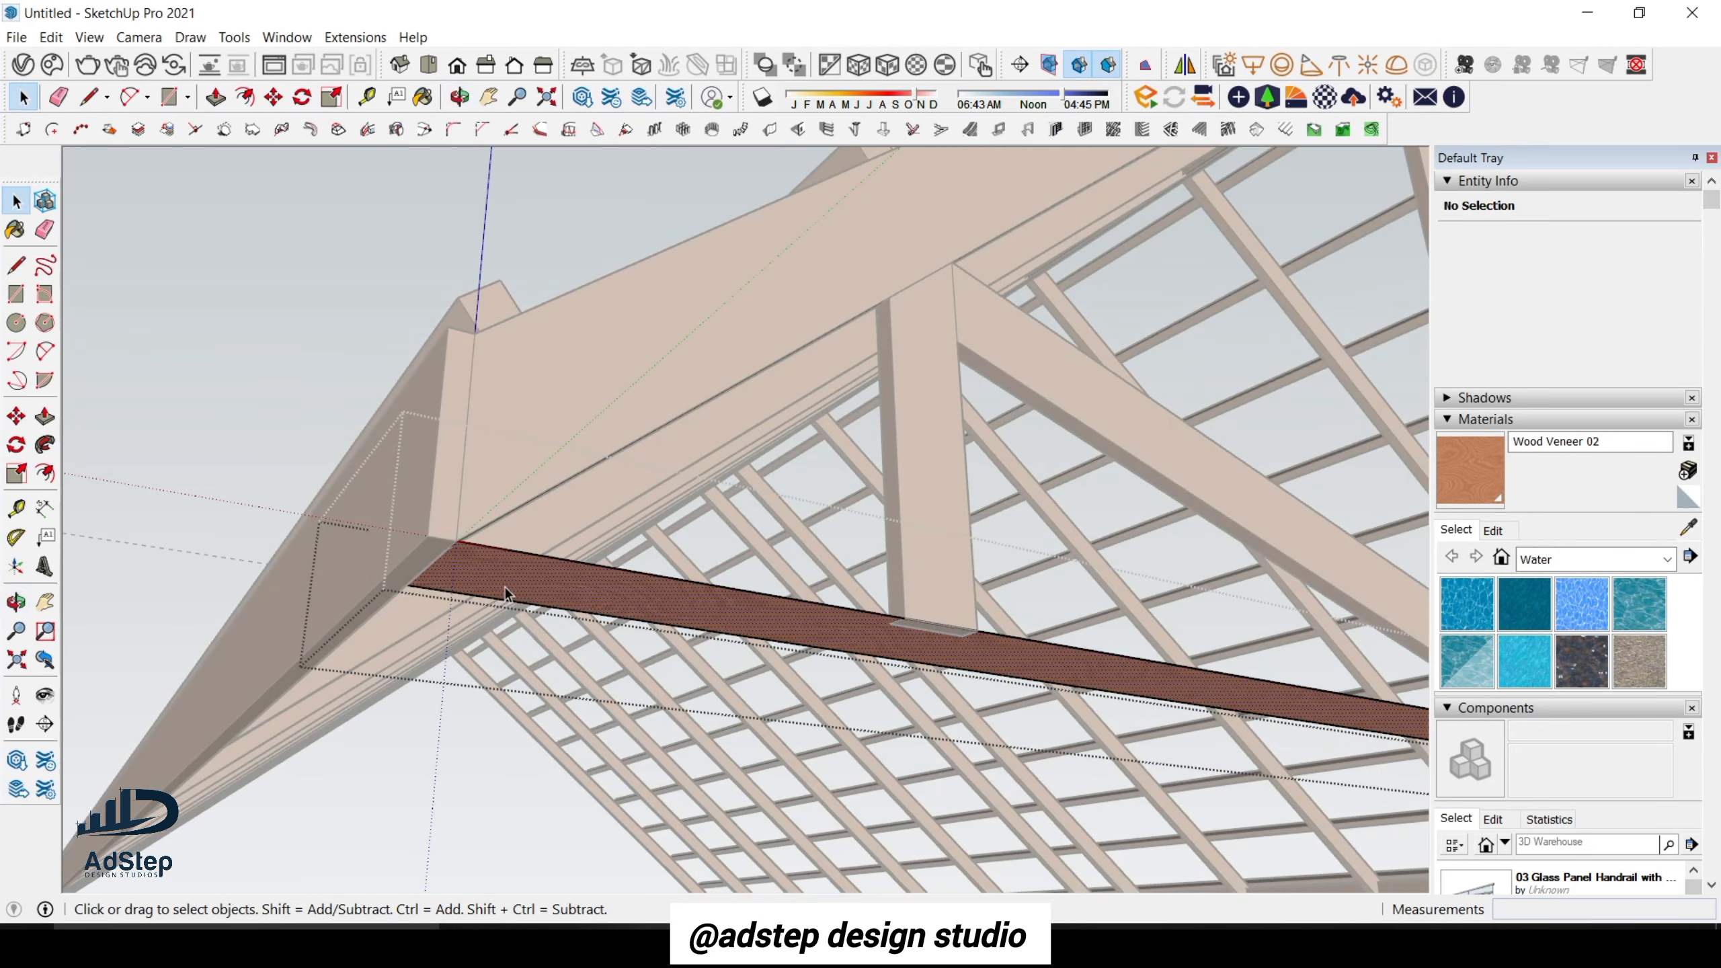
{"action": "left_click", "coordinate": [505, 593]}
{"action": "key", "text": "p"}
{"action": "left_click", "coordinate": [501, 587]}
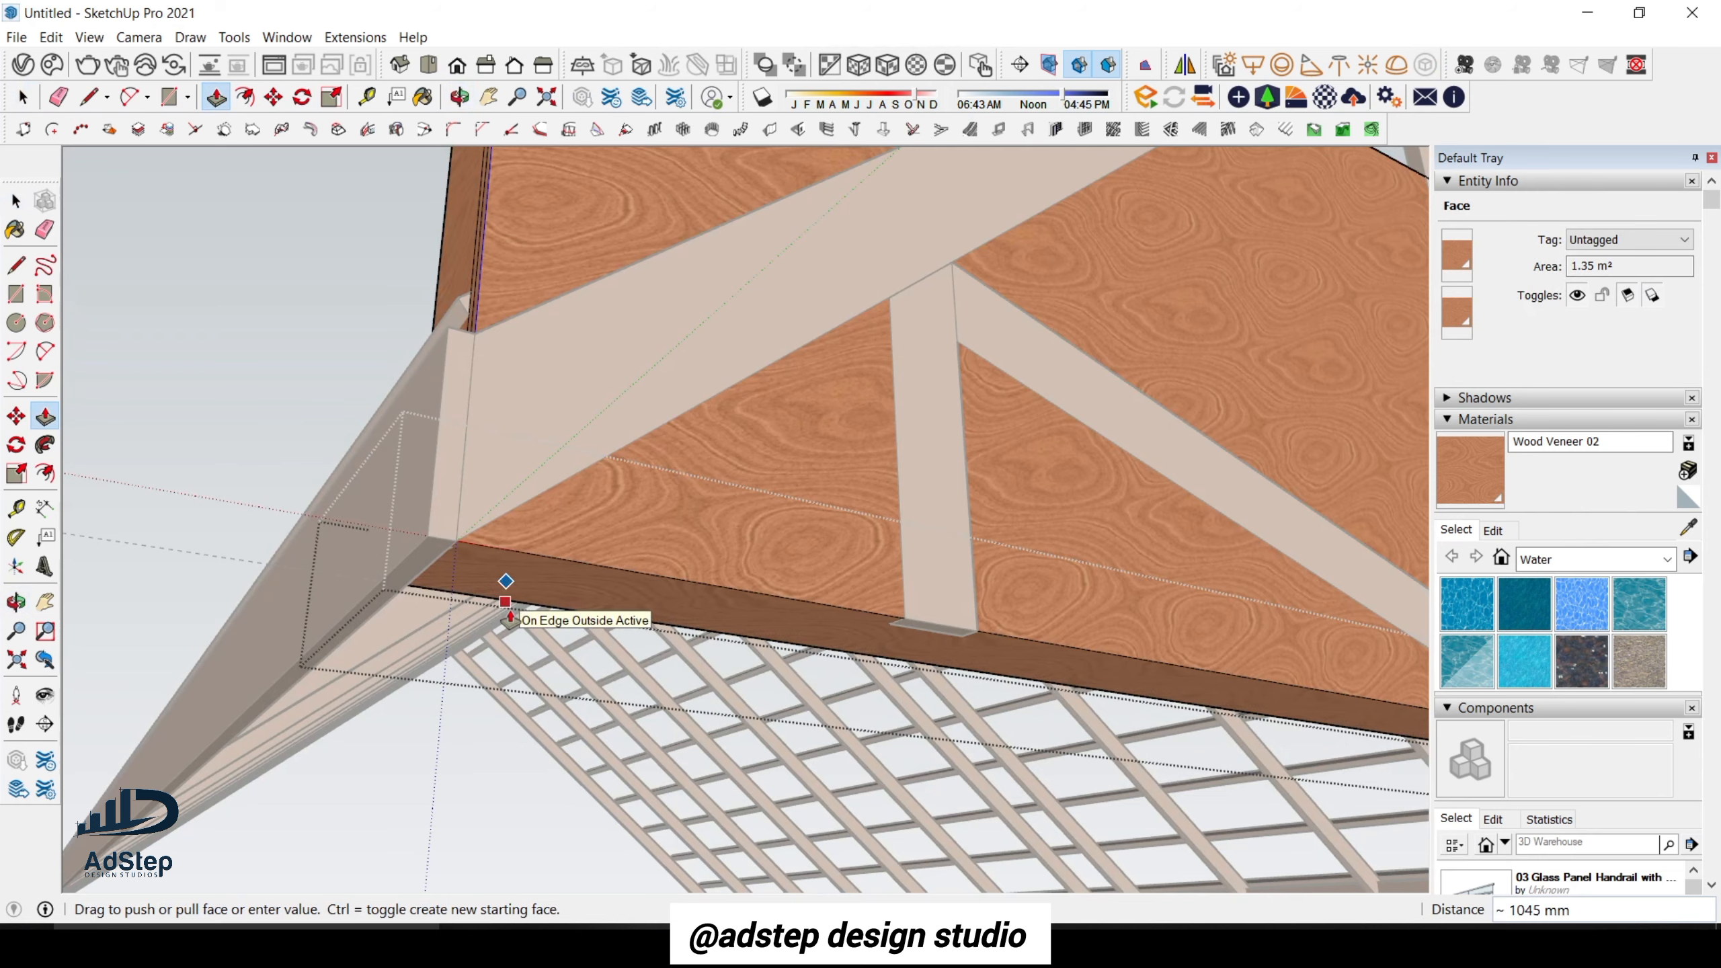
{"action": "key", "text": "Escape"}
{"action": "key", "text": "Escape"}
{"action": "key", "text": "space"}
Open the bottom strip's group and extrude its face 150 mm into a solid beam.
{"action": "left_click", "coordinate": [540, 587]}
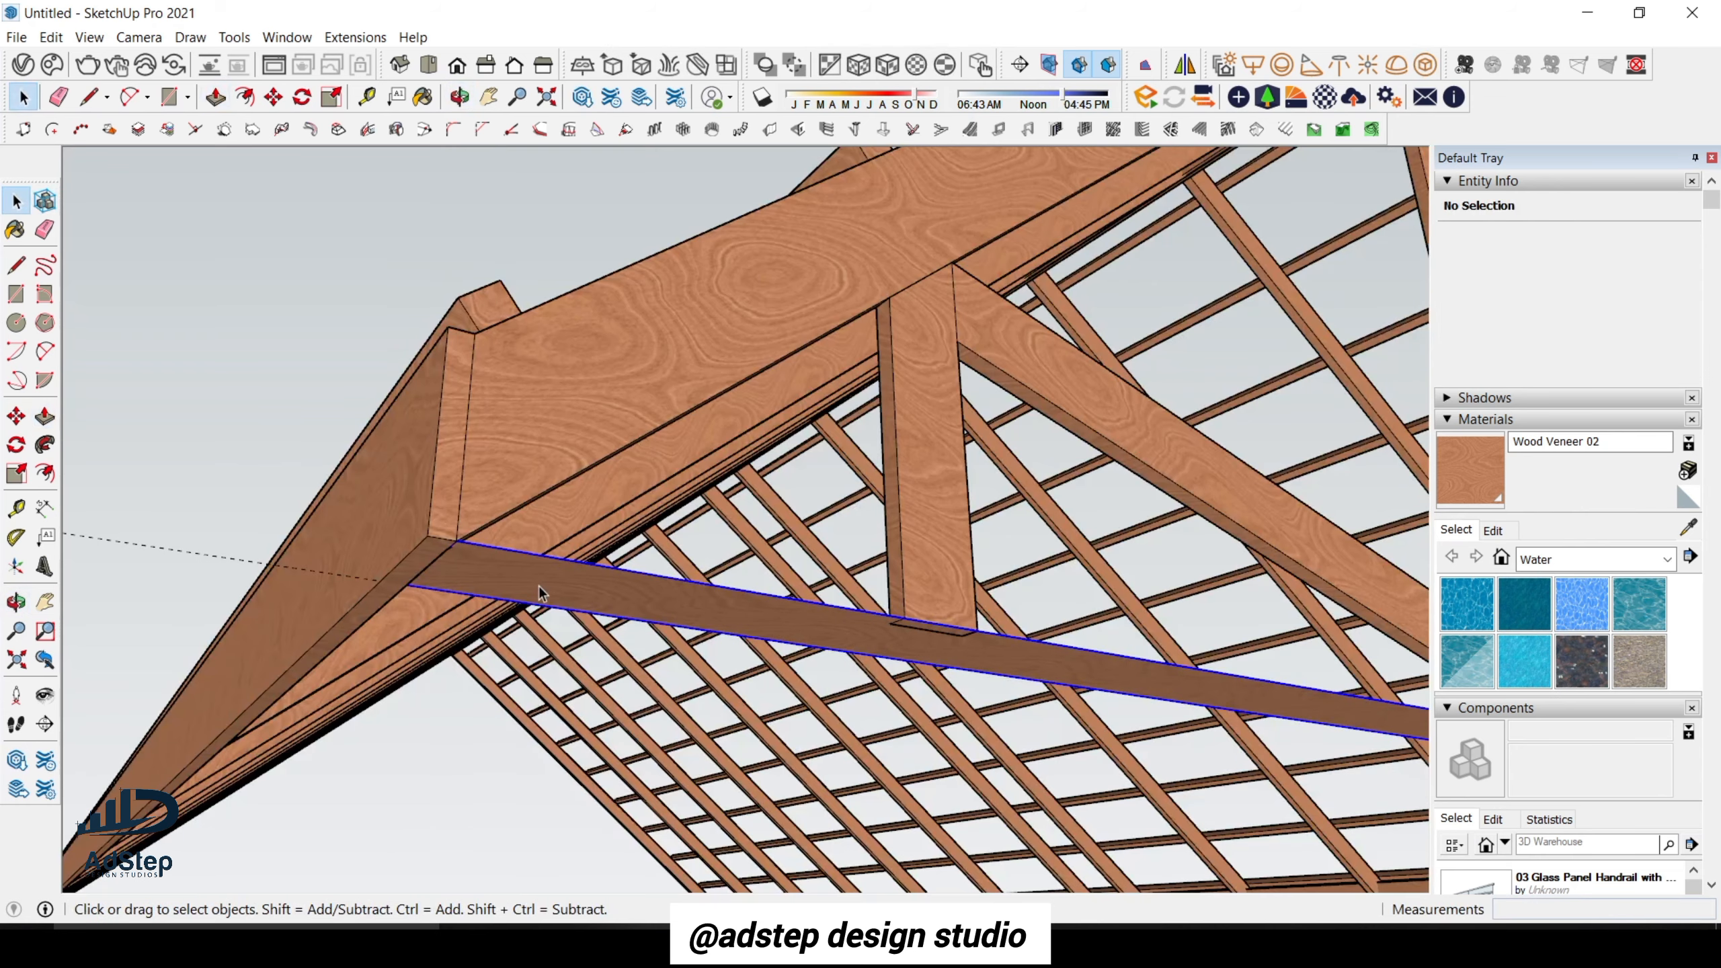
{"action": "double_click", "coordinate": [542, 581]}
{"action": "left_click", "coordinate": [546, 590]}
{"action": "key", "text": "p"}
{"action": "left_click", "coordinate": [550, 601]}
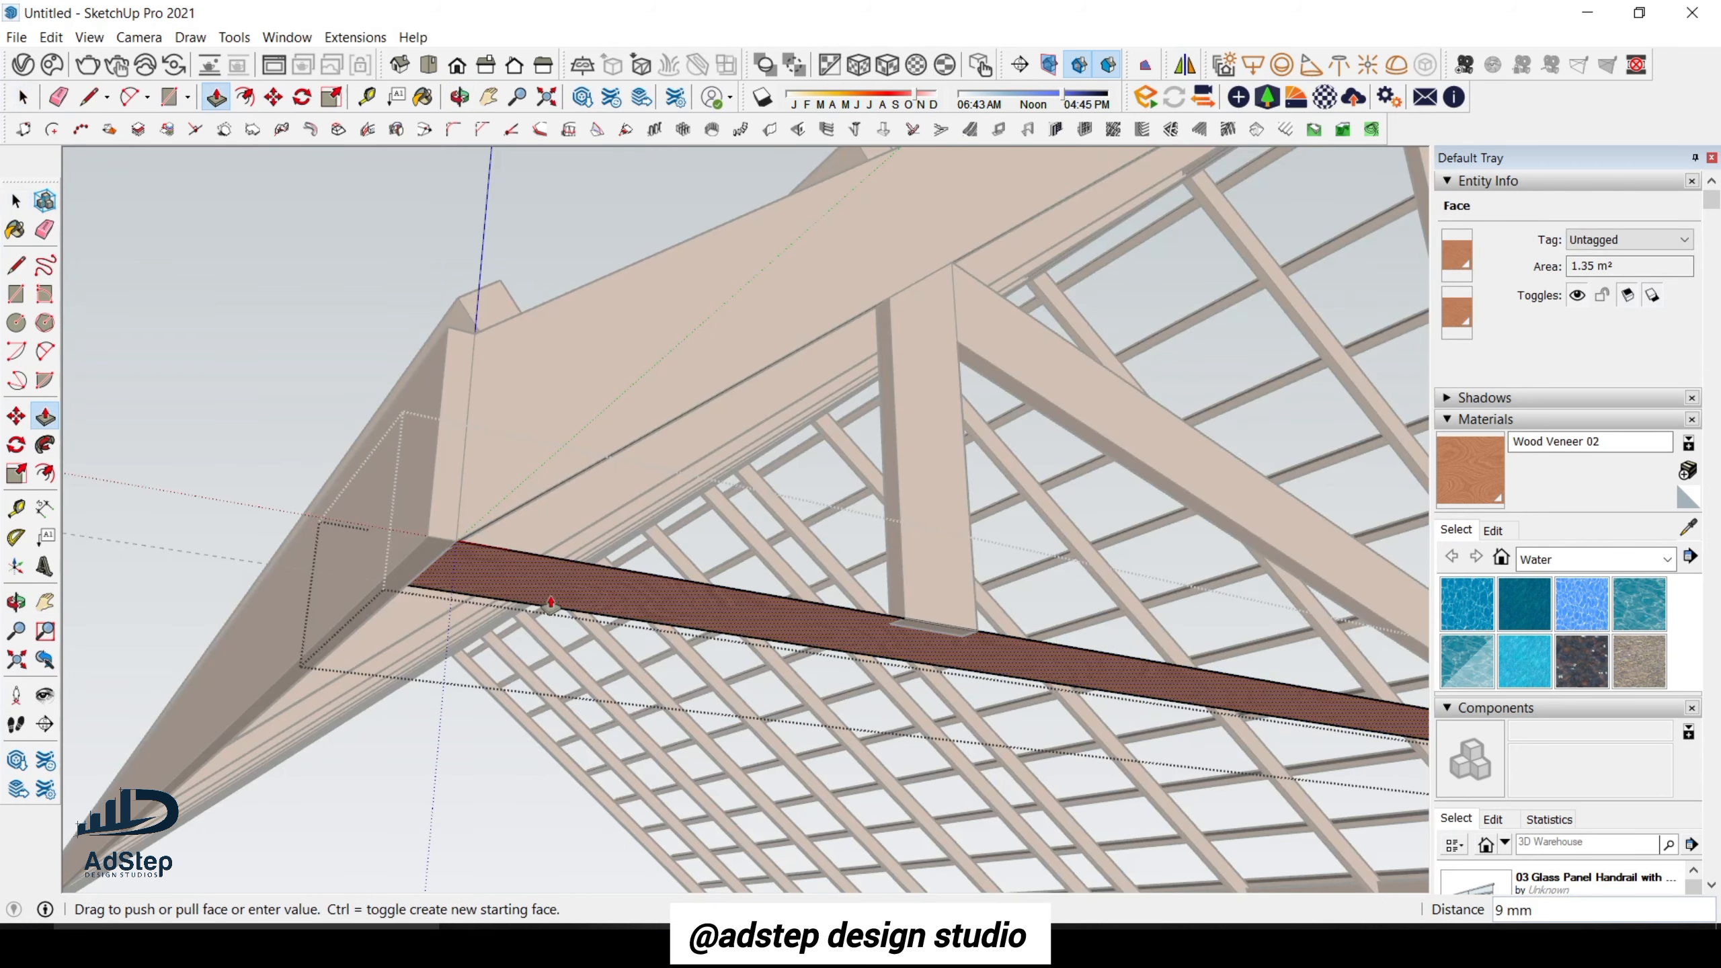
{"action": "type", "text": "150"}
{"action": "key", "text": "Return"}
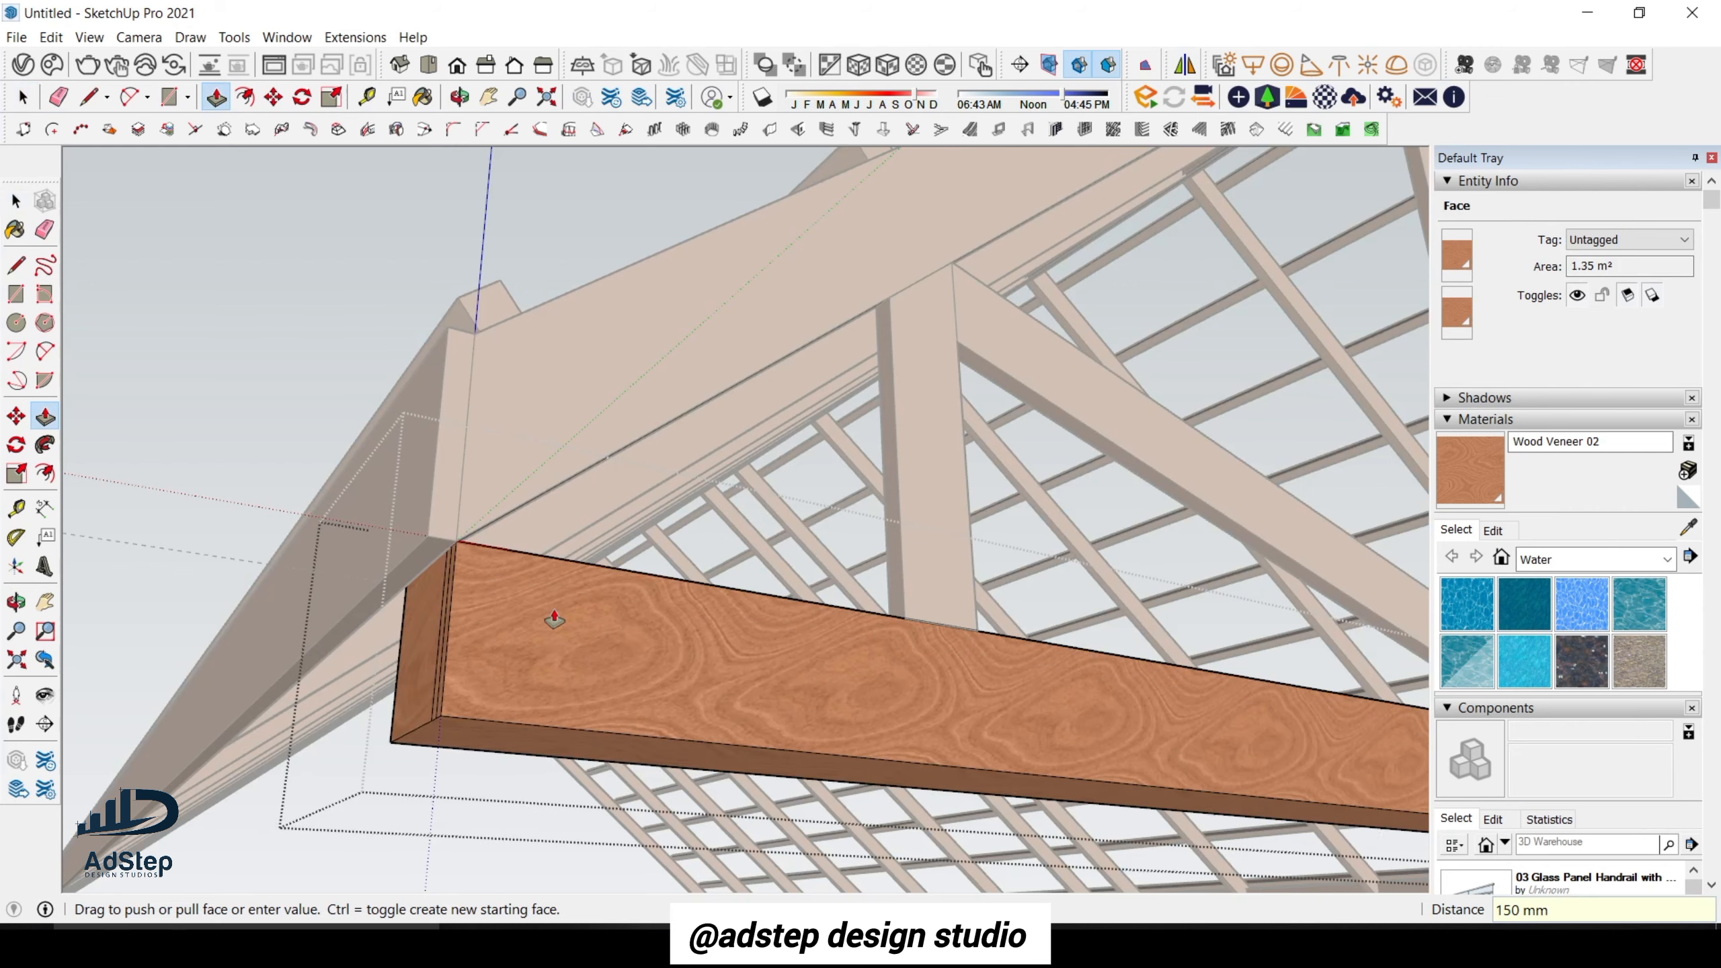
Erase the seam lines on the beam's end and extend that end face 25 mm to the eave board's outer side.
{"action": "scroll", "coordinate": [434, 609], "scroll_direction": "up", "scroll_amount": 1}
{"action": "scroll", "coordinate": [456, 613], "scroll_direction": "up", "scroll_amount": 1}
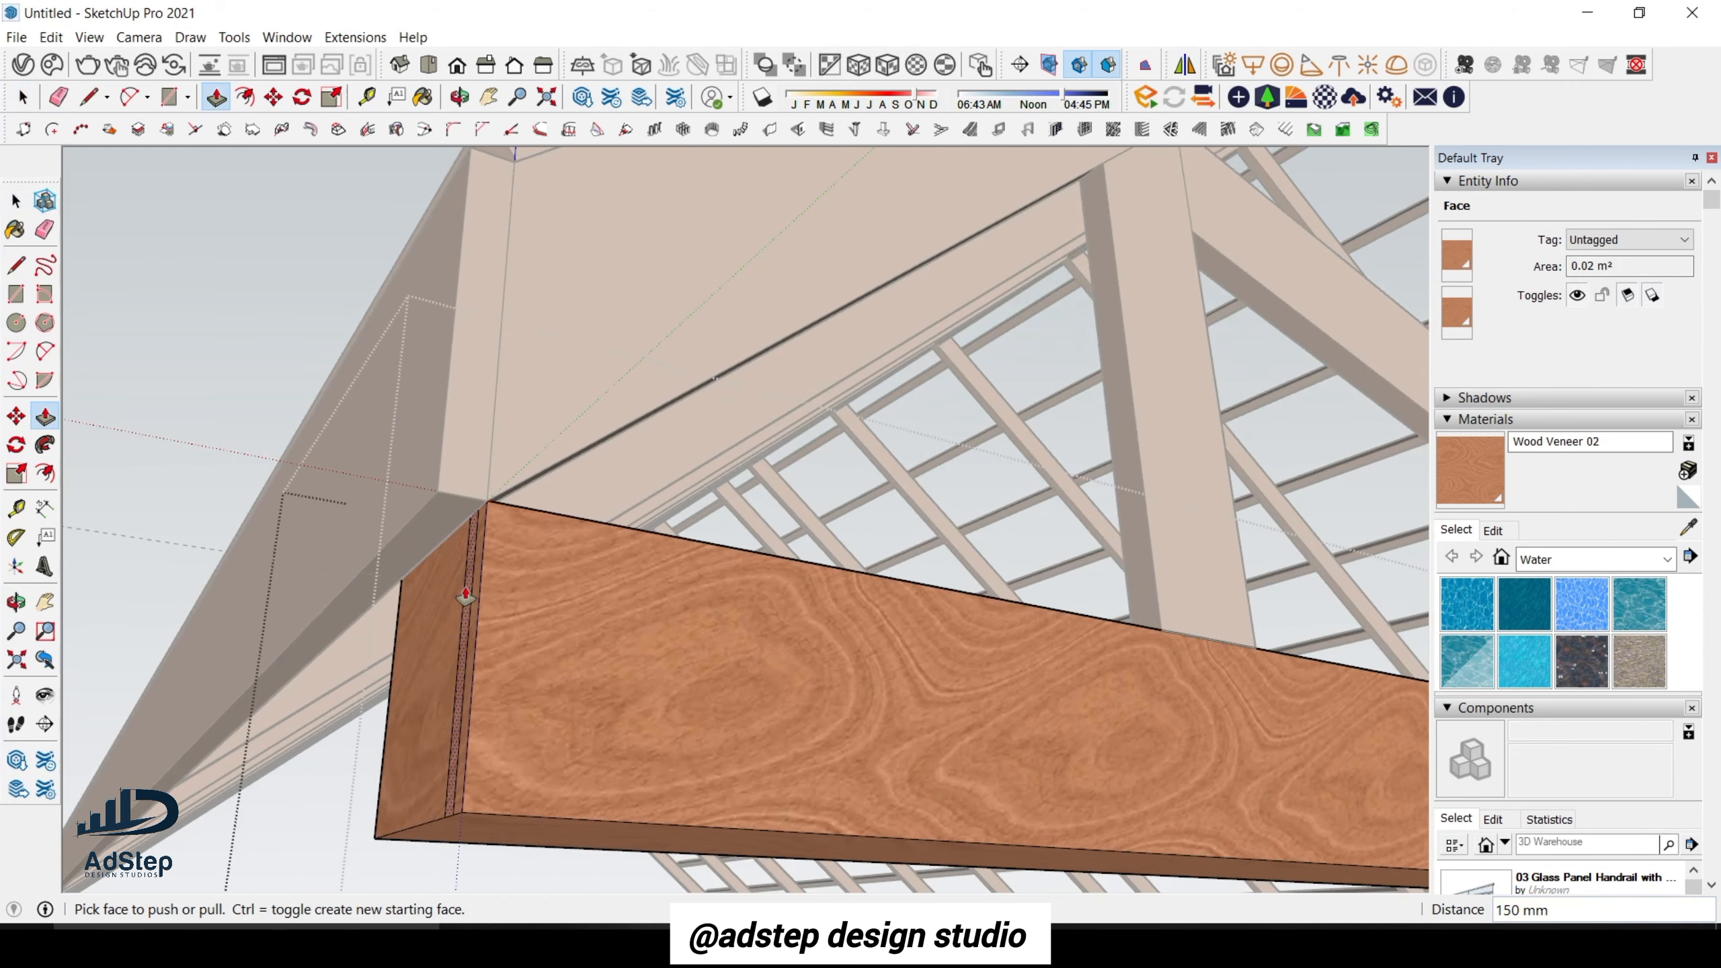
{"action": "key", "text": "e"}
{"action": "key", "text": "space"}
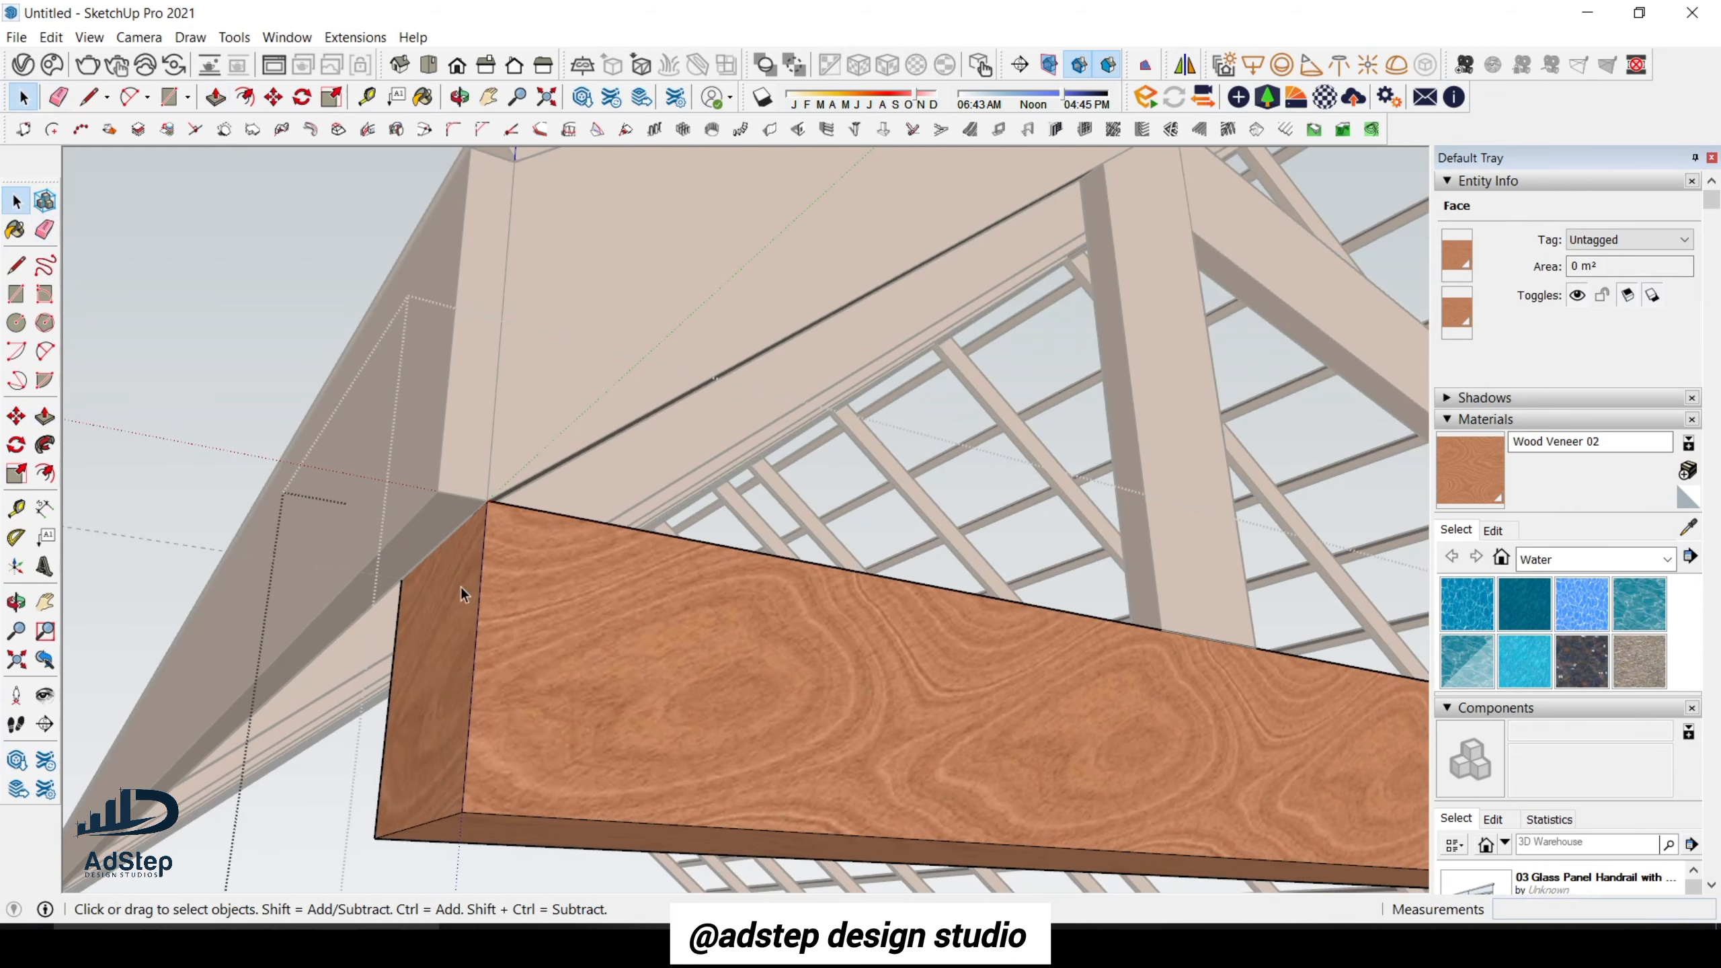
{"action": "key", "text": "p"}
{"action": "left_click", "coordinate": [459, 587]}
{"action": "left_click", "coordinate": [440, 505]}
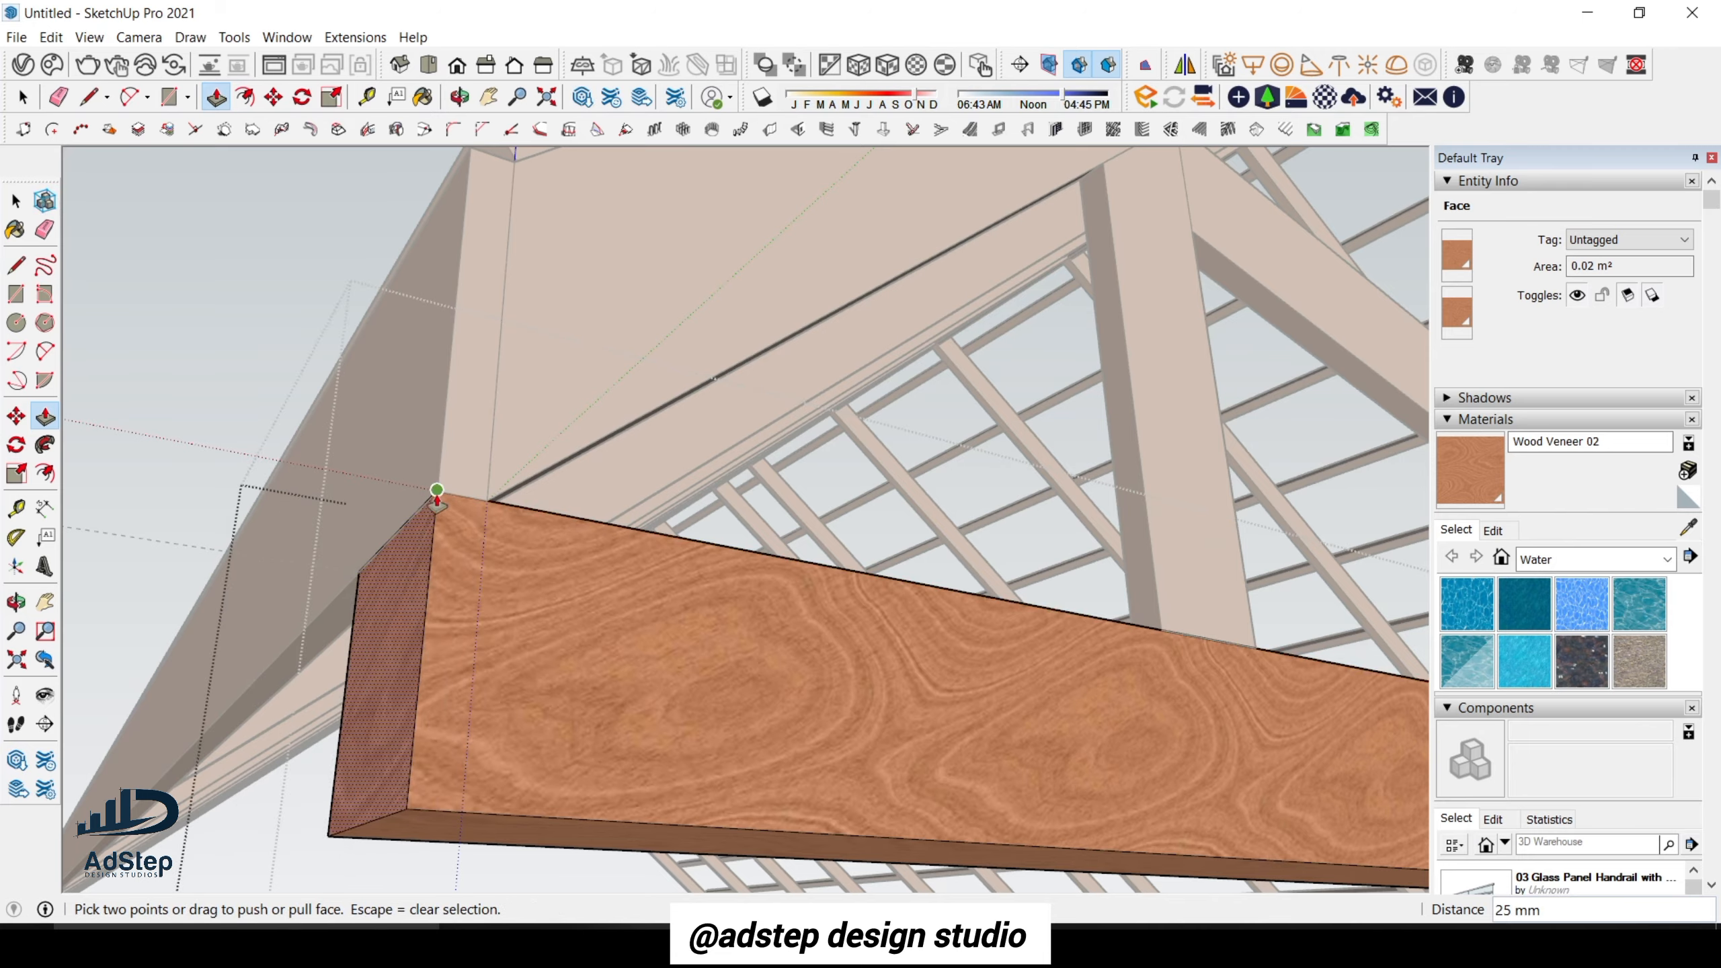
Extend the beam's opposite end flush with the other eave board and close the group.
{"action": "scroll", "coordinate": [420, 502], "scroll_direction": "down", "scroll_amount": 6}
{"action": "scroll", "coordinate": [475, 597], "scroll_direction": "down", "scroll_amount": 8}
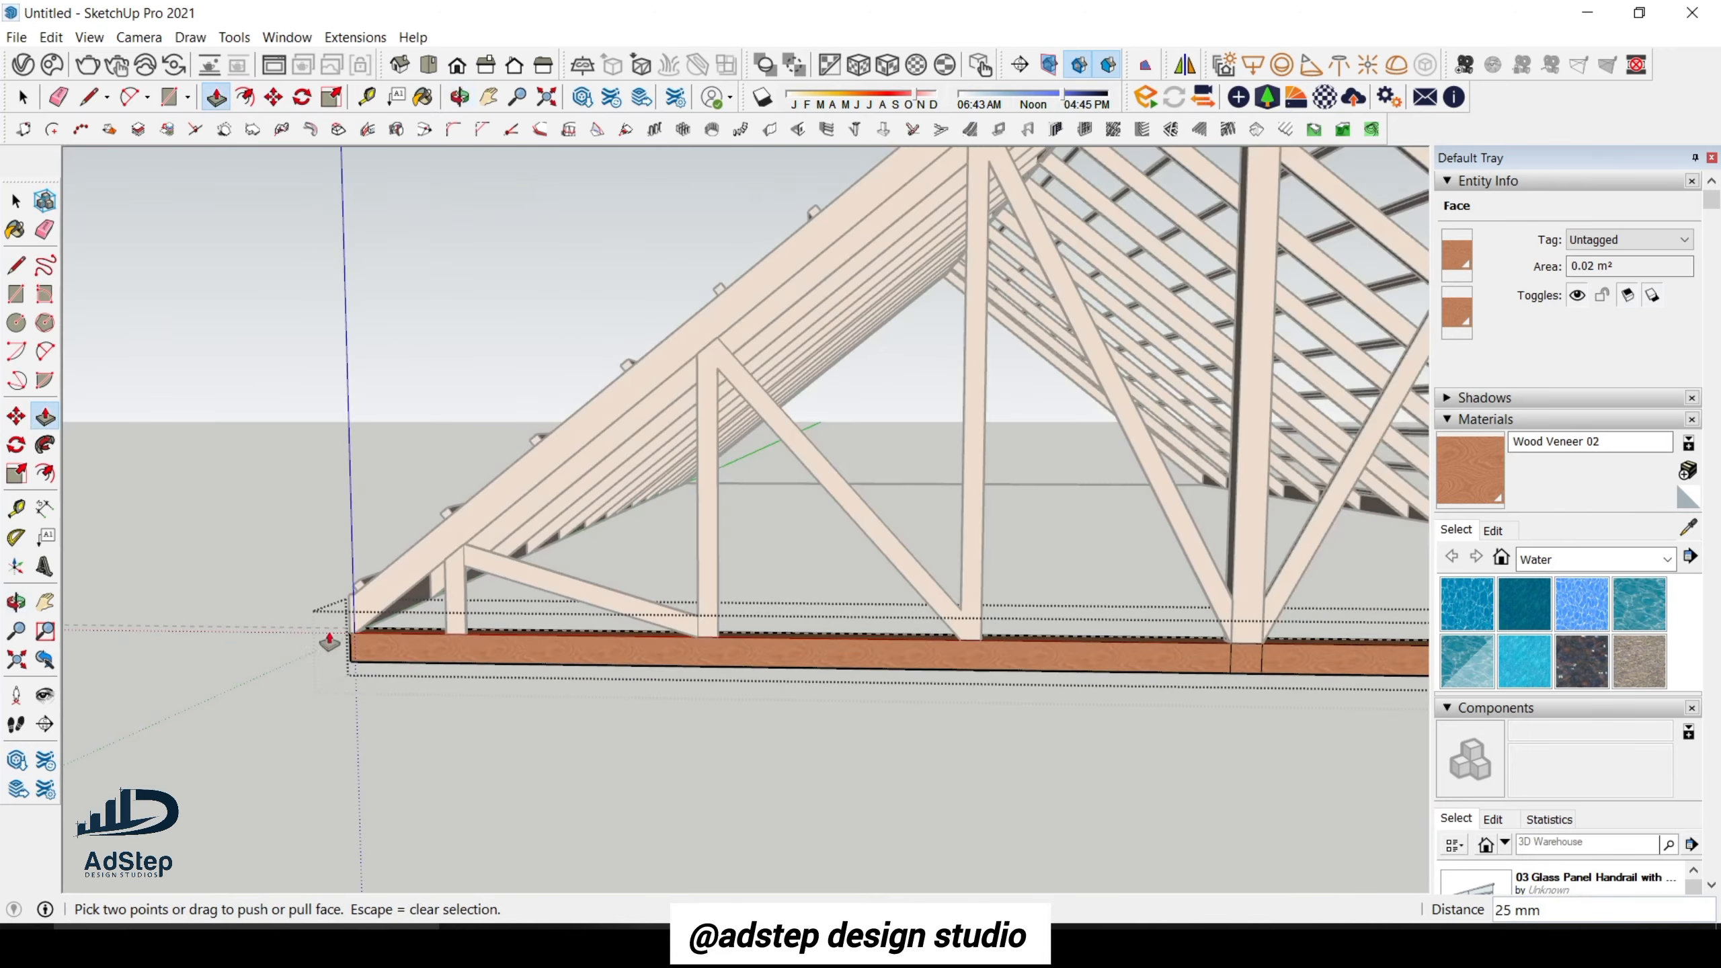
{"action": "middle_click_drag", "start_coordinate": [365, 577], "coordinate": [345, 675]}
{"action": "scroll", "coordinate": [787, 685], "scroll_direction": "up", "scroll_amount": 6}
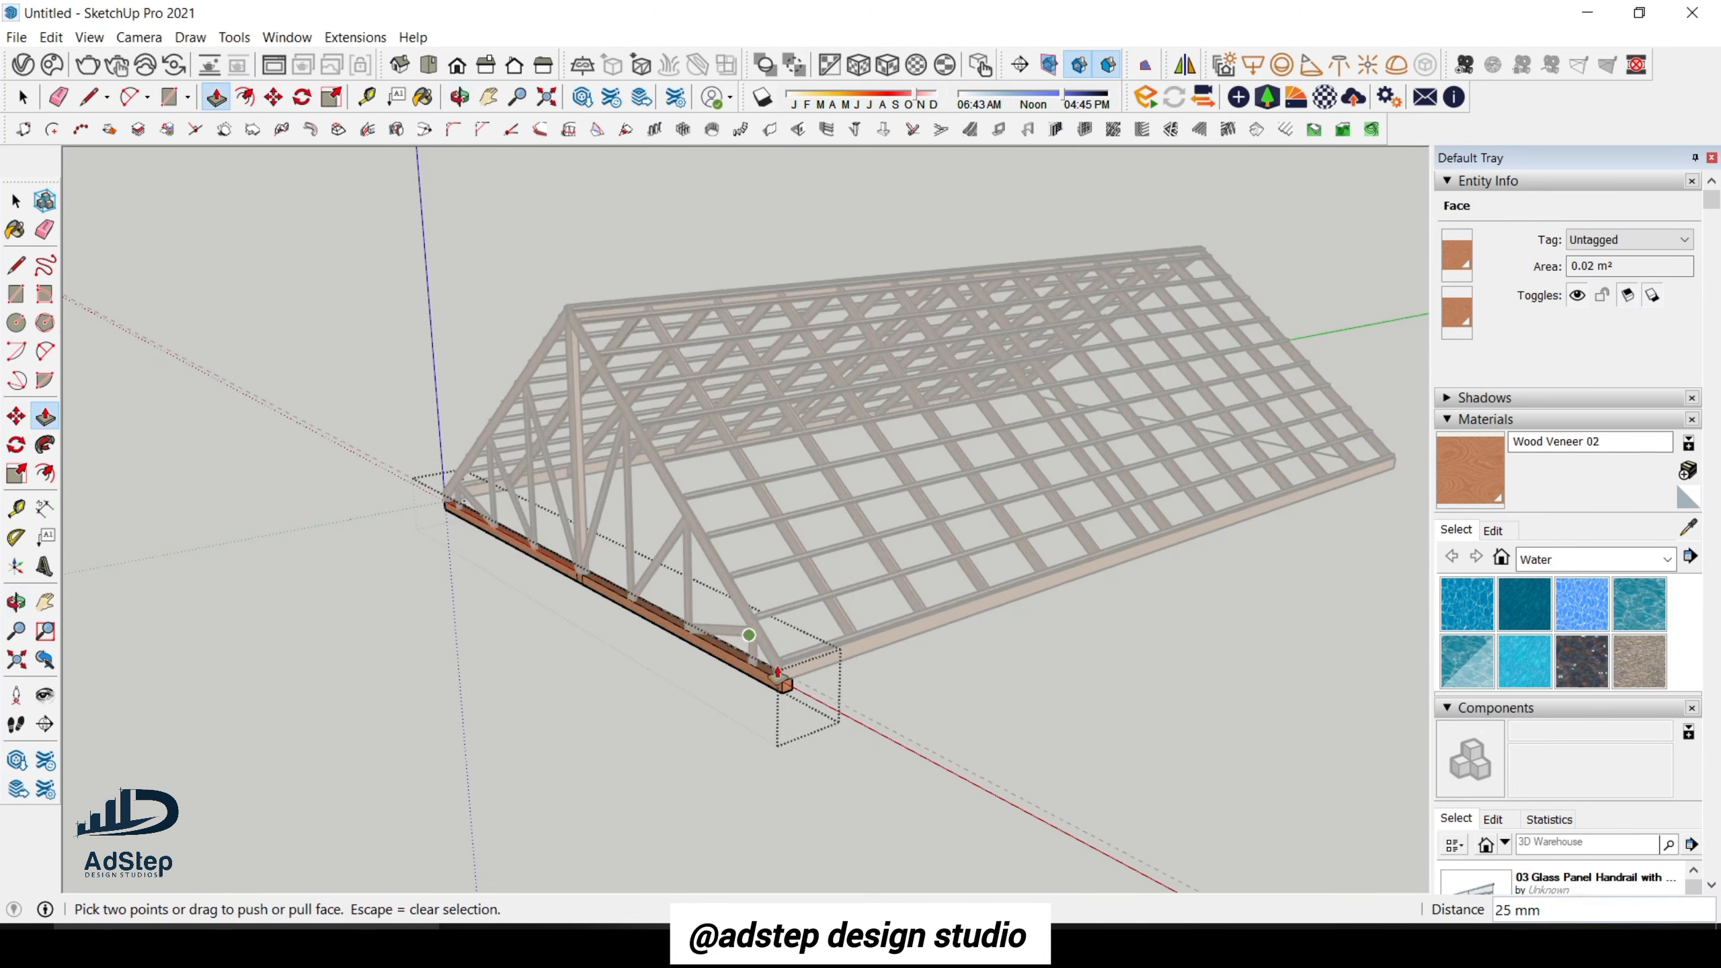
{"action": "key", "text": "space"}
{"action": "left_click", "coordinate": [866, 707]}
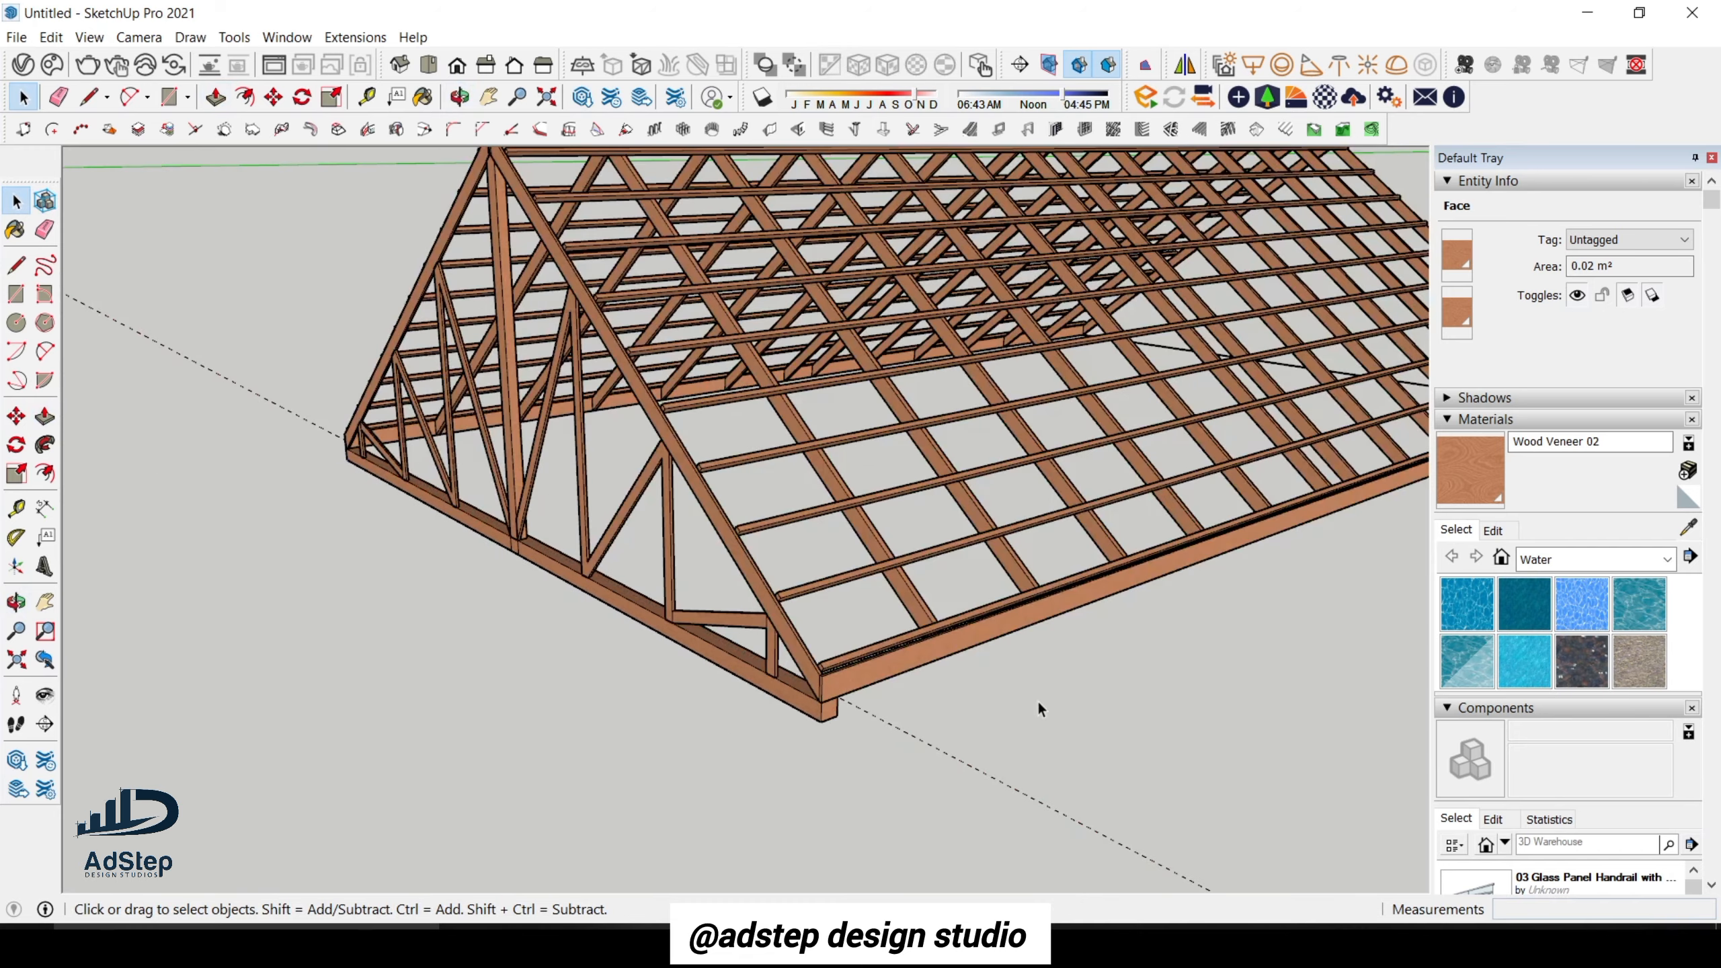
Select and erase the dashed guide line running along the base of the gable-end truss.
{"action": "left_click", "coordinate": [871, 708]}
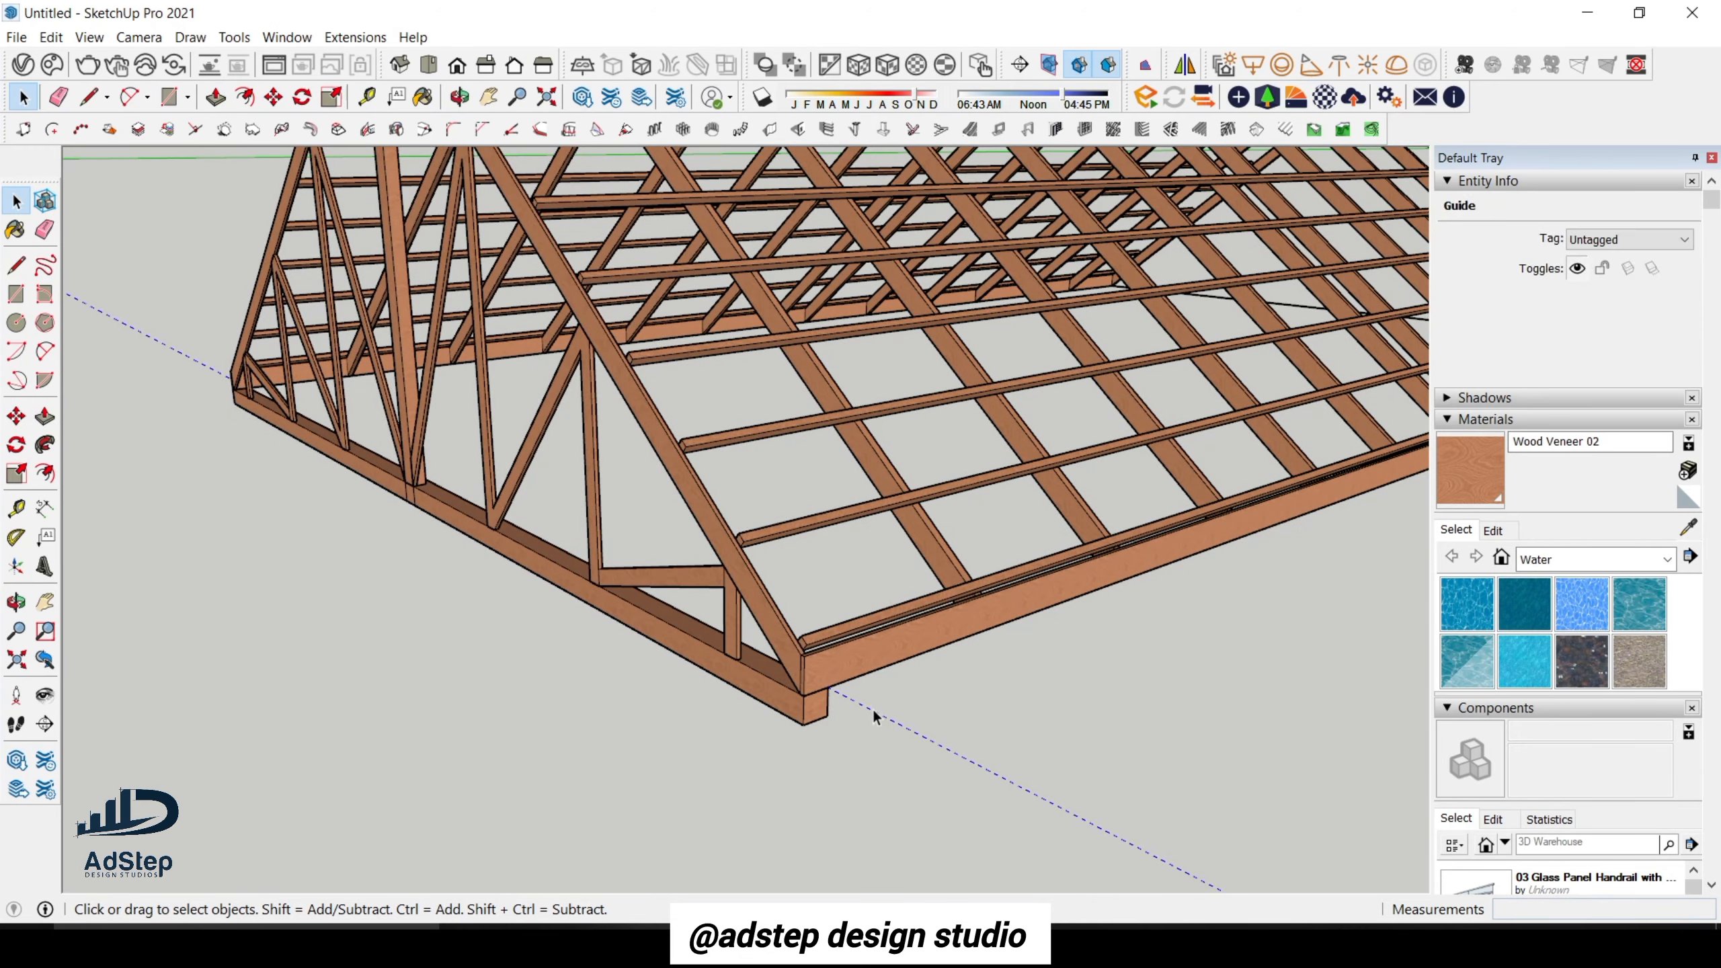
{"action": "key", "text": "e"}
{"action": "left_click", "coordinate": [873, 708]}
{"action": "key", "text": "space"}
{"action": "scroll", "coordinate": [872, 706], "scroll_direction": "down", "scroll_amount": 5}
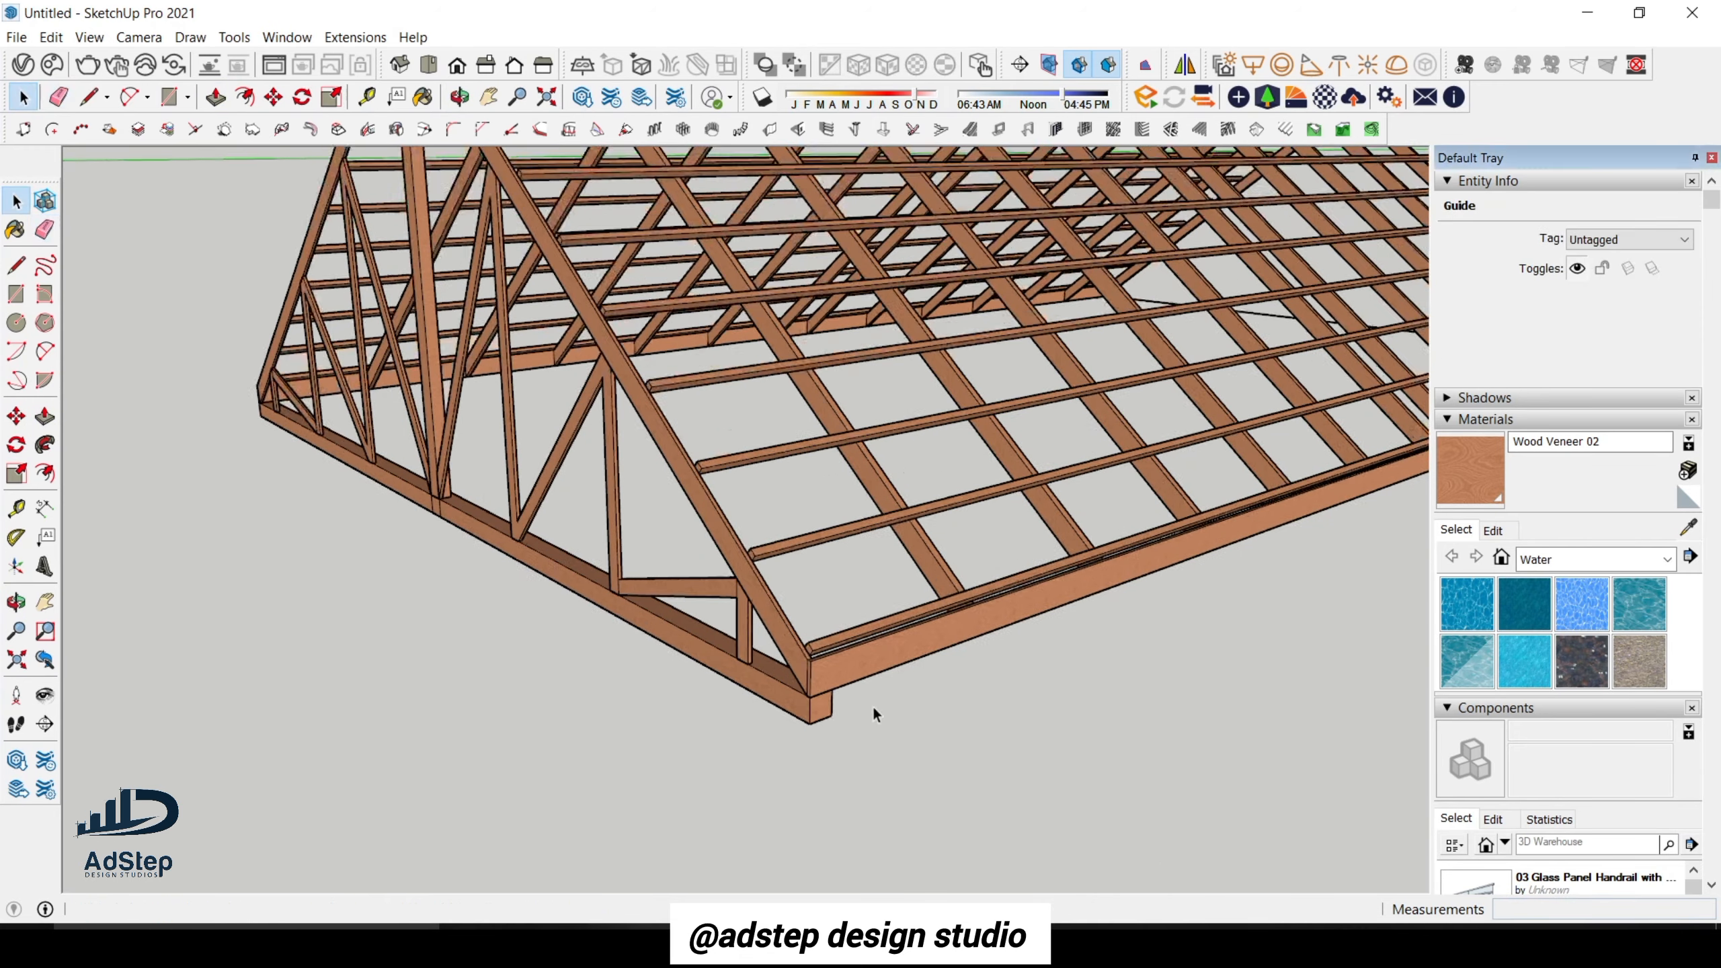
Select the gable-end truss groups: the central post, both sets of web members and the bottom beam.
{"action": "mouse_move", "coordinate": [841, 647]}
{"action": "middle_mouse_down"}
{"action": "mouse_move", "coordinate": [1073, 608]}
{"action": "mouse_move", "coordinate": [922, 726]}
{"action": "mouse_move", "coordinate": [645, 669]}
{"action": "mouse_move", "coordinate": [495, 725]}
{"action": "mouse_move", "coordinate": [1111, 511]}
{"action": "mouse_move", "coordinate": [714, 596]}
{"action": "mouse_move", "coordinate": [764, 612]}
{"action": "mouse_move", "coordinate": [603, 685]}
{"action": "middle_mouse_up"}
{"action": "scroll", "coordinate": [494, 725], "scroll_direction": "up", "scroll_amount": 2}
{"action": "scroll", "coordinate": [755, 553], "scroll_direction": "up", "scroll_amount": 4}
{"action": "scroll", "coordinate": [755, 552], "scroll_direction": "up", "scroll_amount": 1}
{"action": "scroll", "coordinate": [756, 553], "scroll_direction": "down", "scroll_amount": 4}
{"action": "scroll", "coordinate": [643, 556], "scroll_direction": "down", "scroll_amount": 3}
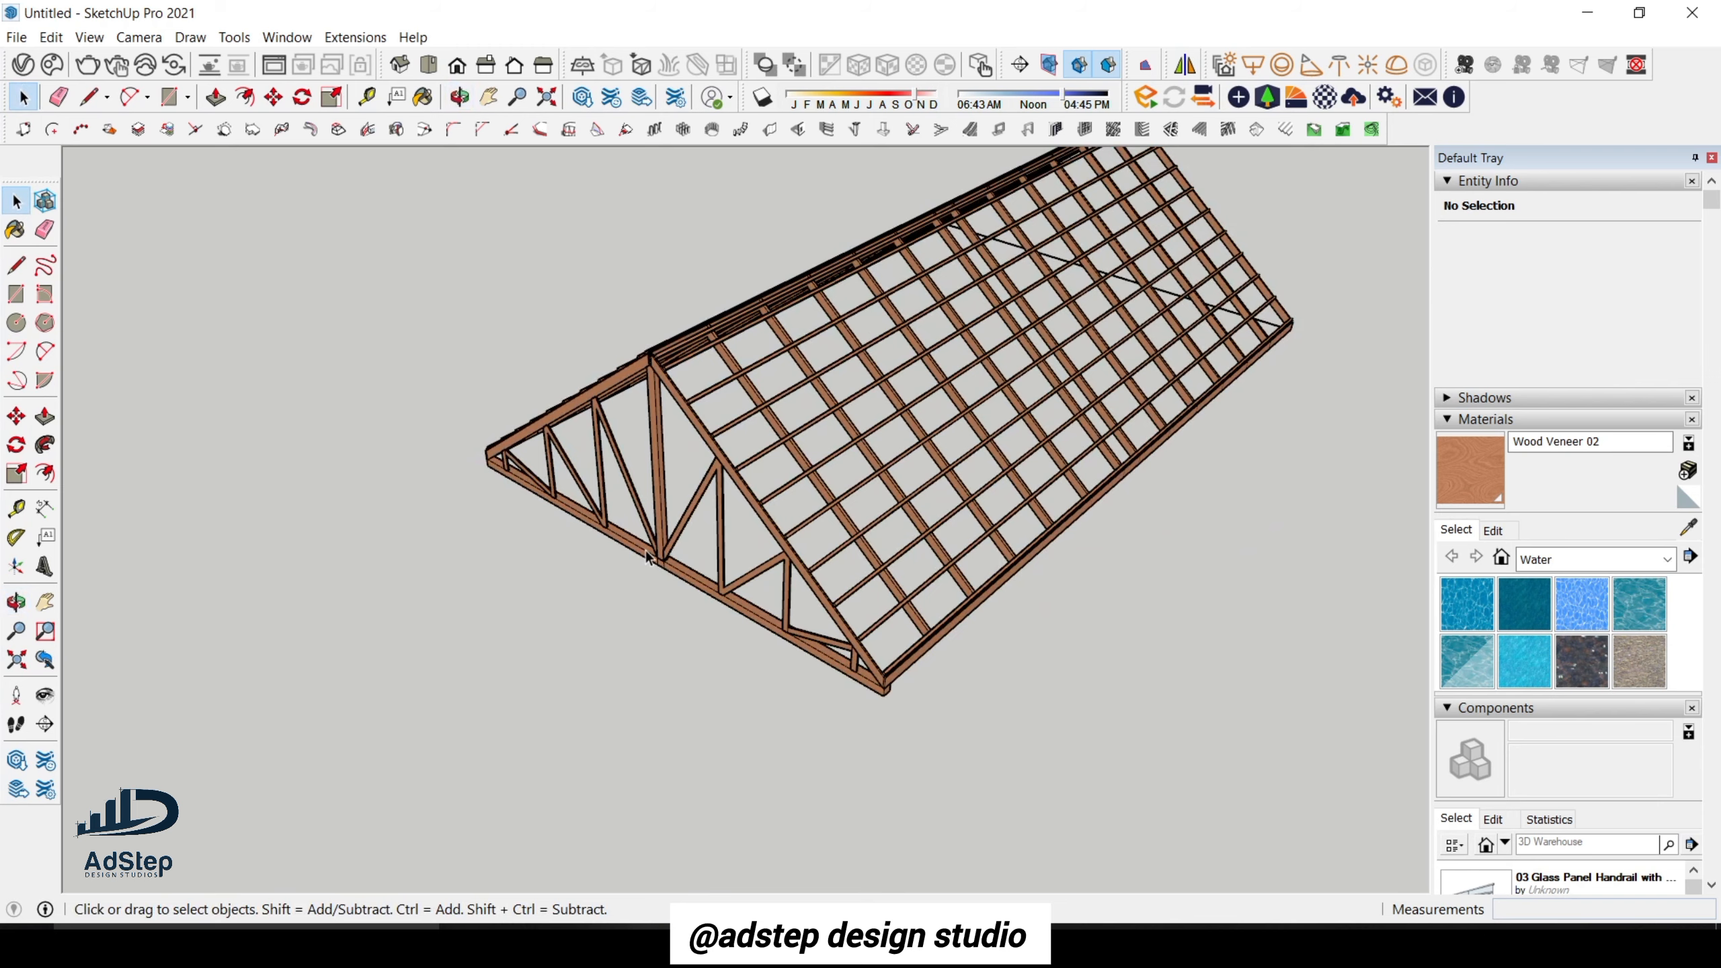
{"action": "middle_click_drag", "start_coordinate": [714, 543], "coordinate": [637, 519]}
{"action": "scroll", "coordinate": [638, 519], "scroll_direction": "up", "scroll_amount": 3}
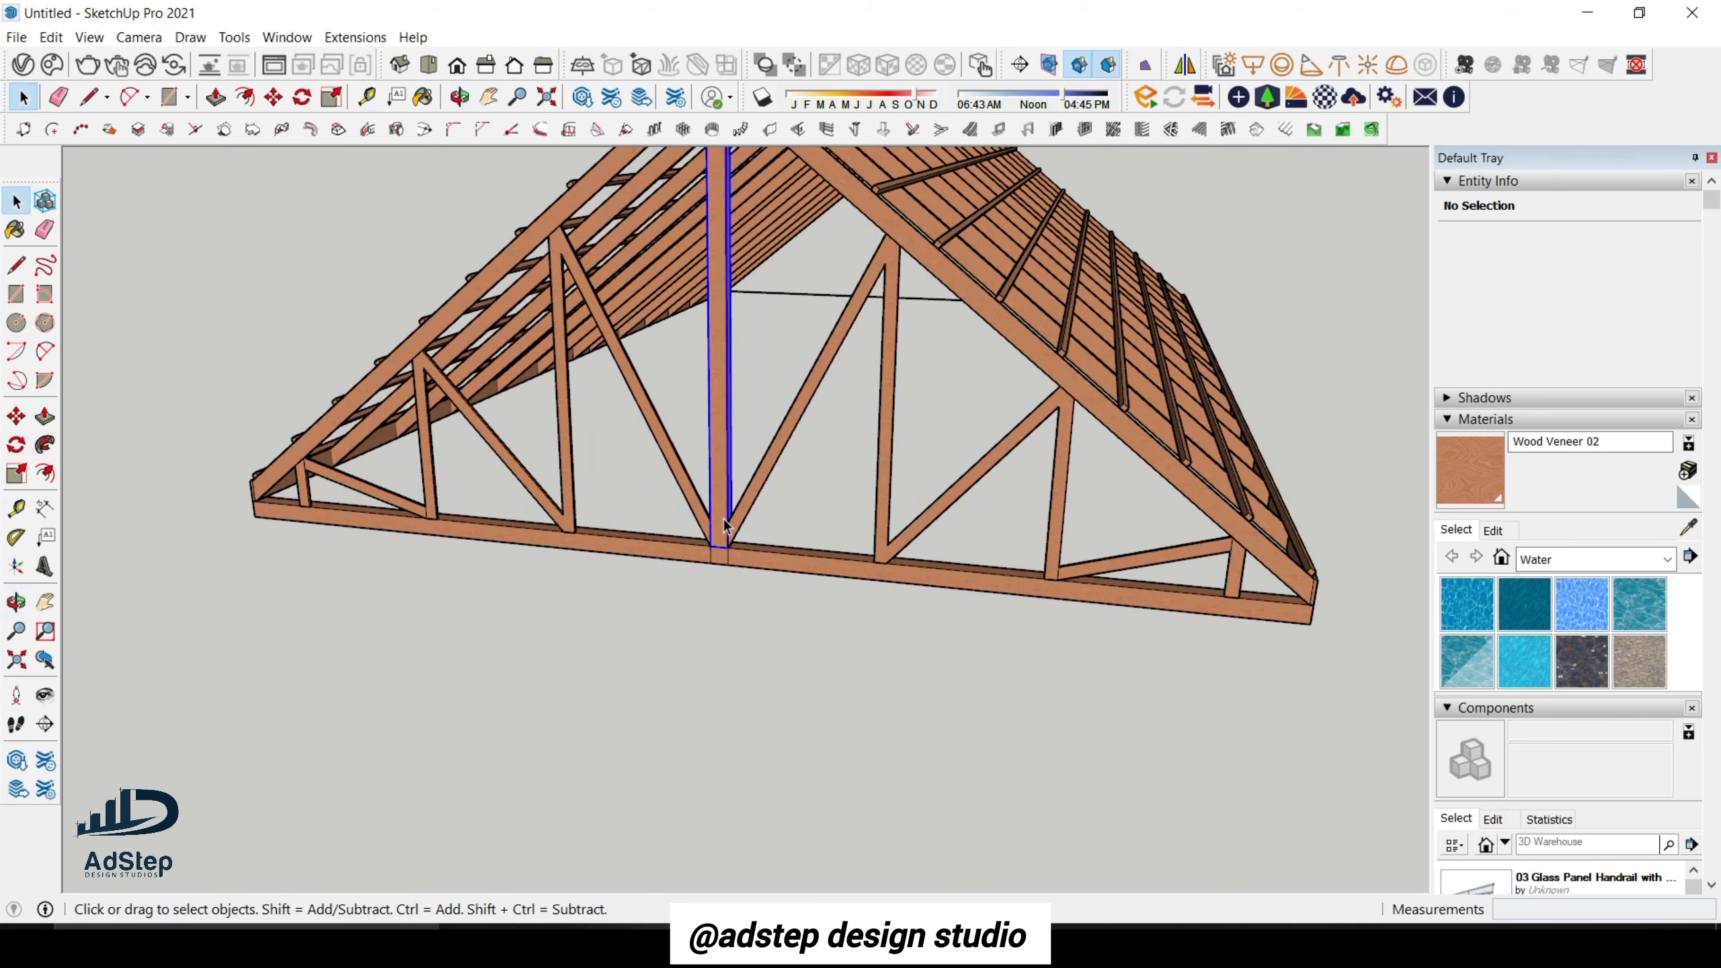
{"action": "left_click", "coordinate": [724, 519]}
{"action": "left_click", "coordinate": [692, 489], "text": "shift"}
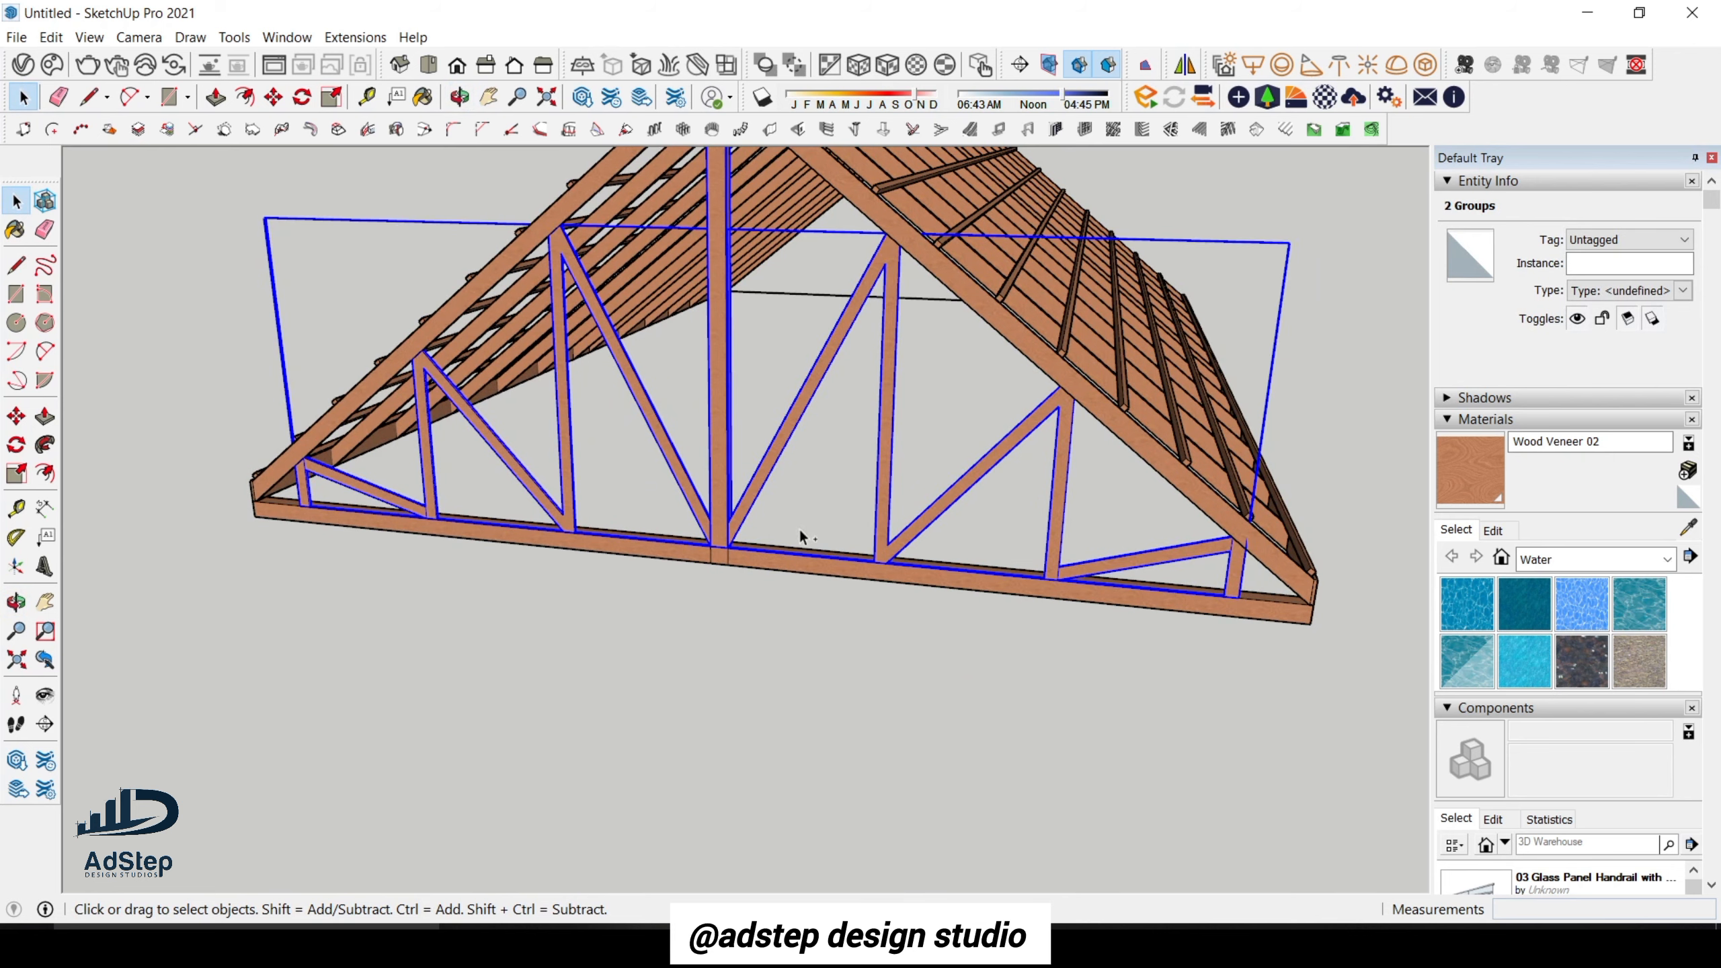
{"action": "scroll", "coordinate": [637, 492], "scroll_direction": "down", "scroll_amount": 5}
{"action": "middle_click_drag", "start_coordinate": [637, 492], "coordinate": [530, 634]}
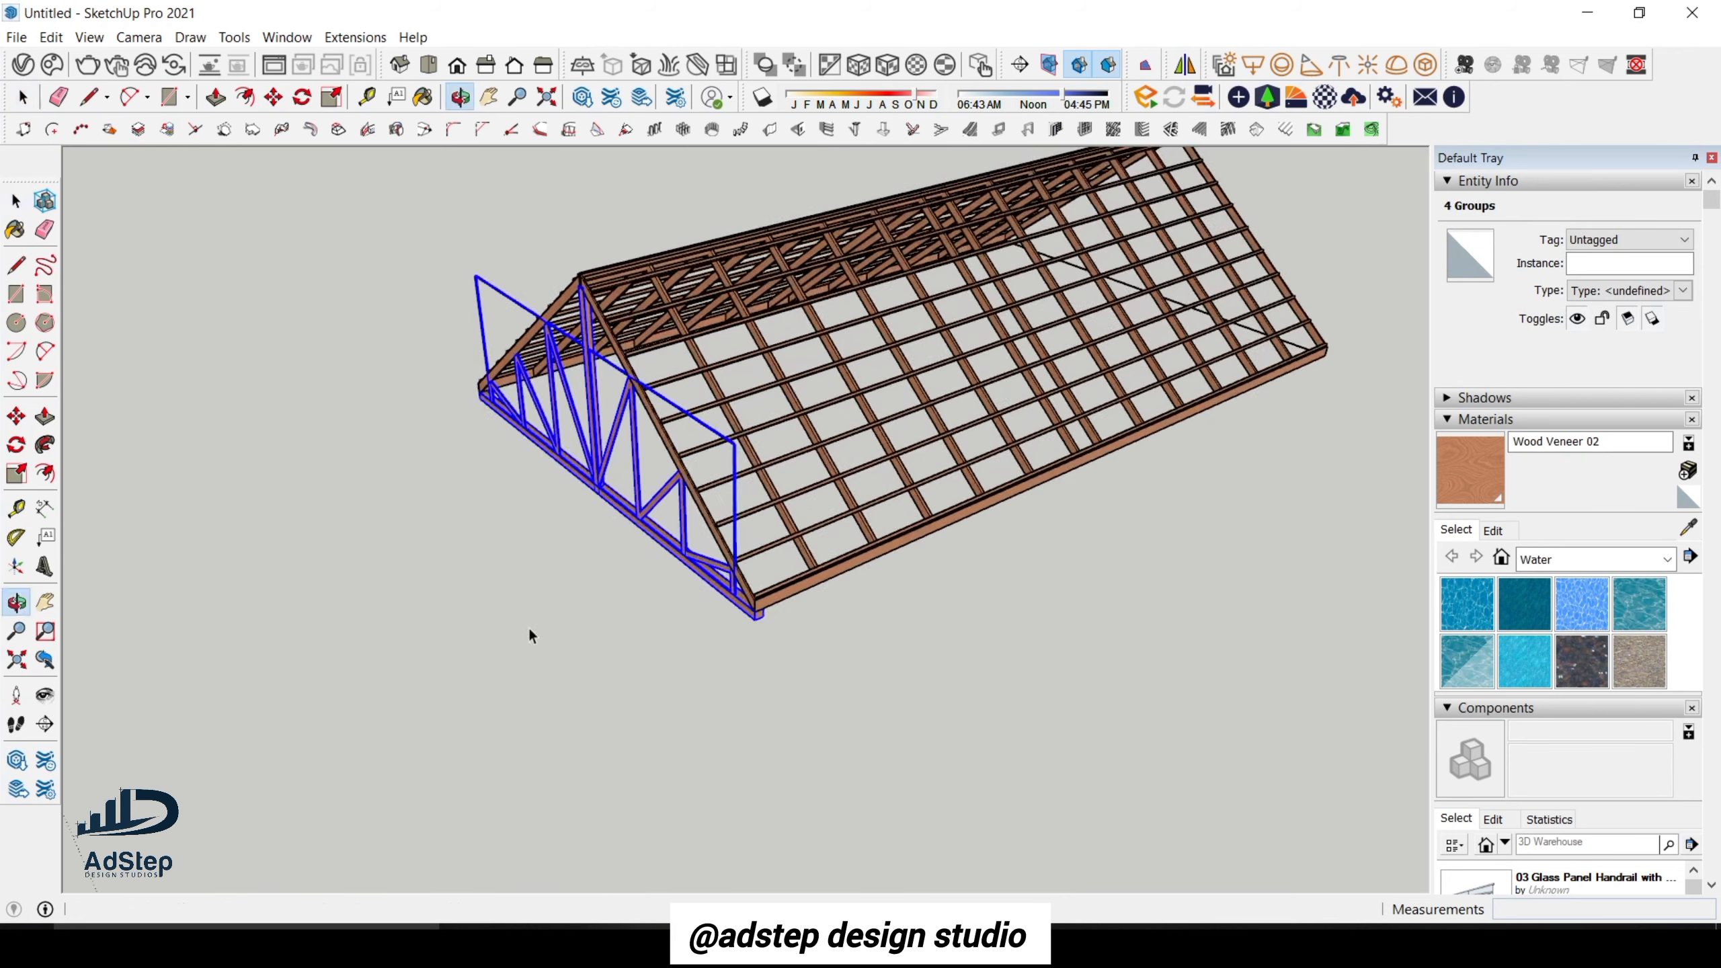
Copy the selected truss groups from the beam's end corner along the green axis and repeat the copy x6.
{"action": "scroll", "coordinate": [761, 598], "scroll_direction": "up", "scroll_amount": 4}
{"action": "key", "text": "m"}
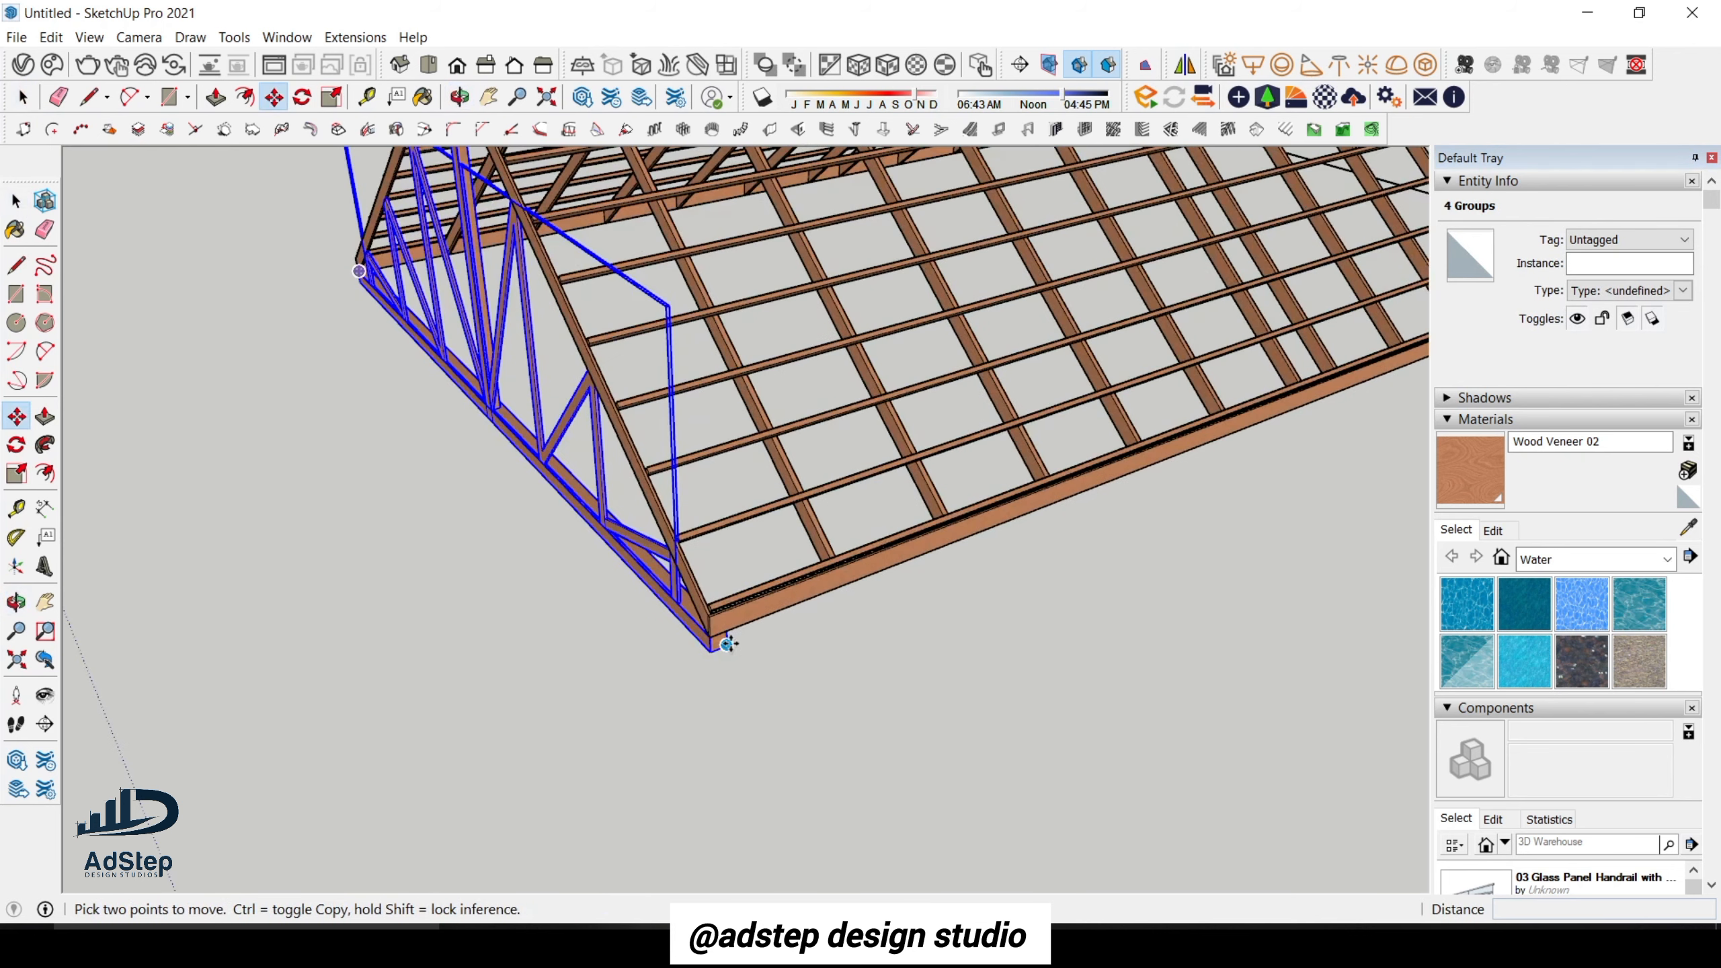
{"action": "left_click", "coordinate": [727, 644]}
{"action": "key", "text": "ctrl"}
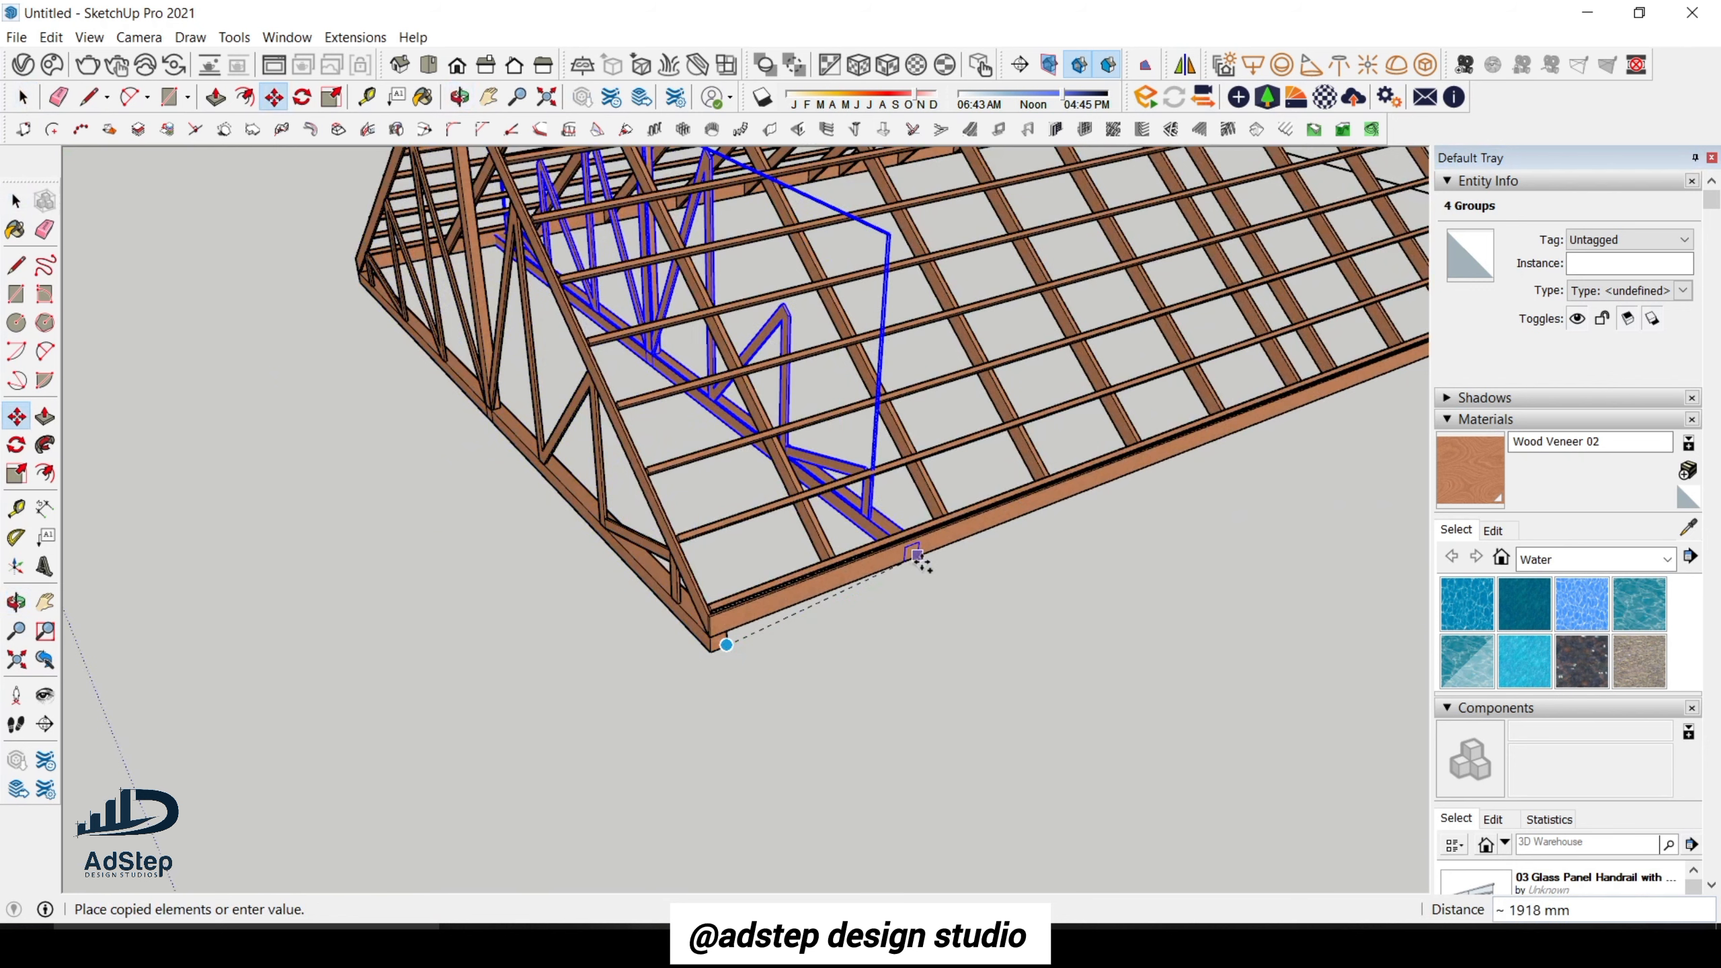
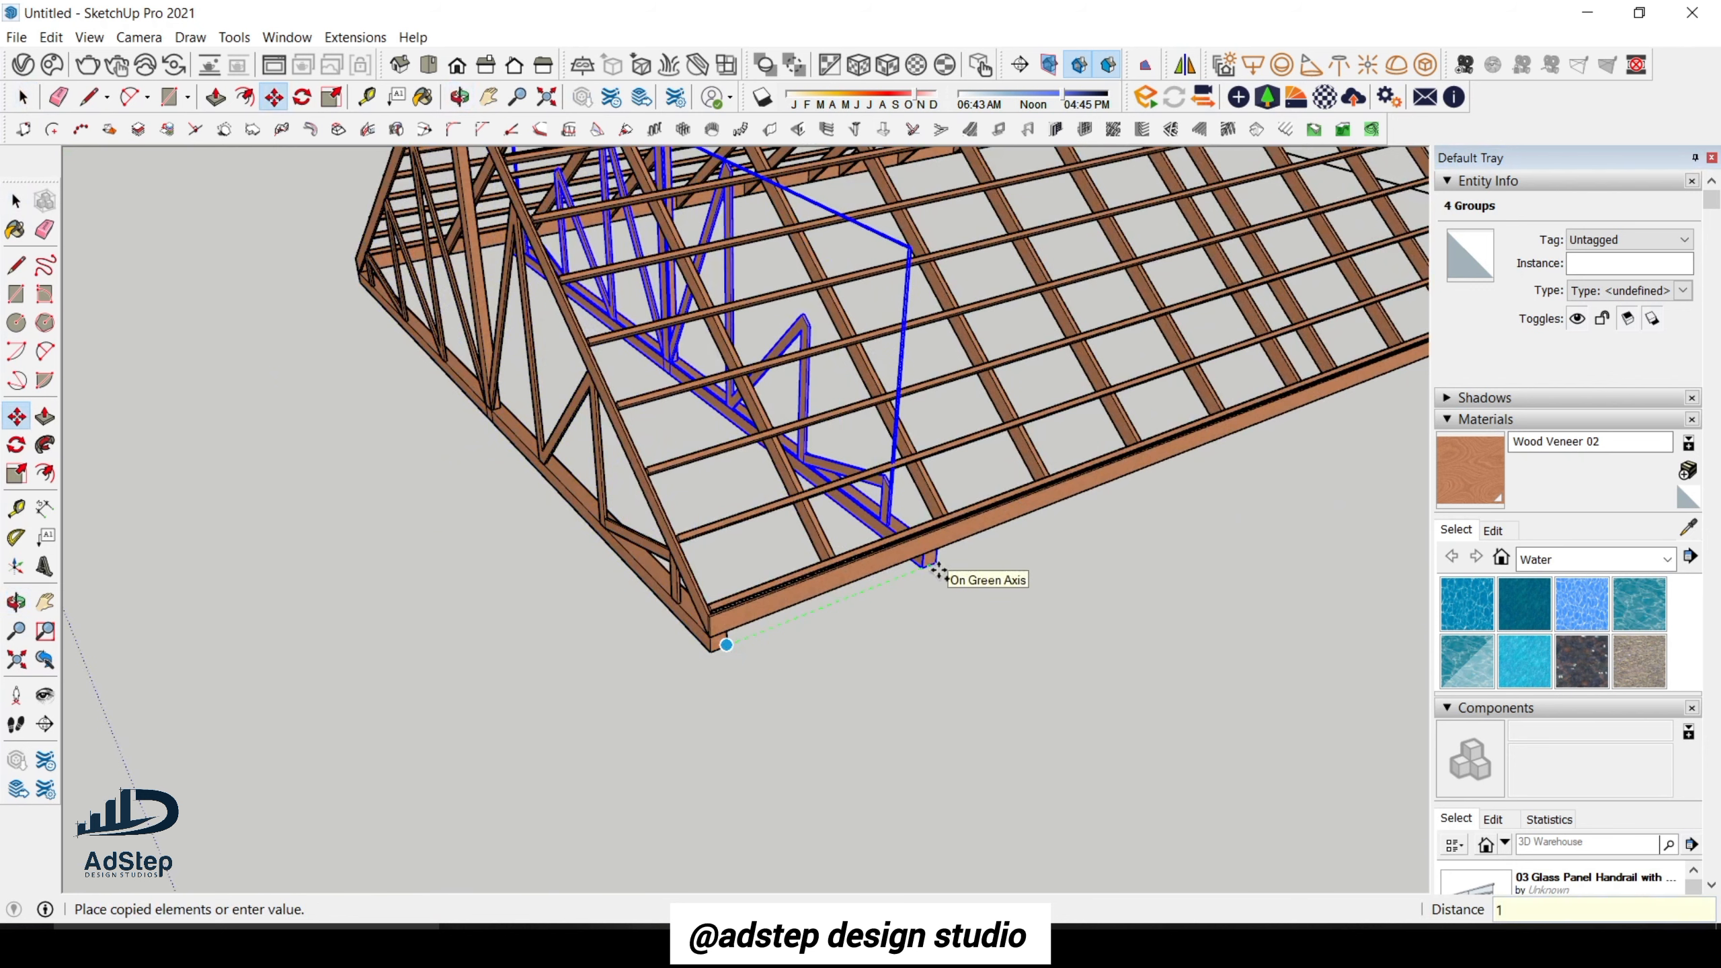
{"action": "key", "text": "Return"}
{"action": "scroll", "coordinate": [863, 579], "scroll_direction": "down", "scroll_amount": 1}
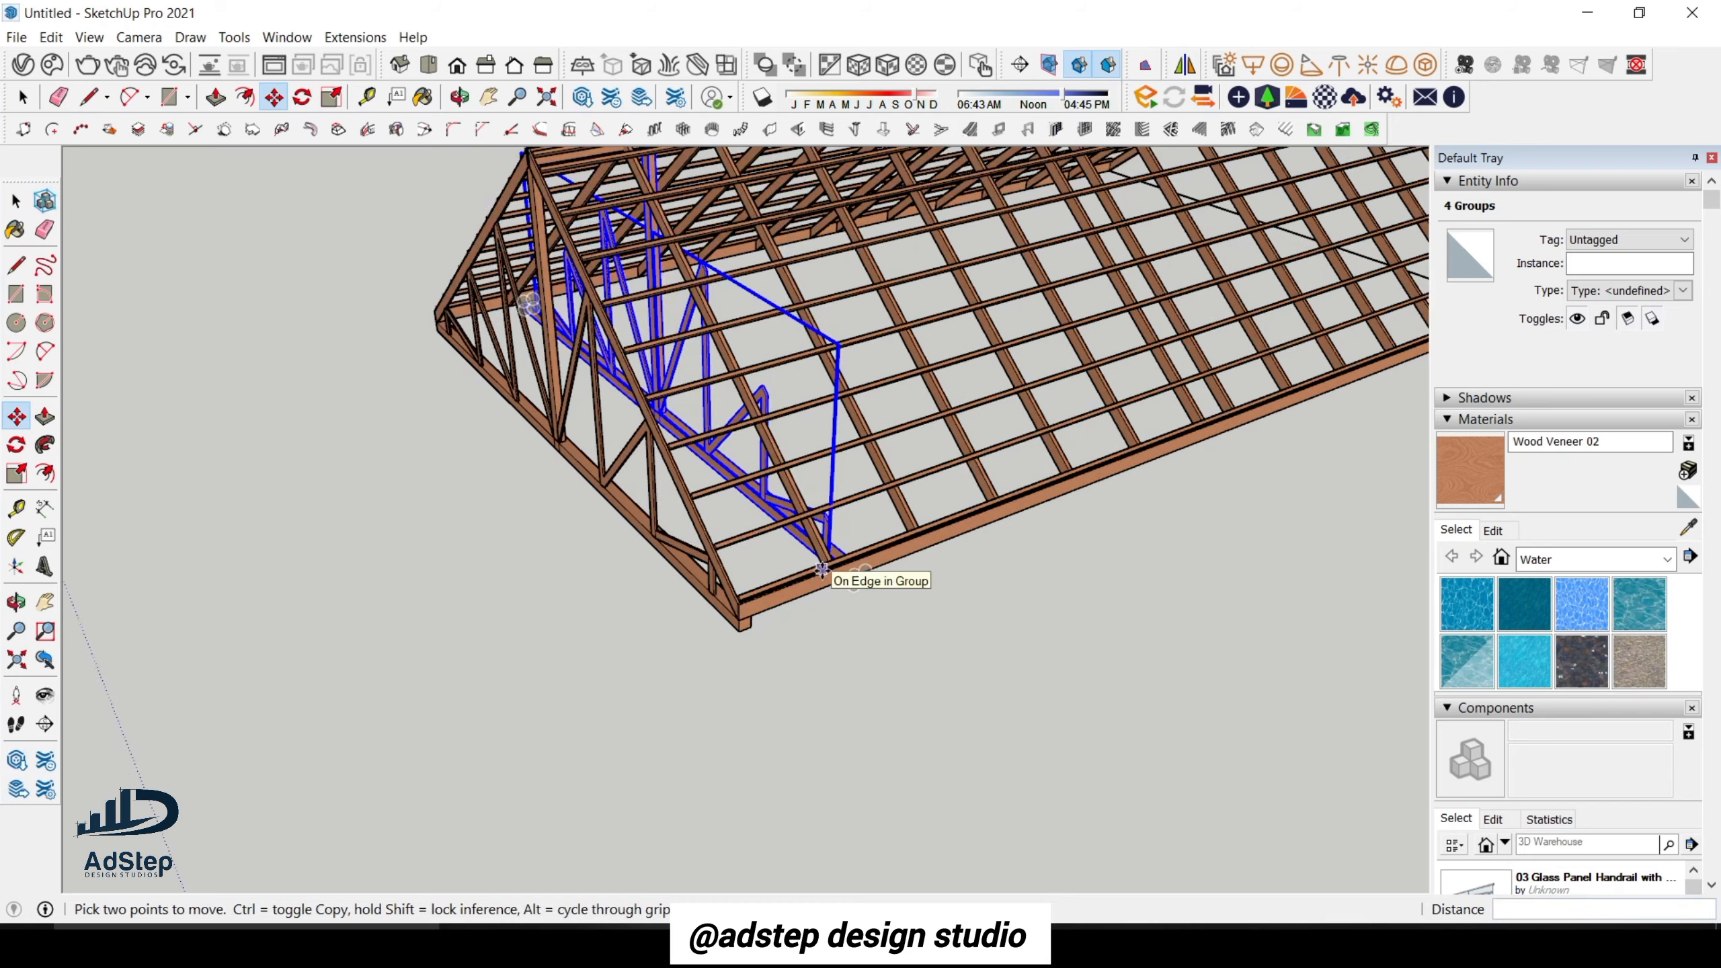
{"action": "middle_click_drag", "start_coordinate": [861, 572], "coordinate": [728, 553]}
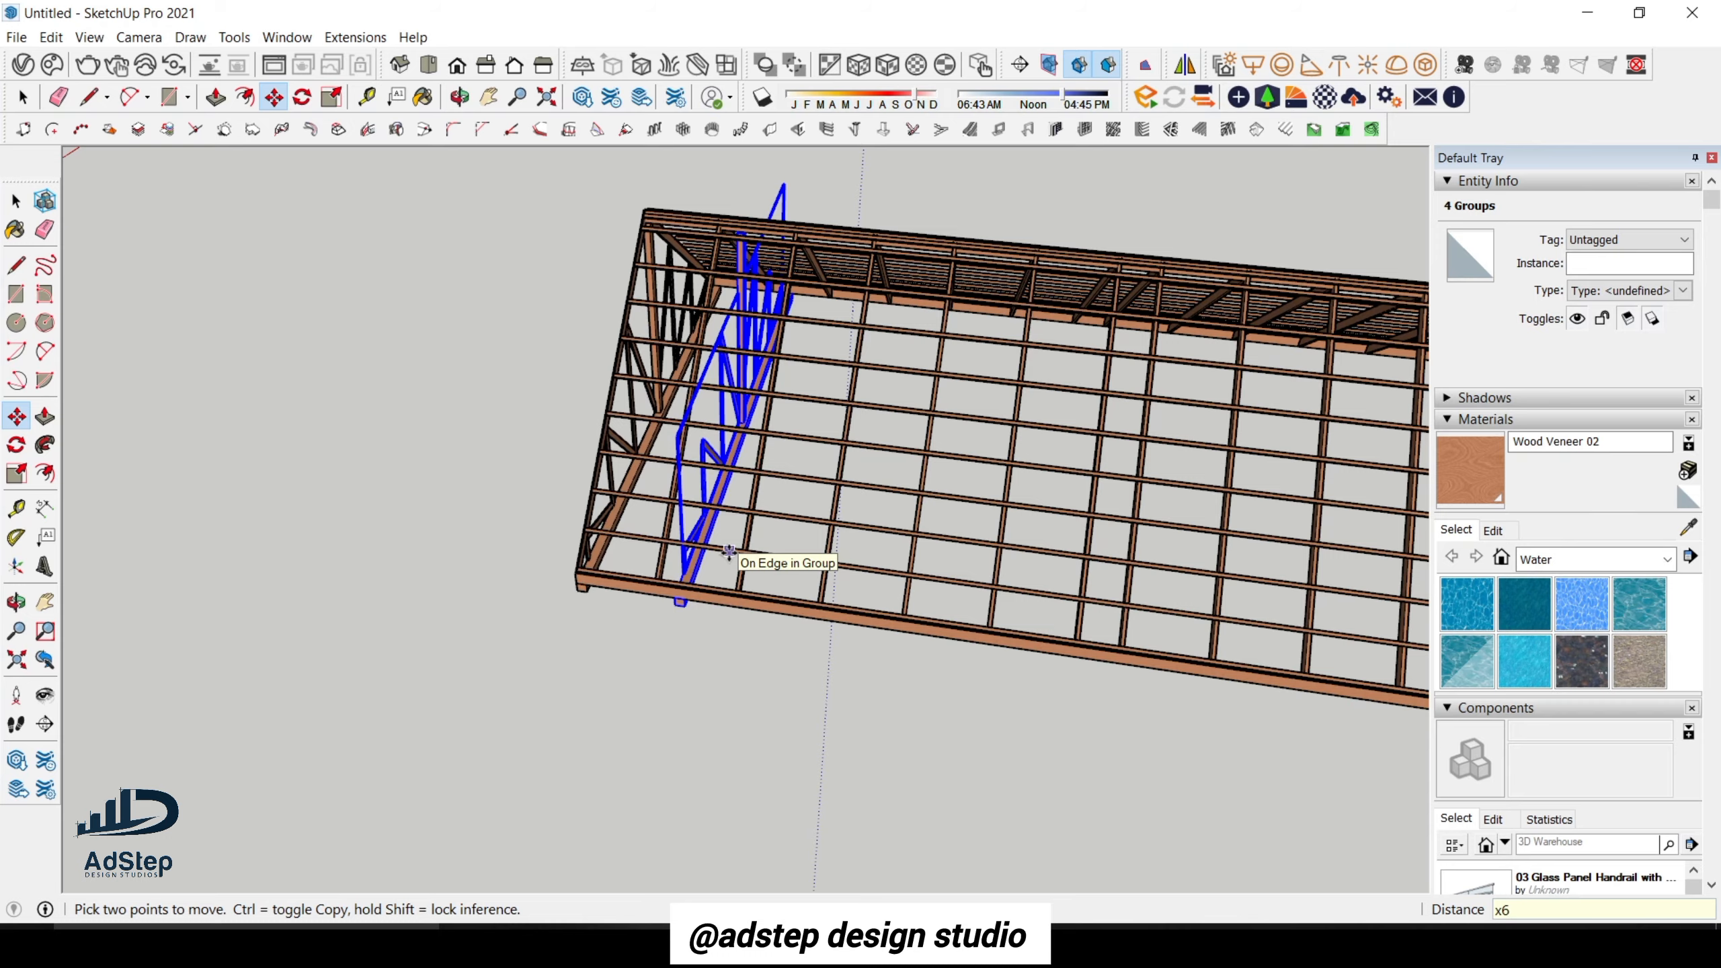
{"action": "key", "text": "Return"}
Undo the arrayed truss copies, back to the single gable-end truss.
{"action": "scroll", "coordinate": [729, 553], "scroll_direction": "down", "scroll_amount": 4}
{"action": "scroll", "coordinate": [801, 551], "scroll_direction": "up", "scroll_amount": 6}
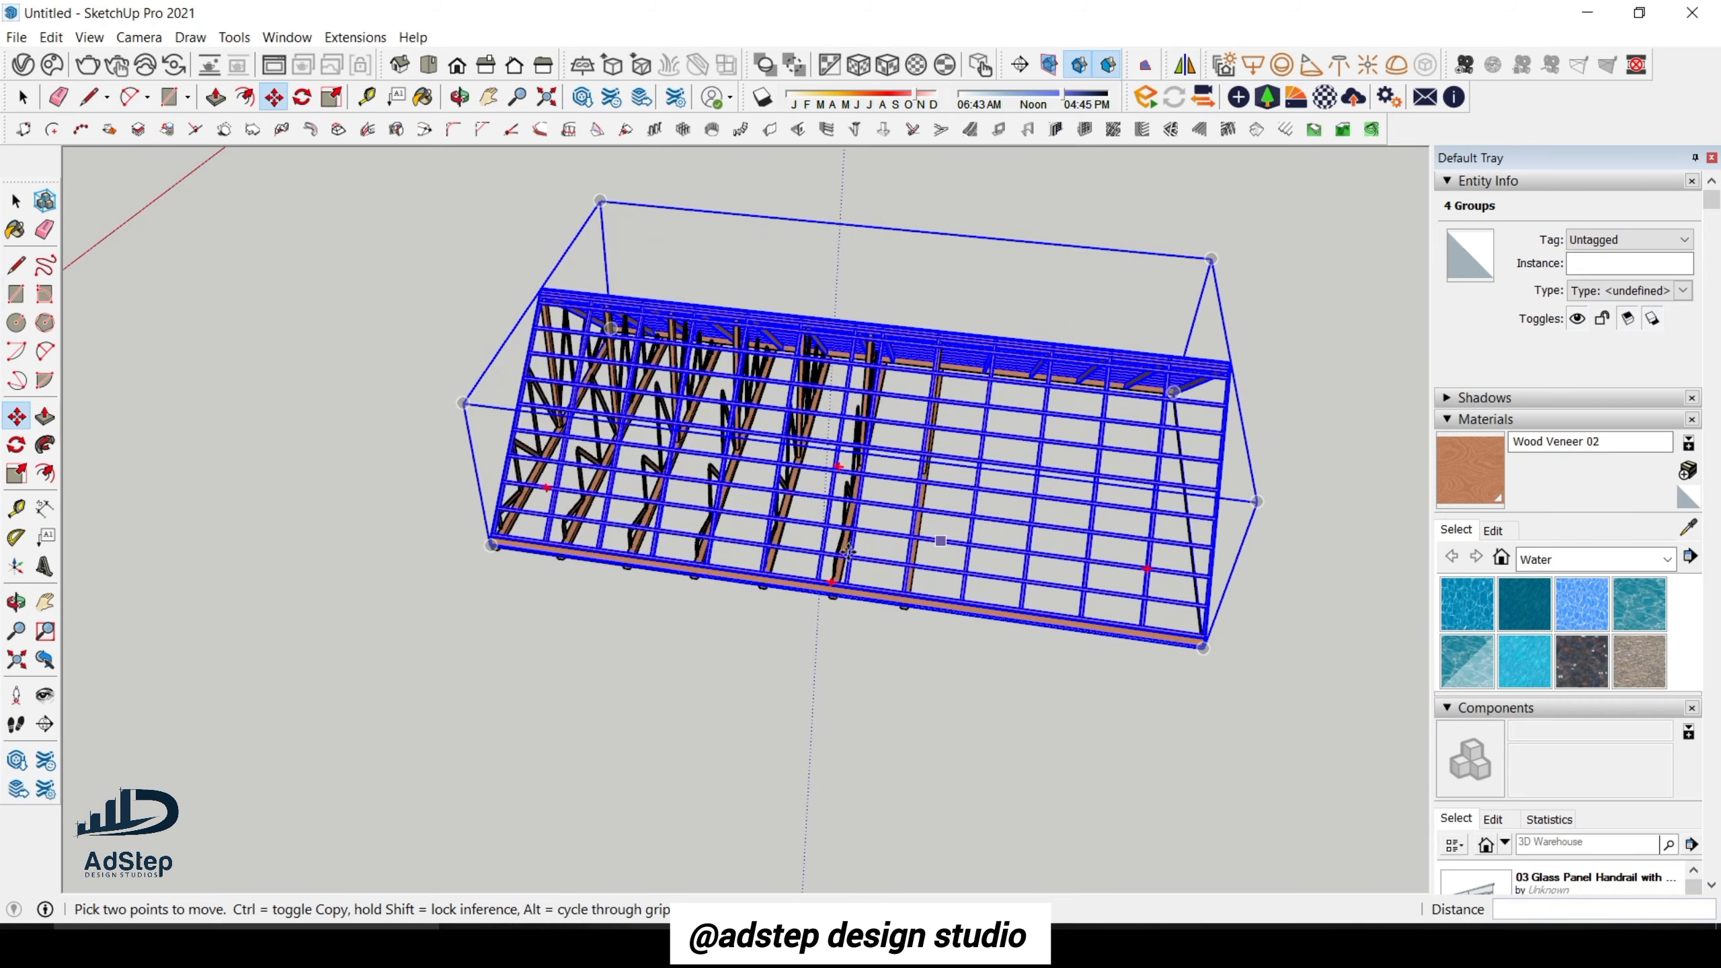
{"action": "middle_click_drag", "start_coordinate": [742, 539], "coordinate": [1068, 415]}
{"action": "scroll", "coordinate": [983, 540], "scroll_direction": "up", "scroll_amount": 4}
{"action": "key", "text": "space"}
{"action": "scroll", "coordinate": [678, 488], "scroll_direction": "down", "scroll_amount": 4}
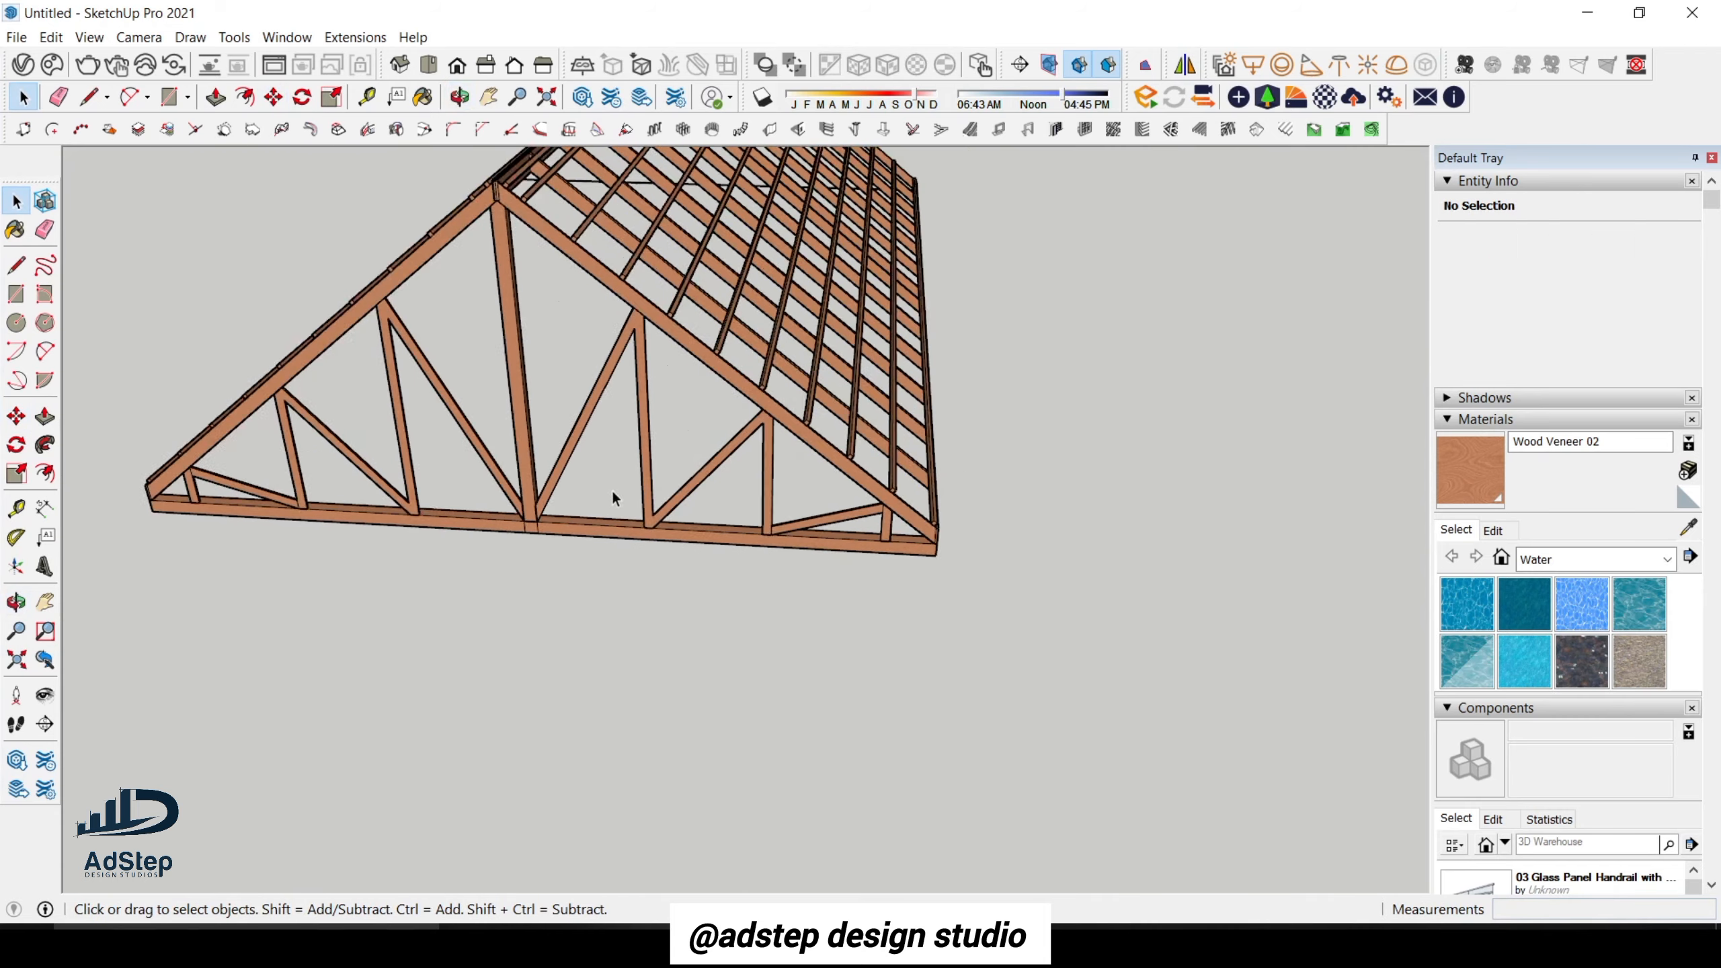
Reselect both web-member groups, the central post and the bottom beam of the gable-end truss.
{"action": "scroll", "coordinate": [610, 489], "scroll_direction": "down", "scroll_amount": 1}
{"action": "scroll", "coordinate": [352, 511], "scroll_direction": "up", "scroll_amount": 1}
{"action": "left_click", "coordinate": [325, 494]}
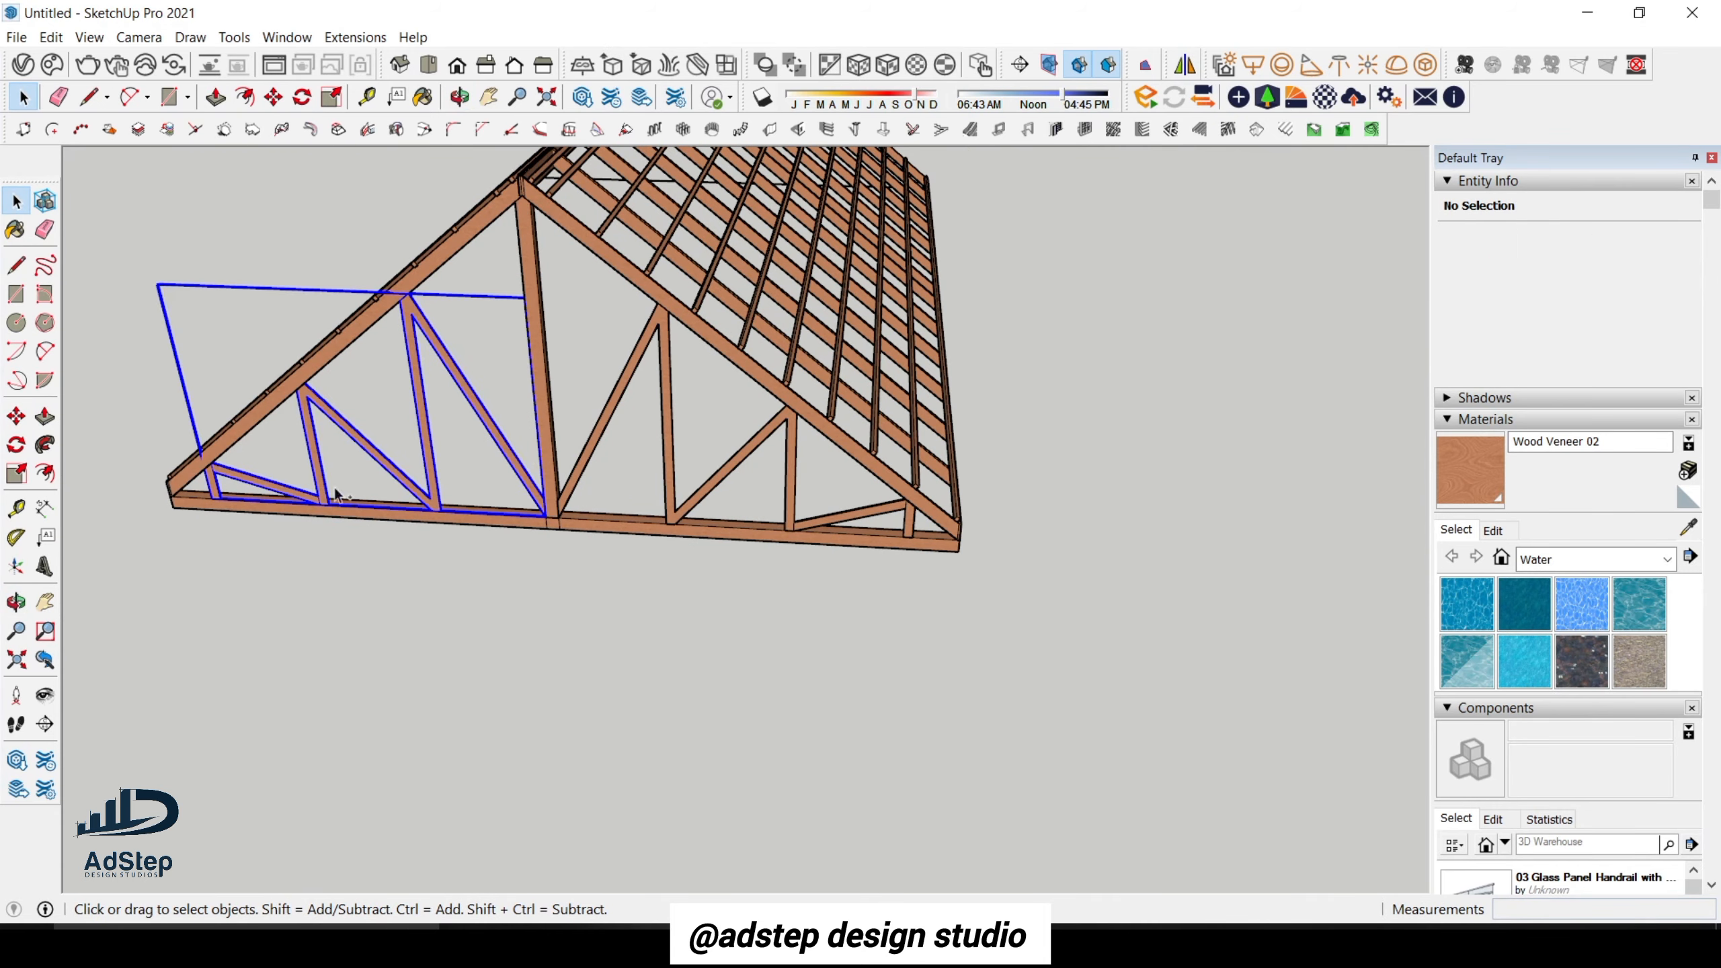
{"action": "left_click", "coordinate": [540, 445], "text": "ctrl"}
{"action": "left_click", "coordinate": [580, 463], "text": "ctrl"}
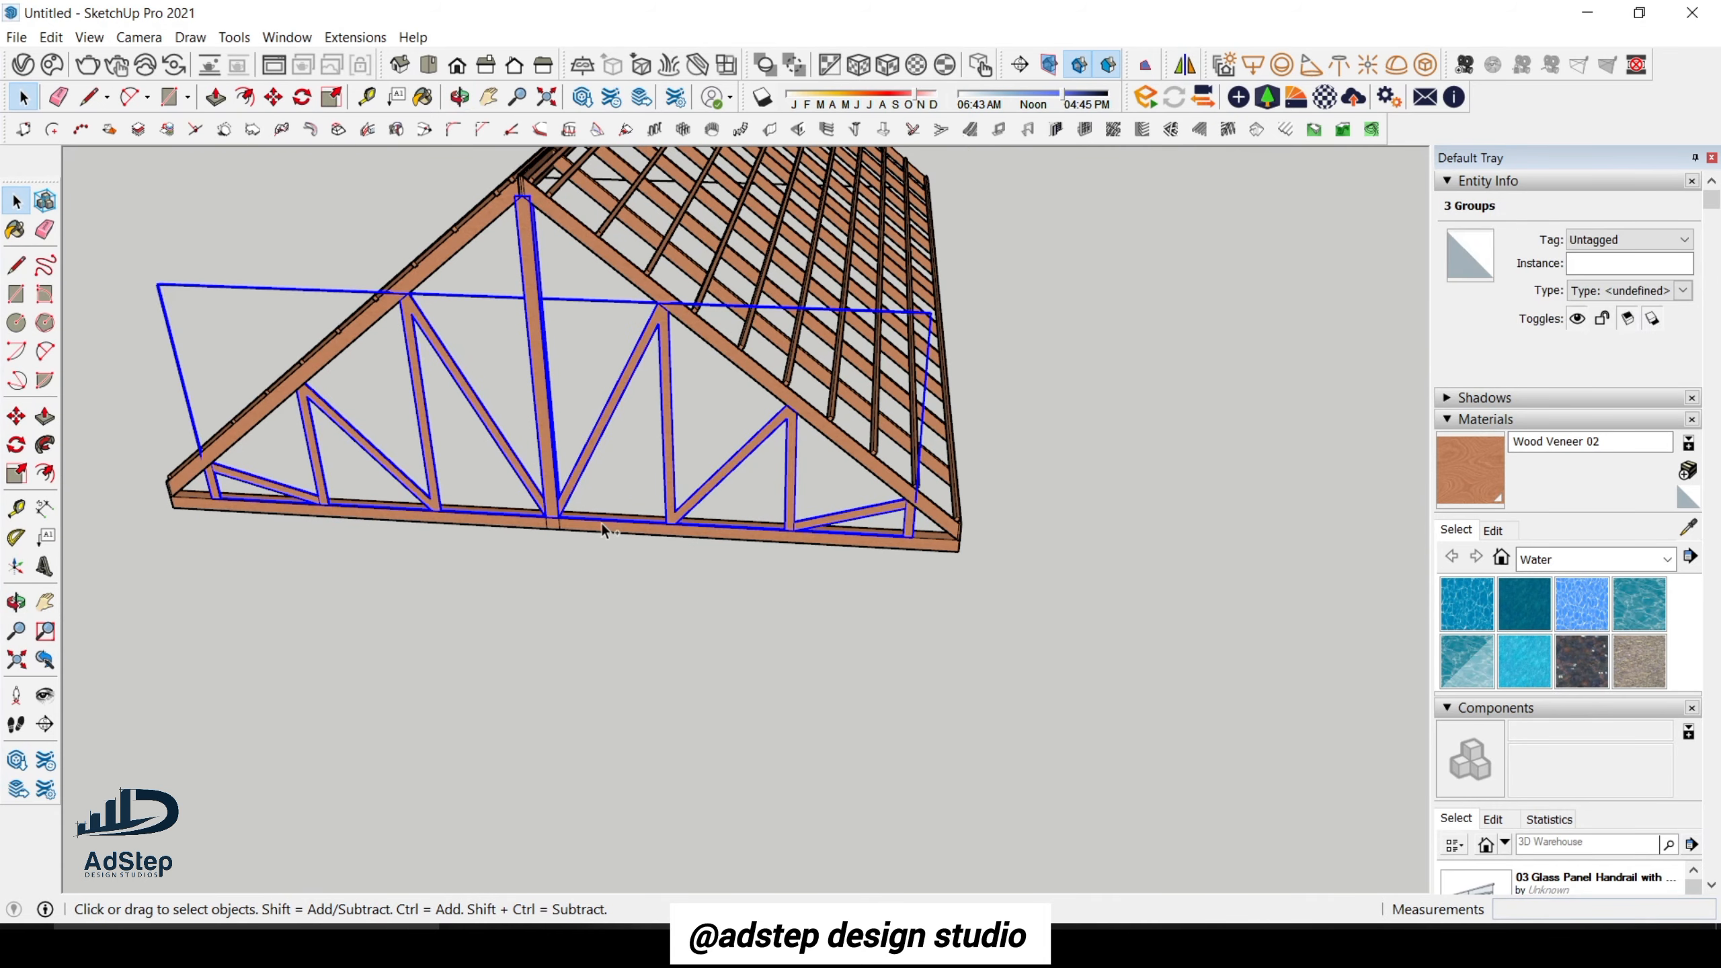
{"action": "left_click", "coordinate": [603, 523], "text": "ctrl"}
{"action": "middle_click_drag", "start_coordinate": [726, 531], "coordinate": [748, 640]}
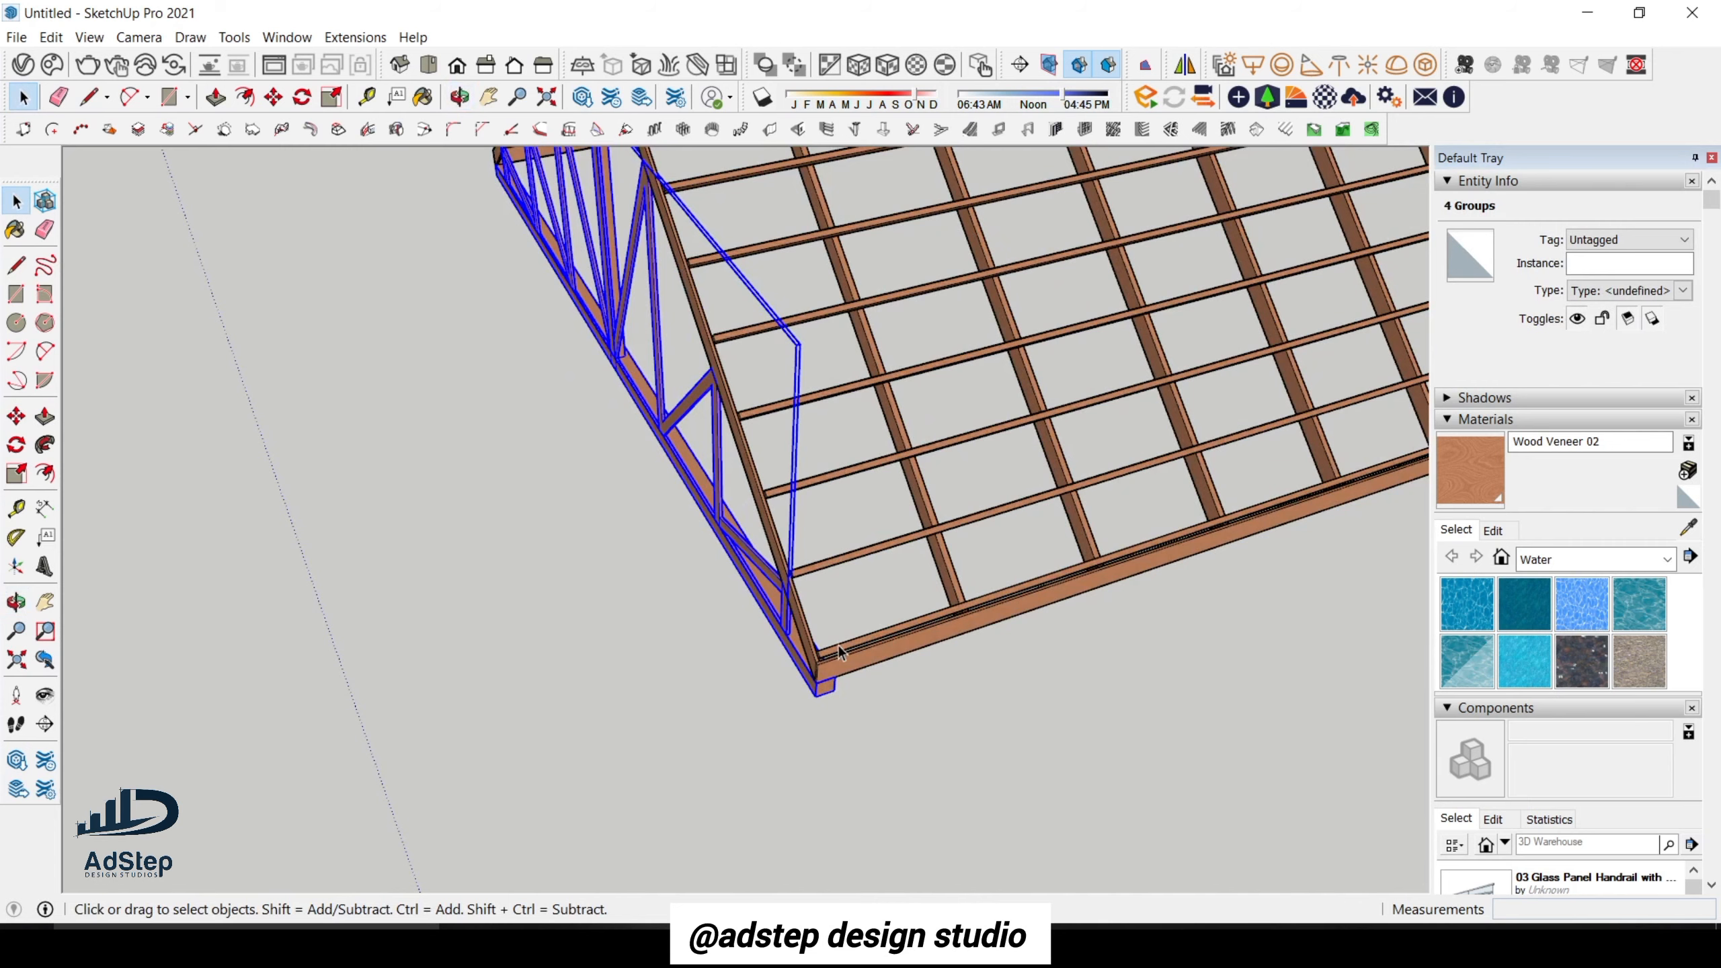
Copy the selected truss groups 1500 mm along the green axis from the bottom beam's end corner.
{"action": "key", "text": "m"}
{"action": "key", "text": "ctrl"}
{"action": "left_click", "coordinate": [835, 691]}
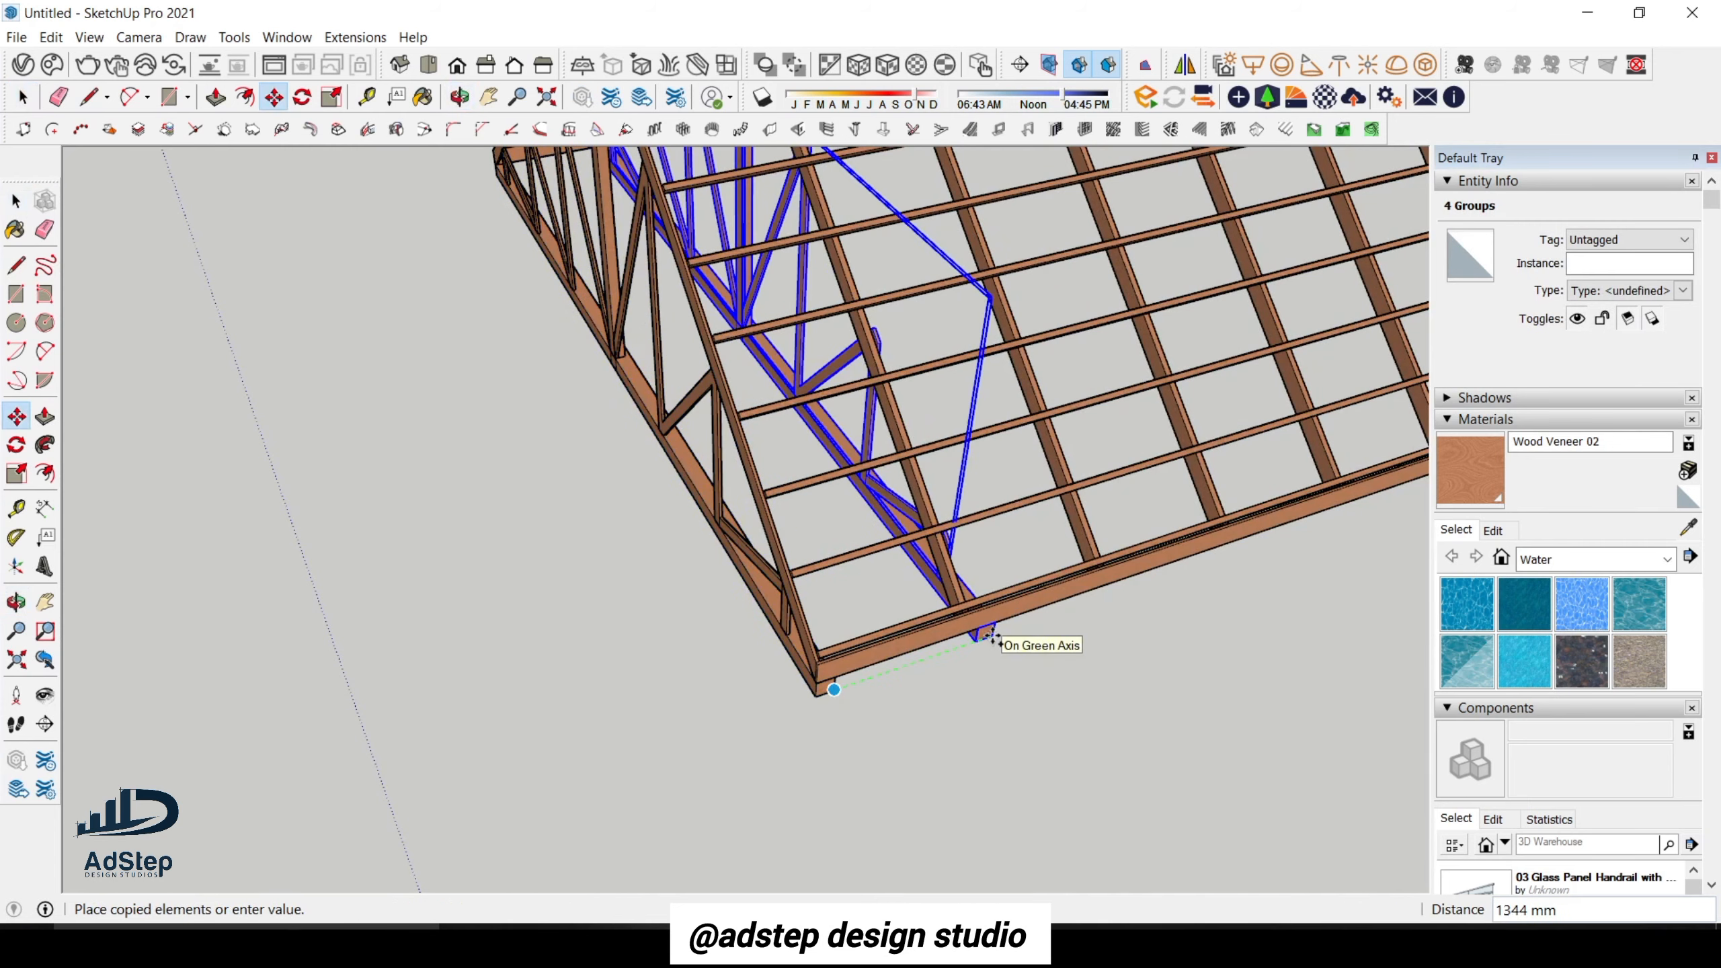
{"action": "type", "text": "1500"}
{"action": "key", "text": "Return"}
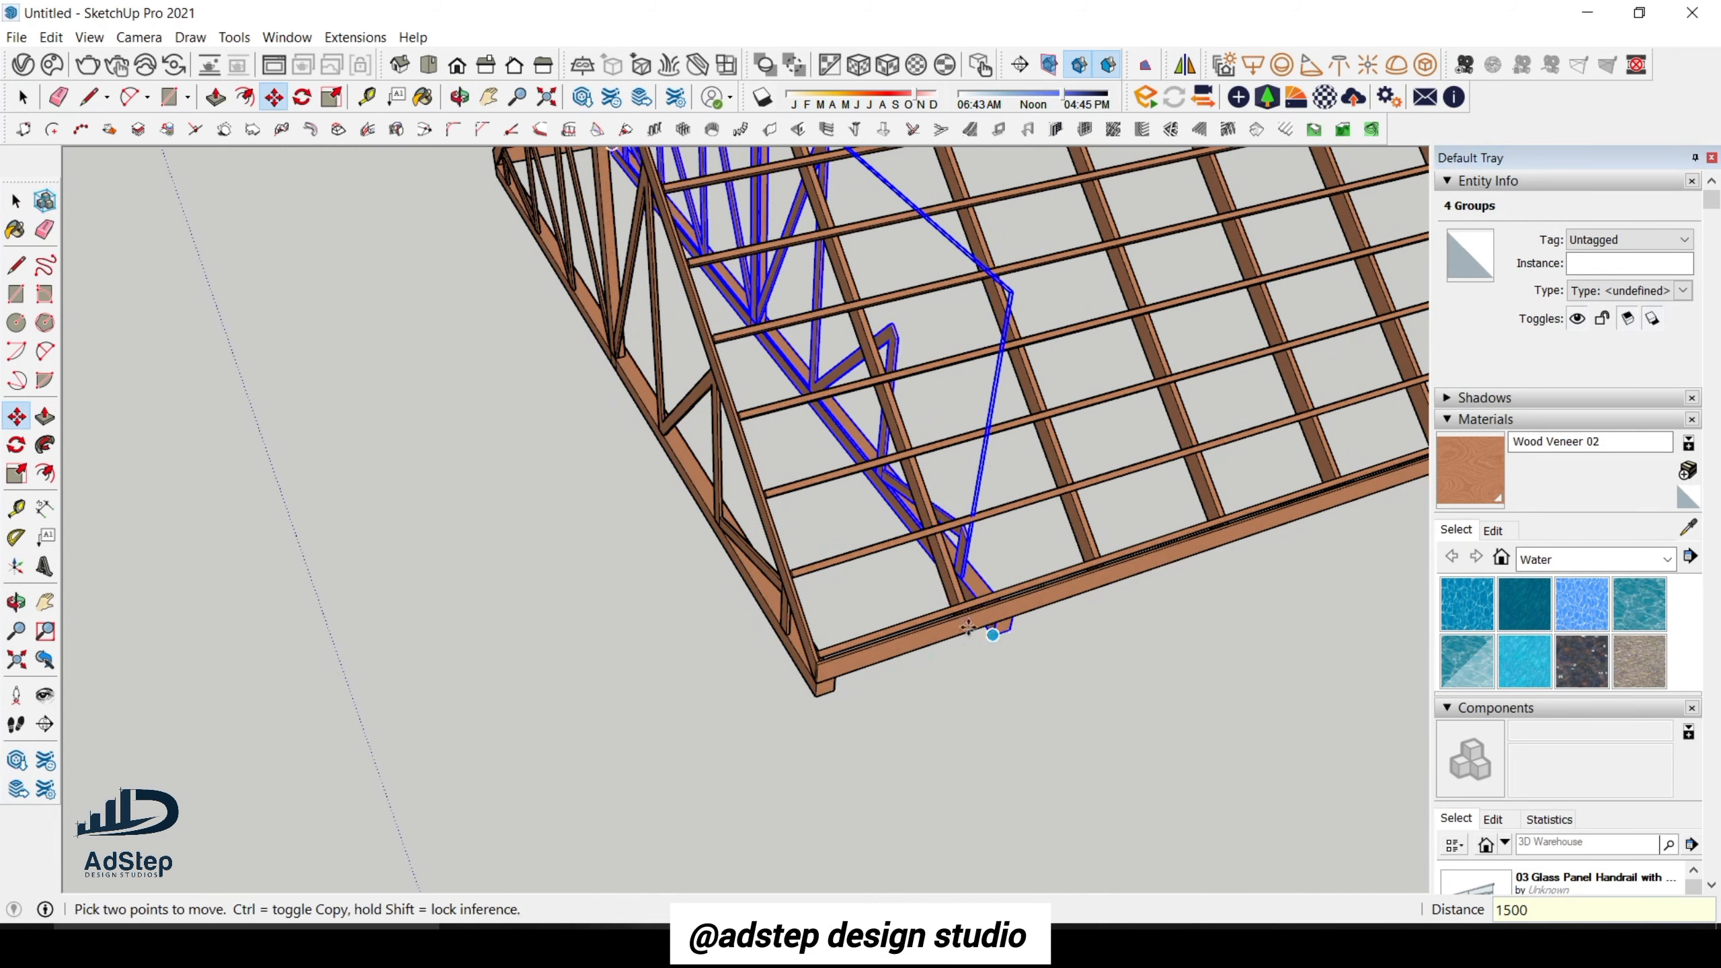
Try to repeat the copied truss 12 times along the roof's length.
{"action": "middle_click_drag", "start_coordinate": [992, 626], "coordinate": [276, 627]}
{"action": "scroll", "coordinate": [748, 587], "scroll_direction": "up", "scroll_amount": 2}
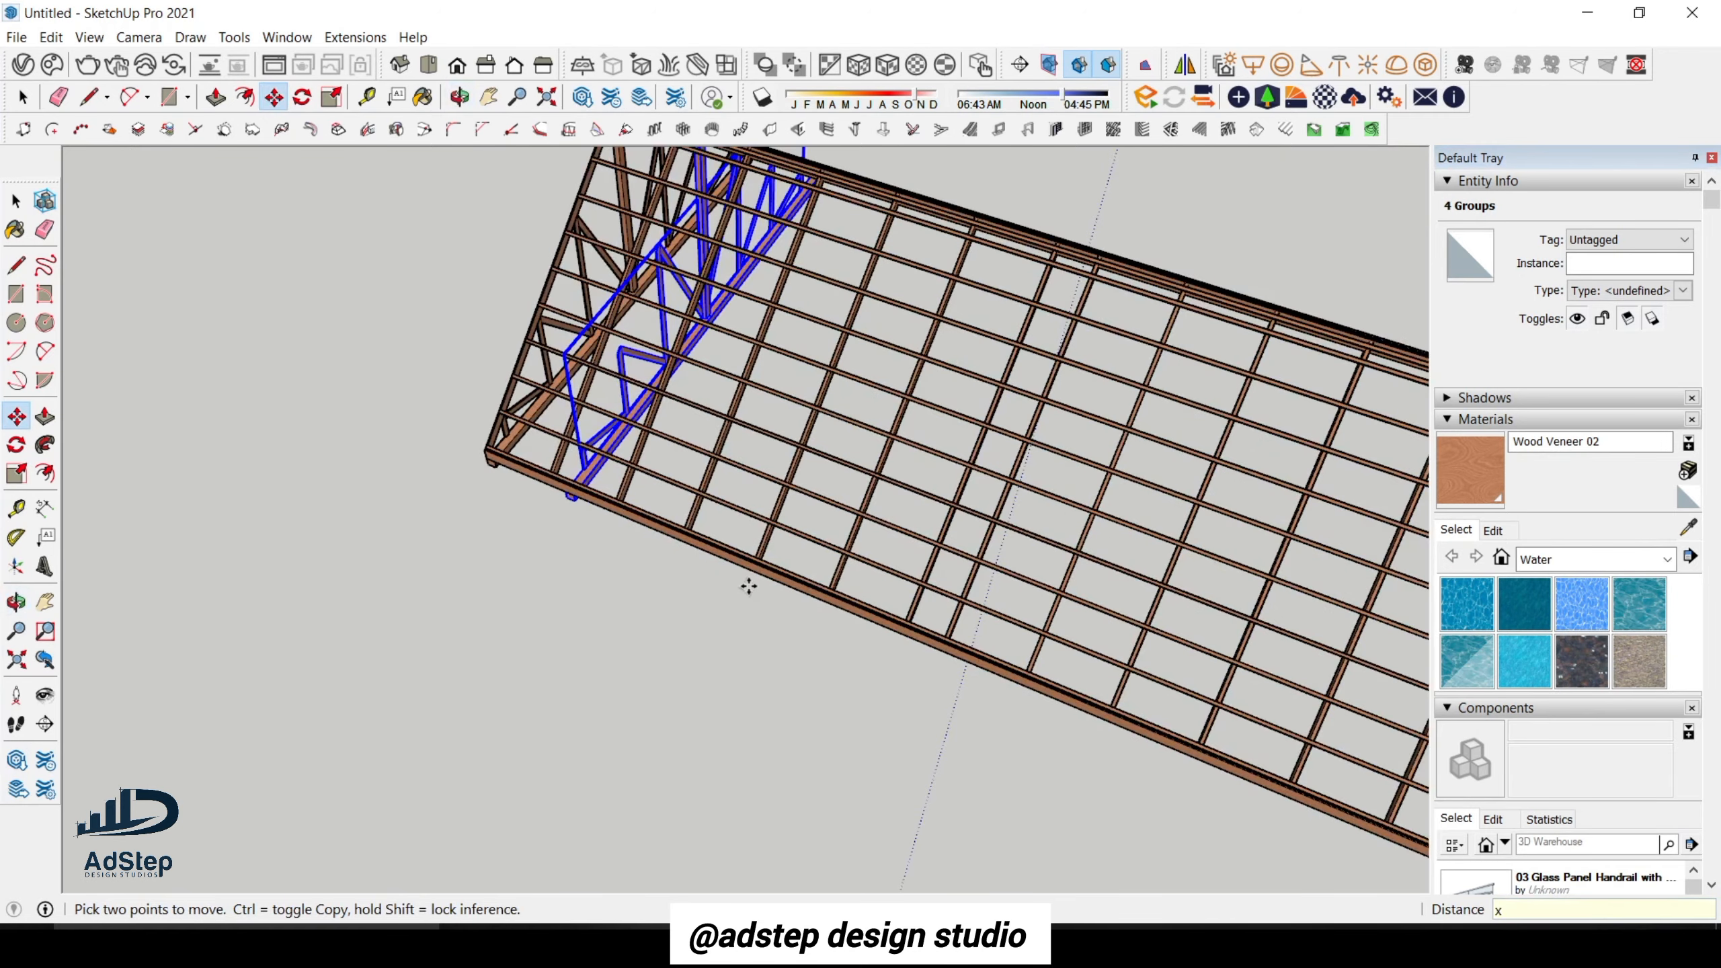
{"action": "scroll", "coordinate": [681, 549], "scroll_direction": "down", "scroll_amount": 3}
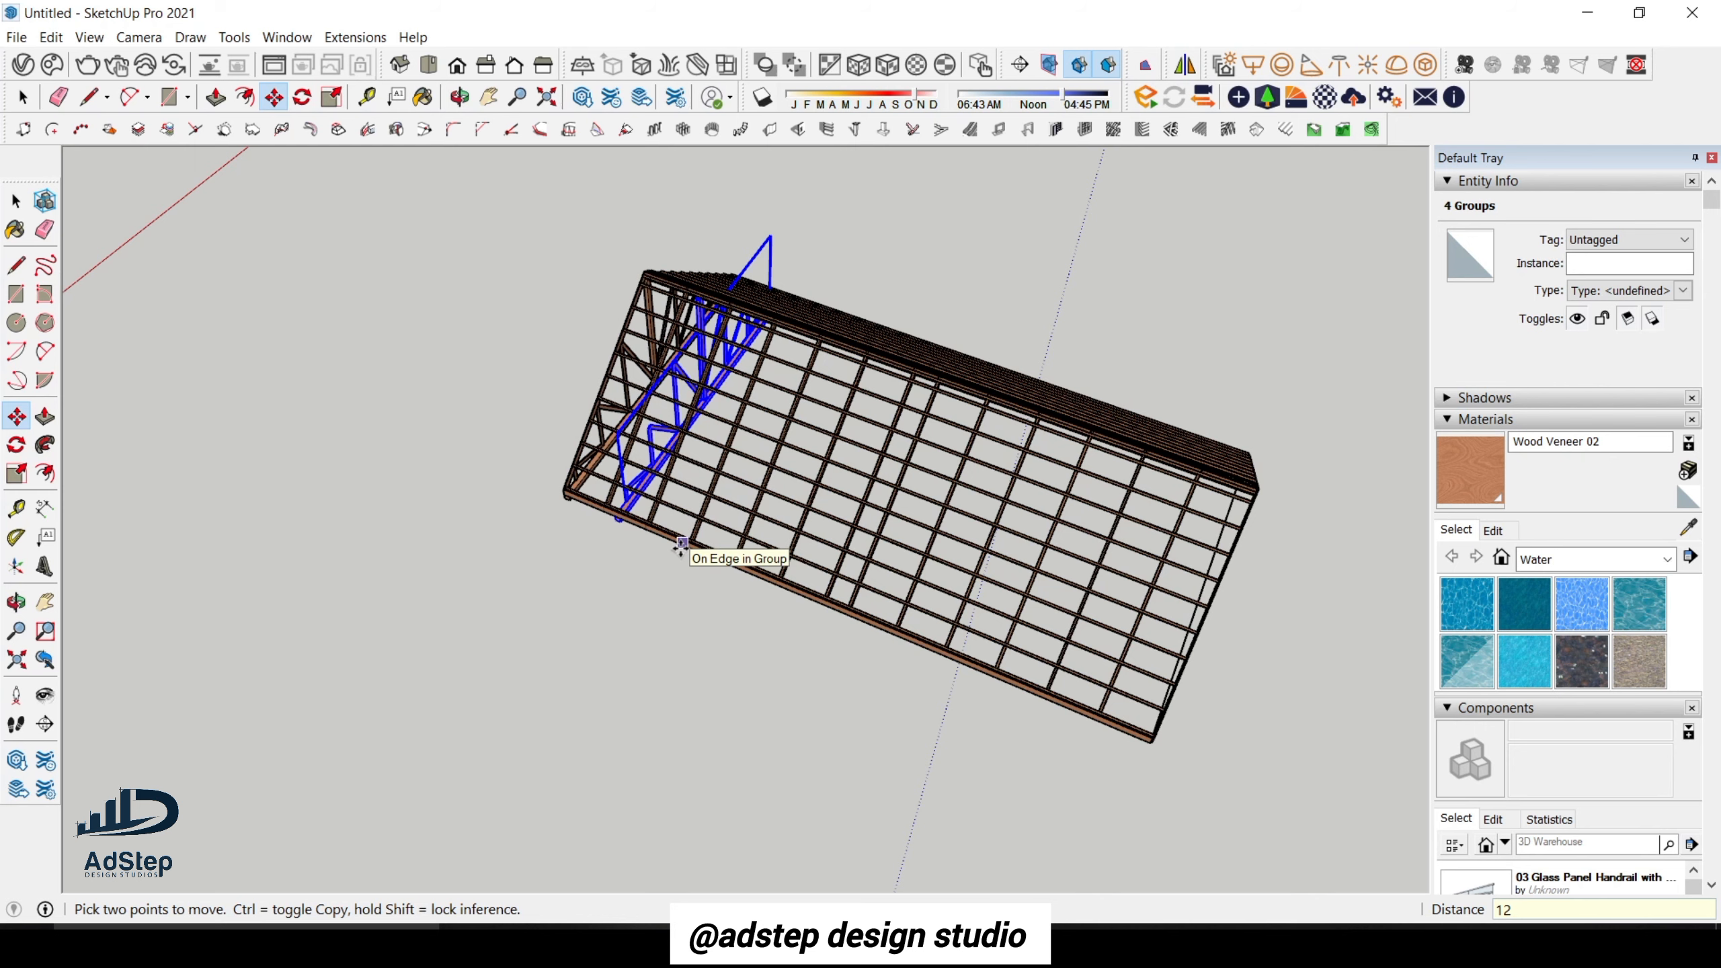
{"action": "key", "text": "Return"}
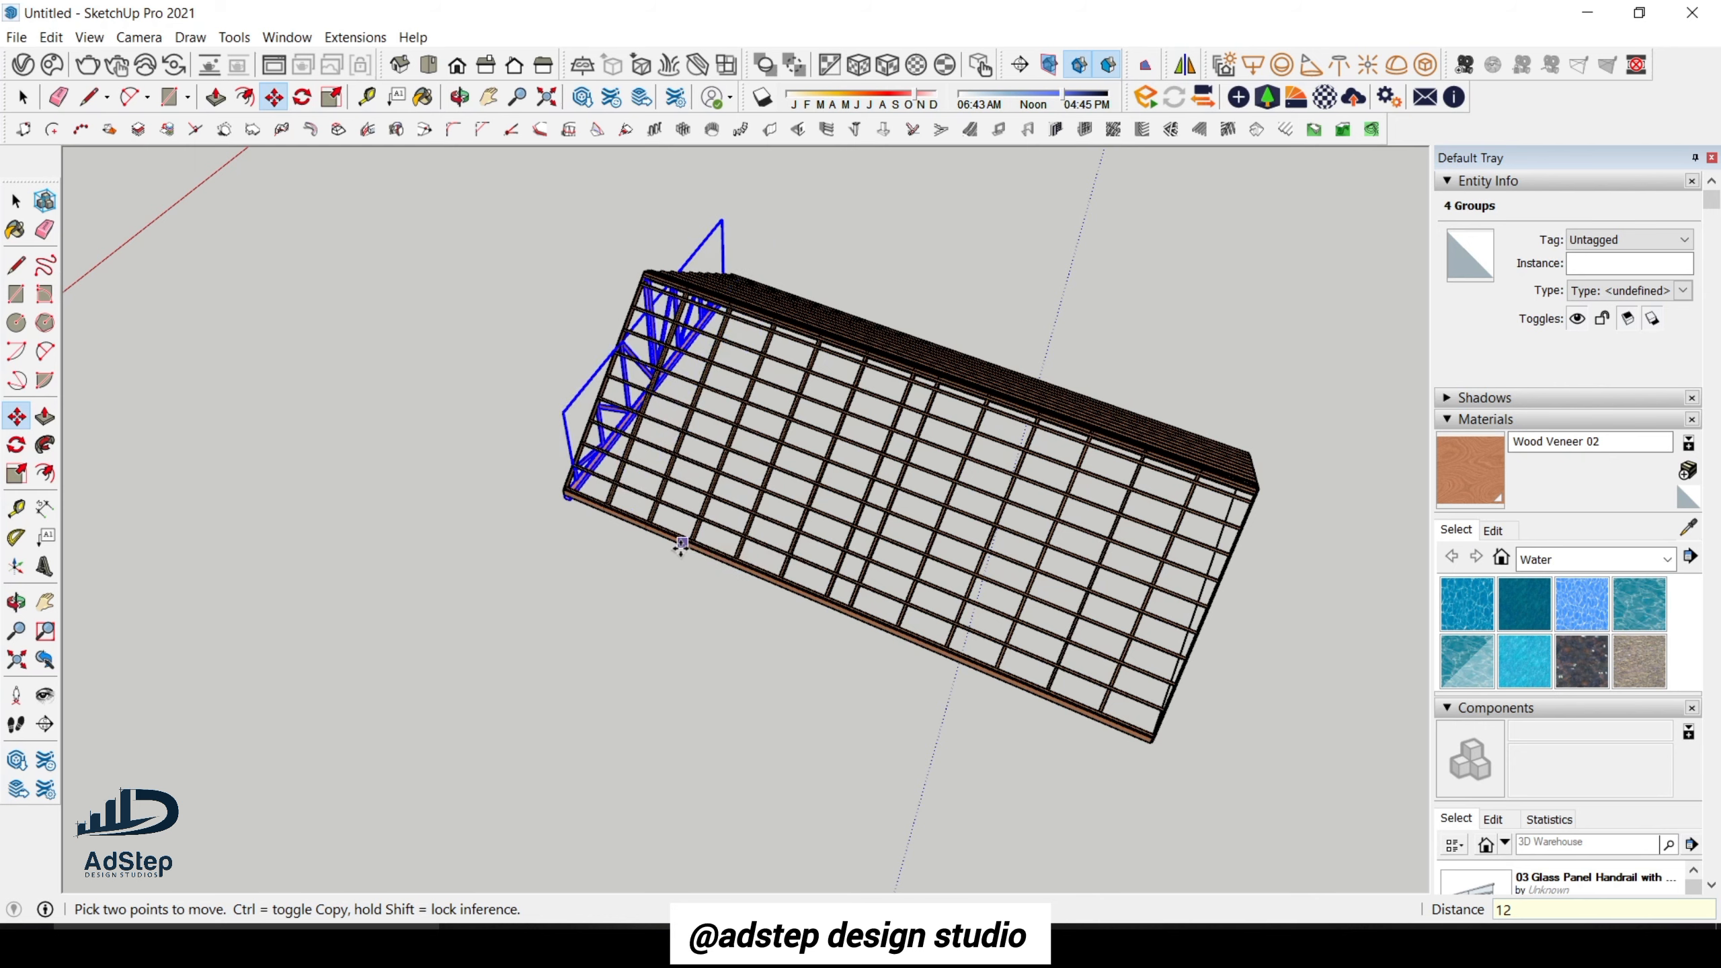
Undo the misplaced copy and copy the truss groups again 1500 mm along the green axis, using the beam's lower corner.
{"action": "middle_click_drag", "start_coordinate": [681, 546], "coordinate": [663, 584]}
{"action": "scroll", "coordinate": [559, 595], "scroll_direction": "up", "scroll_amount": 6}
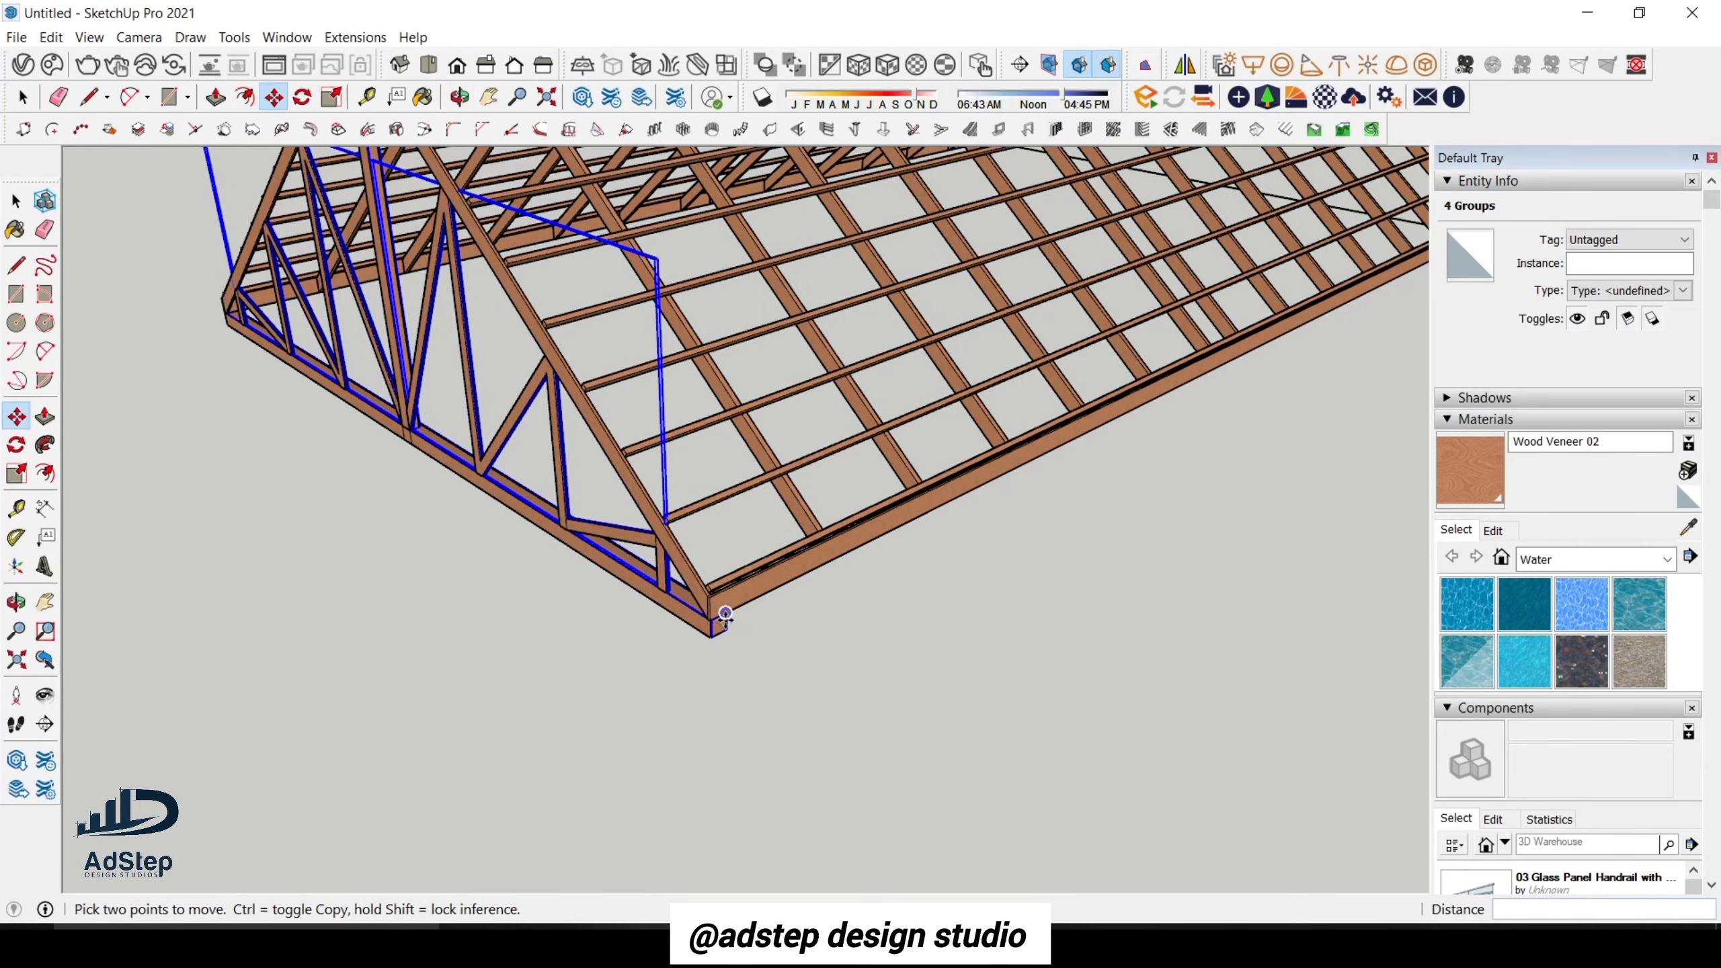
{"action": "left_click", "coordinate": [712, 637]}
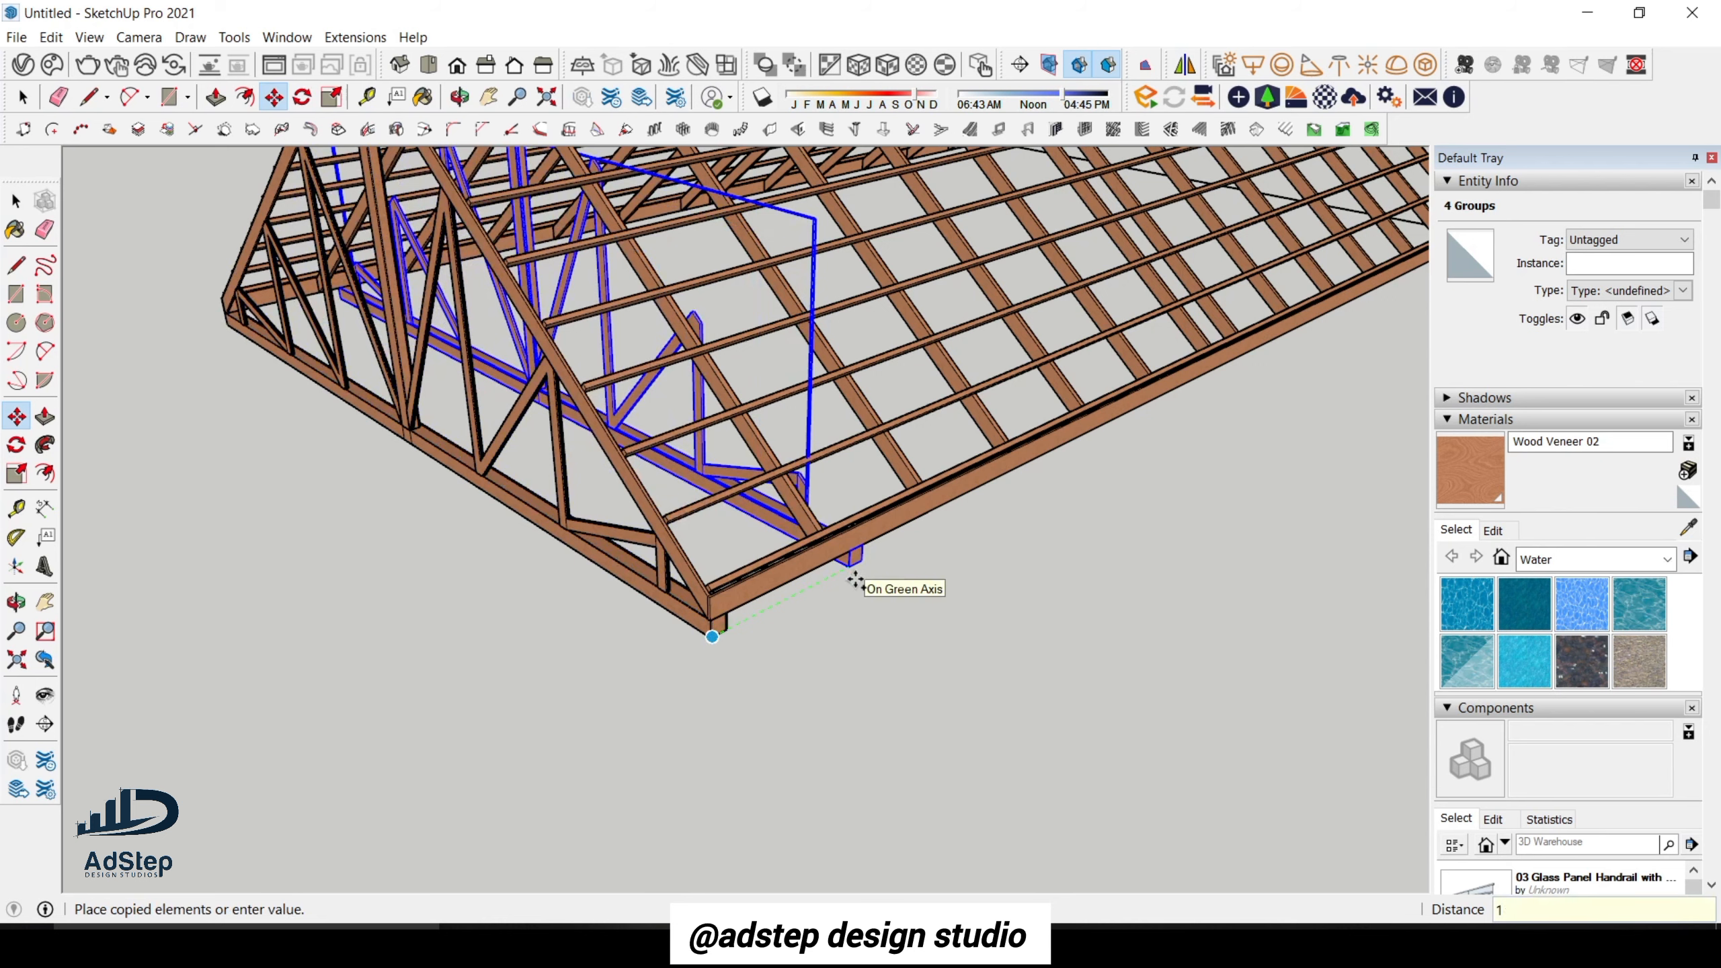
{"action": "left_click", "coordinate": [857, 577]}
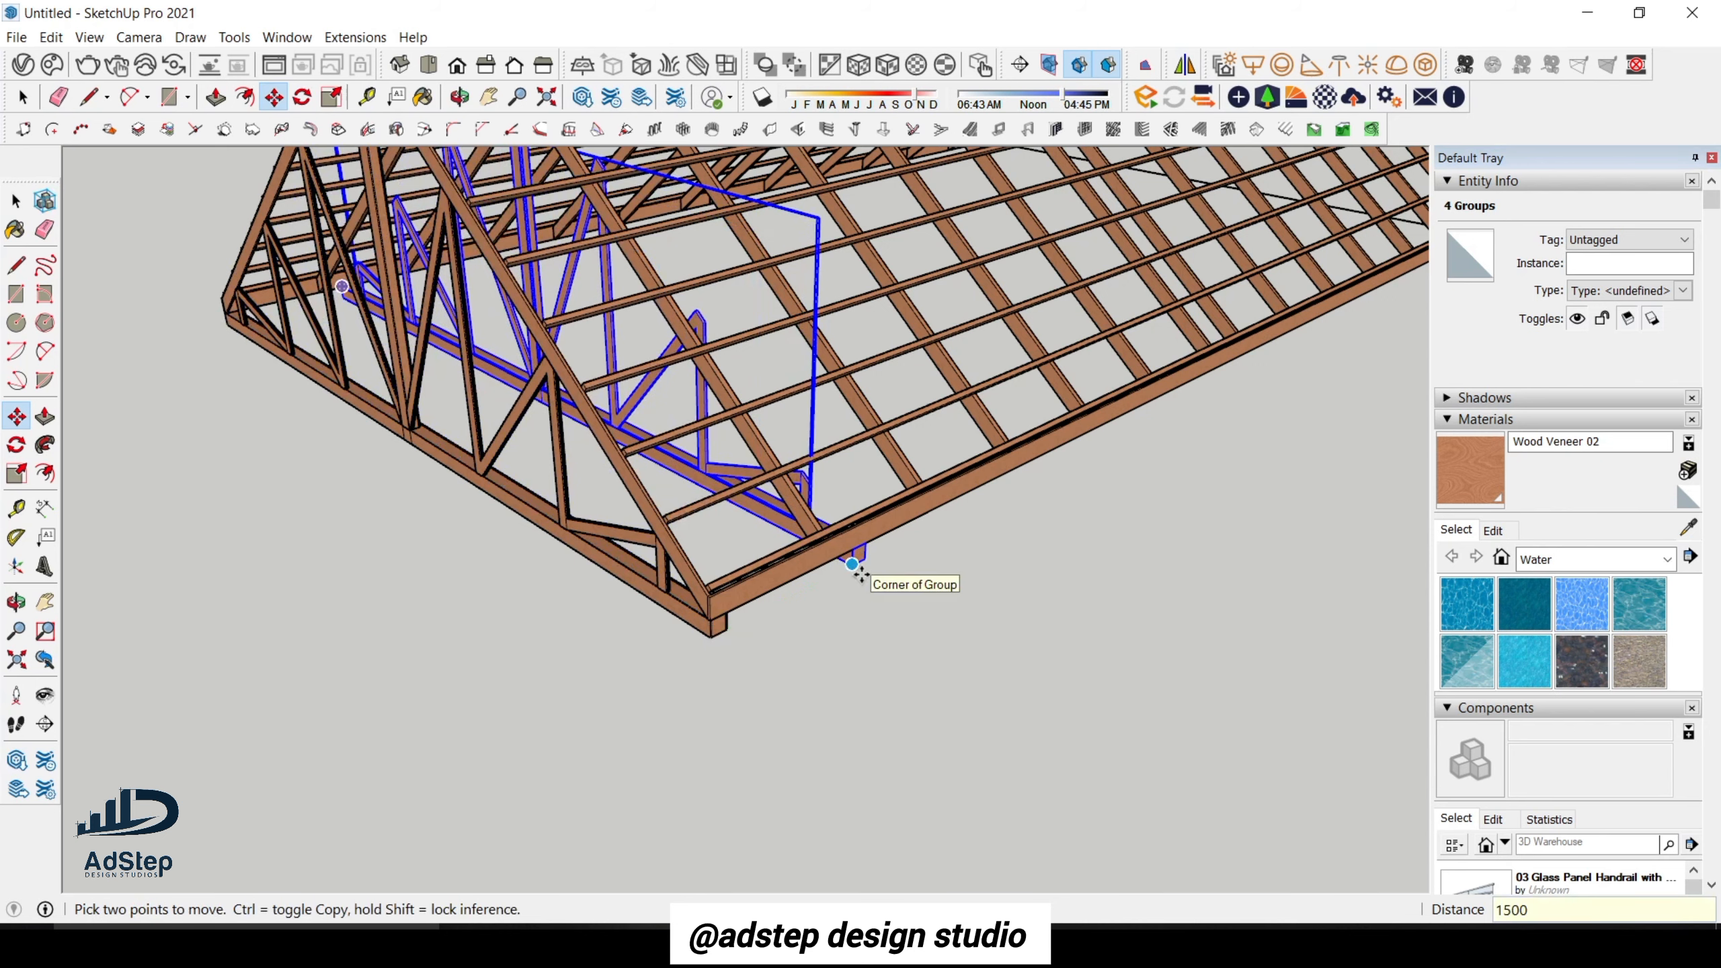
Array the copied truss x12 along the roof's length and clear the selection.
{"action": "type", "text": "x12"}
{"action": "key", "text": "Return"}
{"action": "scroll", "coordinate": [698, 603], "scroll_direction": "down", "scroll_amount": 5}
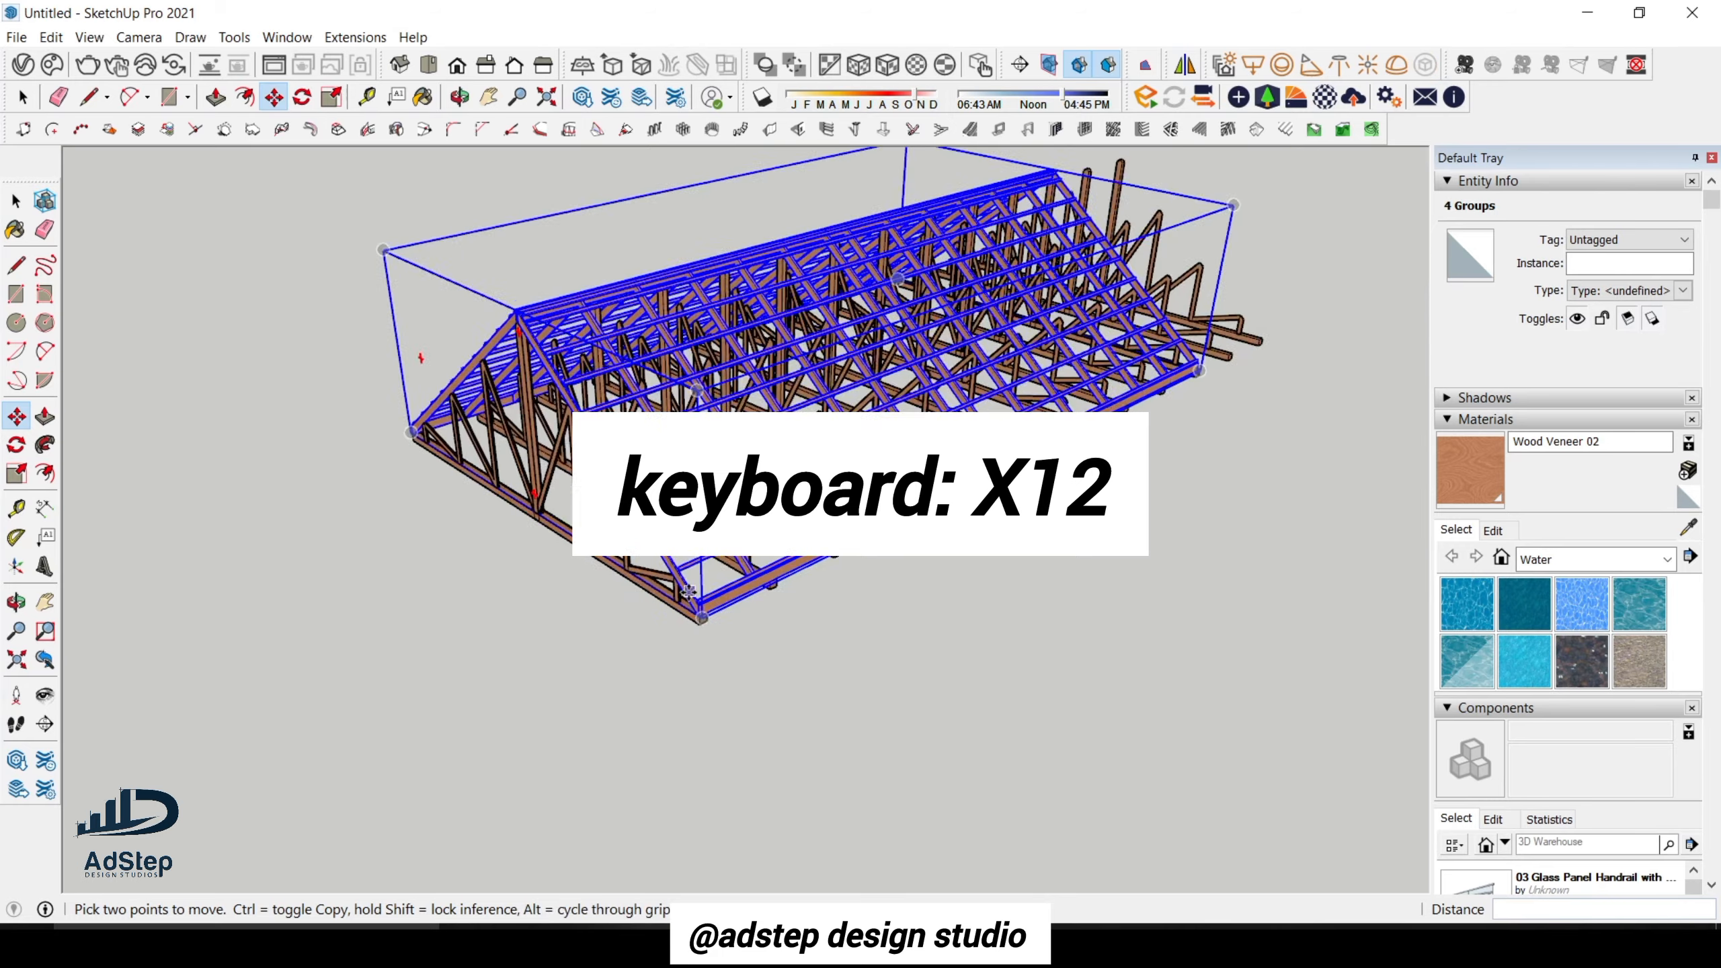
{"action": "middle_click_drag", "start_coordinate": [689, 592], "coordinate": [505, 589]}
{"action": "scroll", "coordinate": [678, 596], "scroll_direction": "down", "scroll_amount": 2}
{"action": "key", "text": "space"}
{"action": "left_click", "coordinate": [1094, 669]}
{"action": "scroll", "coordinate": [1093, 668], "scroll_direction": "up", "scroll_amount": 4}
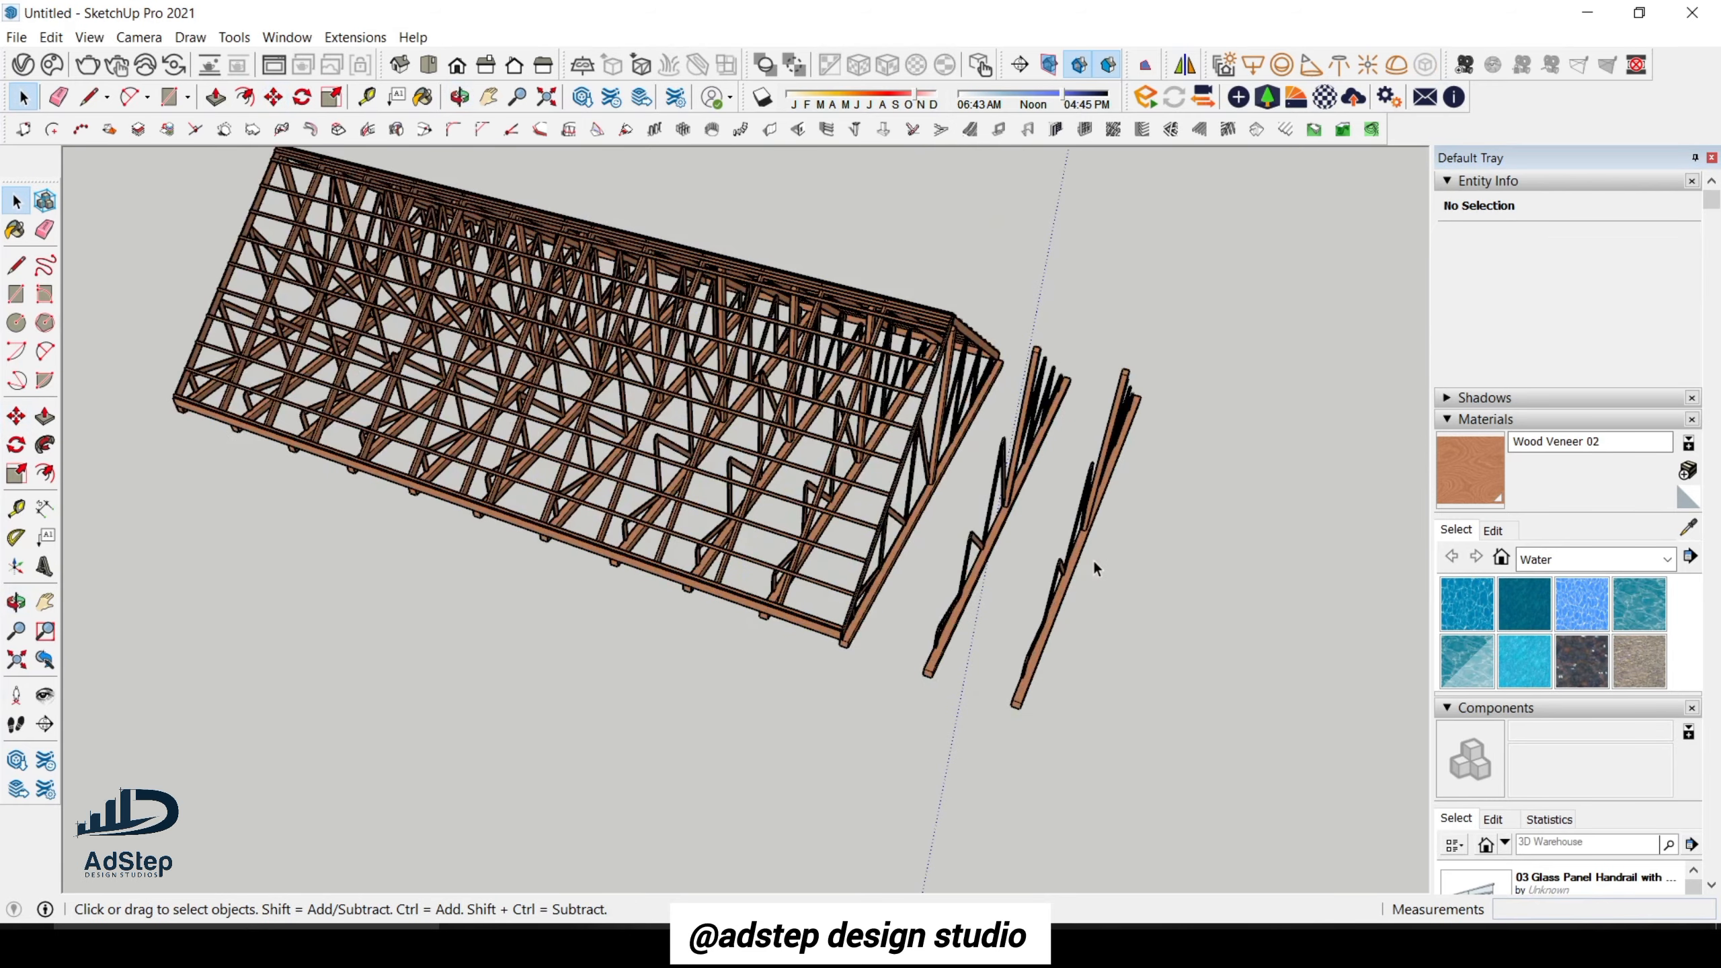
Delete the two surplus truss copies standing beyond the end of the roof frame.
{"action": "left_click_drag", "start_coordinate": [1094, 543], "coordinate": [942, 687]}
{"action": "key", "text": "Delete"}
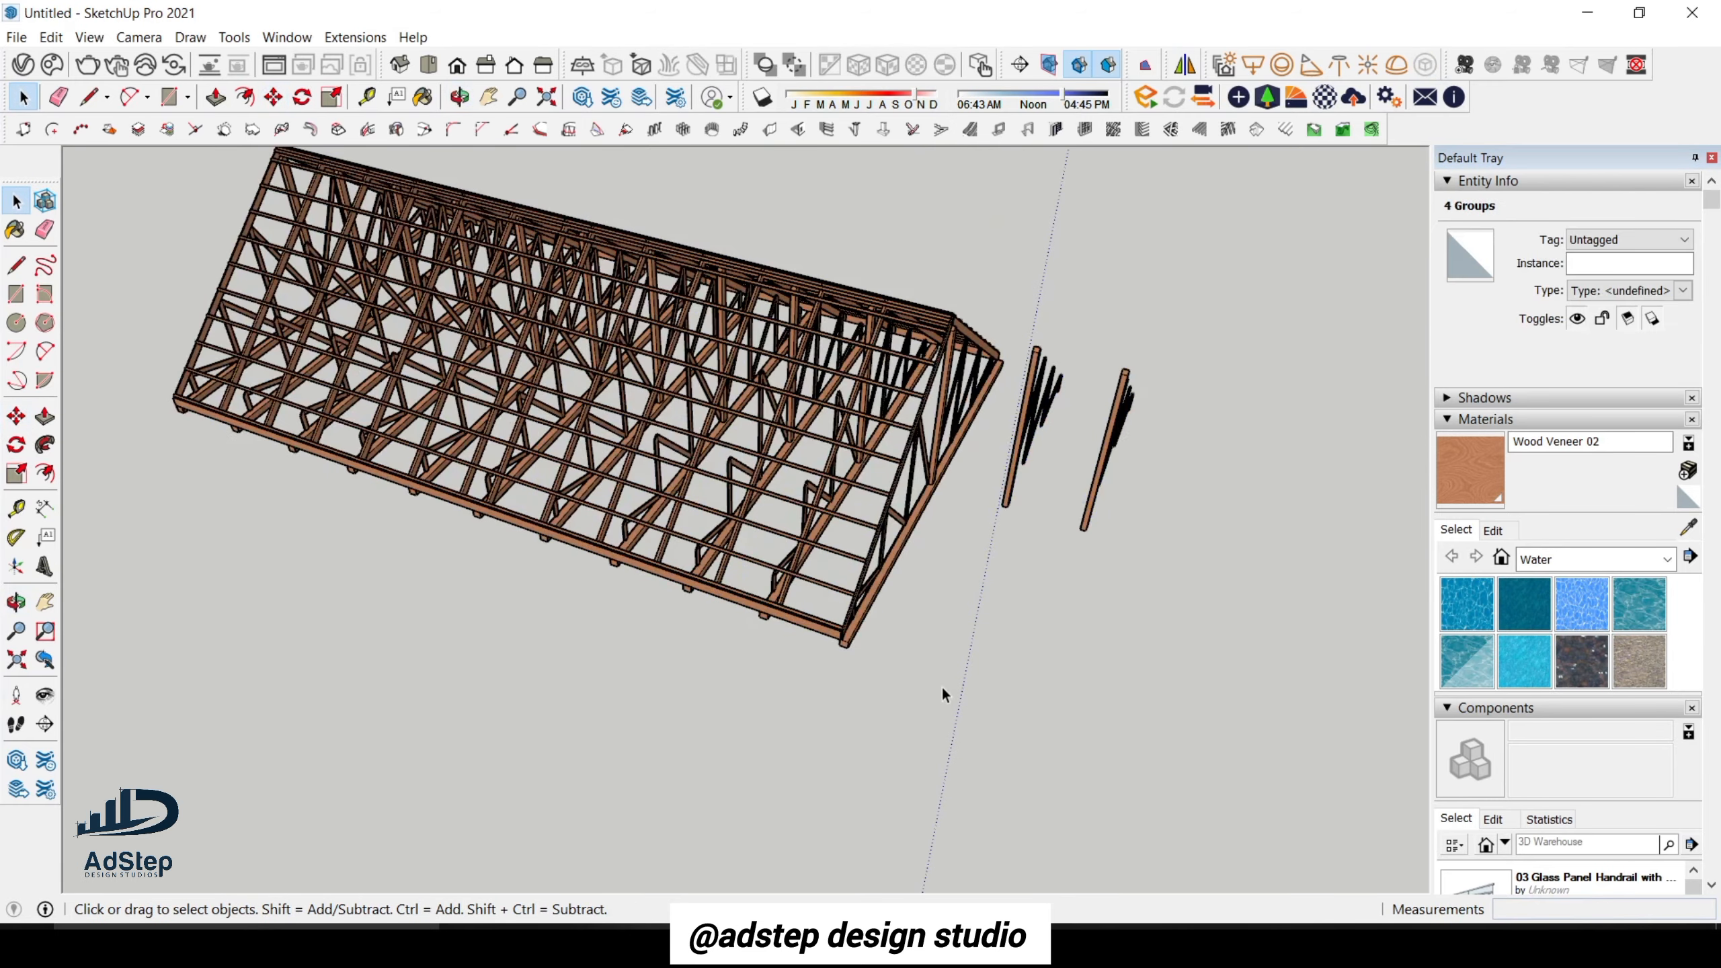
{"action": "left_click_drag", "start_coordinate": [1020, 537], "coordinate": [1023, 538]}
{"action": "key", "text": "Delete"}
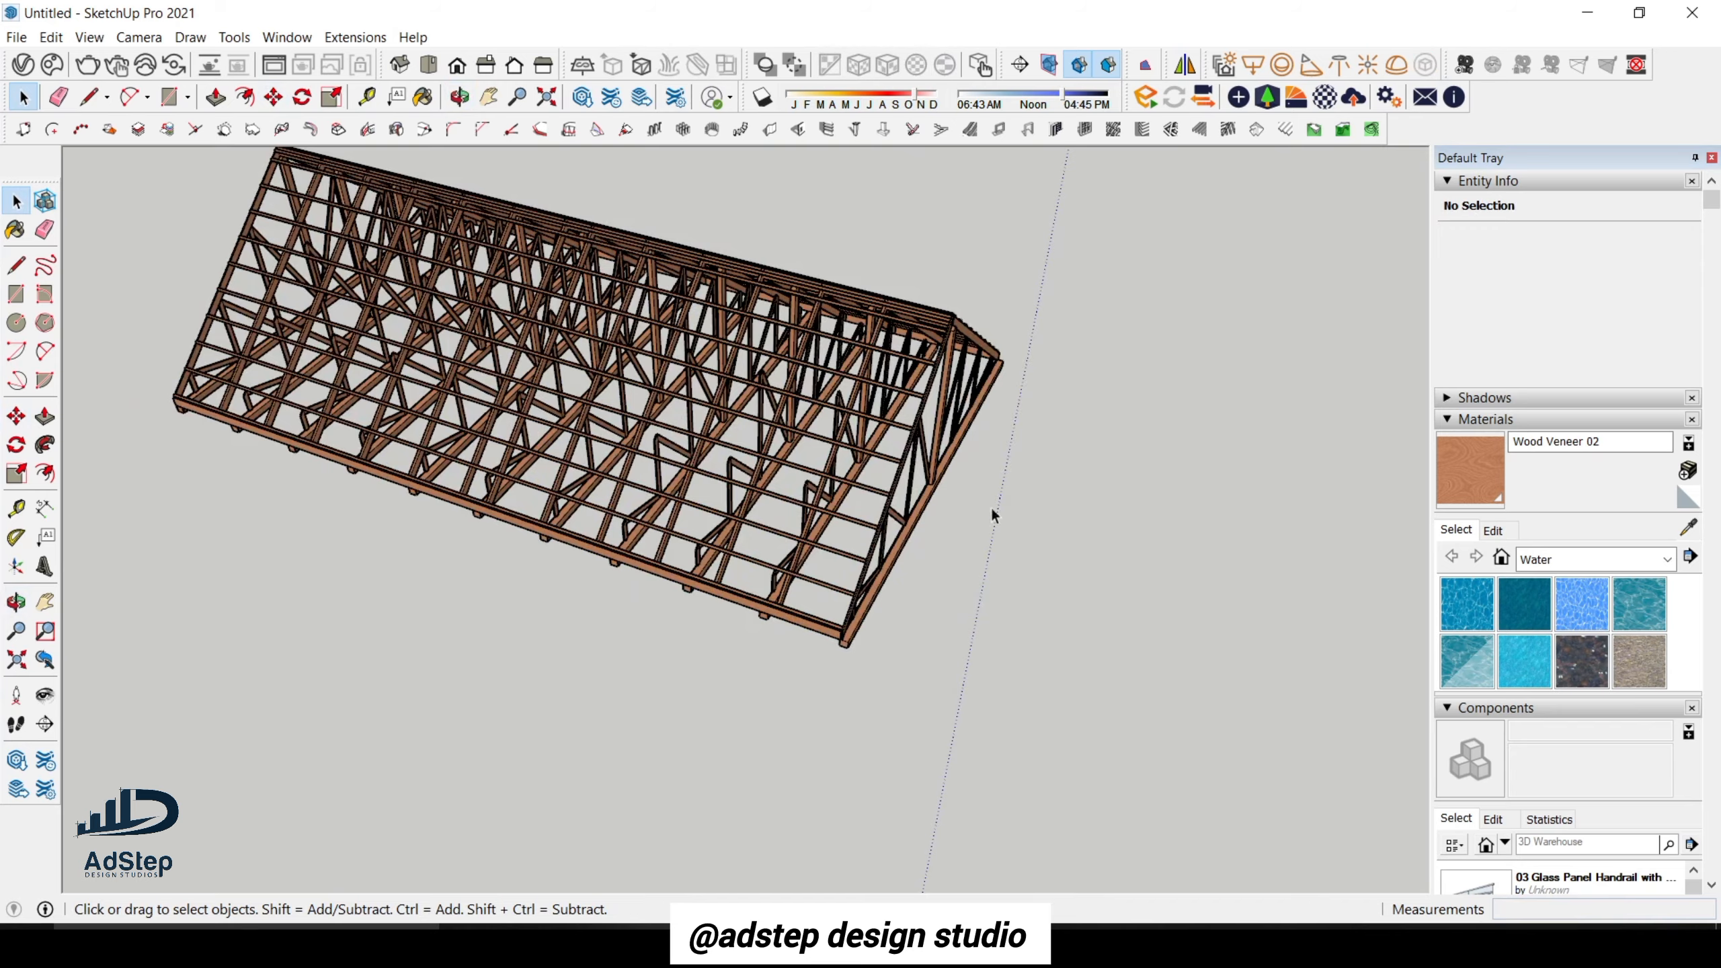
Examine the completed roof frame from the gable end and along its side, checking the arrayed trusses and purlins.
{"action": "middle_click_drag", "start_coordinate": [989, 505], "coordinate": [936, 454]}
{"action": "scroll", "coordinate": [899, 412], "scroll_direction": "down", "scroll_amount": 2}
{"action": "middle_click_drag", "start_coordinate": [527, 507], "coordinate": [953, 385]}
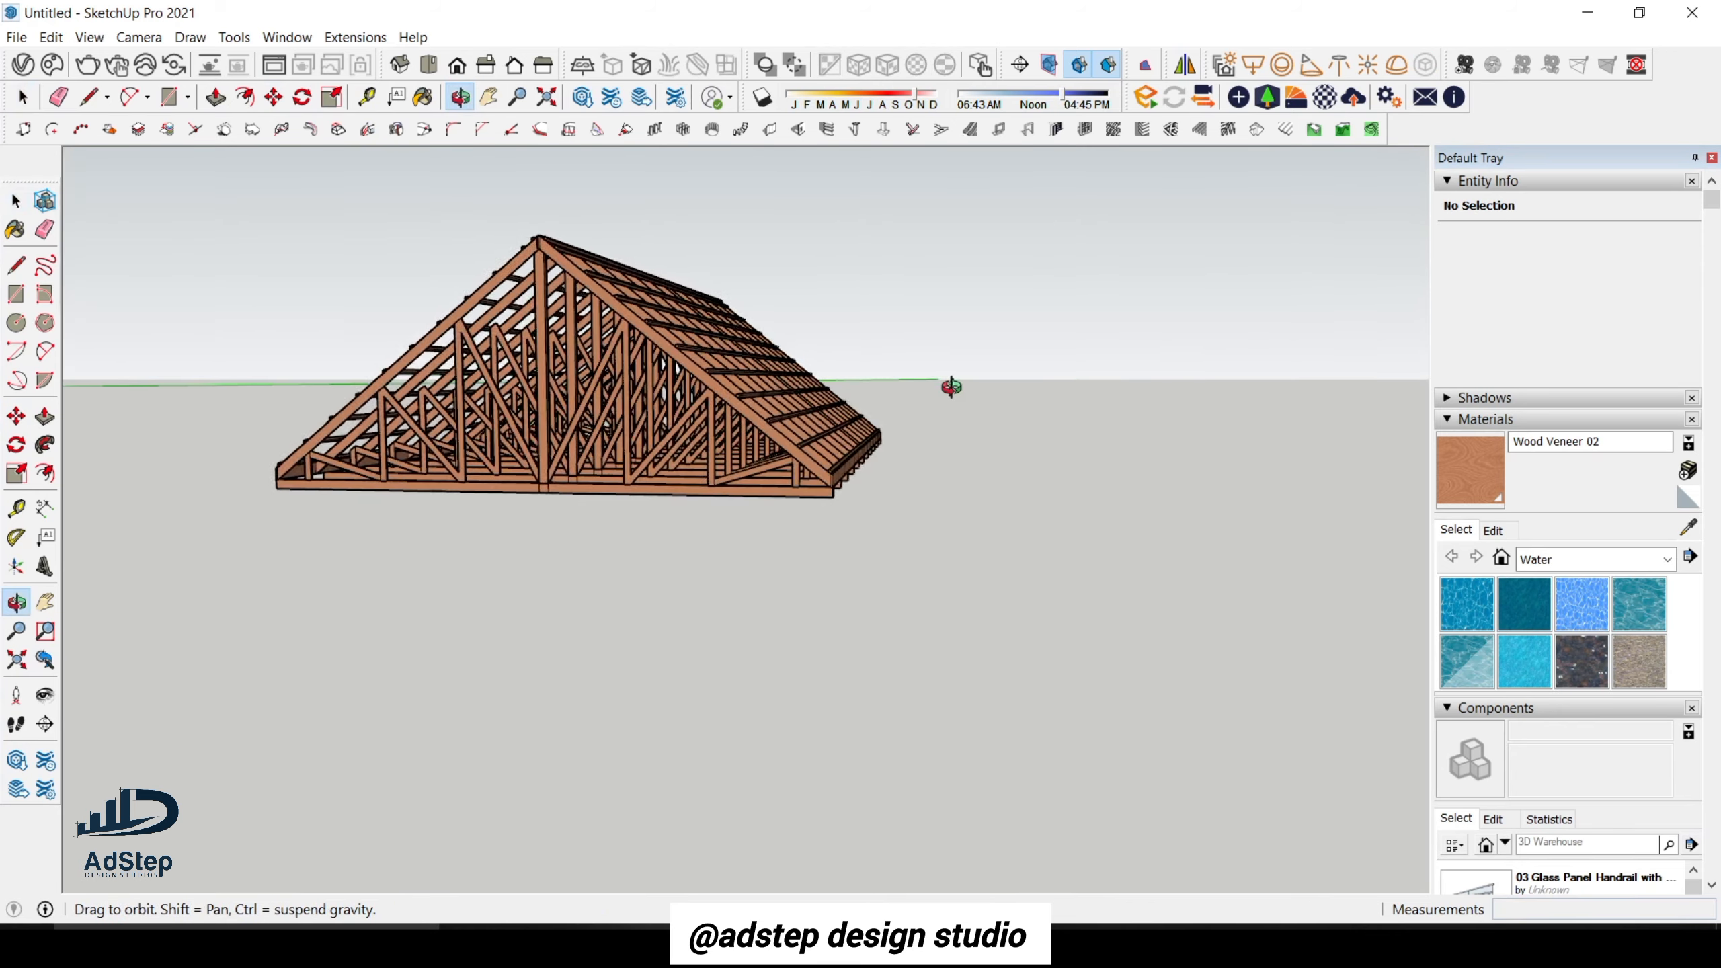
{"action": "scroll", "coordinate": [478, 417], "scroll_direction": "up", "scroll_amount": 2}
{"action": "scroll", "coordinate": [802, 481], "scroll_direction": "down", "scroll_amount": 3}
{"action": "mouse_move", "coordinate": [802, 481]}
{"action": "middle_mouse_down"}
{"action": "mouse_move", "coordinate": [630, 548]}
{"action": "mouse_move", "coordinate": [782, 489]}
{"action": "middle_mouse_up"}
{"action": "scroll", "coordinate": [624, 549], "scroll_direction": "up", "scroll_amount": 5}
{"action": "scroll", "coordinate": [623, 549], "scroll_direction": "down", "scroll_amount": 3}
{"action": "scroll", "coordinate": [782, 491], "scroll_direction": "down", "scroll_amount": 2}
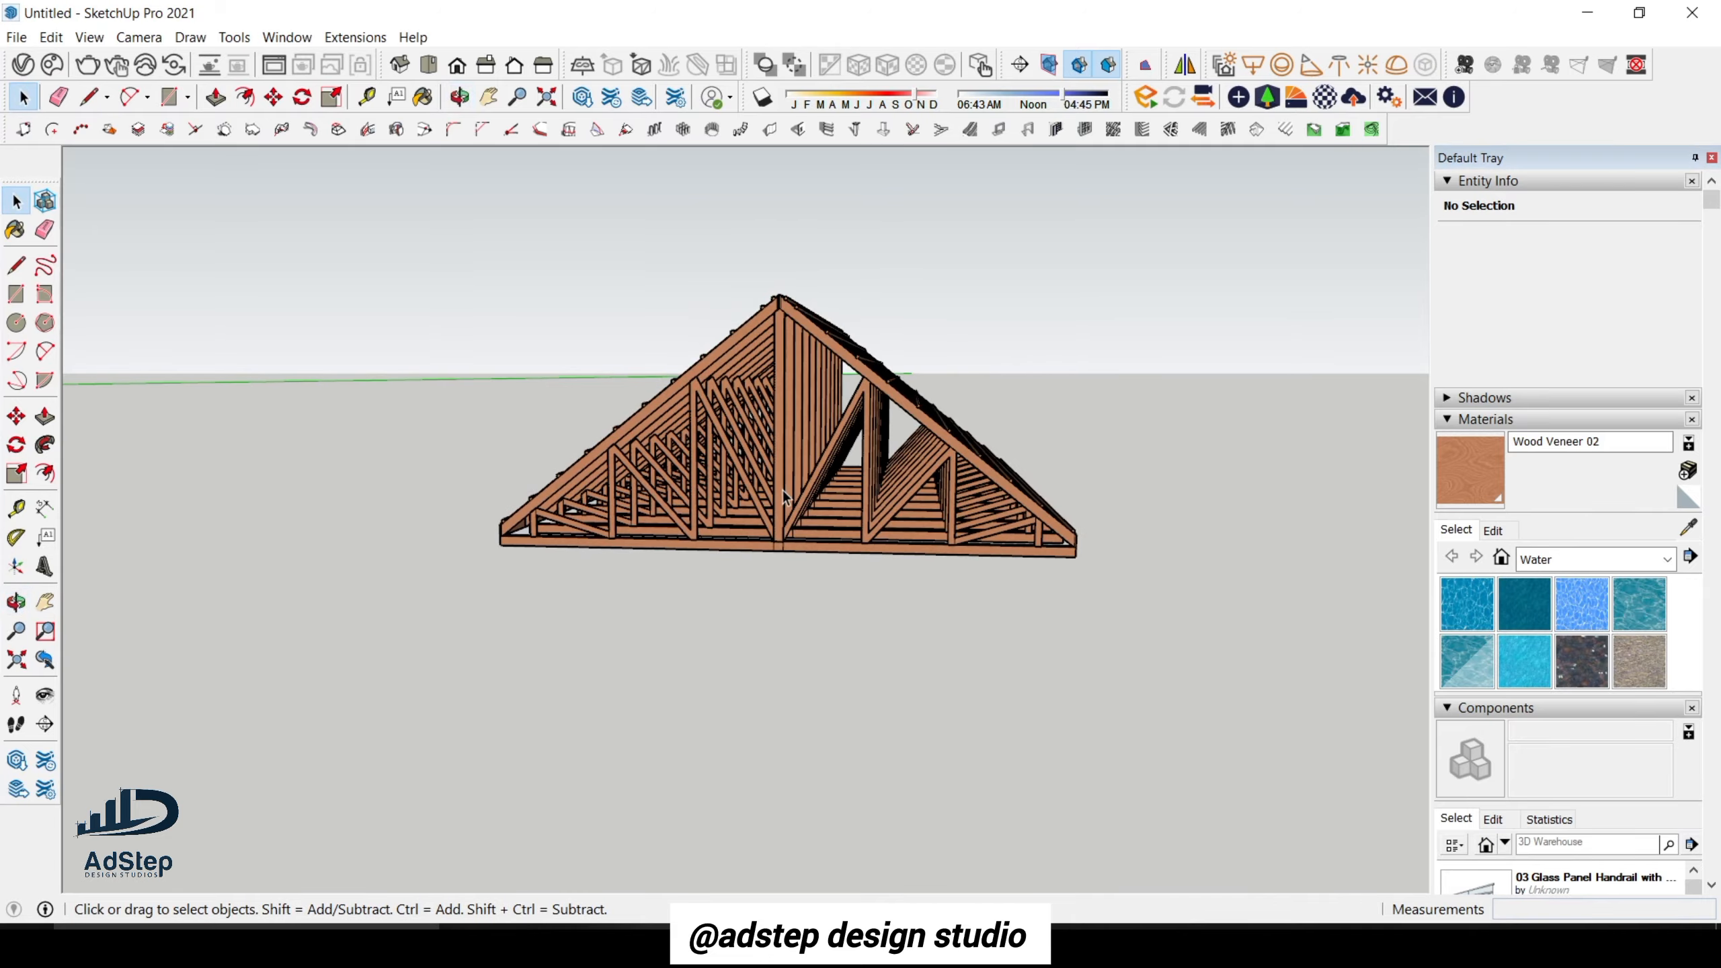
{"action": "middle_click_drag", "start_coordinate": [596, 651], "coordinate": [798, 654]}
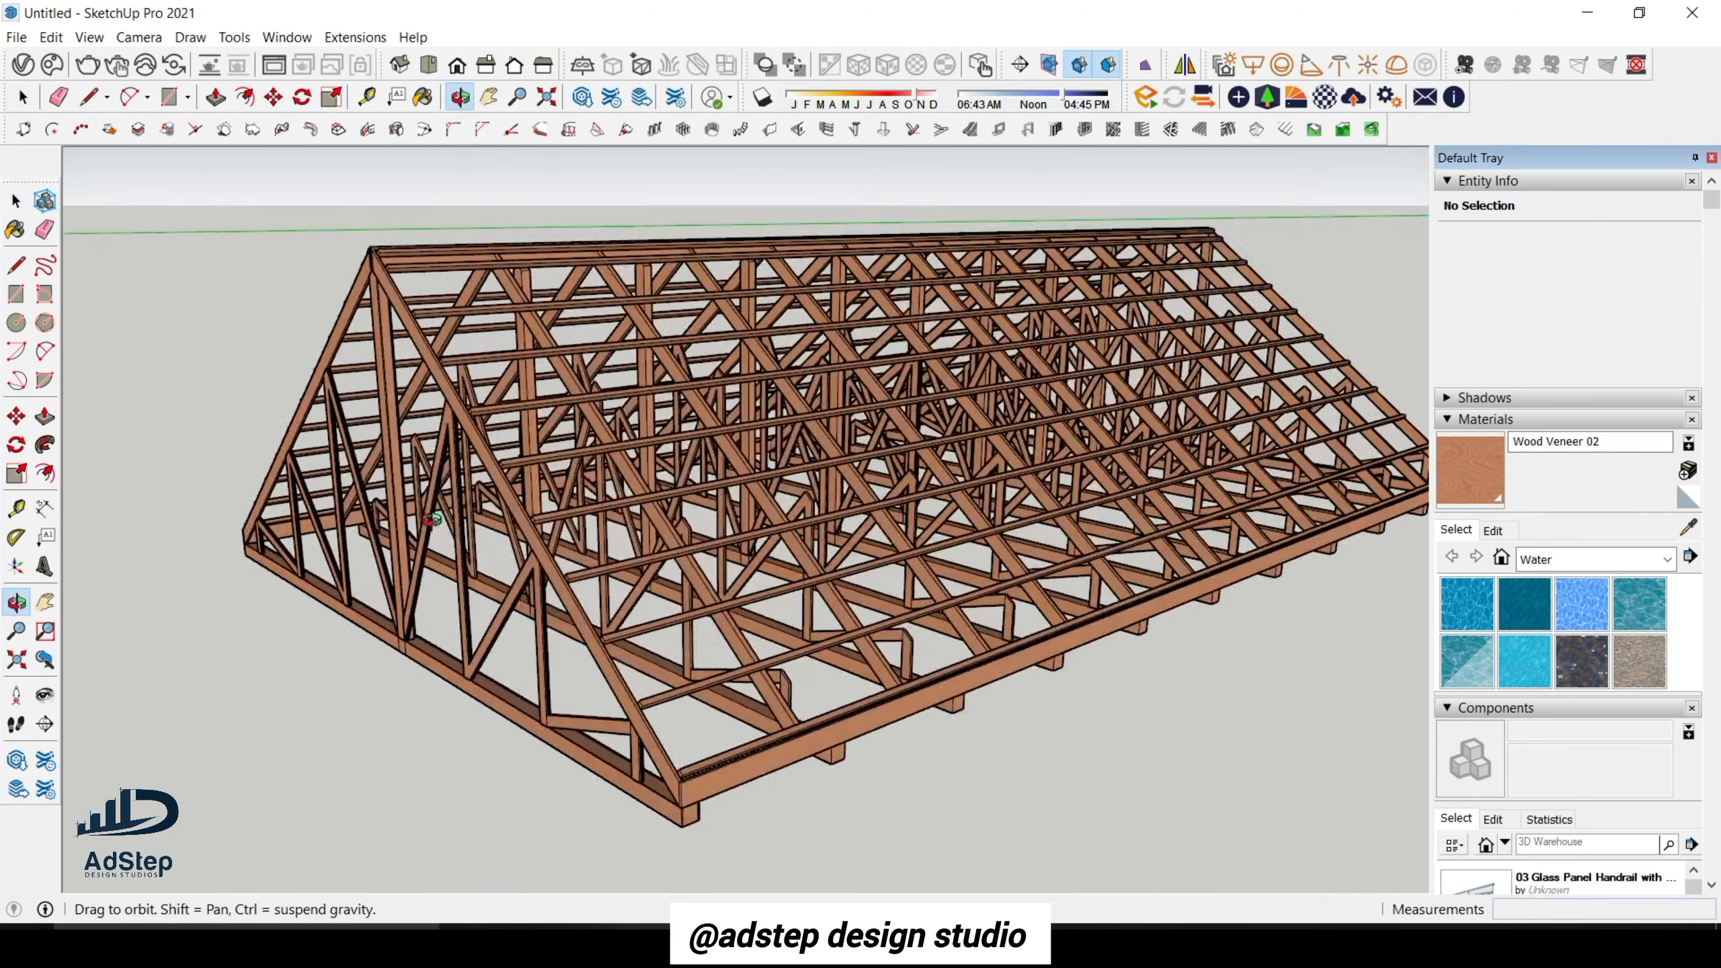
{"action": "scroll", "coordinate": [799, 663], "scroll_direction": "up", "scroll_amount": 4}
{"action": "scroll", "coordinate": [799, 663], "scroll_direction": "down", "scroll_amount": 5}
{"action": "middle_click_drag", "start_coordinate": [755, 594], "coordinate": [799, 569]}
{"action": "scroll", "coordinate": [800, 570], "scroll_direction": "up", "scroll_amount": 3}
{"action": "middle_click_drag", "start_coordinate": [799, 569], "coordinate": [760, 602]}
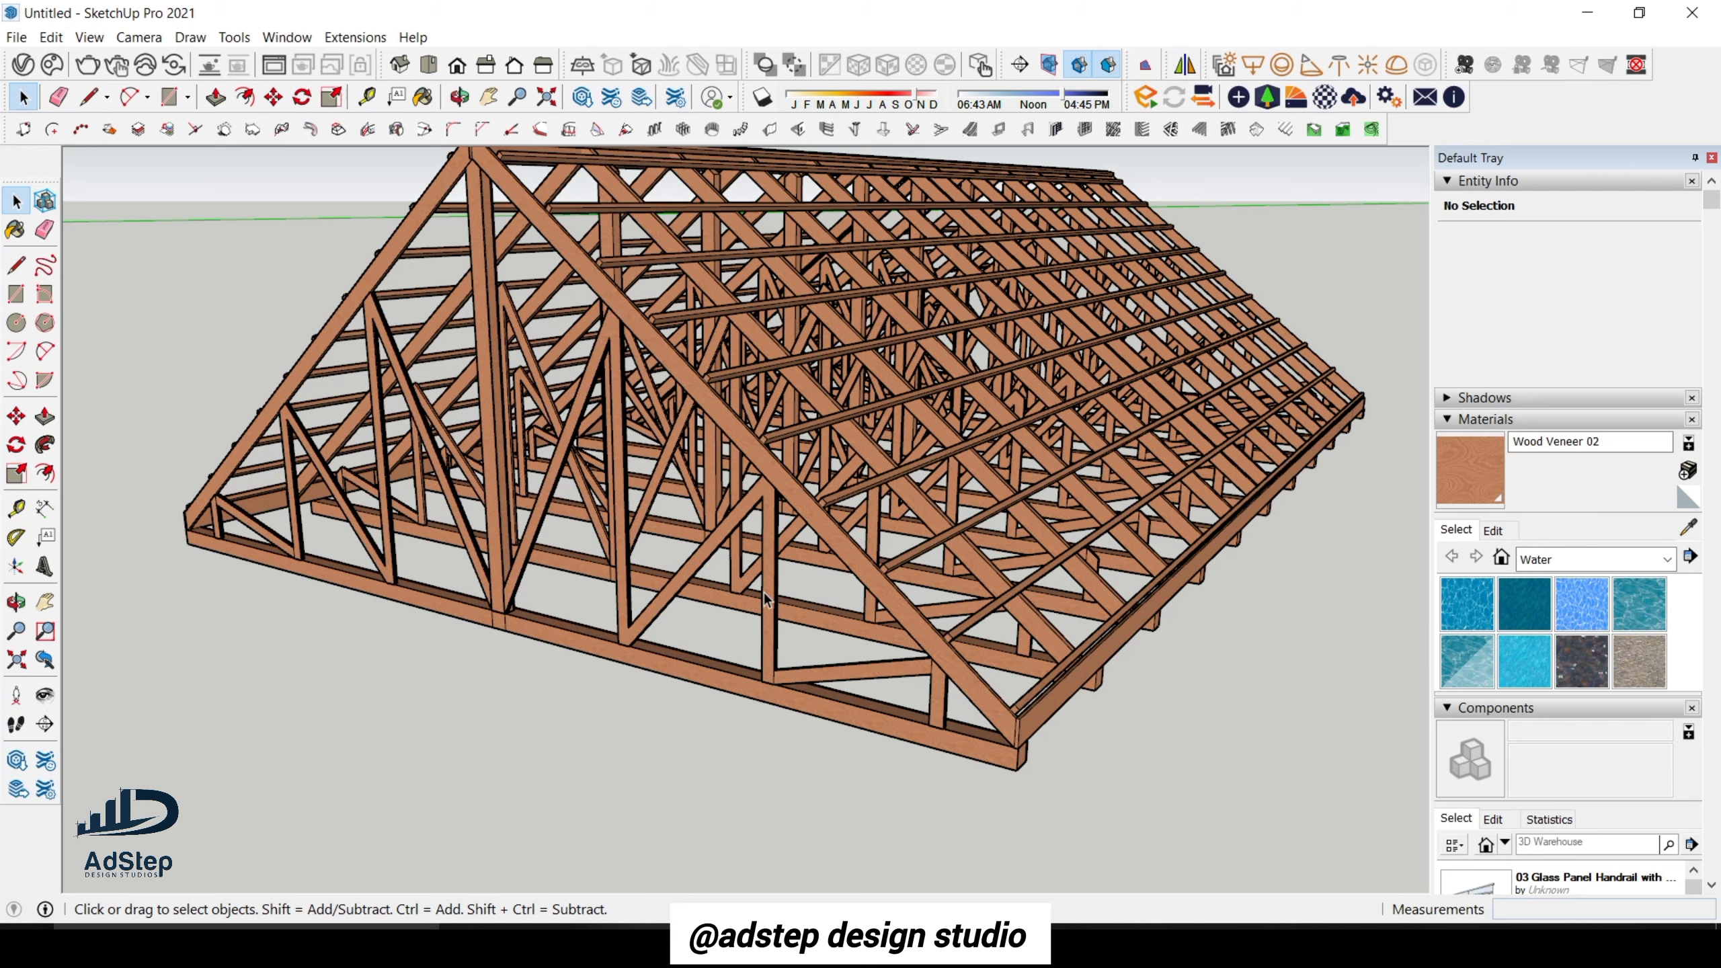
{"action": "scroll", "coordinate": [764, 592], "scroll_direction": "down", "scroll_amount": 3}
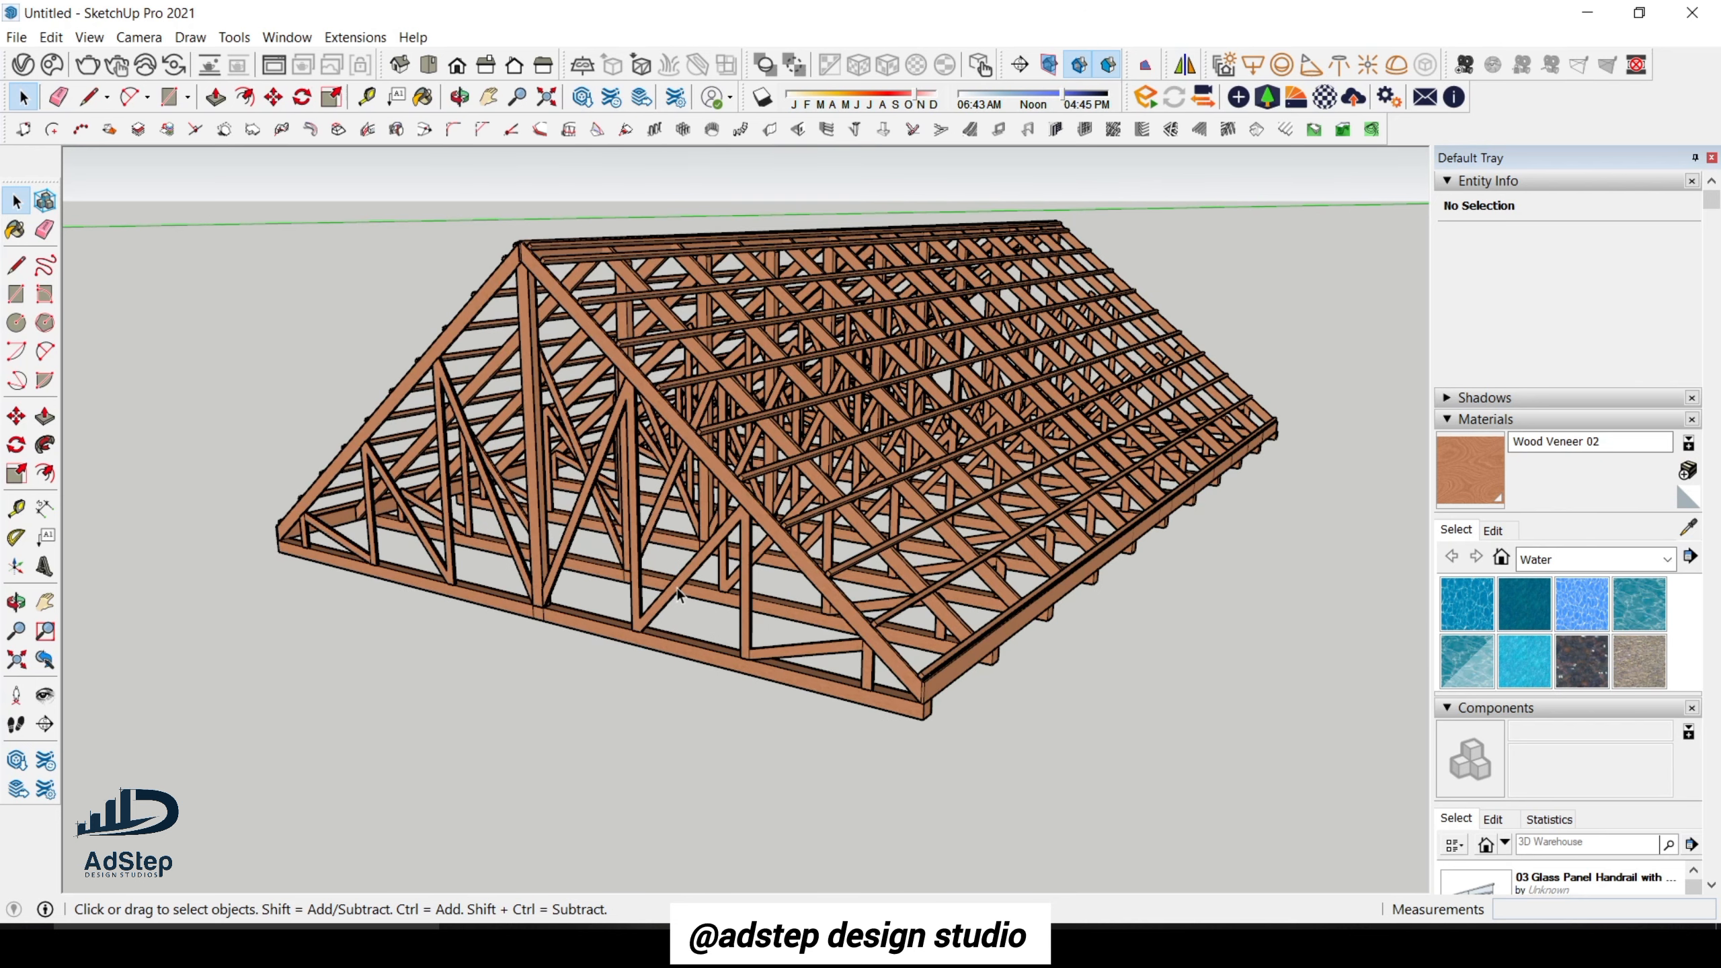